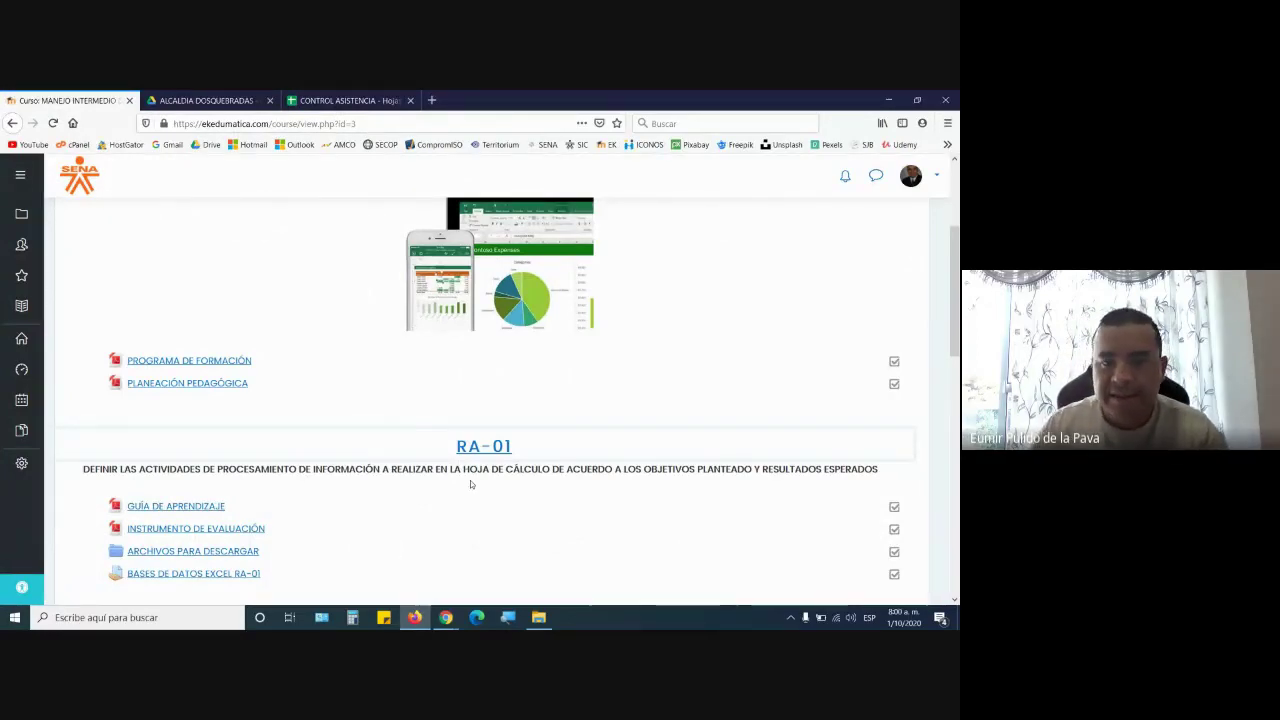
# Scroll through the course page's RA-01 and RA-02 resources
pyautogui.scroll(3, 470, 484)
pyautogui.scroll(1, 473, 445)
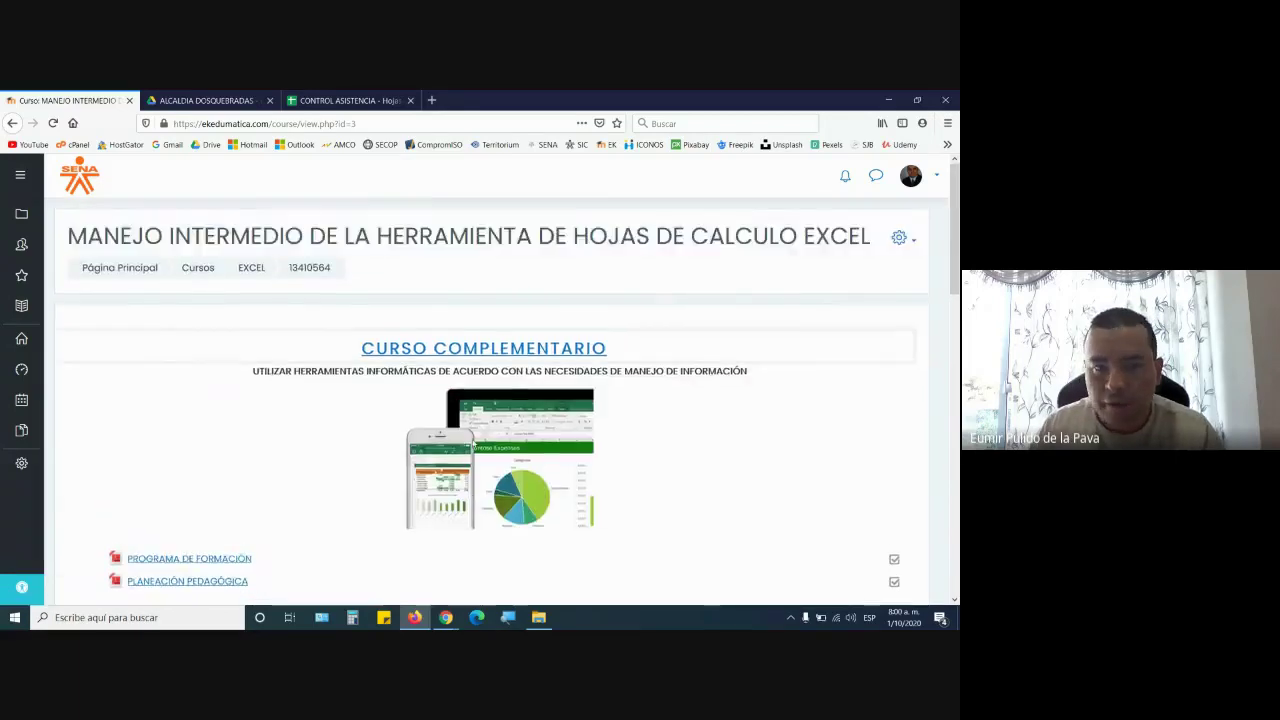
pyautogui.scroll(-6, 472, 451)
pyautogui.scroll(-2, 471, 451)
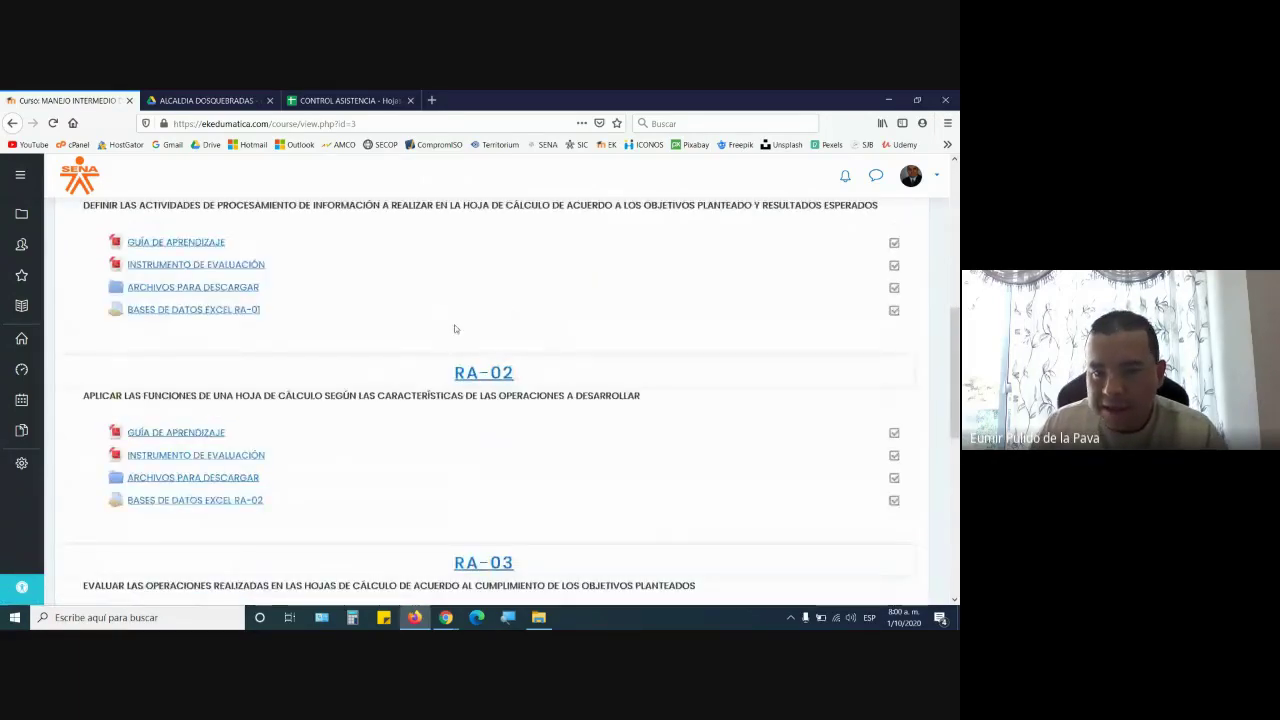
# Admit the waiting Meet participant, then show the MANEJO INTERMEDIO folder in File Explorer
pyautogui.click(446, 617)
pyautogui.click(395, 568)
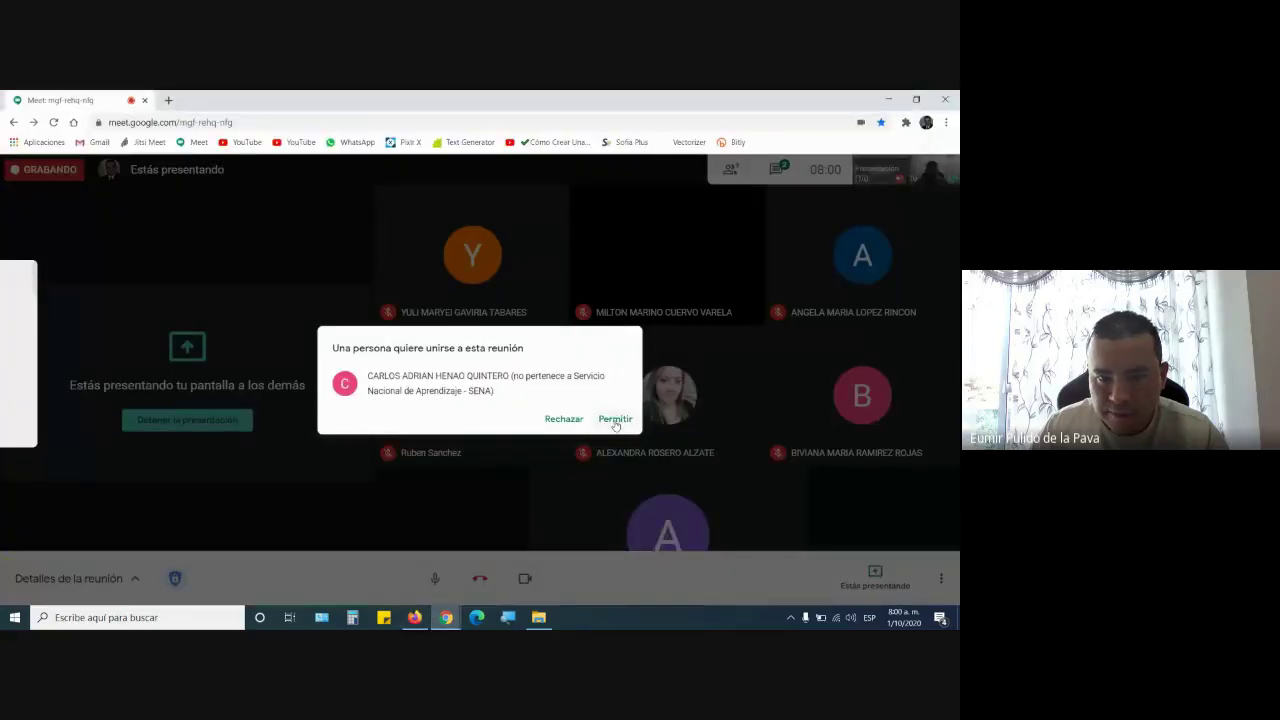
pyautogui.click(615, 421)
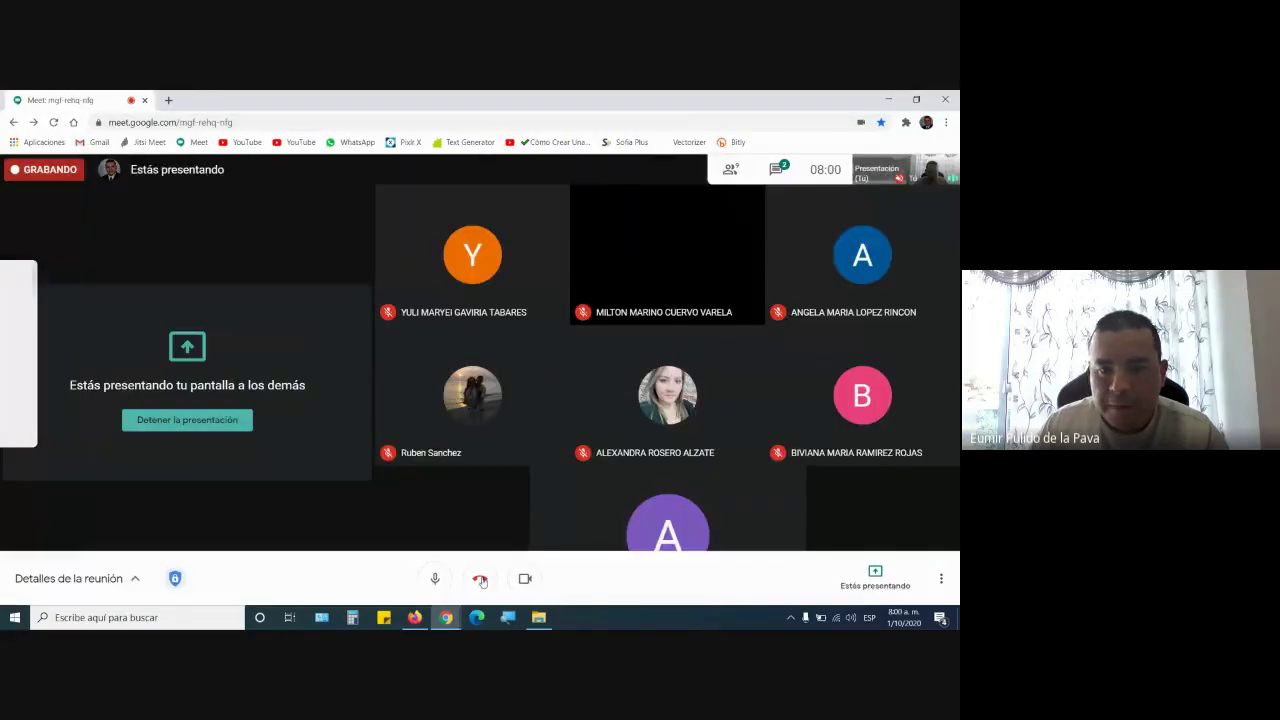
pyautogui.click(416, 617)
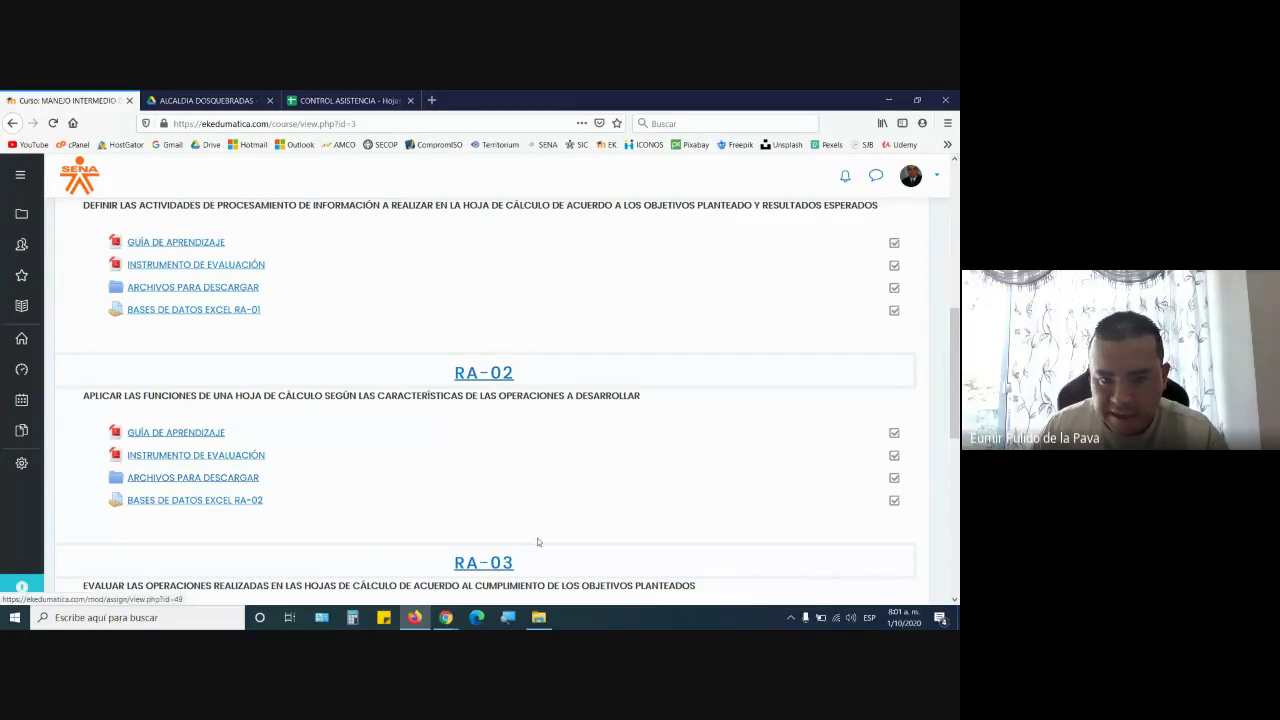
pyautogui.click(538, 617)
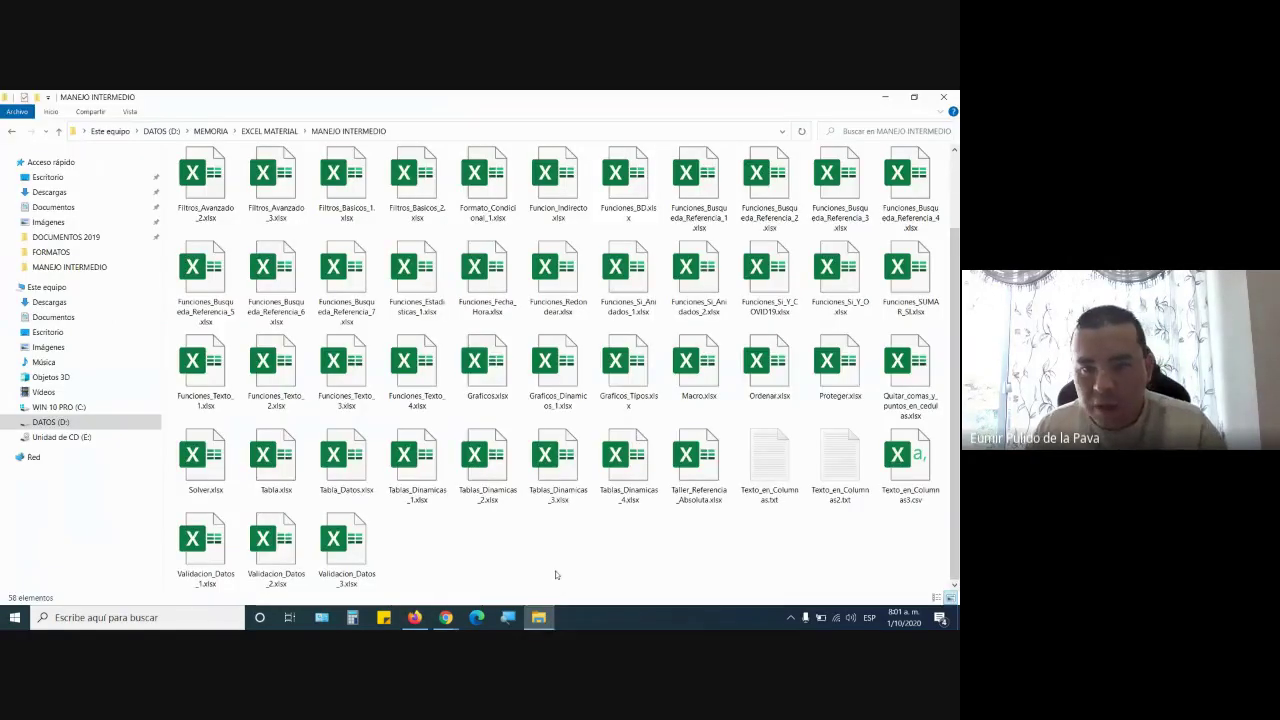
# Open Funciones_Texto_1.xlsx in Excel and go to its IGUAL sheet
pyautogui.doubleClick(205, 374)
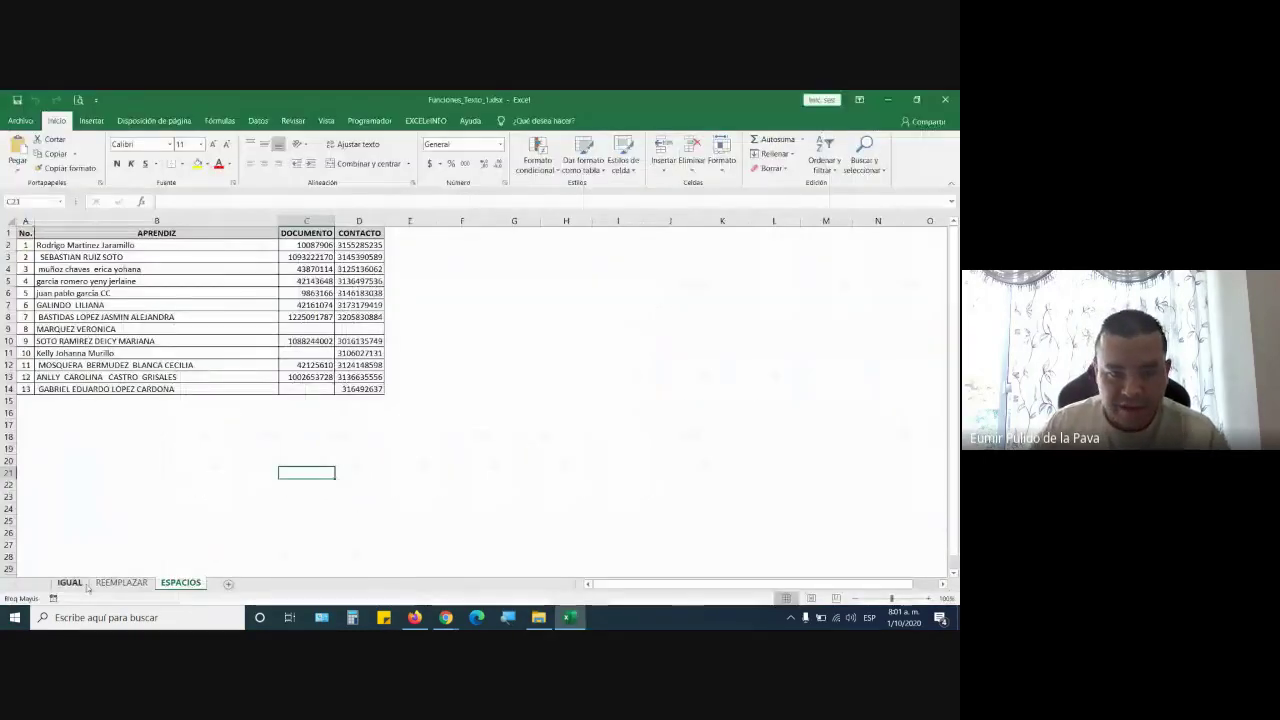
pyautogui.click(84, 585)
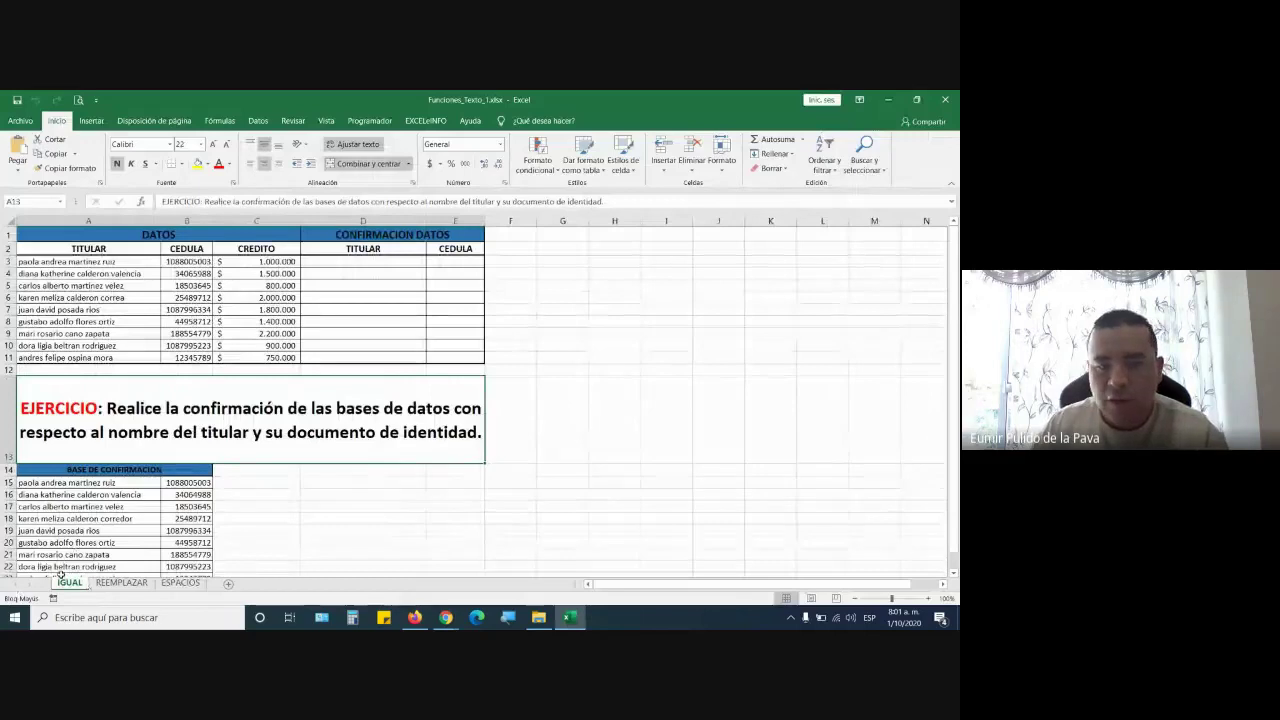
pyautogui.click(446, 617)
pyautogui.click(392, 587)
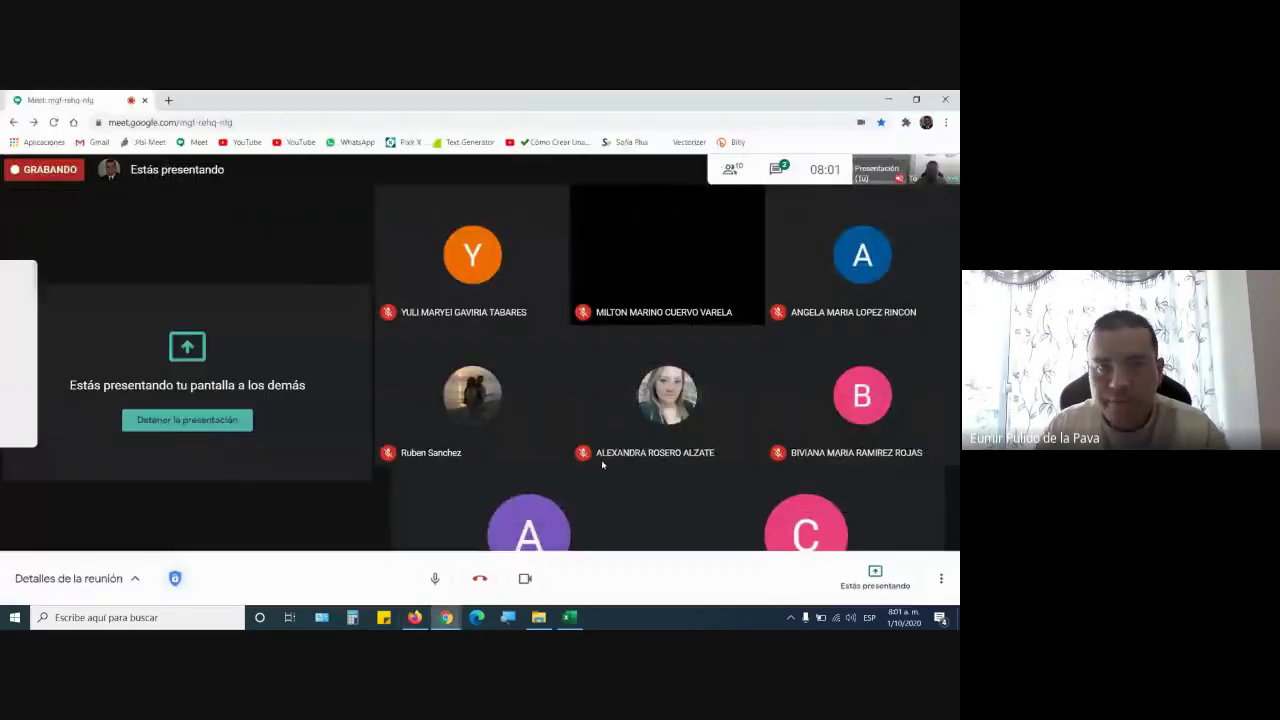
pyautogui.click(569, 617)
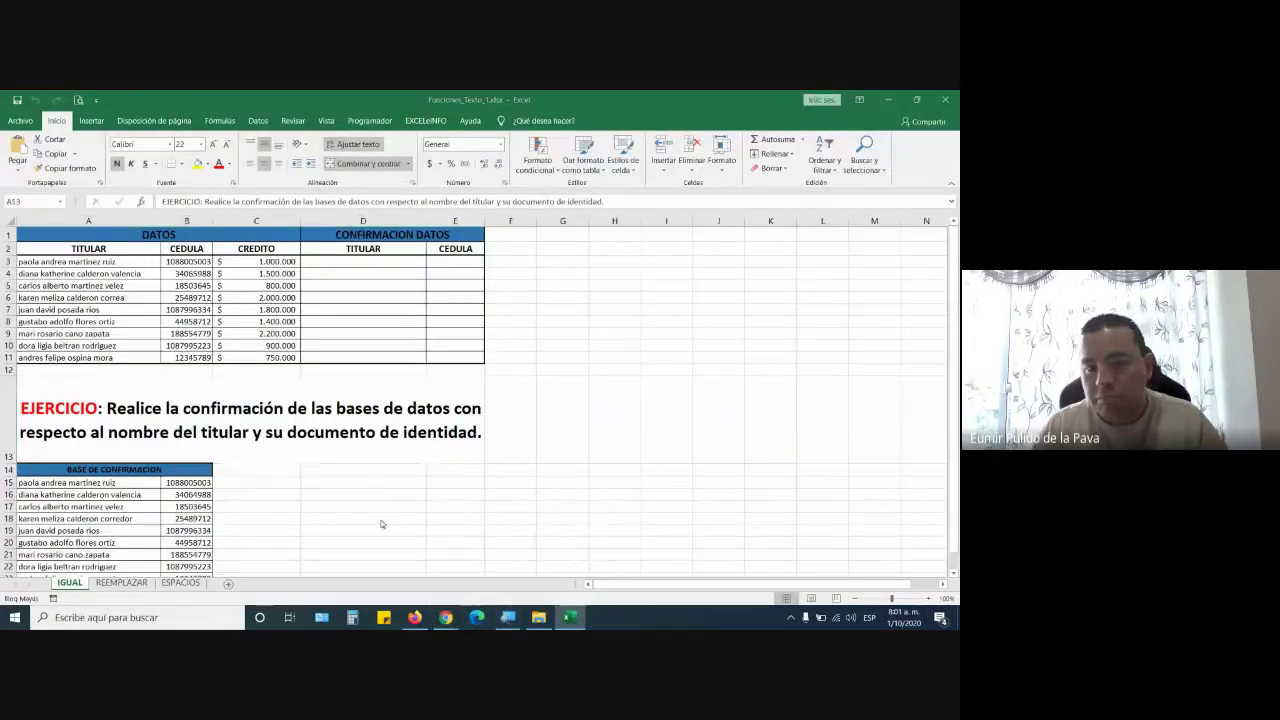
pyautogui.click(509, 616)
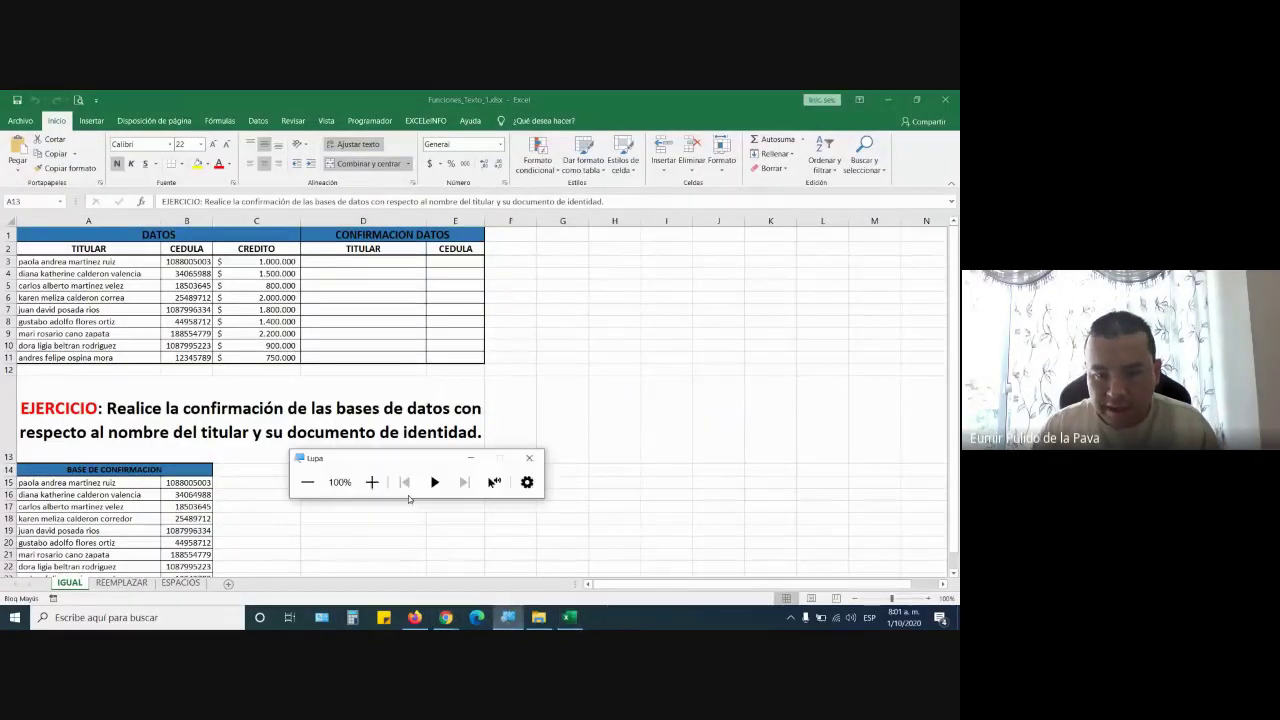
pyautogui.click(368, 480)
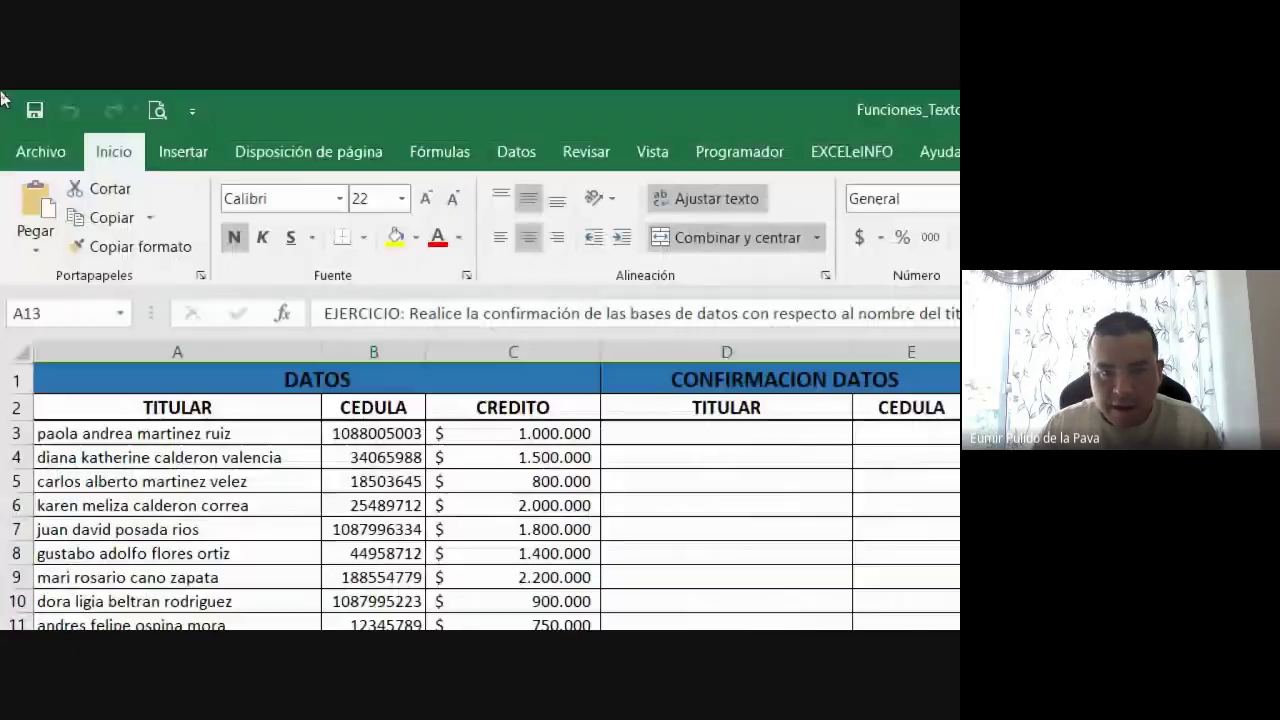
pyautogui.click(435, 153)
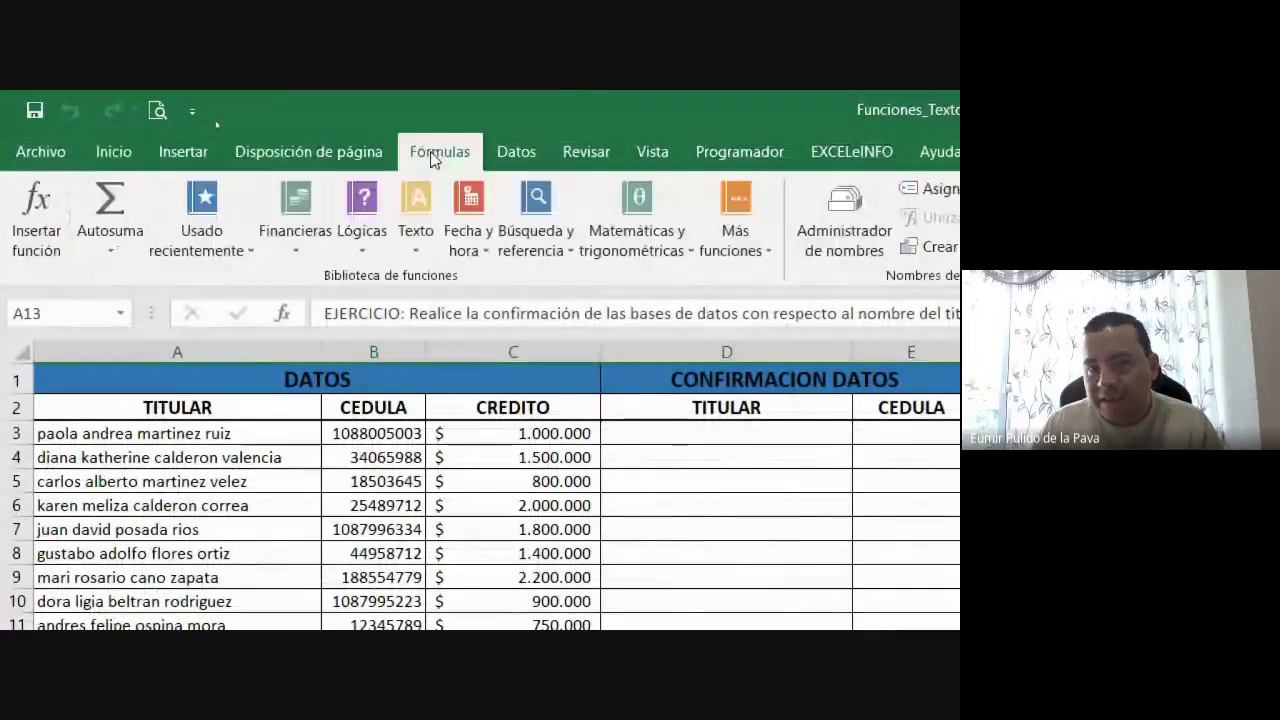
pyautogui.click(431, 227)
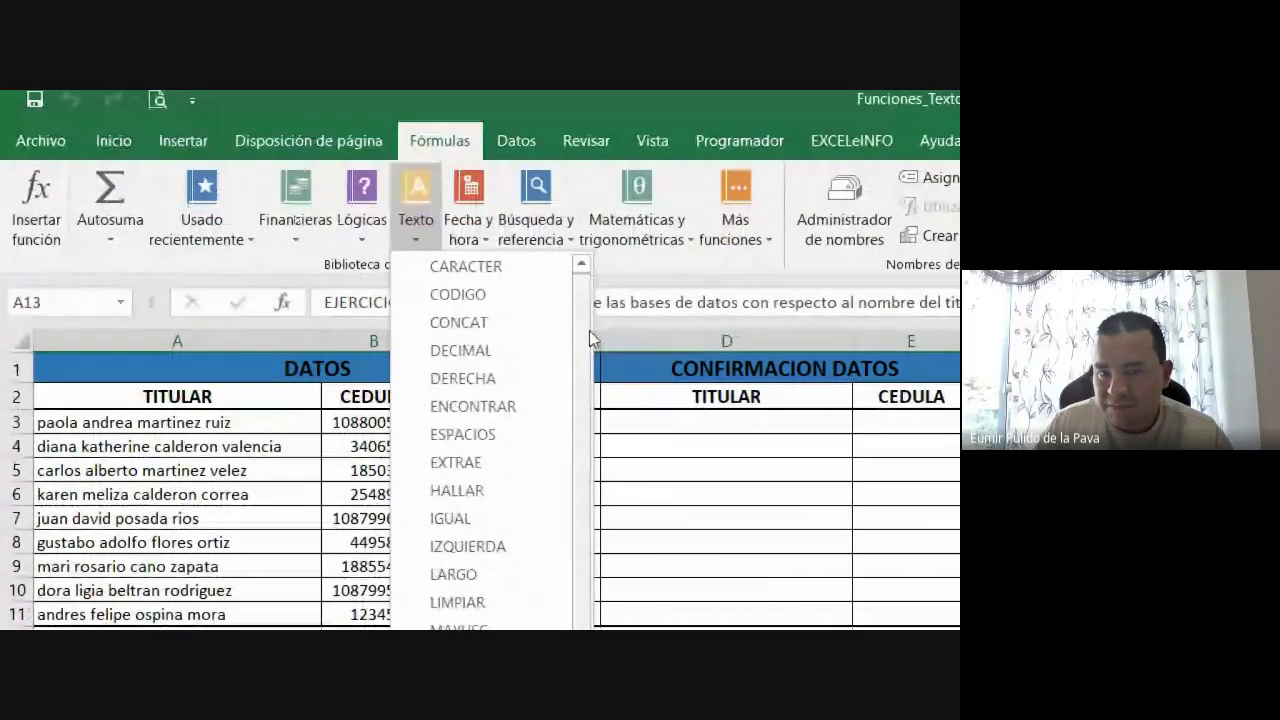
pyautogui.moveTo(589, 330); pyautogui.dragTo(580, 563)
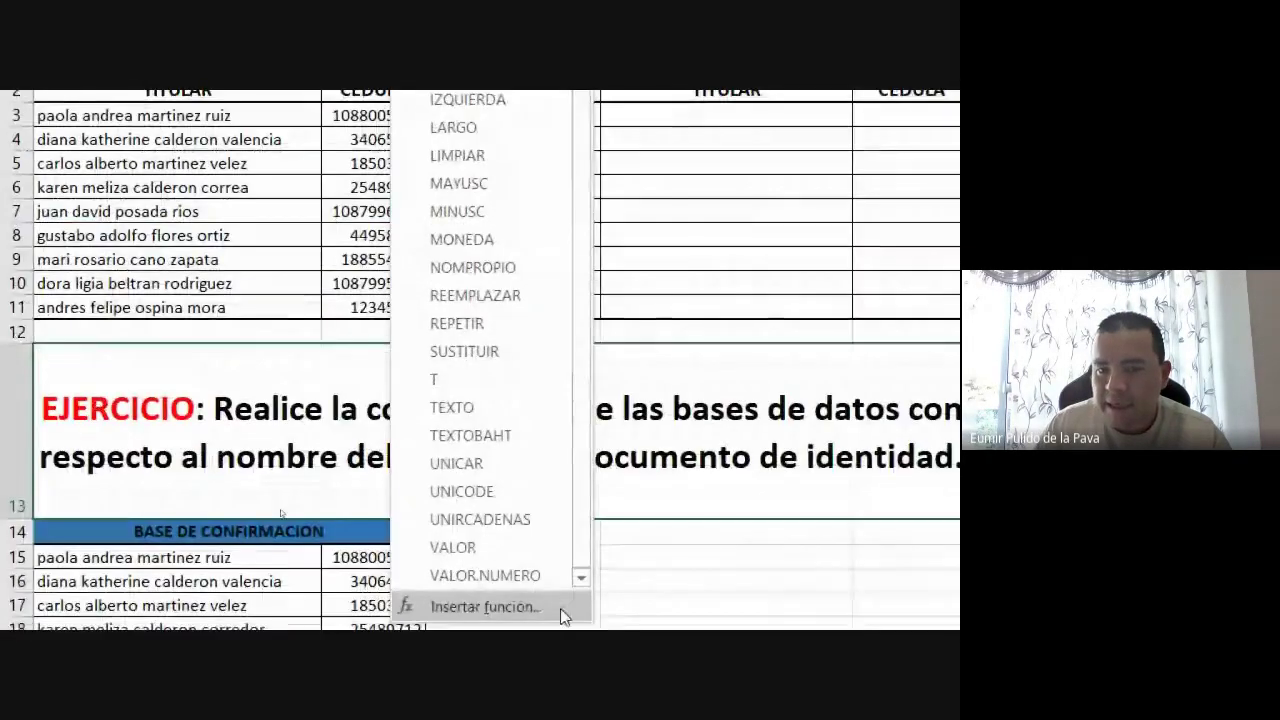
pyautogui.moveTo(580, 414); pyautogui.dragTo(582, 152)
pyautogui.click(143, 236)
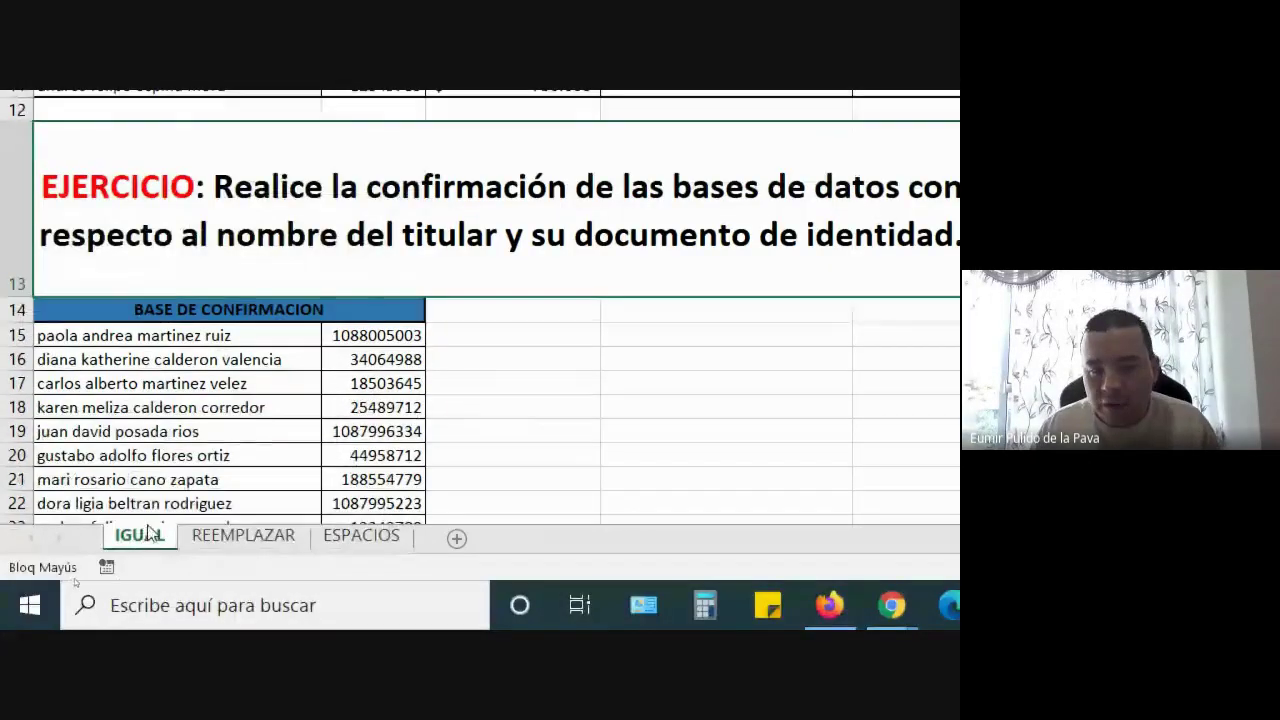
# Enlarge cell D17's font with three Aumentar tamaño de fuente steps on the Inicio tab
pyautogui.click(287, 365)
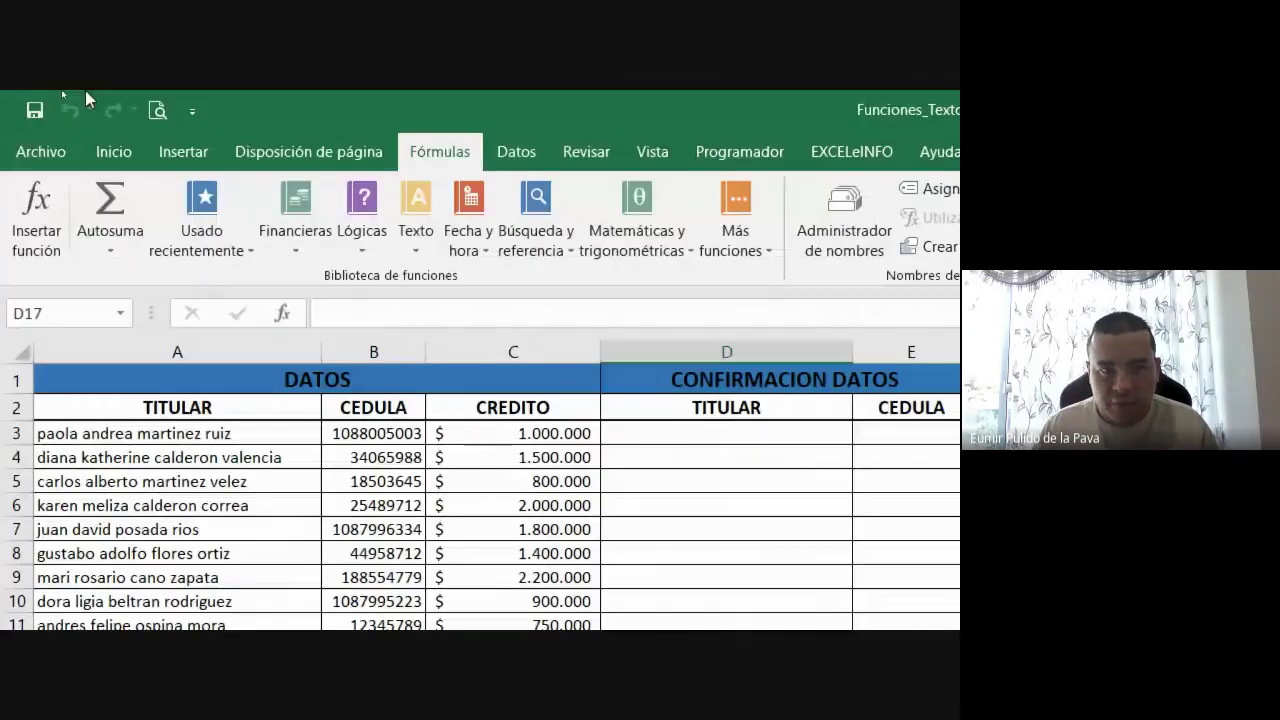
pyautogui.click(113, 151)
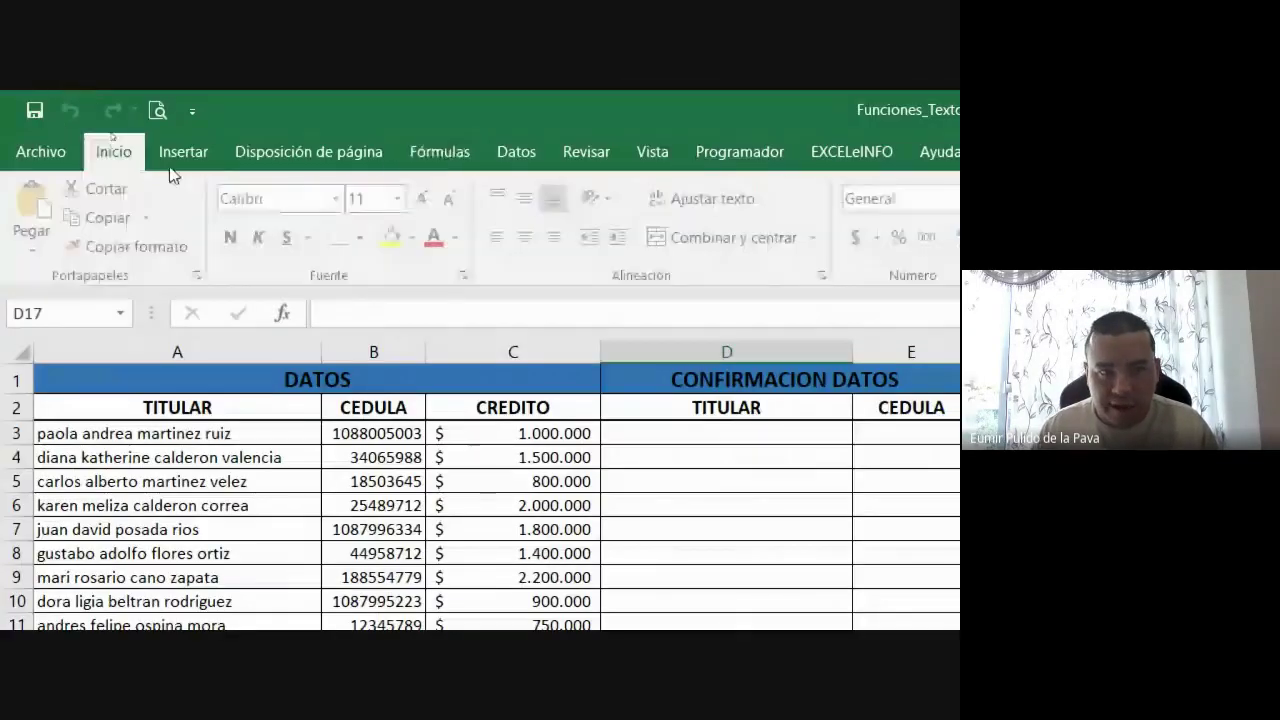
pyautogui.click(425, 198)
pyautogui.click(425, 198)
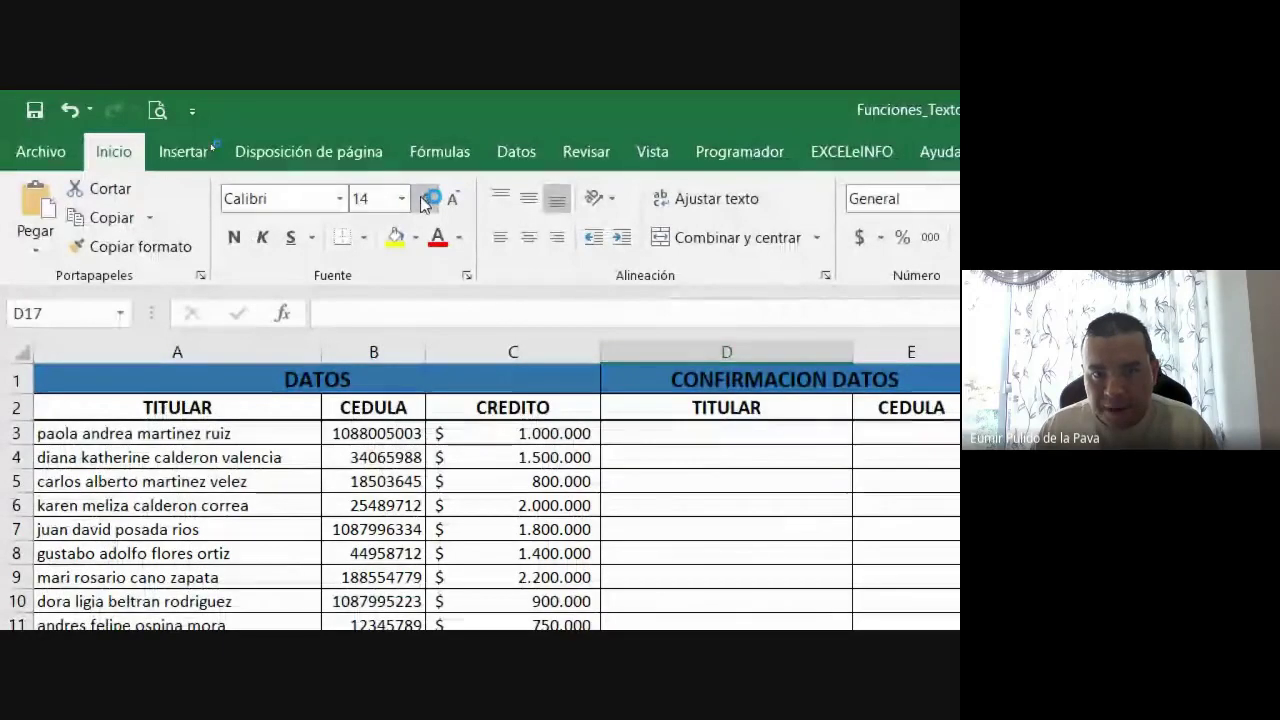
pyautogui.click(425, 198)
pyautogui.click(425, 198)
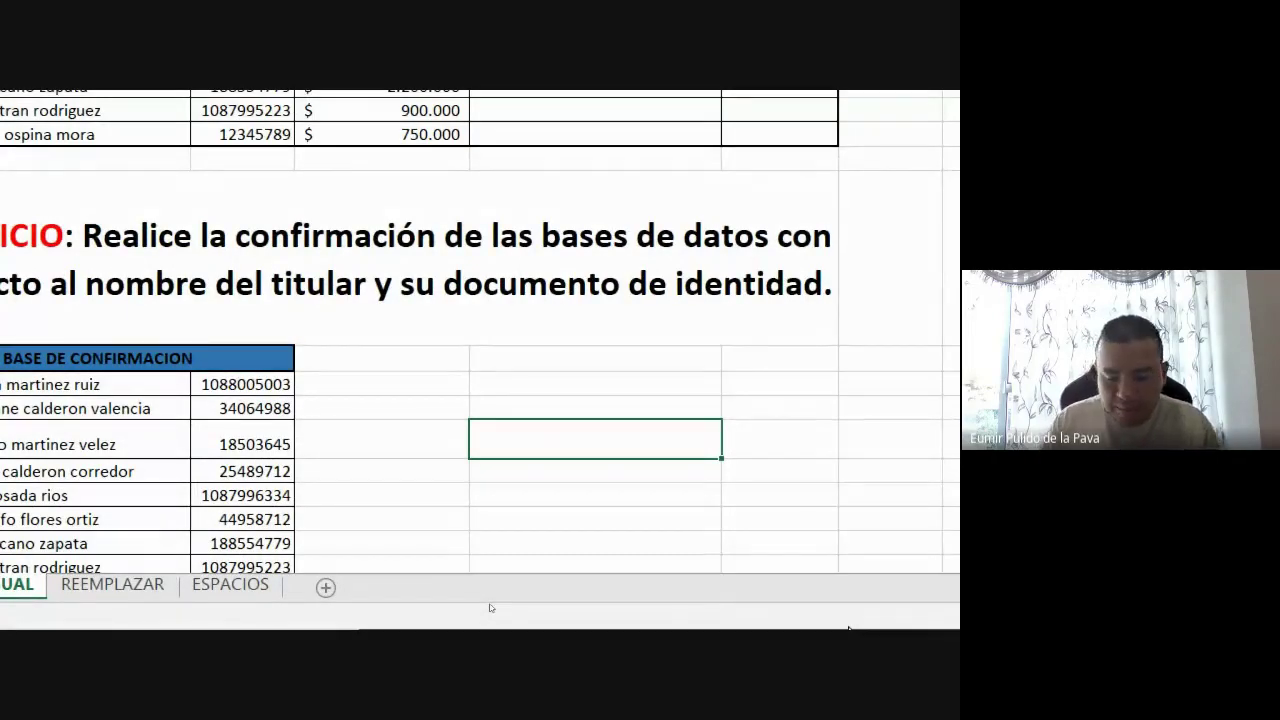
# Start a formula =I in D17 to list functions beginning with I, IGUAL first
pyautogui.press('F2')
pyautogui.write('=I')
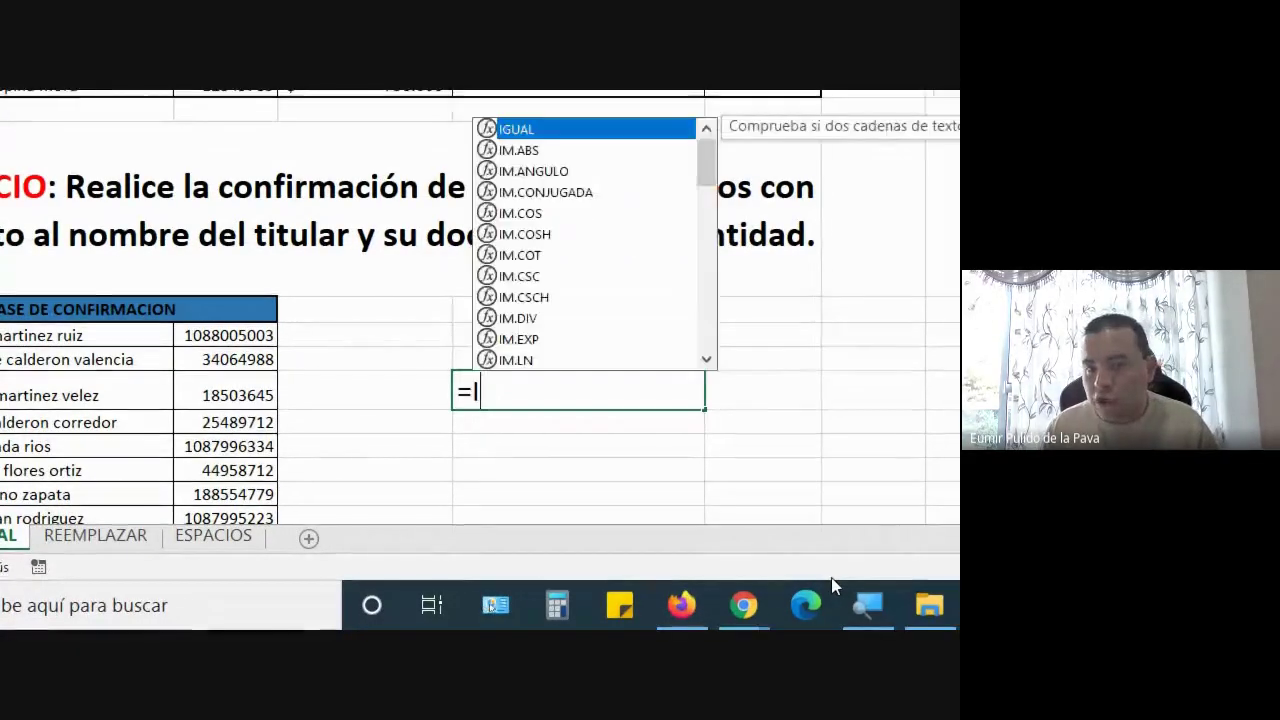
pyautogui.press('BackSpace')
pyautogui.write('I')
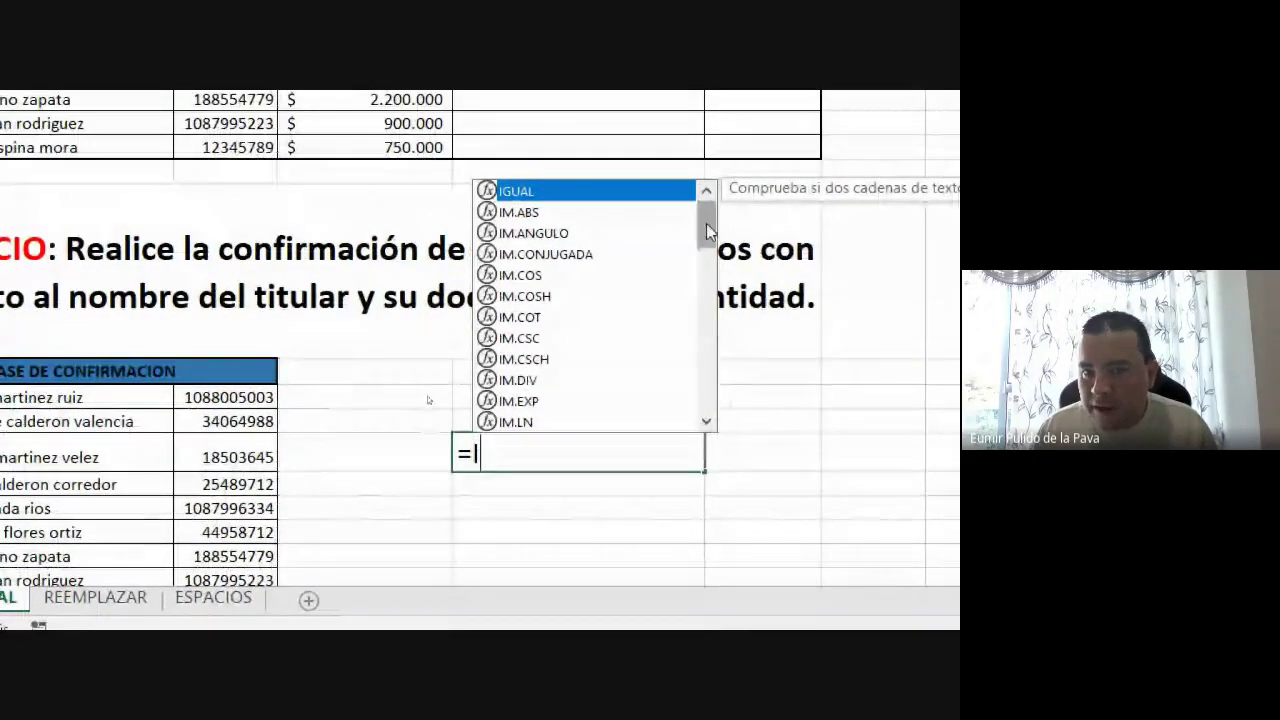
pyautogui.moveTo(706, 223)
pyautogui.mouseDown()
pyautogui.moveTo(707, 418)
pyautogui.moveTo(706, 210)
pyautogui.mouseUp()
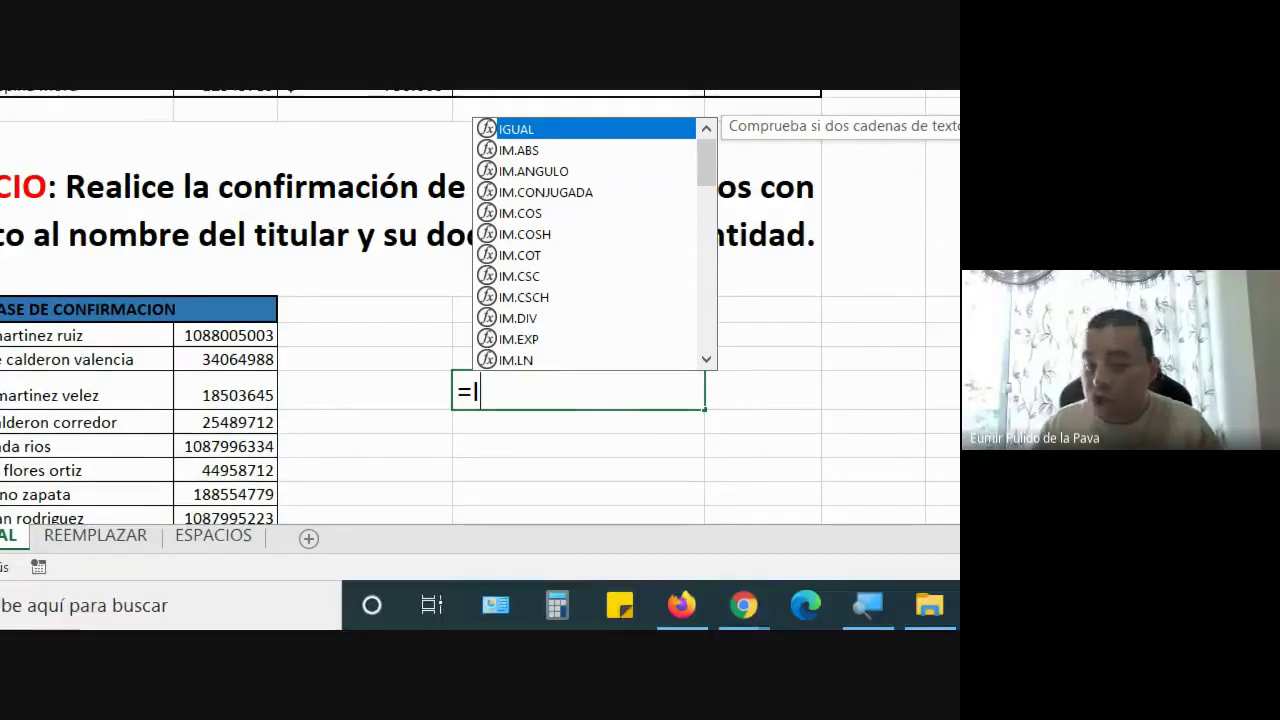
# Admit two waiting participants to the Meet call and return to the workbook
pyautogui.moveTo(680, 605)
pyautogui.click(533, 526)
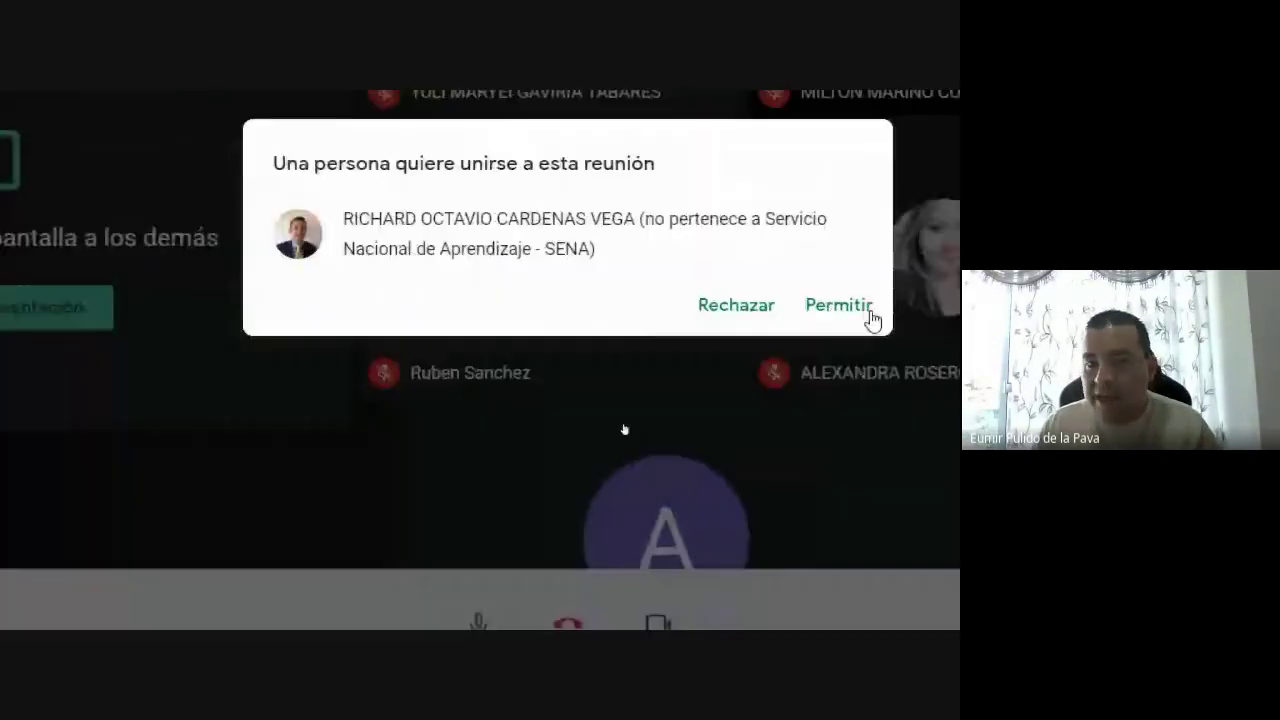
pyautogui.click(960, 214)
pyautogui.click(748, 604)
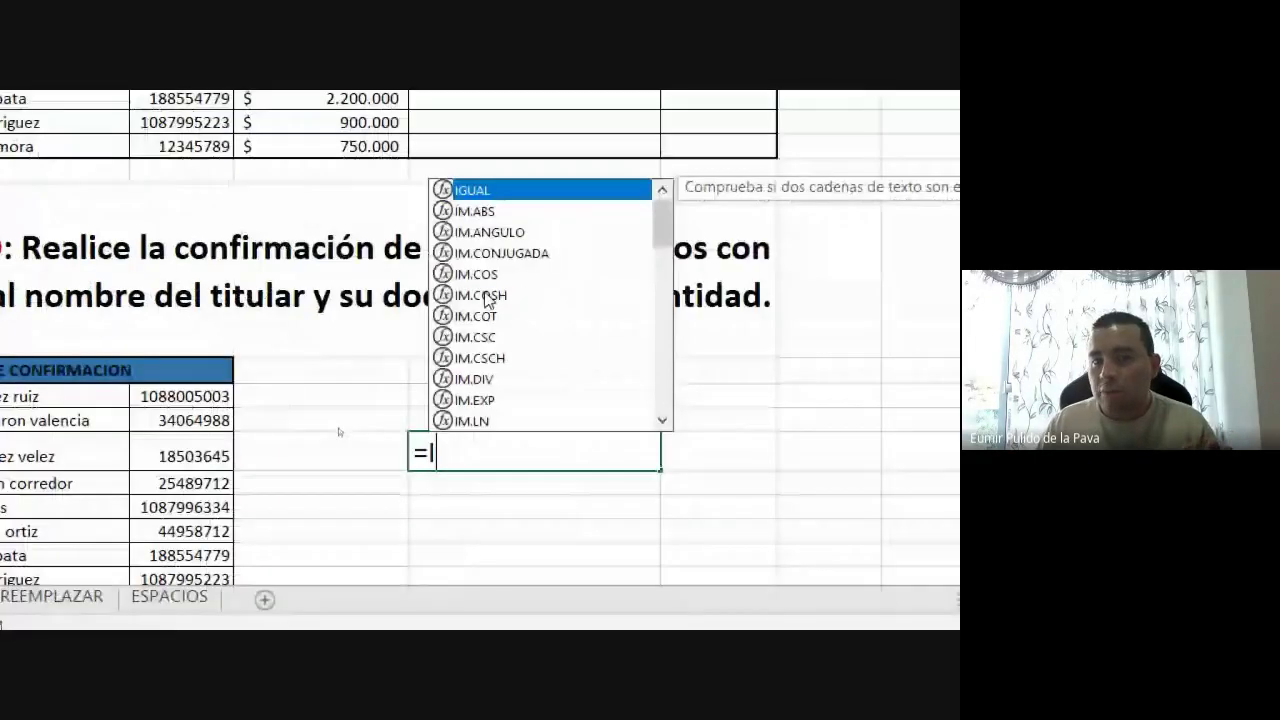
pyautogui.click(697, 607)
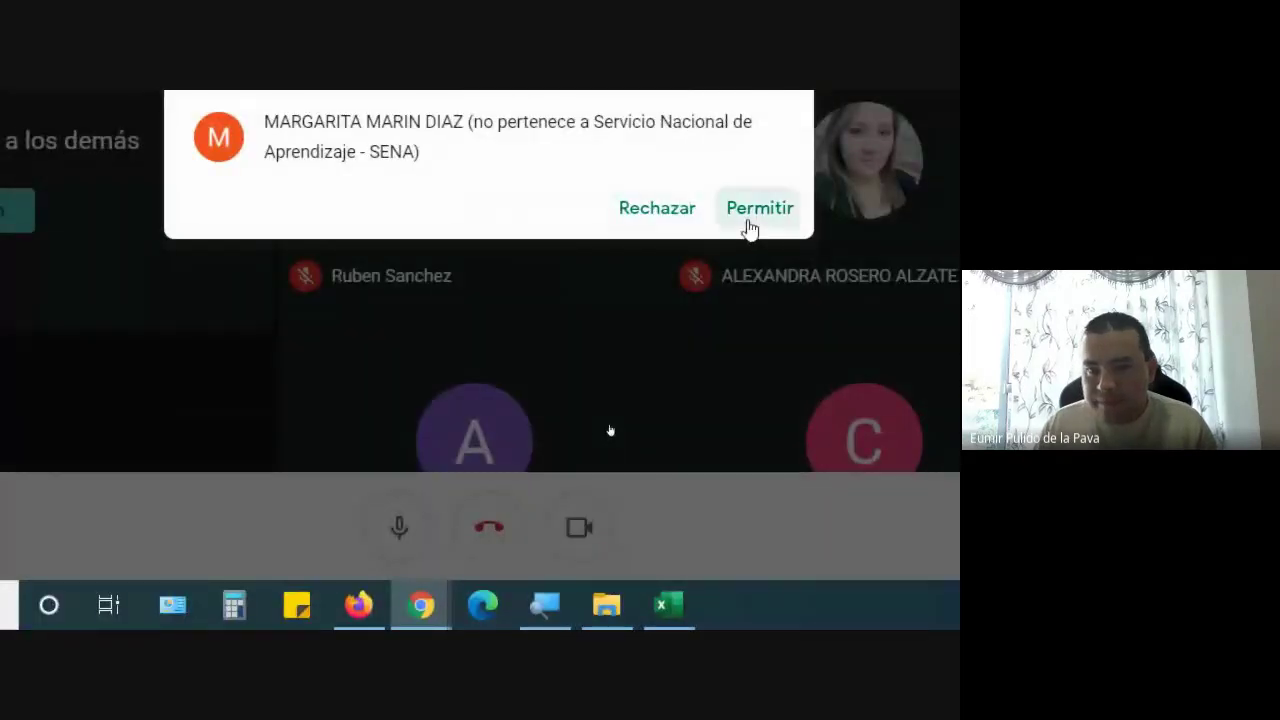
pyautogui.click(750, 208)
pyautogui.click(668, 604)
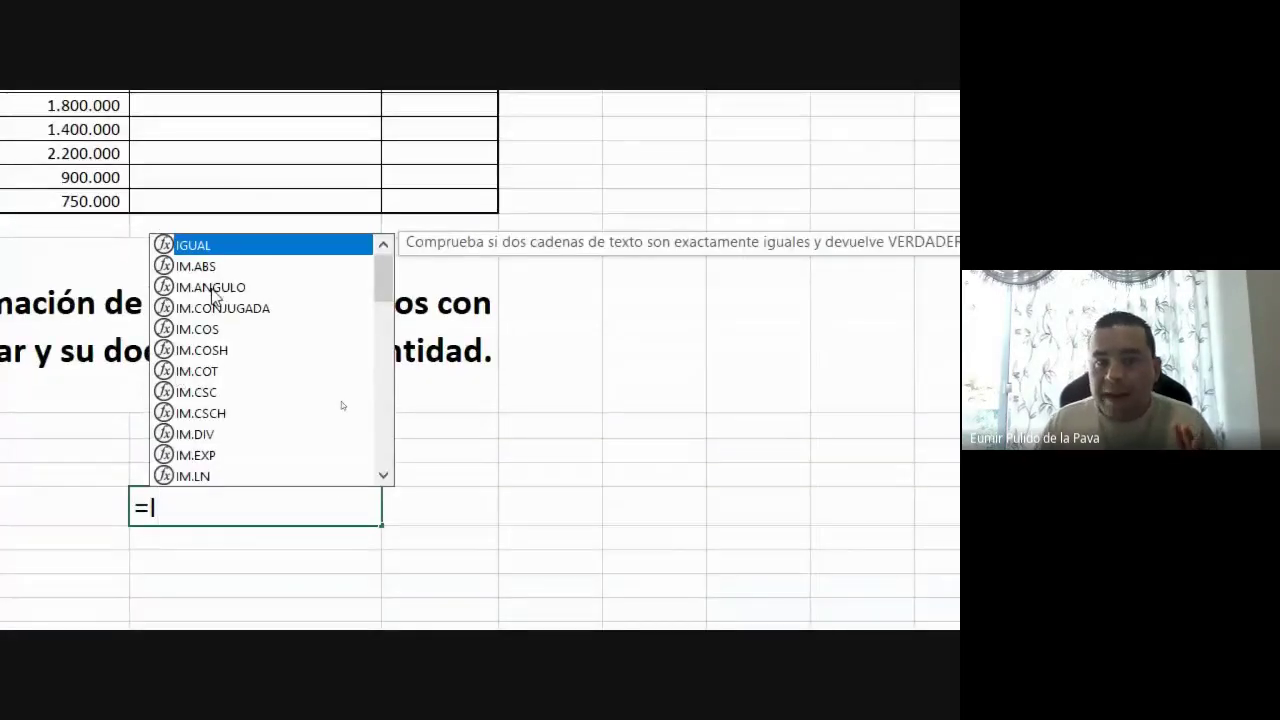
# Retype D17's formula as =IG so autocomplete suggests only IGUAL
pyautogui.press('BackSpace')
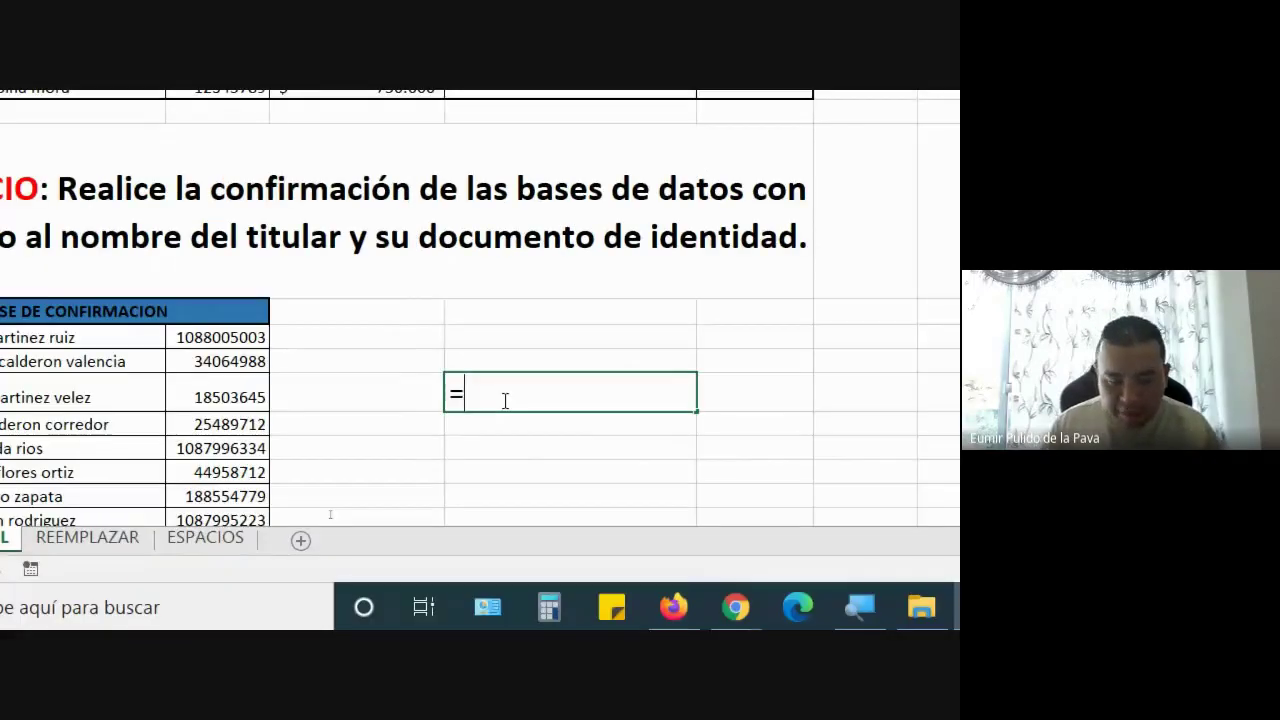
pyautogui.write('I')
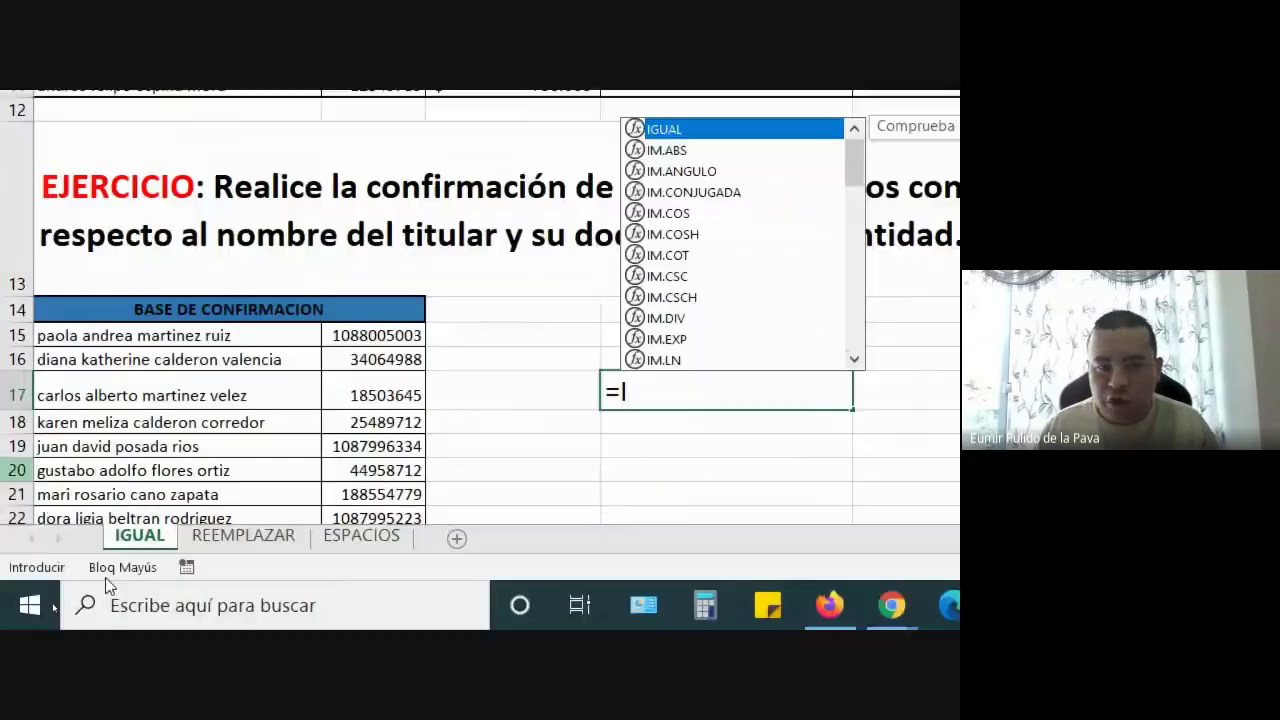
pyautogui.write('G')
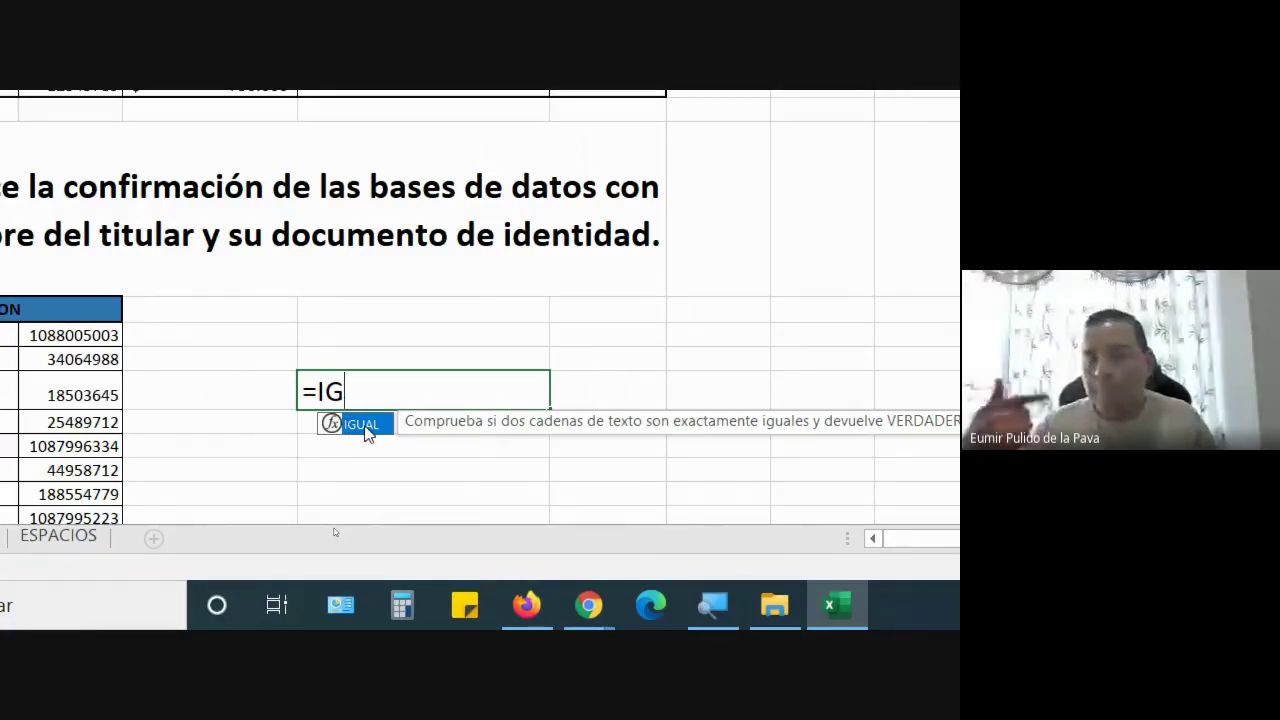
# Admit a Meet join request, then accept IGUAL so D17 reads =IGUAL(
pyautogui.moveTo(589, 605)
pyautogui.click(455, 485)
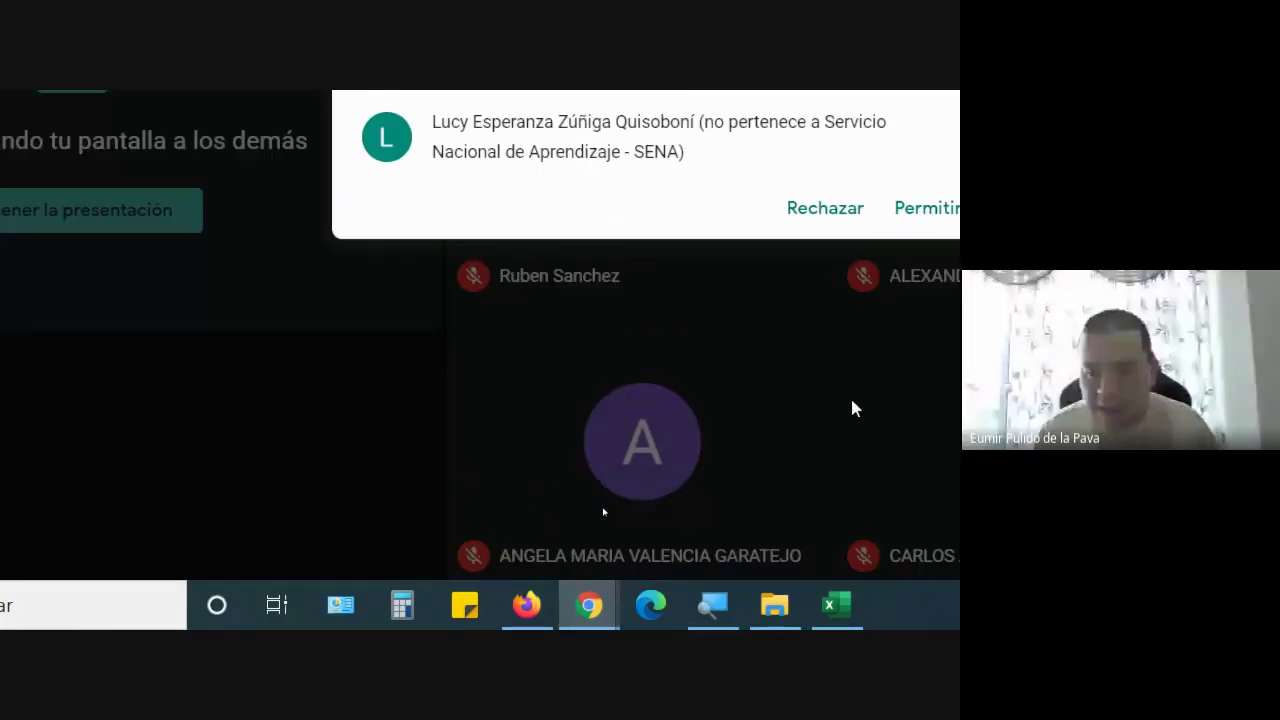
pyautogui.click(837, 205)
pyautogui.click(767, 605)
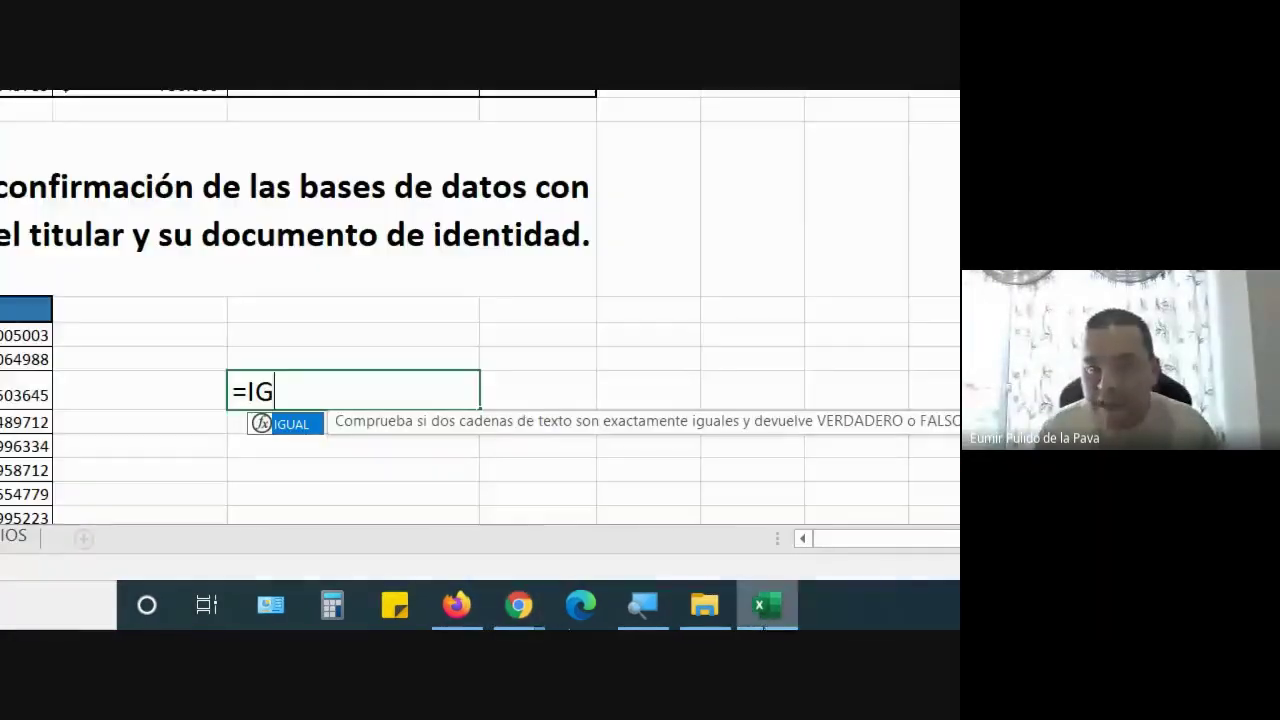
pyautogui.press('Tab')
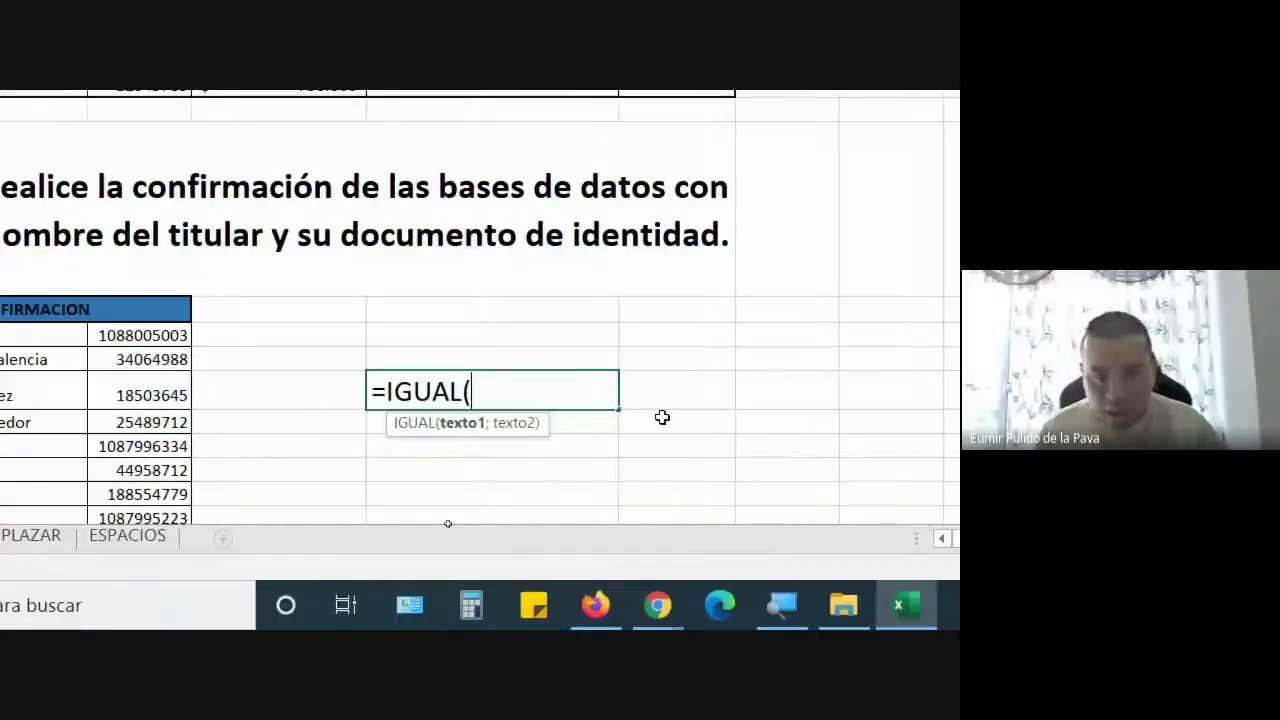
# Admit another participant waiting to join the video meeting
pyautogui.click(658, 605)
pyautogui.click(563, 522)
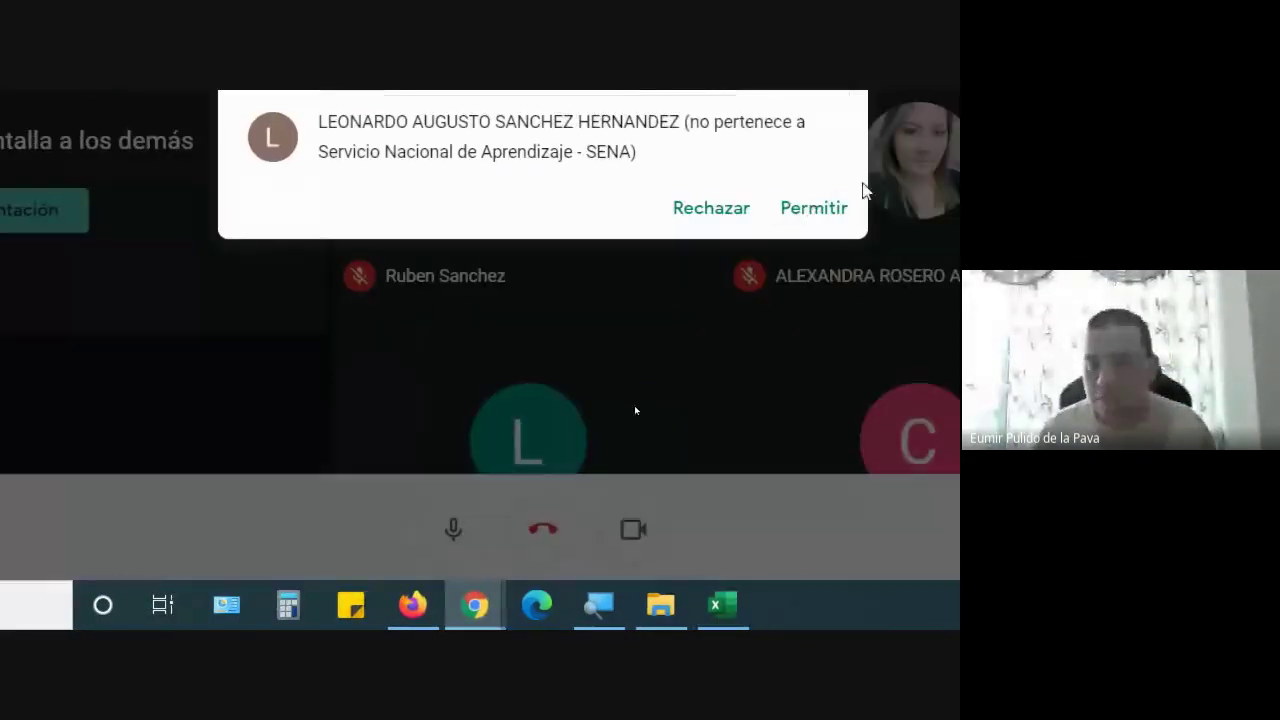
pyautogui.click(803, 214)
pyautogui.click(736, 590)
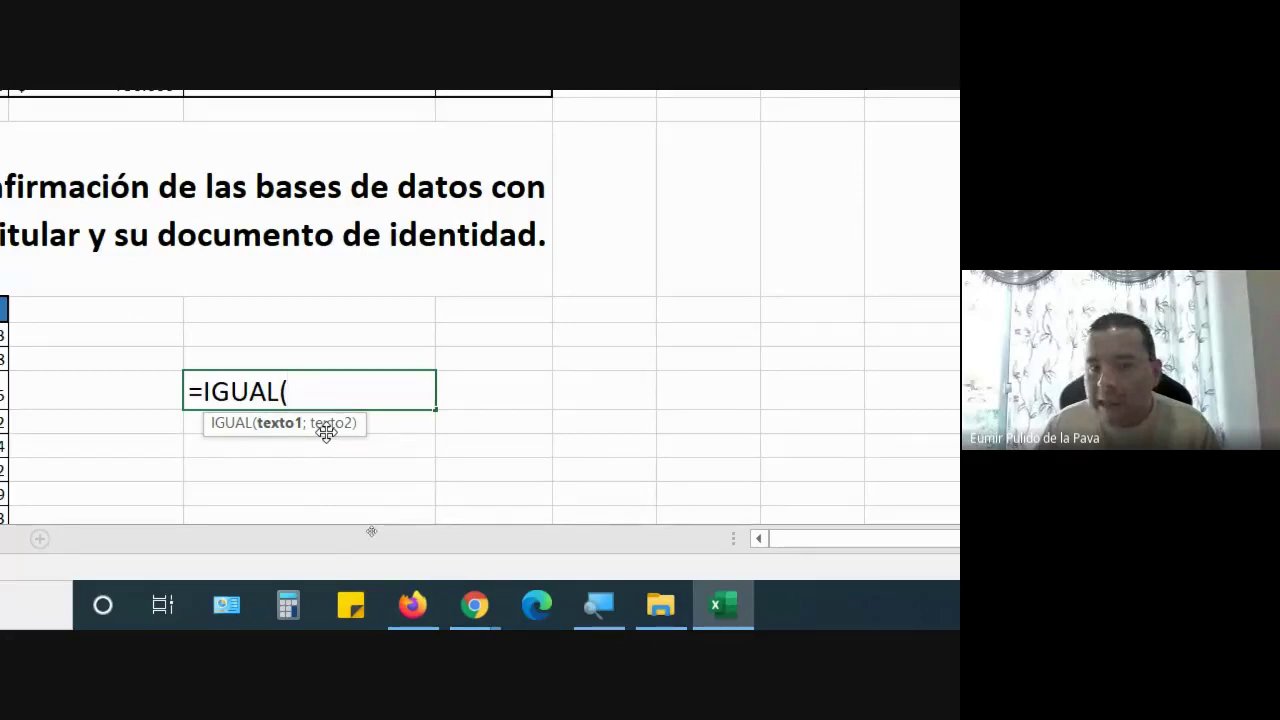
# Increase the screen magnifier zoom twice, then hide its controls
pyautogui.click(615, 612)
pyautogui.click(342, 347)
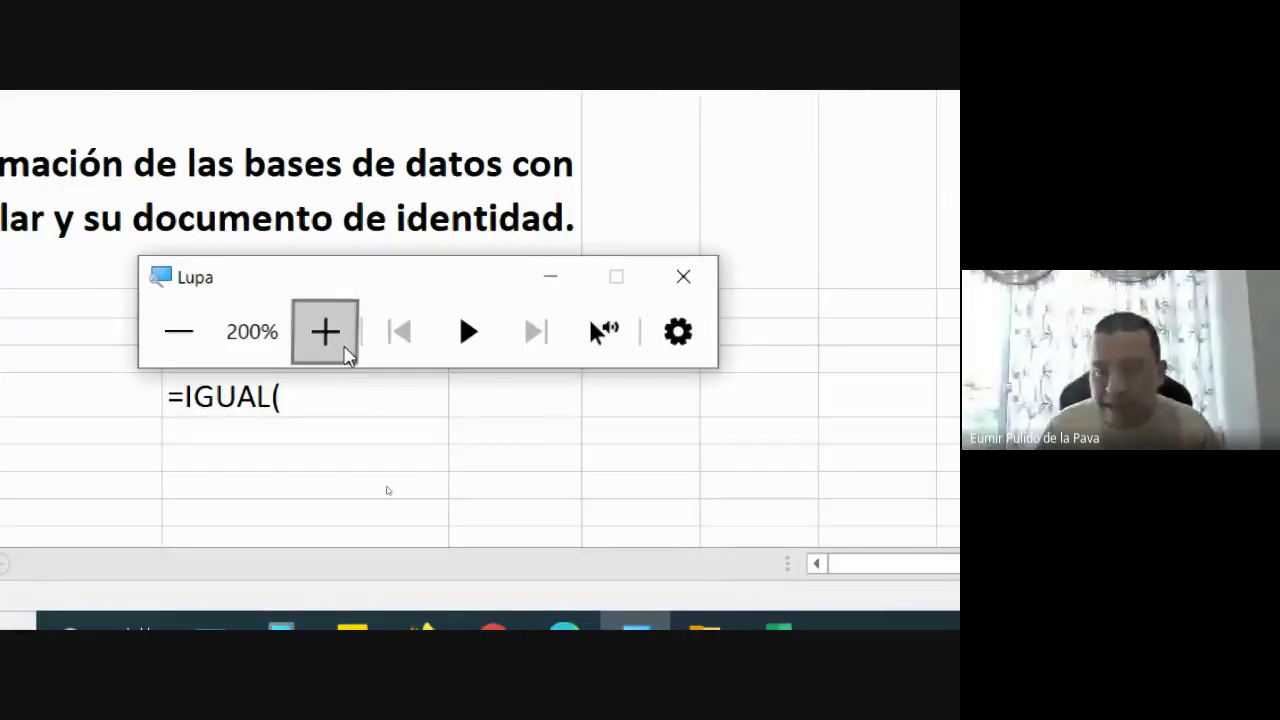
pyautogui.click(345, 349)
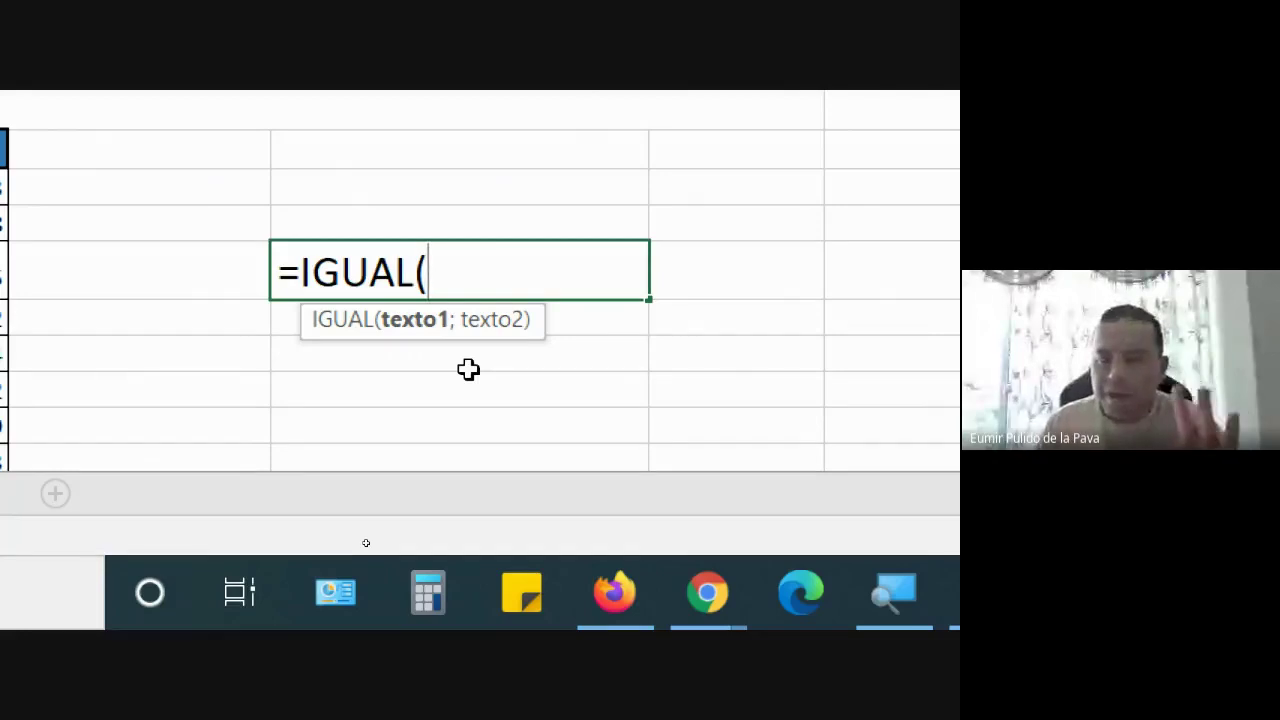
pyautogui.press('super+minus')
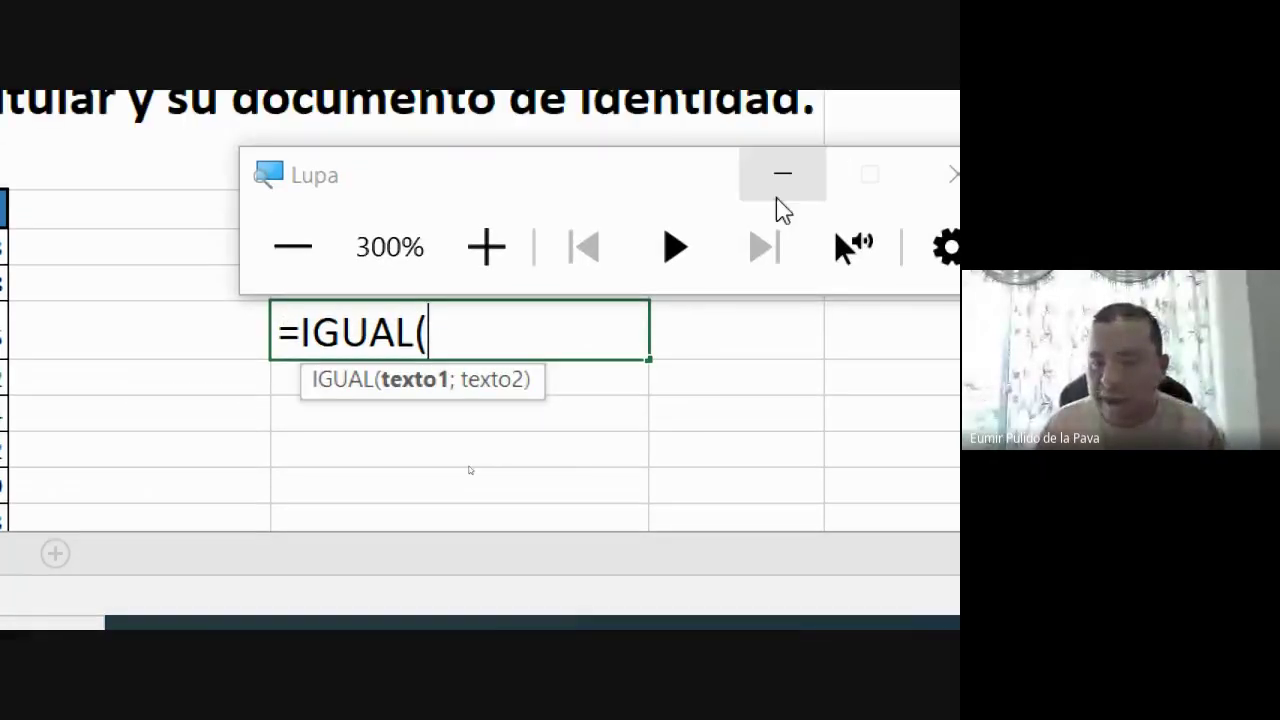
pyautogui.click(780, 180)
# Let in the next waiting participant, then go back to the Meet window
pyautogui.click(710, 612)
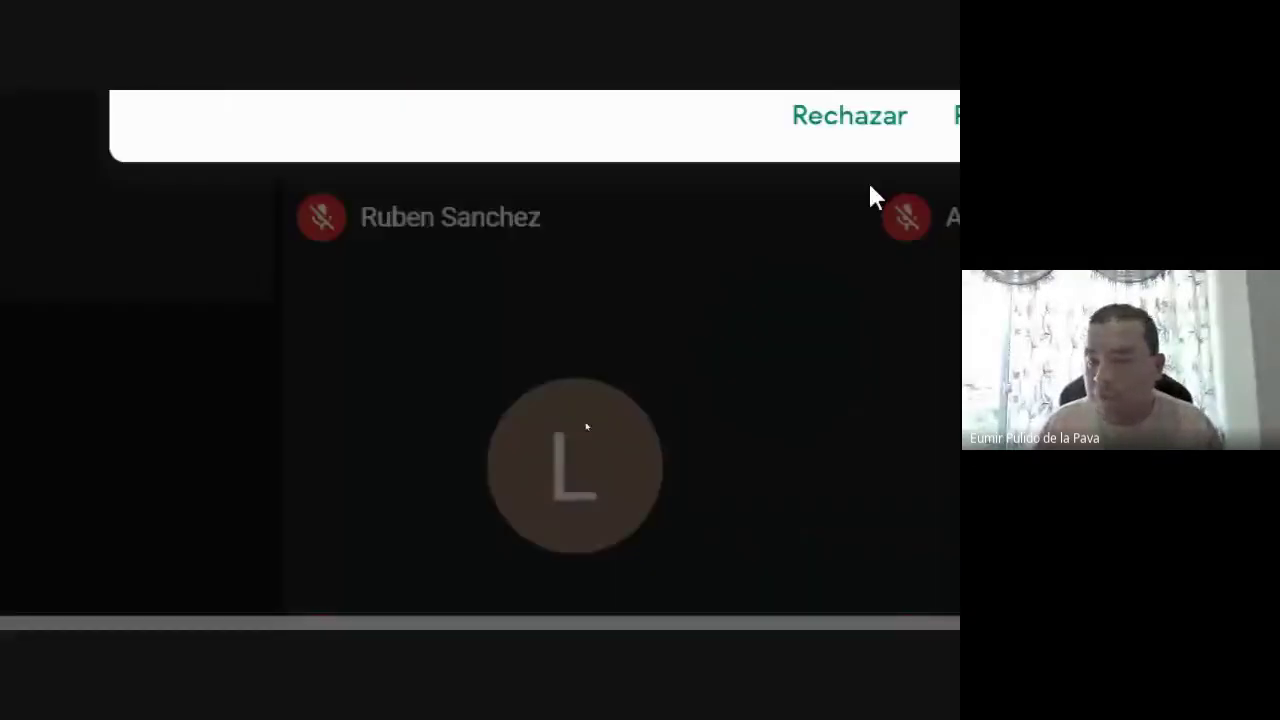
pyautogui.click(822, 268)
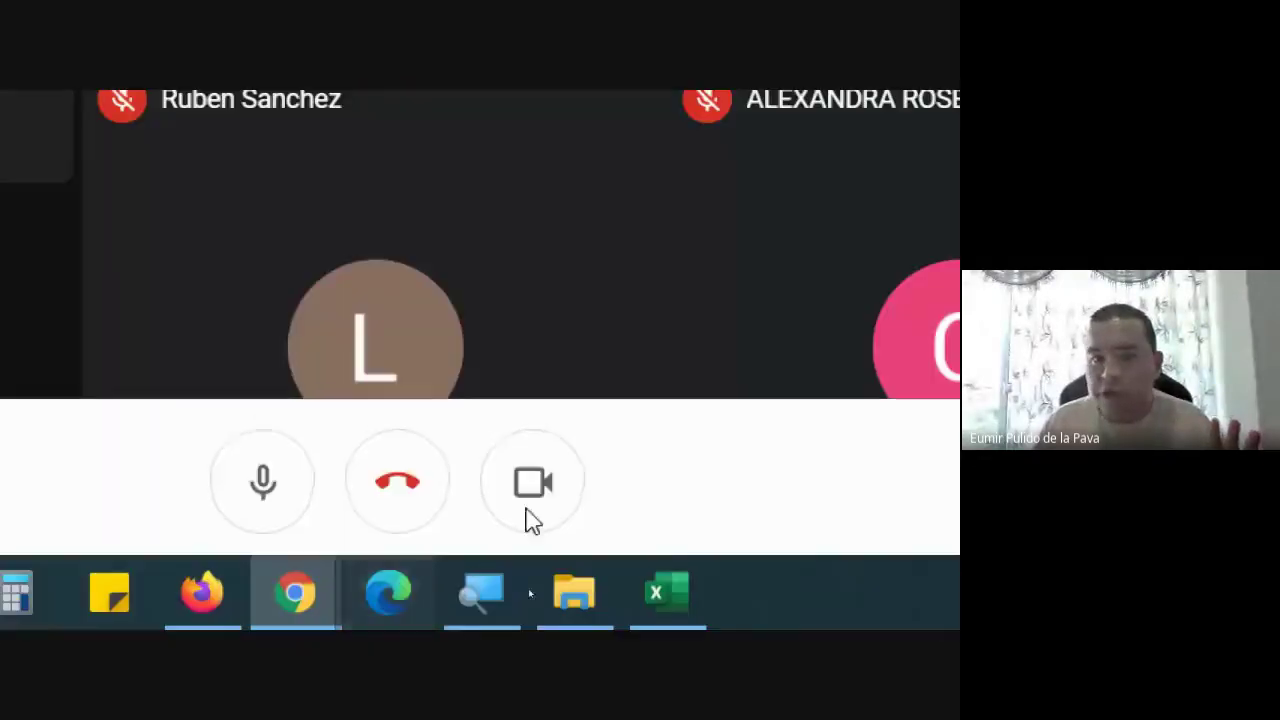
pyautogui.click(666, 580)
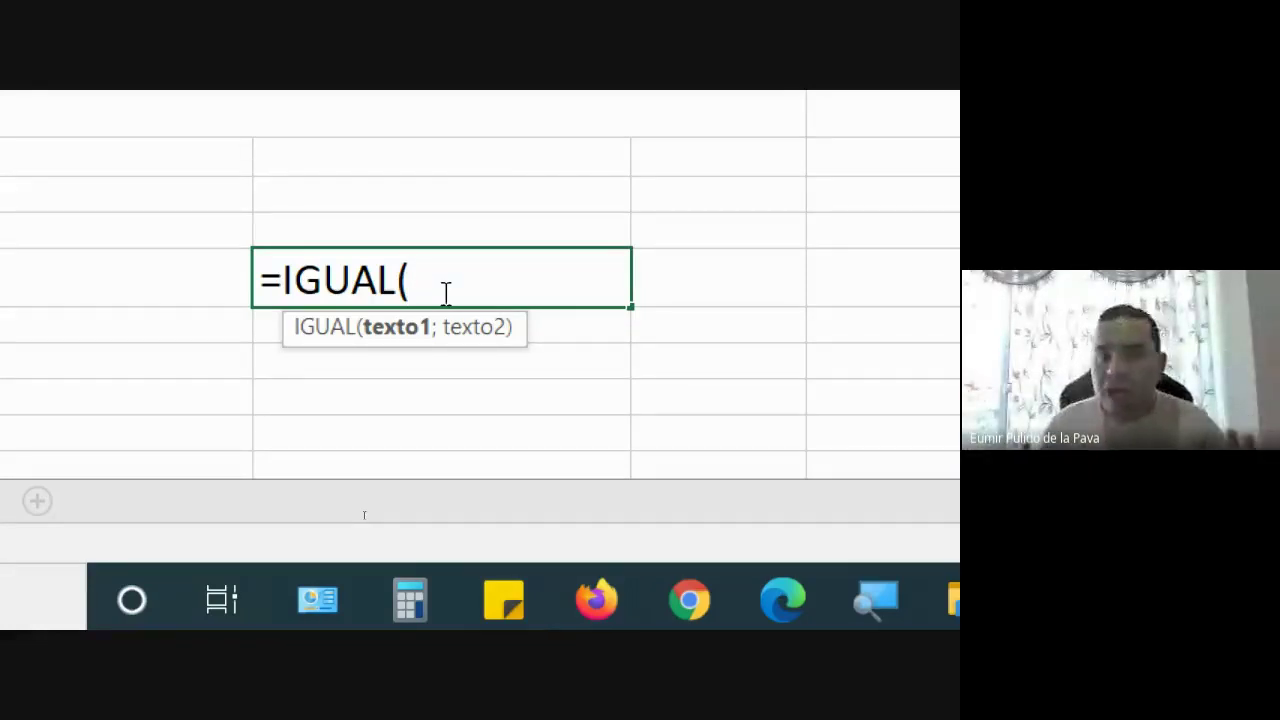
pyautogui.hotkey('alt', 'Tab')
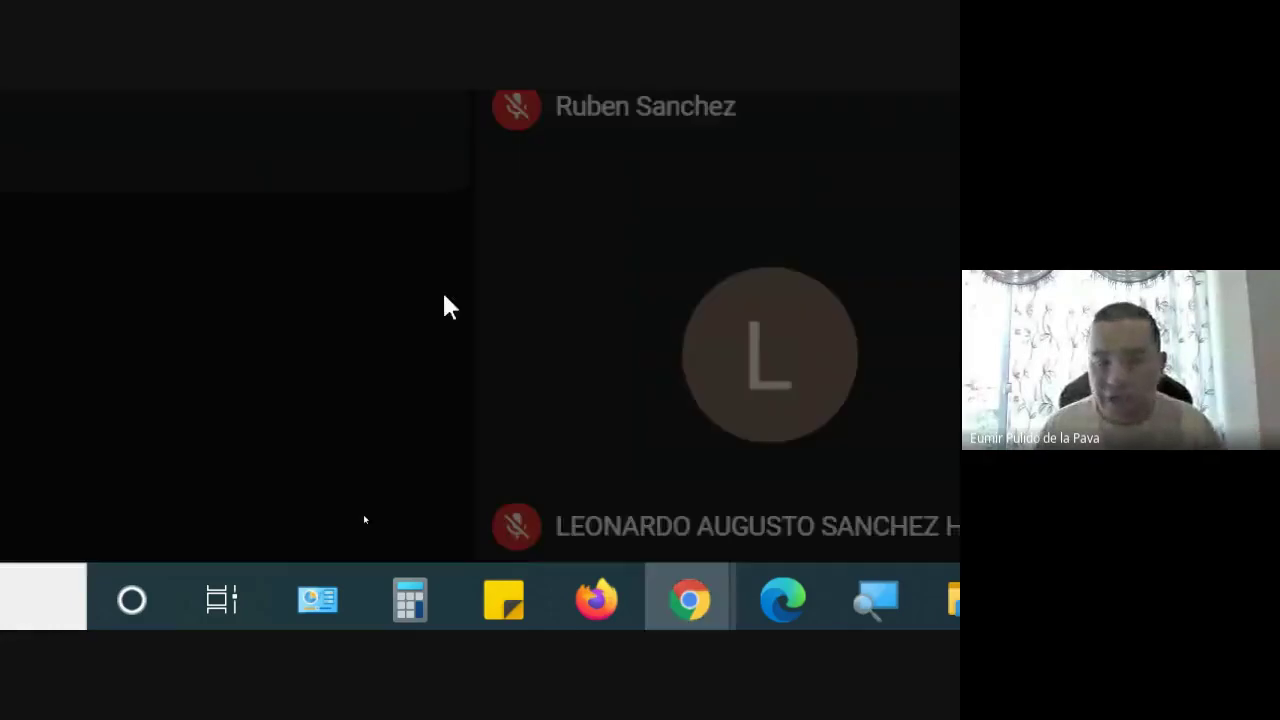
# Admit two more join requests in Meet, returning to the spreadsheet after each
pyautogui.click(900, 316)
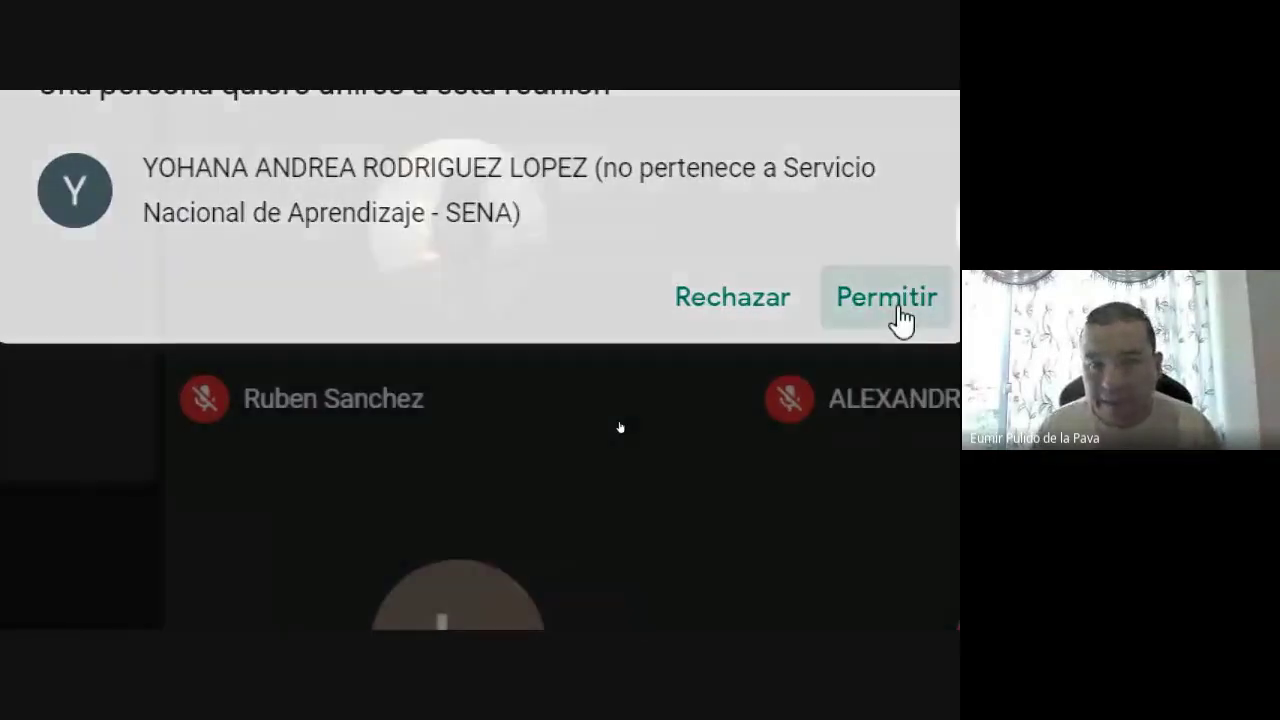
pyautogui.hotkey('alt', 'Tab')
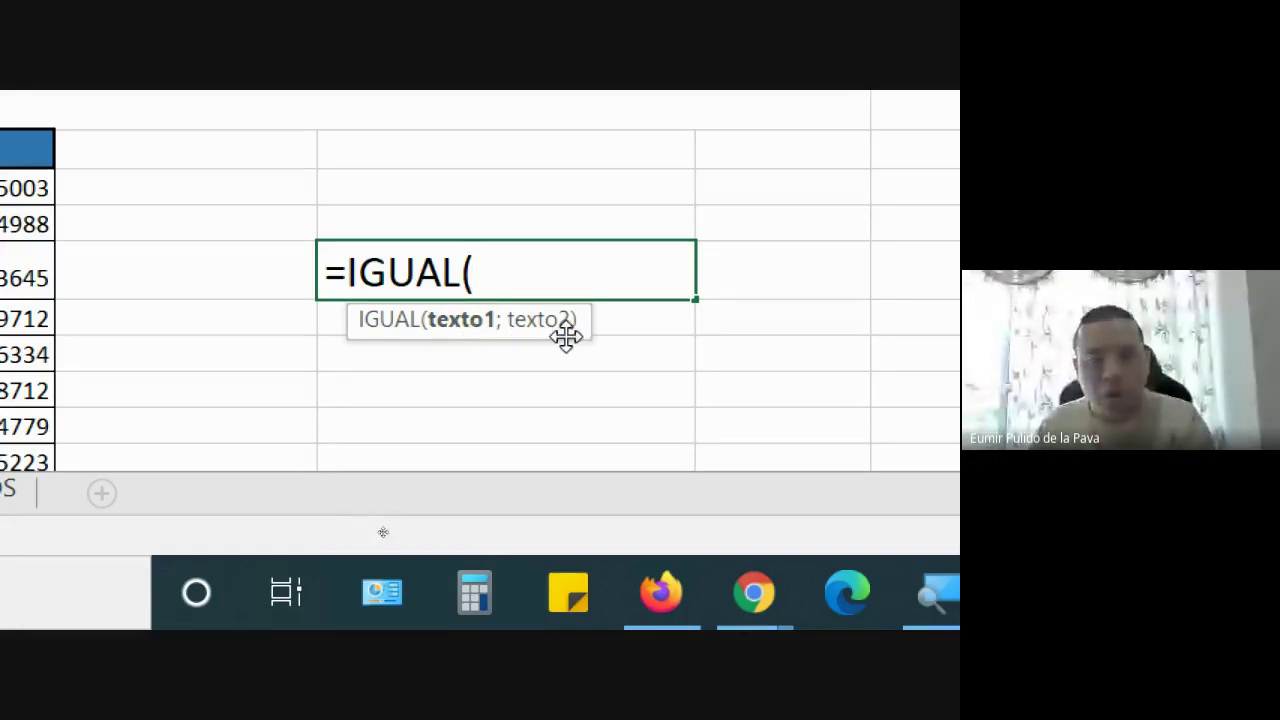
pyautogui.hotkey('alt', 'Tab')
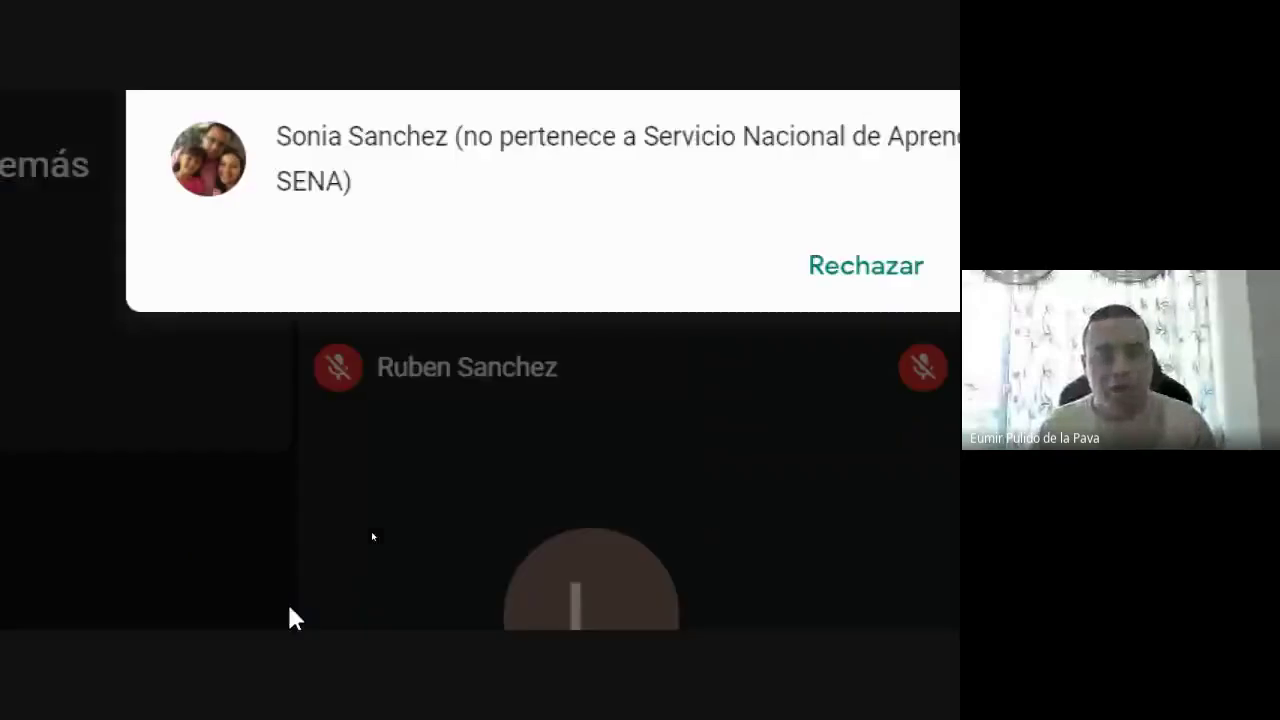
pyautogui.click(892, 295)
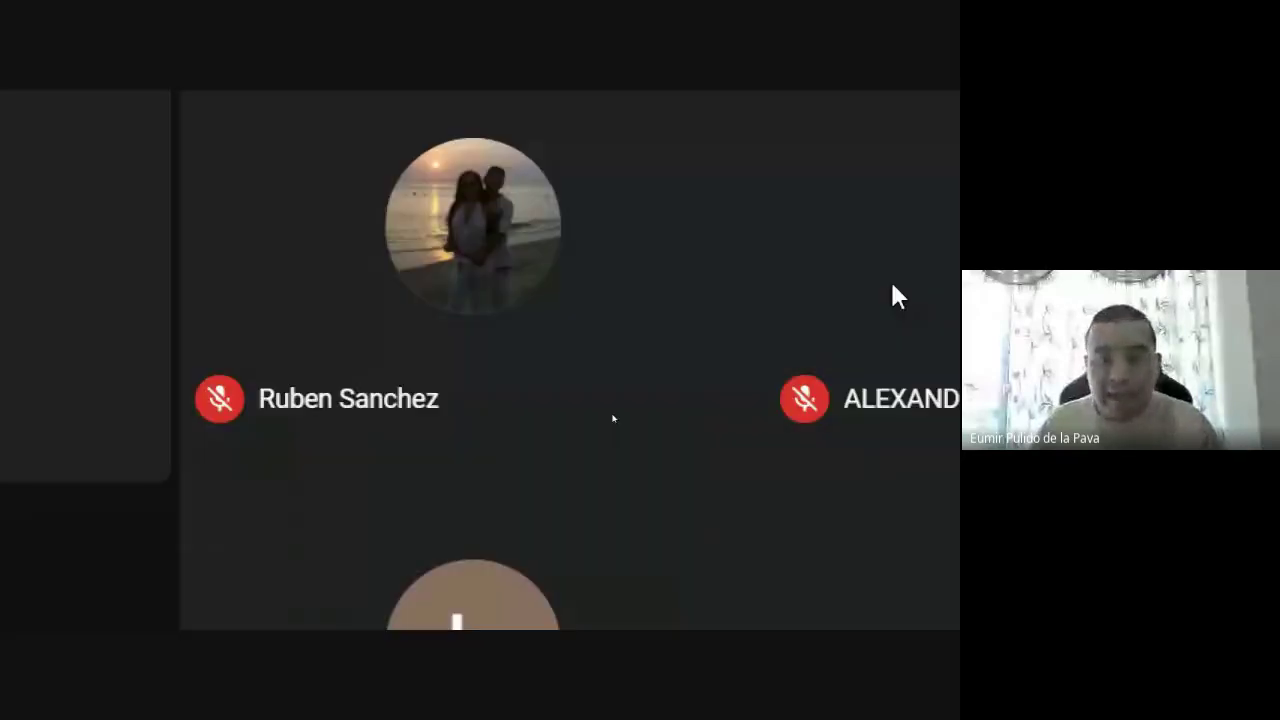
pyautogui.hotkey('alt', 'Tab')
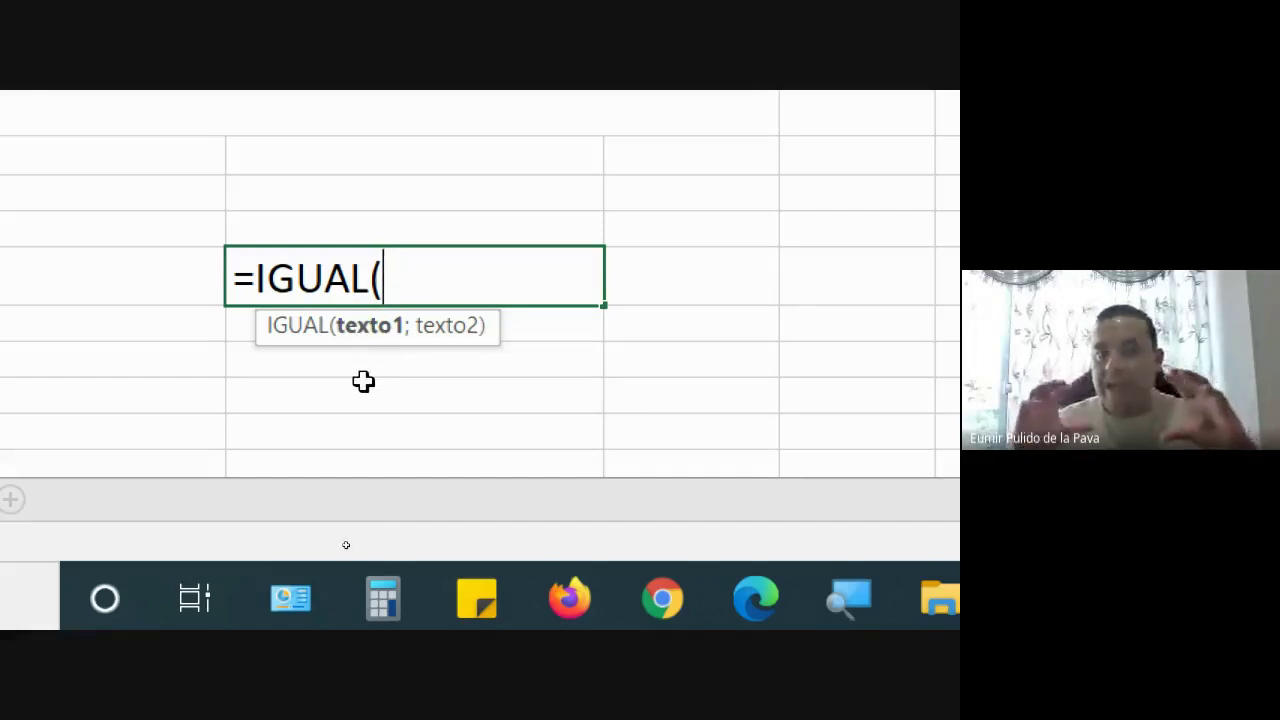
# Erase D17's =IGUAL( formula back to a lone equals sign
pyautogui.write(';')
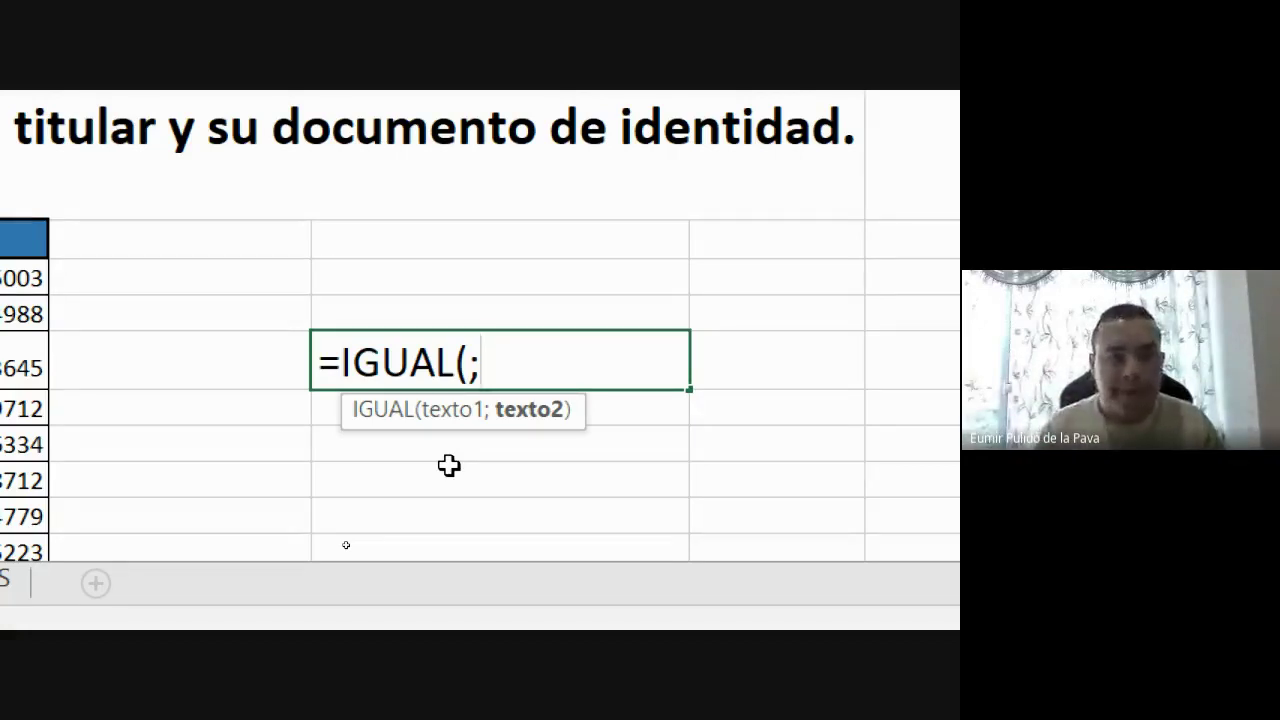
pyautogui.press('BackSpace')
pyautogui.press('BackSpace')
pyautogui.press('BackSpace')
pyautogui.press('BackSpace')
pyautogui.press('BackSpace')
pyautogui.press('BackSpace')
pyautogui.press('BackSpace')
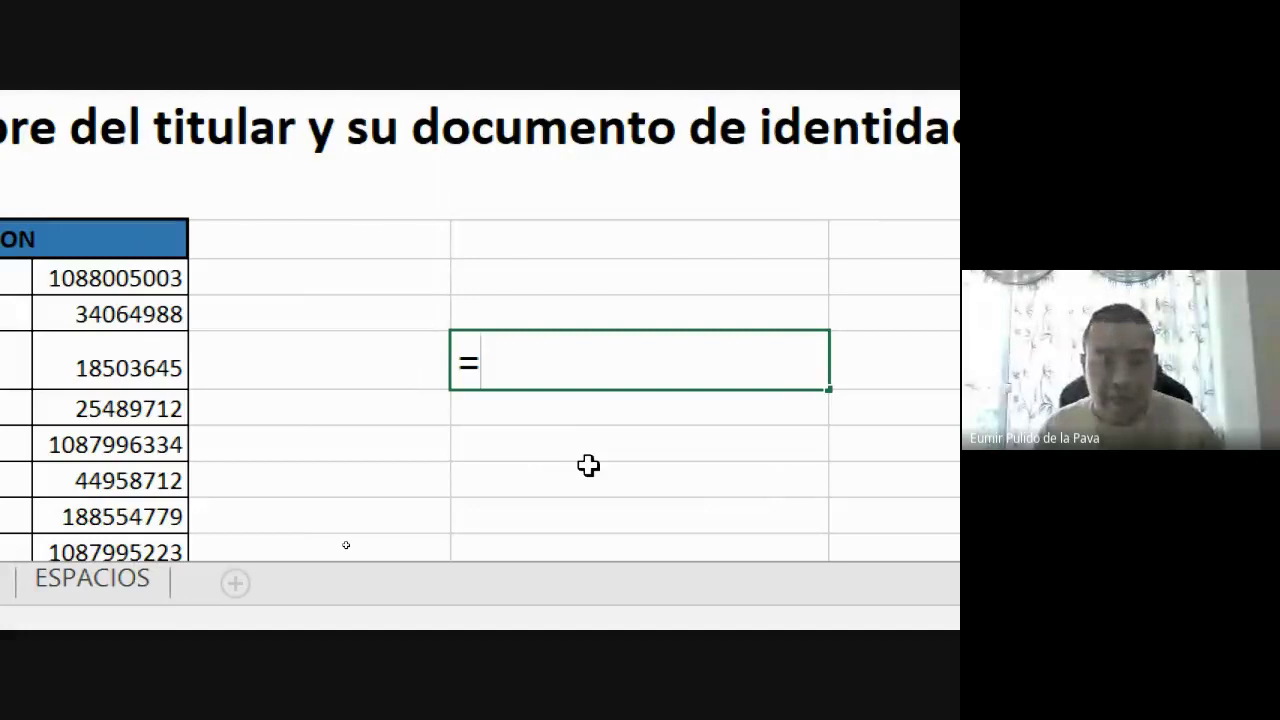
pyautogui.write('H')
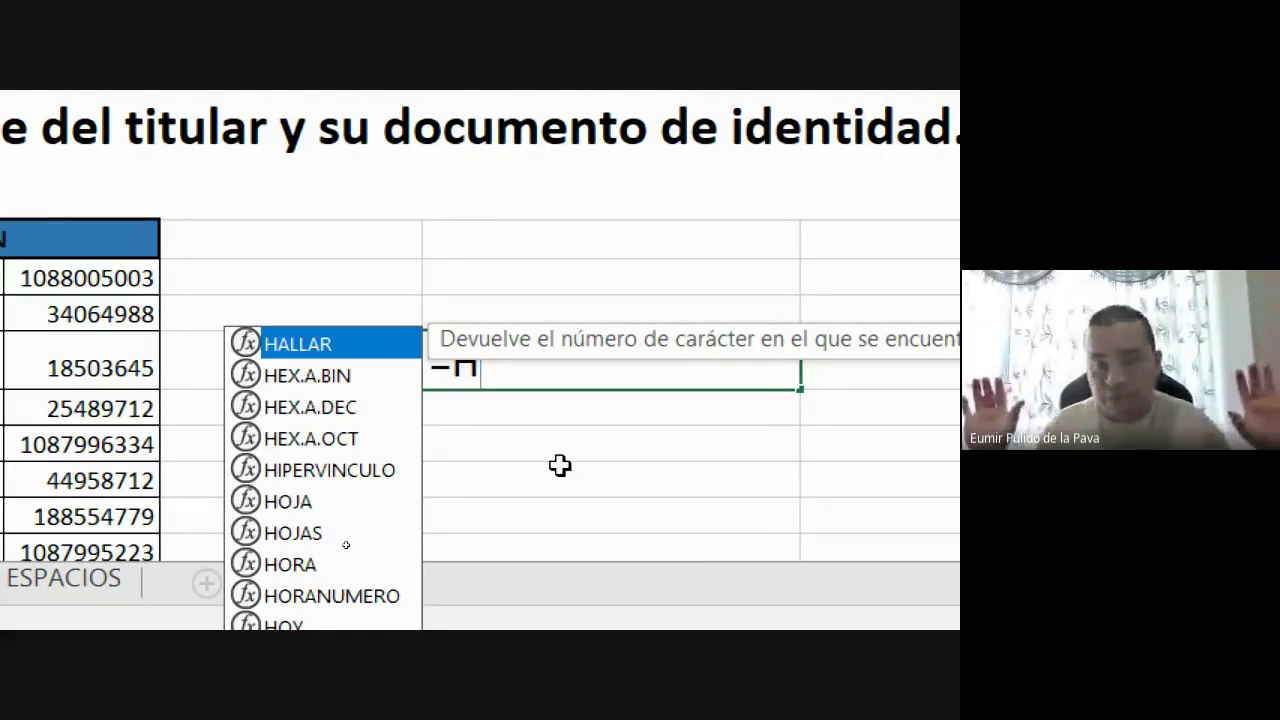
pyautogui.write('I')
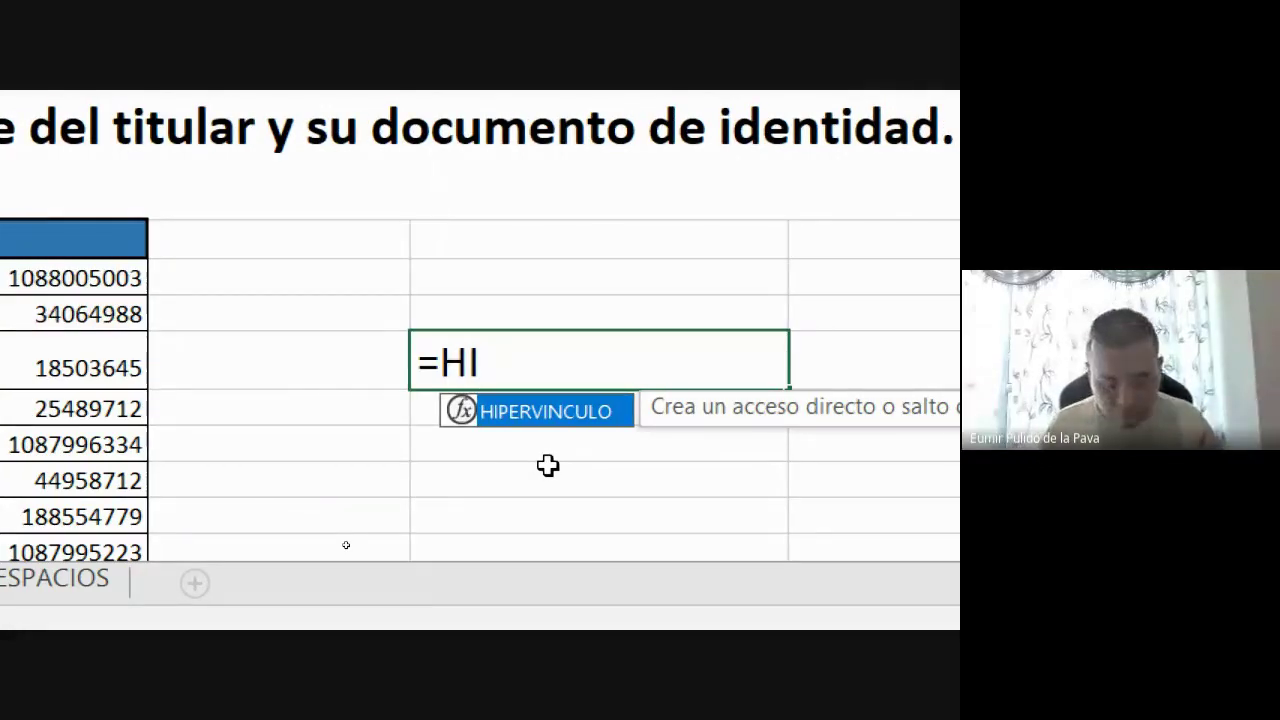
pyautogui.write('GUAL')
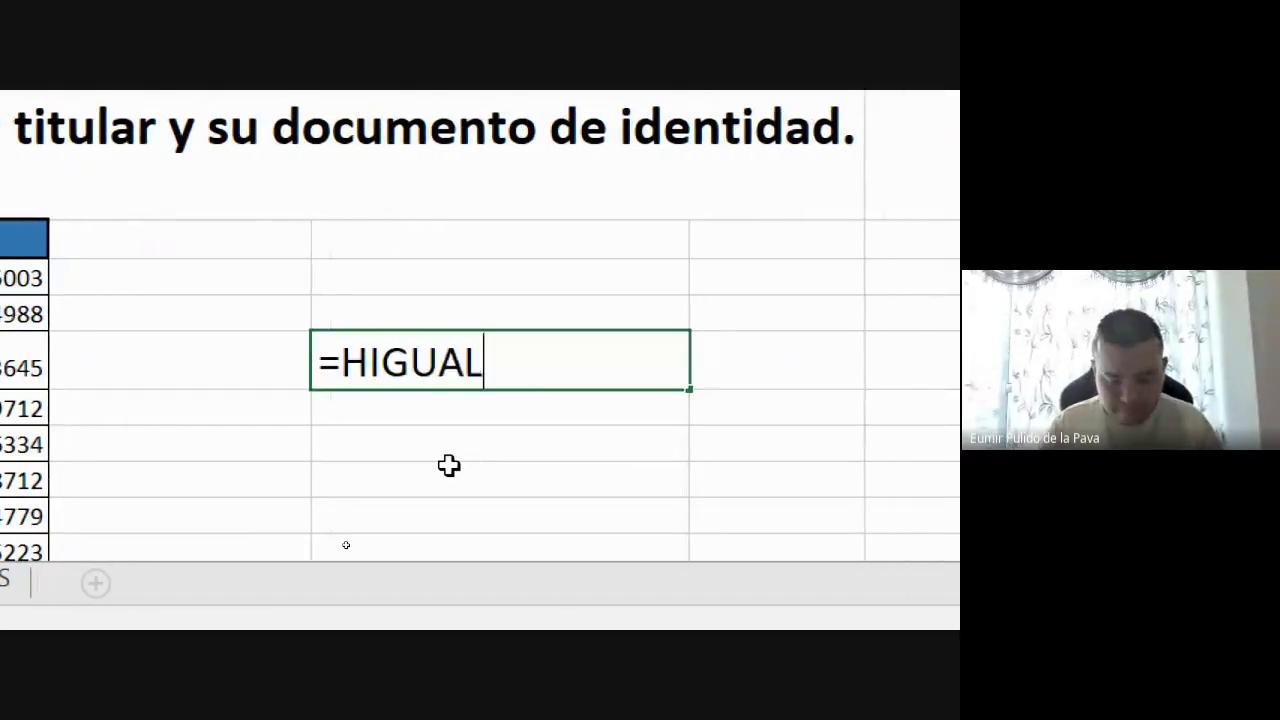
pyautogui.write('(')
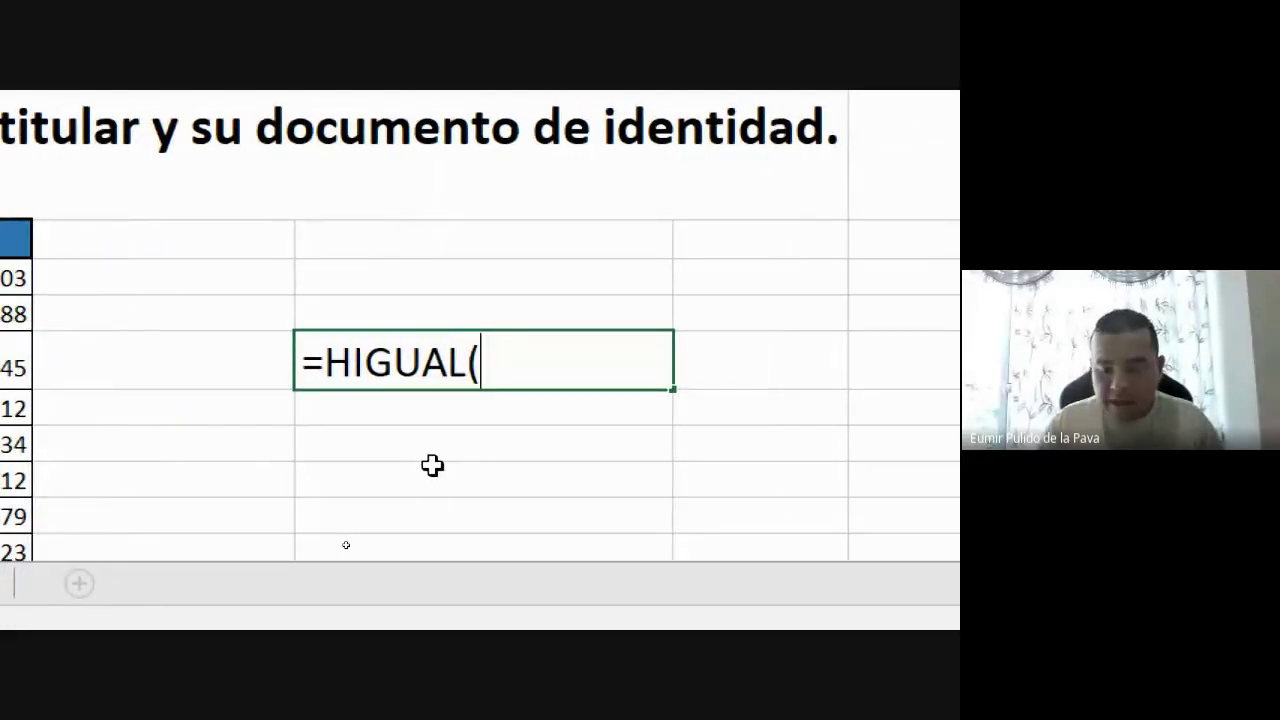
pyautogui.press('BackSpace')
pyautogui.press('BackSpace')
pyautogui.write('L')
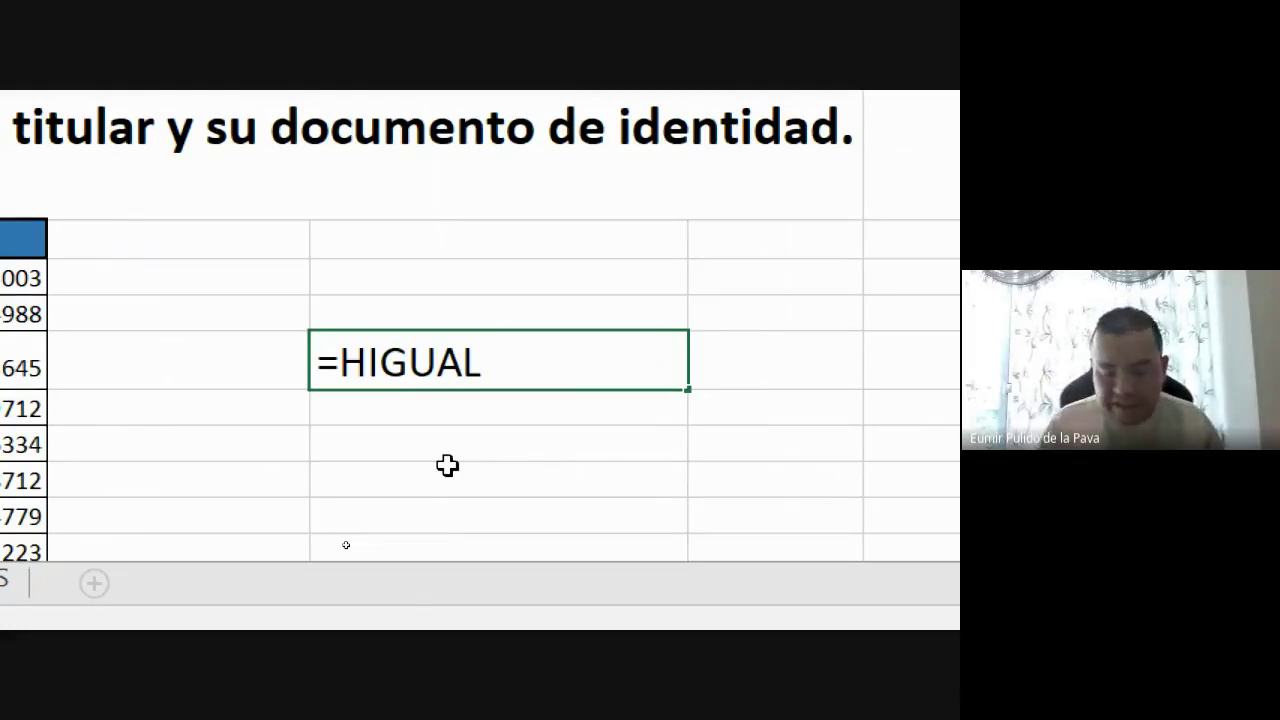
pyautogui.write('(')
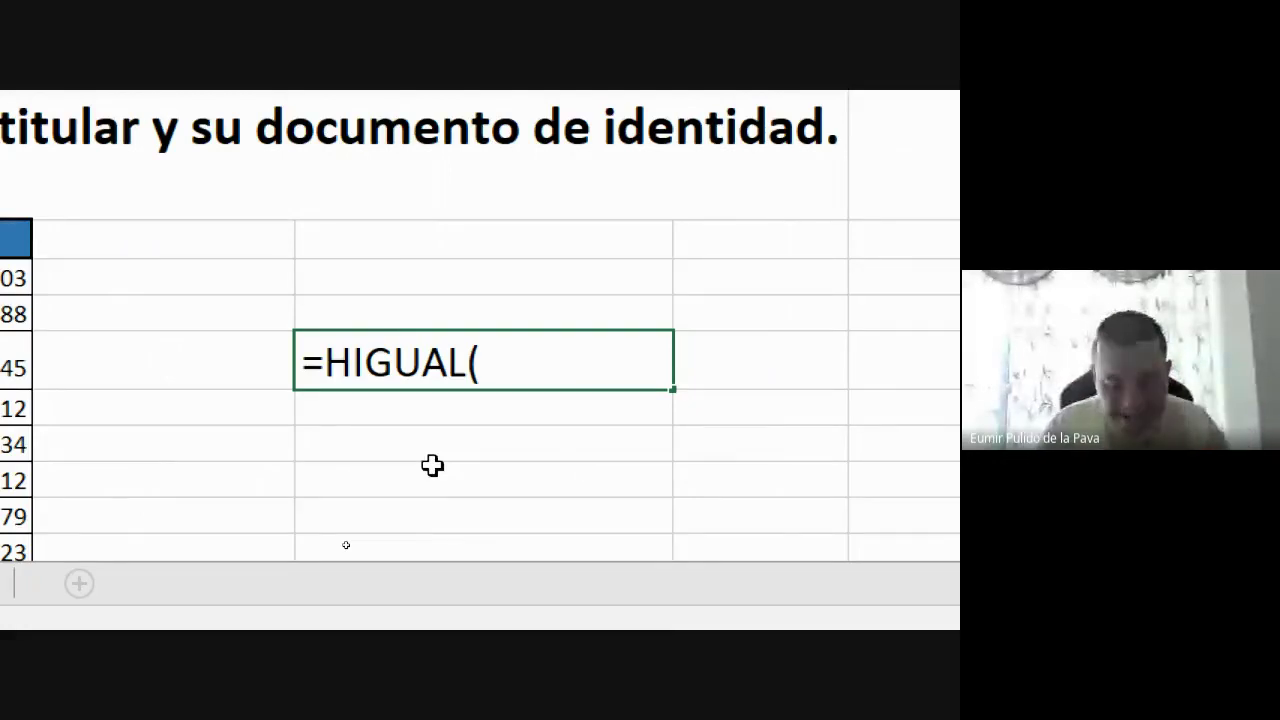
pyautogui.write('AR1;AR')
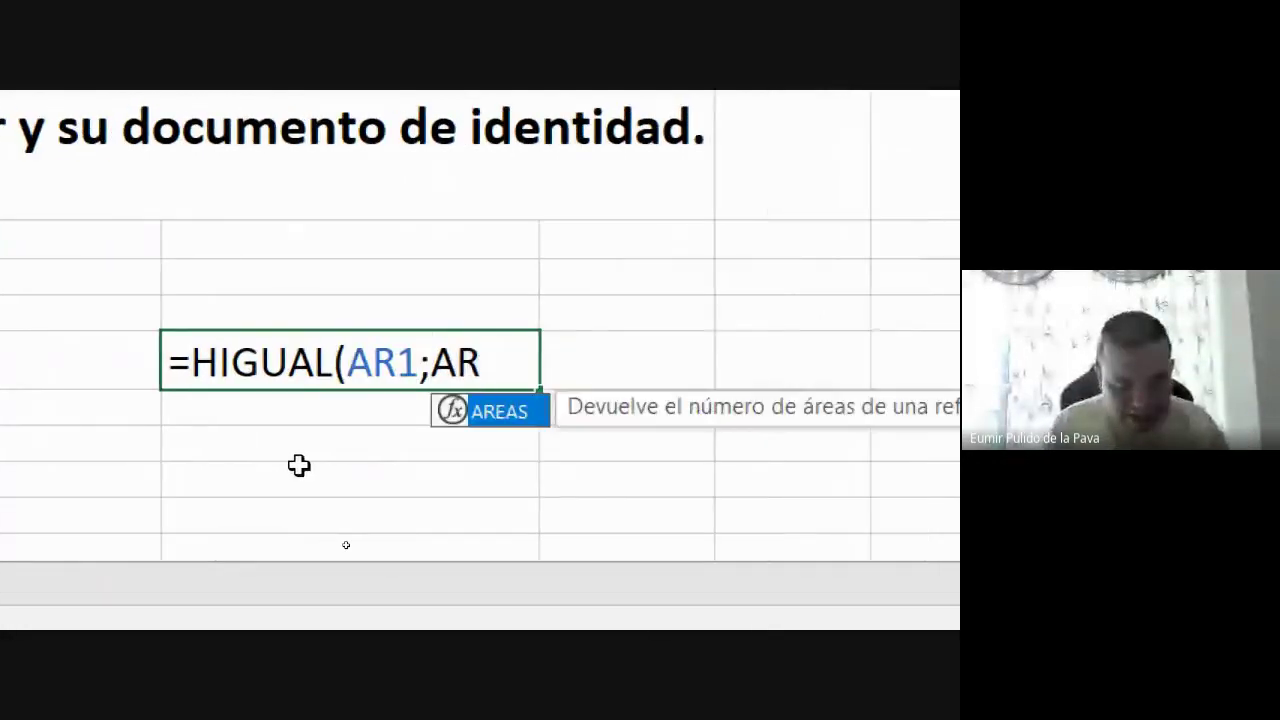
pyautogui.press('BackSpace')
pyautogui.write('2')
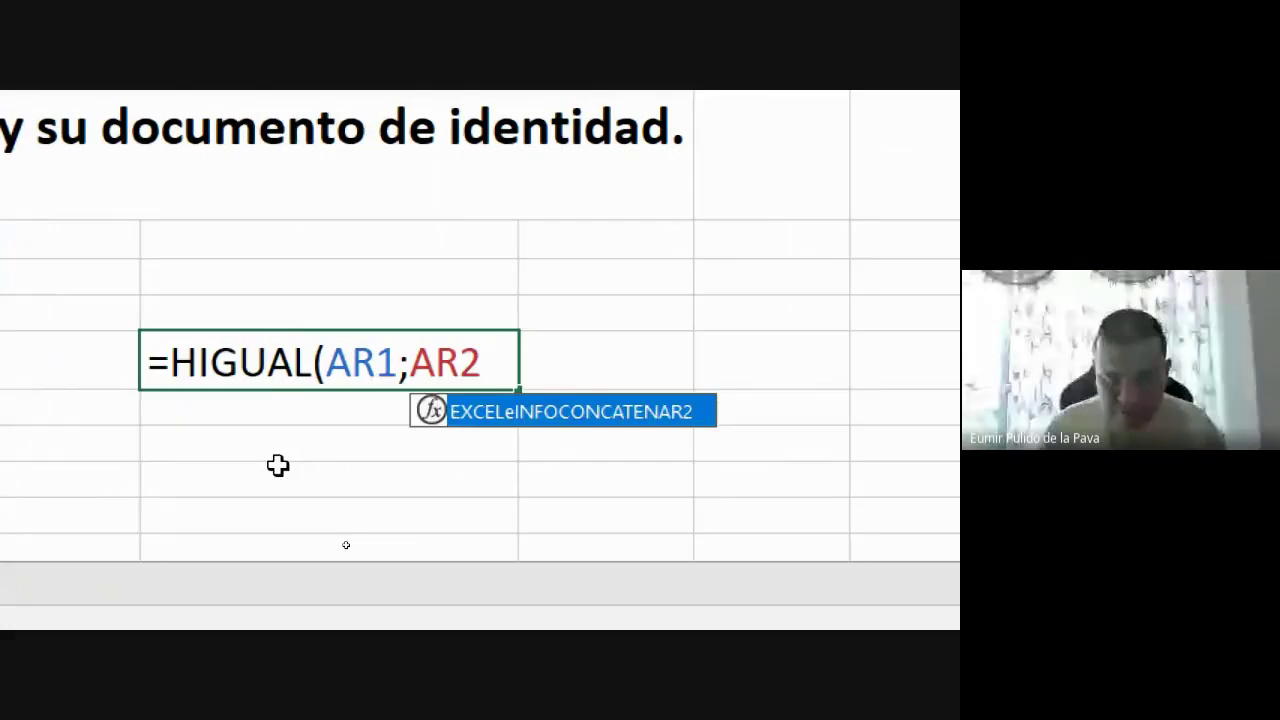
pyautogui.write(')')
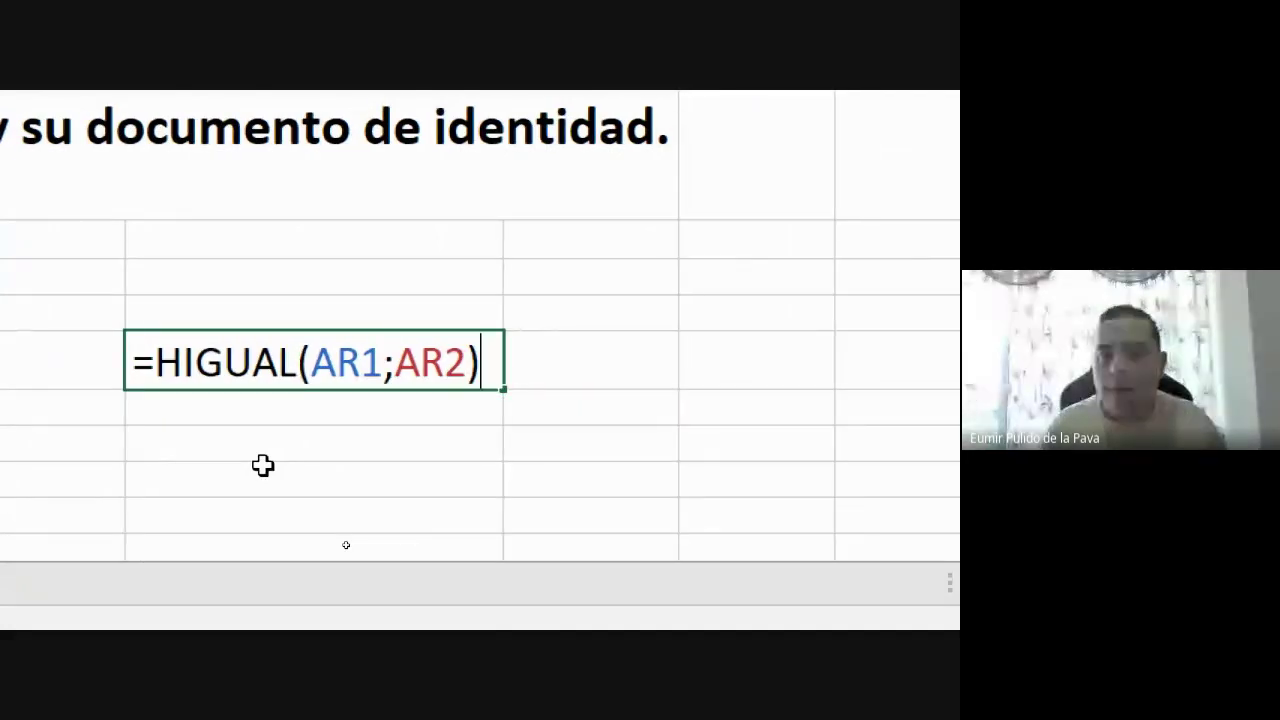
pyautogui.moveTo(156, 361); pyautogui.dragTo(302, 361)
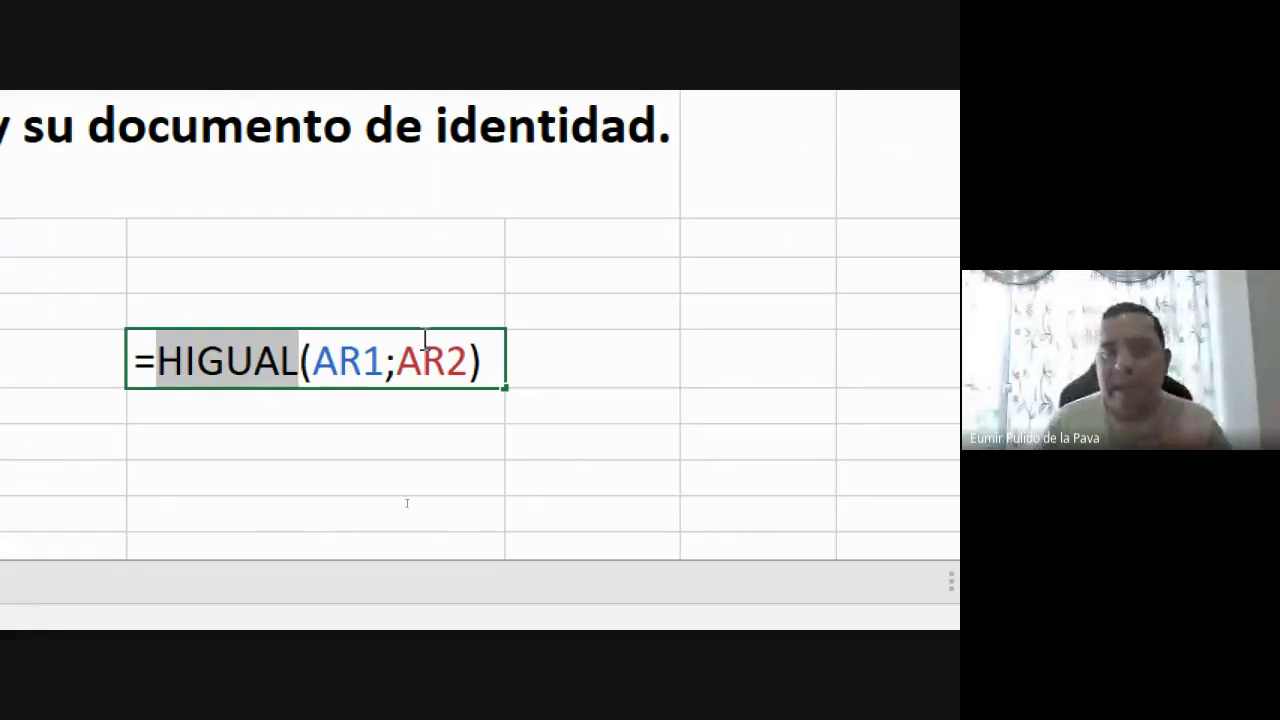
pyautogui.click(478, 361)
pyautogui.moveTo(479, 361); pyautogui.dragTo(162, 368)
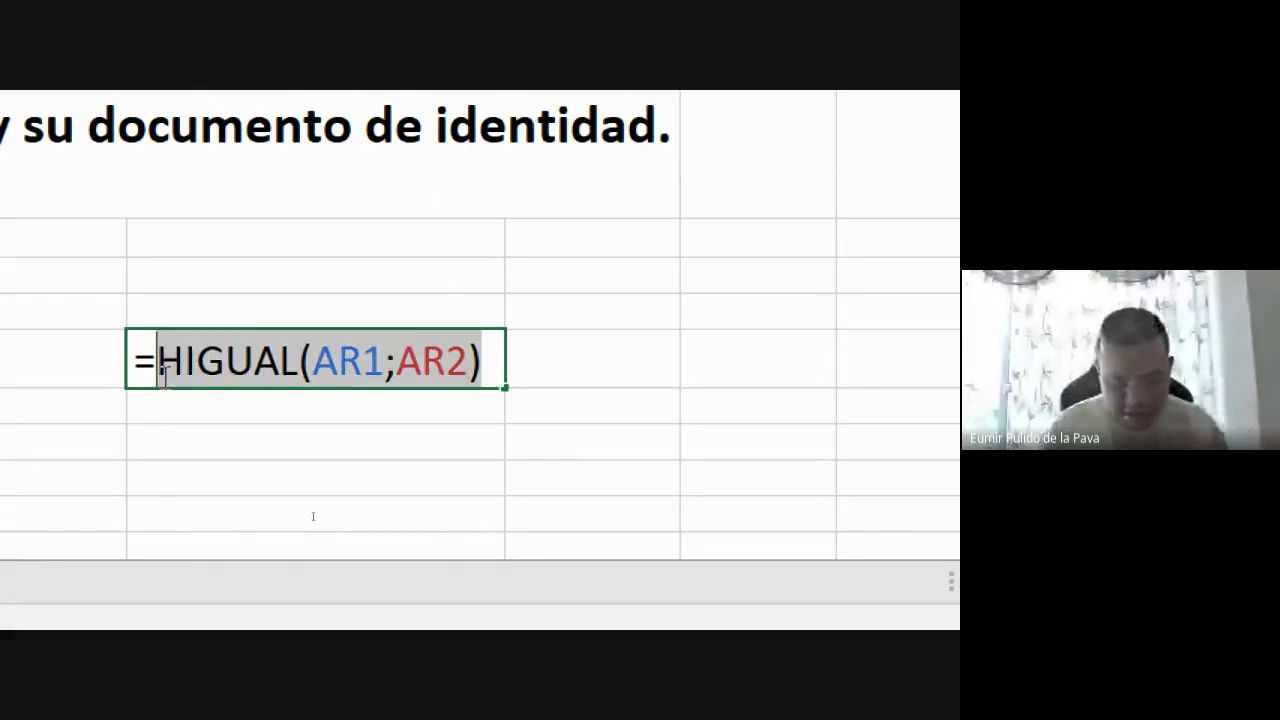
pyautogui.write('SIFECHA')
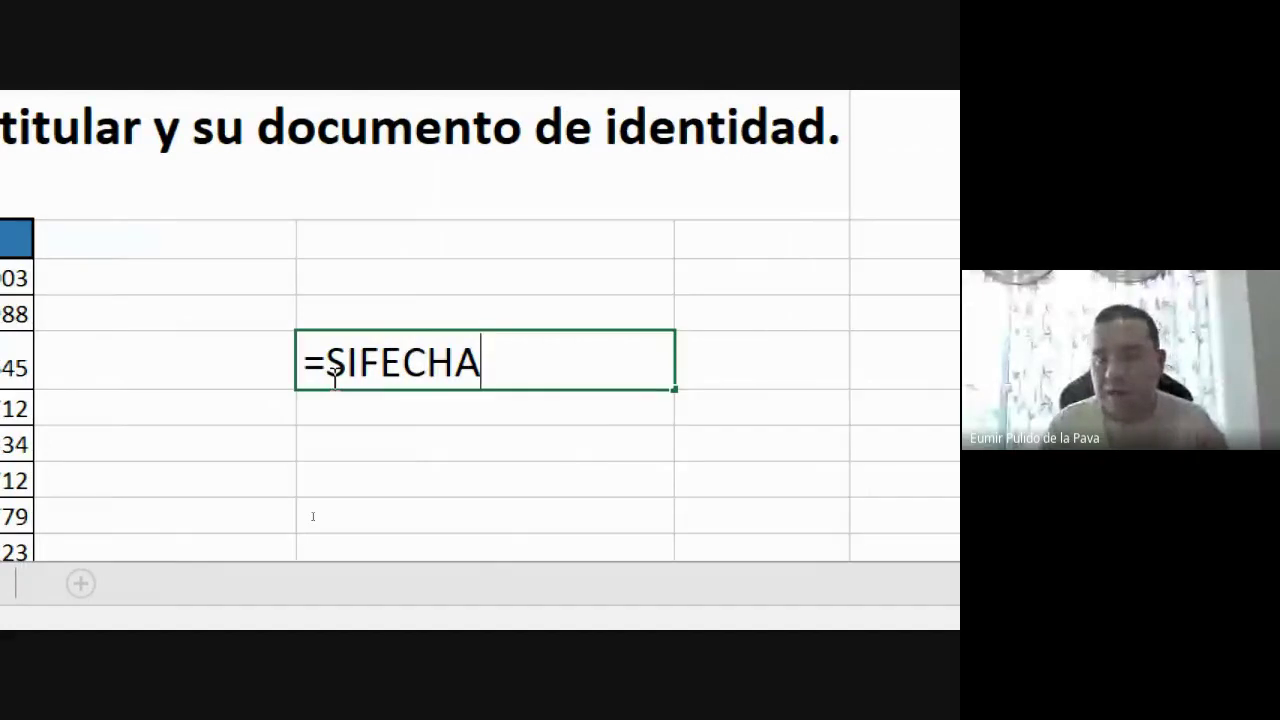
pyautogui.press('BackSpace')
pyautogui.press('BackSpace')
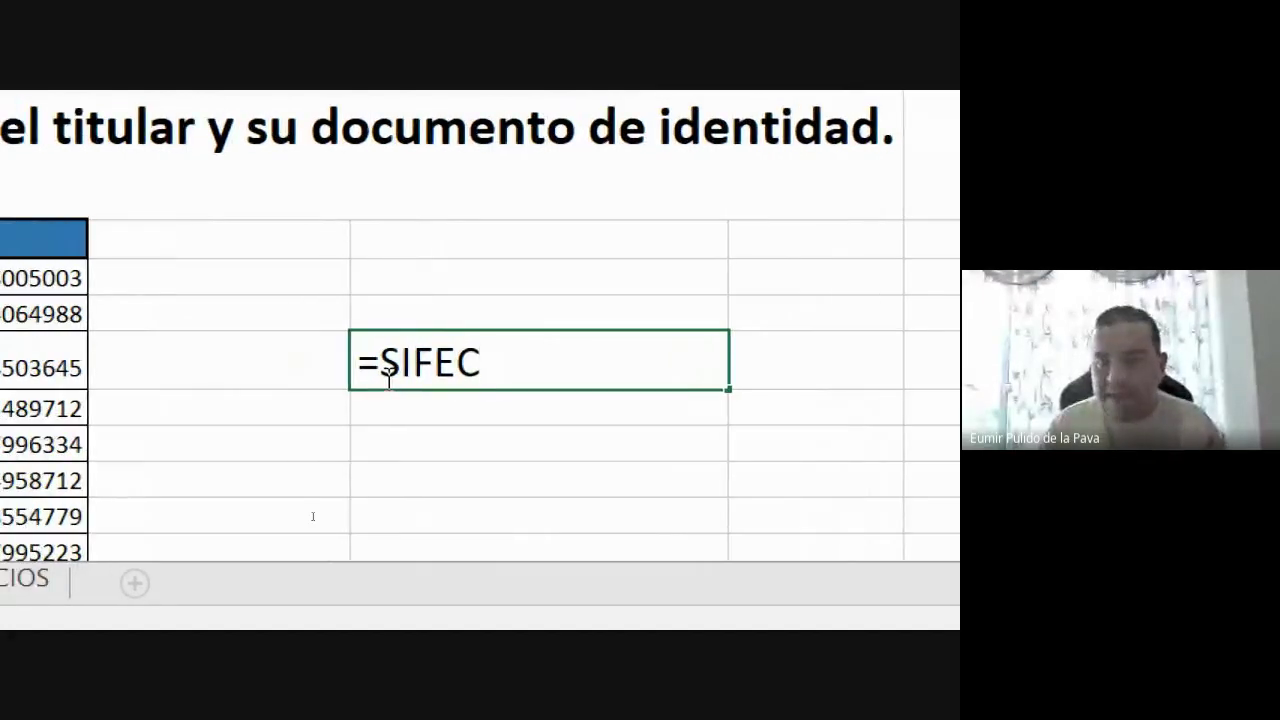
pyautogui.write('HA')
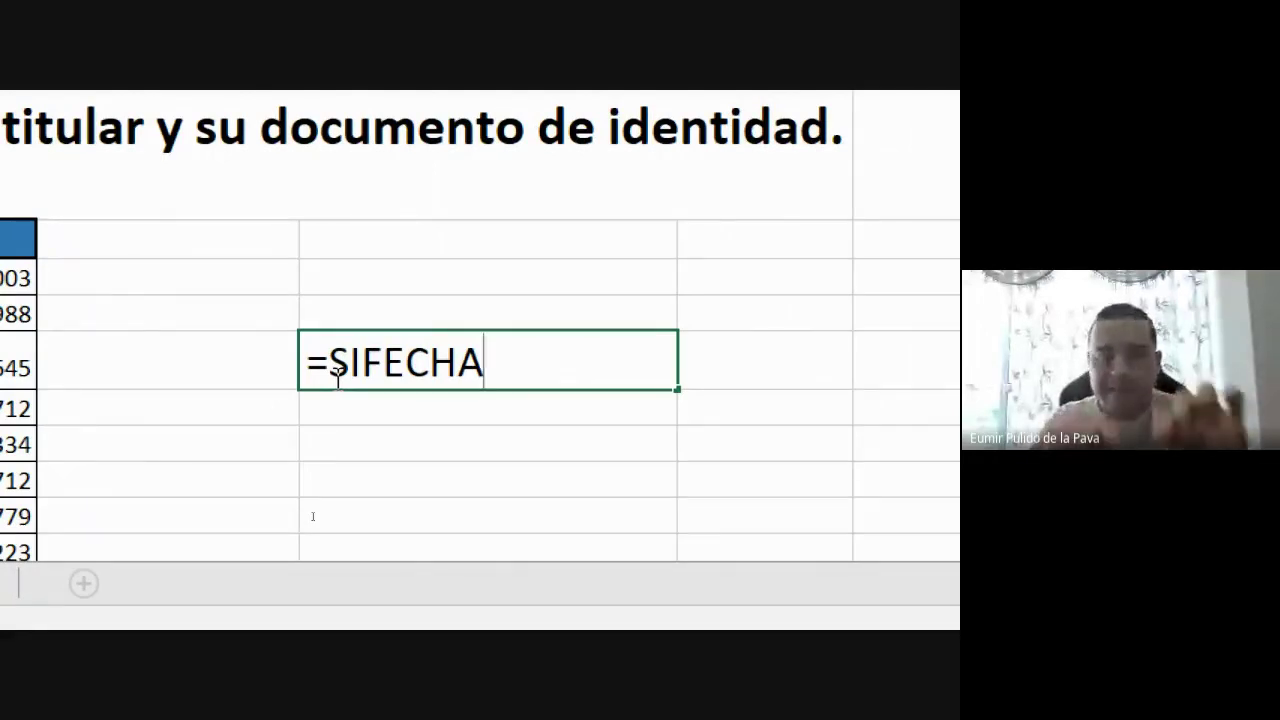
pyautogui.press('Escape')
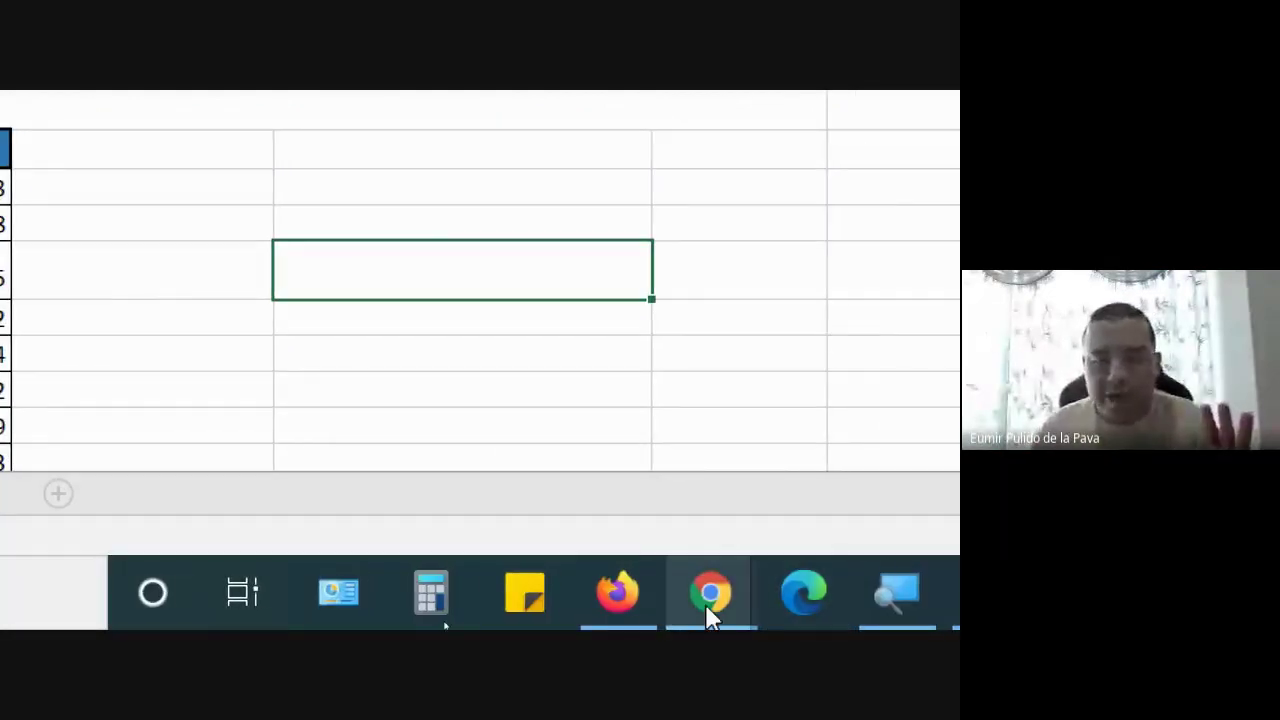
# Admit the waiting guest into the Meet call and return to Excel
pyautogui.moveTo(709, 611)
pyautogui.click(505, 430)
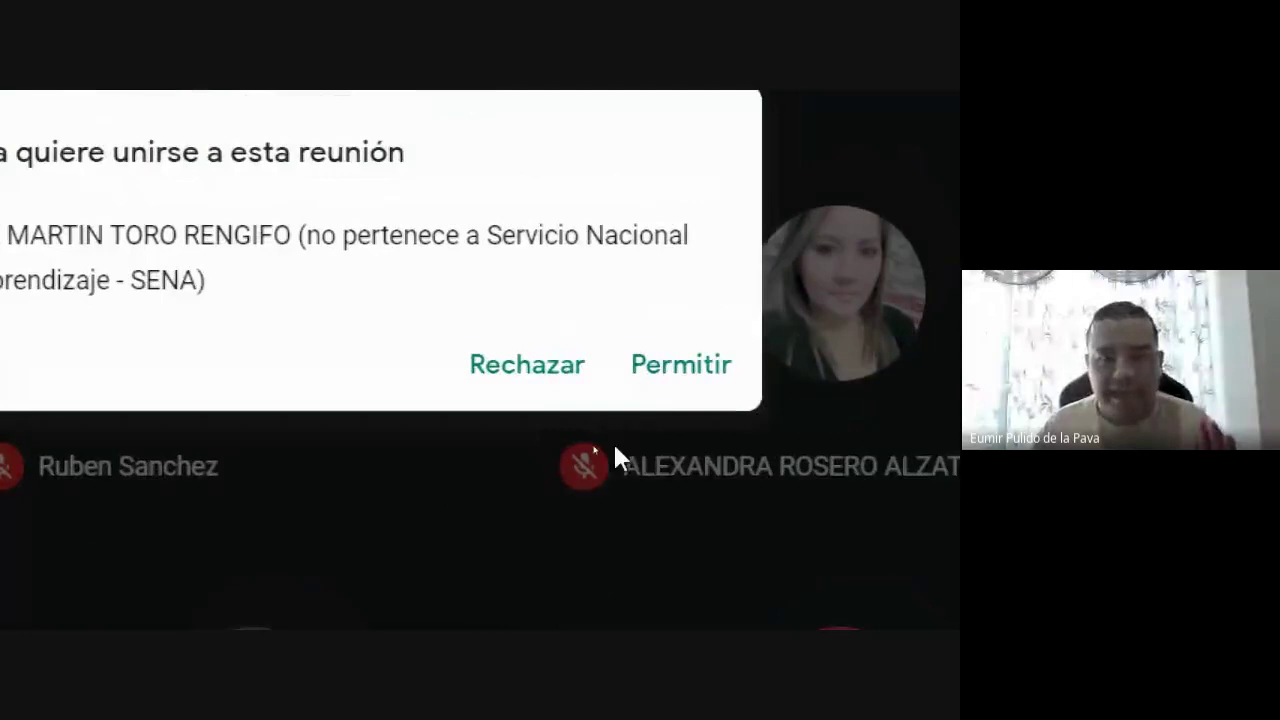
pyautogui.click(711, 368)
pyautogui.click(522, 622)
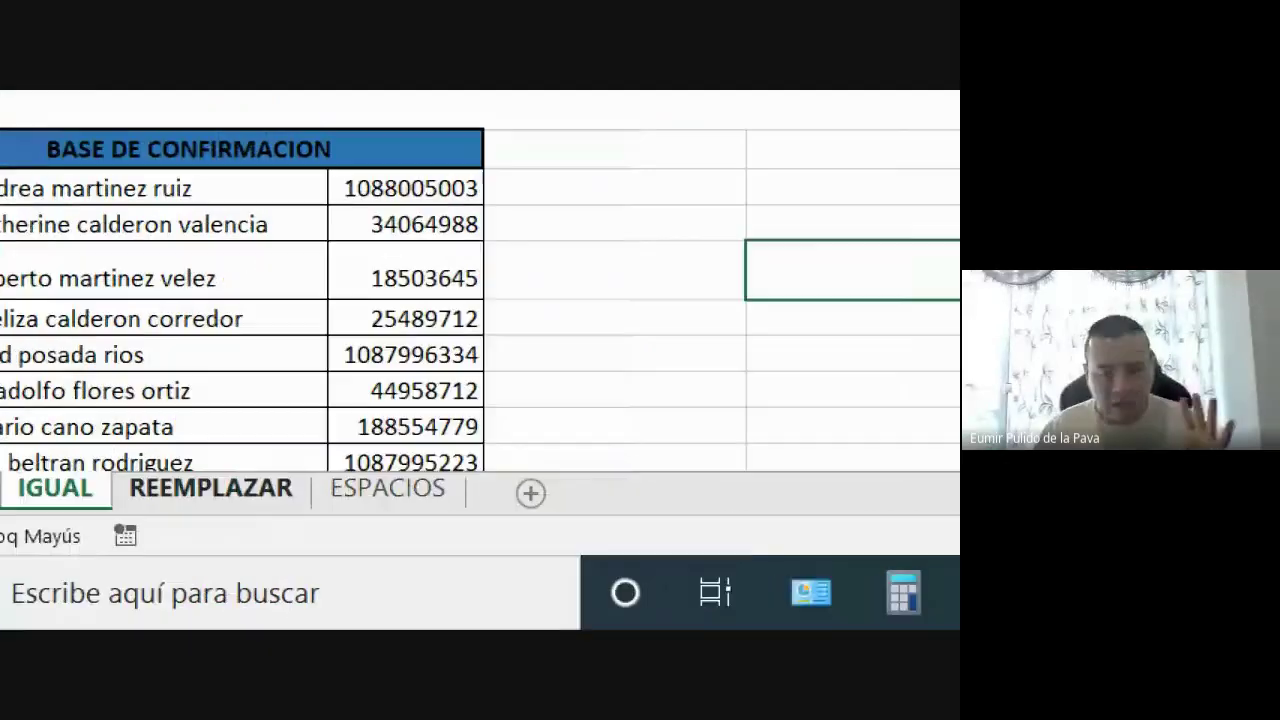
# Zoom the magnifier out to show the whole sheet, then bring up the Meet call
pyautogui.click(811, 592)
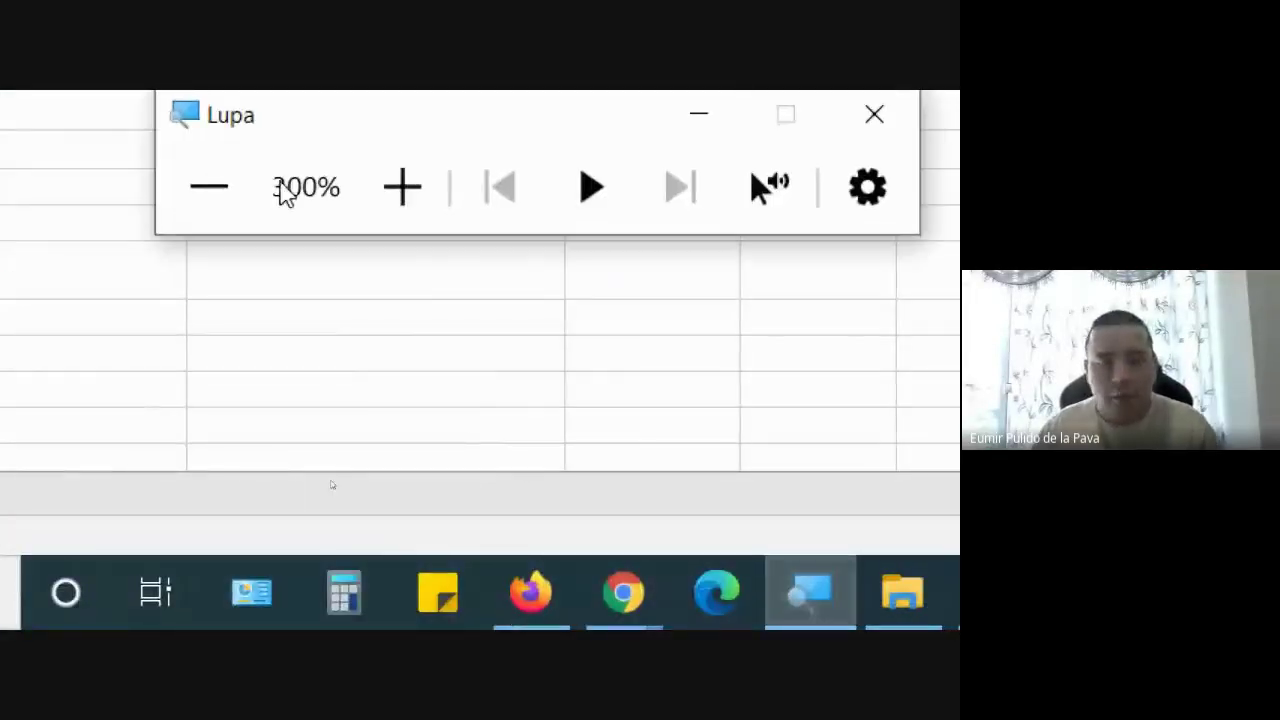
pyautogui.click(209, 186)
pyautogui.click(197, 317)
pyautogui.click(197, 317)
pyautogui.moveTo(494, 603)
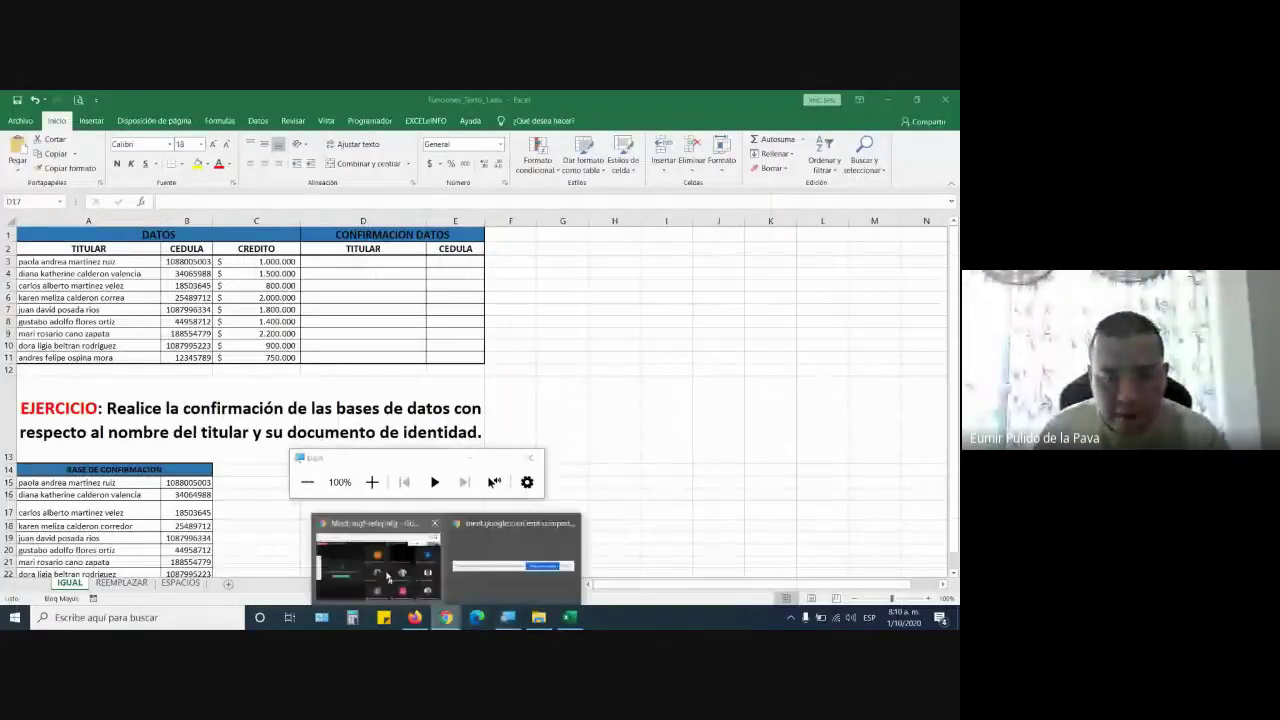
pyautogui.click(388, 577)
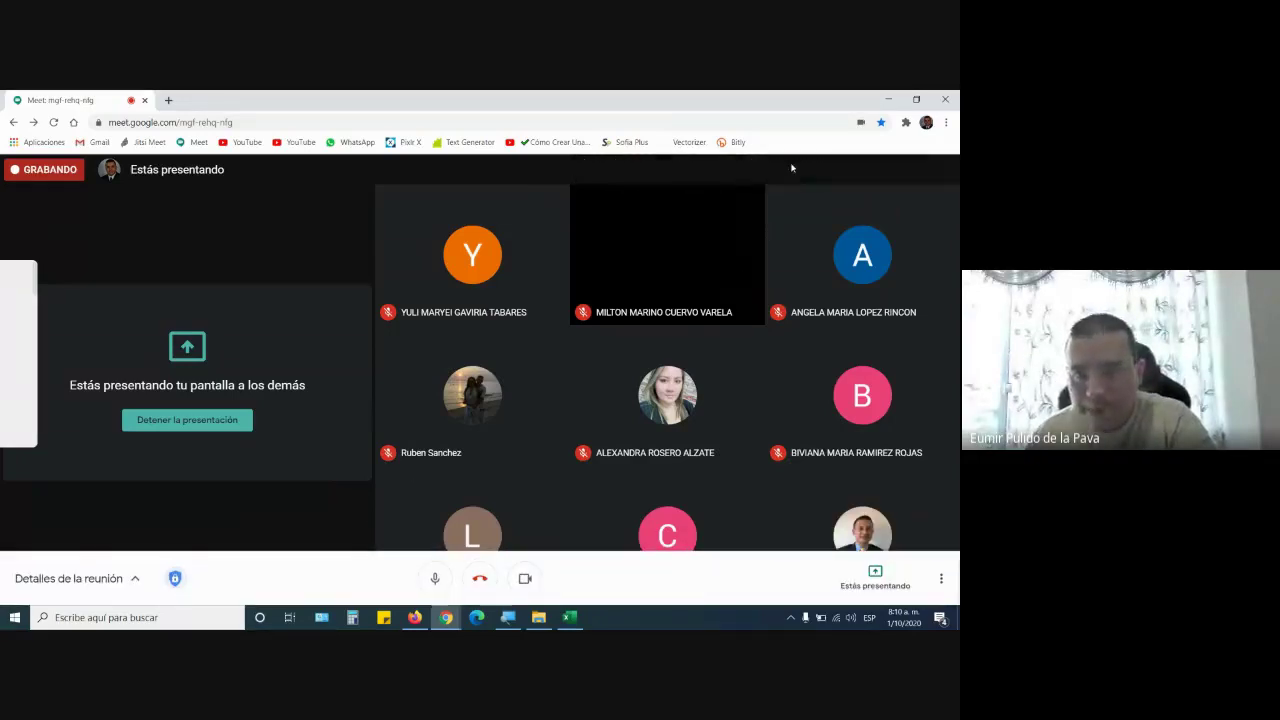
# Read the Meet chat's request for the file name, then go to the Moodle course page
pyautogui.click(776, 169)
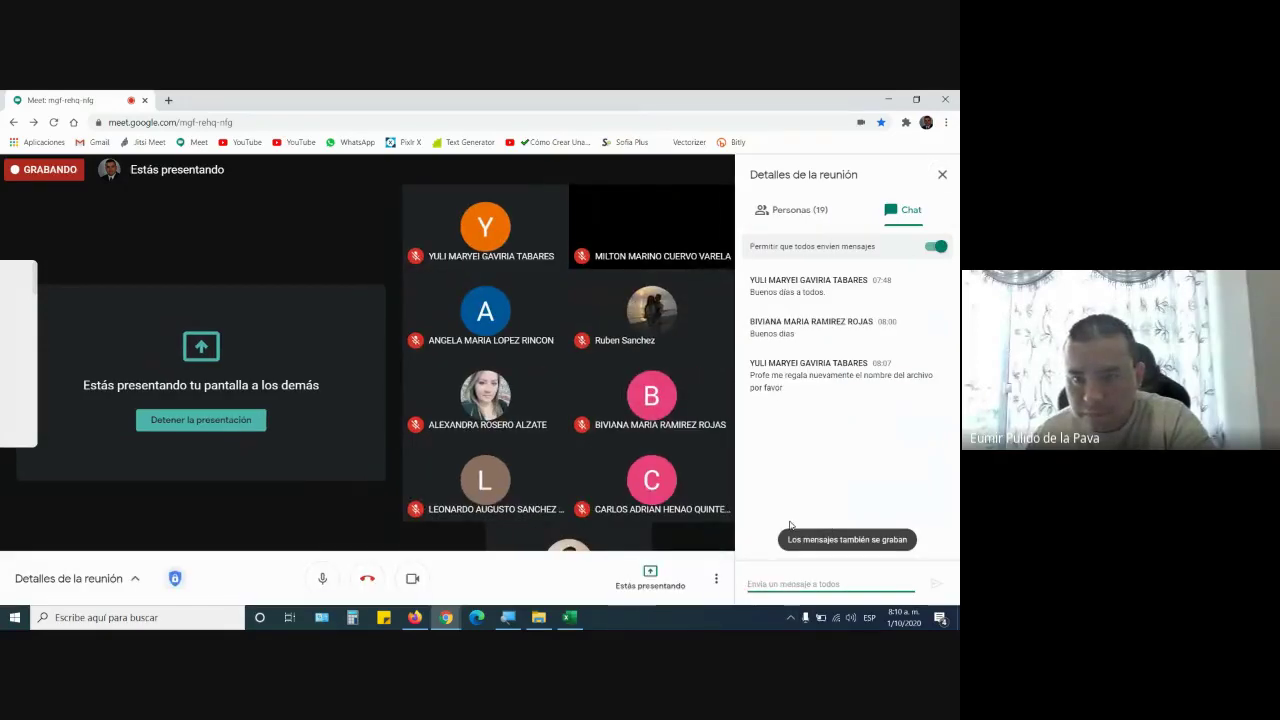
pyautogui.click(570, 617)
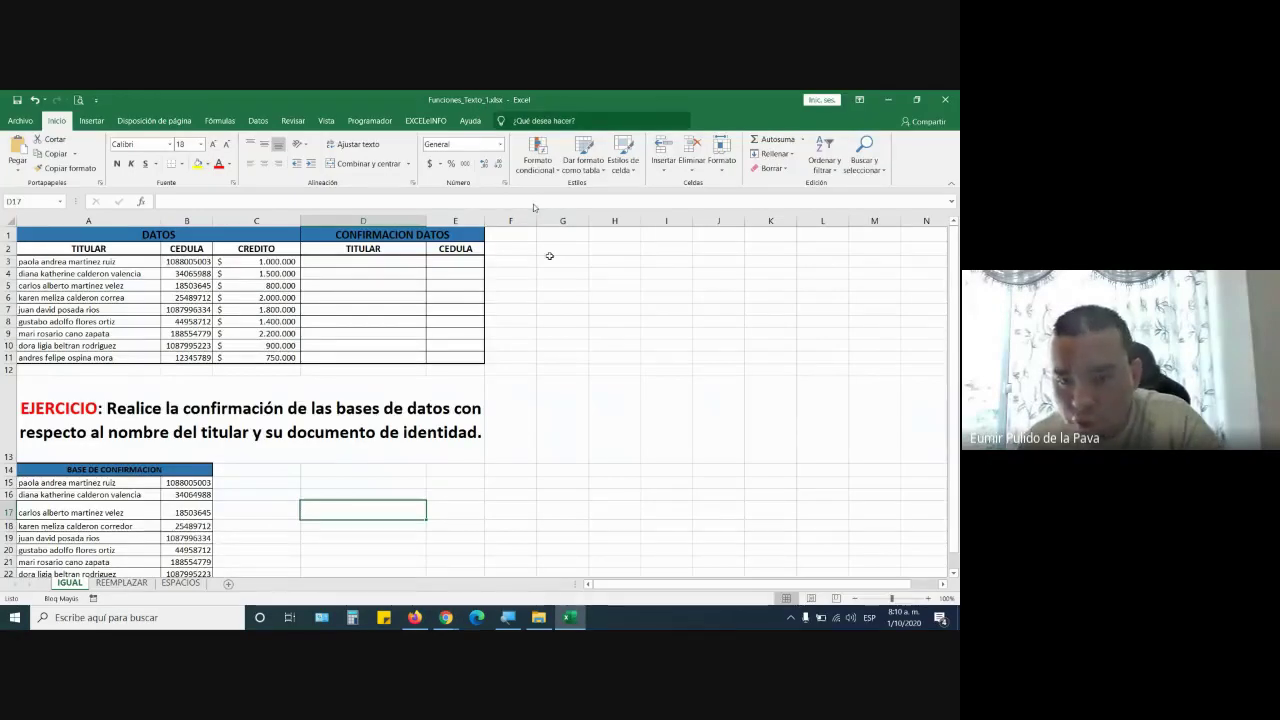
pyautogui.click(447, 619)
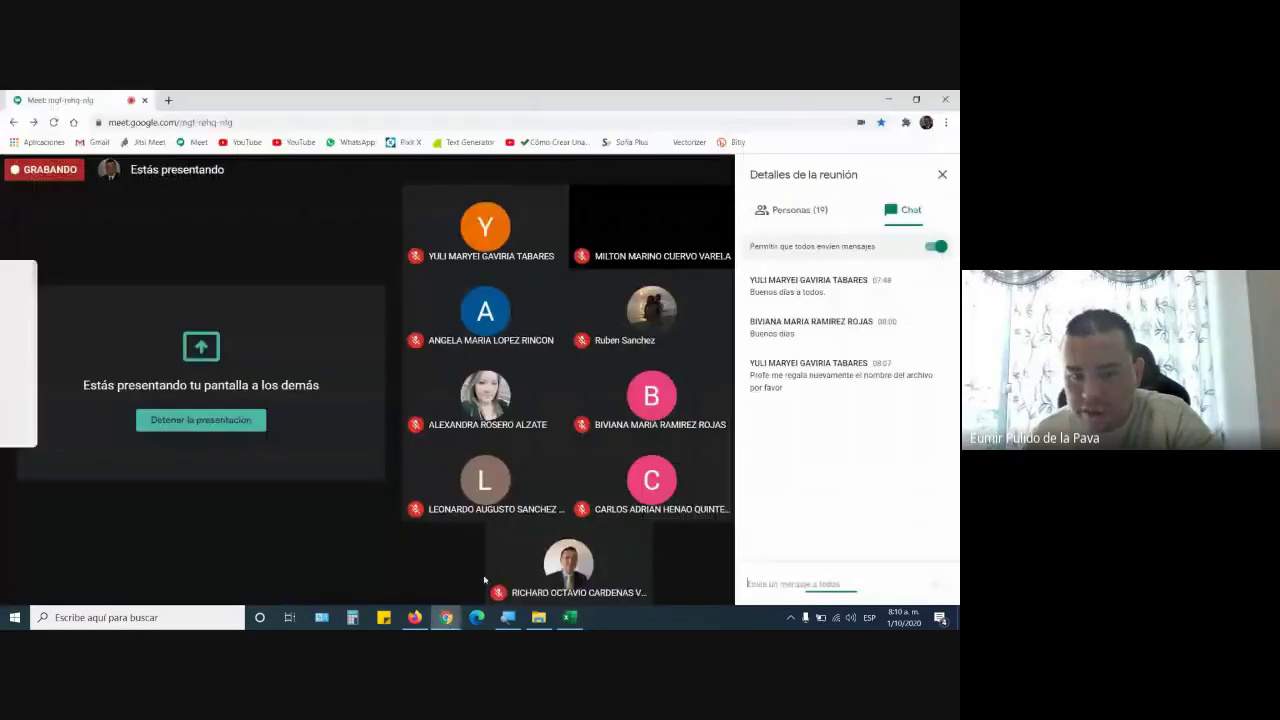
pyautogui.click(415, 617)
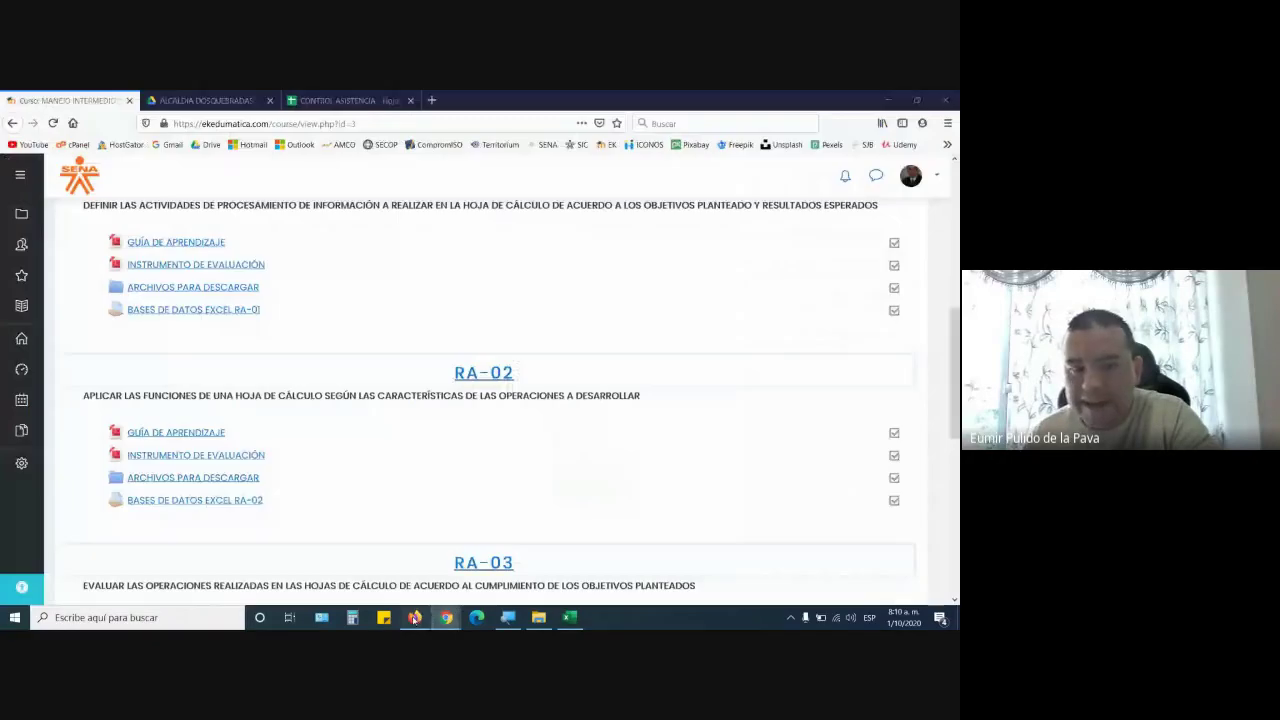
# Open the RA-02 ARCHIVOS PARA DESCARGAR folder and browse its file list
pyautogui.click(202, 481)
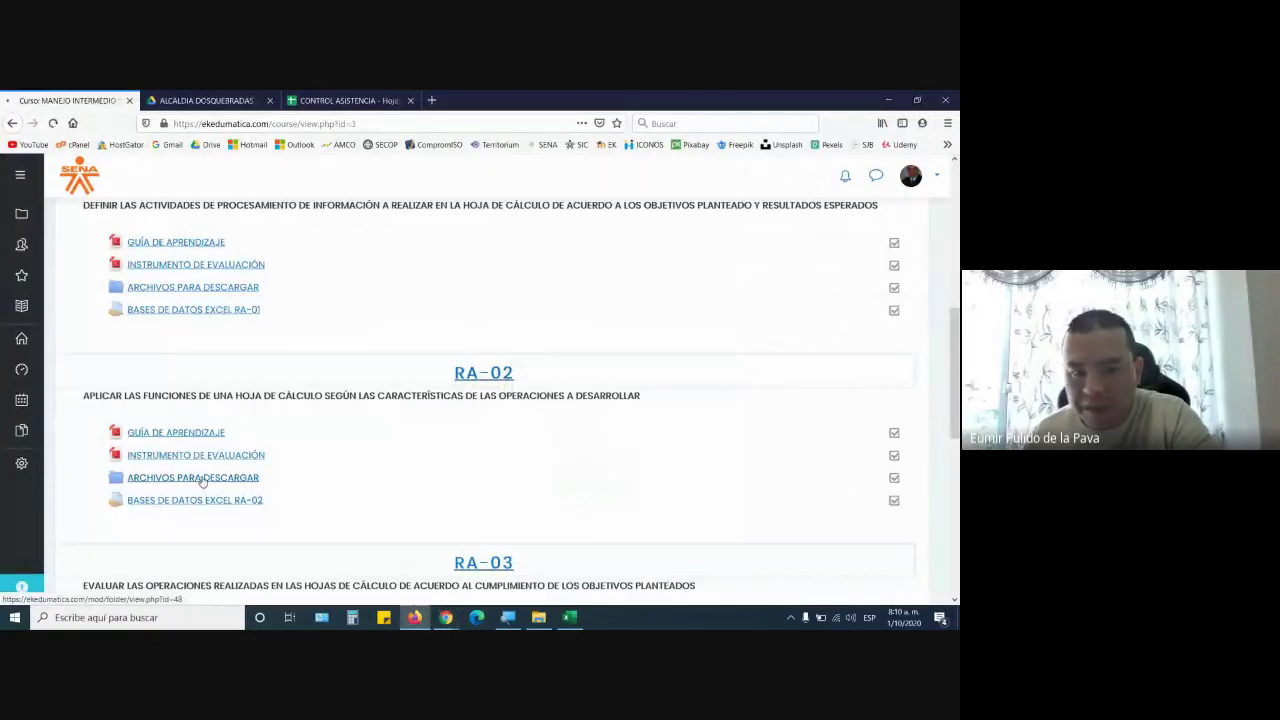
pyautogui.scroll(-1, 450, 443)
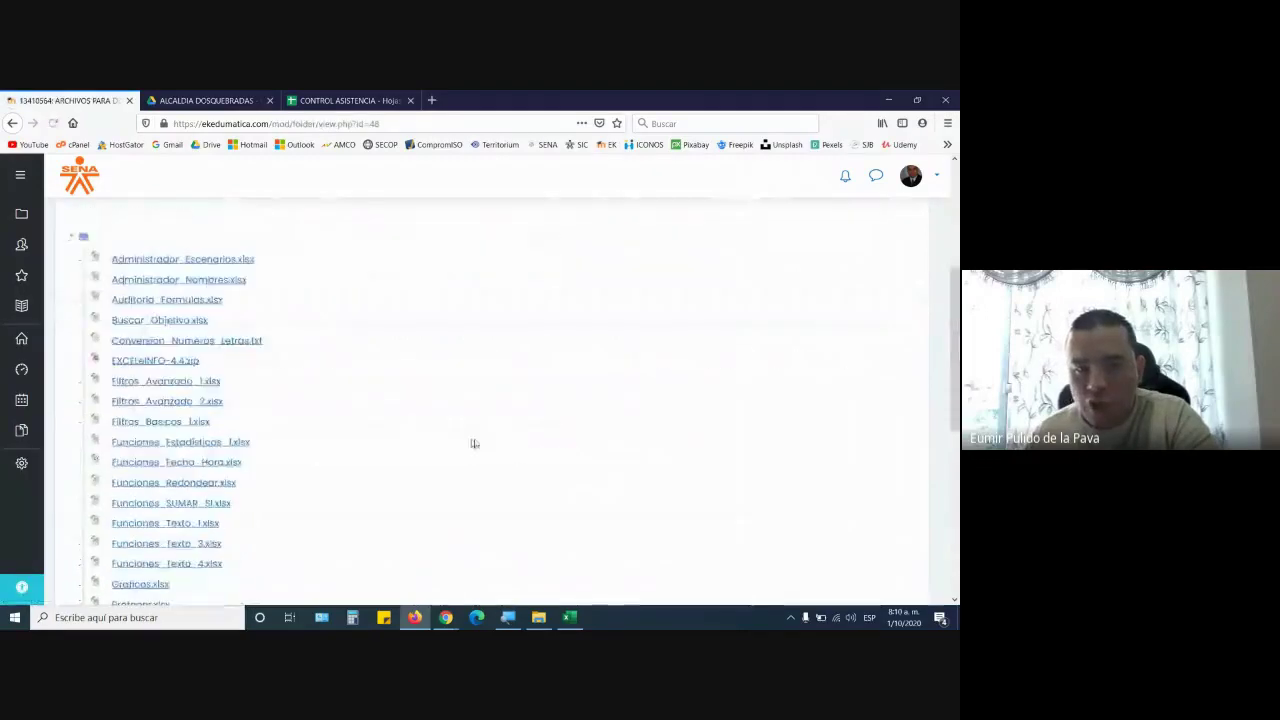
pyautogui.scroll(-1, 505, 434)
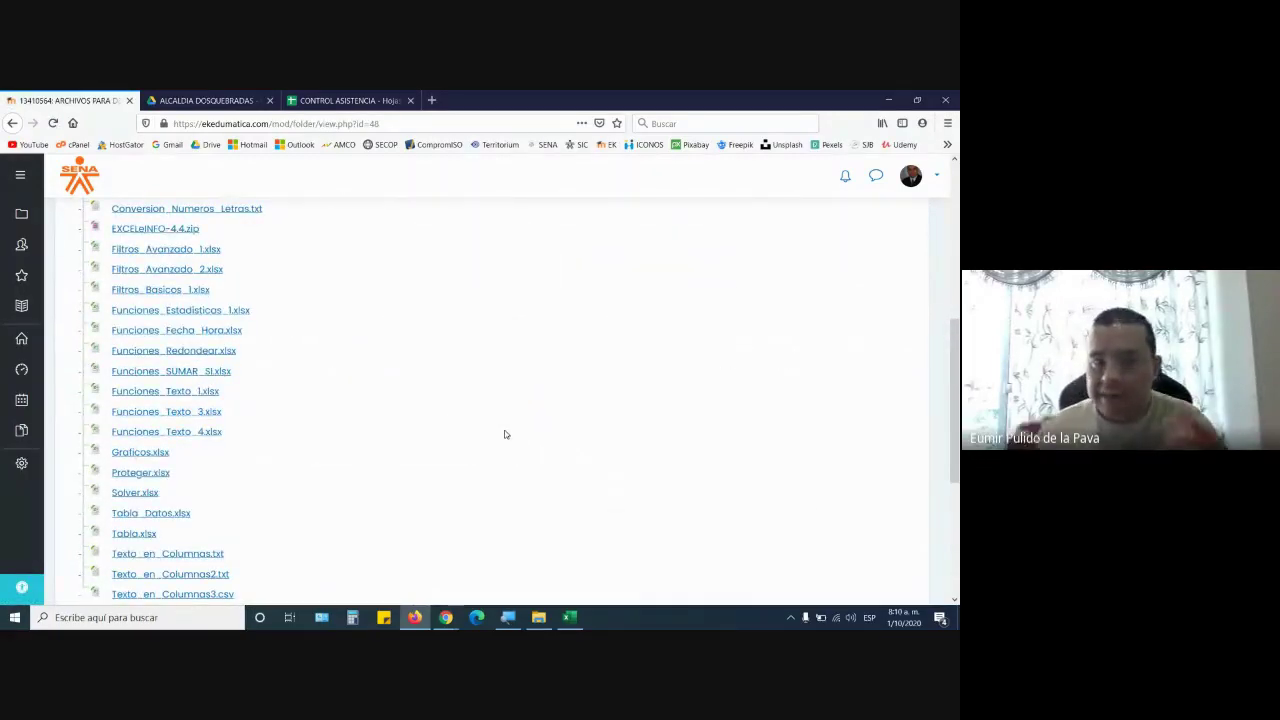
pyautogui.scroll(-3, 505, 434)
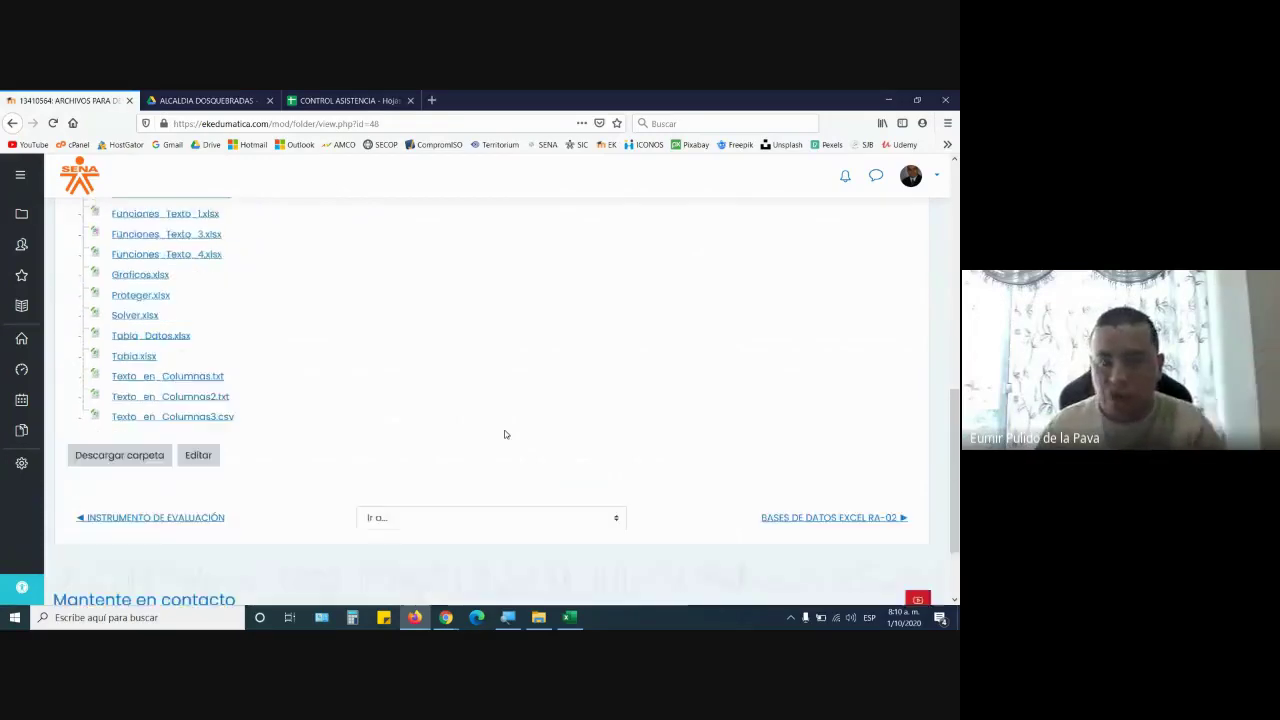
pyautogui.scroll(5, 500, 434)
pyautogui.scroll(-3, 395, 469)
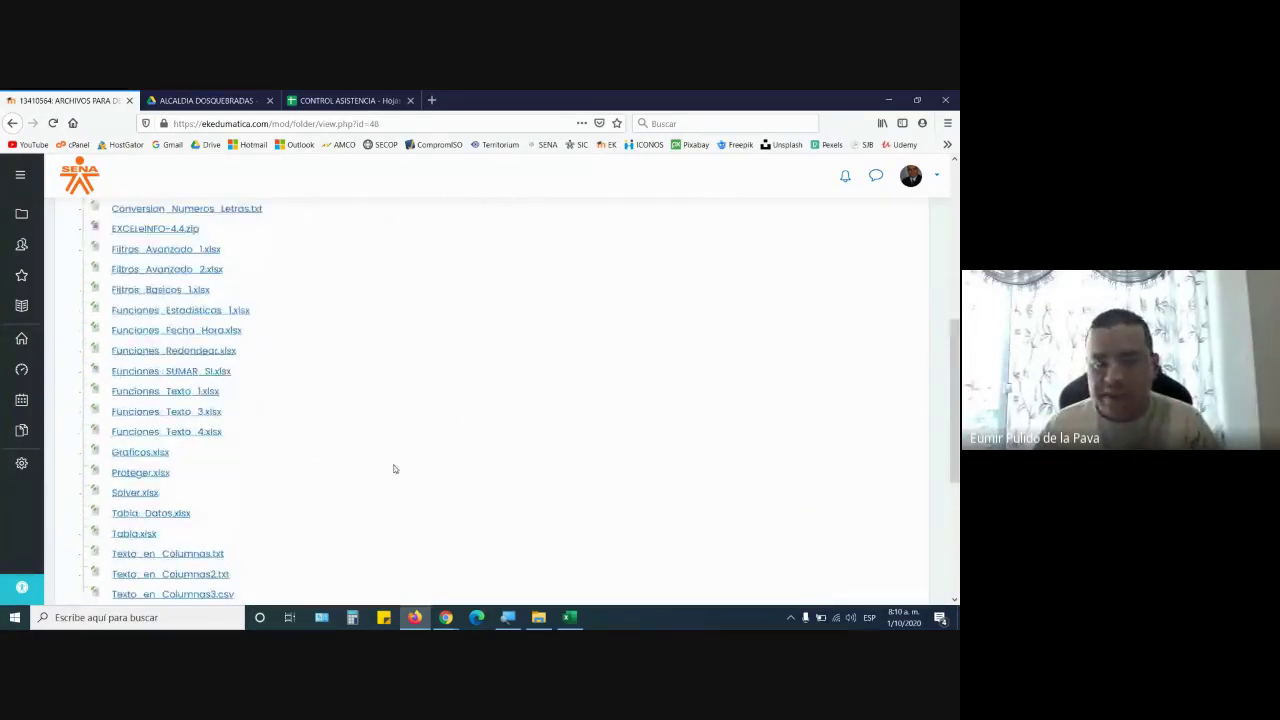
# Go back to the course page and switch to the Funciones_Texto_1.xlsx workbook
pyautogui.click(12, 123)
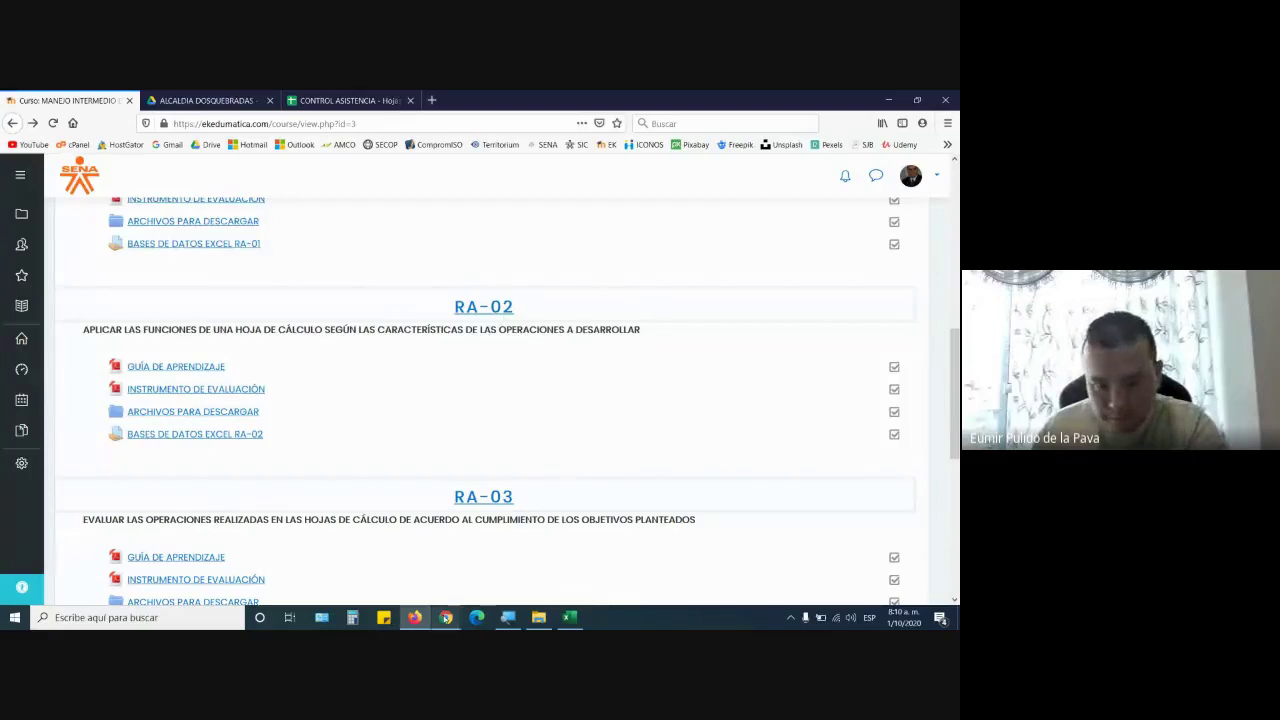
pyautogui.click(440, 610)
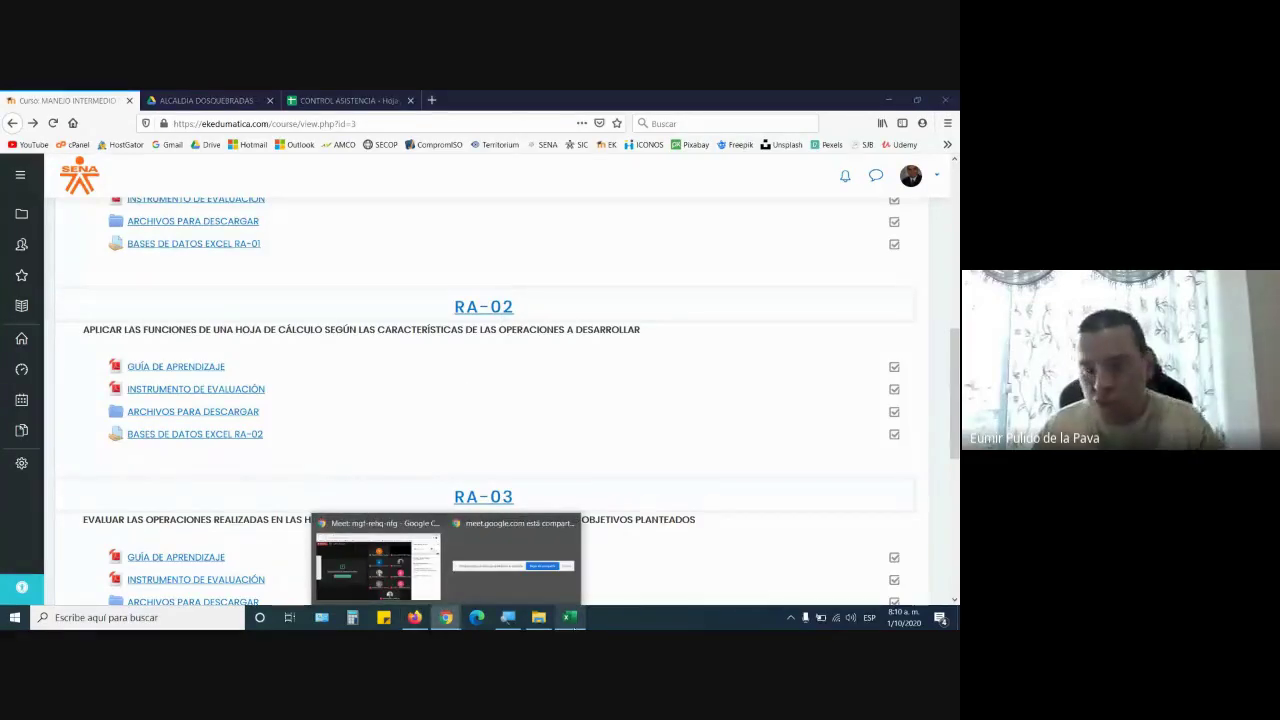
pyautogui.click(570, 617)
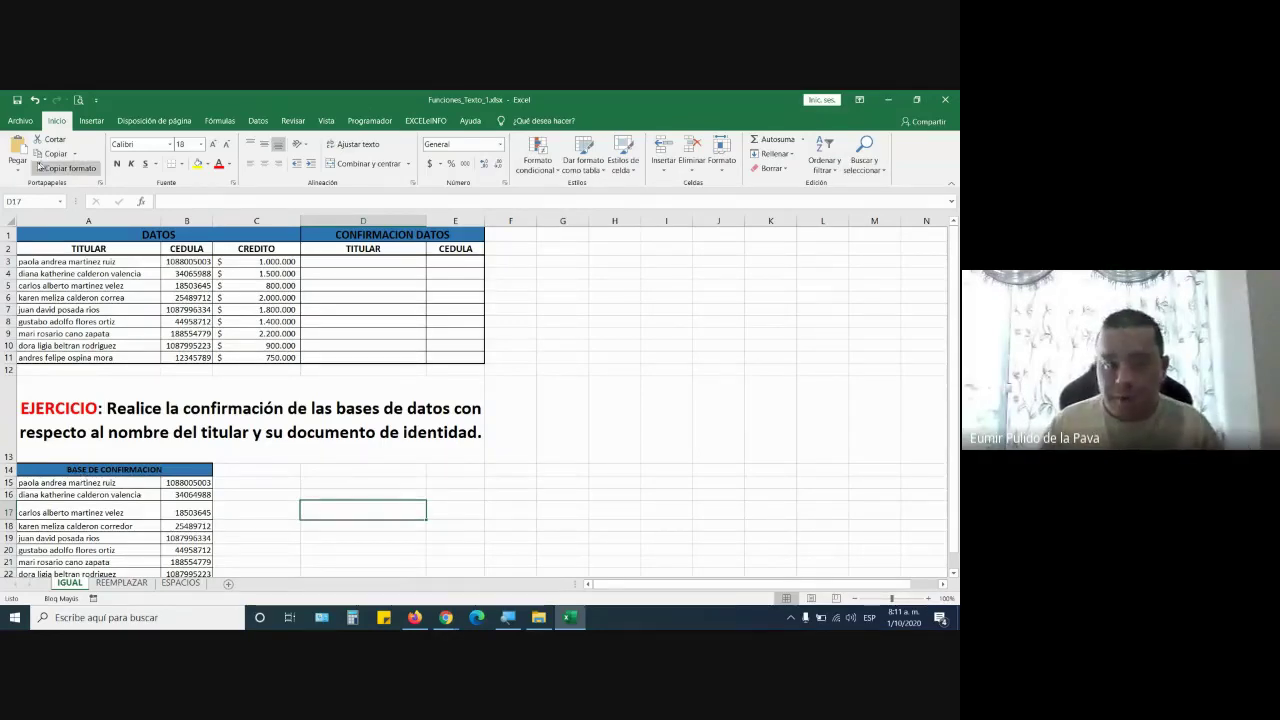
# Fill the name-and-ID lists A3:B11 and A15:B23 with yellow
pyautogui.moveTo(115, 261); pyautogui.dragTo(190, 357)
pyautogui.click(197, 163)
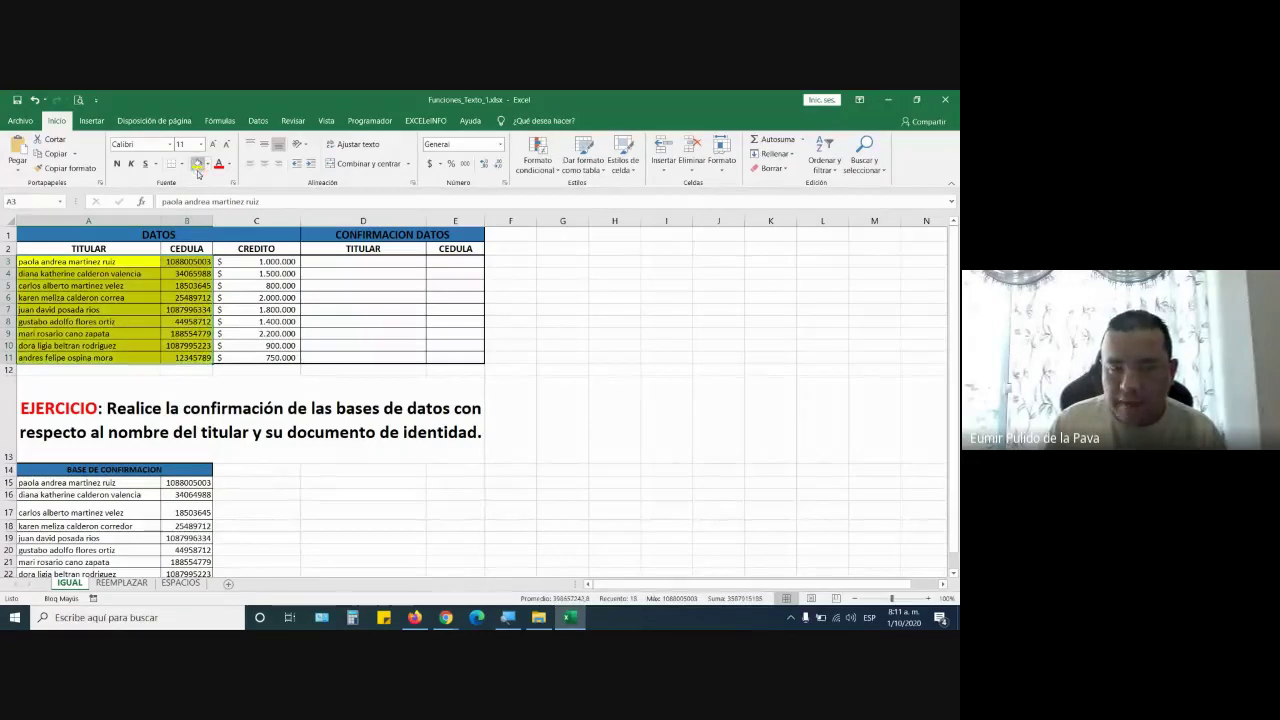
pyautogui.scroll(-3, 135, 372)
pyautogui.moveTo(135, 372); pyautogui.dragTo(200, 474)
pyautogui.click(197, 163)
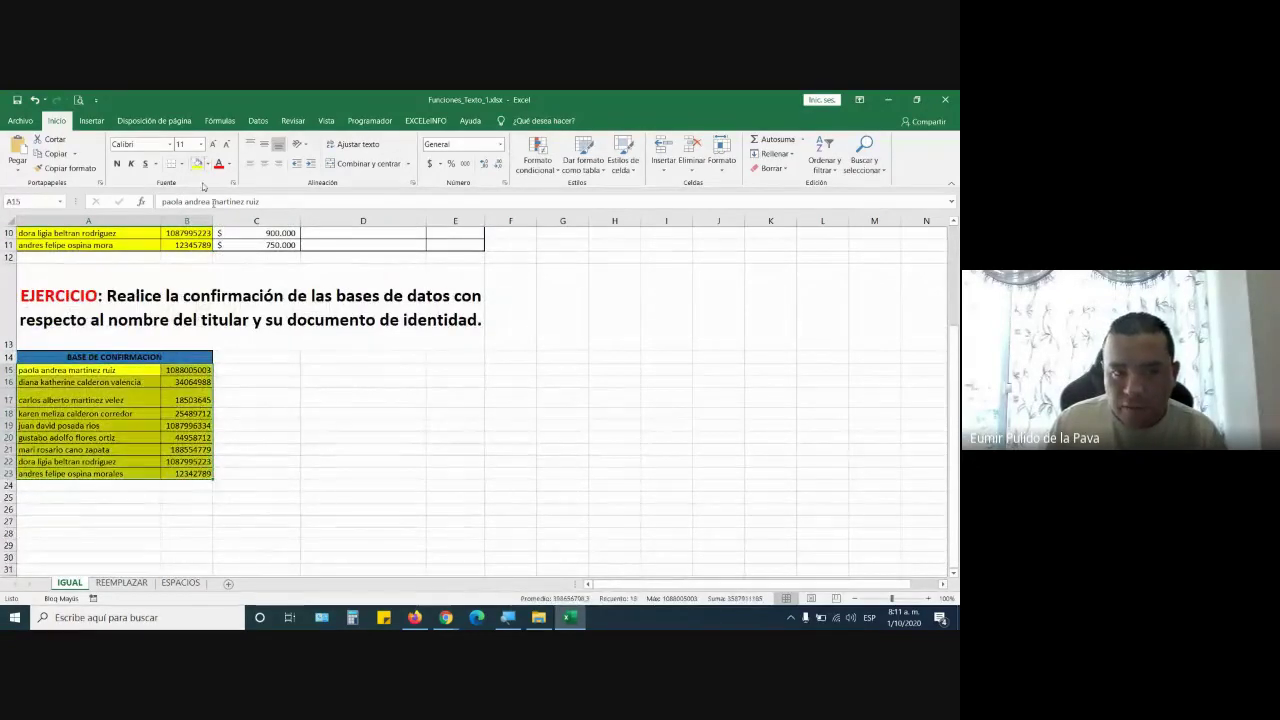
pyautogui.click(343, 436)
pyautogui.scroll(3, 343, 432)
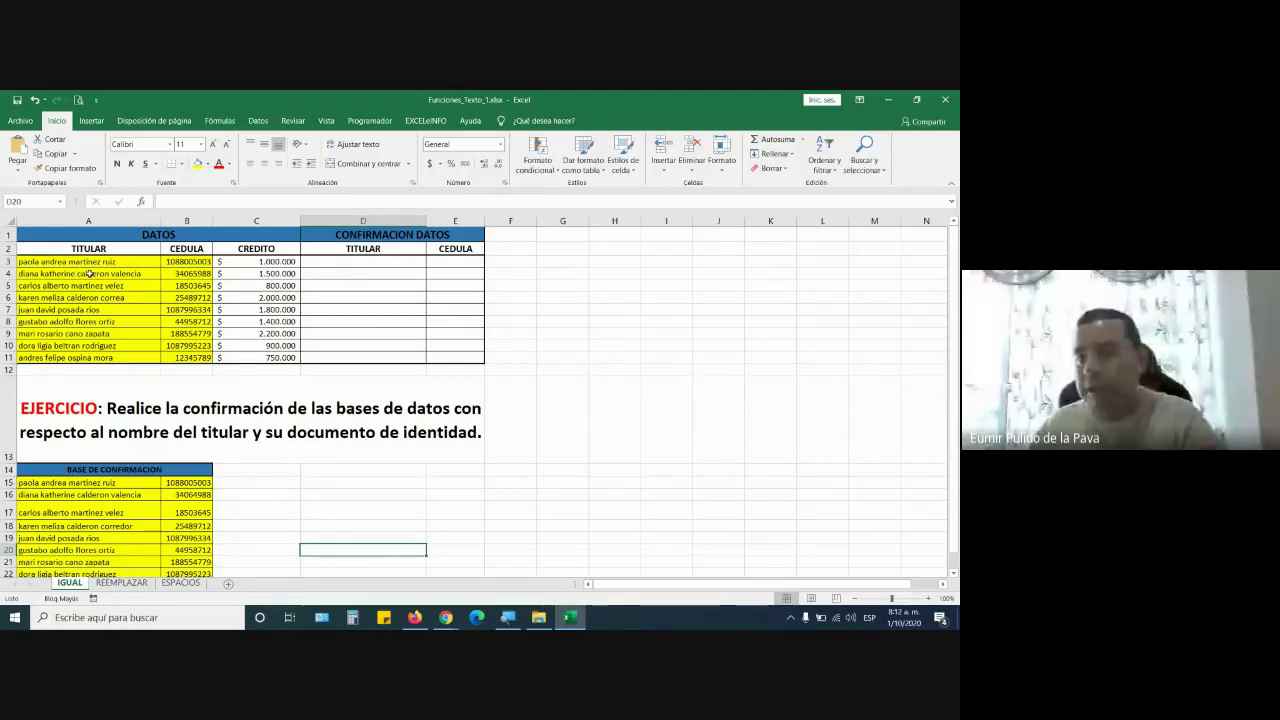
# Raise the font size of the confirmation cells D3:E11 to 22
pyautogui.moveTo(355, 259); pyautogui.dragTo(458, 357)
pyautogui.click(213, 145)
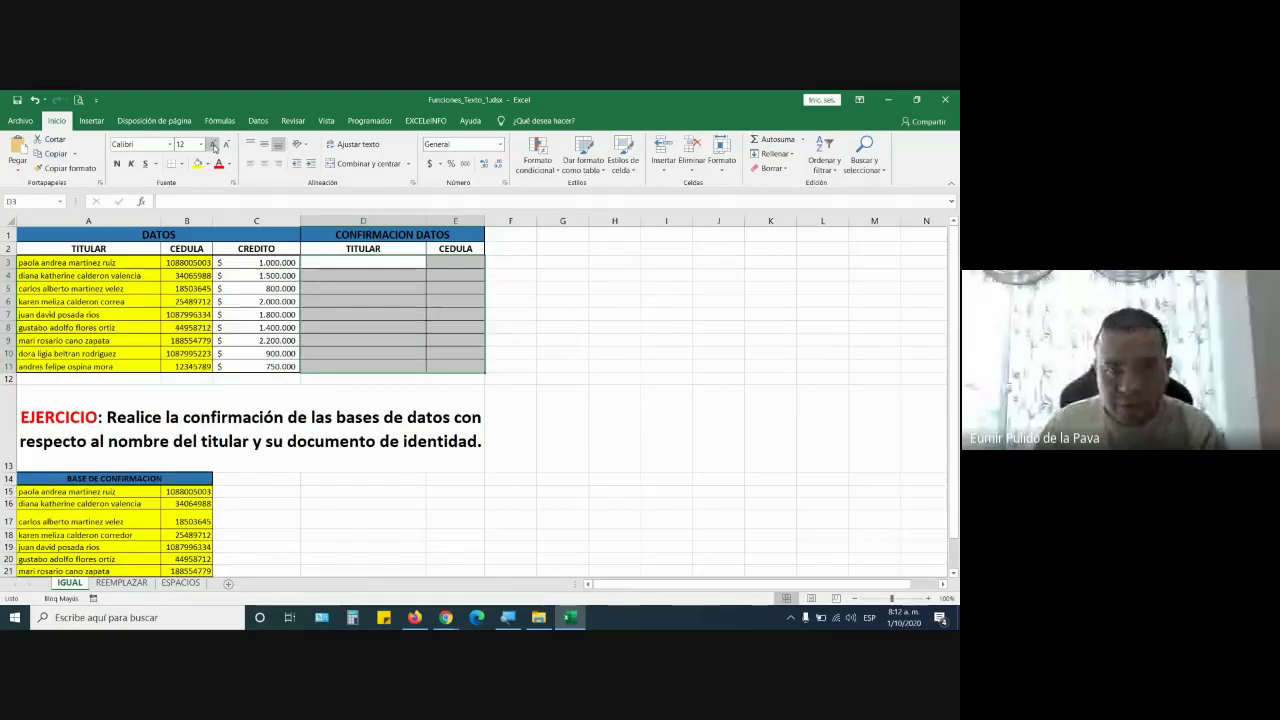
pyautogui.click(213, 145)
pyautogui.click(213, 145)
pyautogui.click(213, 145)
pyautogui.click(213, 145)
pyautogui.click(213, 145)
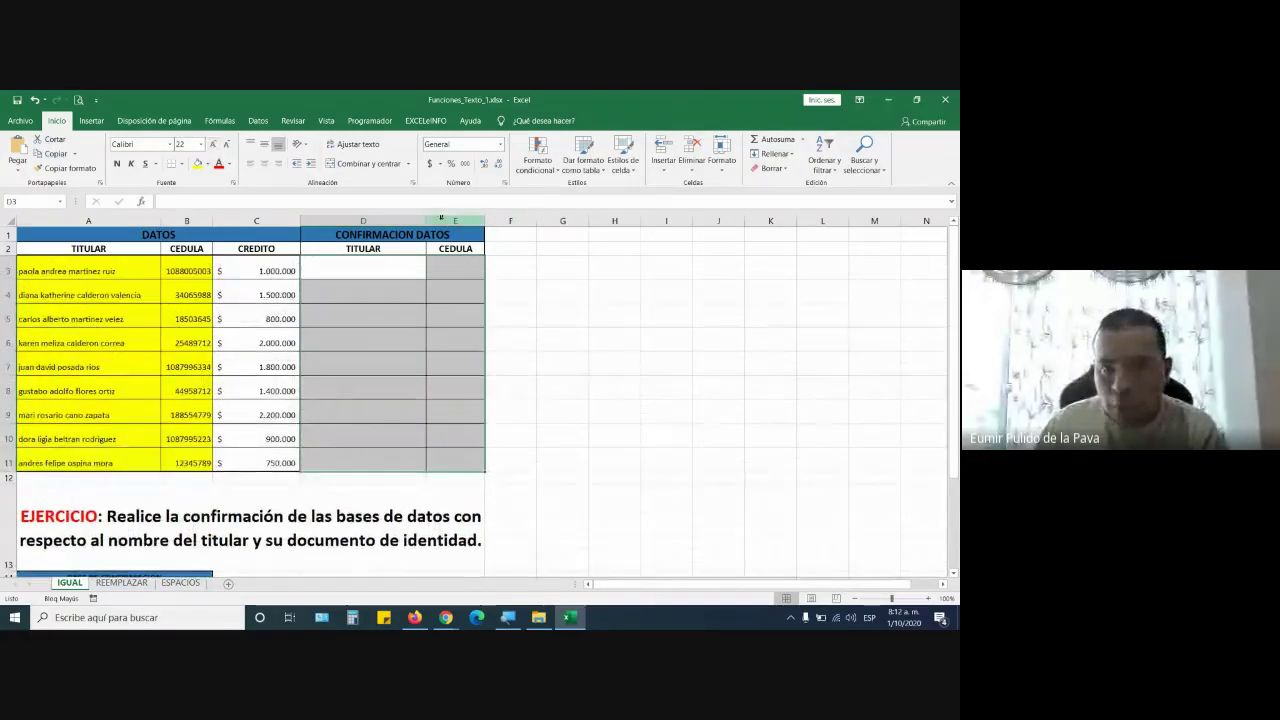
# Widen confirmation columns D and E, then select cell D3
pyautogui.moveTo(426, 220); pyautogui.dragTo(597, 222)
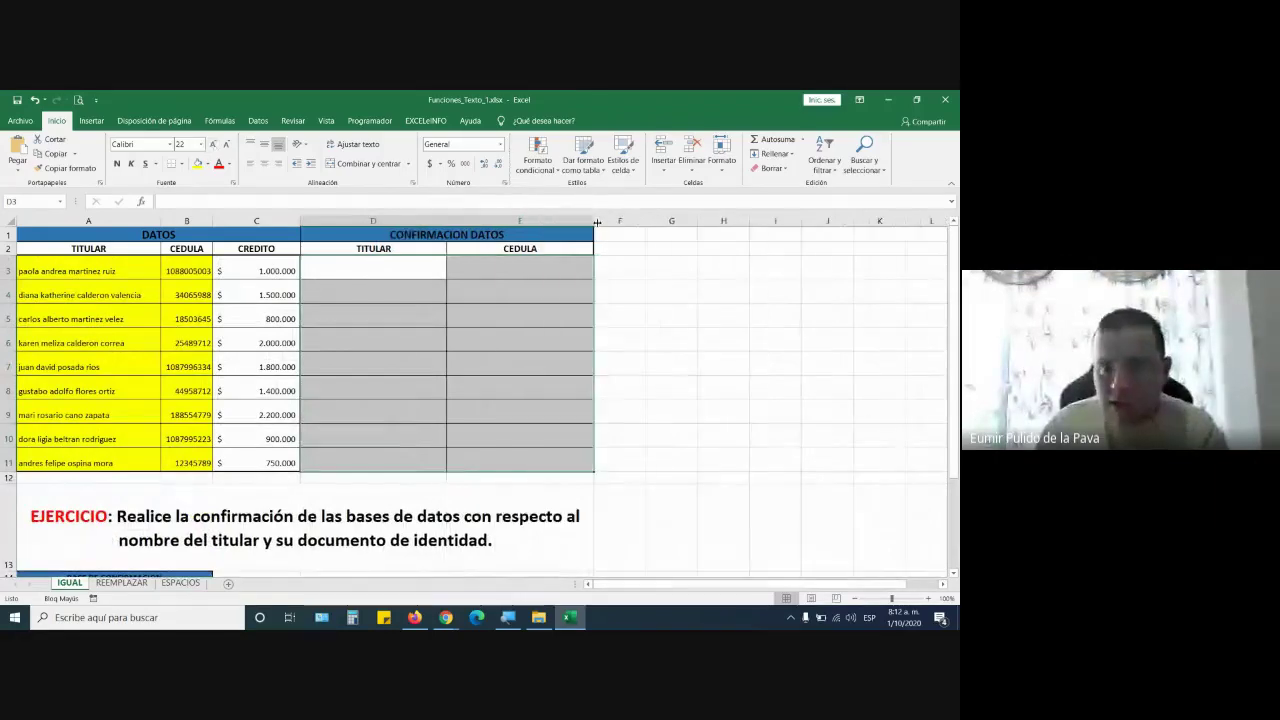
pyautogui.click(368, 279)
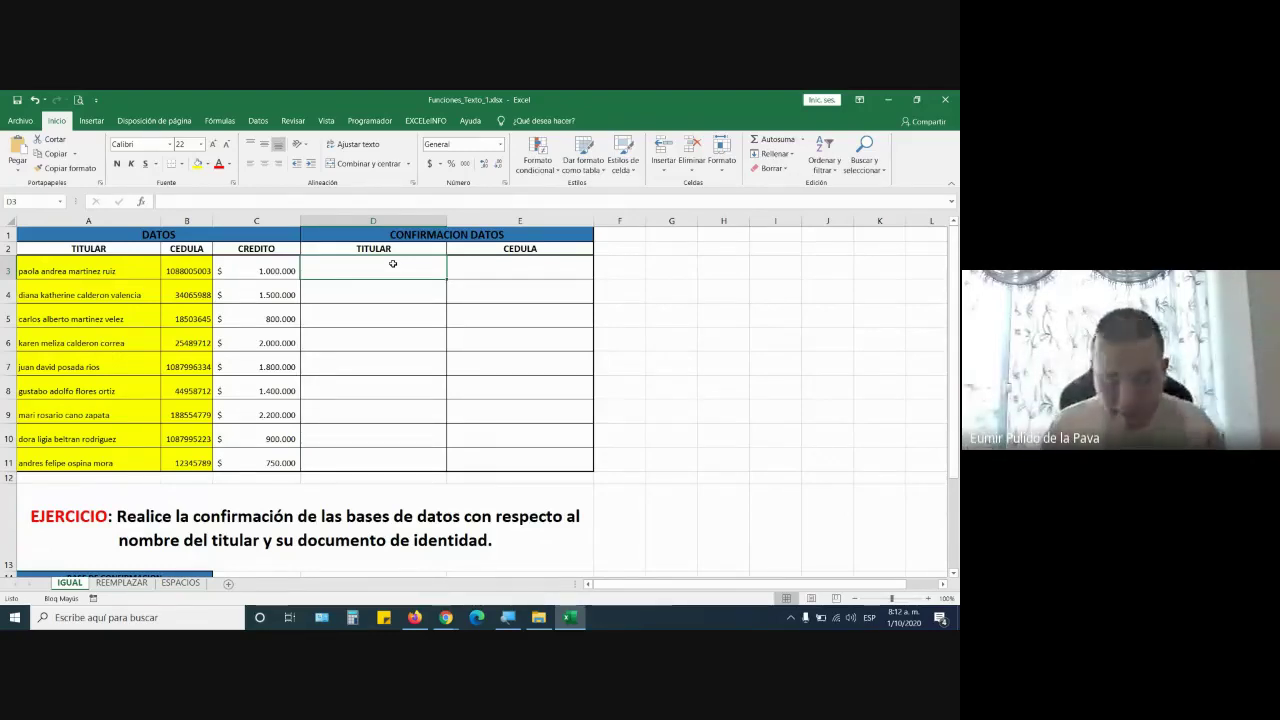
# Begin the D3 formula =IGUAL(A3 and admit the waiting participant in Google Meet
pyautogui.write('=IGUAL(')
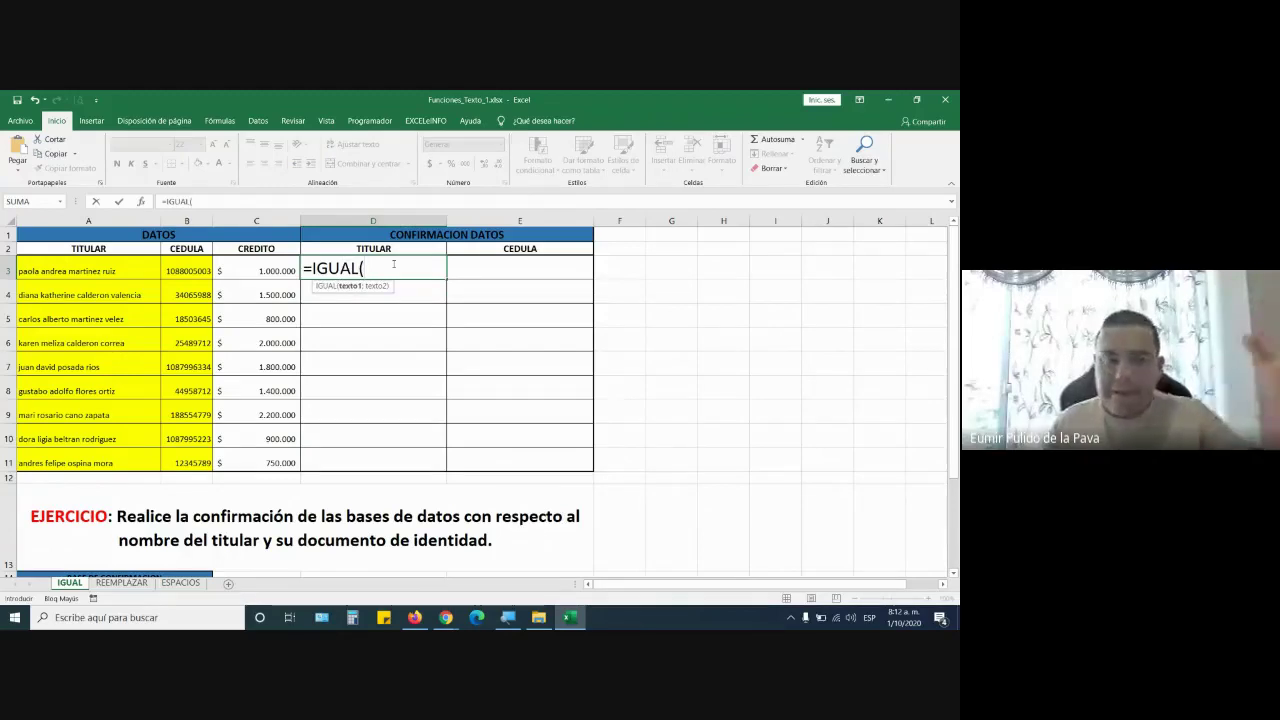
pyautogui.click(100, 271)
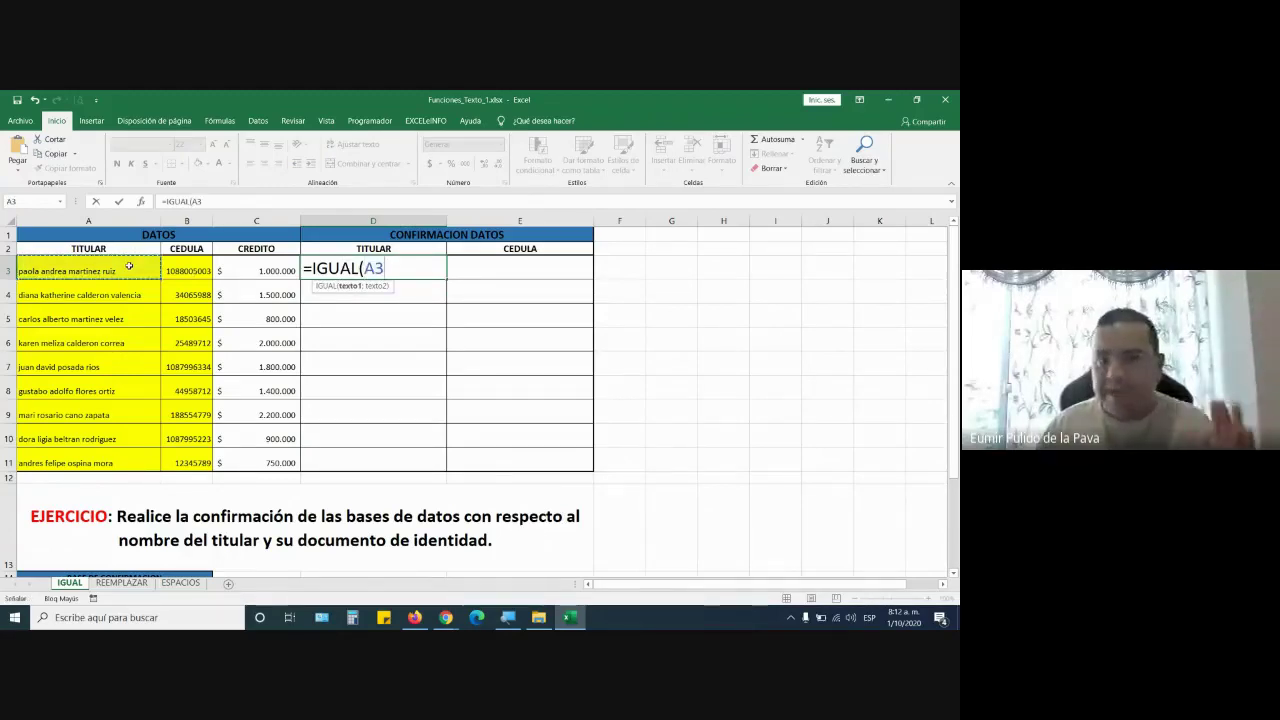
pyautogui.moveTo(441, 624)
pyautogui.click(390, 580)
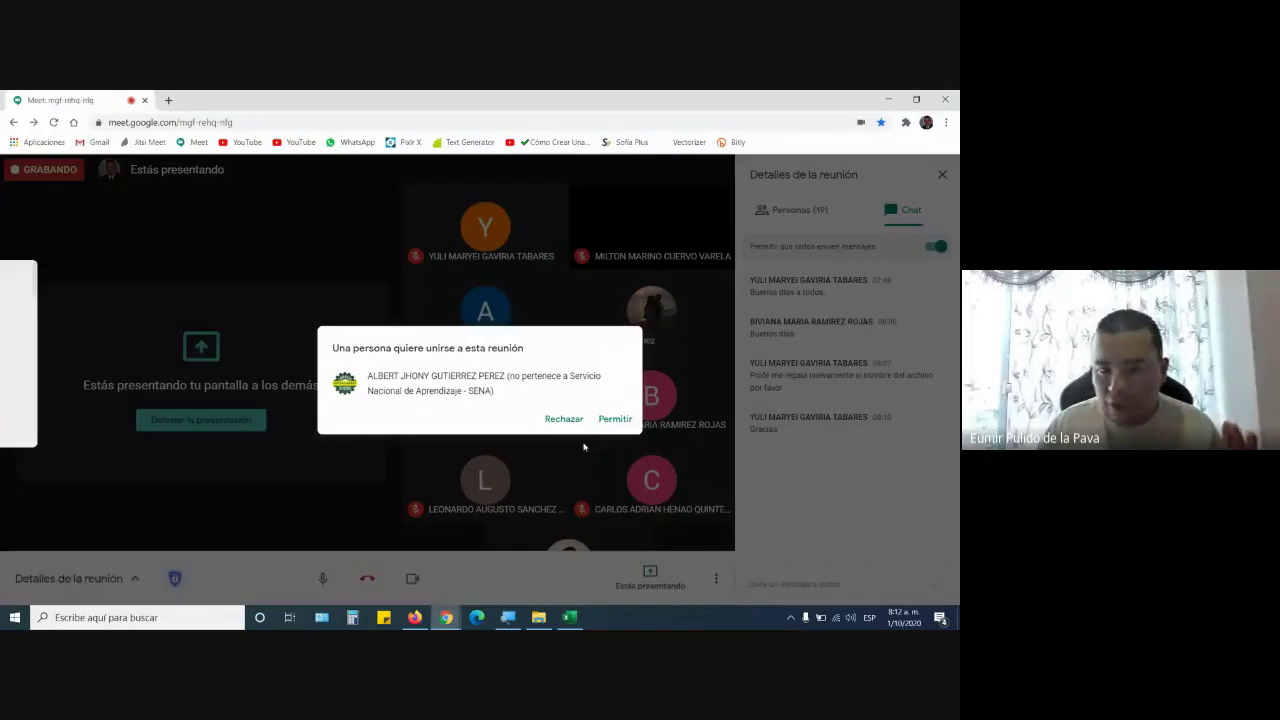
pyautogui.click(606, 422)
pyautogui.hotkey('alt', 'Tab')
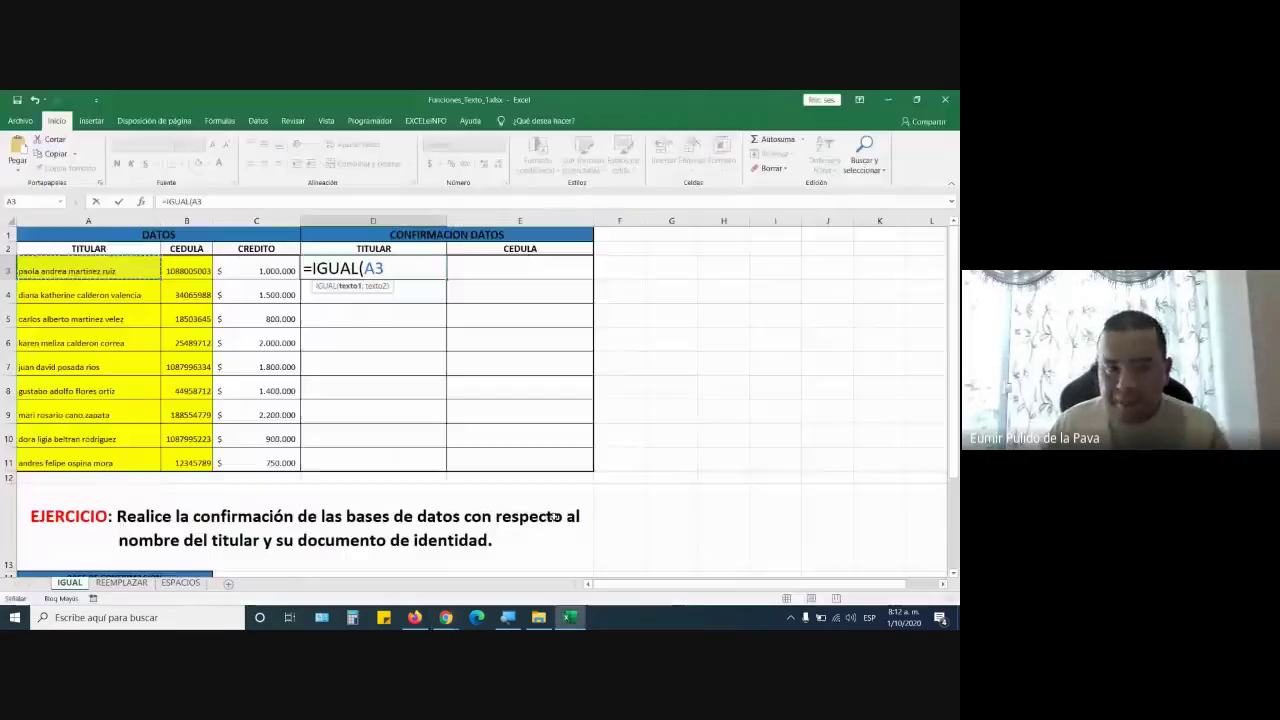
# Add A15 as the second argument so D3 reads =IGUAL(A3;A15
pyautogui.write(';')
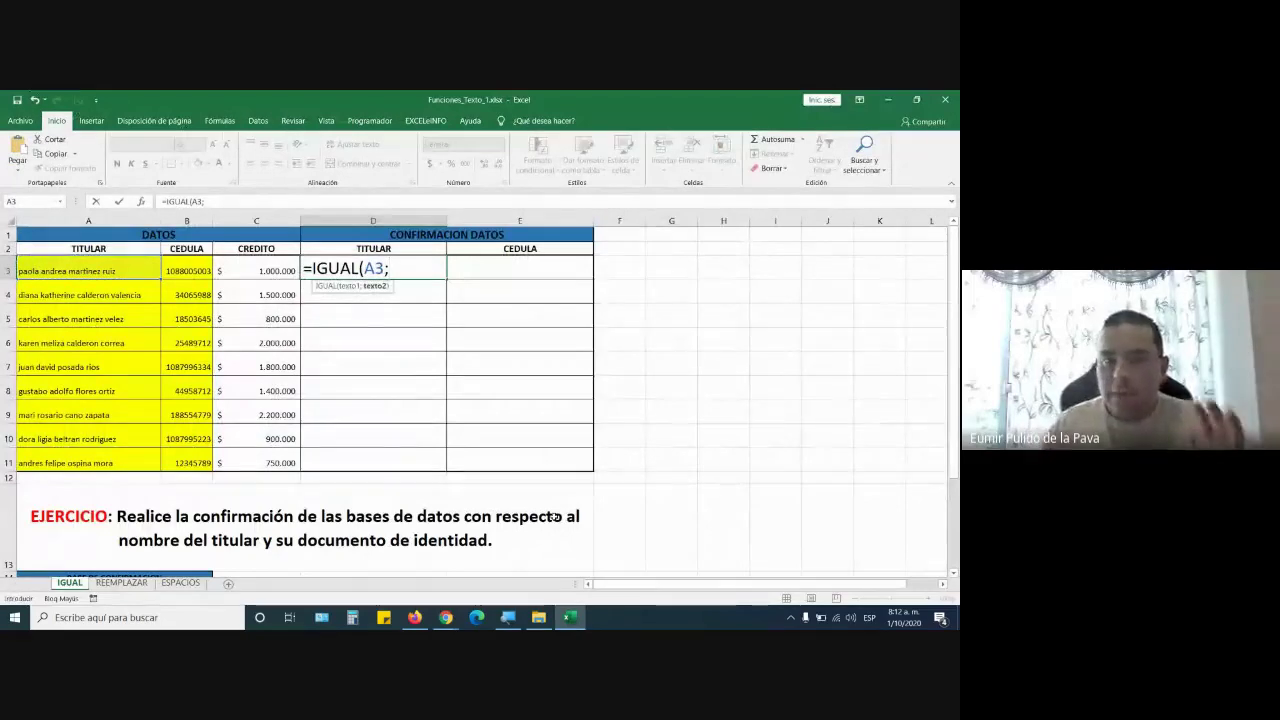
pyautogui.scroll(-1, 317, 264)
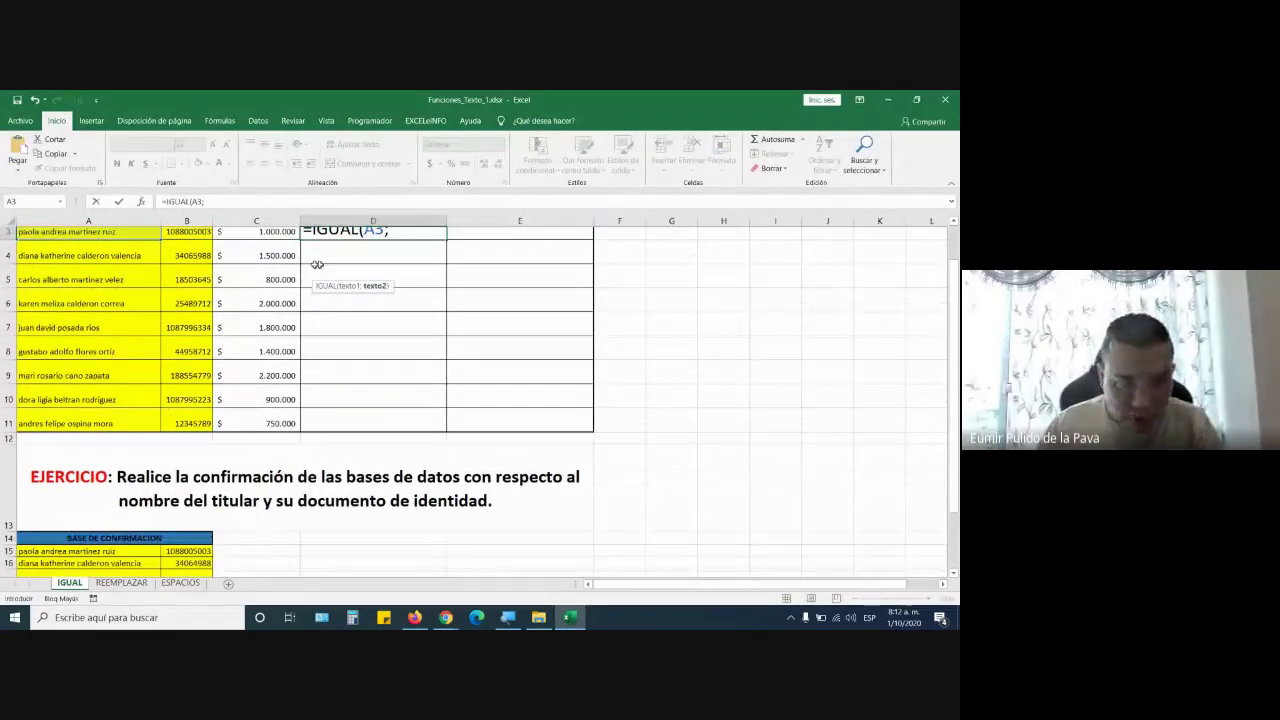
pyautogui.scroll(-2, 317, 264)
pyautogui.click(70, 392)
pyautogui.scroll(3, 506, 397)
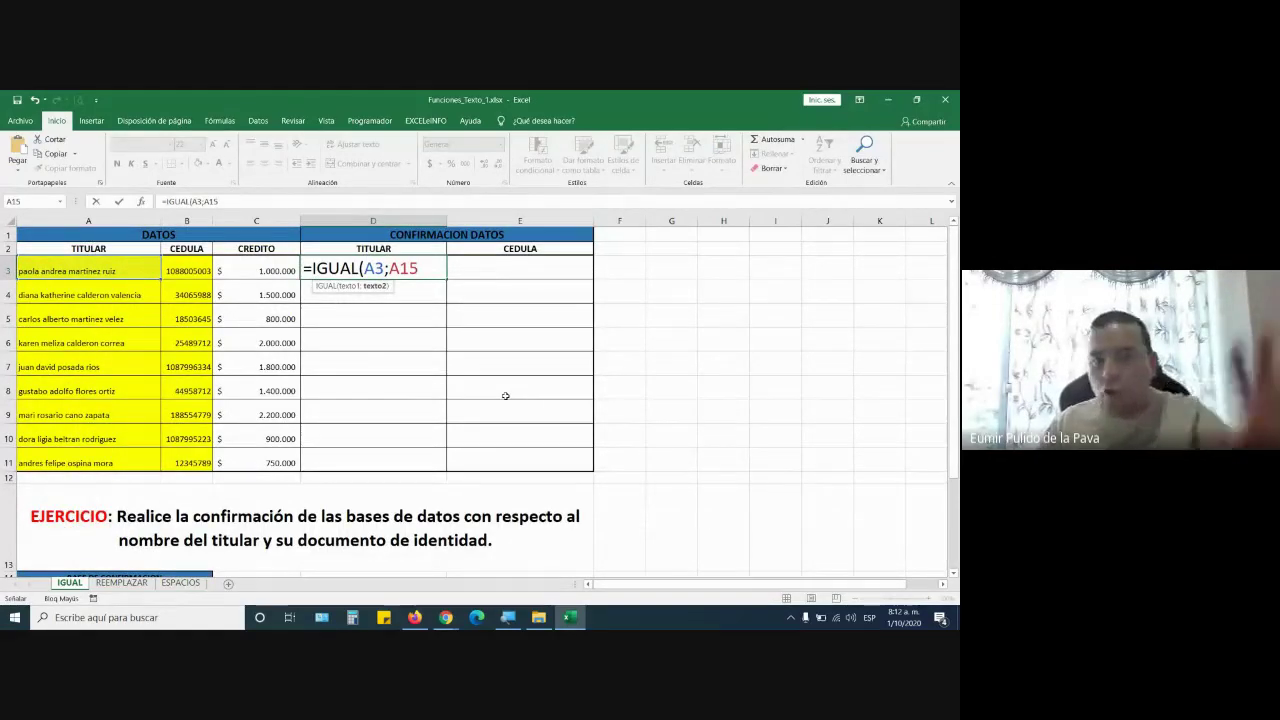
pyautogui.scroll(-2, 500, 392)
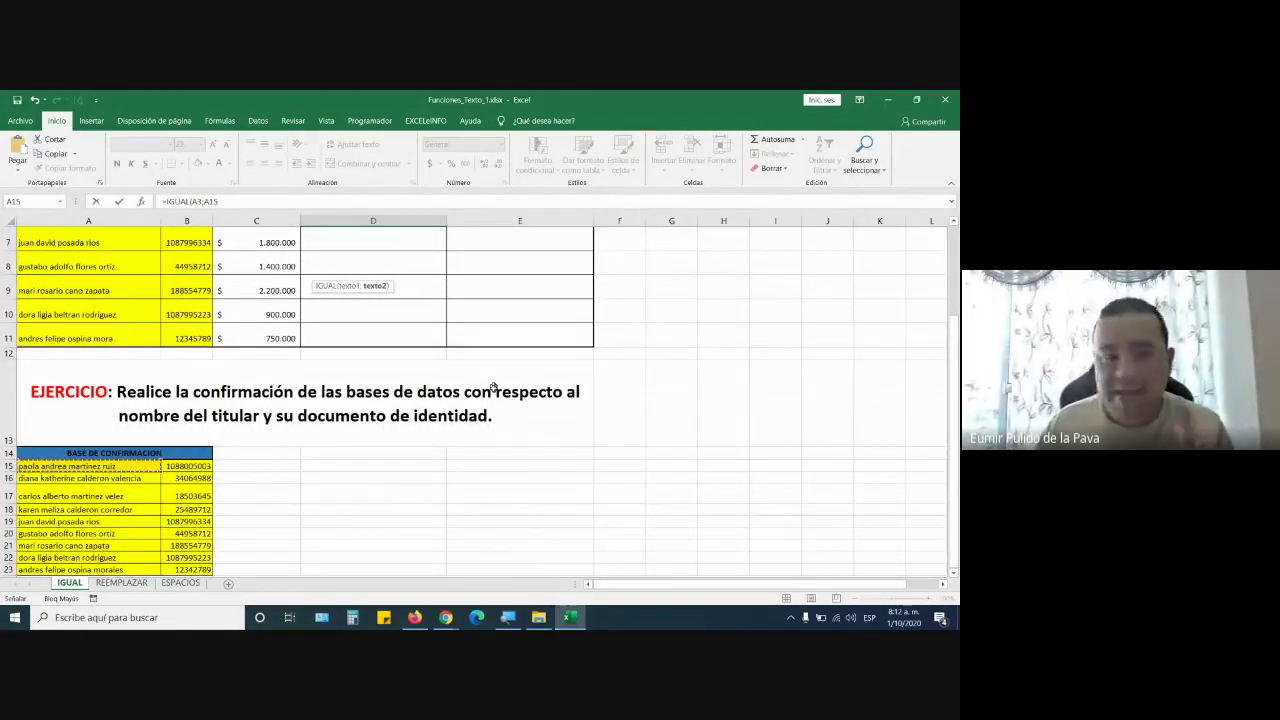
pyautogui.scroll(2, 490, 386)
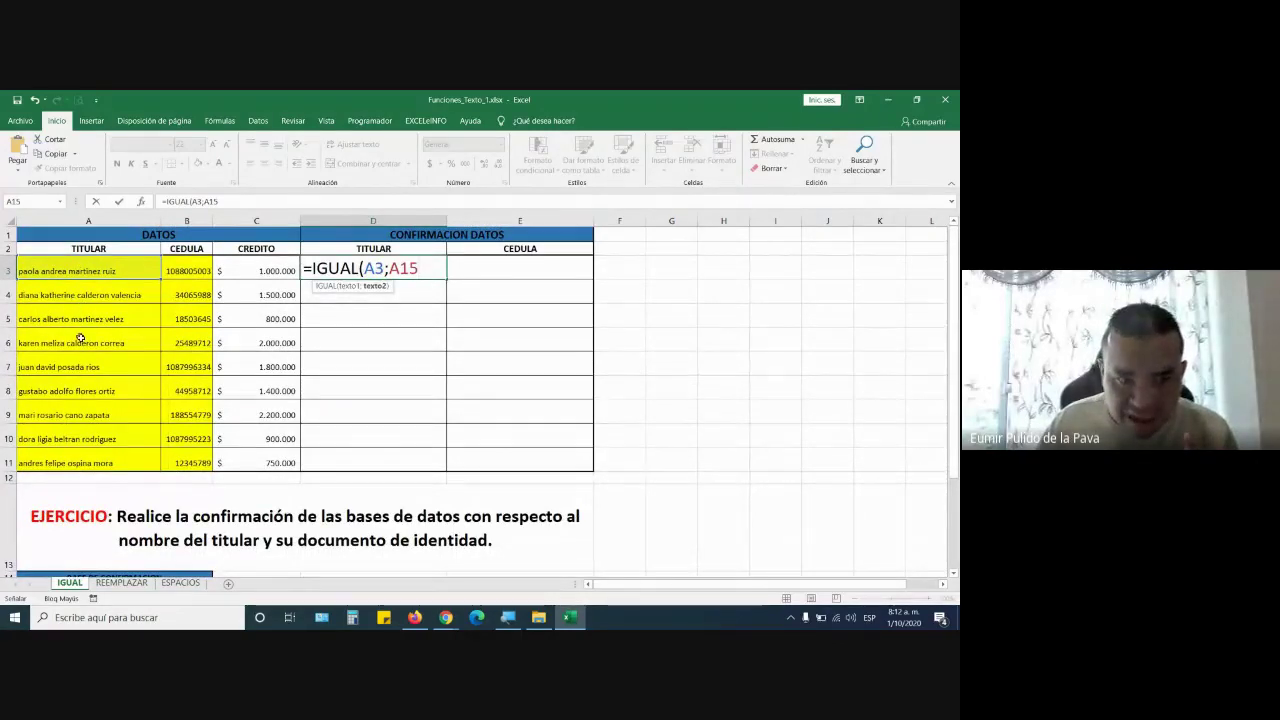
pyautogui.scroll(-3, 376, 440)
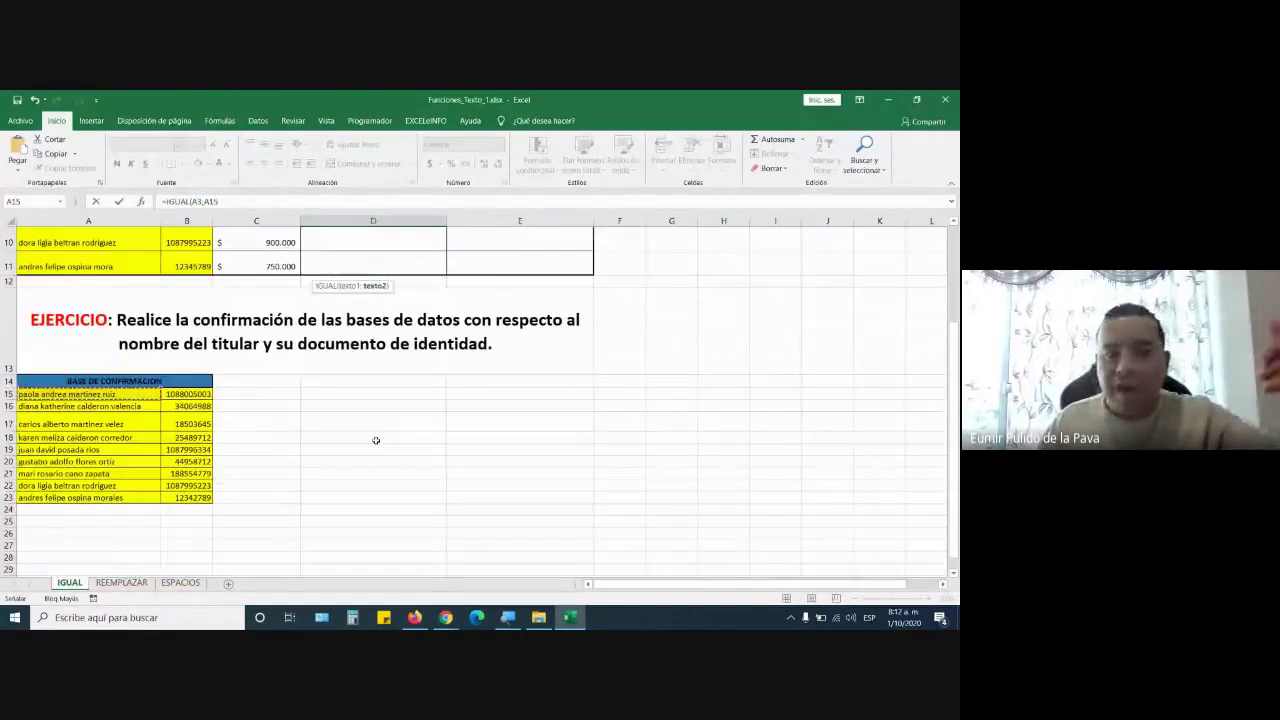
pyautogui.scroll(-1, 376, 440)
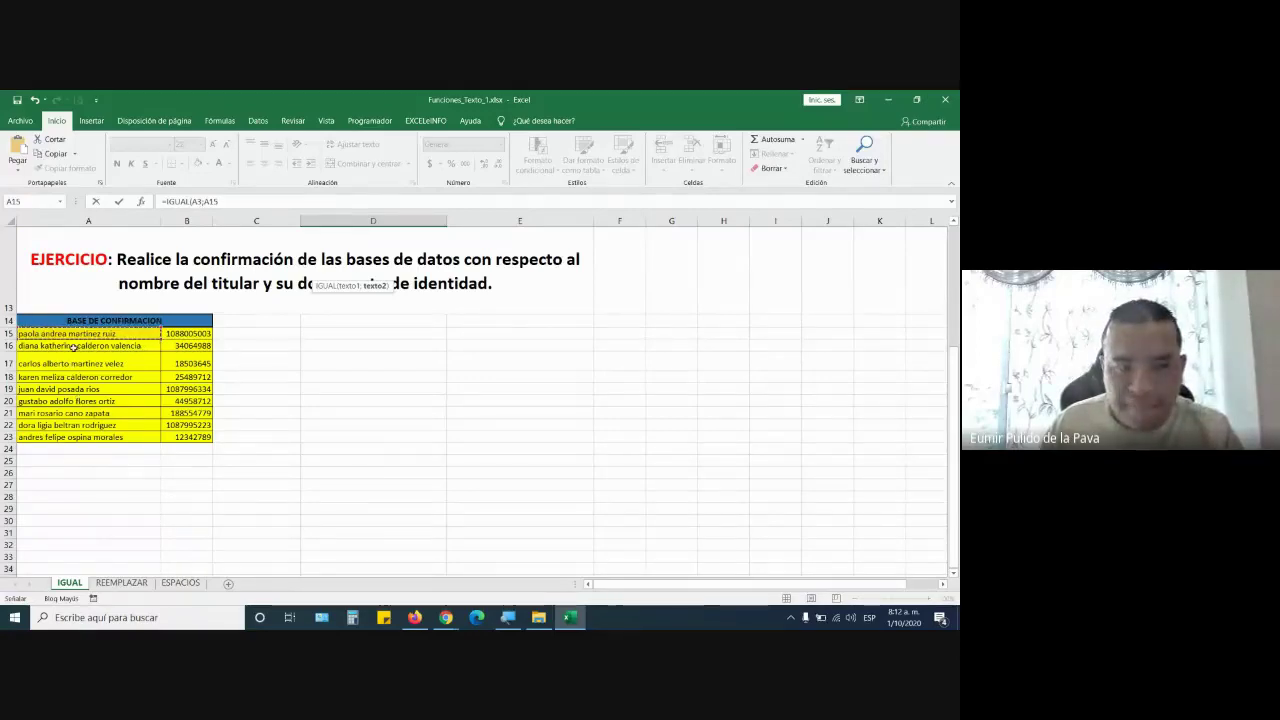
pyautogui.scroll(4, 179, 396)
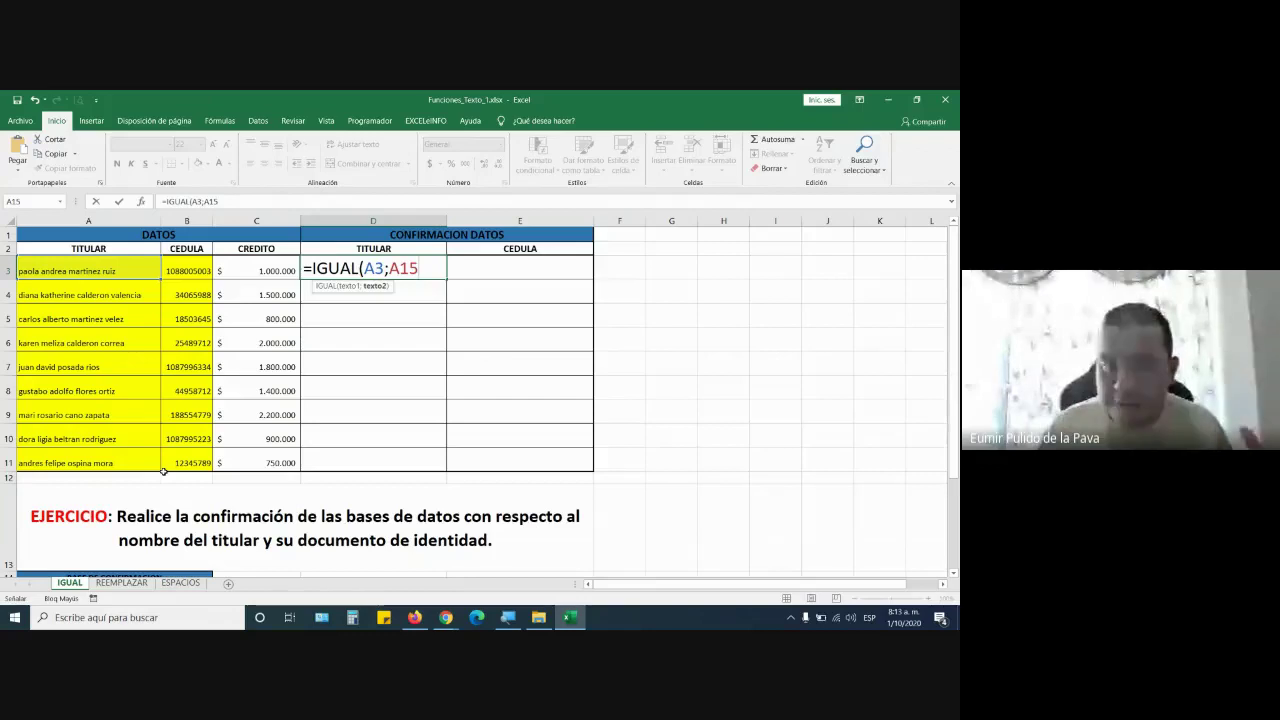
pyautogui.scroll(-1, 132, 492)
pyautogui.scroll(-2, 132, 492)
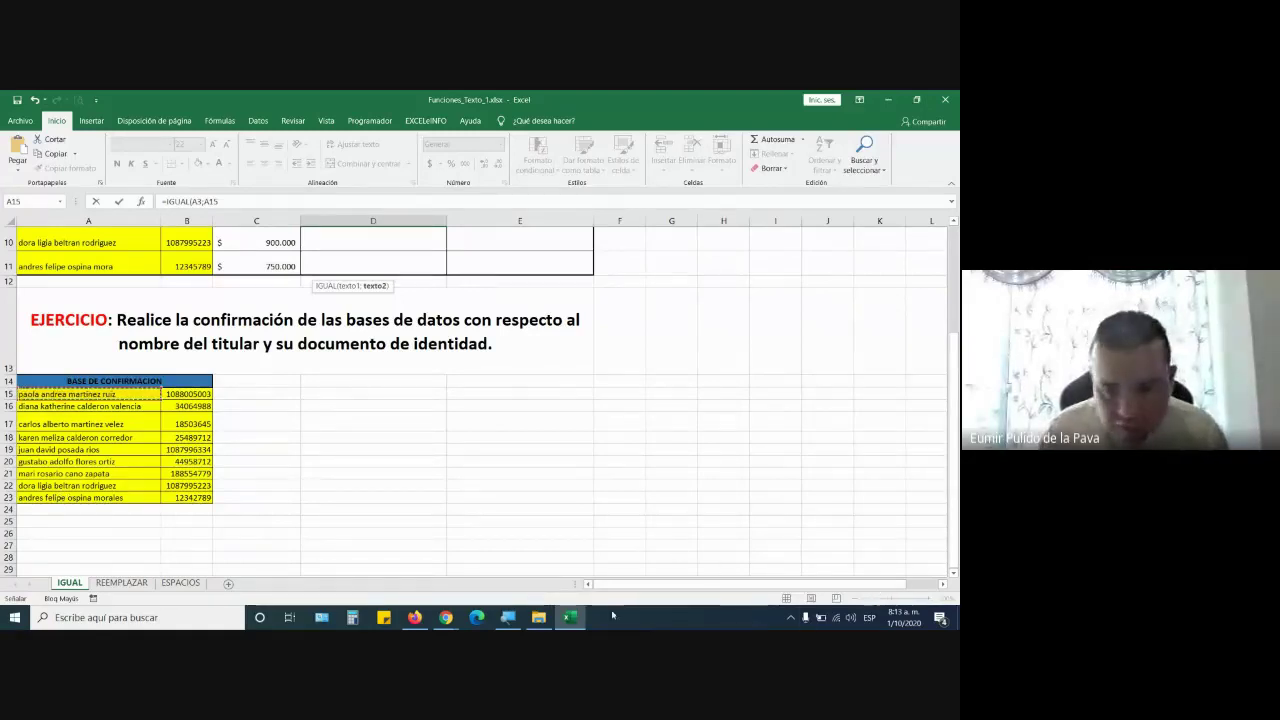
# Turn on Windows Magnifier and zoom the screen in for viewers
pyautogui.press('super+plus')
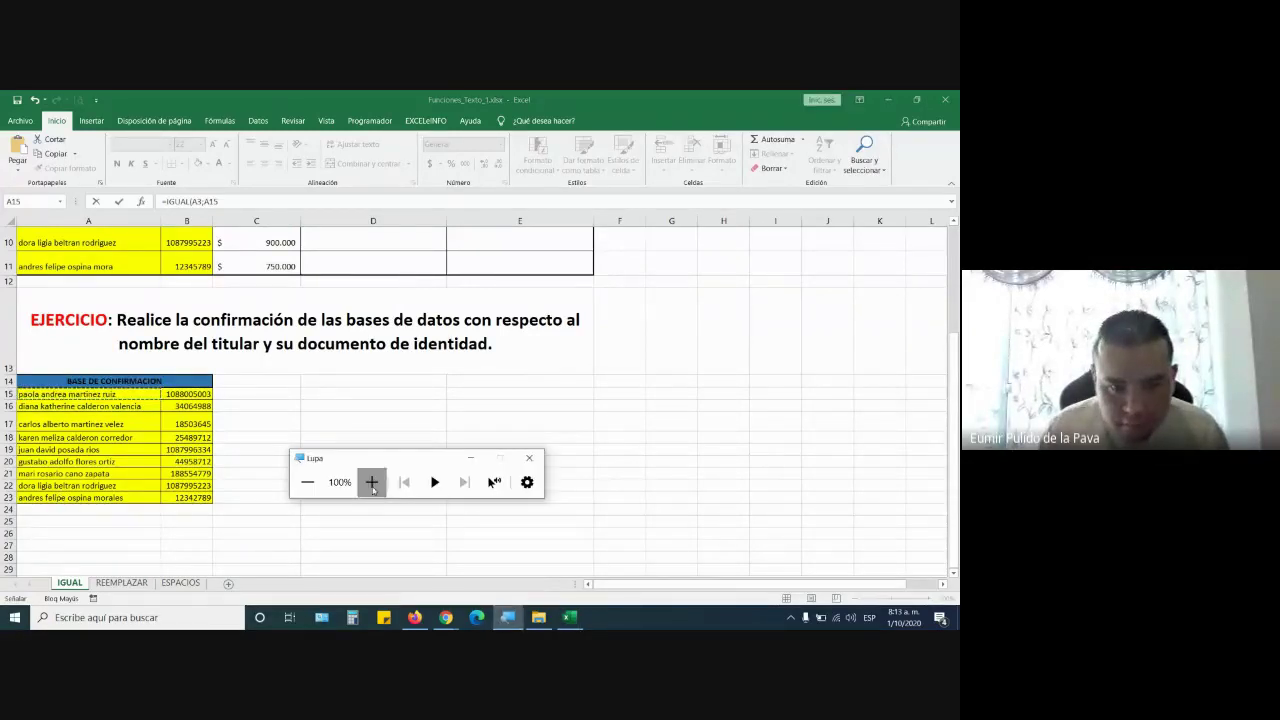
pyautogui.click(371, 481)
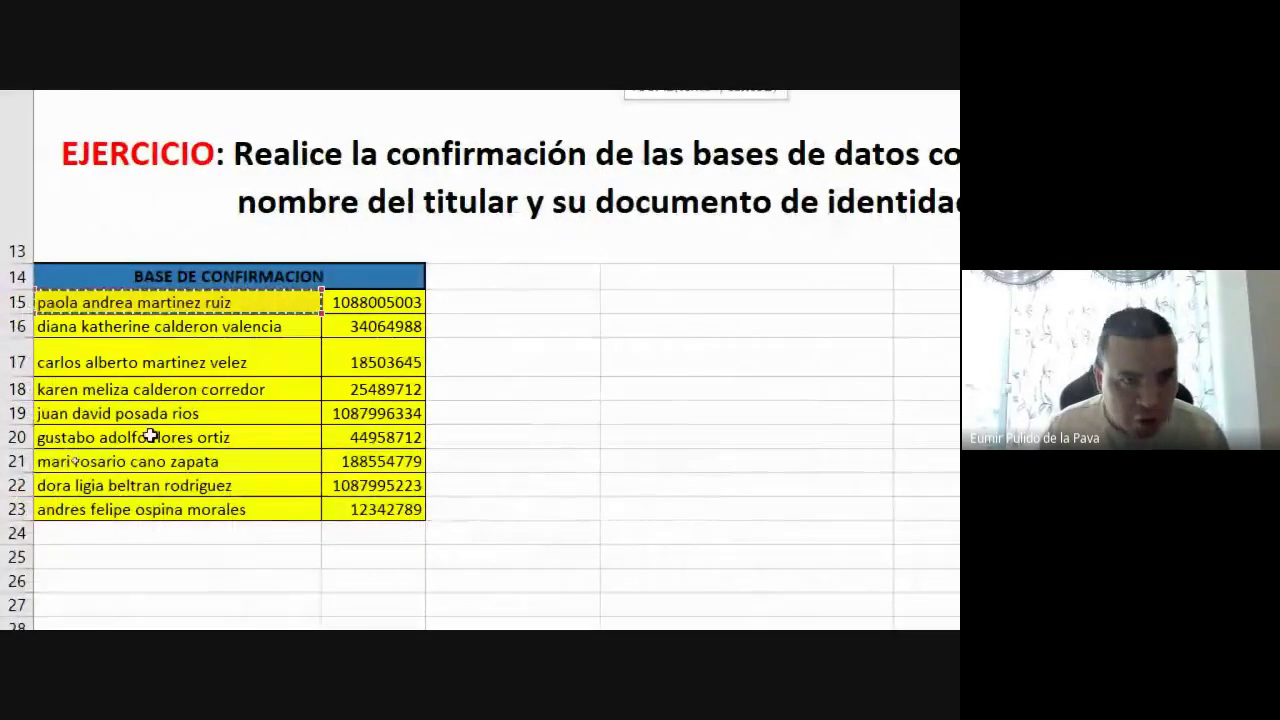
pyautogui.scroll(5, 150, 437)
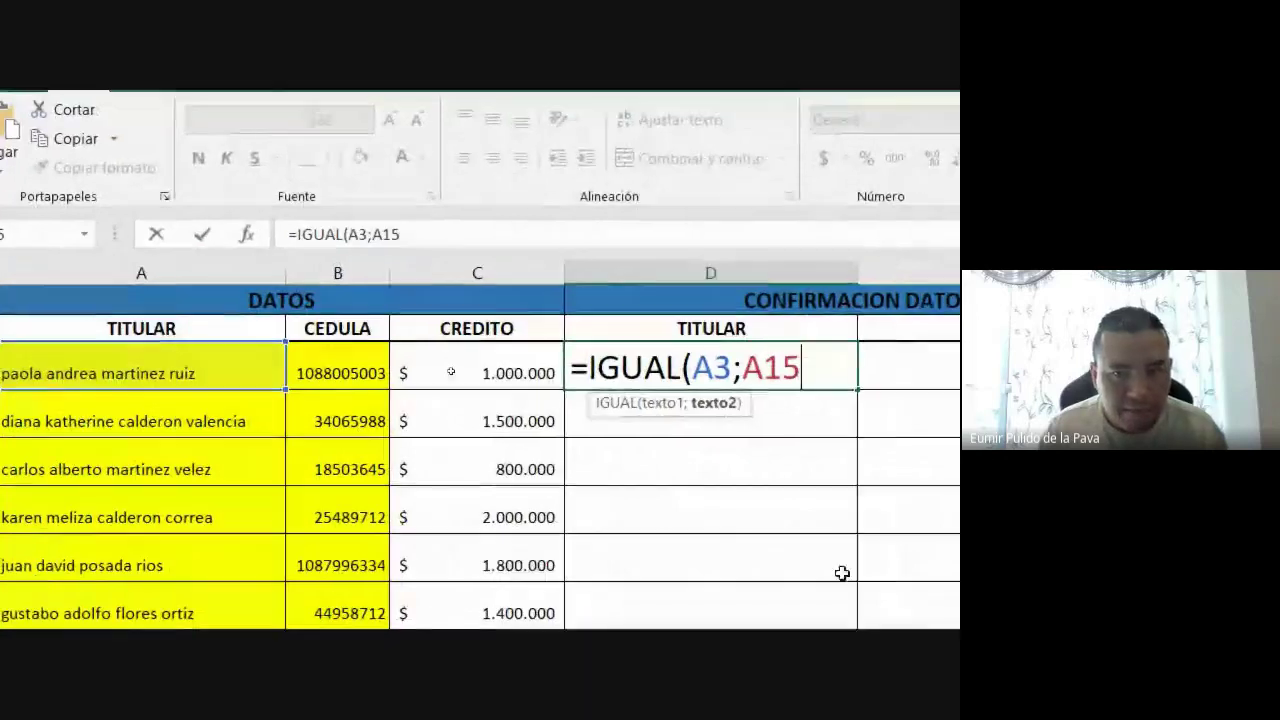
# Highlight the A3 and A15 references, then complete =IGUAL(A3;A15) so D3 shows VERDADERO
pyautogui.moveTo(474, 368); pyautogui.dragTo(520, 368)
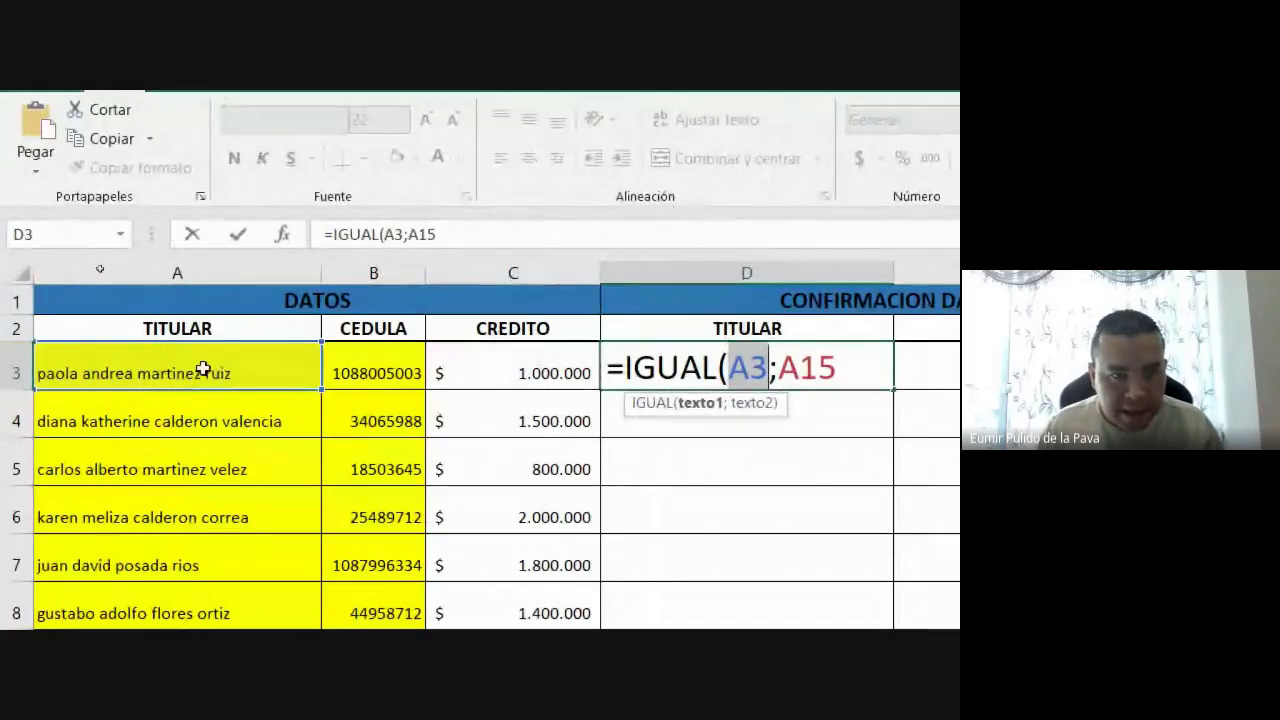
pyautogui.click(769, 367)
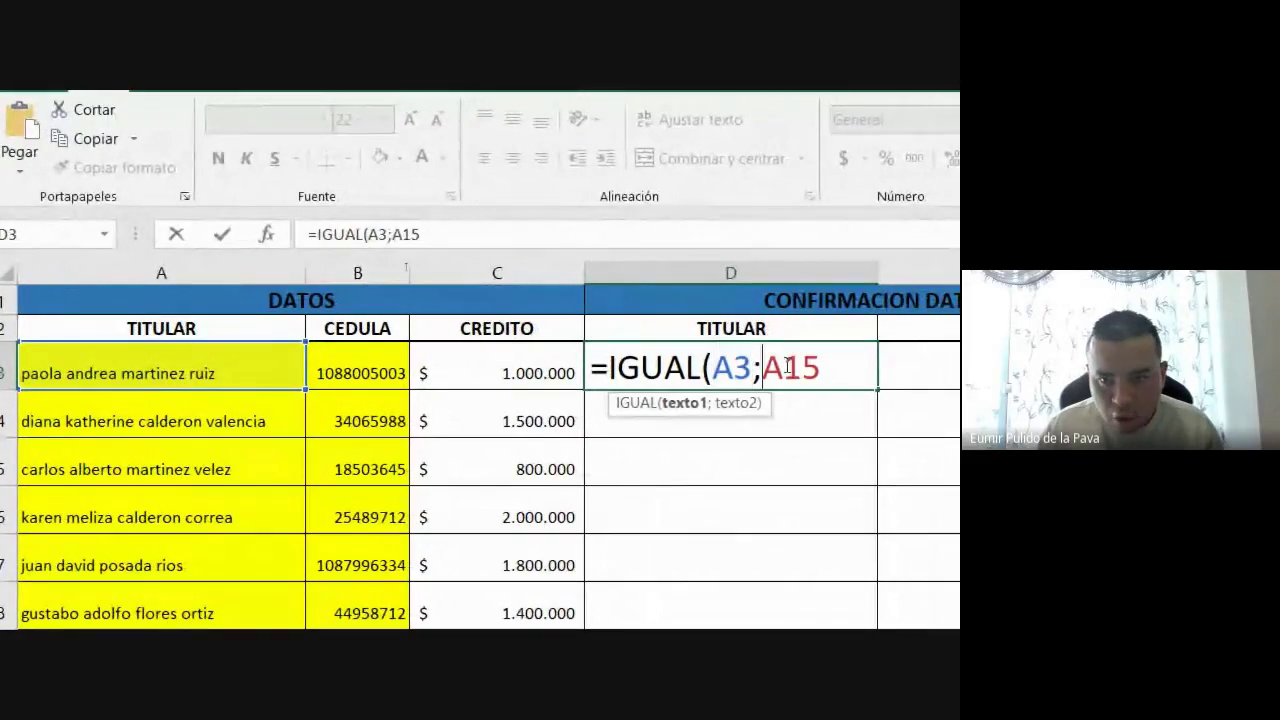
pyautogui.doubleClick(788, 367)
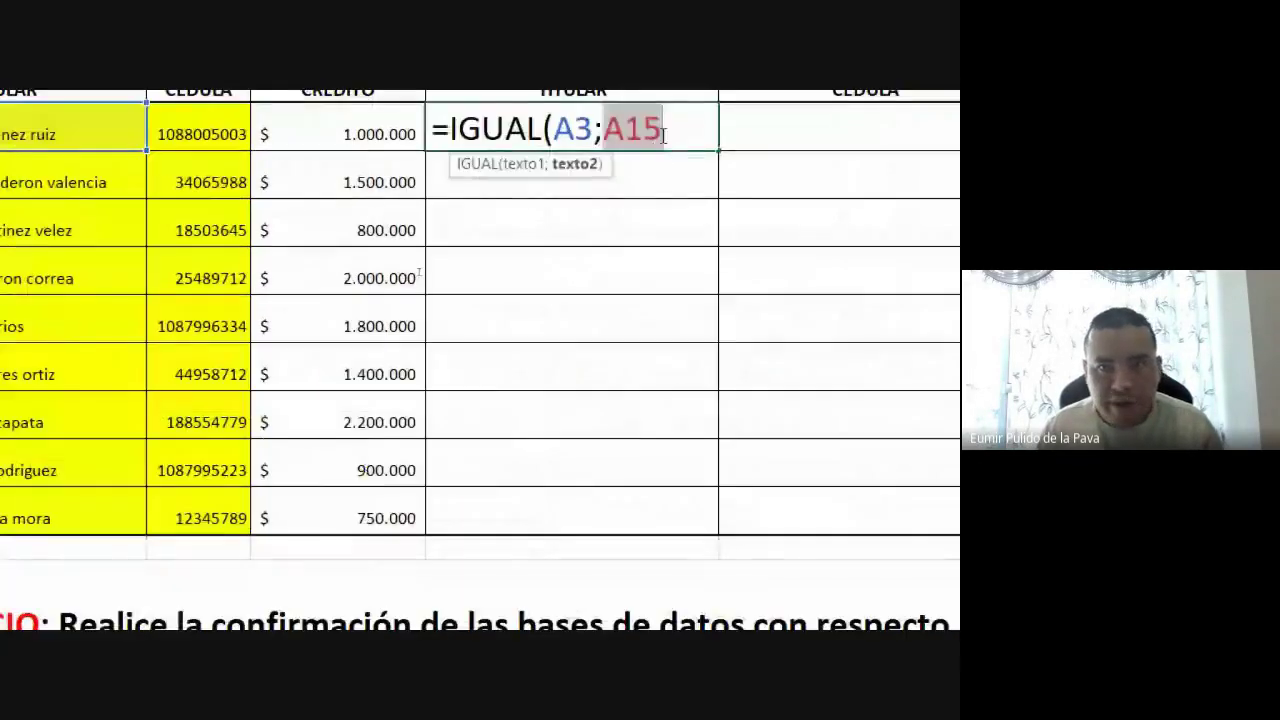
pyautogui.write(')')
pyautogui.press('Return')
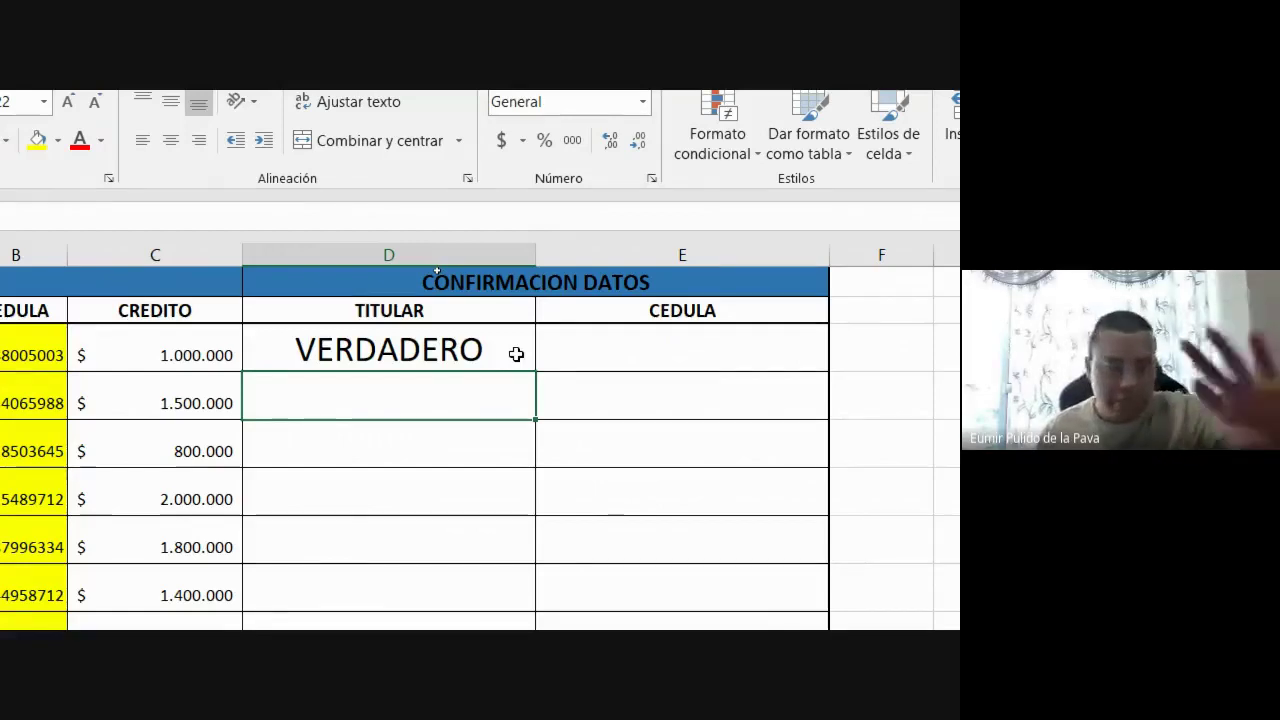
# Fill the D3 name comparison down to D11, then select cell E3
pyautogui.click(516, 354)
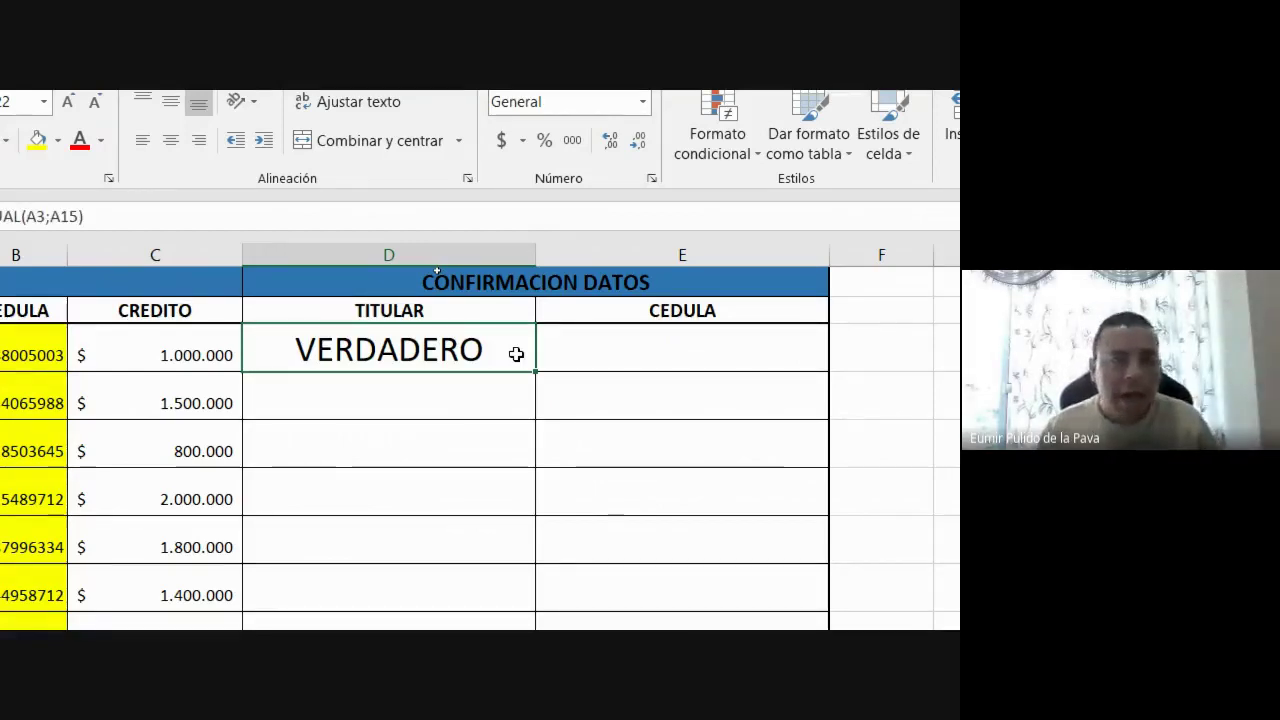
pyautogui.moveTo(706, 338); pyautogui.dragTo(663, 673)
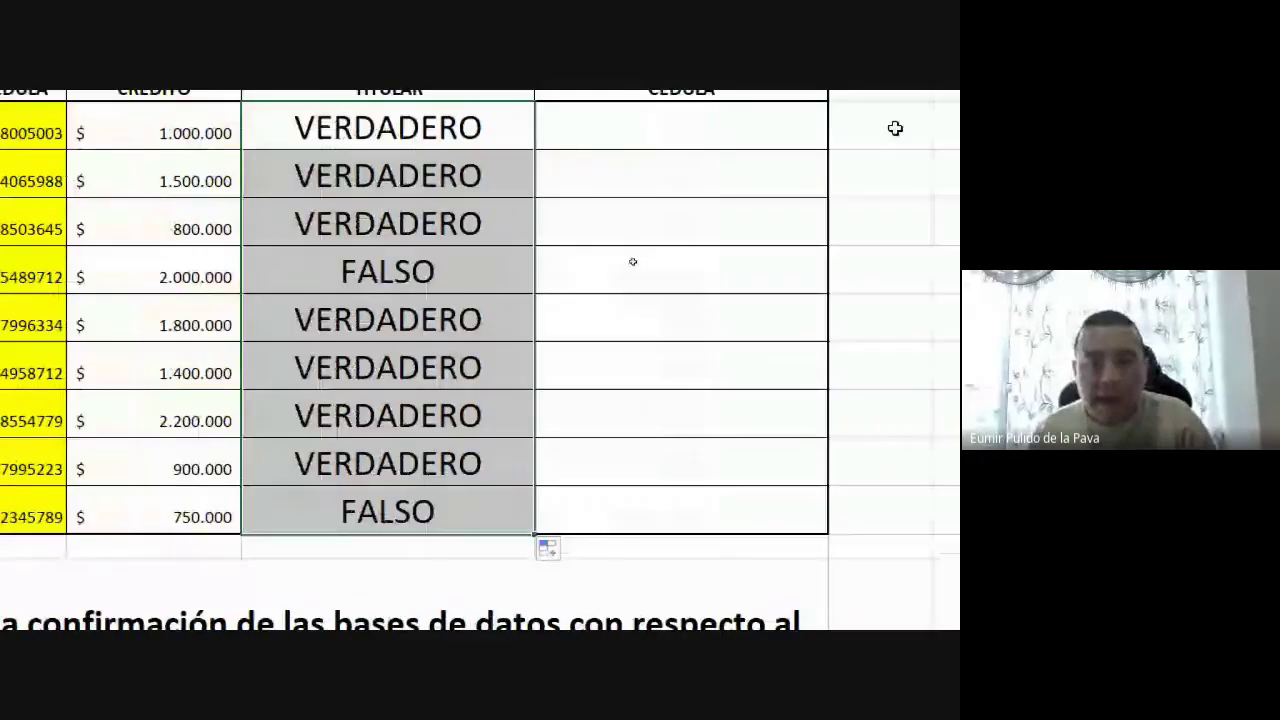
pyautogui.click(850, 125)
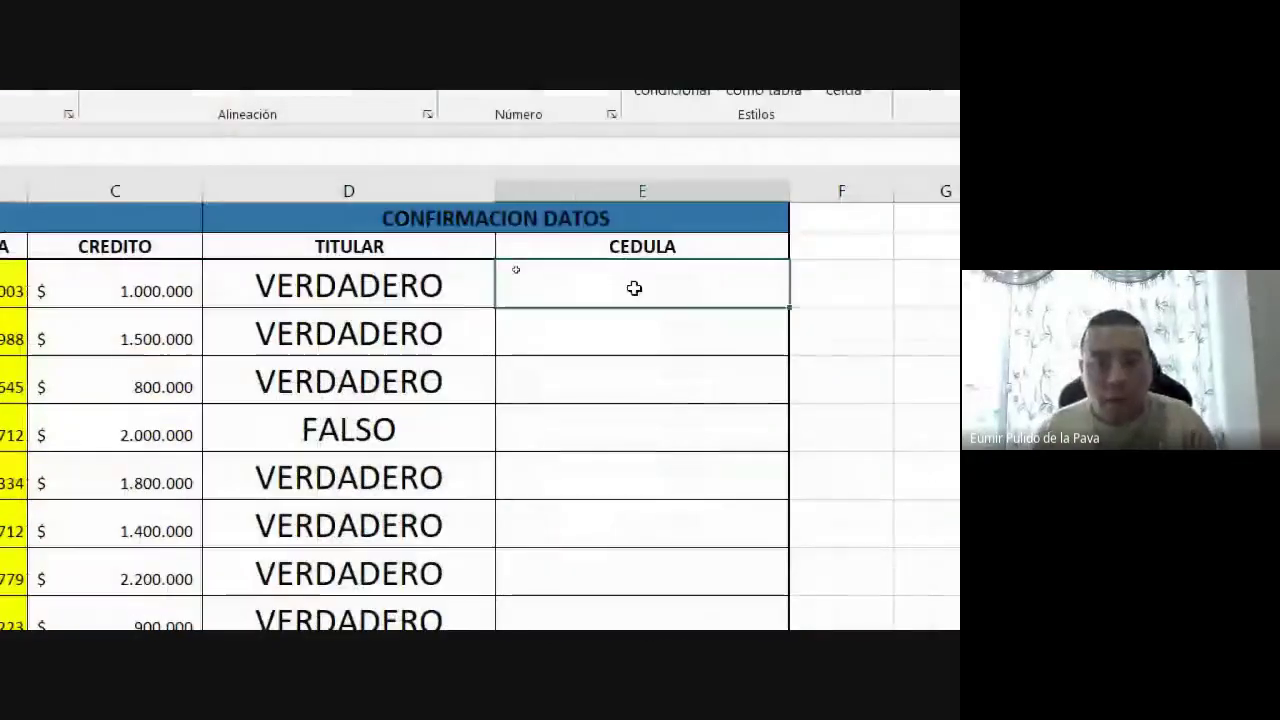
# Enter =IGUAL(B3;B15) in E3 and fill it down the CEDULA column to E11
pyautogui.write('=IGUAL(')
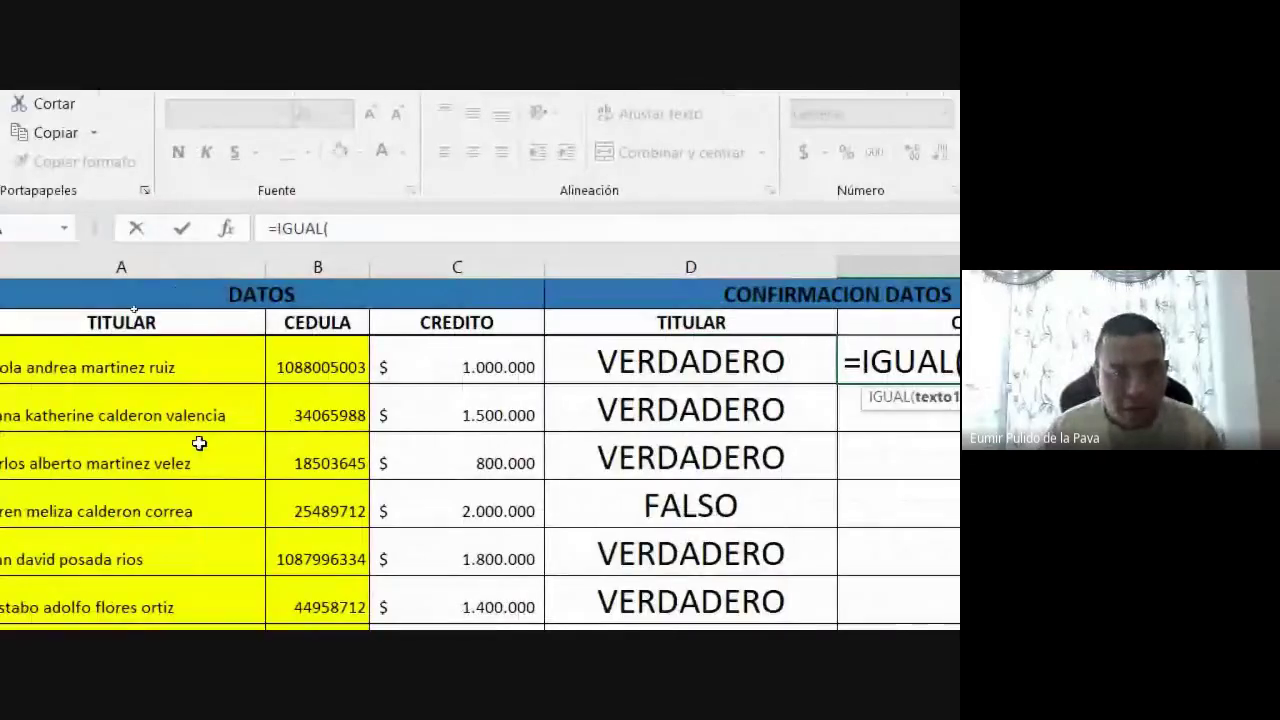
pyautogui.click(315, 362)
pyautogui.write(';')
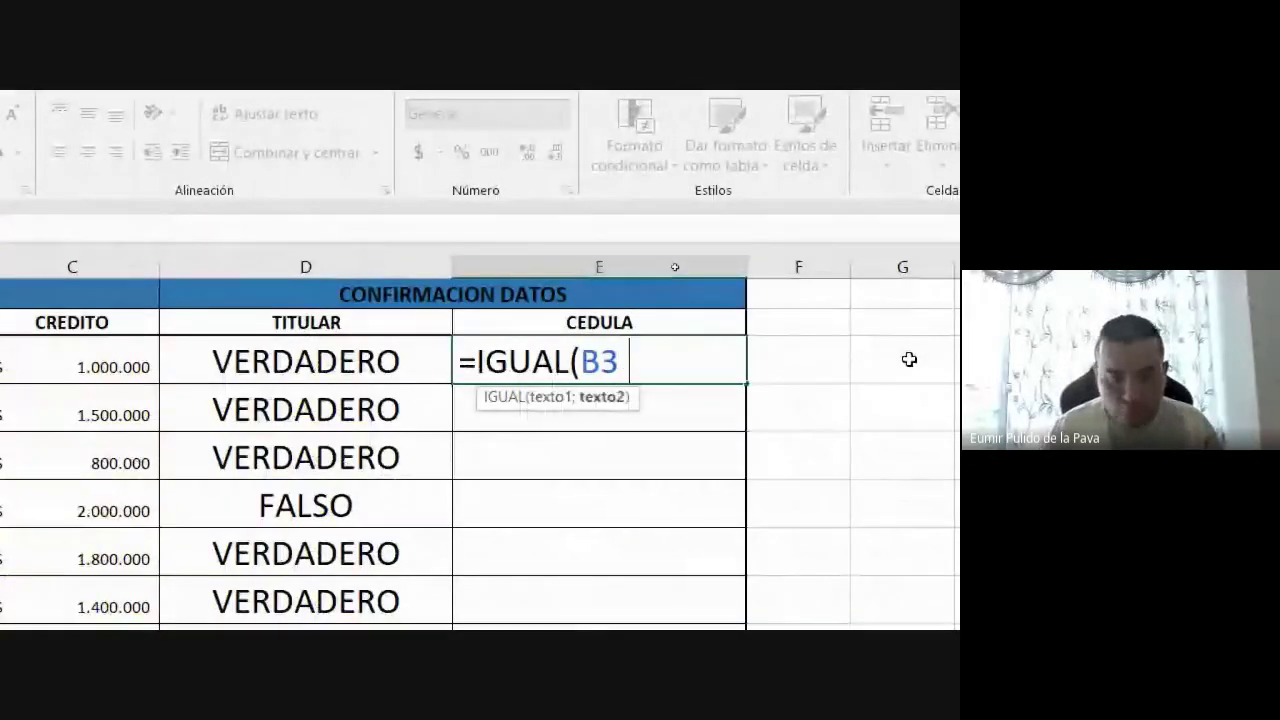
pyautogui.scroll(-1, 309, 380)
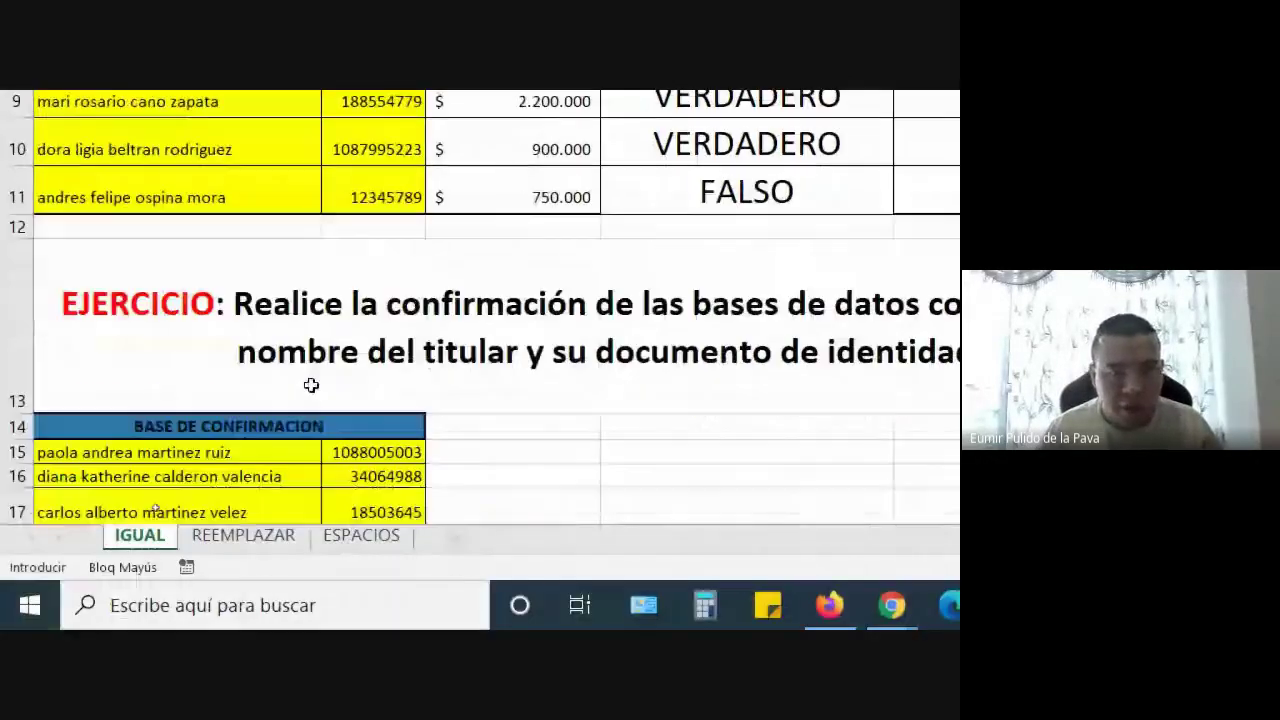
pyautogui.click(358, 437)
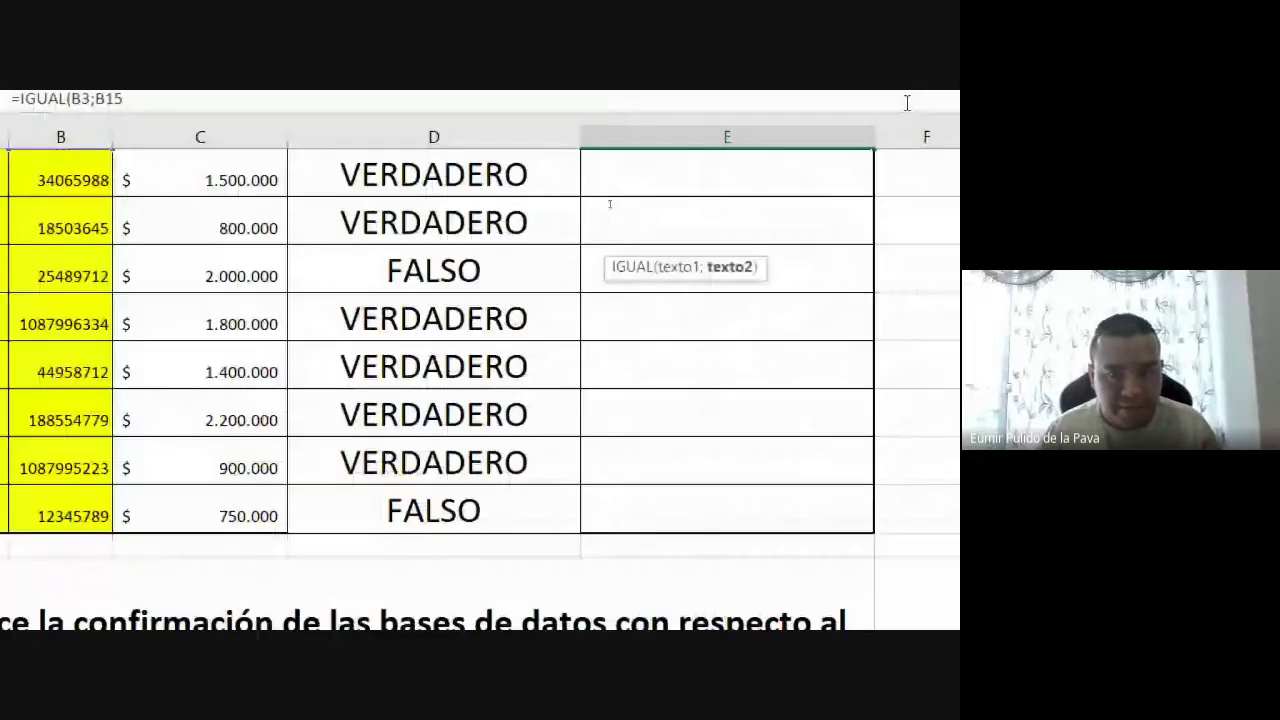
pyautogui.scroll(1, 819, 471)
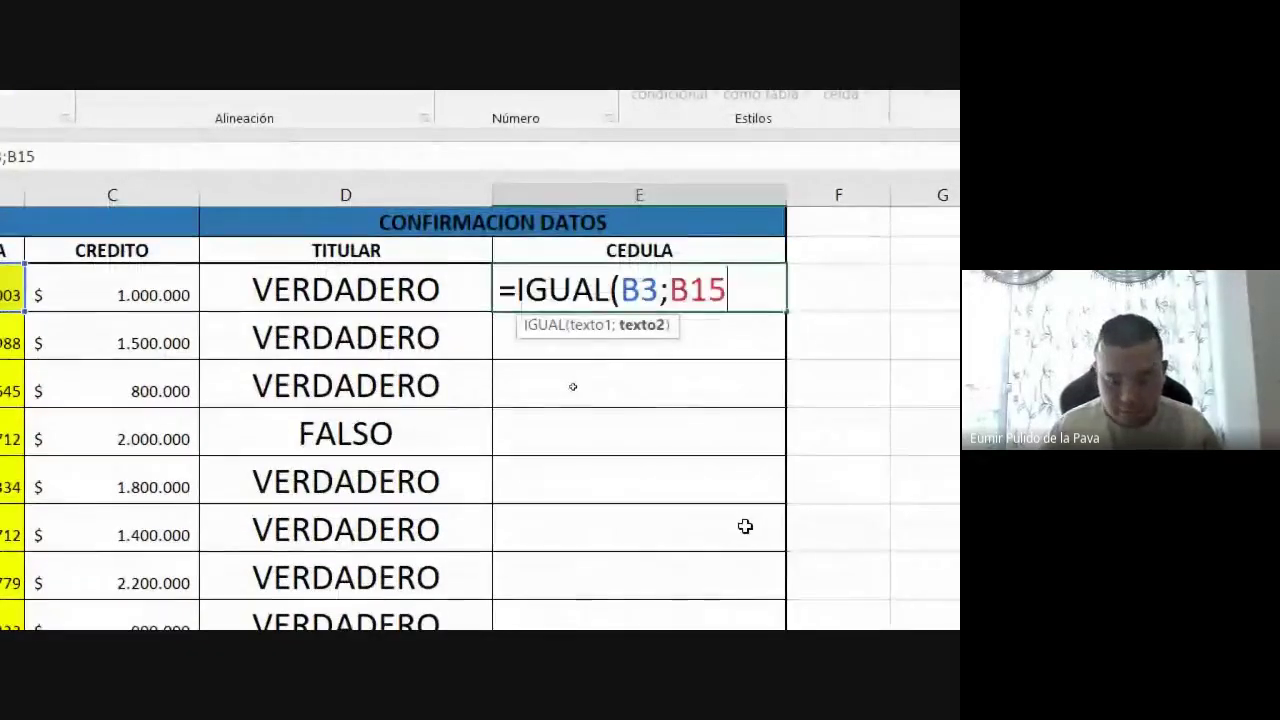
pyautogui.write(')')
pyautogui.press('Return')
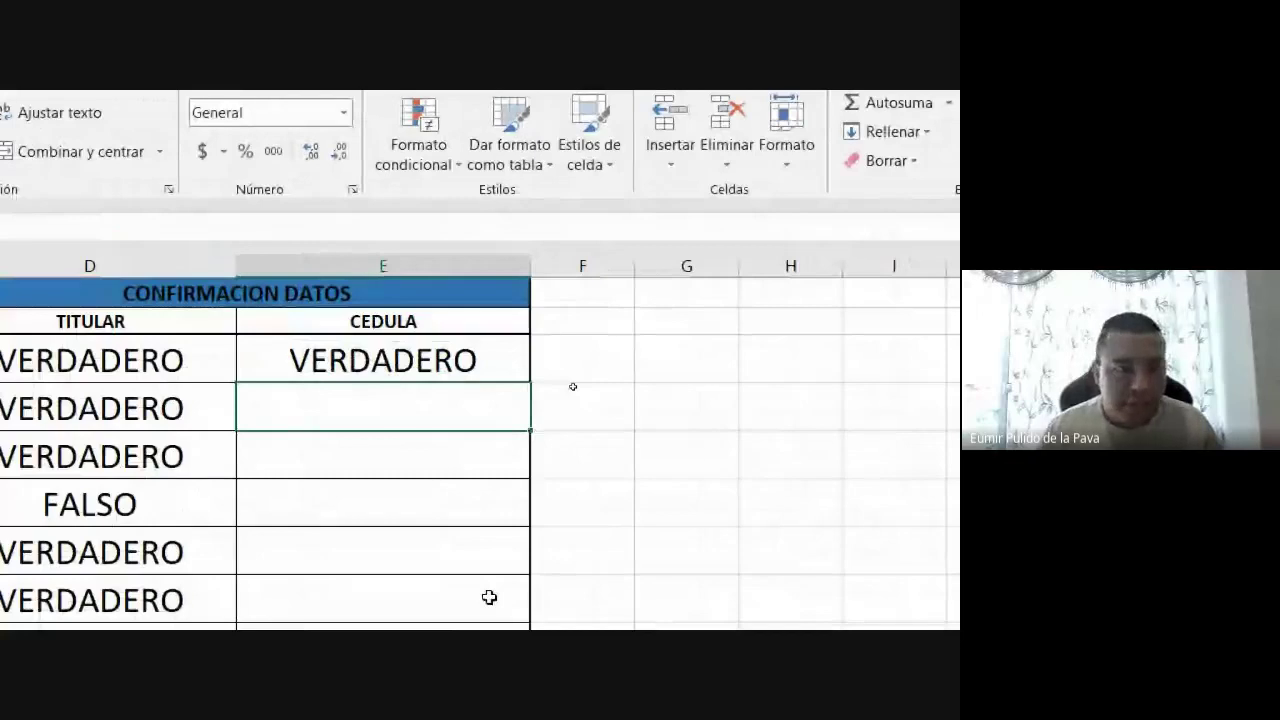
pyautogui.click(538, 350)
pyautogui.moveTo(634, 383); pyautogui.dragTo(614, 543)
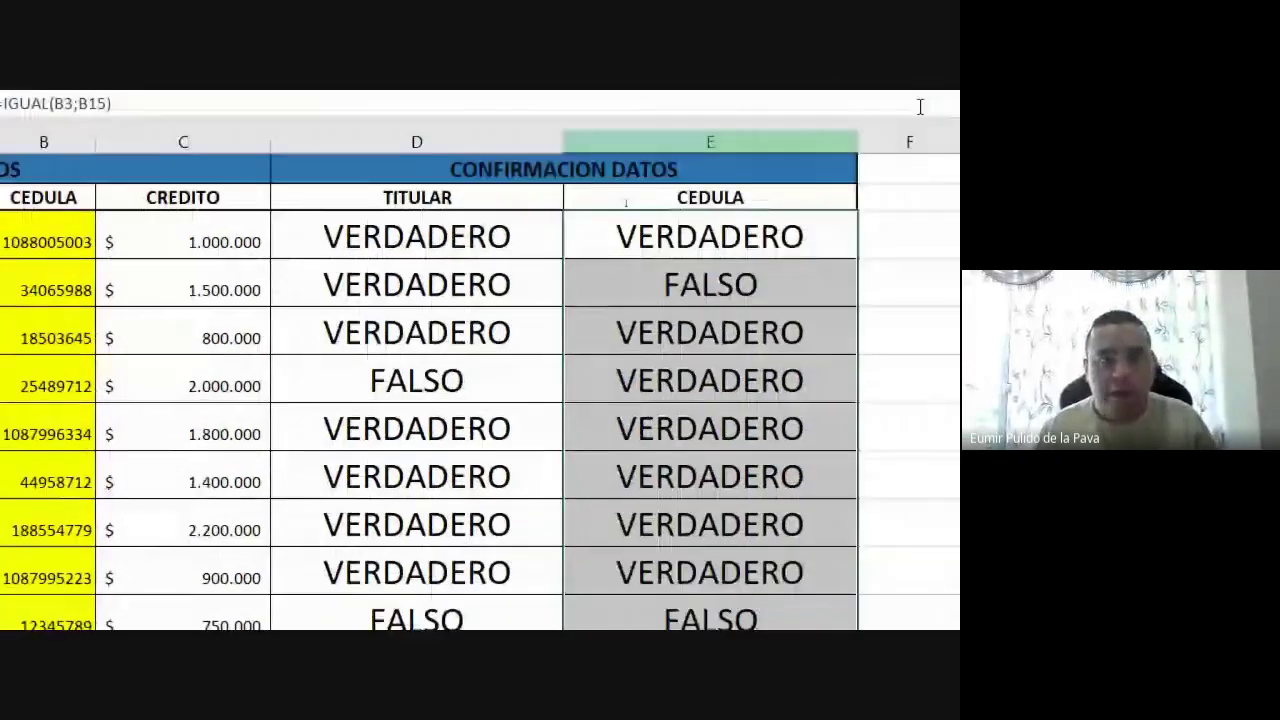
pyautogui.moveTo(605, 147); pyautogui.dragTo(737, 154)
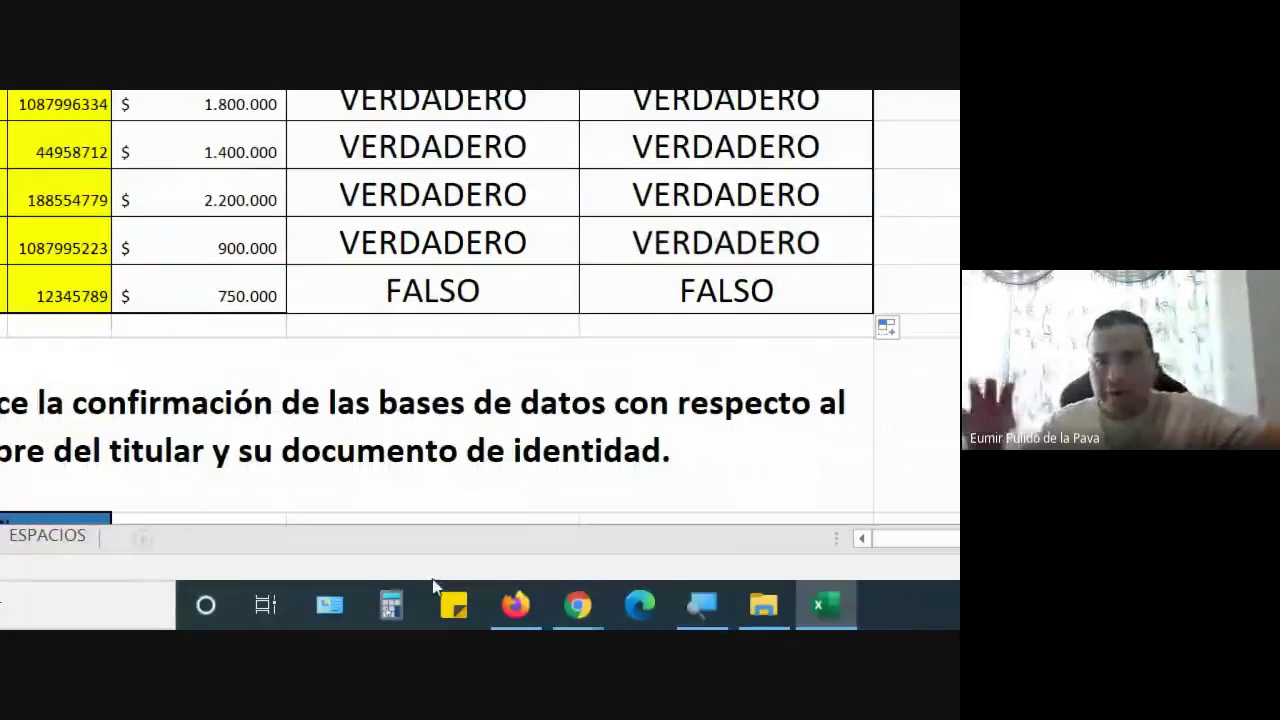
# Admit the waiting participant in Google Meet and return to the Excel workbook
pyautogui.click(578, 604)
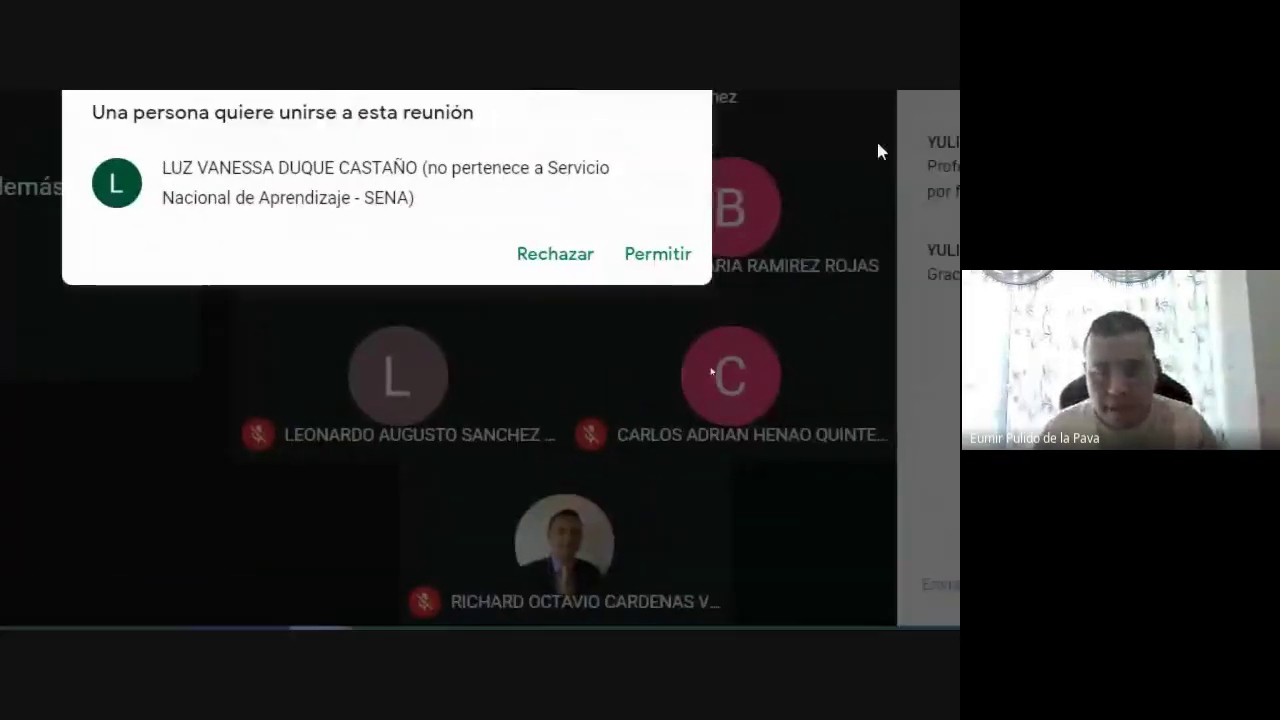
pyautogui.click(646, 262)
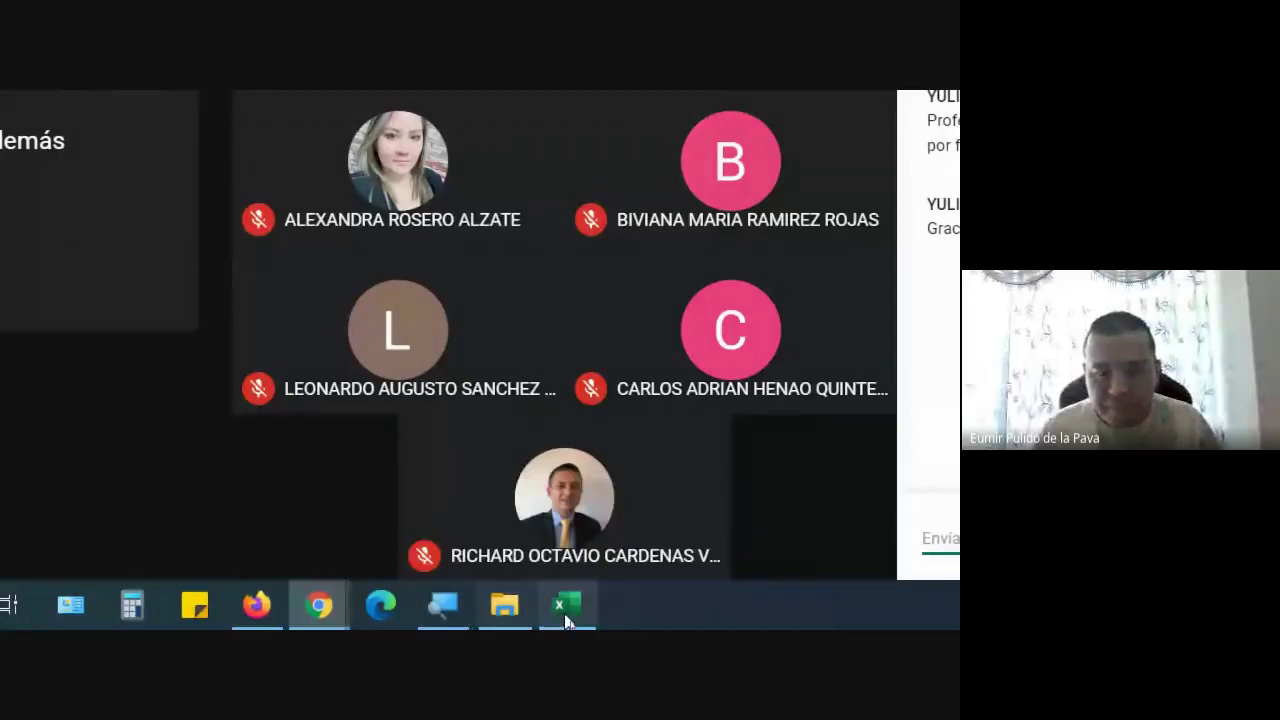
pyautogui.click(566, 610)
pyautogui.click(173, 250)
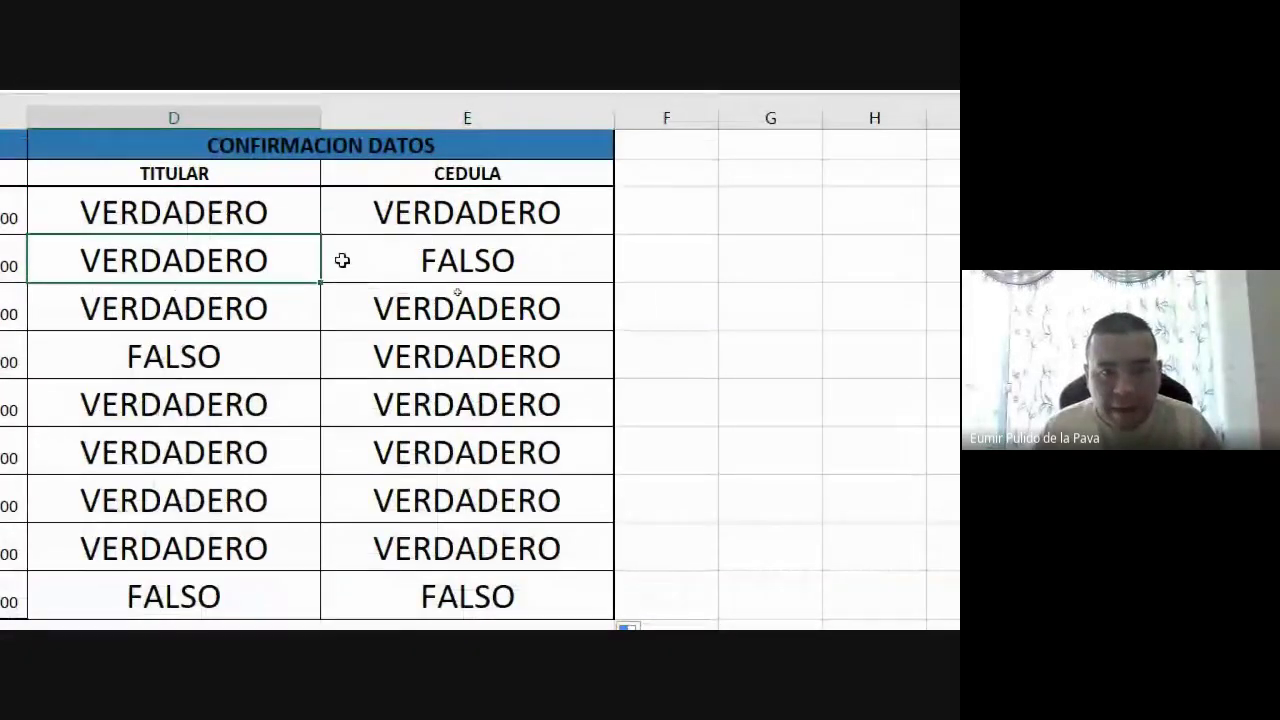
pyautogui.write('VERDADERO\tFALSO')
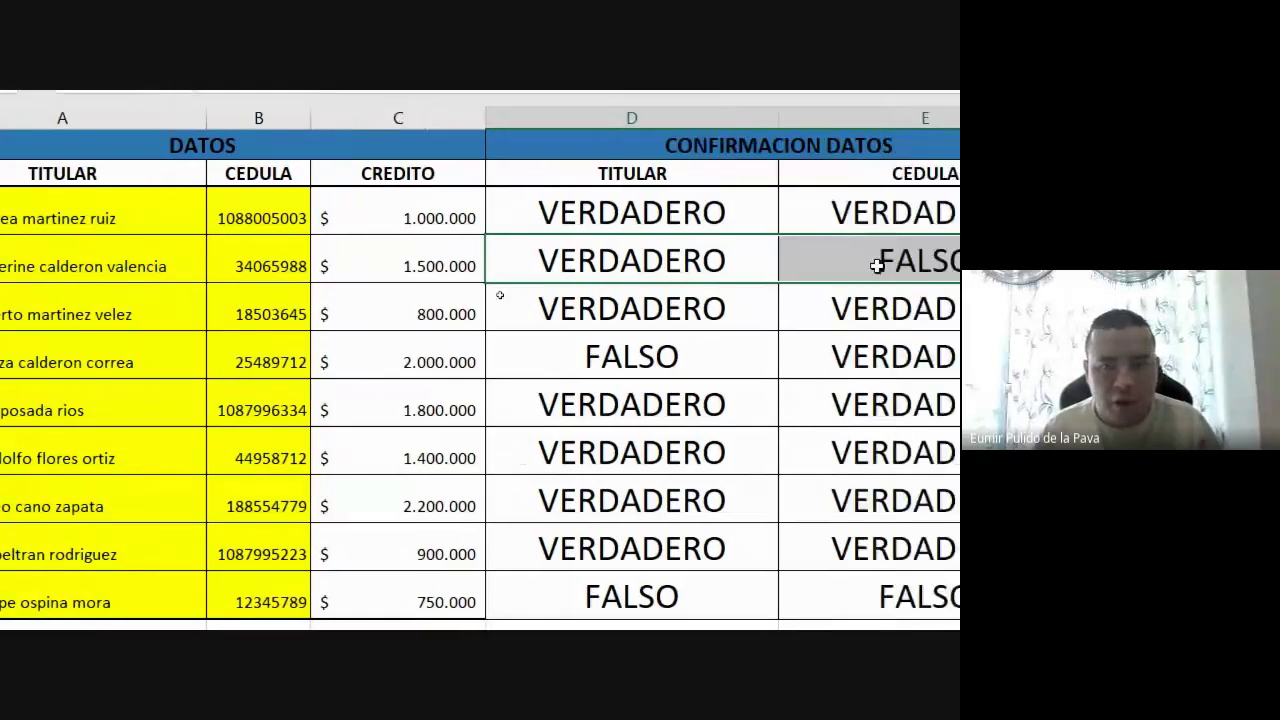
pyautogui.click(1041, 263)
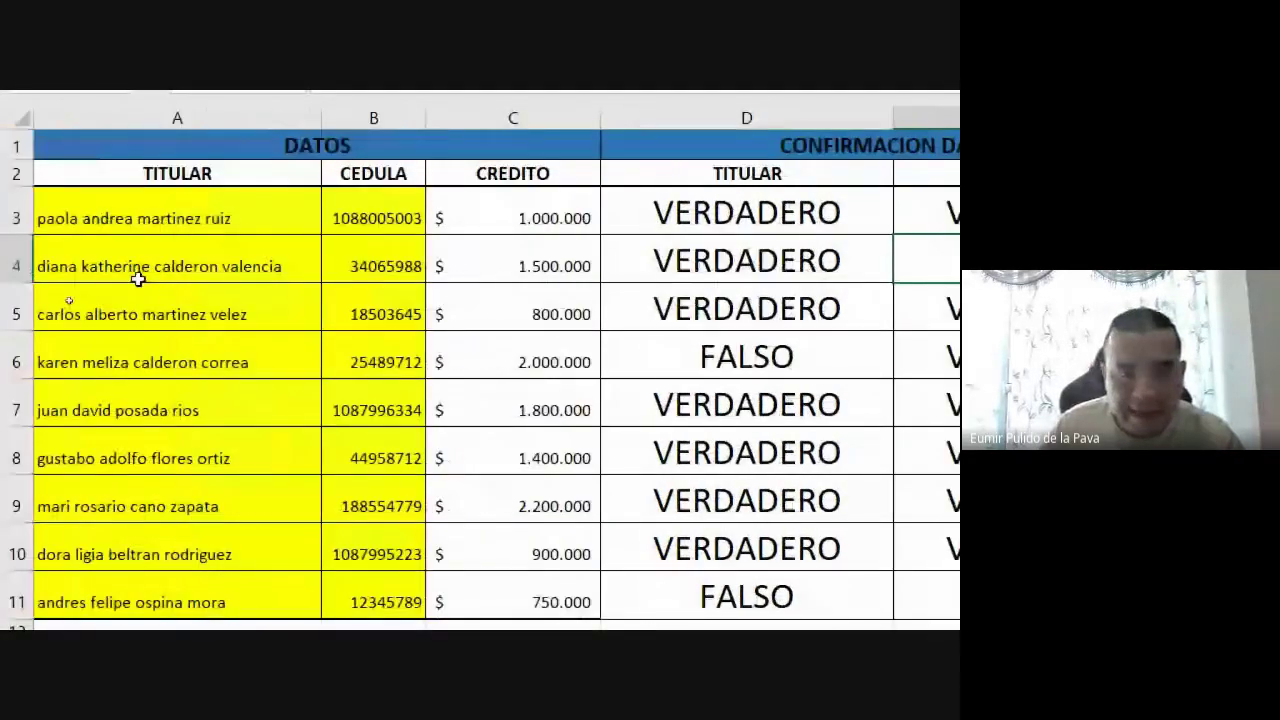
pyautogui.click(361, 275)
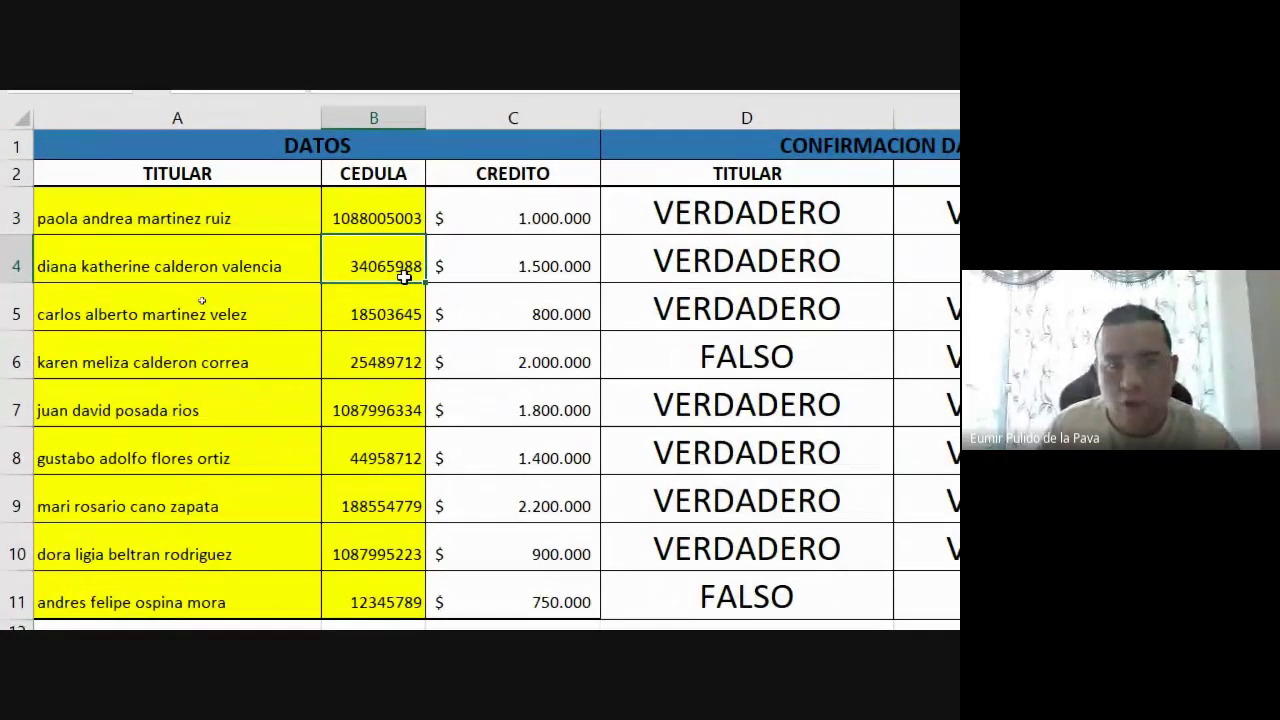
pyautogui.scroll(-4, 404, 277)
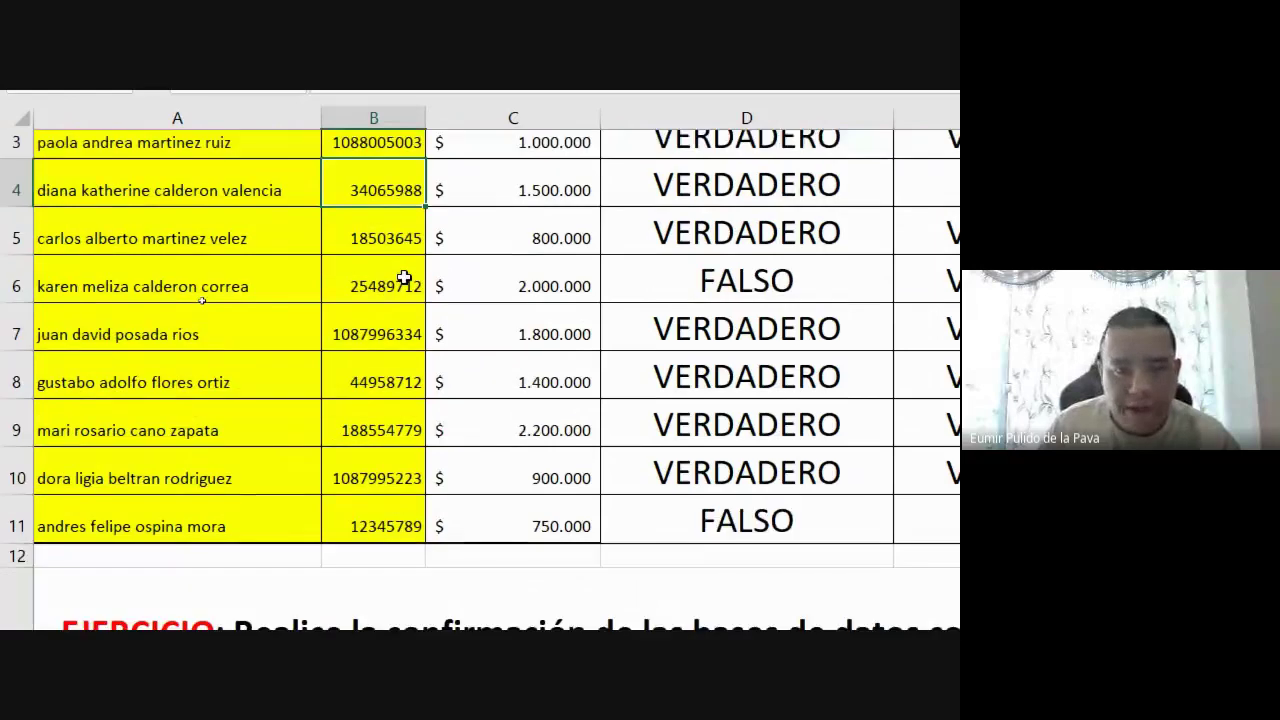
pyautogui.scroll(2, 91, 486)
pyautogui.click(89, 488)
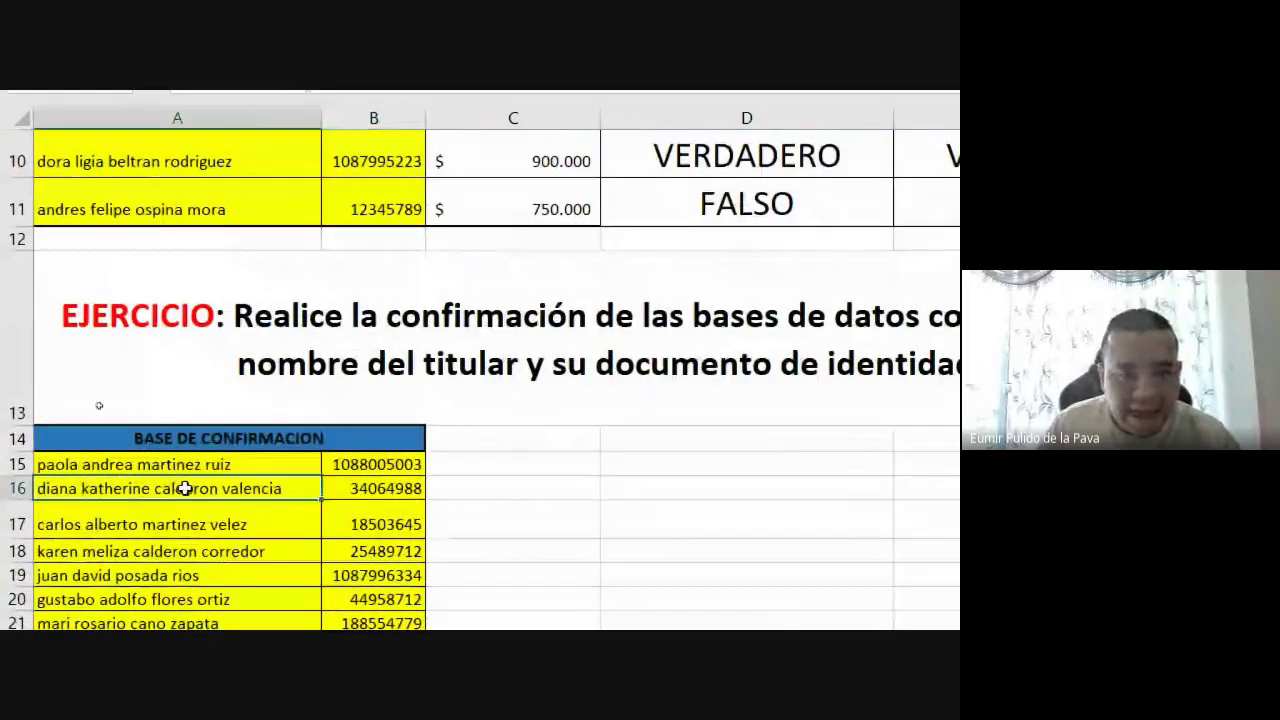
pyautogui.click(382, 492)
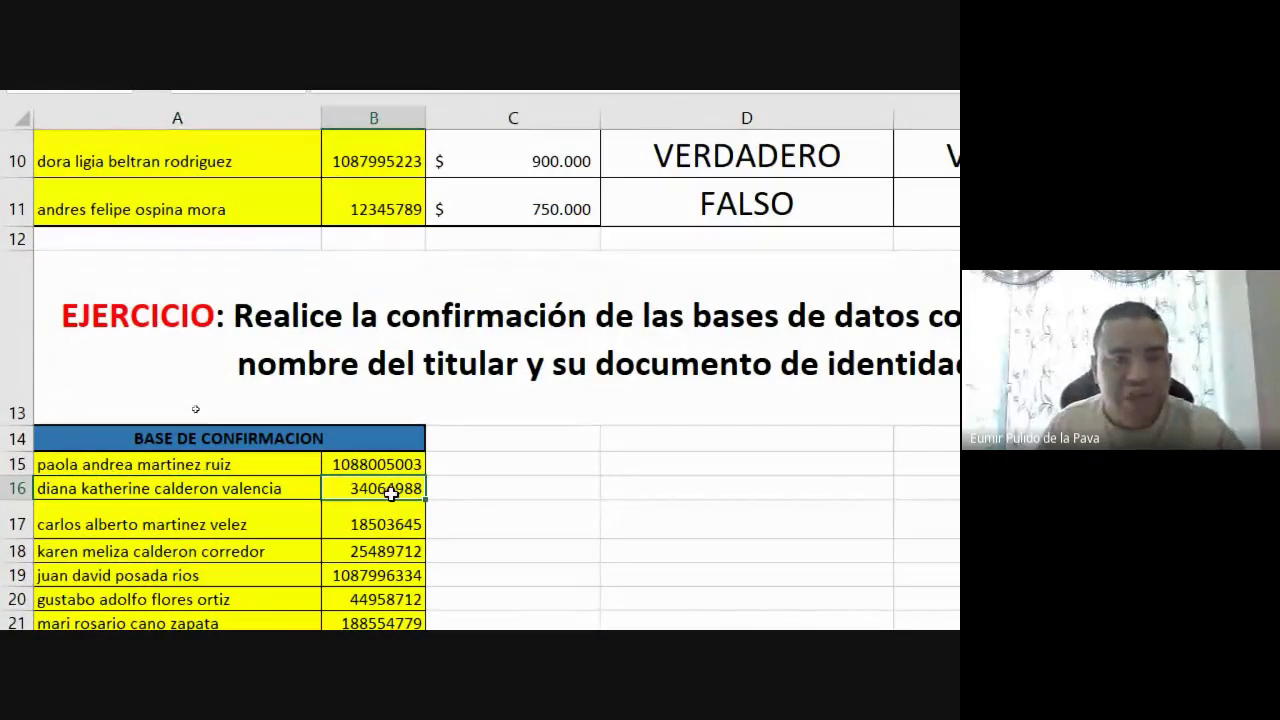
pyautogui.scroll(4, 392, 492)
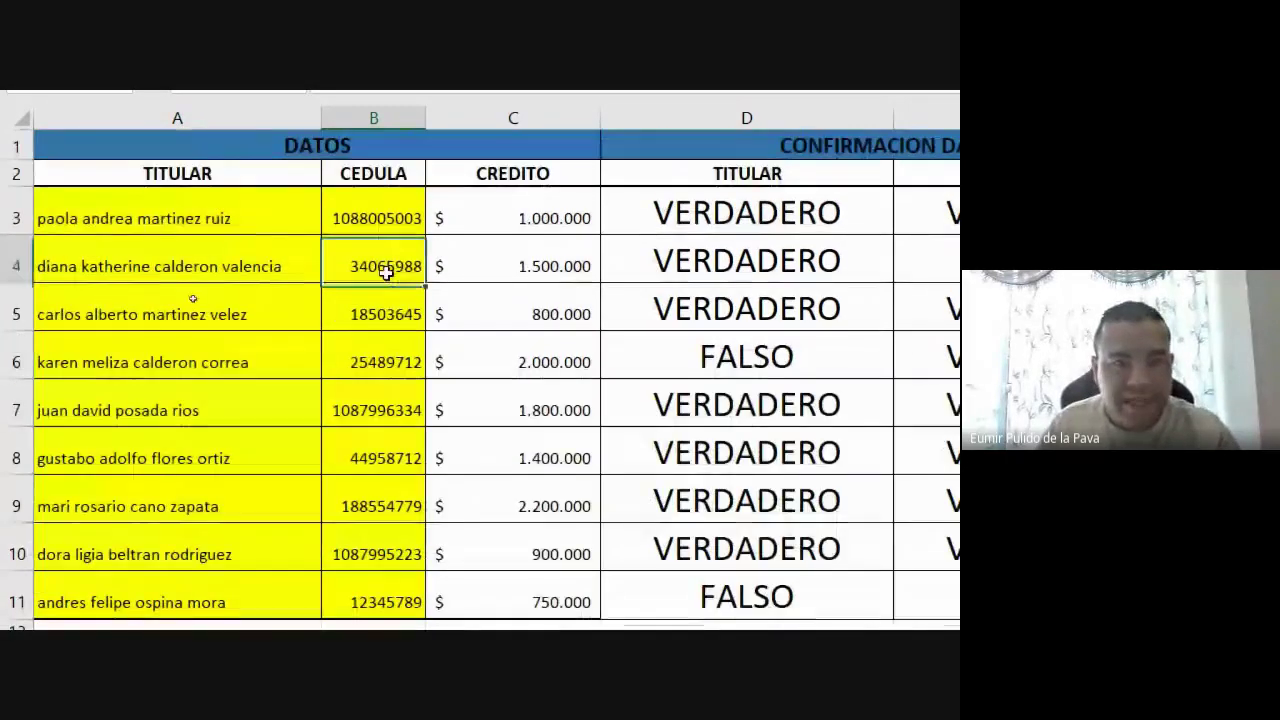
pyautogui.click(386, 268)
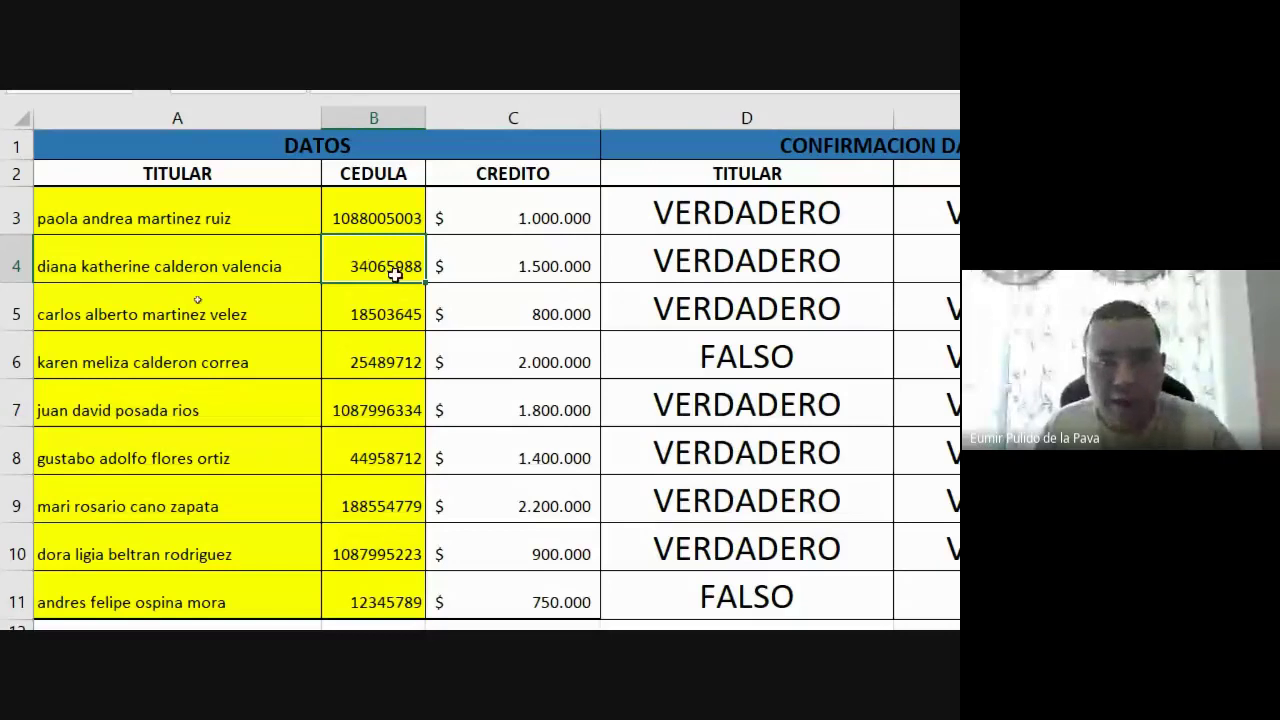
pyautogui.hscroll(3, 574, 266)
pyautogui.click(597, 261)
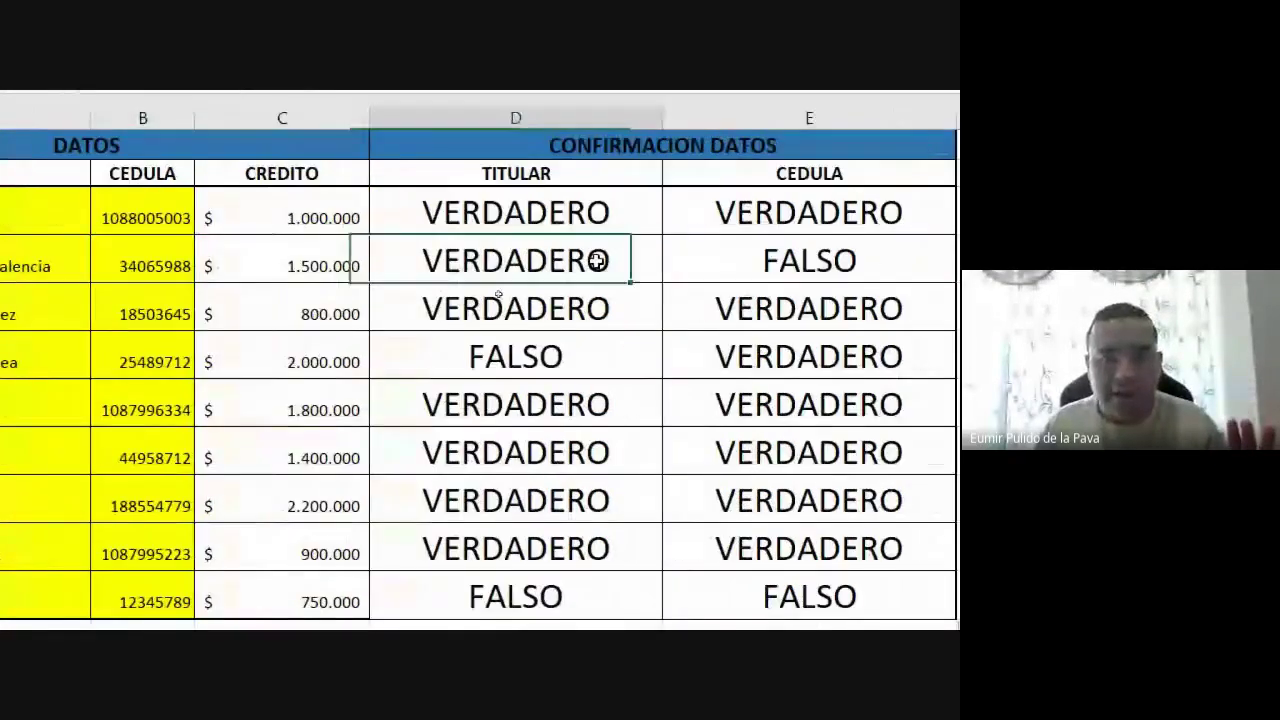
pyautogui.moveTo(597, 261); pyautogui.dragTo(779, 262)
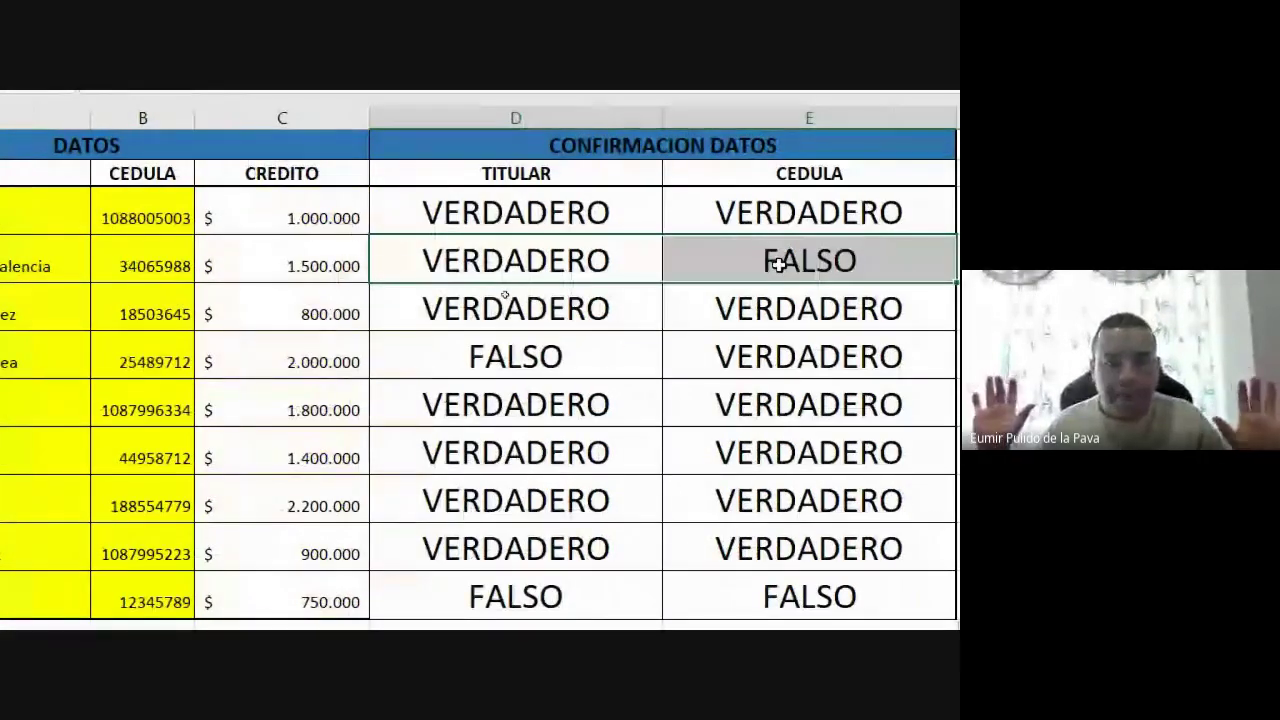
pyautogui.click(570, 357)
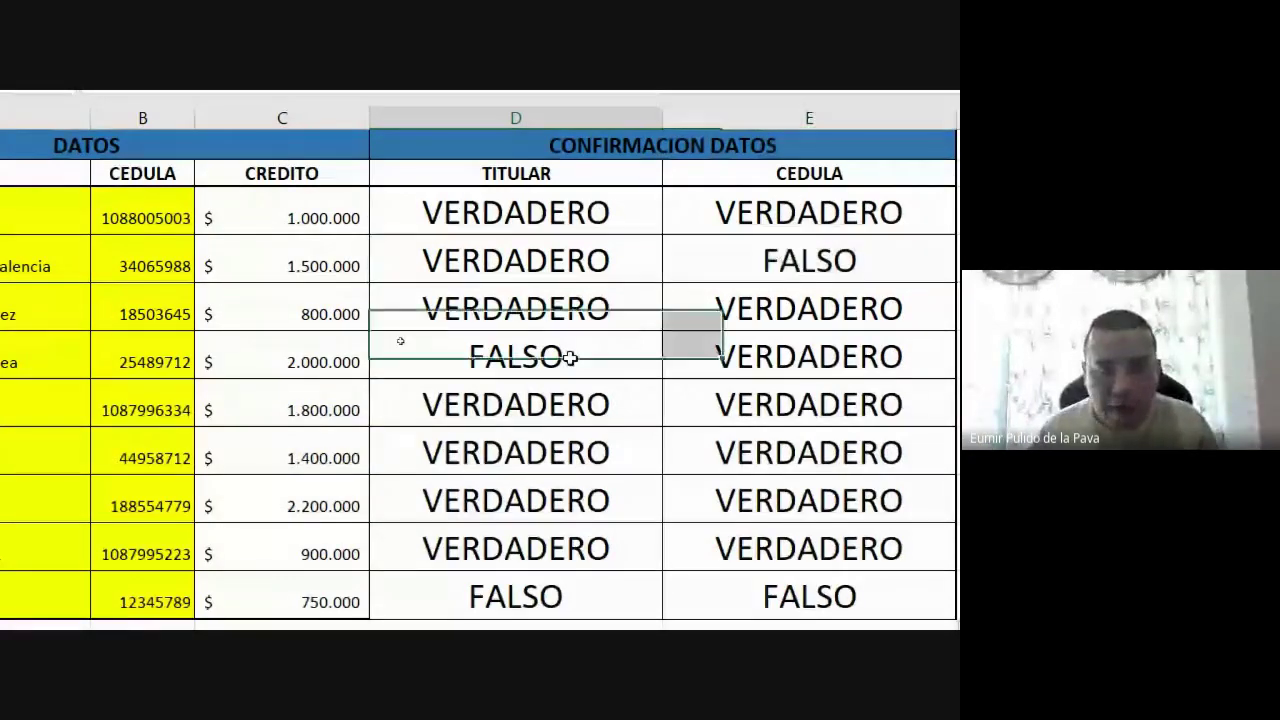
pyautogui.hscroll(-3, 180, 360)
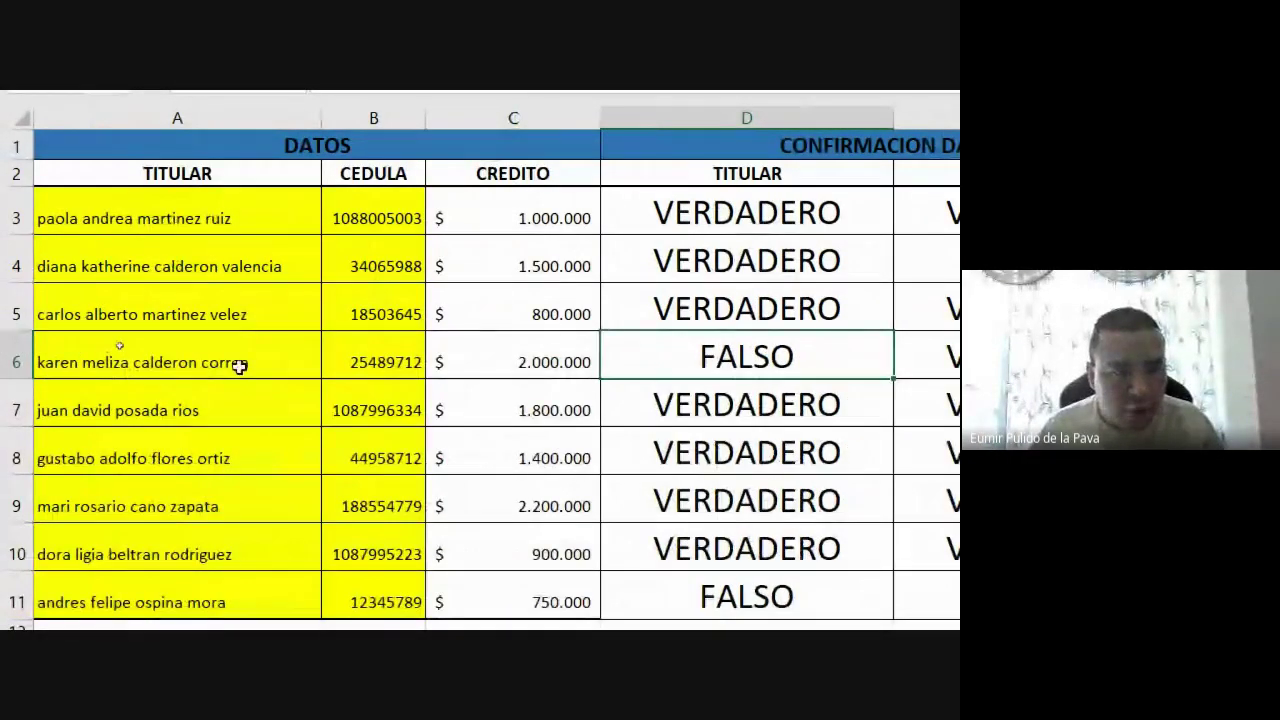
pyautogui.scroll(-4, 217, 434)
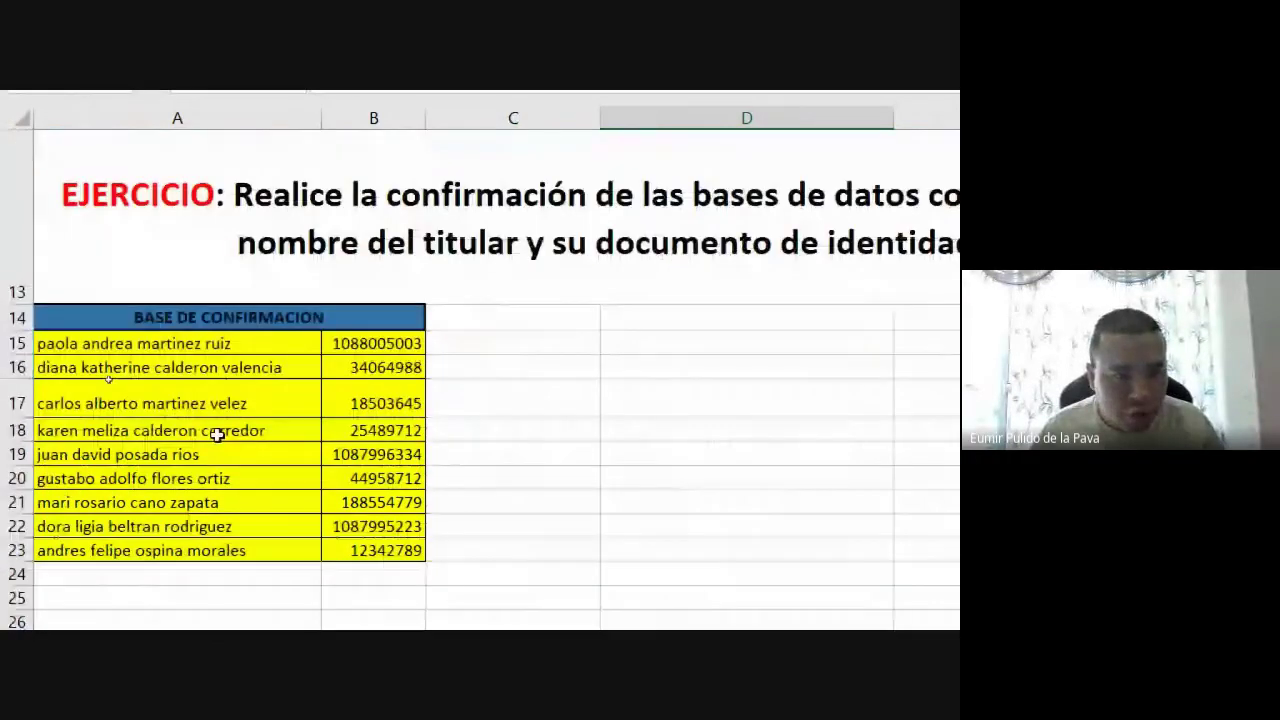
pyautogui.click(166, 436)
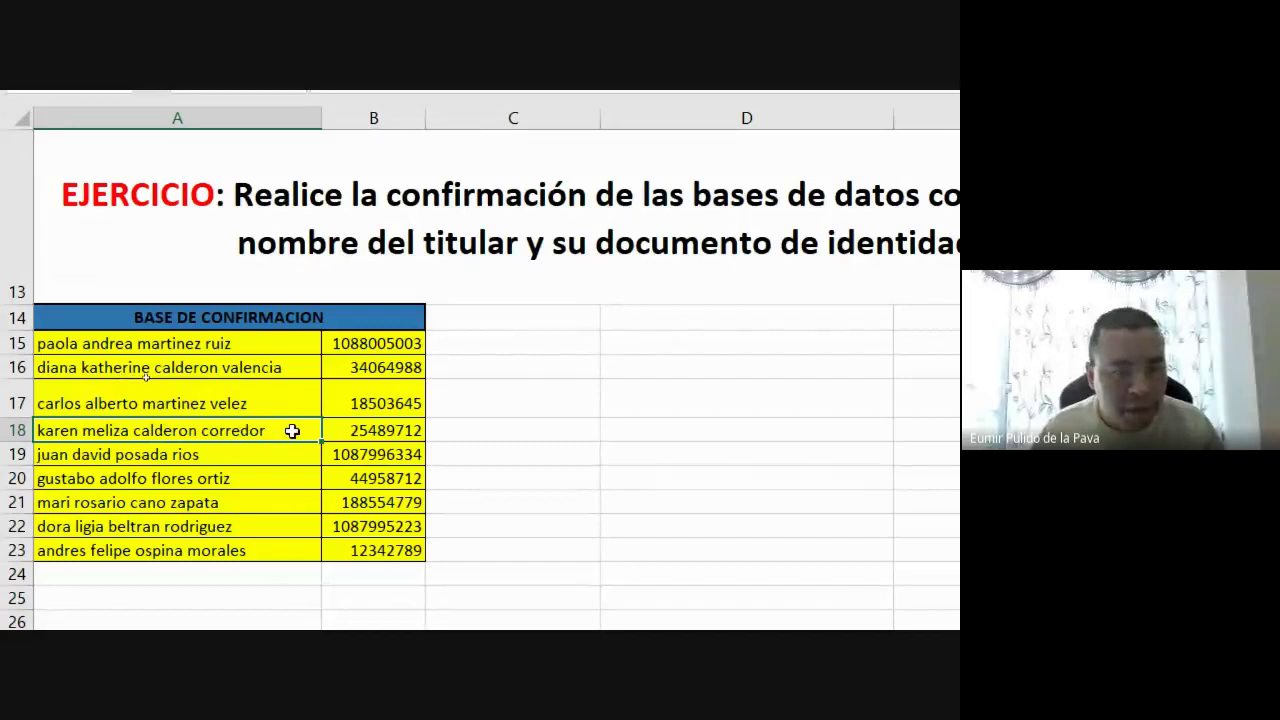
pyautogui.scroll(4, 292, 431)
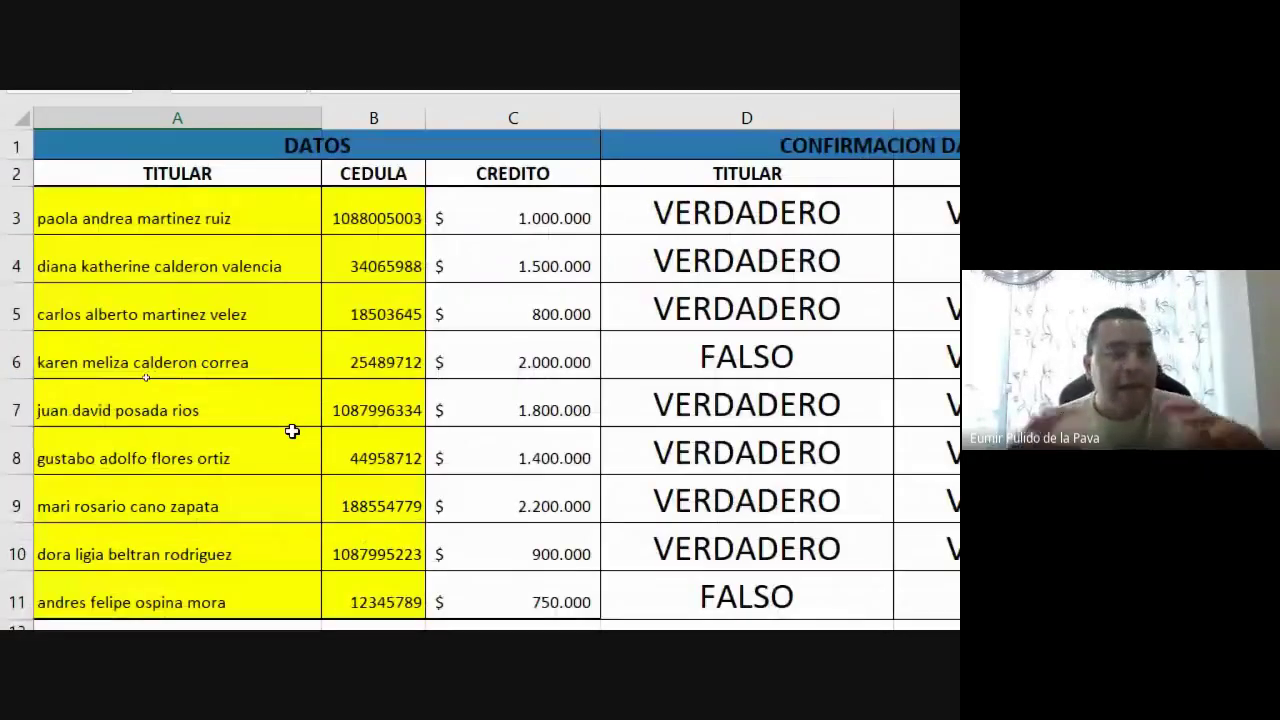
pyautogui.click(288, 352)
pyautogui.scroll(-1, 323, 600)
pyautogui.scroll(-3, 134, 491)
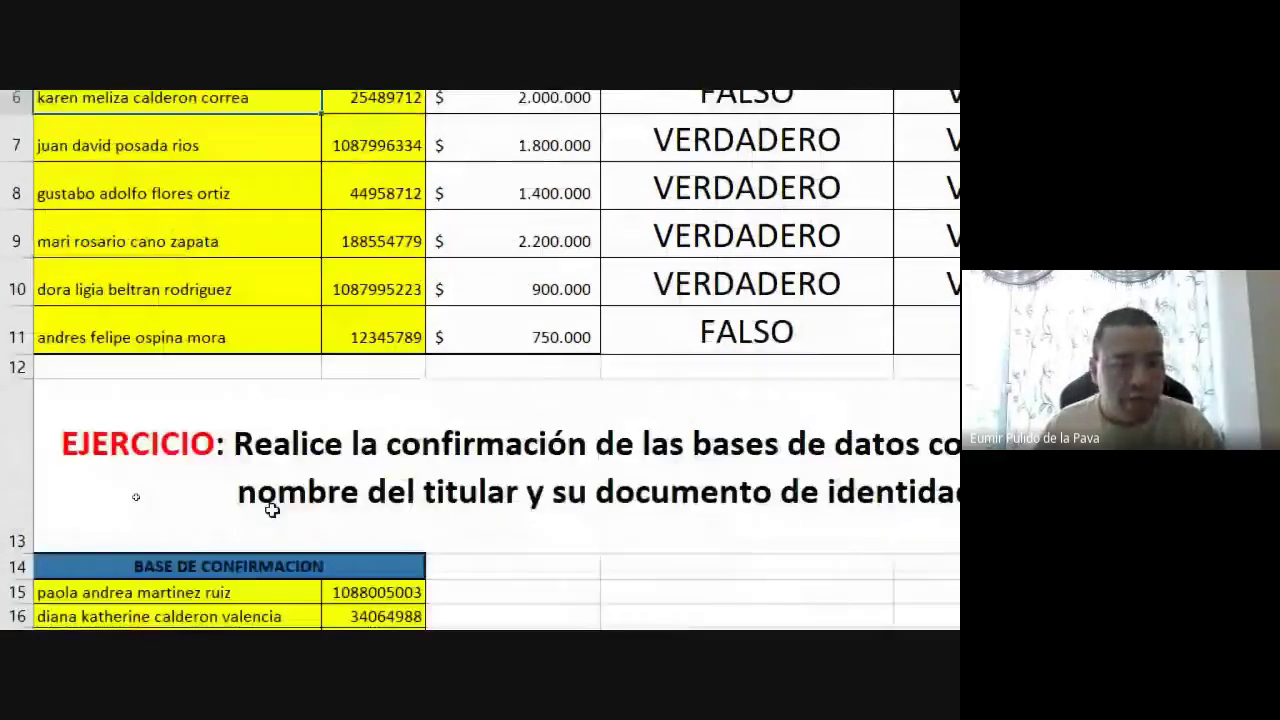
pyautogui.scroll(2, 240, 134)
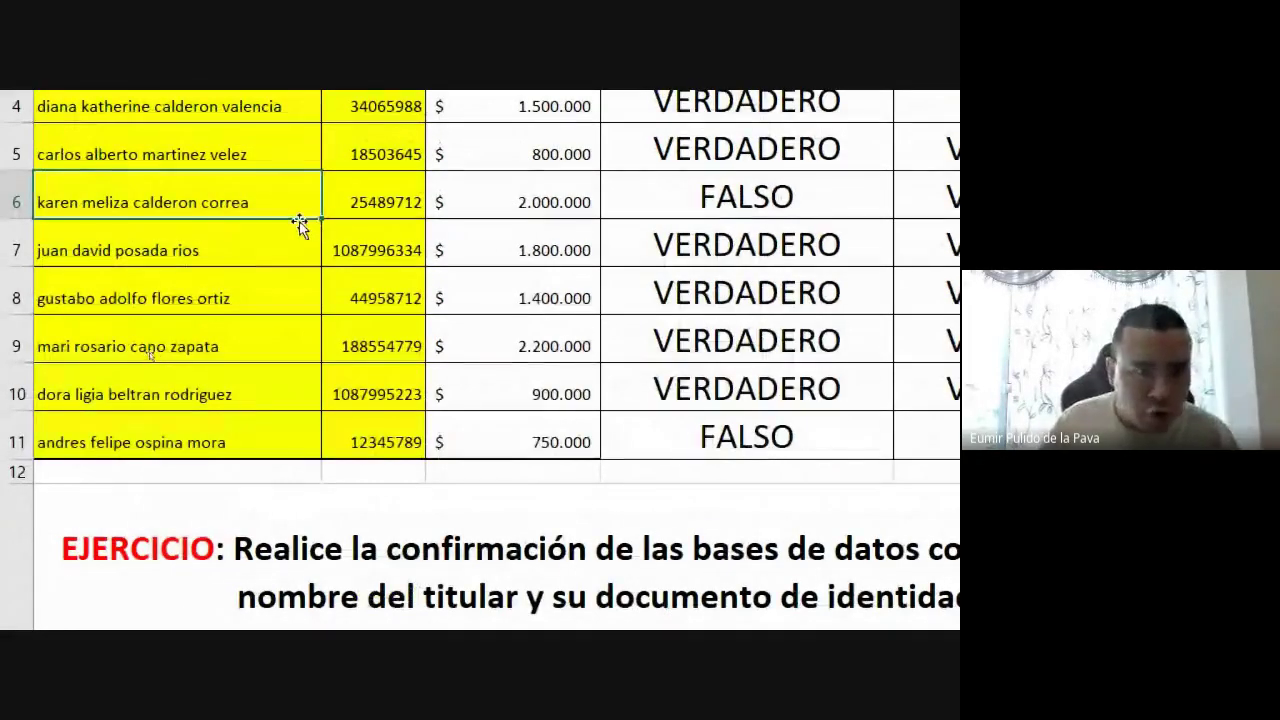
pyautogui.scroll(-3, 288, 547)
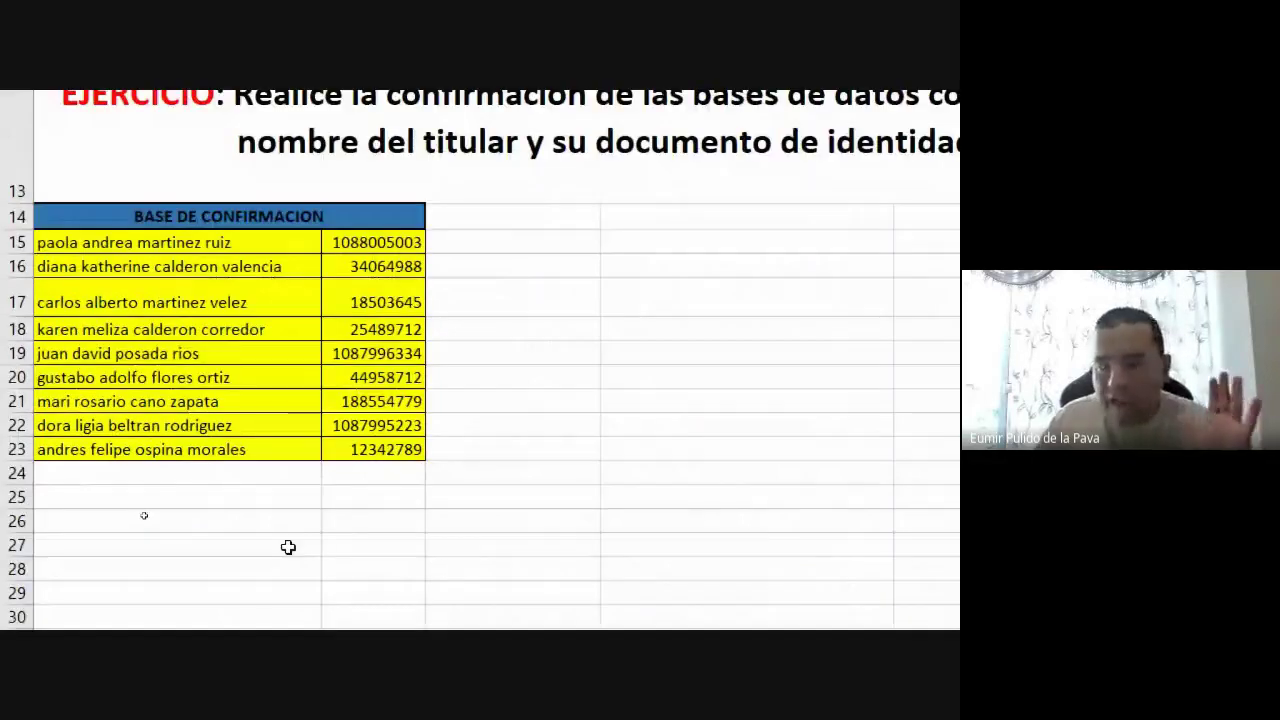
pyautogui.scroll(-1, 288, 547)
pyautogui.click(299, 272)
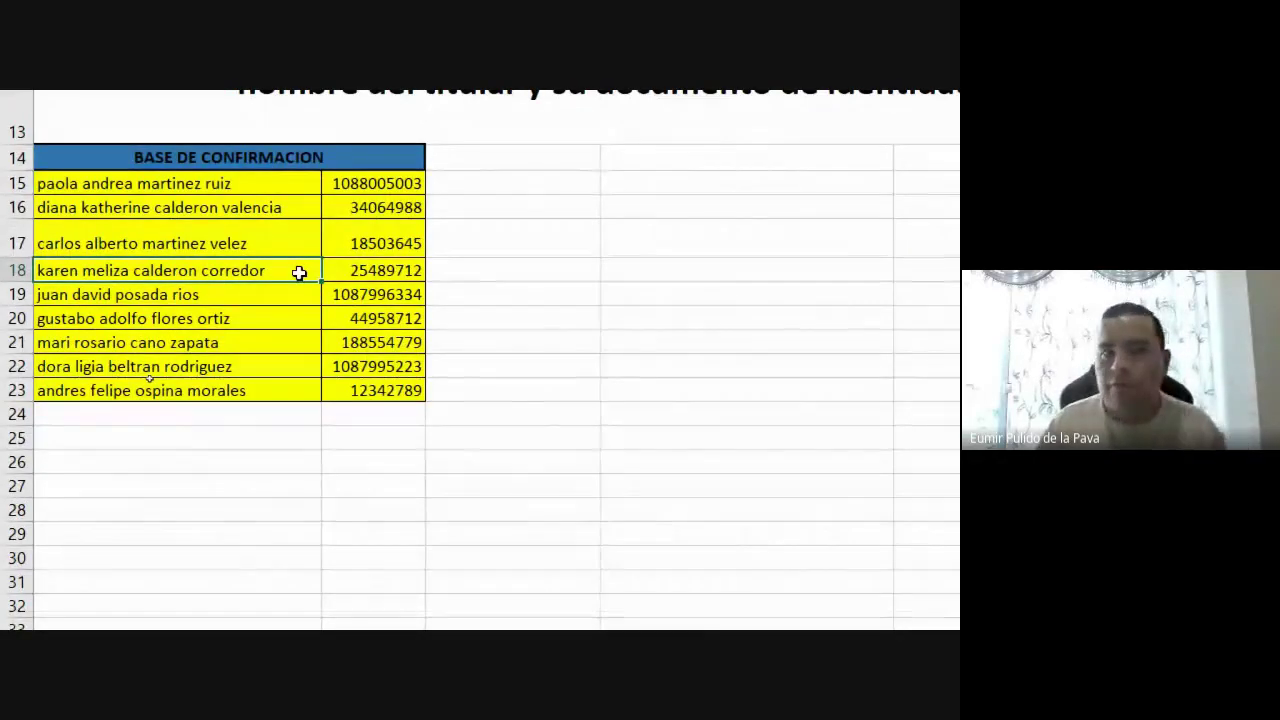
pyautogui.click(336, 271)
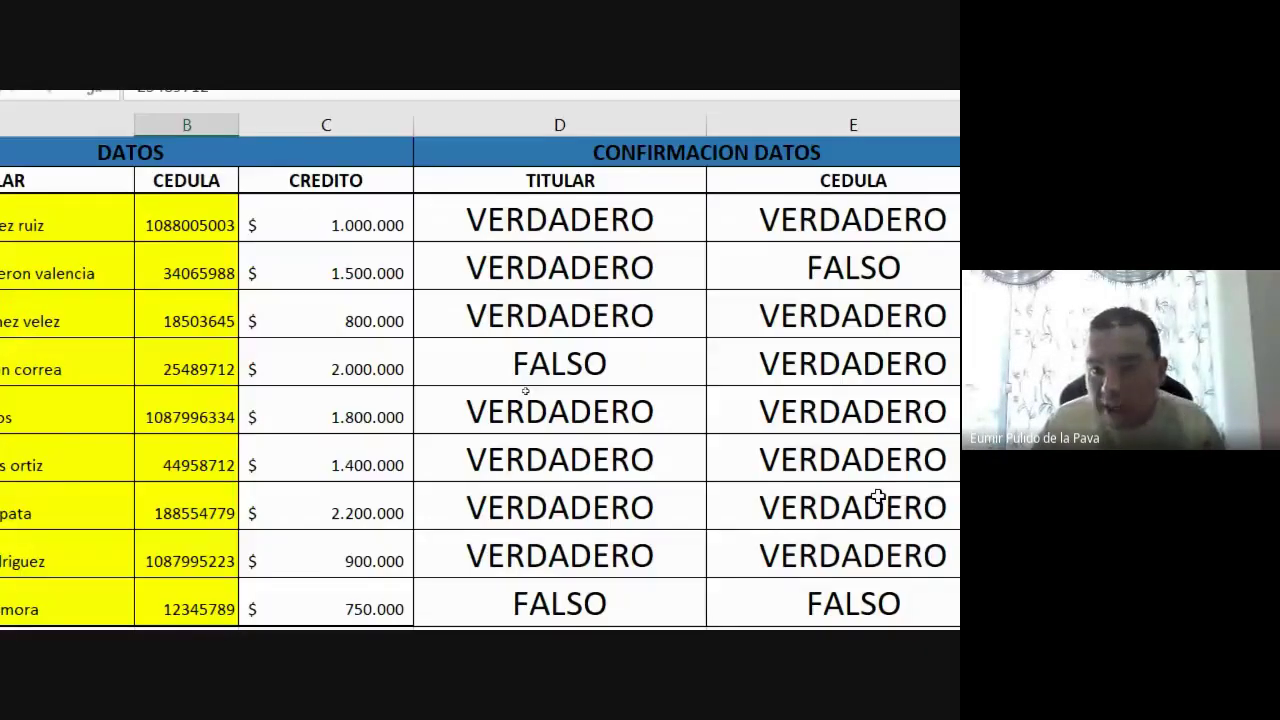
pyautogui.click(166, 360)
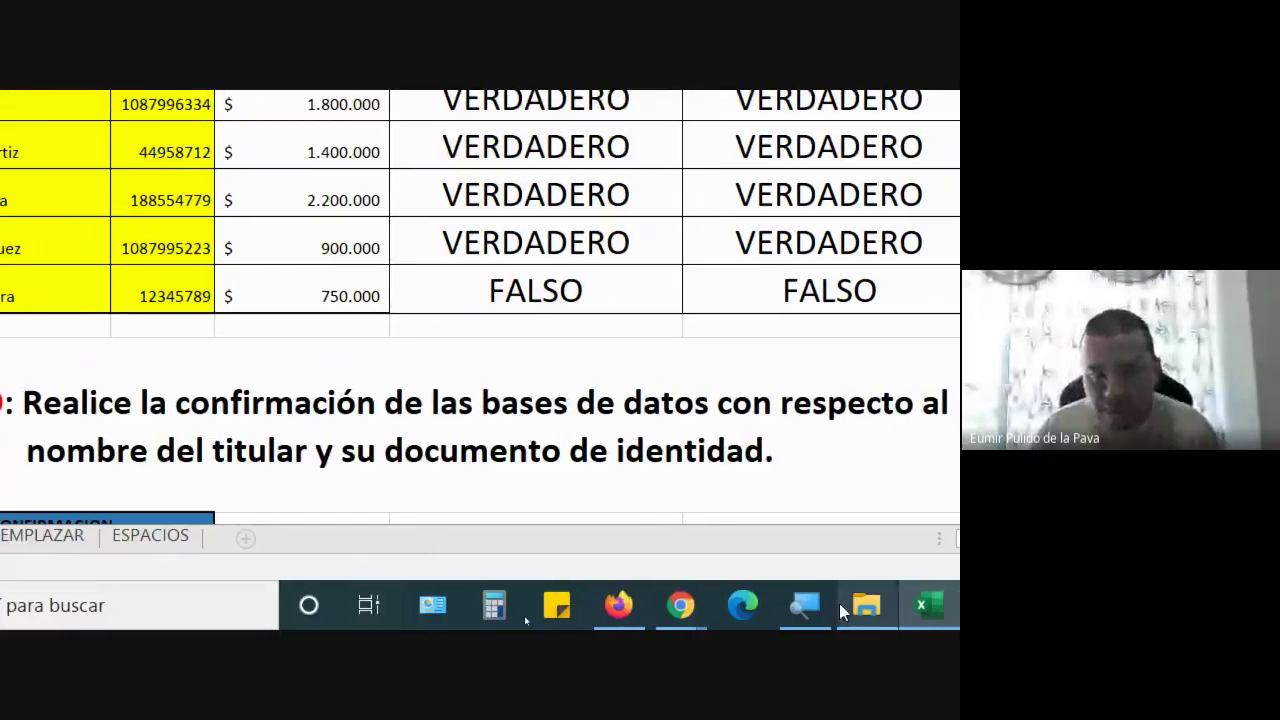
pyautogui.click(830, 604)
pyautogui.click(425, 353)
pyautogui.click(446, 617)
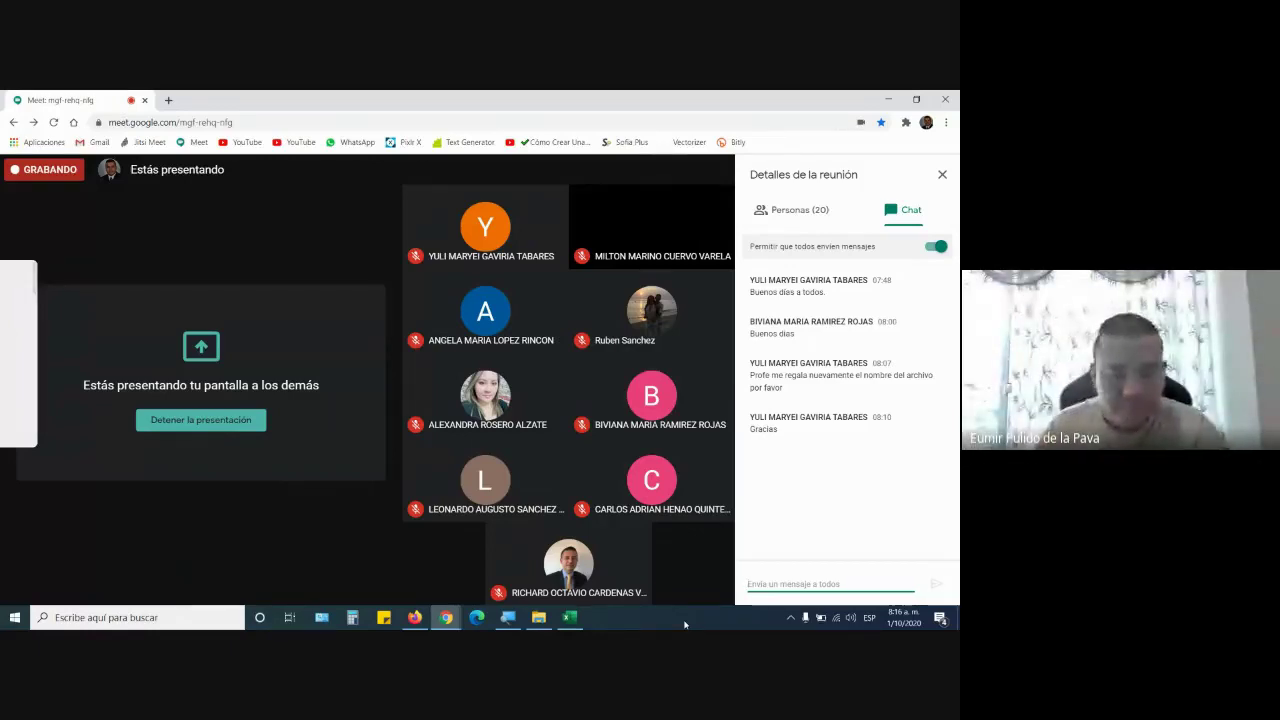
pyautogui.moveTo(570, 617)
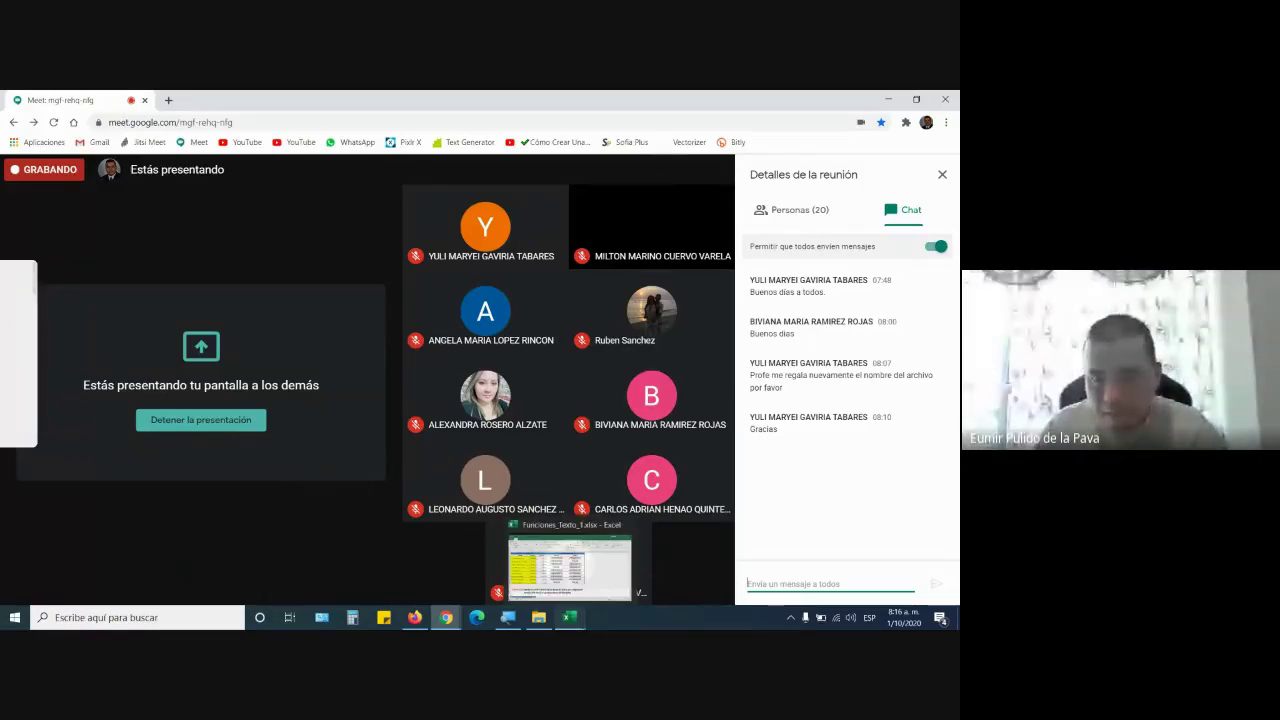
pyautogui.click(570, 567)
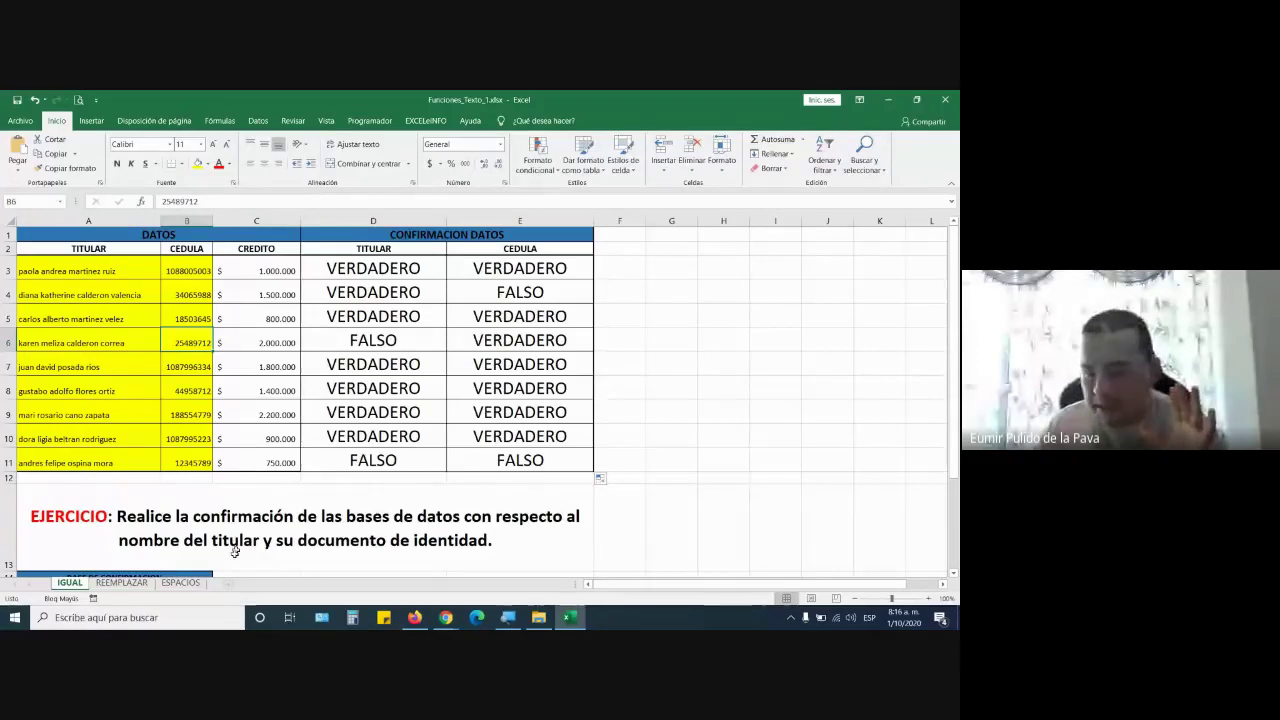
# Zoom the screen in with the Magnifier
pyautogui.click(507, 617)
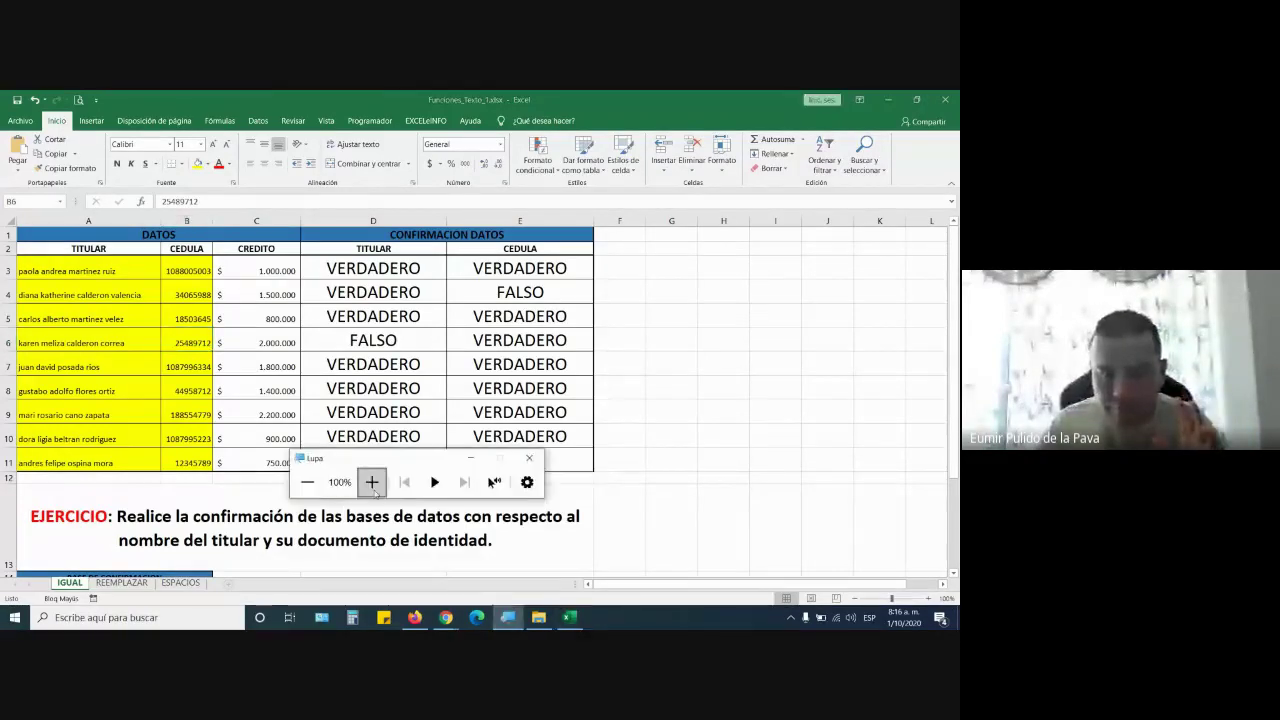
pyautogui.click(370, 479)
pyautogui.click(370, 479)
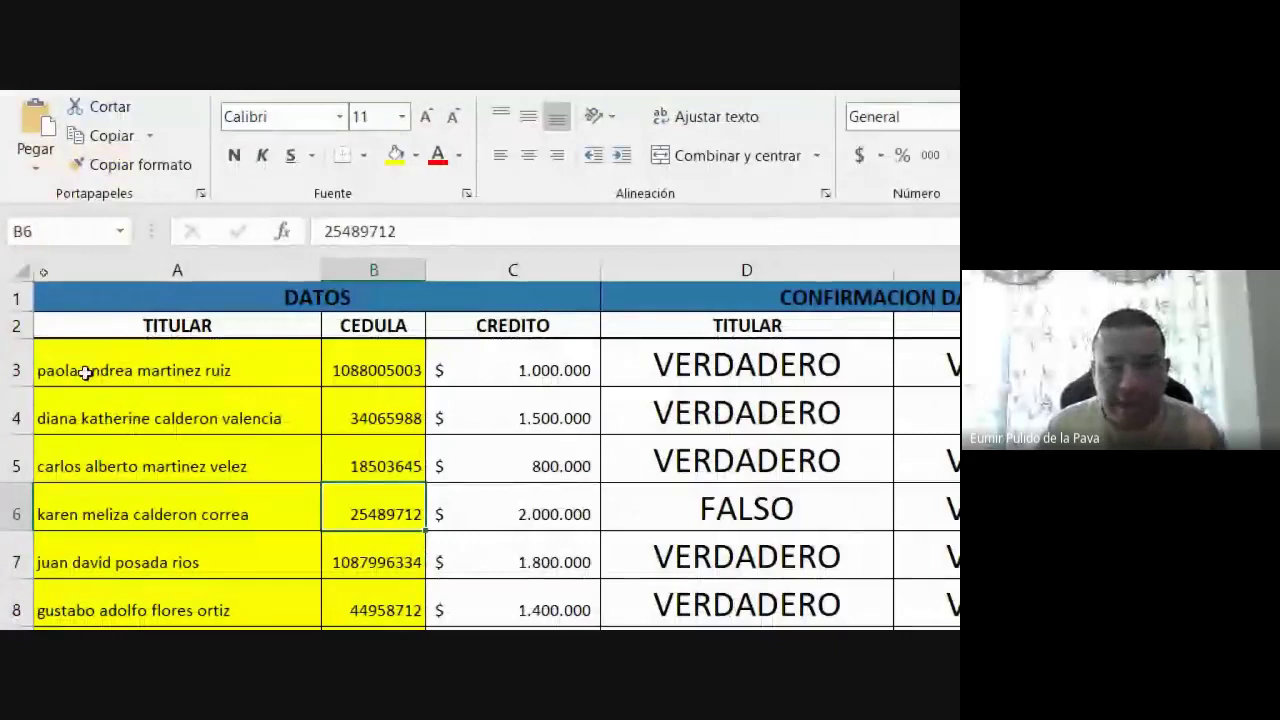
# Add a space after 'ruiz' in A3 so D3's =IGUAL(A3;A15) returns FALSO
pyautogui.click(710, 350)
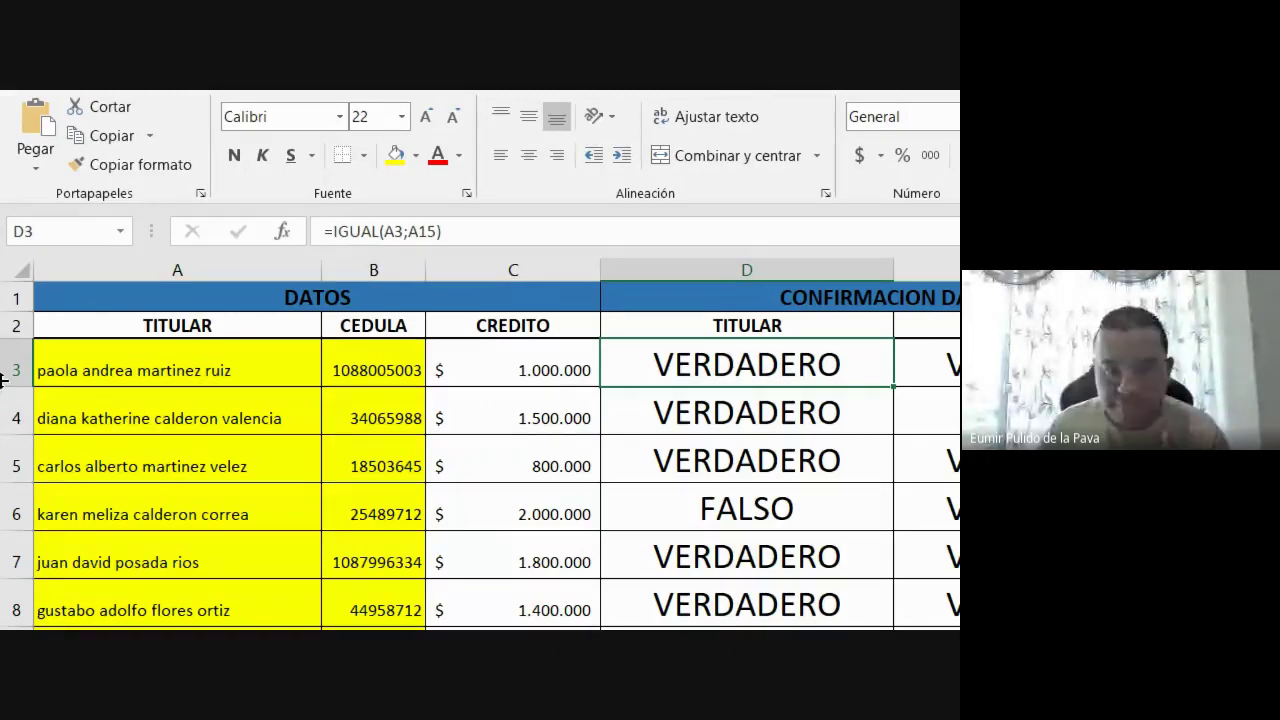
pyautogui.click(270, 373)
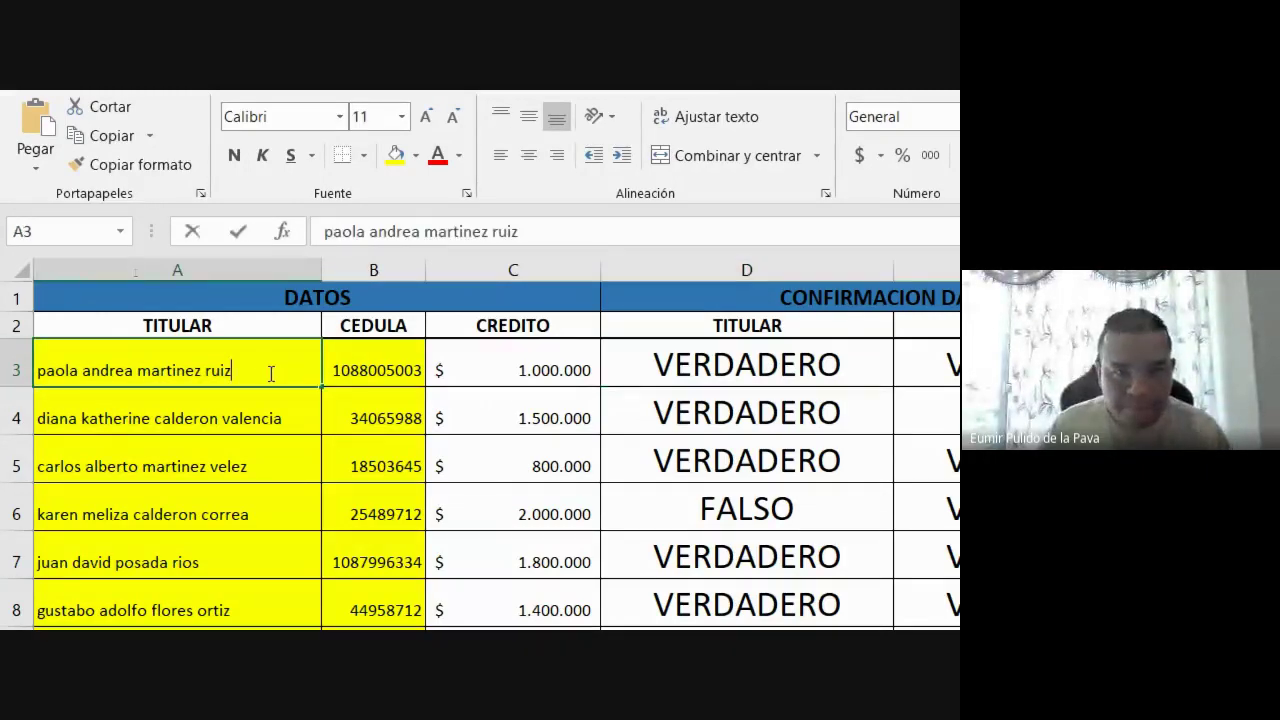
pyautogui.doubleClick(270, 373)
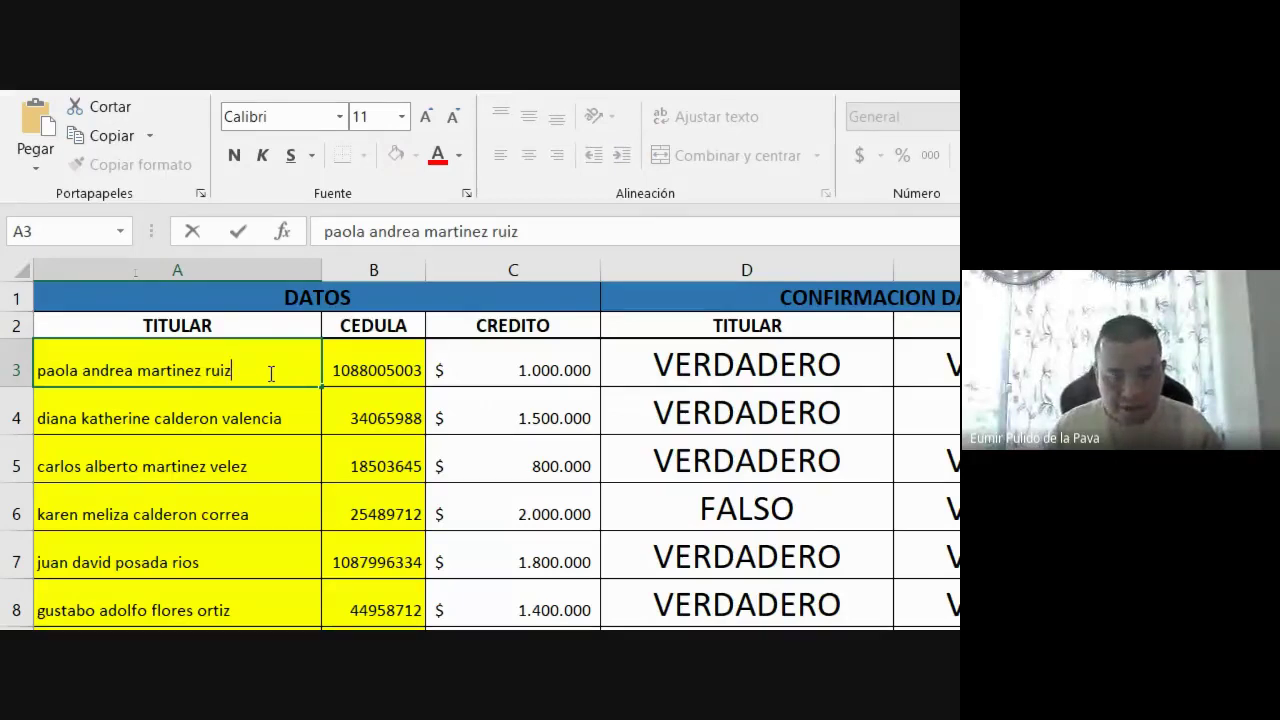
pyautogui.press('Return')
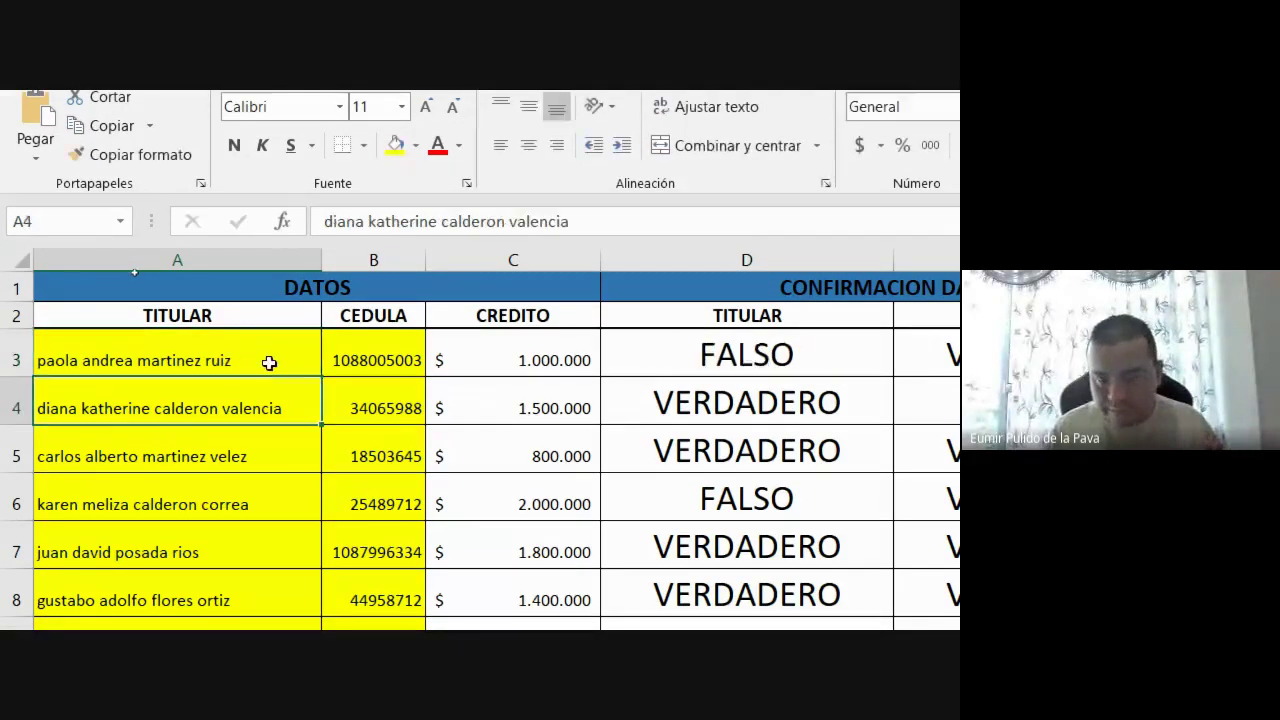
pyautogui.click(737, 355)
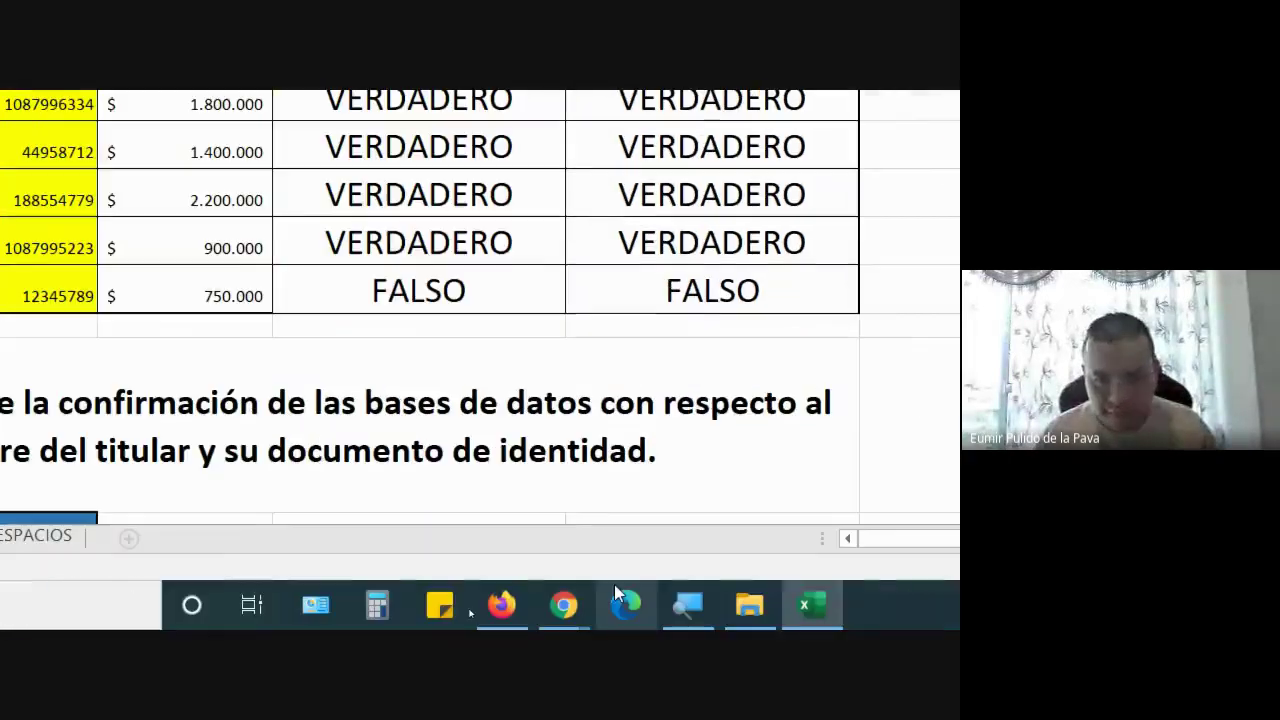
pyautogui.click(688, 604)
pyautogui.click(286, 334)
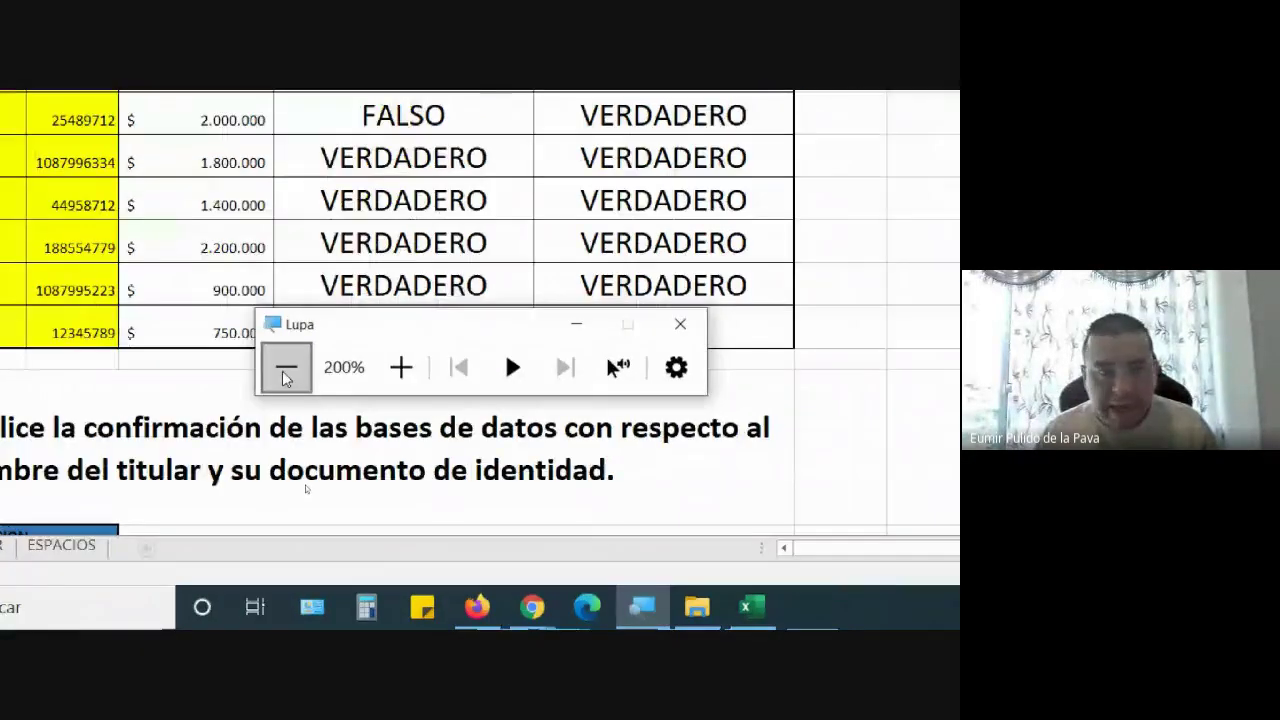
pyautogui.click(286, 377)
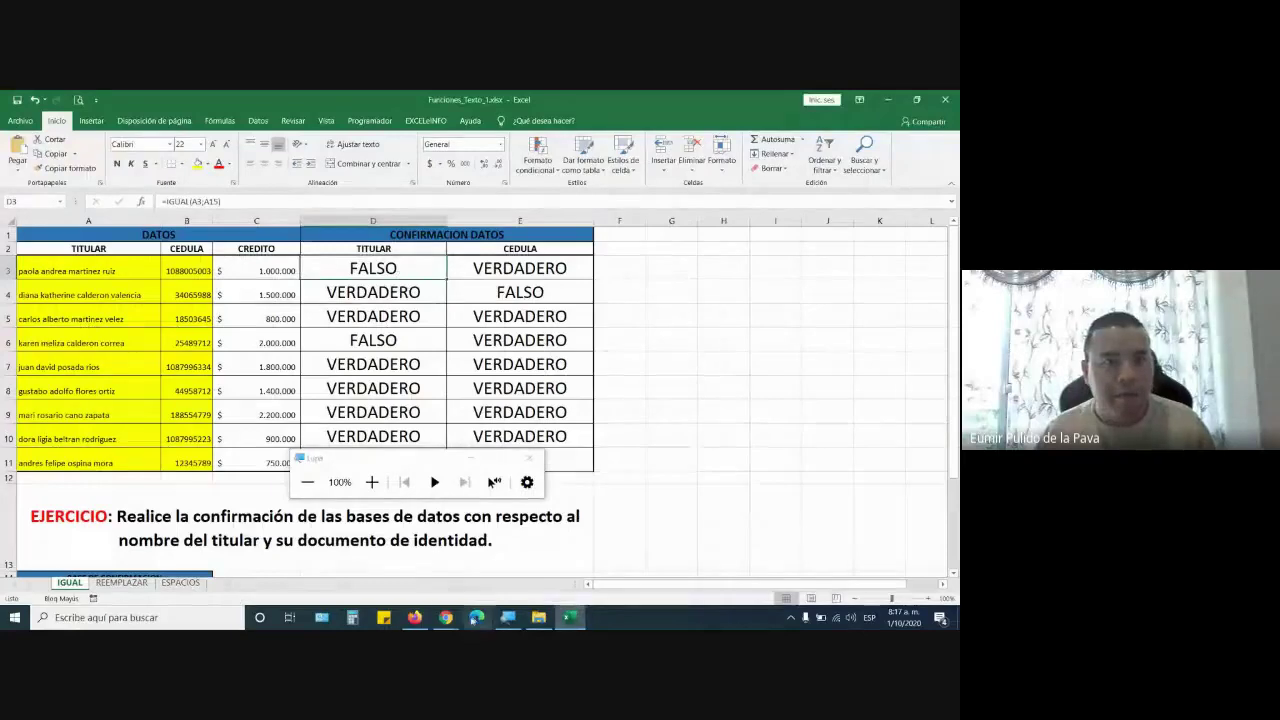
pyautogui.moveTo(448, 618)
pyautogui.click(400, 562)
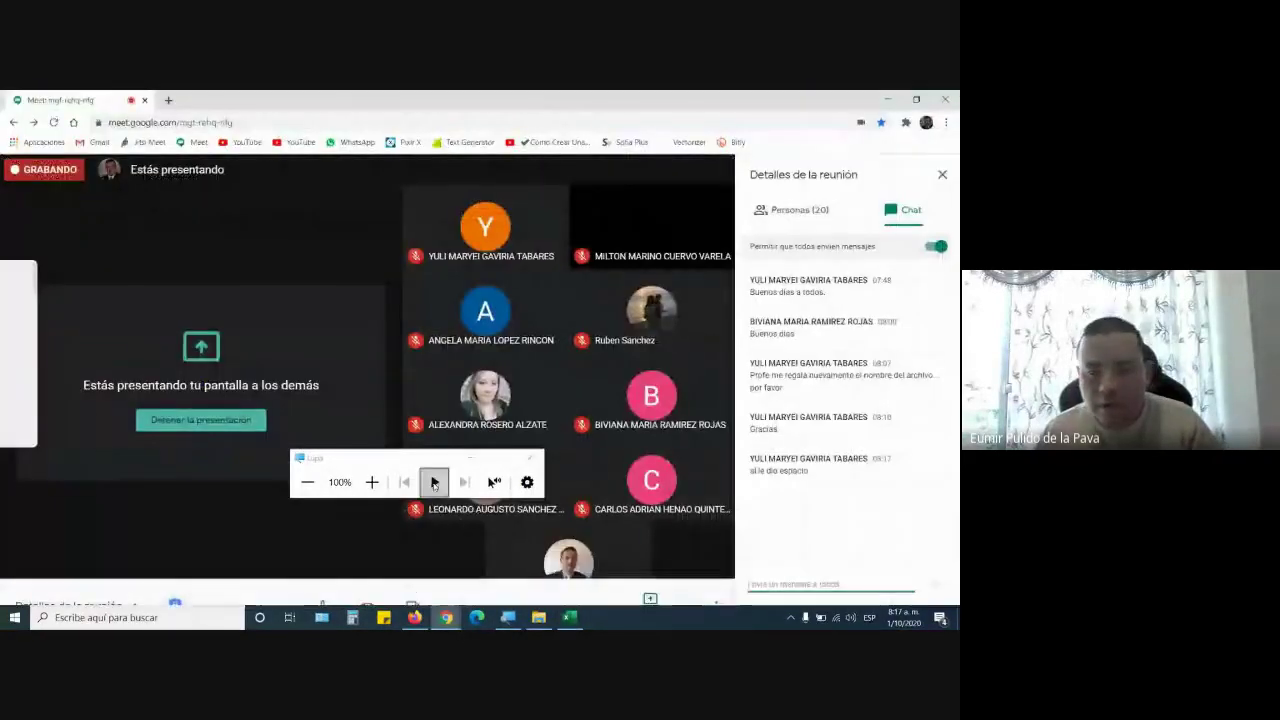
pyautogui.click(530, 457)
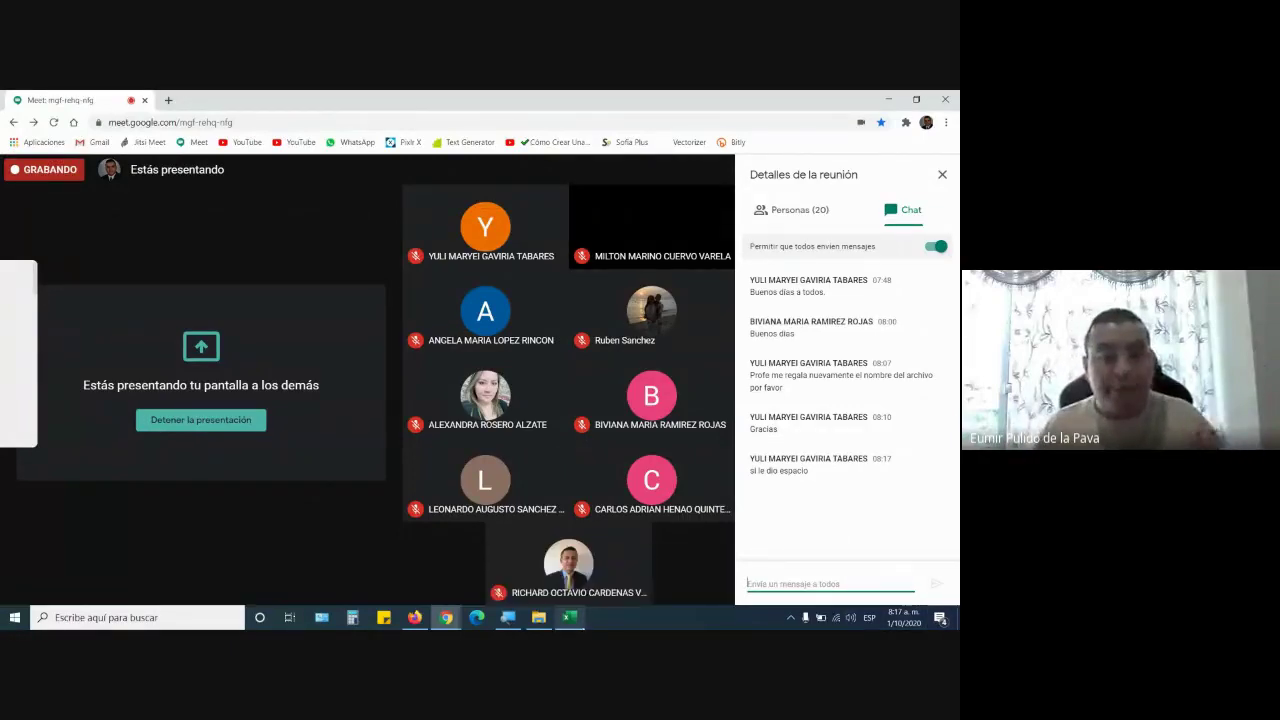
pyautogui.click(574, 620)
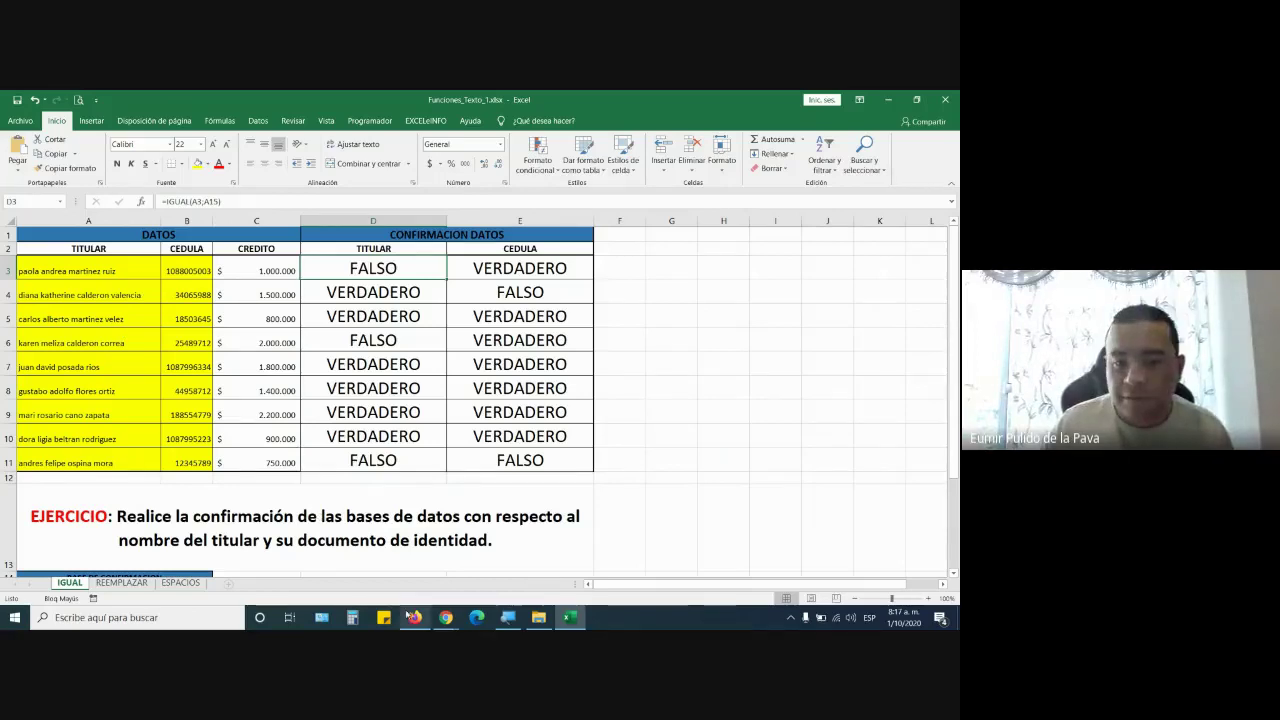
pyautogui.click(508, 617)
pyautogui.click(372, 482)
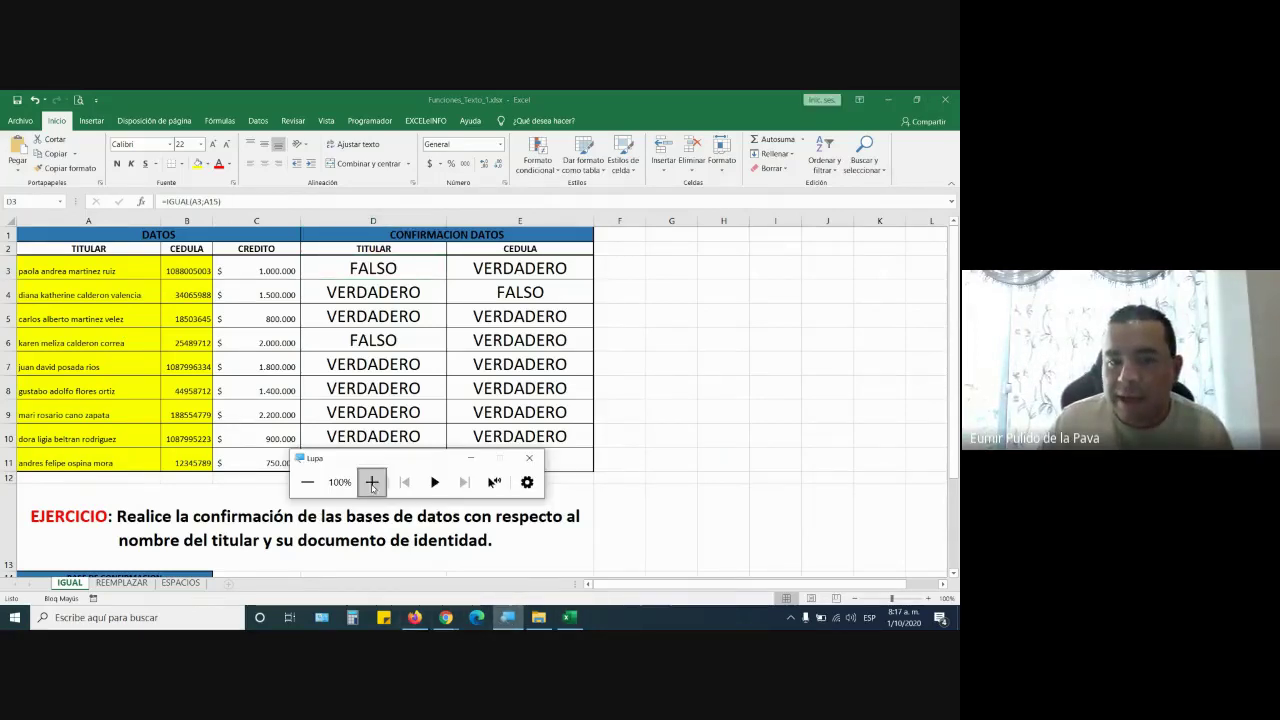
pyautogui.click(562, 436)
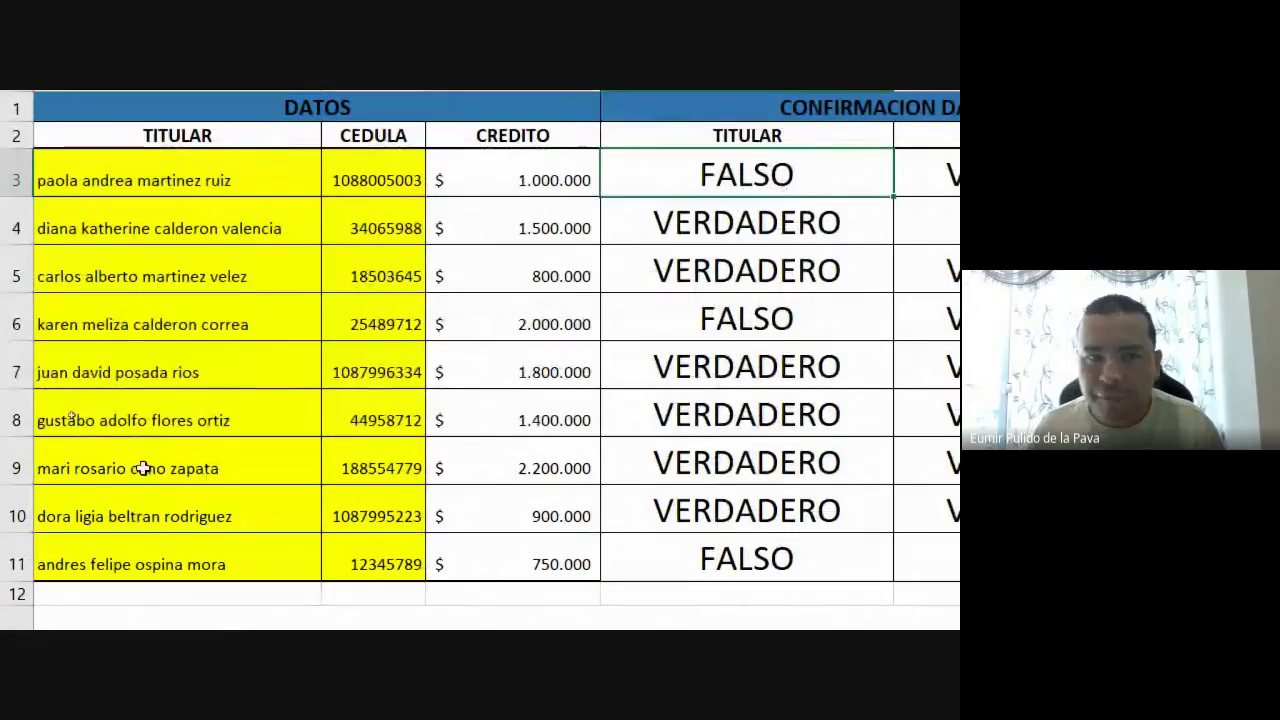
pyautogui.scroll(-3, 170, 490)
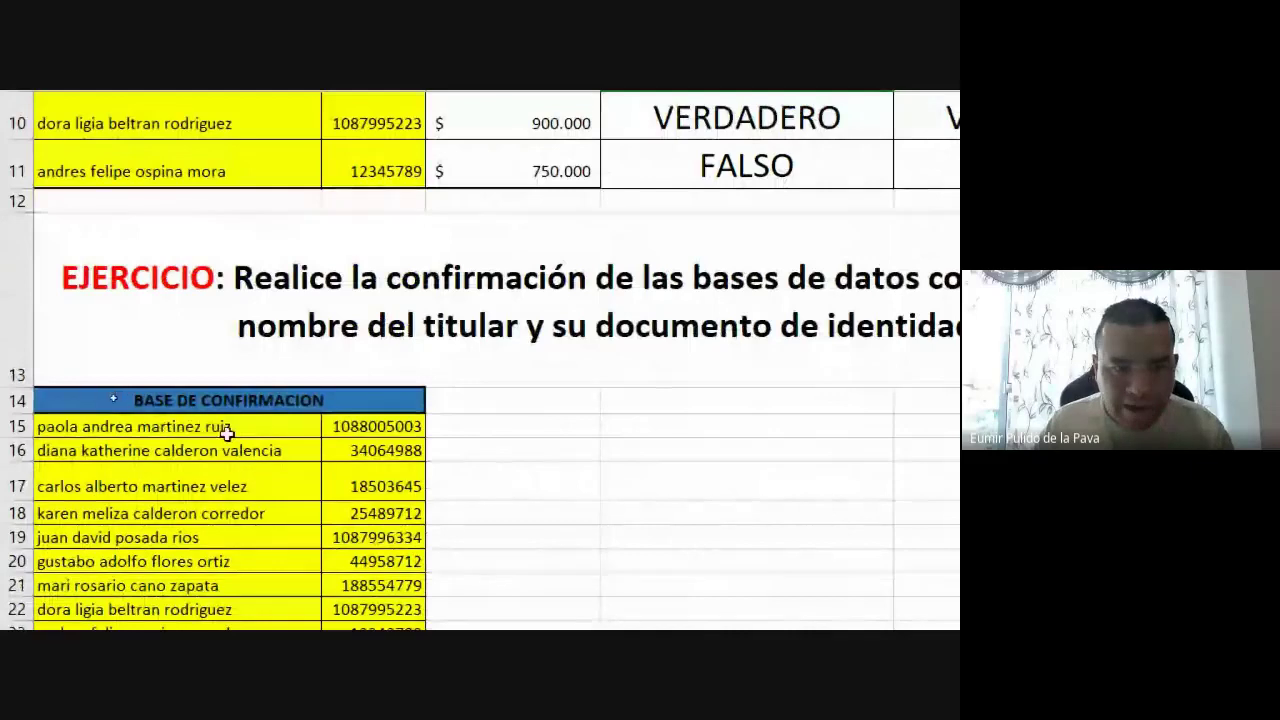
pyautogui.scroll(3, 261, 422)
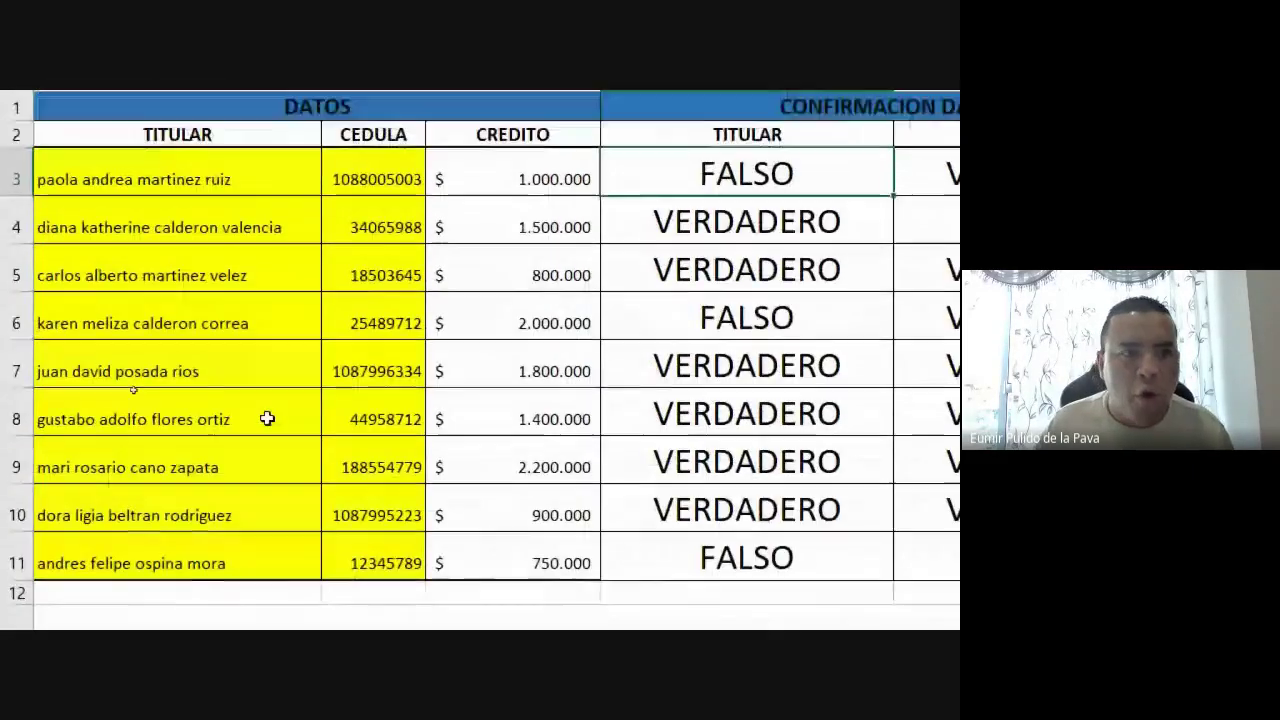
pyautogui.scroll(-2, 267, 419)
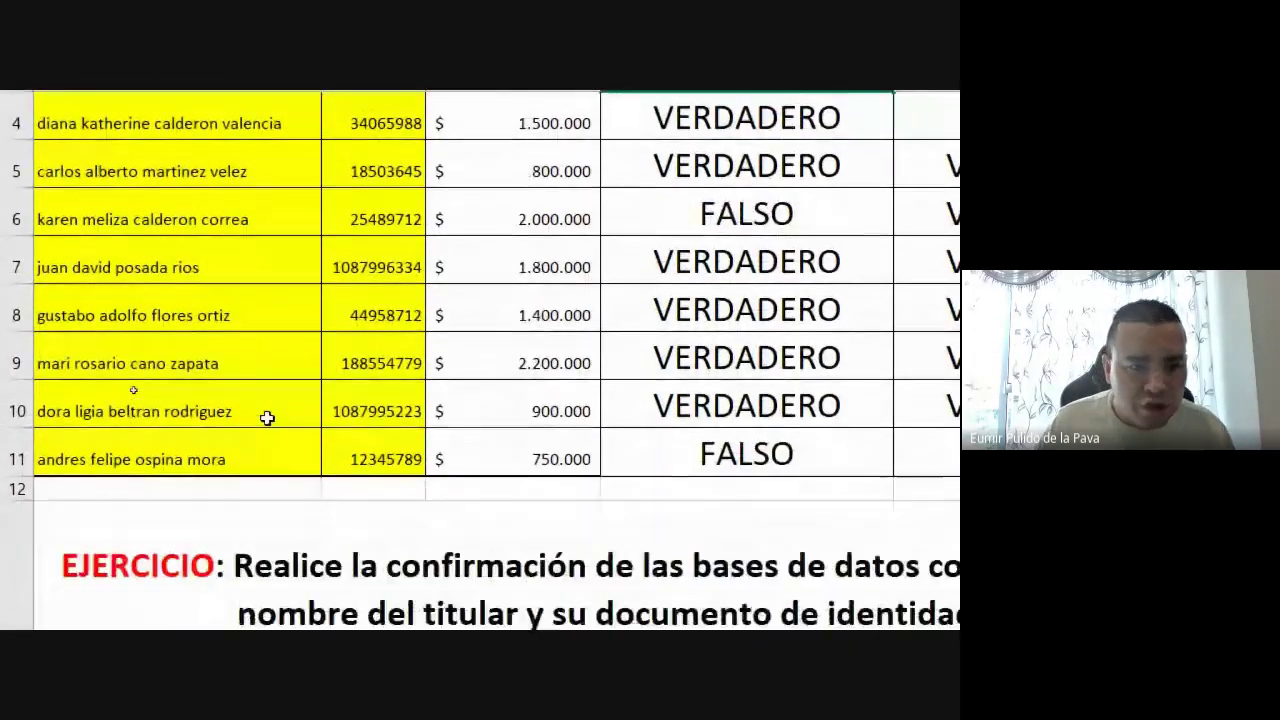
pyautogui.scroll(-1, 278, 417)
pyautogui.scroll(2, 279, 418)
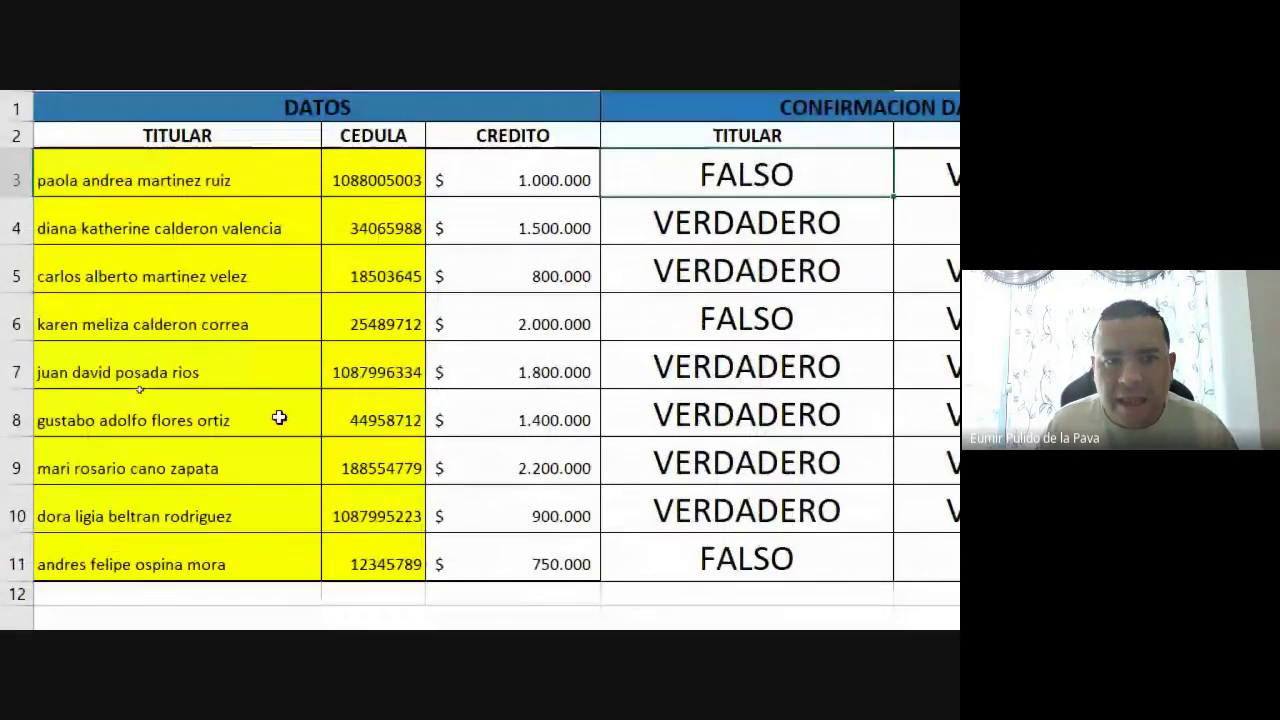
pyautogui.scroll(-2, 279, 418)
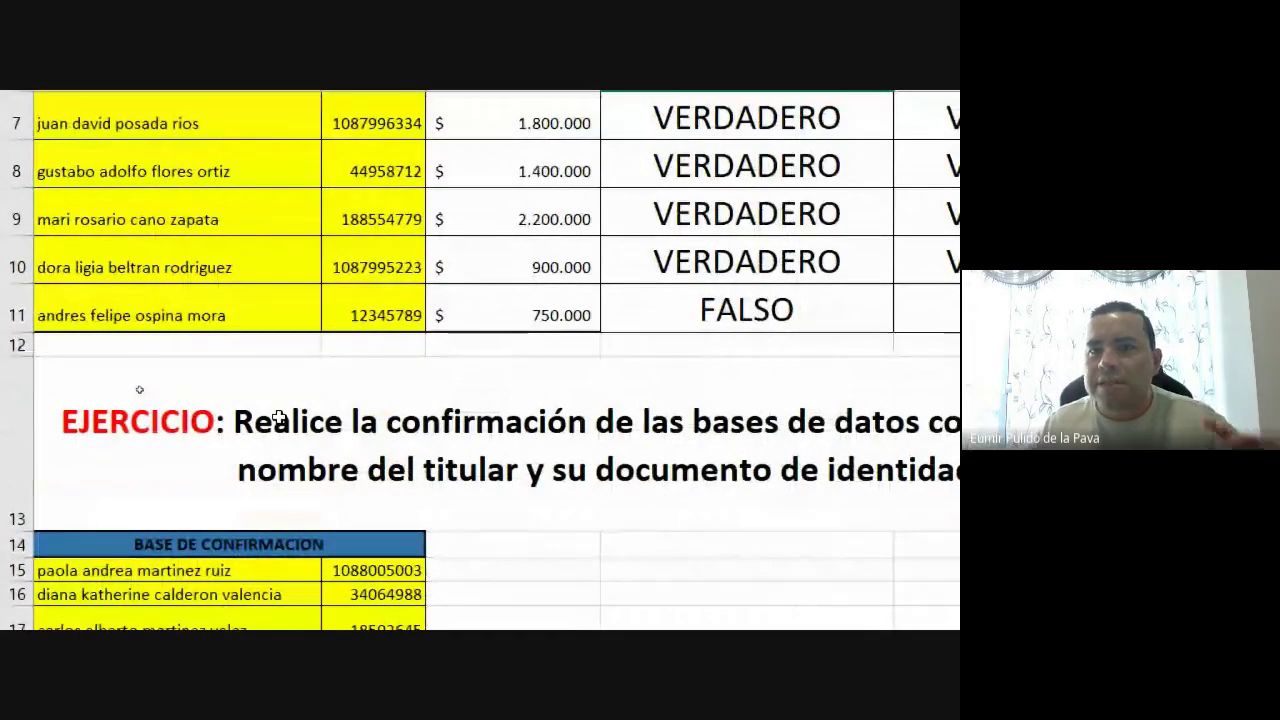
pyautogui.scroll(2, 265, 310)
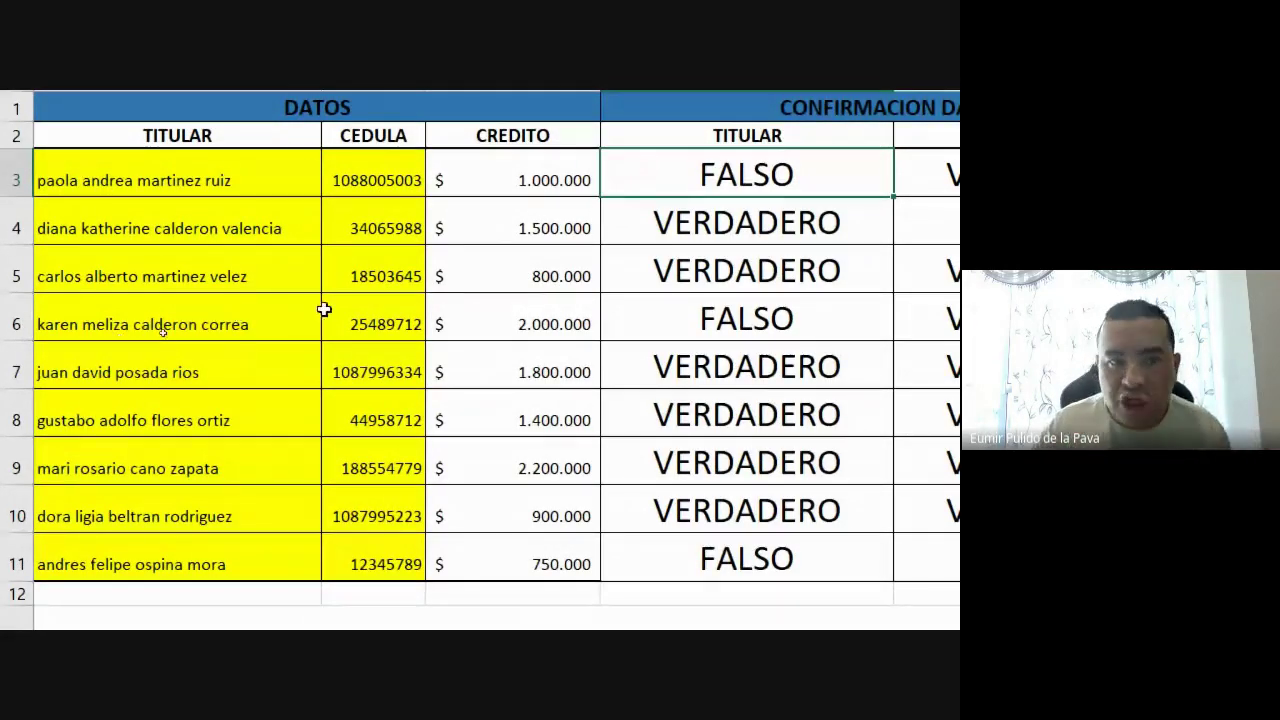
pyautogui.doubleClick(283, 176)
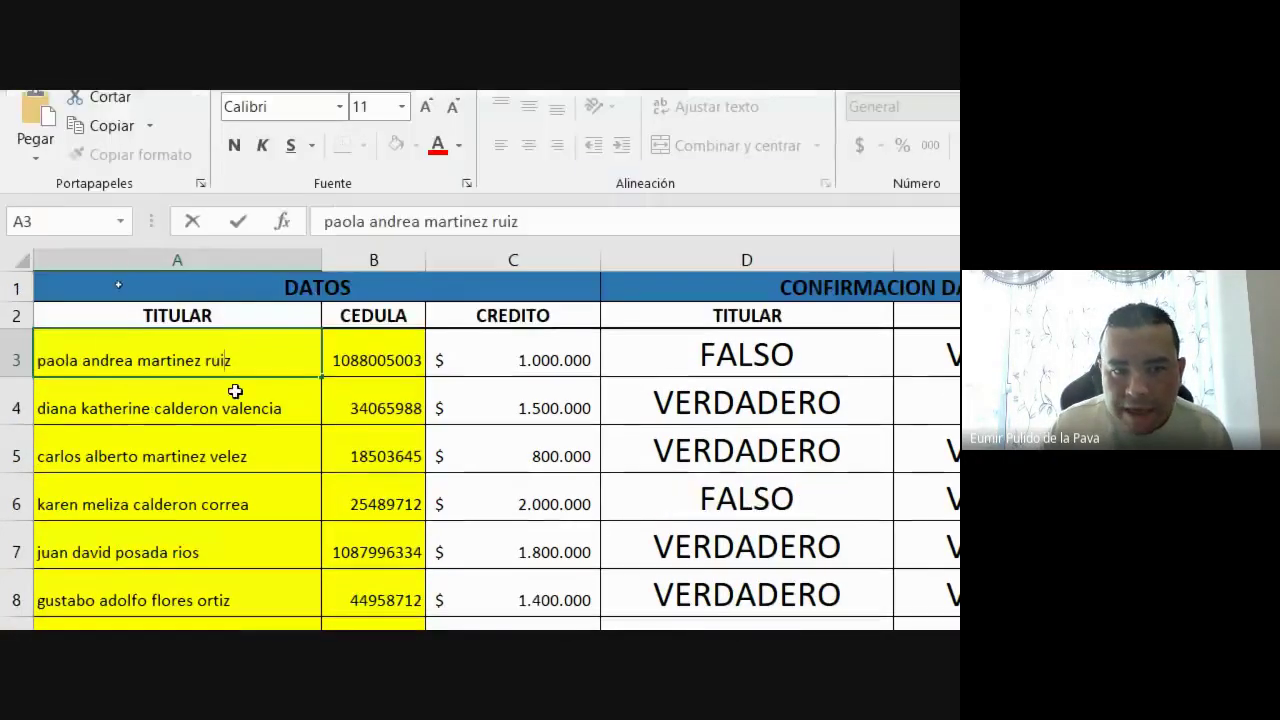
pyautogui.moveTo(255, 361); pyautogui.dragTo(248, 382)
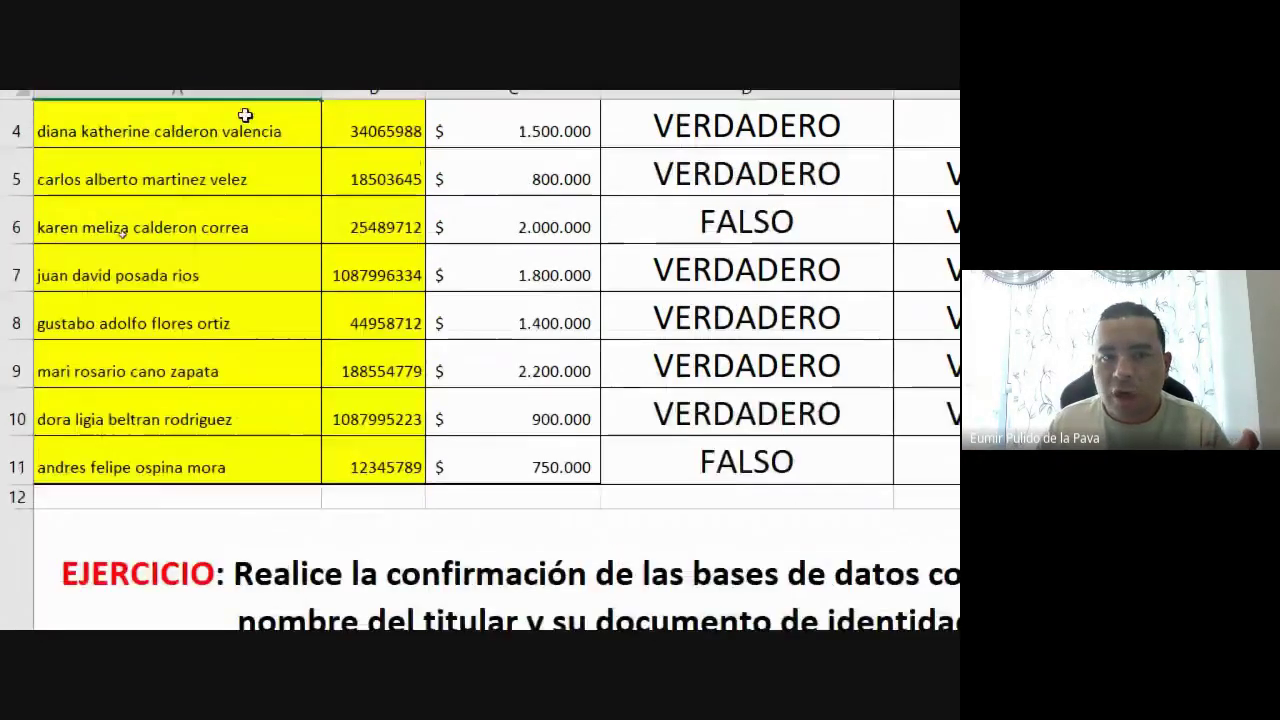
pyautogui.doubleClick(234, 268)
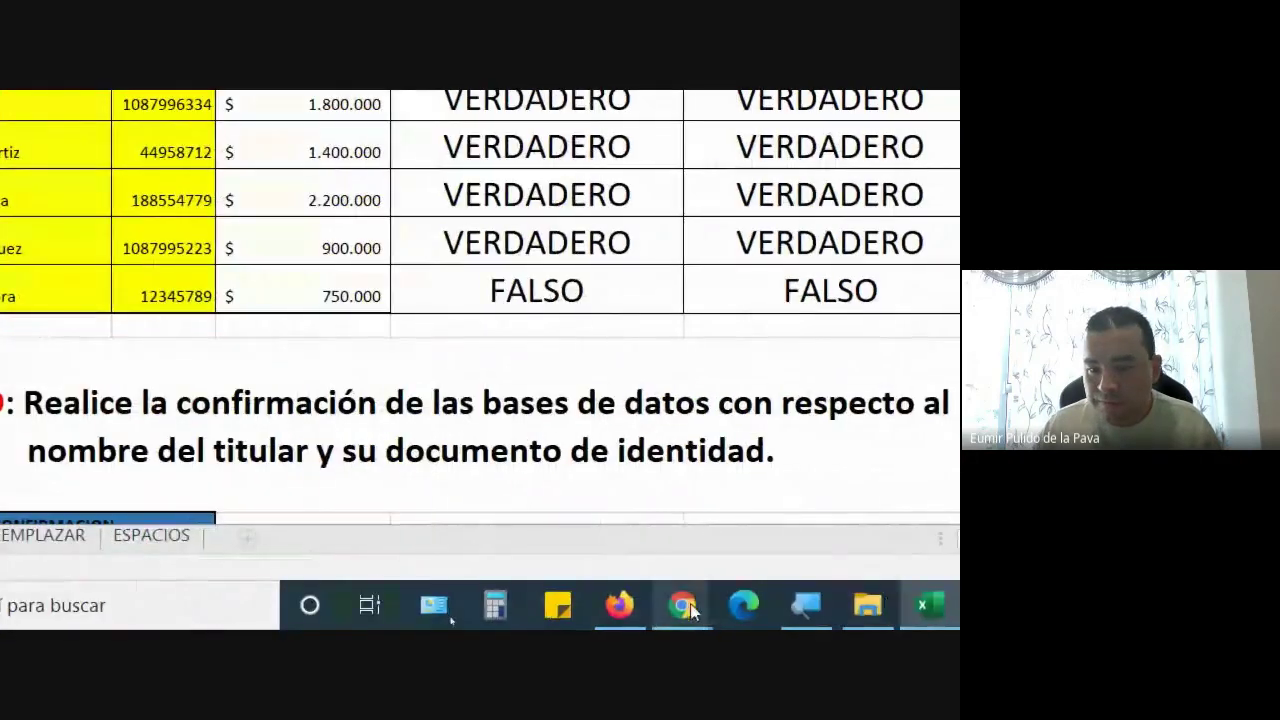
# Admit the join request in the Meet call and return to Excel's IGUAL sheet
pyautogui.click(682, 605)
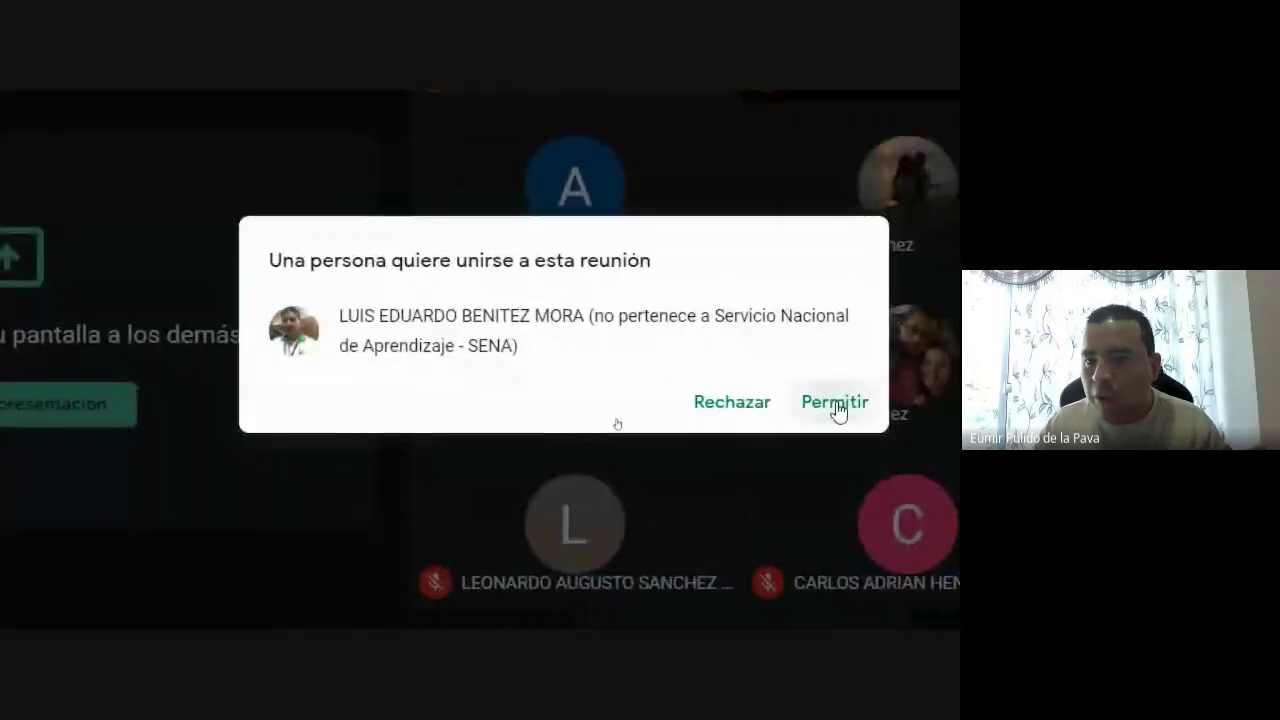
pyautogui.click(832, 404)
pyautogui.click(744, 605)
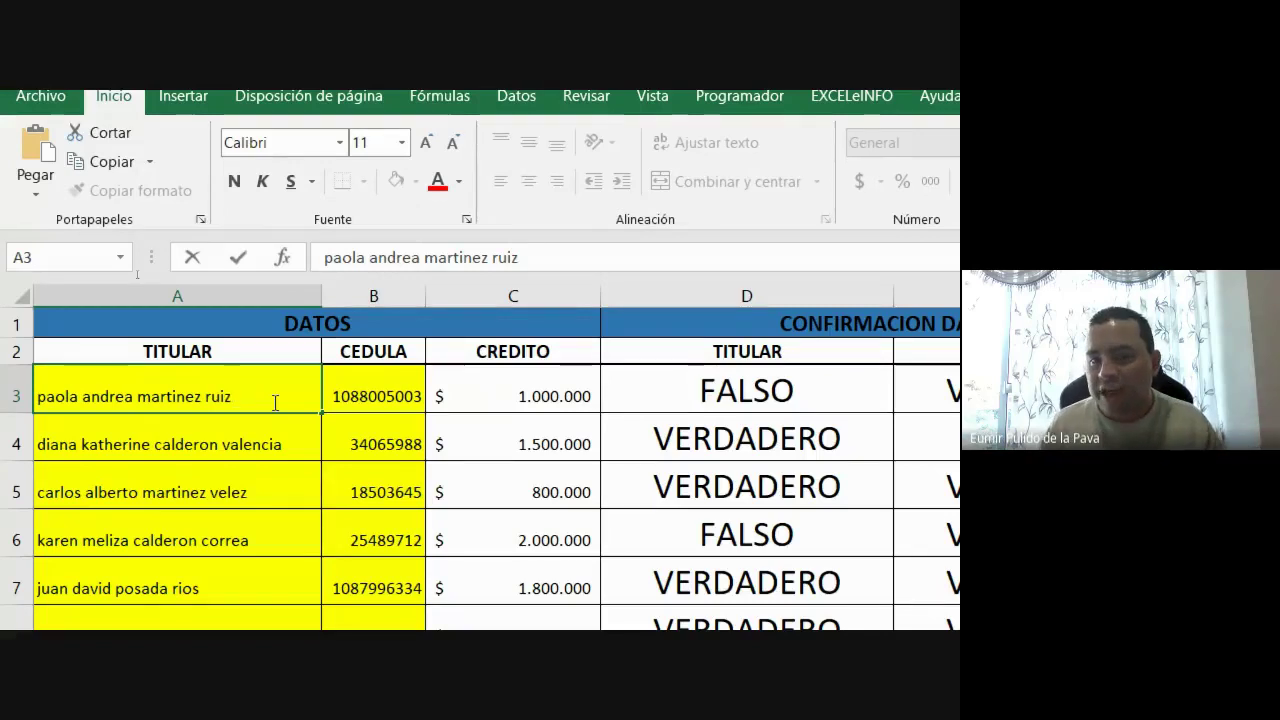
pyautogui.hotkey('shift', 'Left')
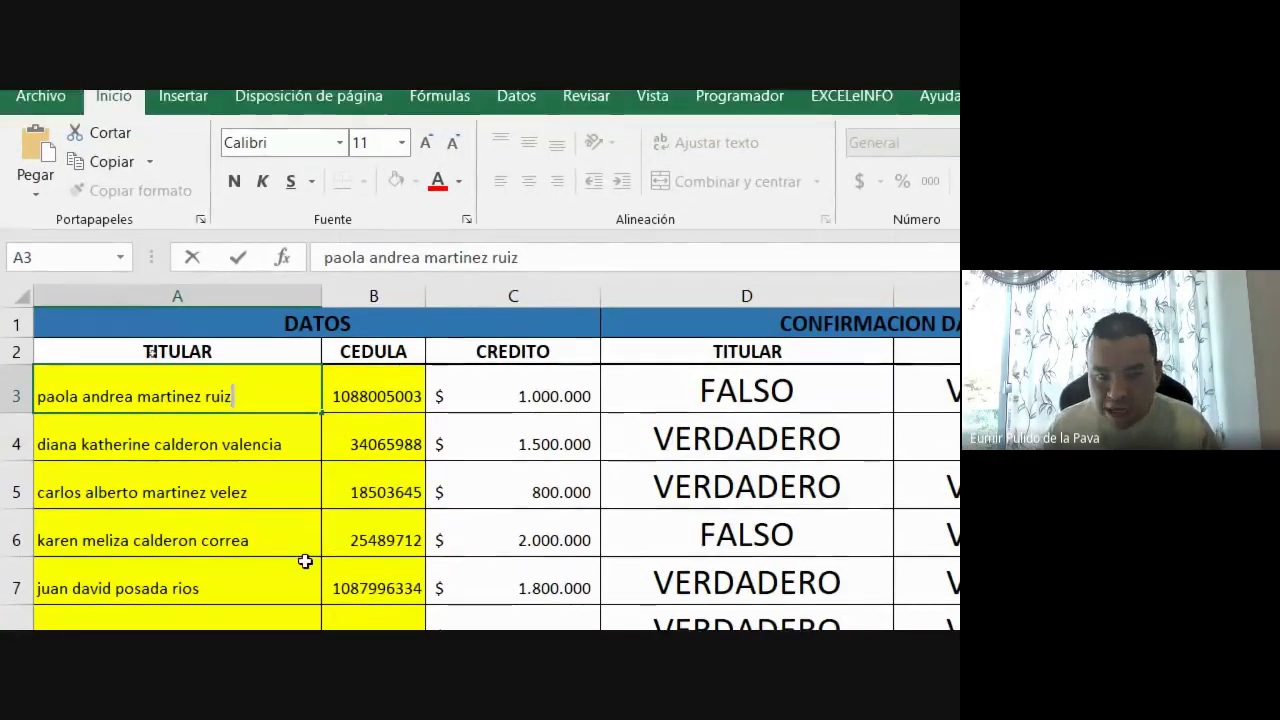
pyautogui.press('Return')
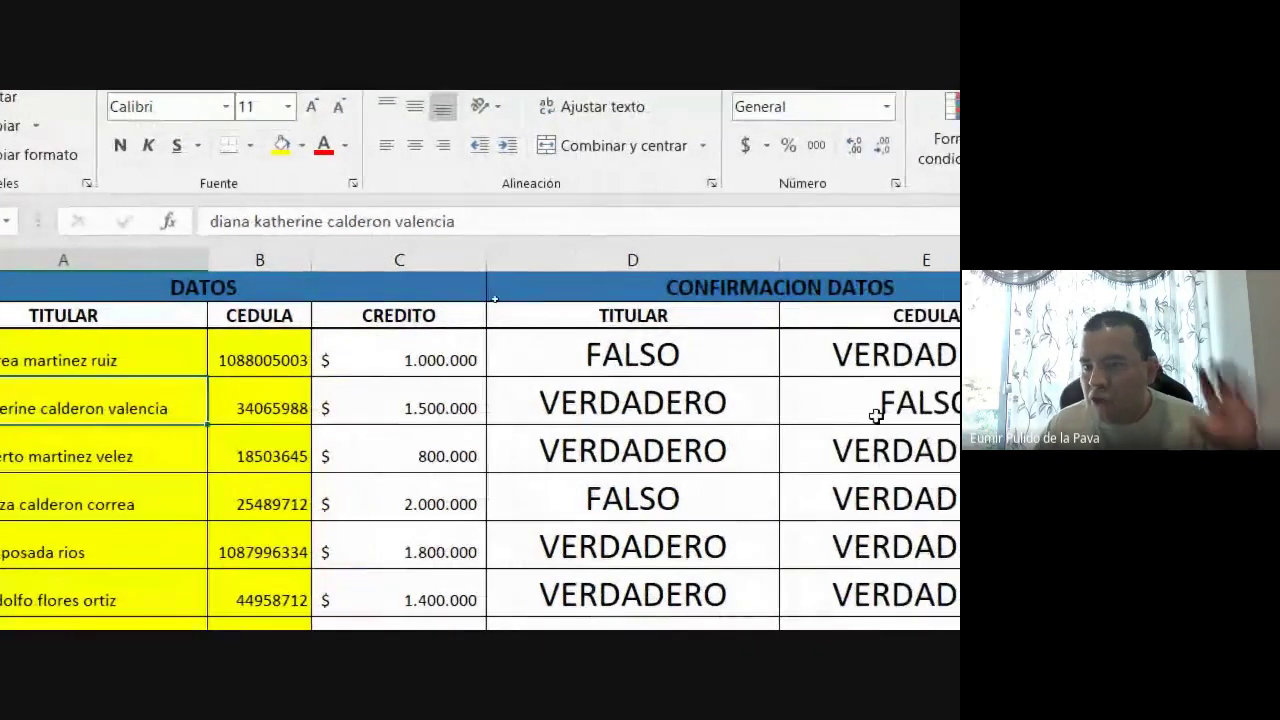
pyautogui.doubleClick(47, 408)
pyautogui.press('BackSpace')
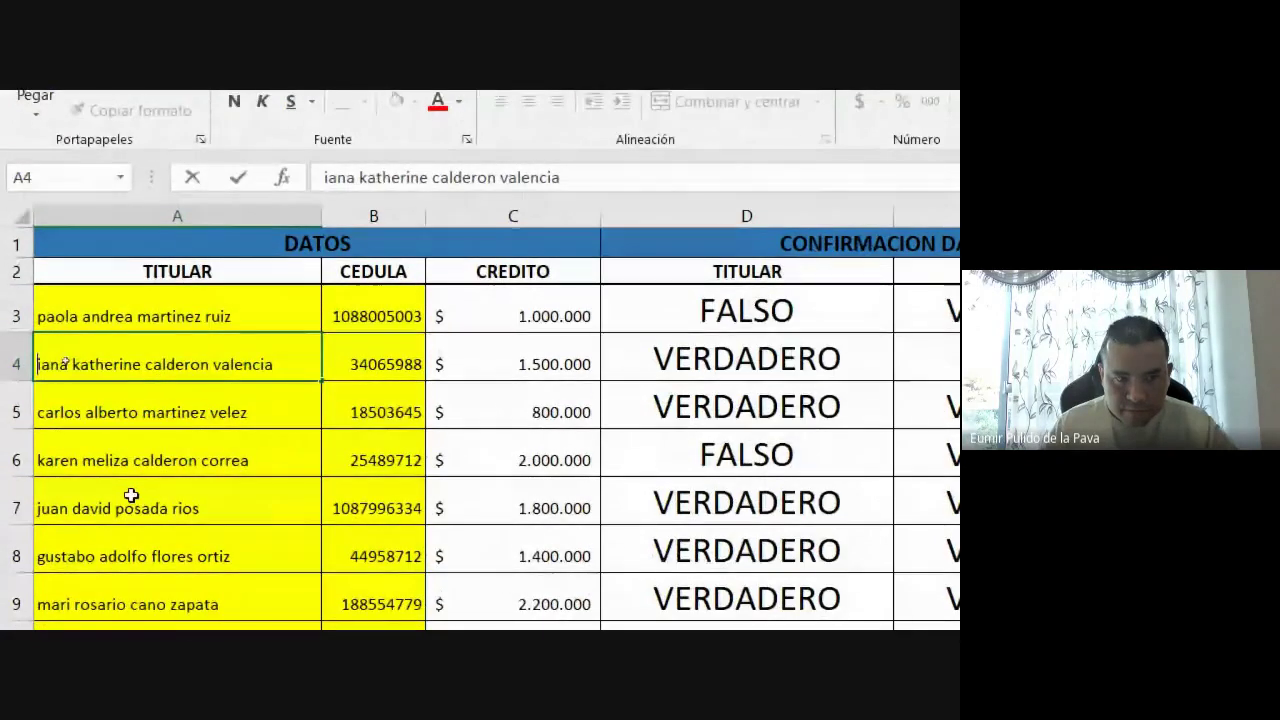
pyautogui.write('d')
pyautogui.press('BackSpace')
pyautogui.write('D')
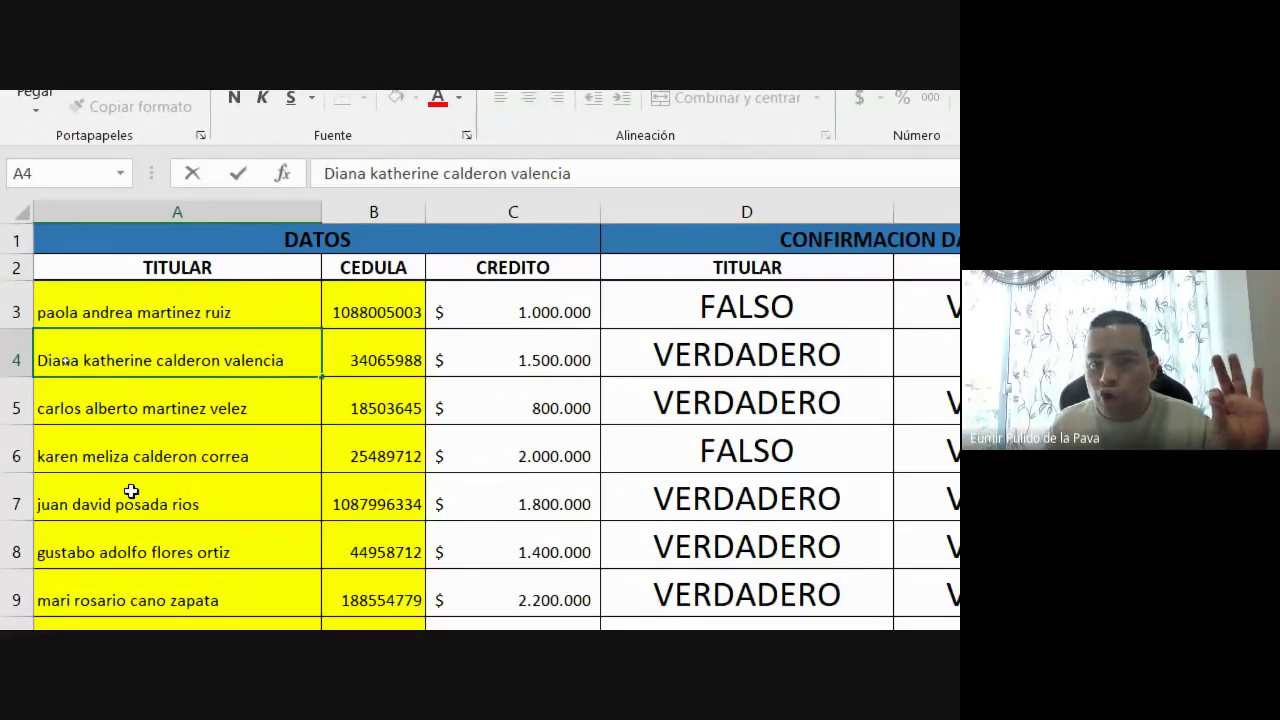
pyautogui.press('Return')
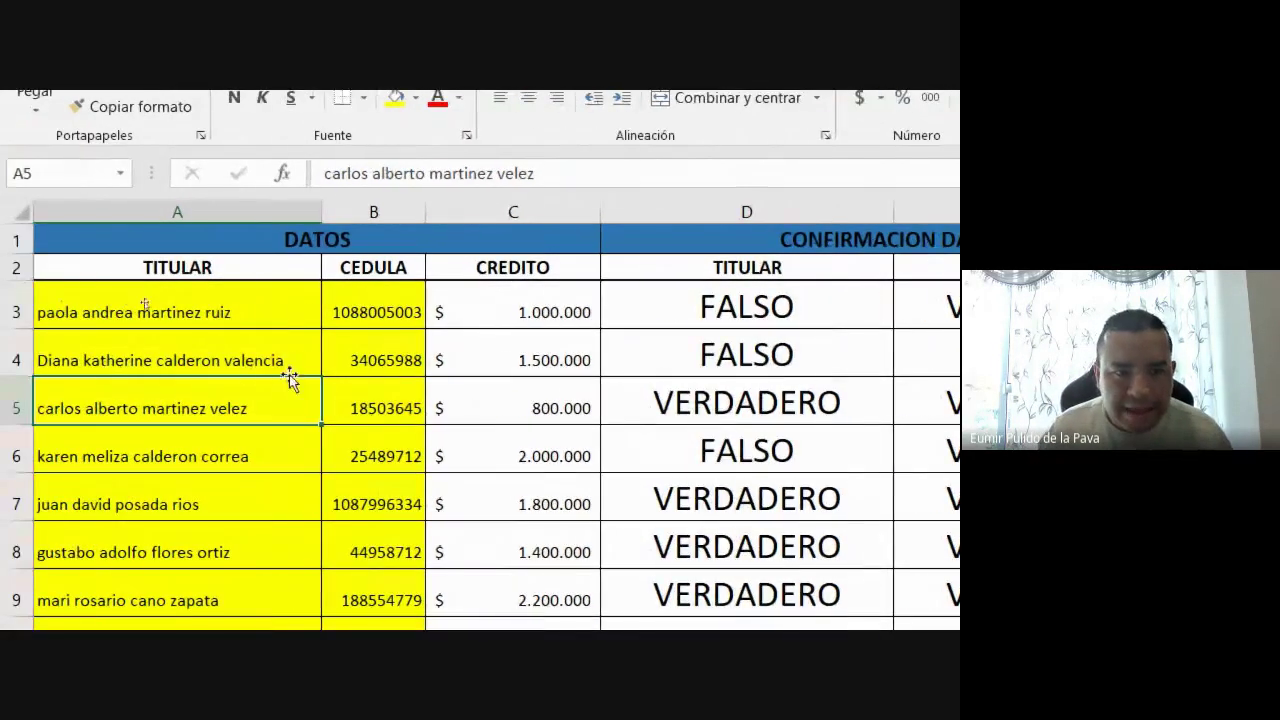
pyautogui.scroll(-3, 206, 571)
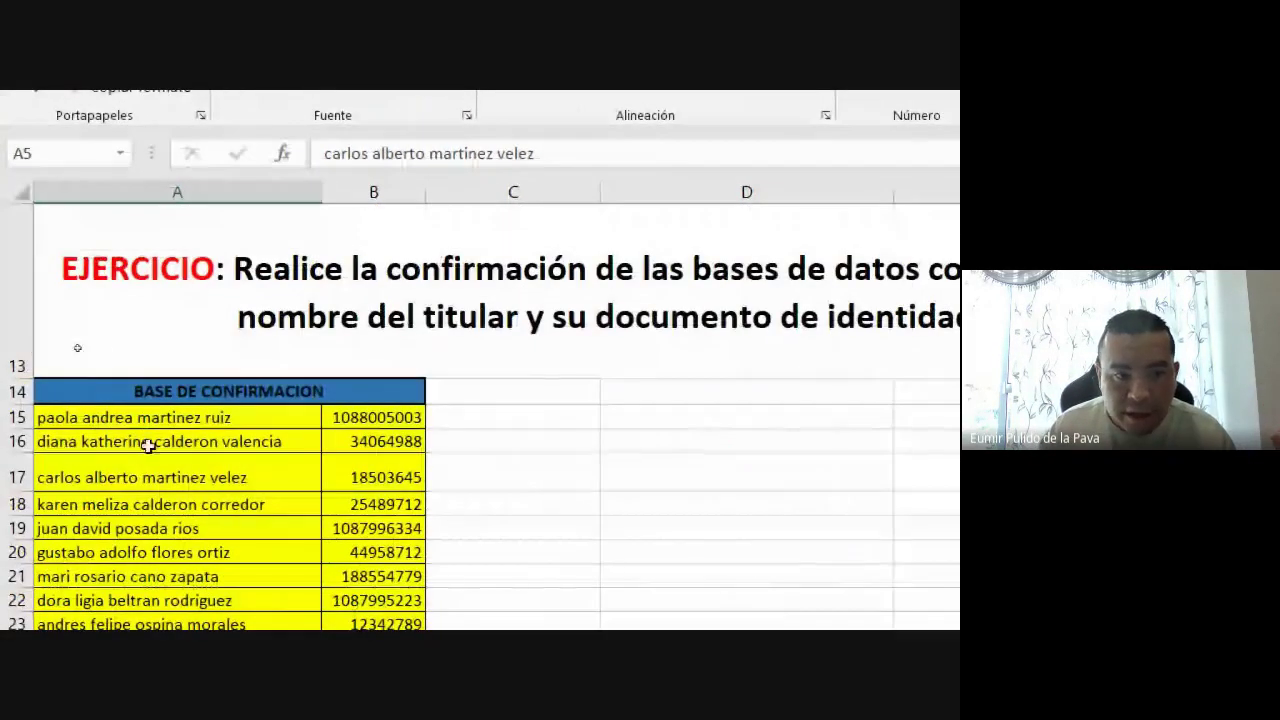
pyautogui.scroll(4, 420, 503)
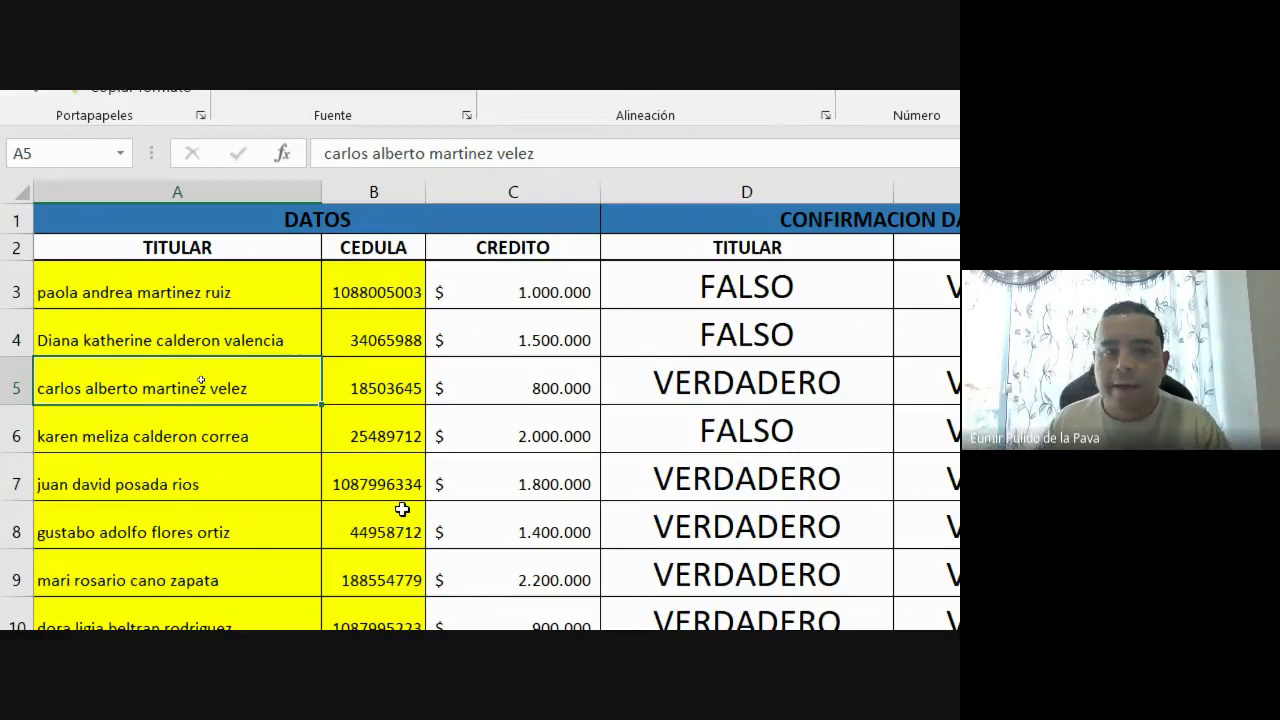
pyautogui.click(785, 352)
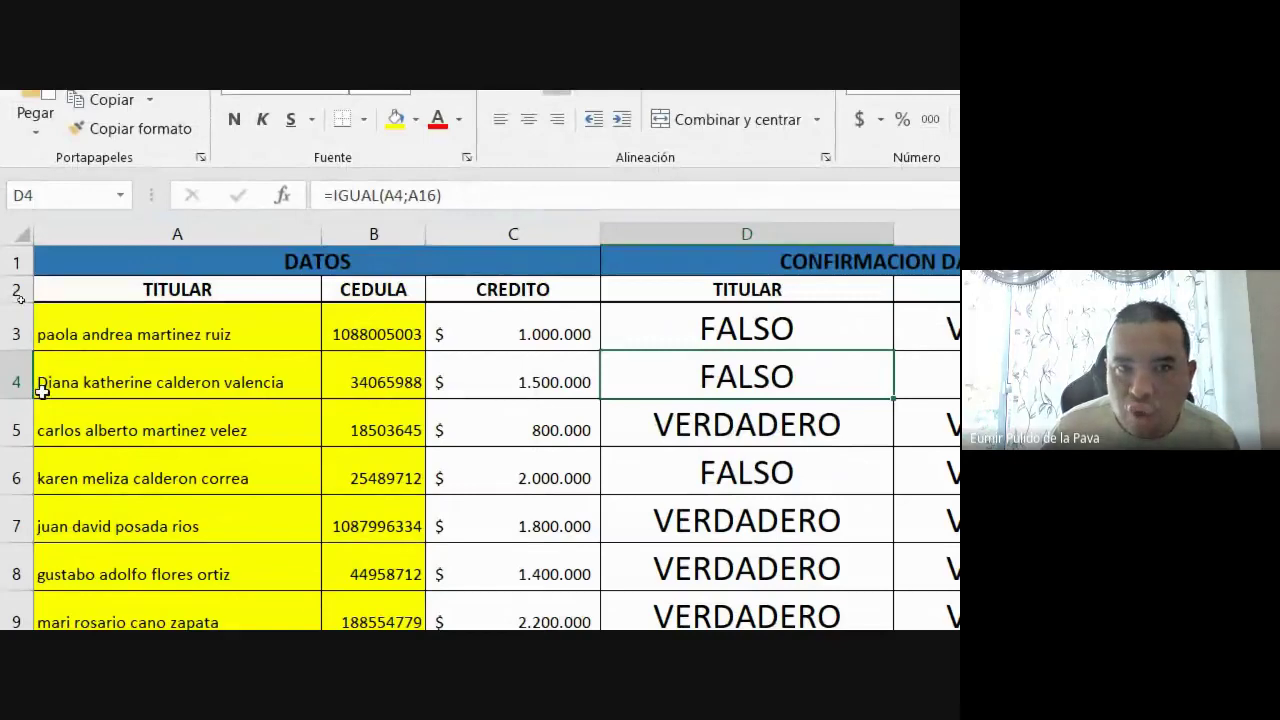
pyautogui.scroll(-6, 160, 594)
pyautogui.scroll(3, 160, 560)
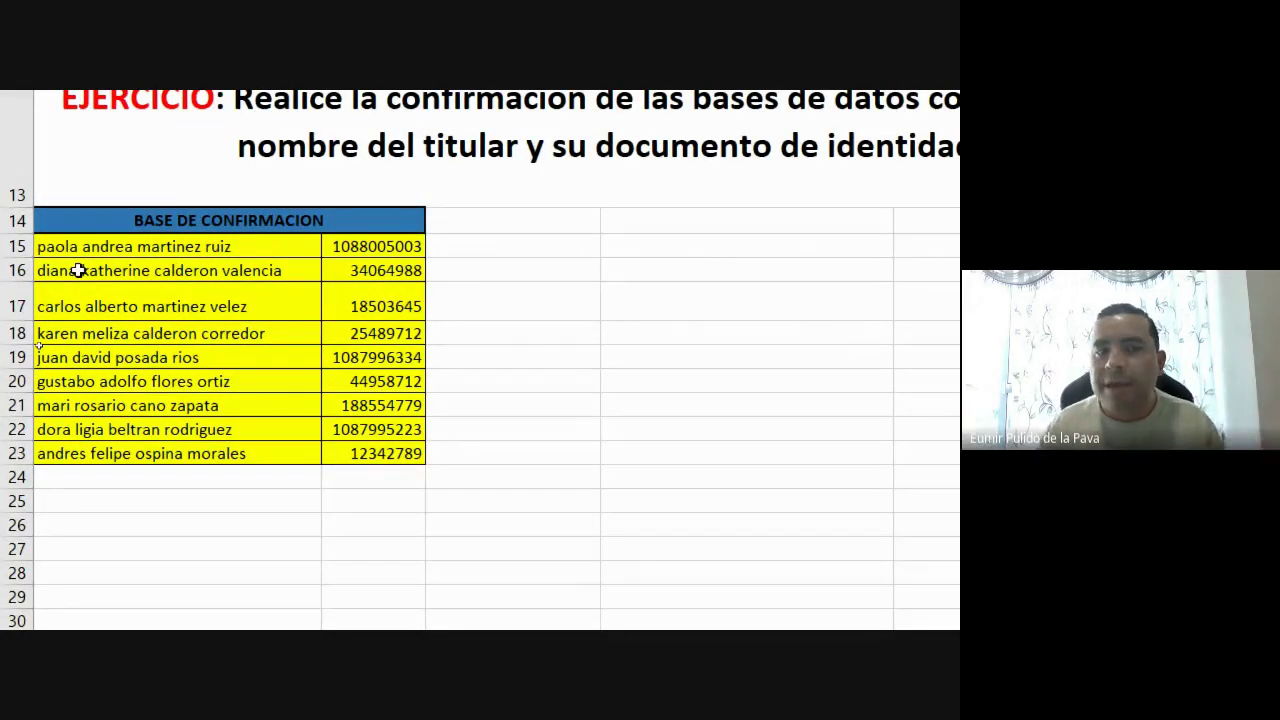
pyautogui.scroll(5, 201, 547)
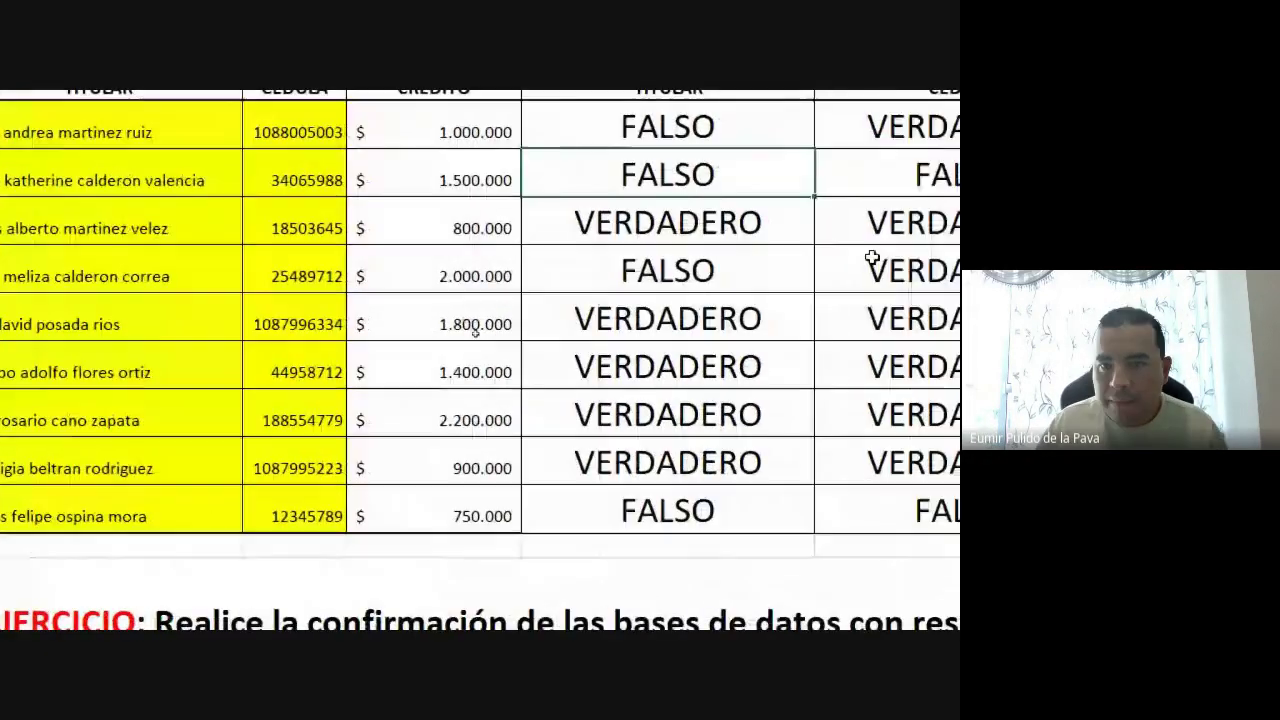
# Add a leading space to the holder name in A5 so its check reads FALSO
pyautogui.click(780, 212)
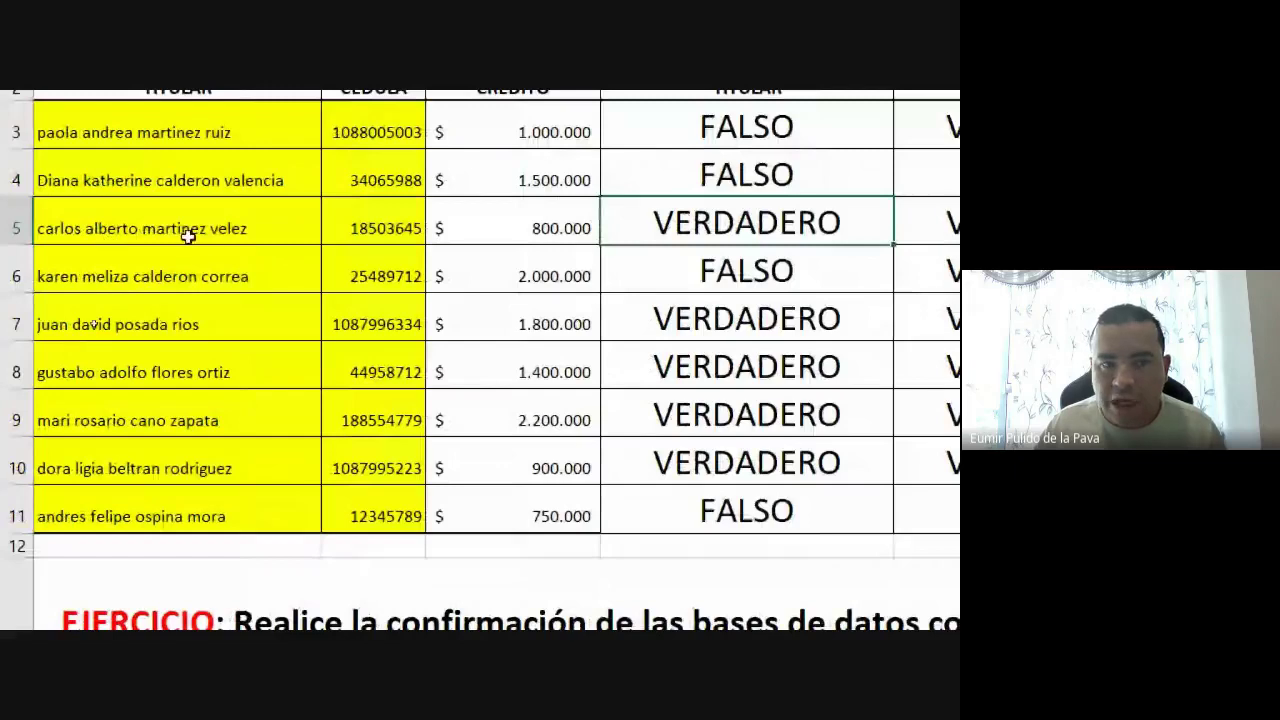
pyautogui.doubleClick(104, 228)
pyautogui.click(104, 228)
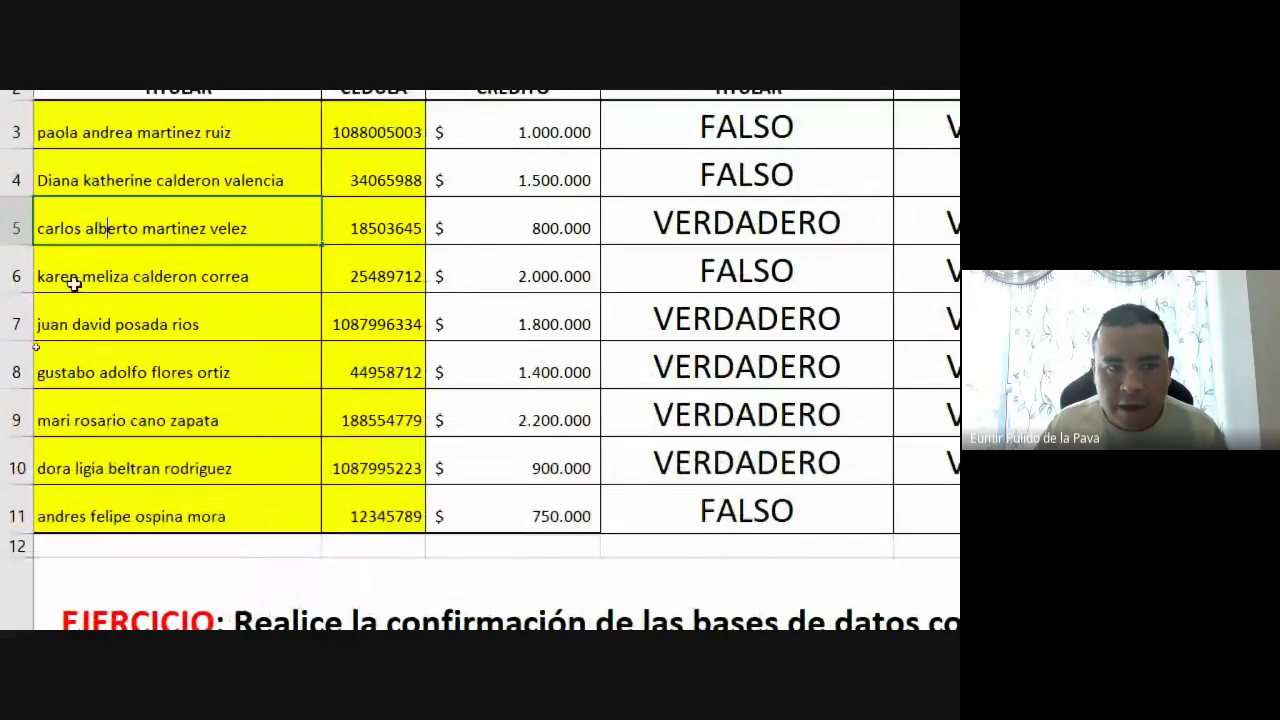
pyautogui.click(36, 230)
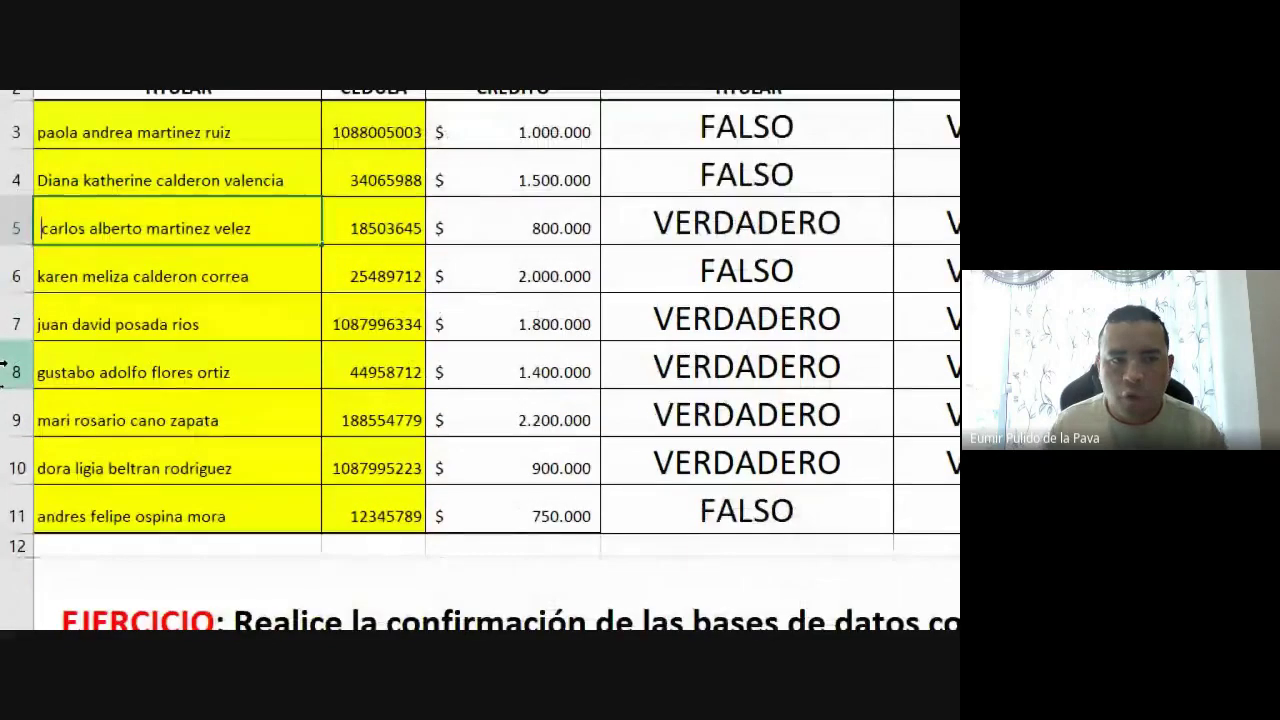
pyautogui.press('Return')
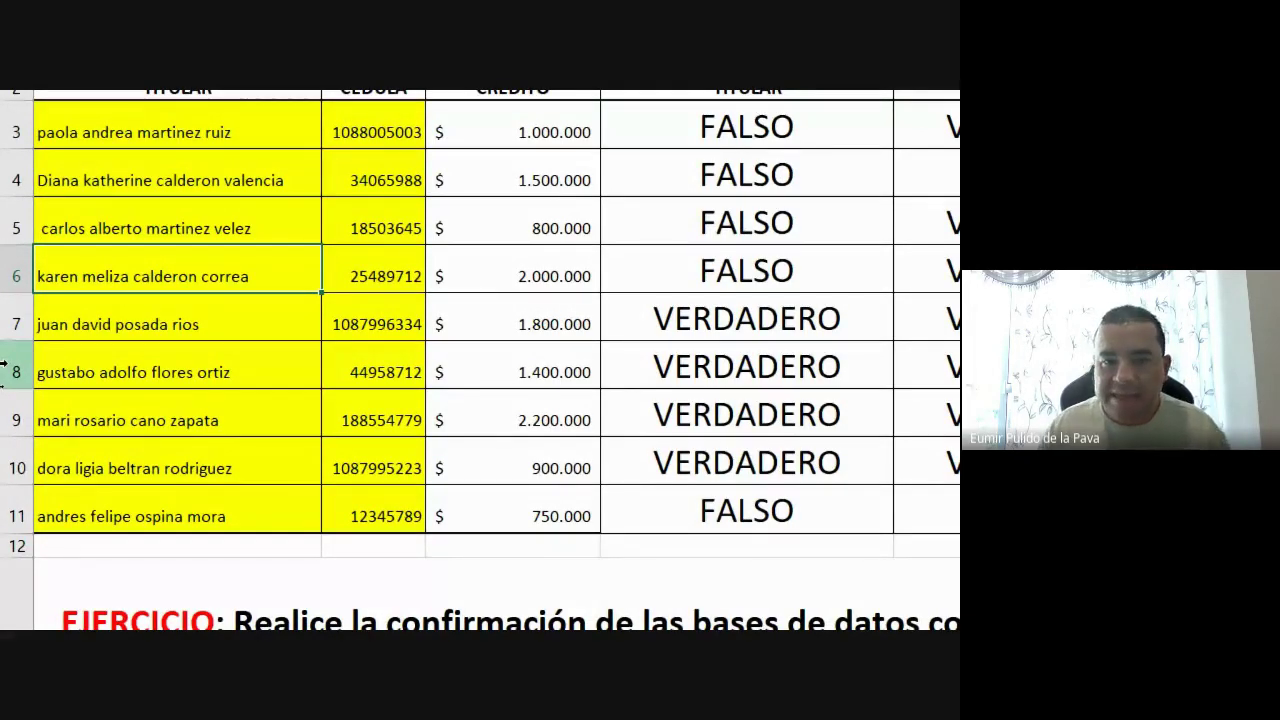
pyautogui.click(152, 324)
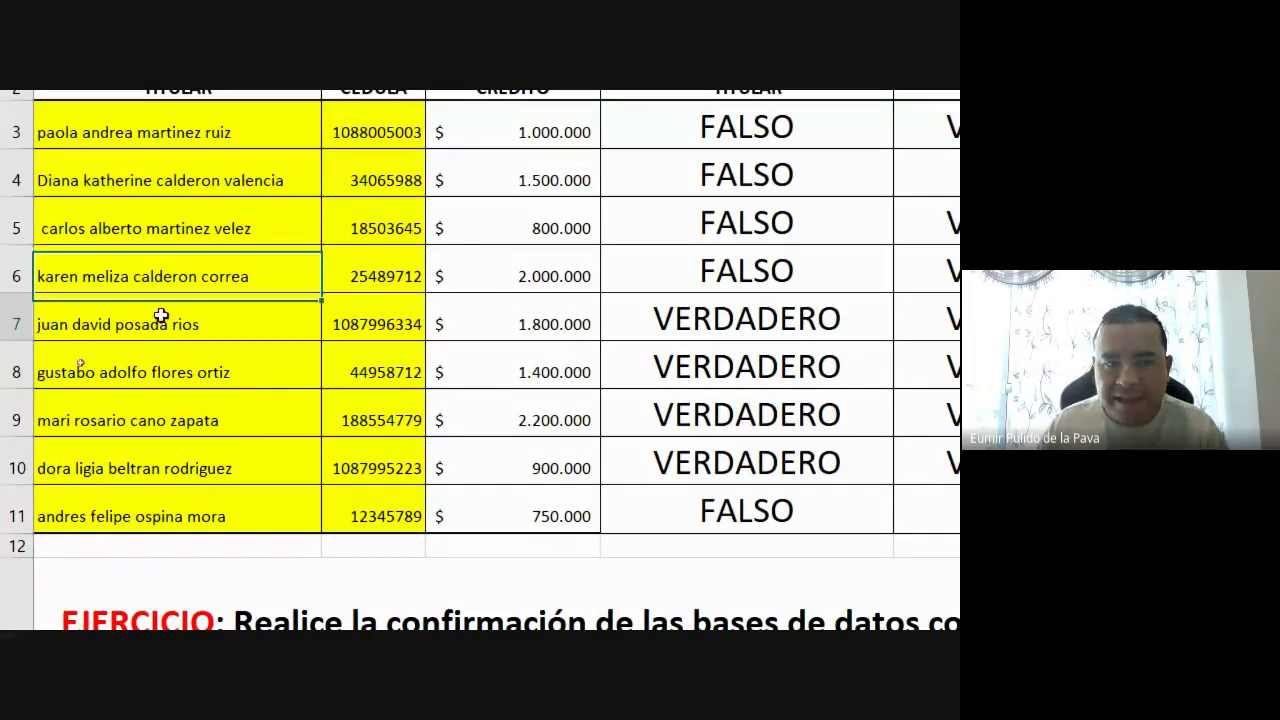
pyautogui.doubleClick(72, 324)
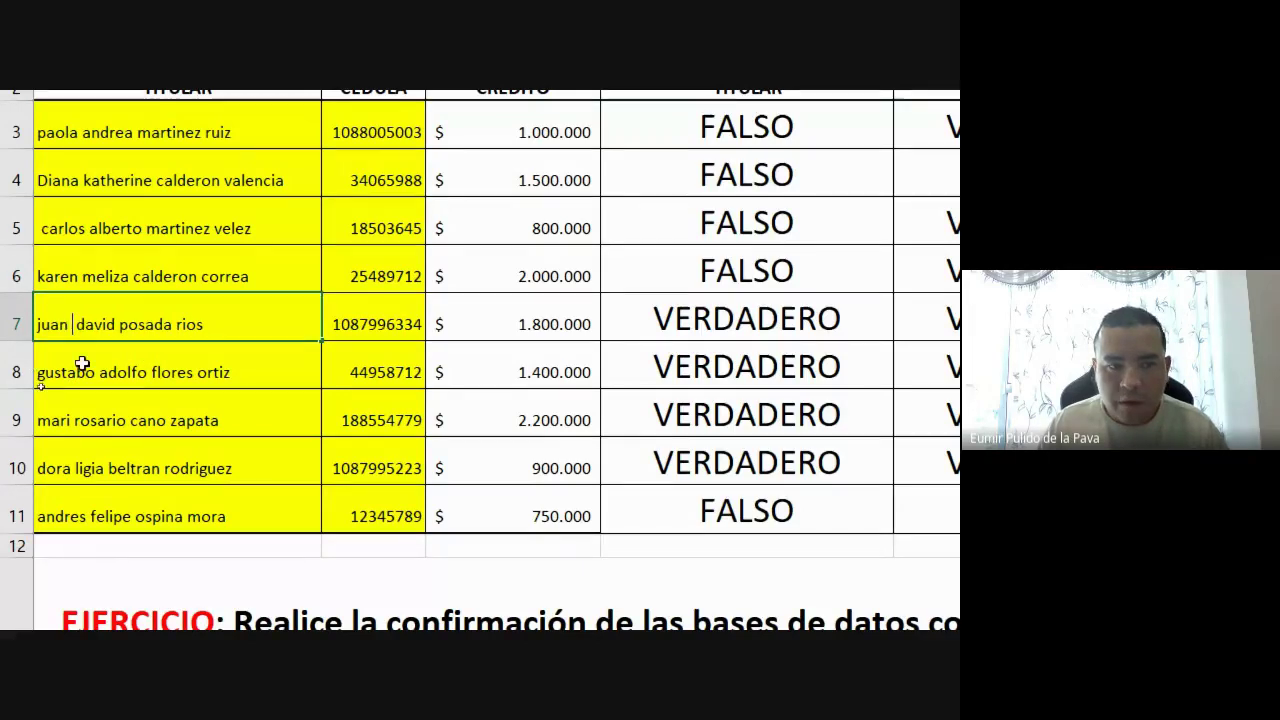
pyautogui.scroll(1, 84, 366)
pyautogui.press('Right')
pyautogui.press('Right')
pyautogui.press('Right')
pyautogui.press('Right')
pyautogui.press('Right')
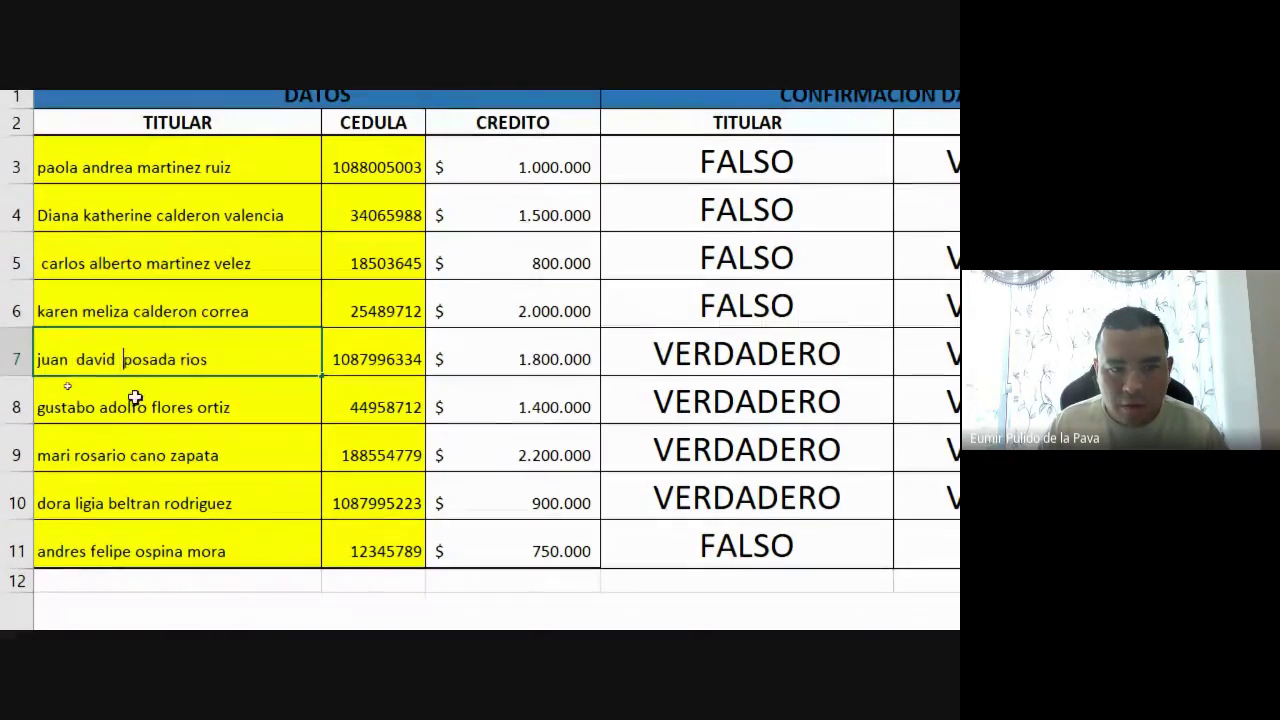
pyautogui.press('Right')
pyautogui.press('Right')
pyautogui.press('Right')
pyautogui.press('Right')
pyautogui.press('Right')
pyautogui.press('Right')
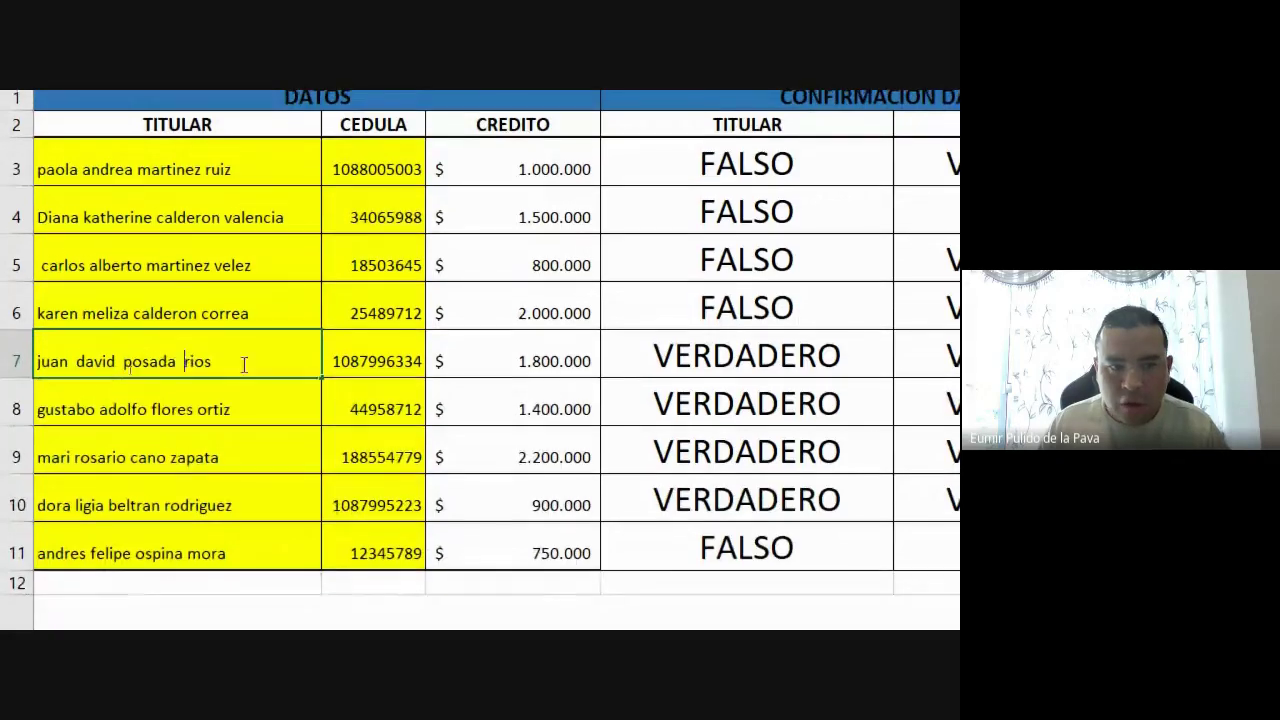
pyautogui.press('Return')
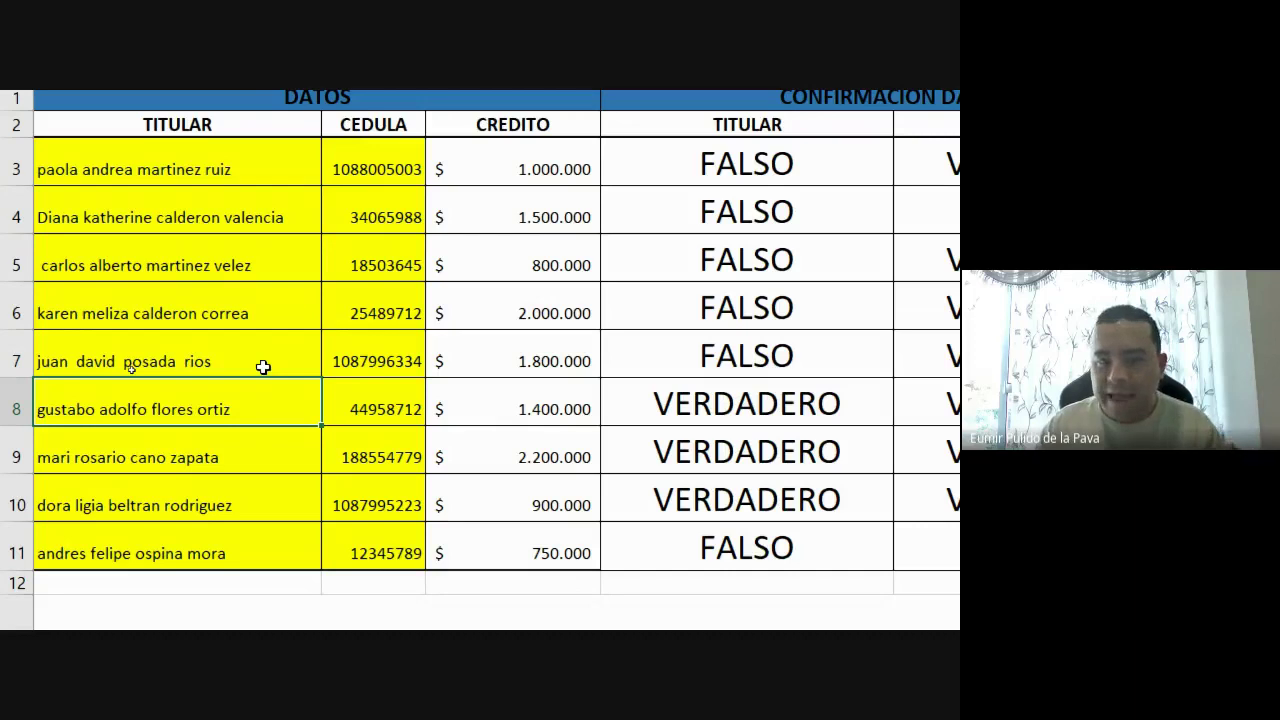
# Inspect the names in A8 and A3 in edit mode, then switch to the ESPACIOS sheet
pyautogui.doubleClick(61, 400)
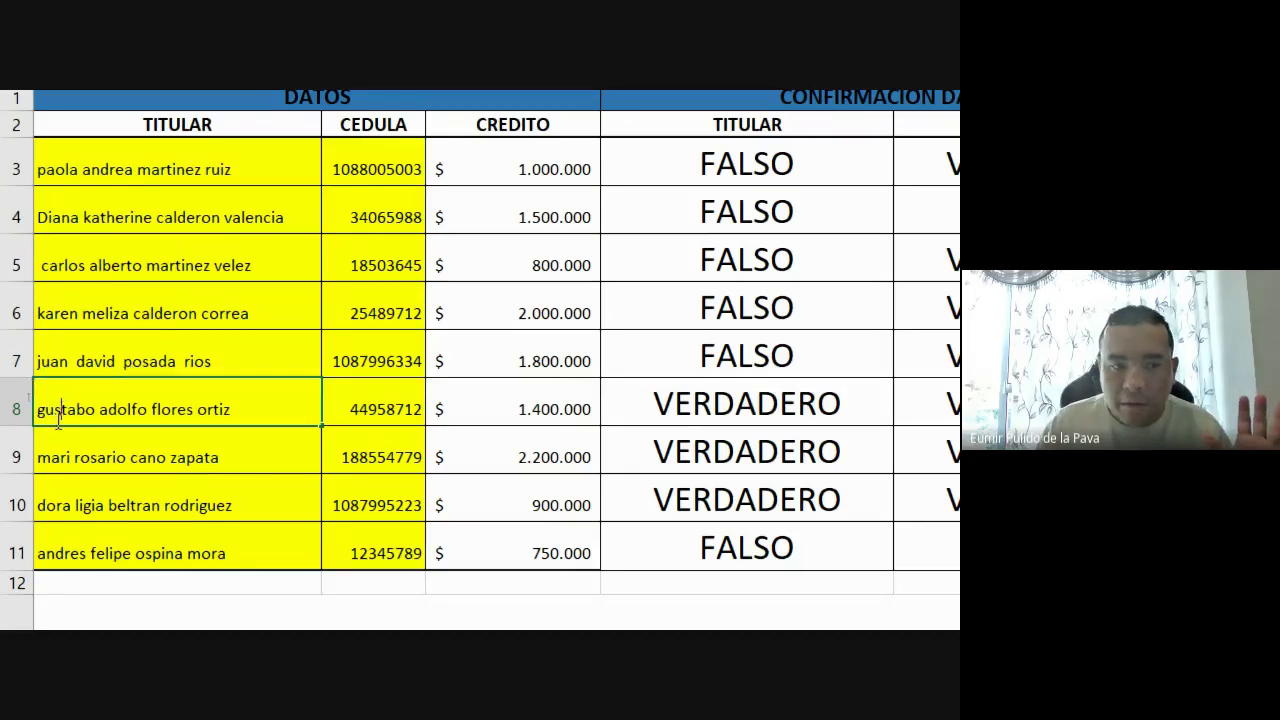
pyautogui.moveTo(37, 412); pyautogui.dragTo(97, 414)
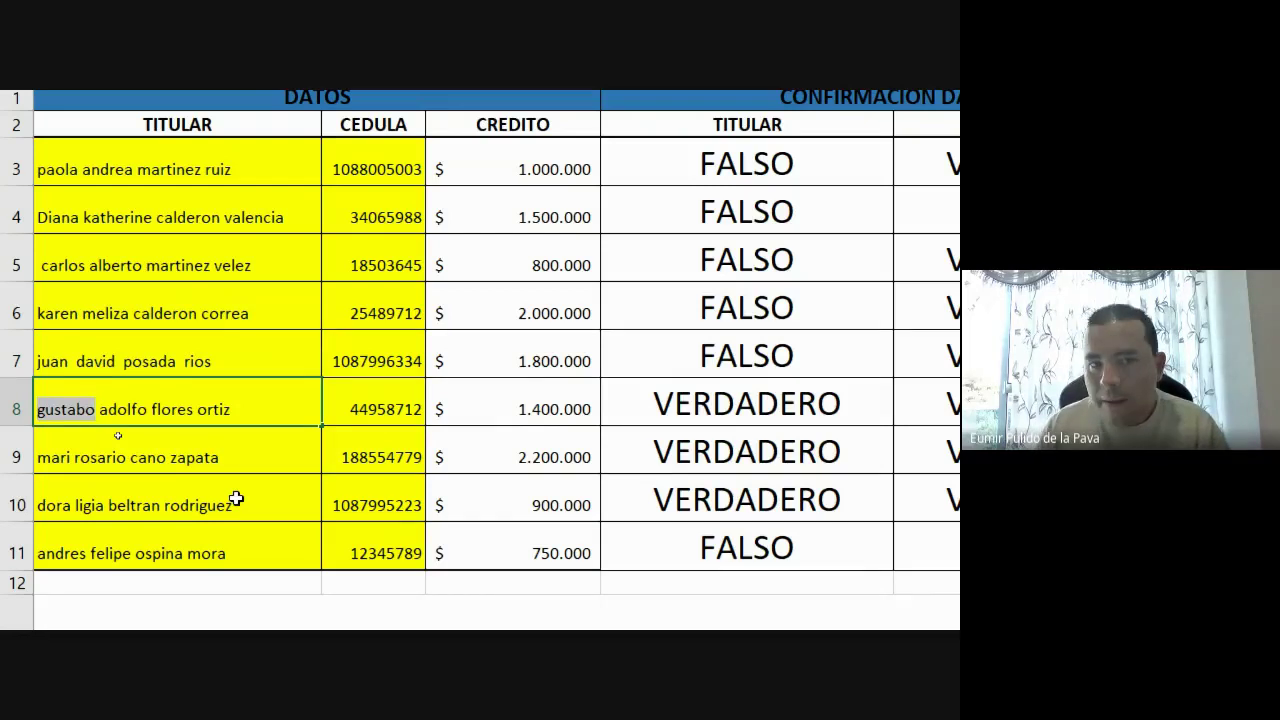
pyautogui.click(273, 167)
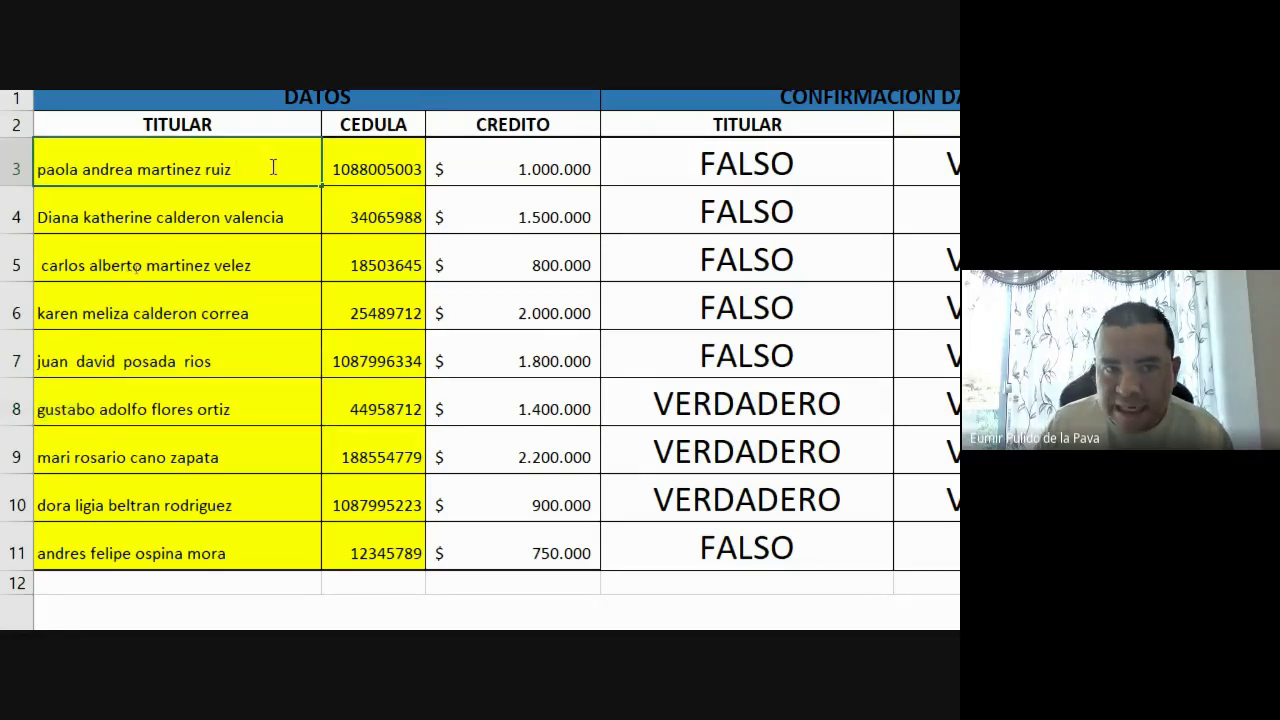
pyautogui.doubleClick(234, 168)
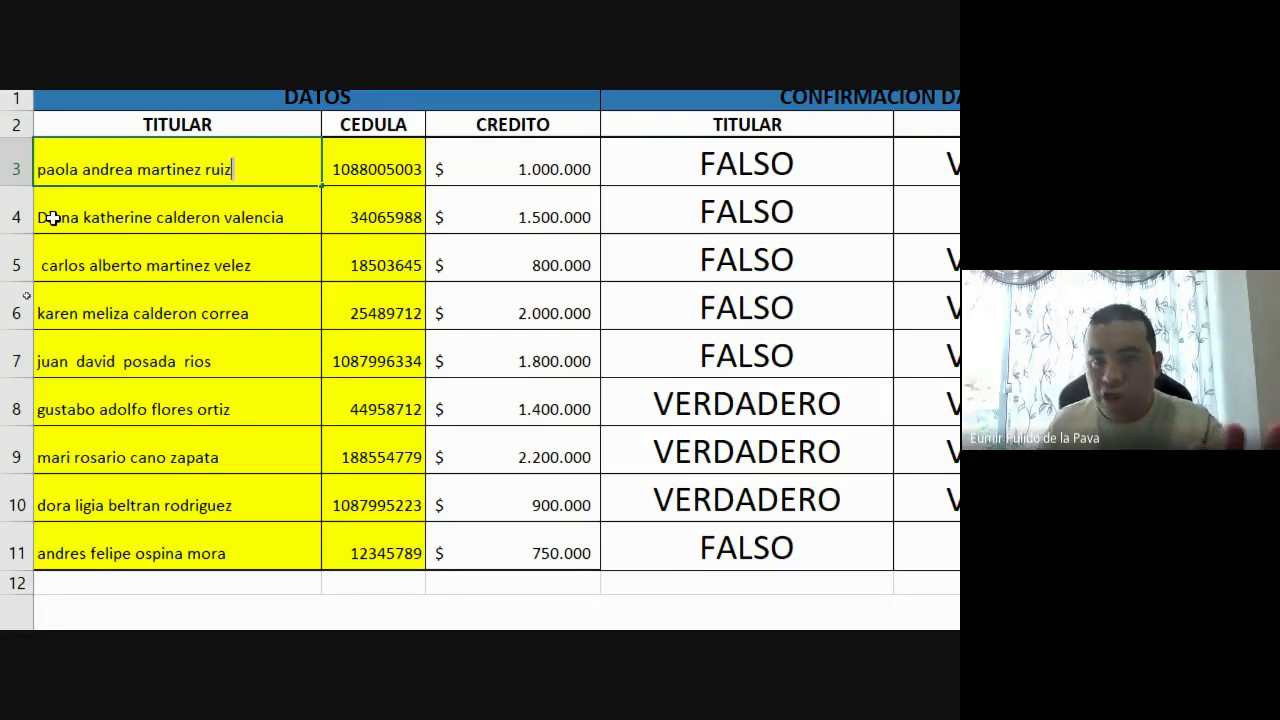
pyautogui.click(52, 218)
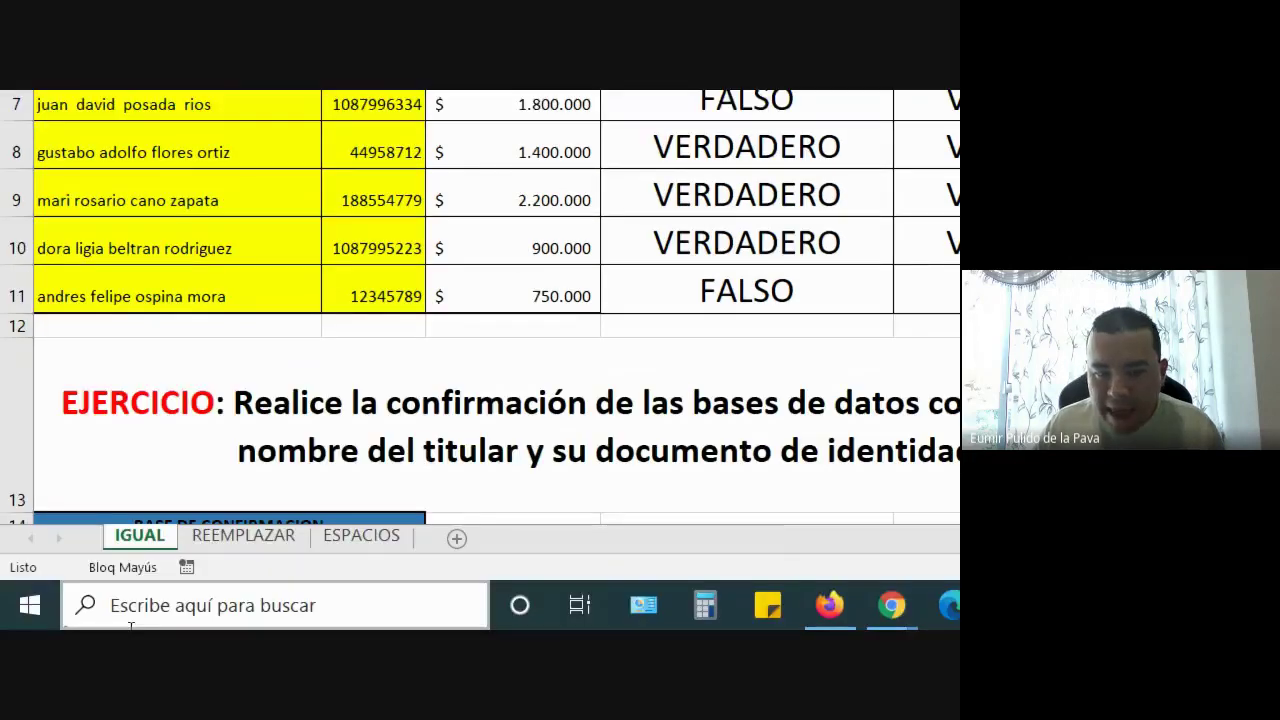
pyautogui.click(355, 536)
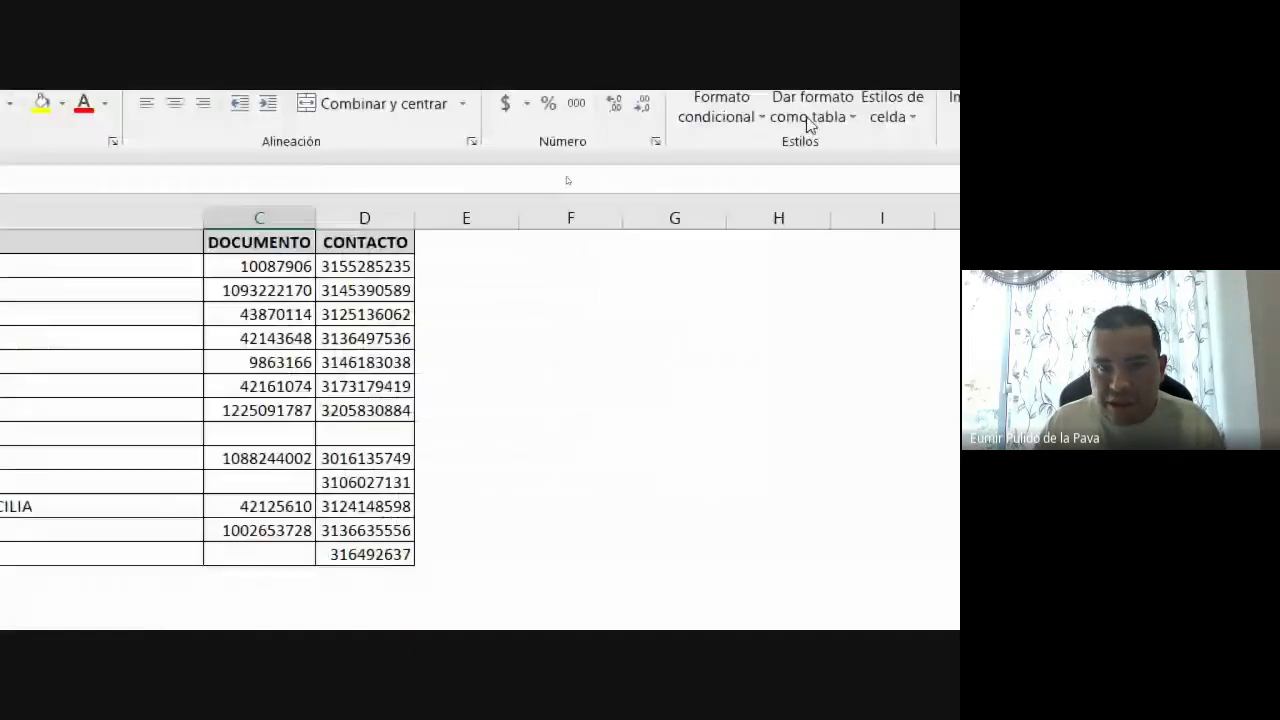
# Enter the headers ESPACIOS, MAYUSC, MINUSC and NOMPROPIO across E1:H1
pyautogui.click(479, 247)
pyautogui.write('ESPACIOS')
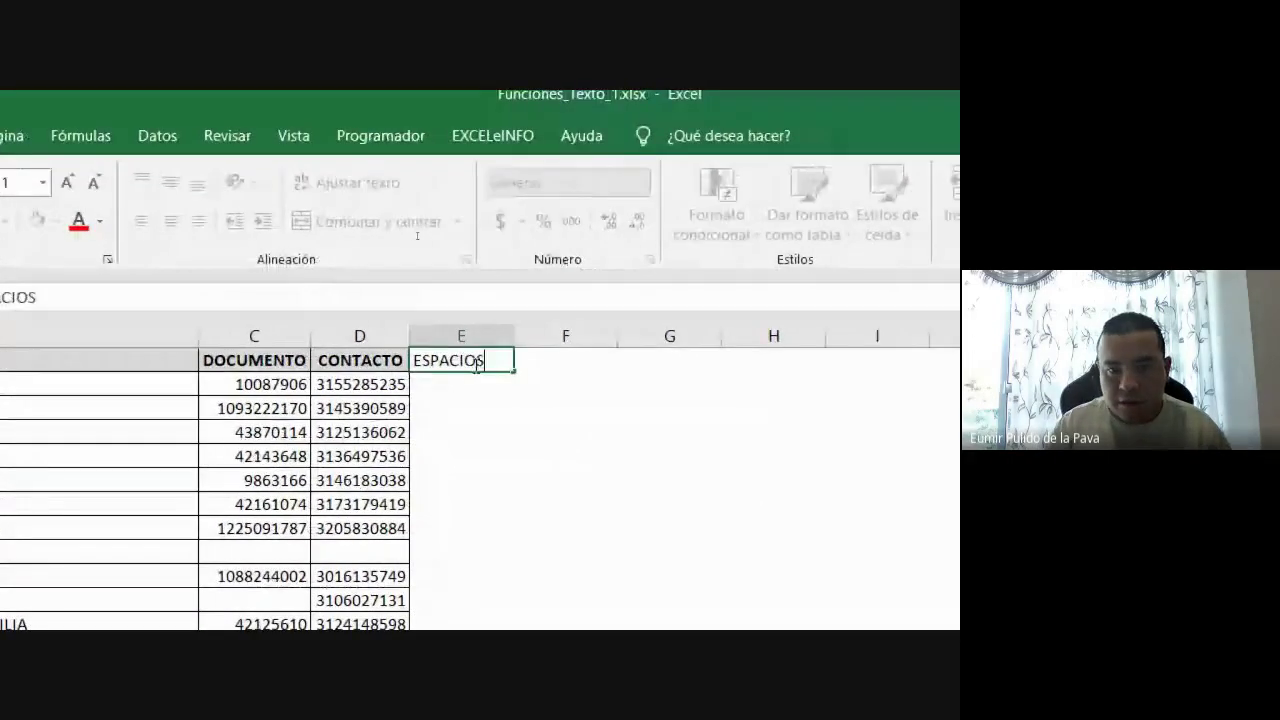
pyautogui.press('Tab')
pyautogui.write('MAYUSC')
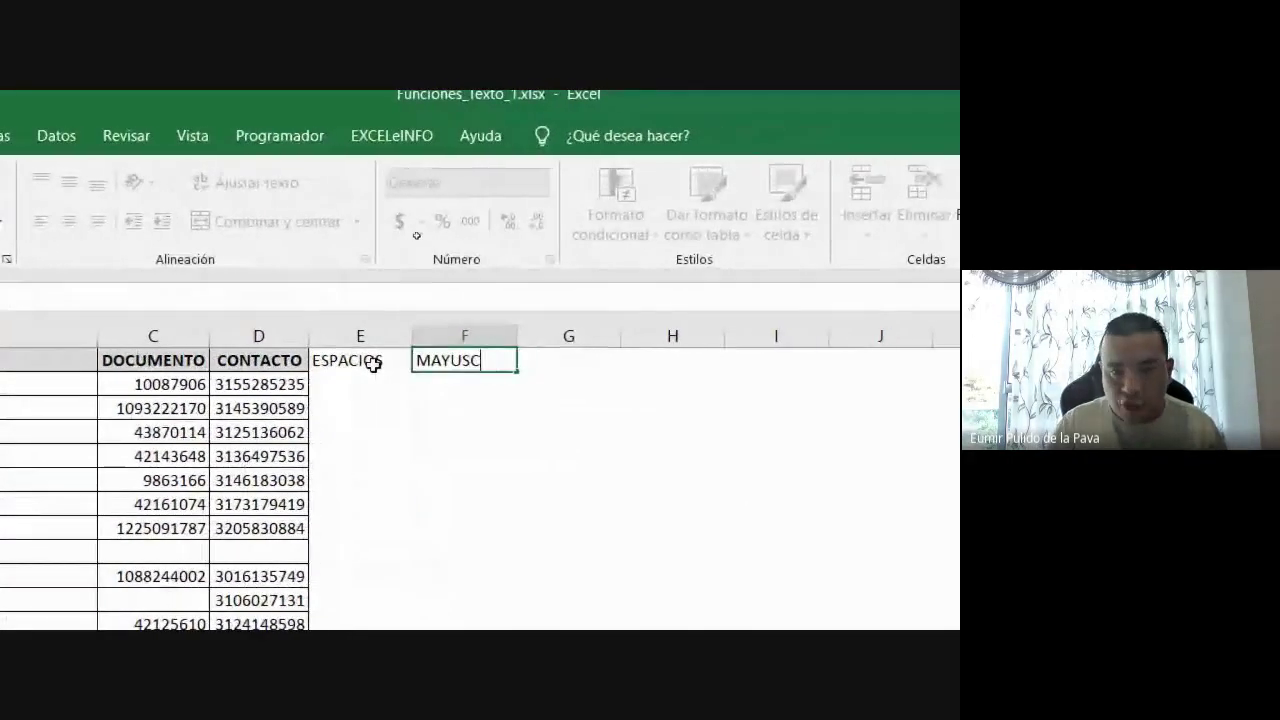
pyautogui.press('Tab')
pyautogui.write('MINUSC')
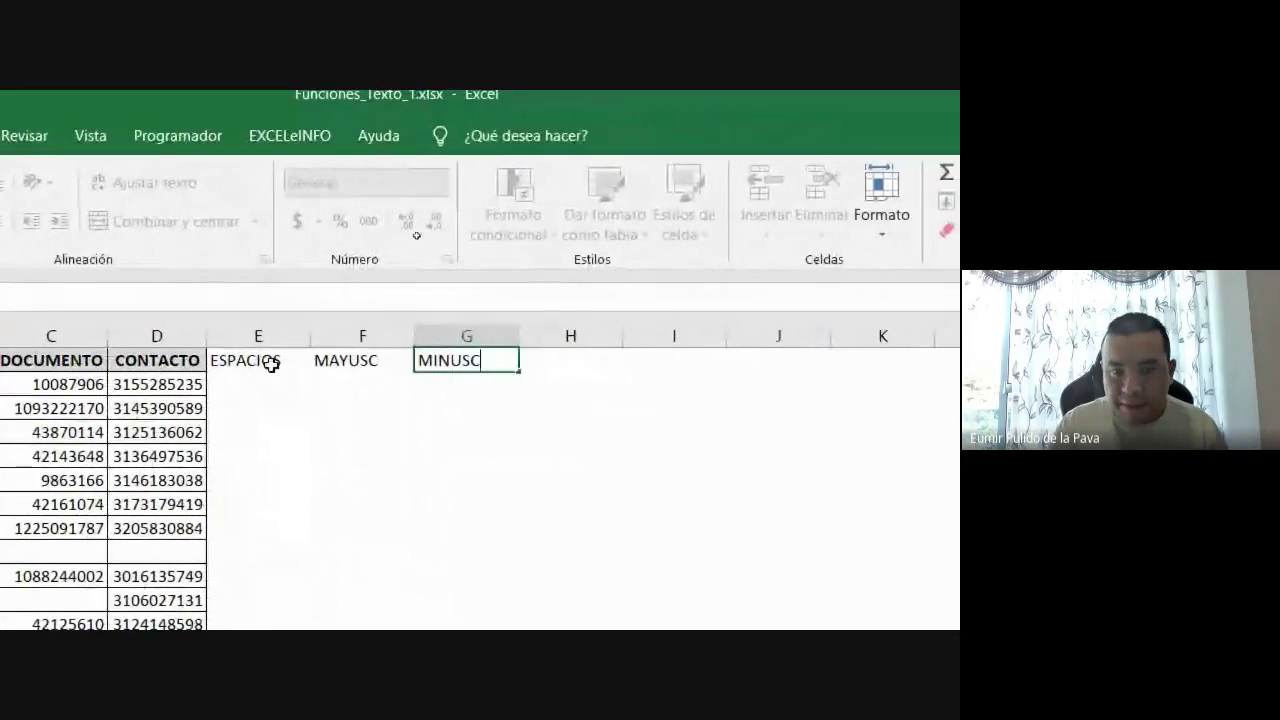
pyautogui.press('Tab')
pyautogui.write('NOMPROP')
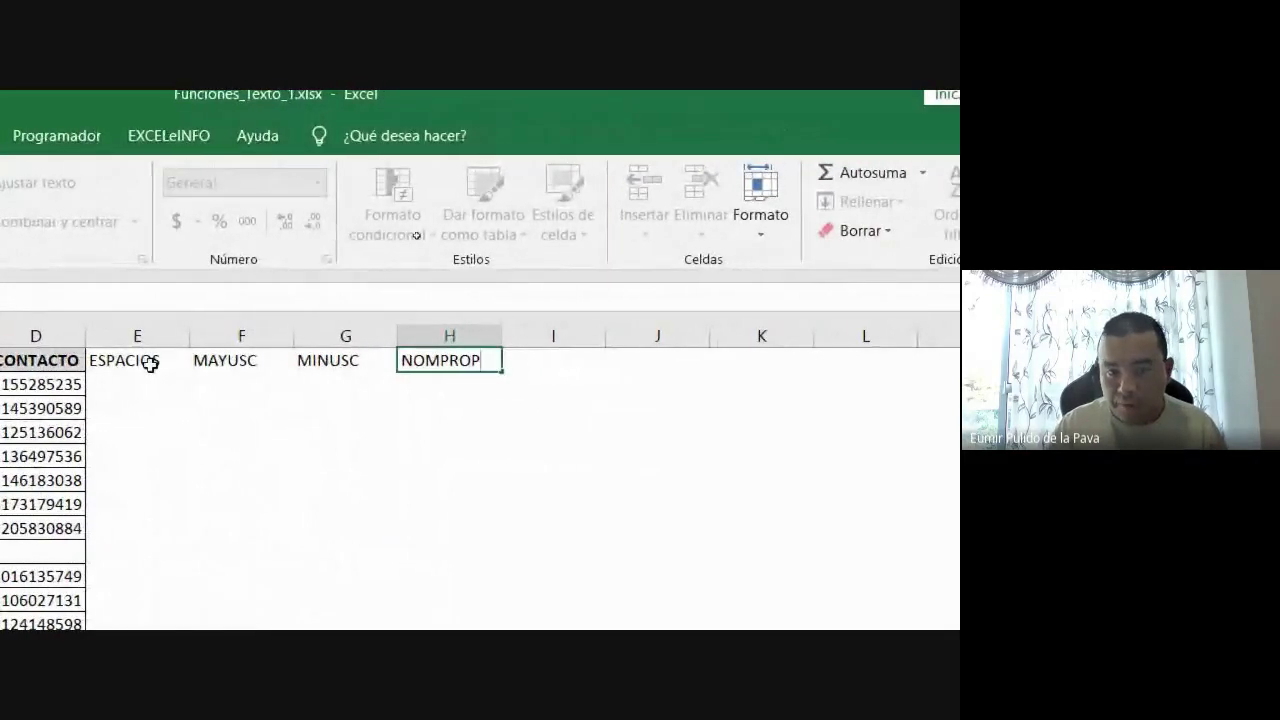
pyautogui.write('IO')
pyautogui.press('Return')
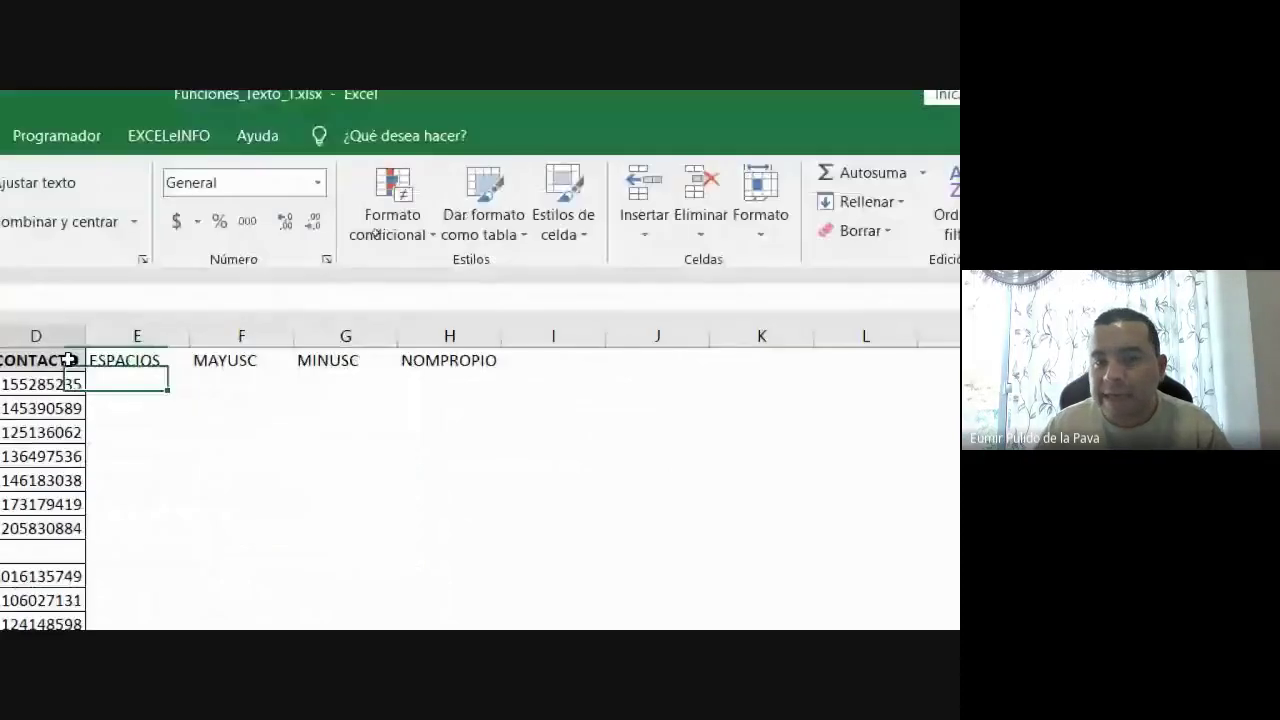
# Copy the CONTACTO header's formatting onto the new headers in E1:H1 with Copiar formato
pyautogui.click(52, 362)
pyautogui.click(30, 230)
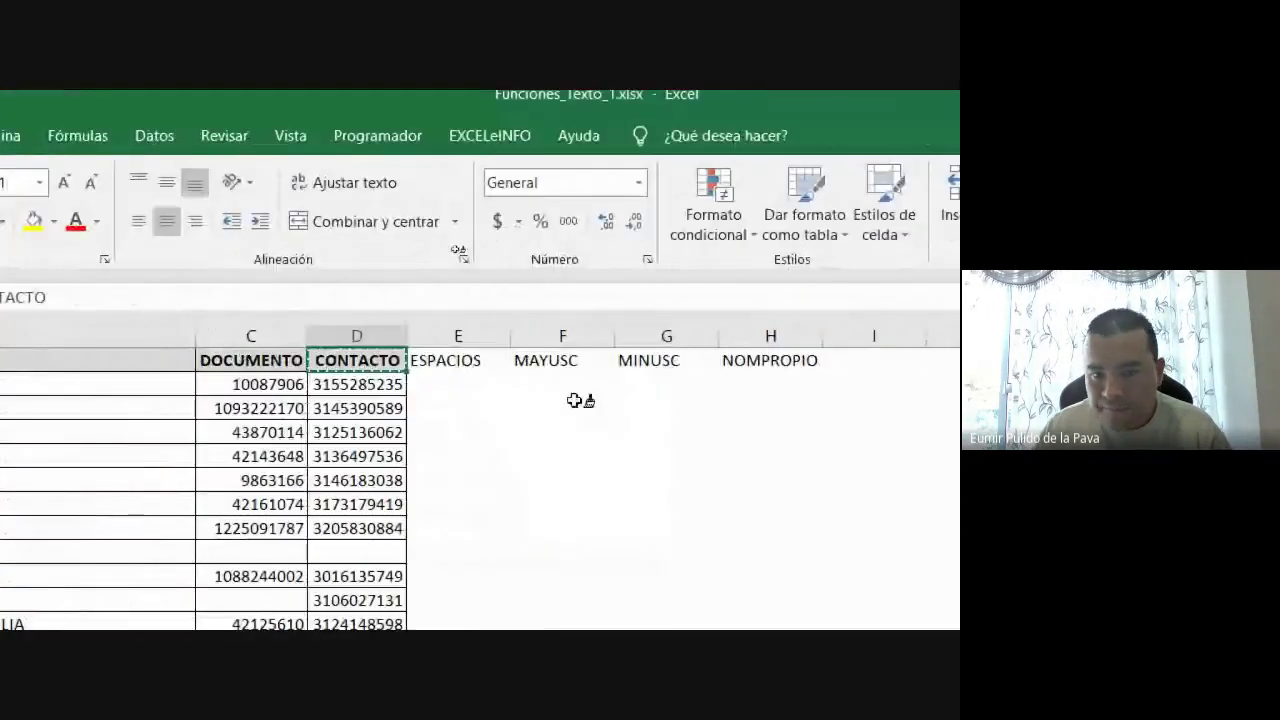
pyautogui.moveTo(666, 363)
pyautogui.mouseDown()
pyautogui.moveTo(900, 355)
pyautogui.moveTo(771, 357)
pyautogui.mouseUp()
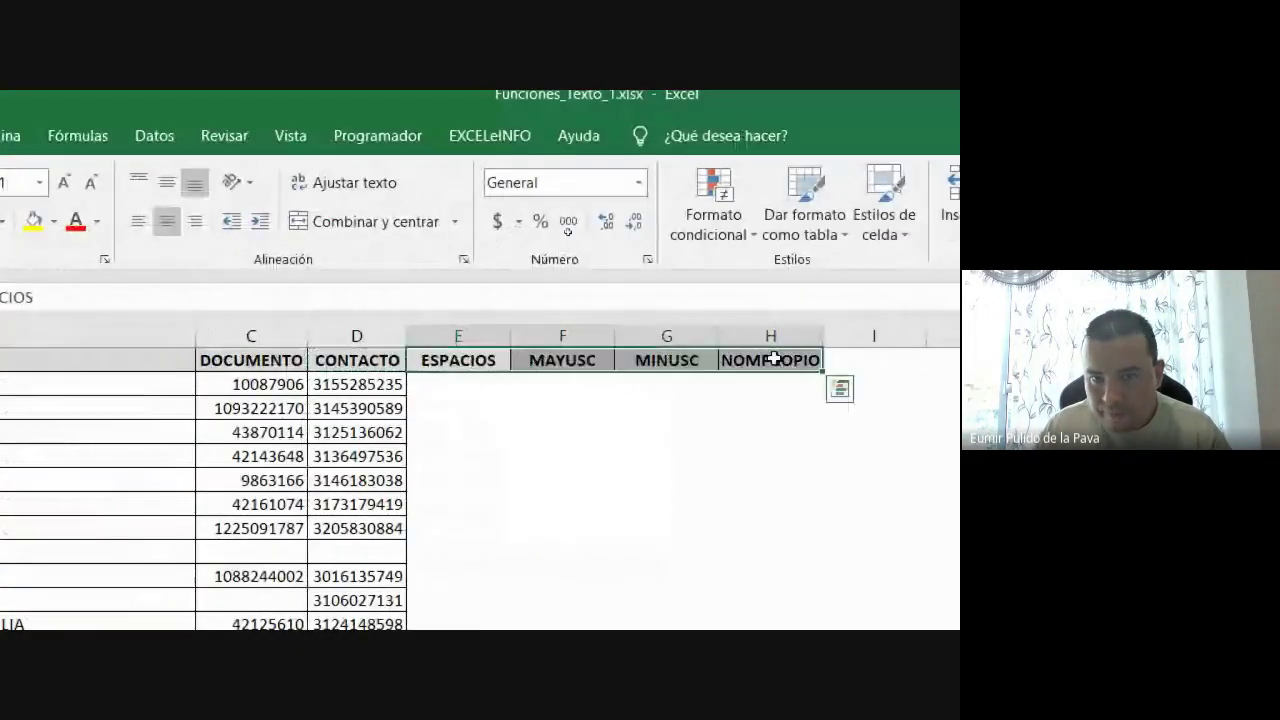
pyautogui.click(725, 570)
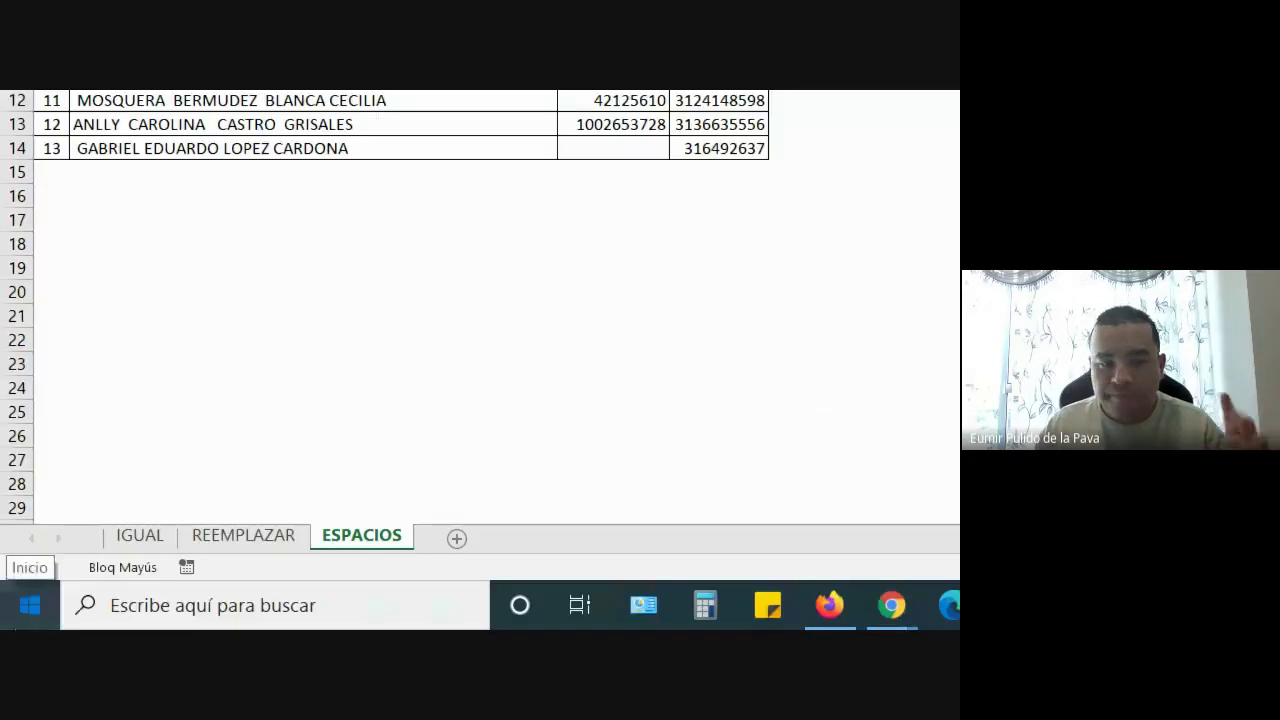
# Launch Microsoft Word from the Start menu and create a blank document
pyautogui.press('super')
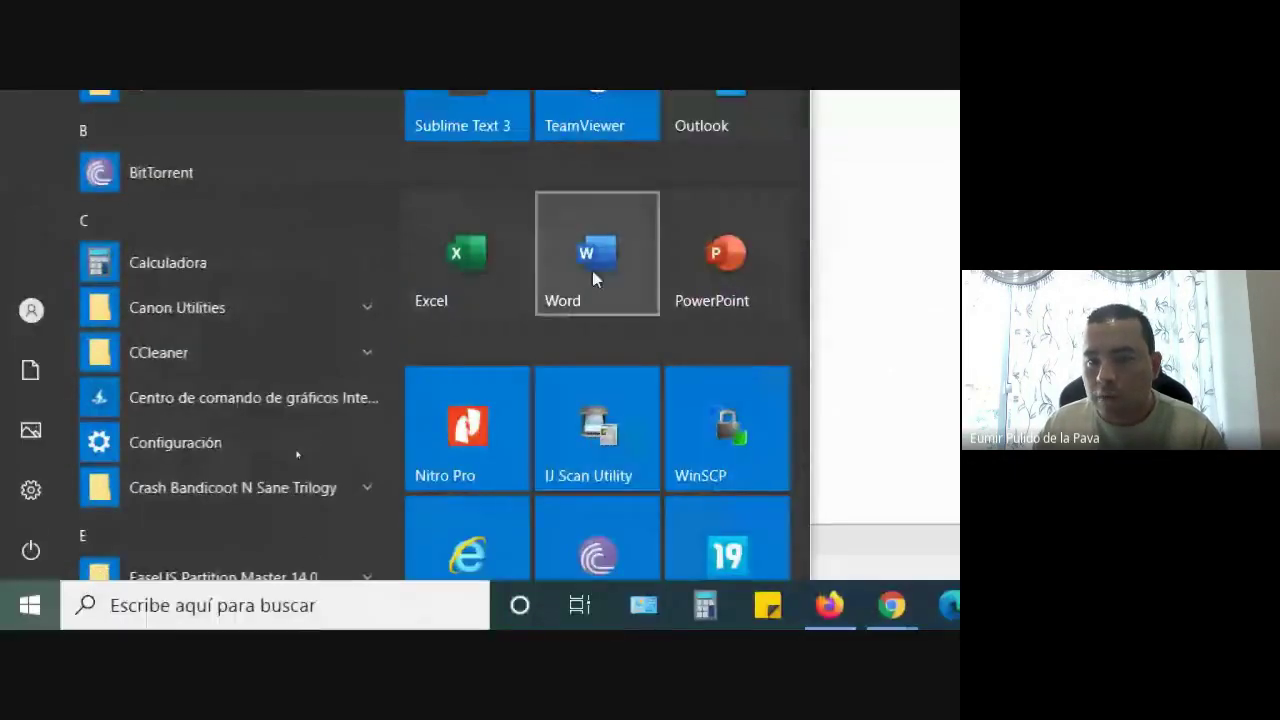
pyautogui.click(592, 500)
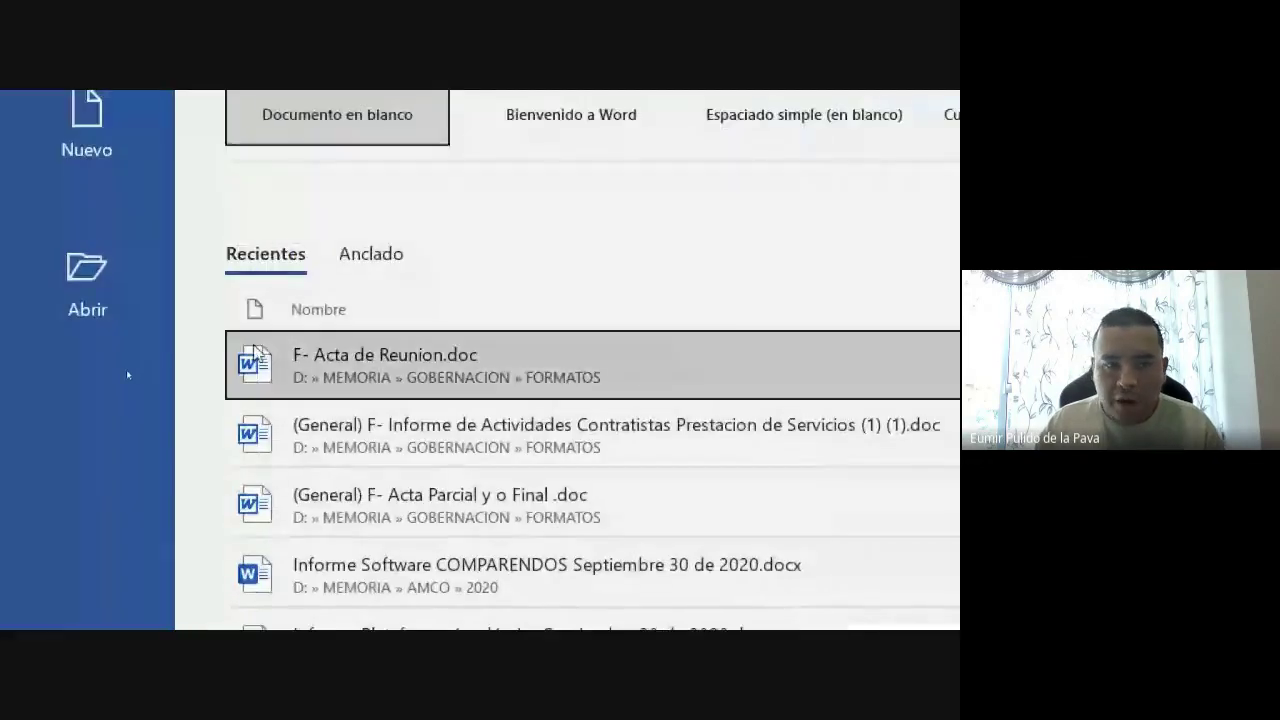
pyautogui.click(357, 129)
# Back in Excel, change the name in B6 to end in 'garciA' and commit it
pyautogui.hotkey('alt', 'Tab')
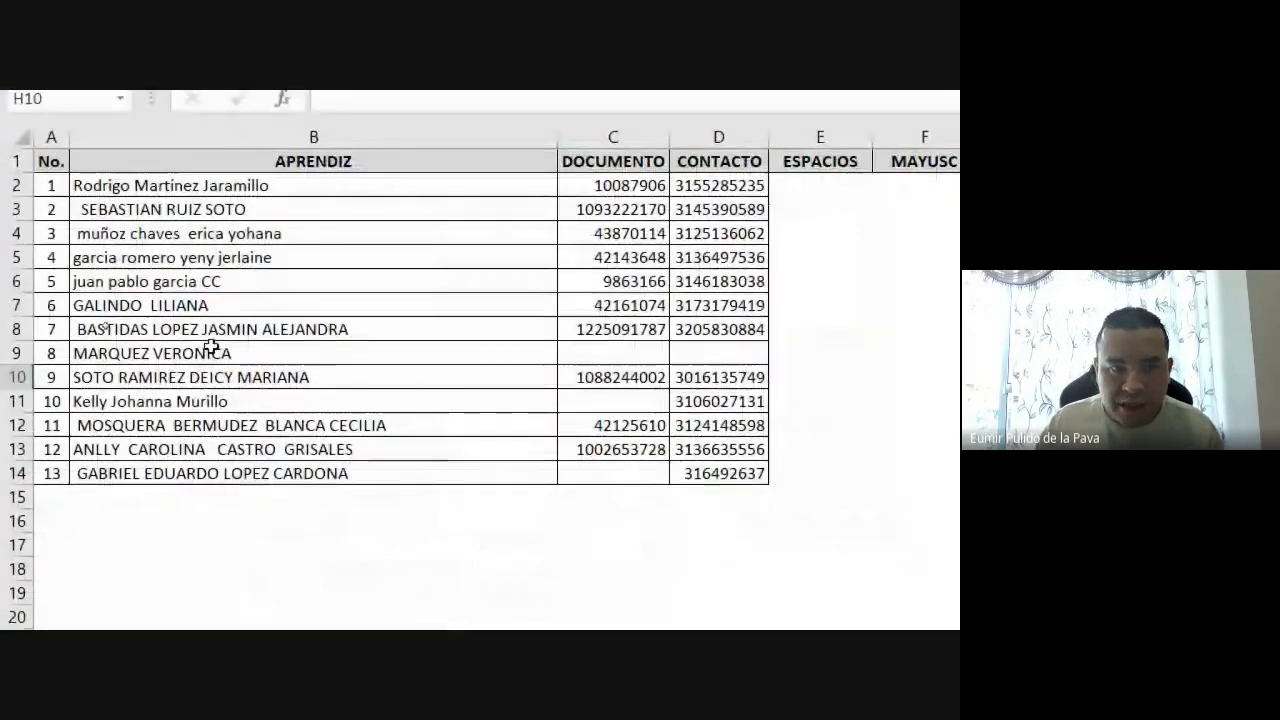
pyautogui.click(233, 284)
pyautogui.doubleClick(245, 282)
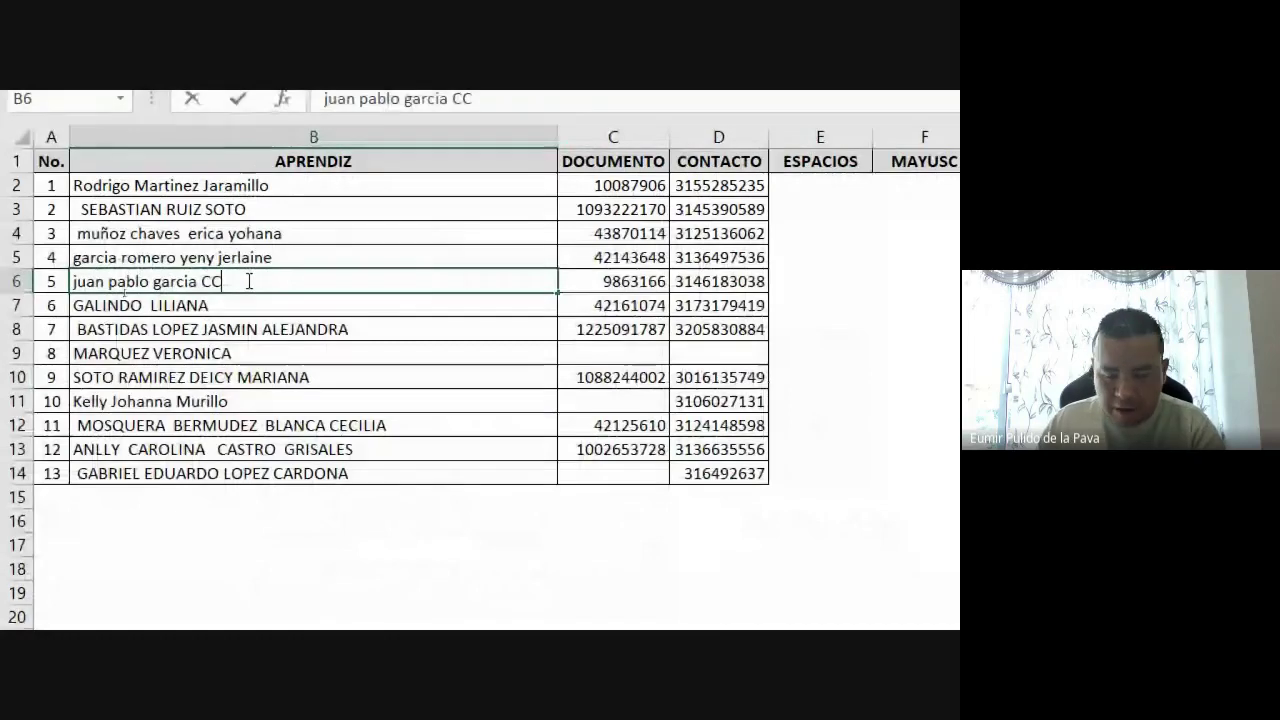
pyautogui.press('BackSpace')
pyautogui.press('BackSpace')
pyautogui.press('BackSpace')
pyautogui.press('BackSpace')
pyautogui.write('A')
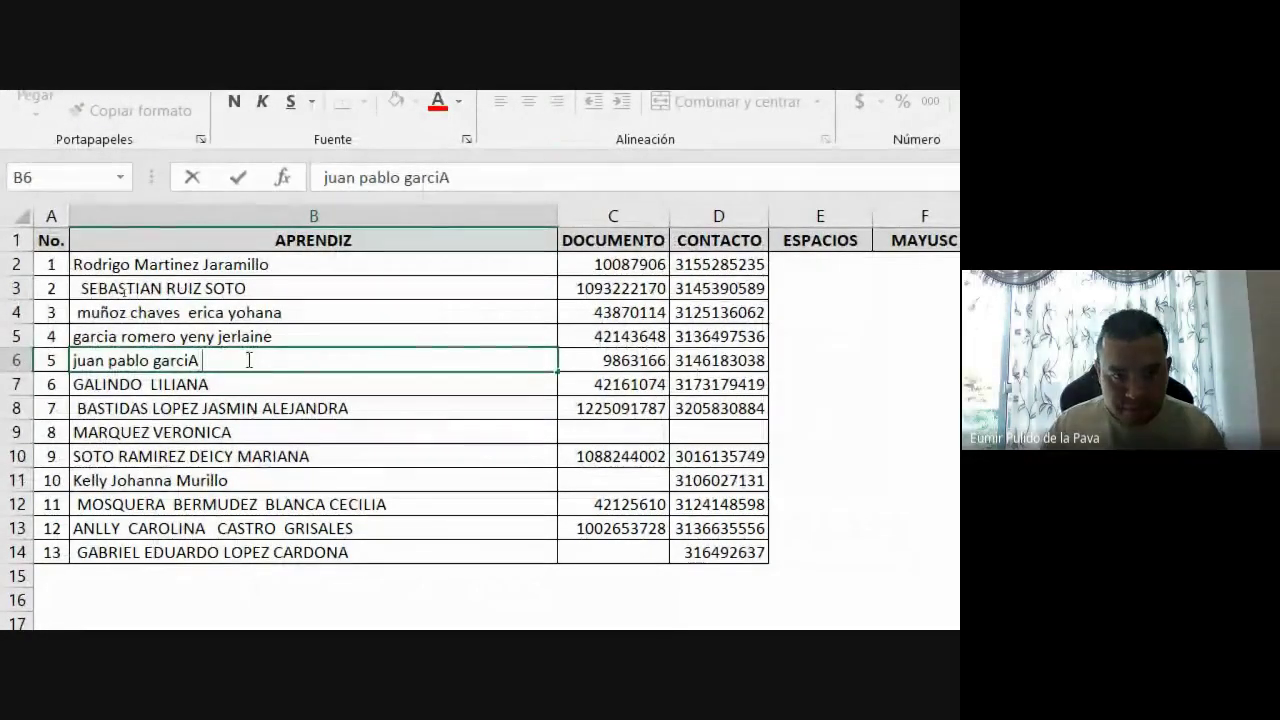
pyautogui.moveTo(205, 360); pyautogui.dragTo(20, 354)
pyautogui.hotkey('ctrl', 'c')
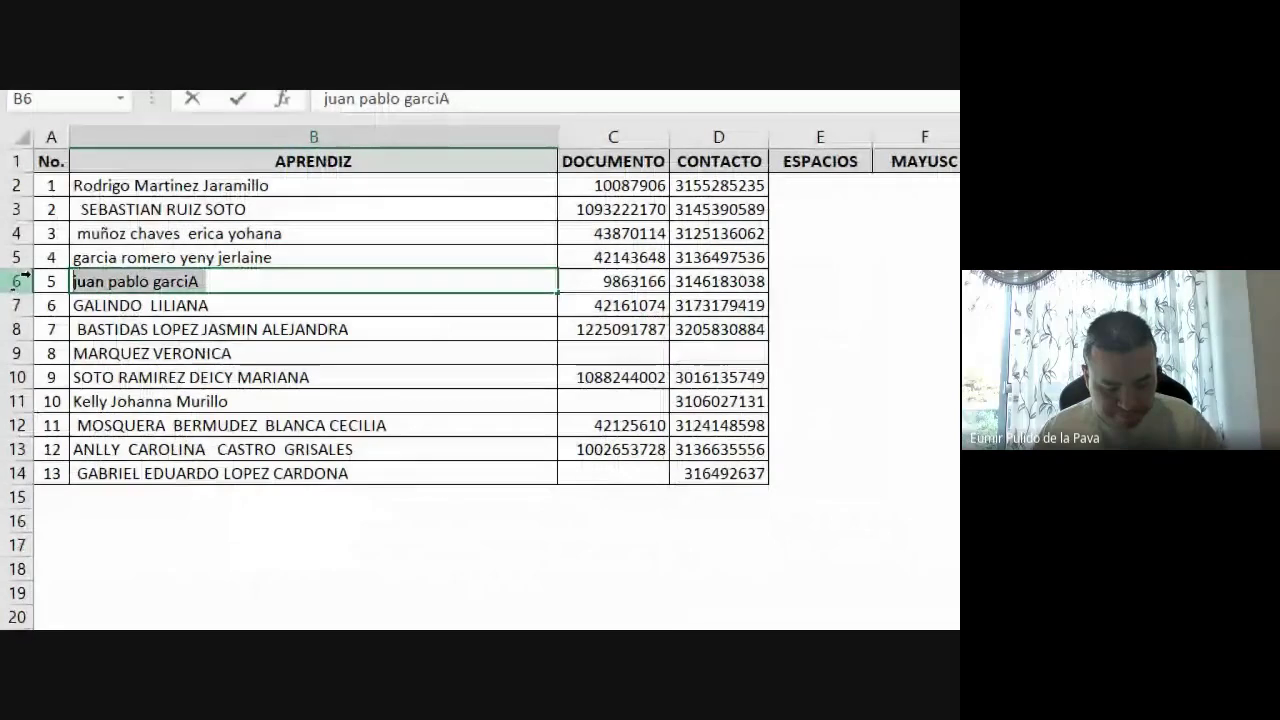
pyautogui.press('Return')
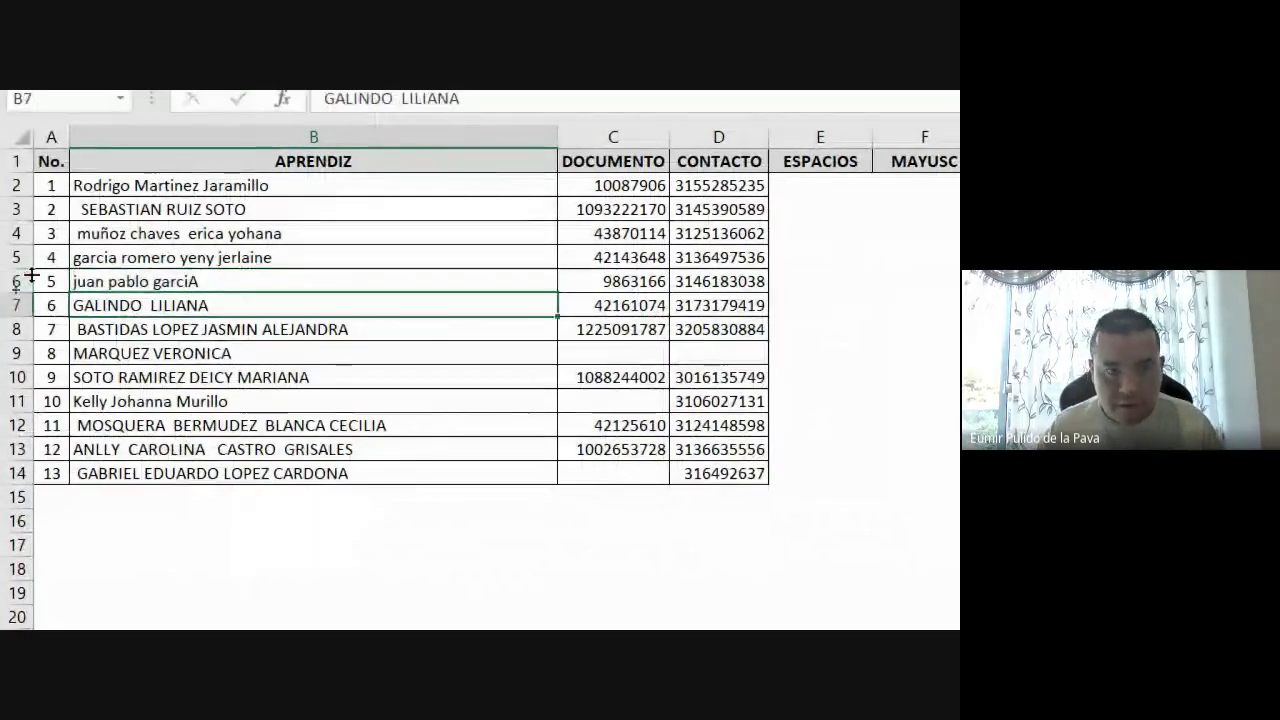
pyautogui.click(905, 604)
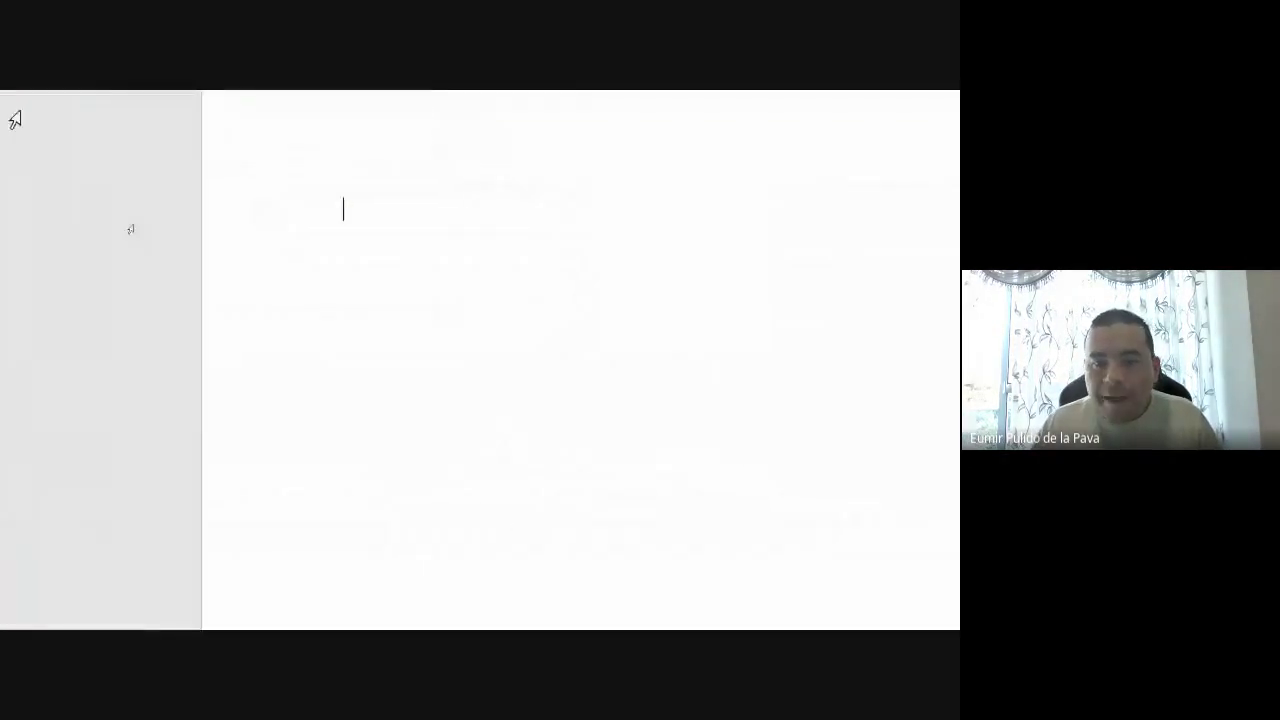
# Paste the name and switch it through uppercase, capitalised words, sentence case, then uppercase again
pyautogui.hotkey('ctrl', 'v')
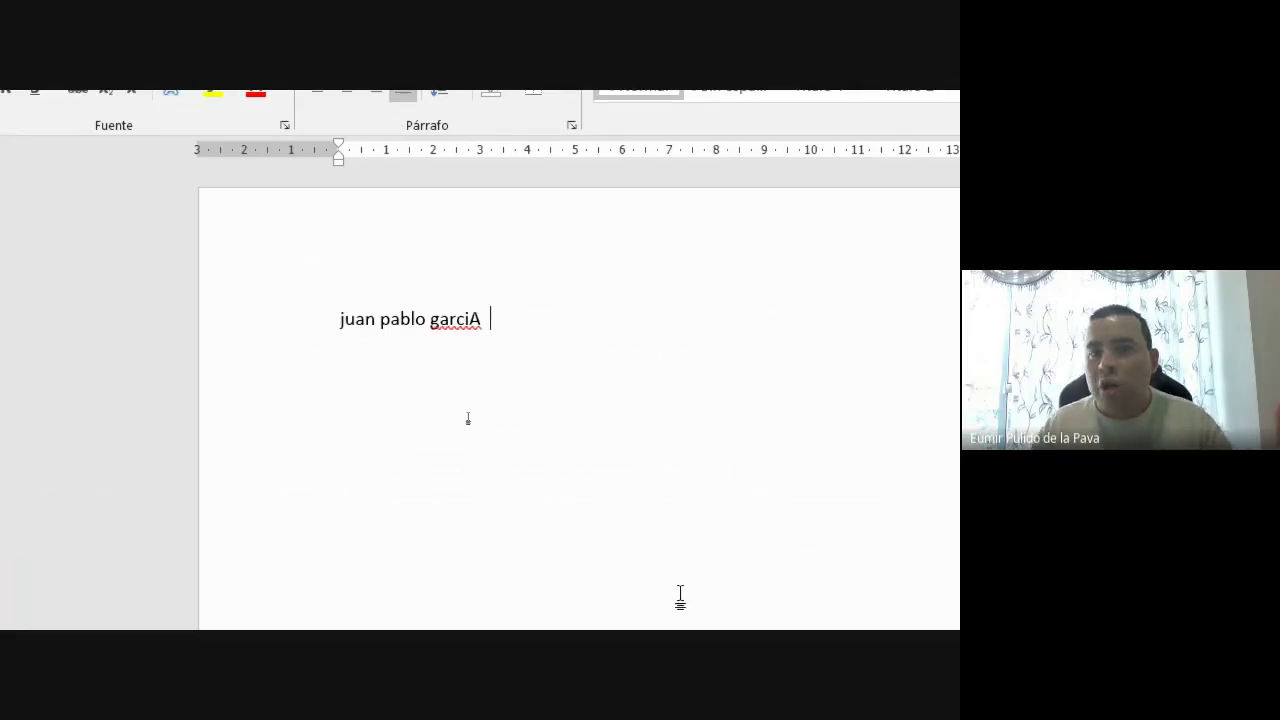
pyautogui.click(292, 340)
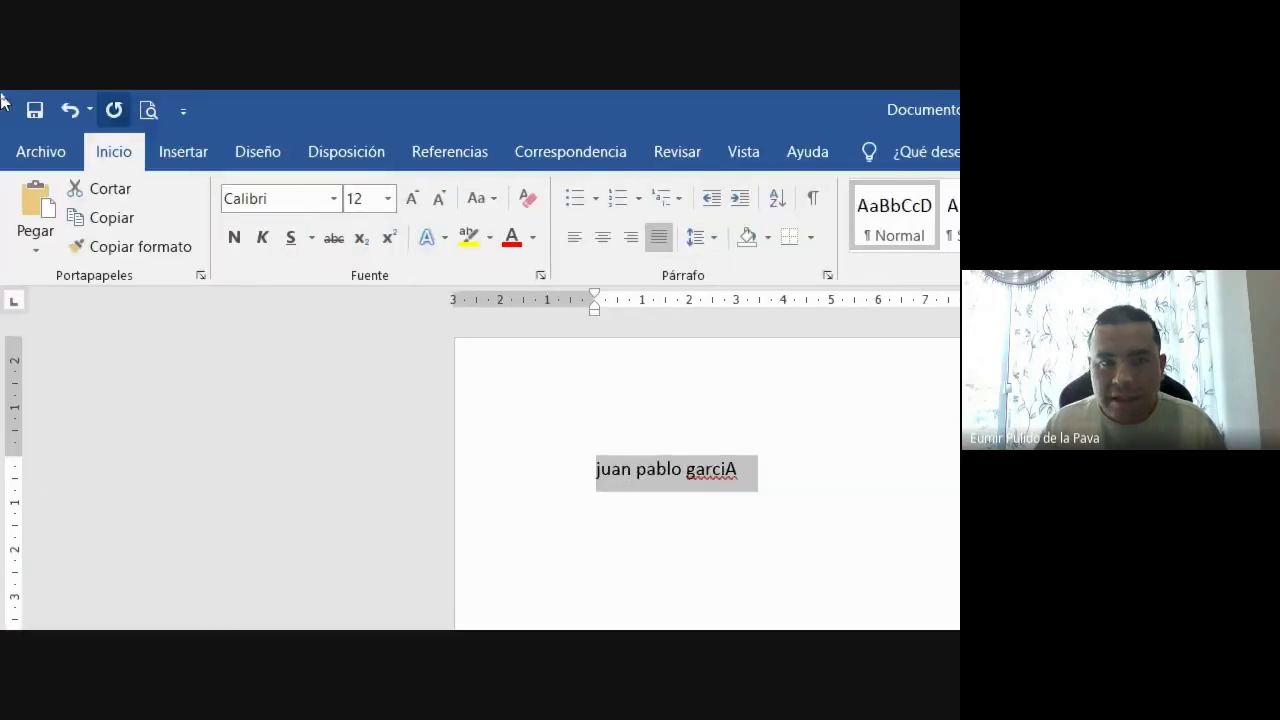
pyautogui.click(486, 201)
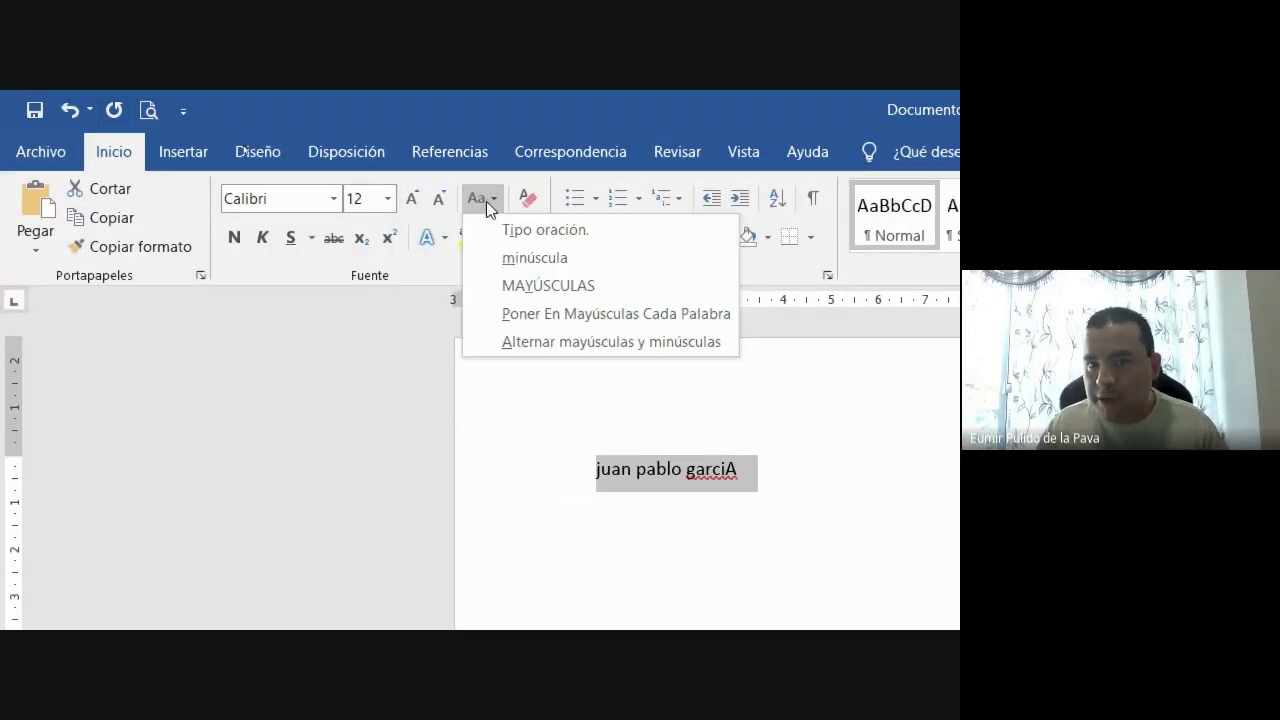
pyautogui.click(559, 285)
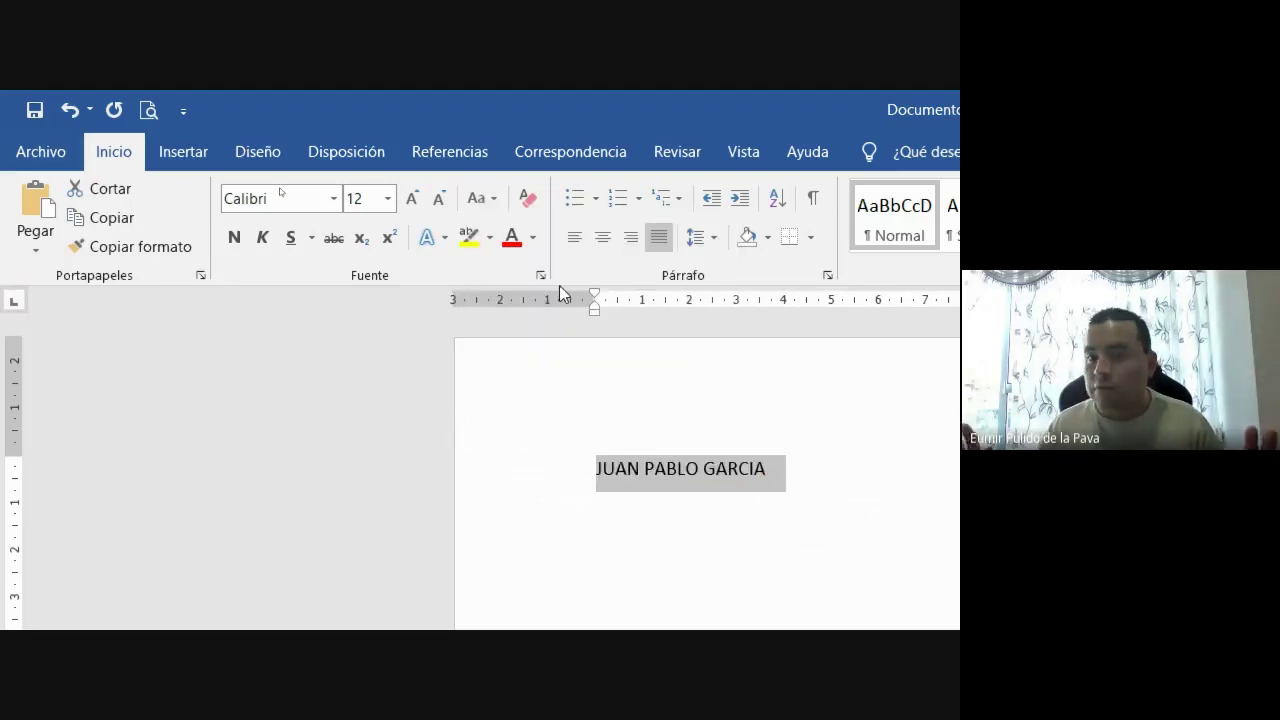
pyautogui.click(499, 198)
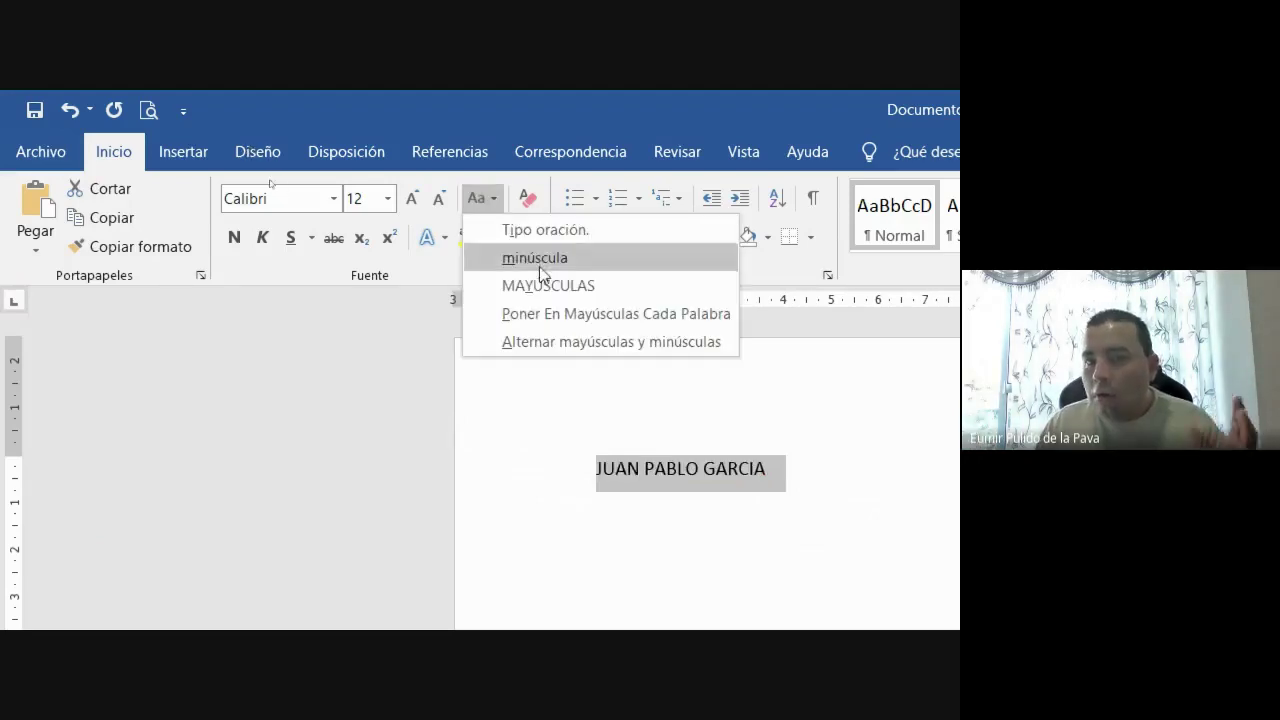
pyautogui.click(679, 313)
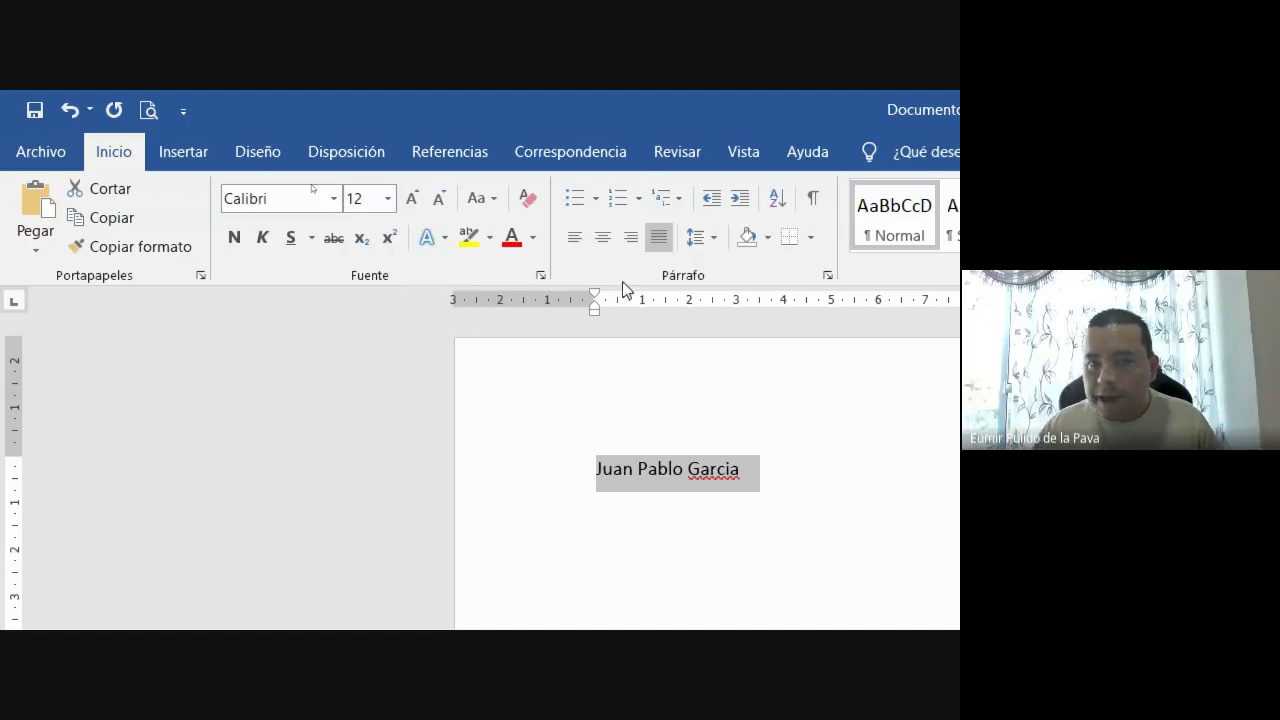
pyautogui.click(501, 207)
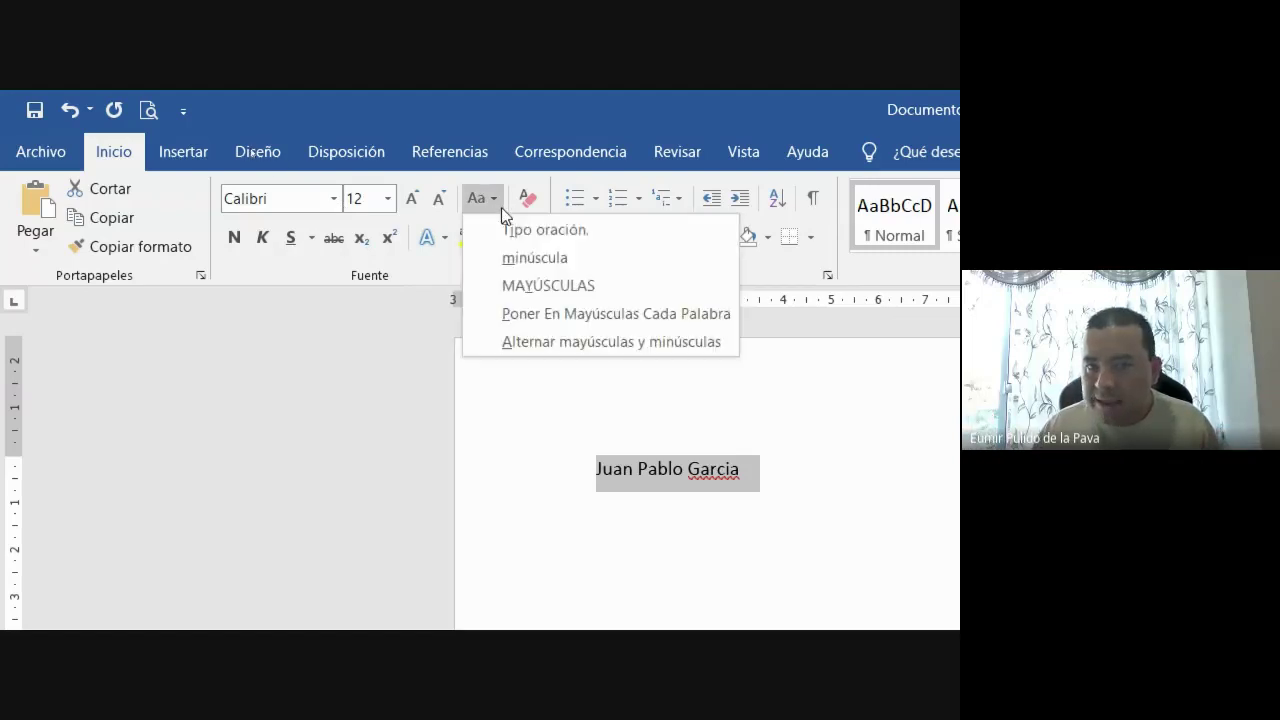
pyautogui.click(563, 232)
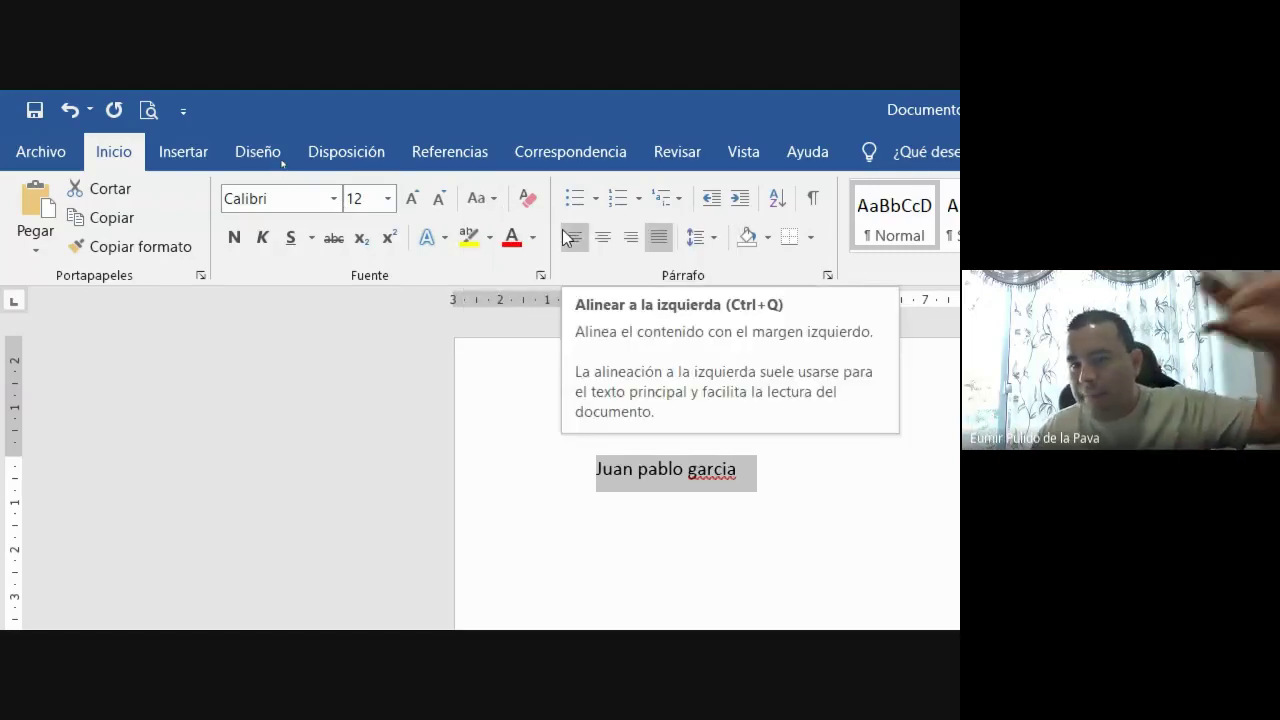
pyautogui.click(476, 199)
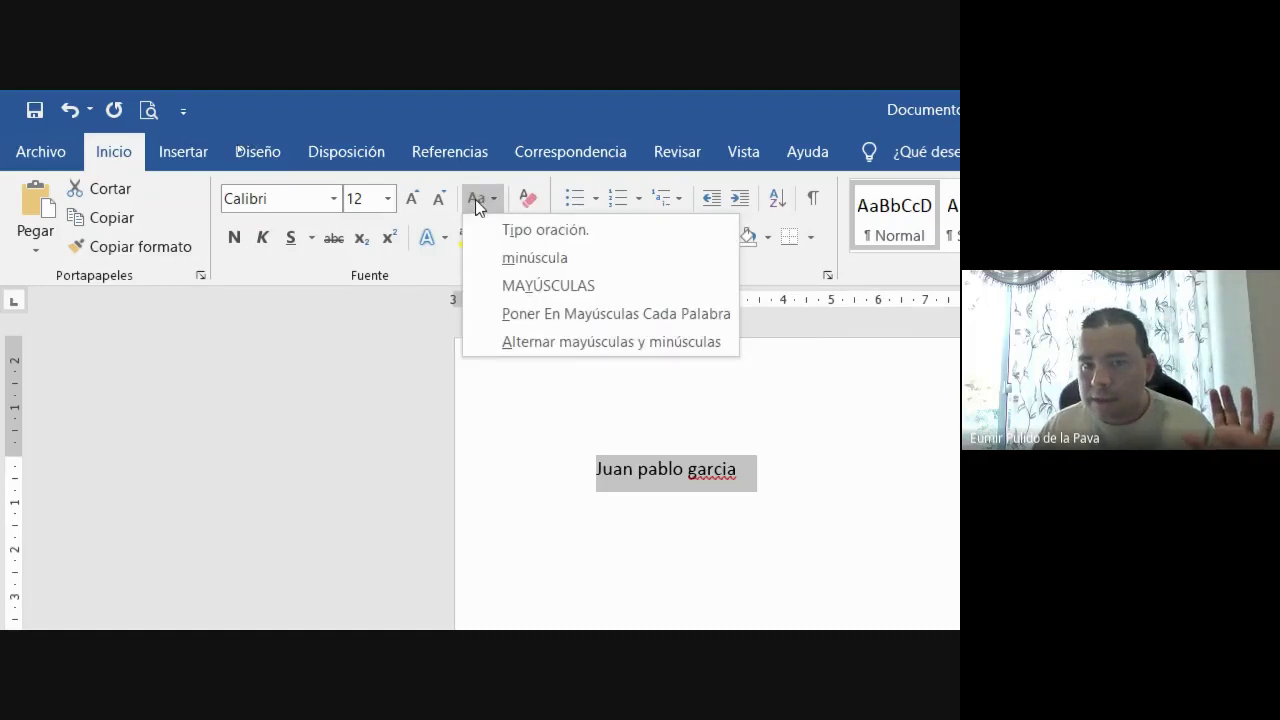
pyautogui.click(508, 285)
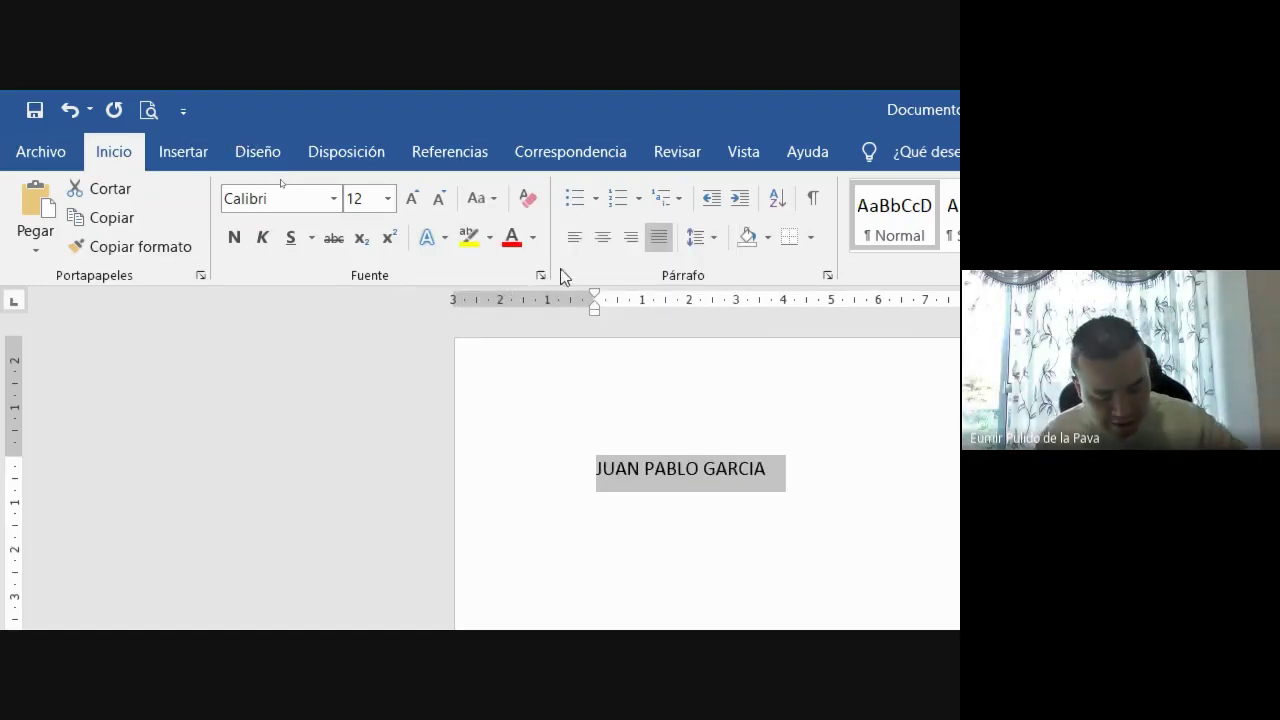
# Cycle the name's case with Shift+F3 until it returns to uppercase
pyautogui.hotkey('shift', 'F3')
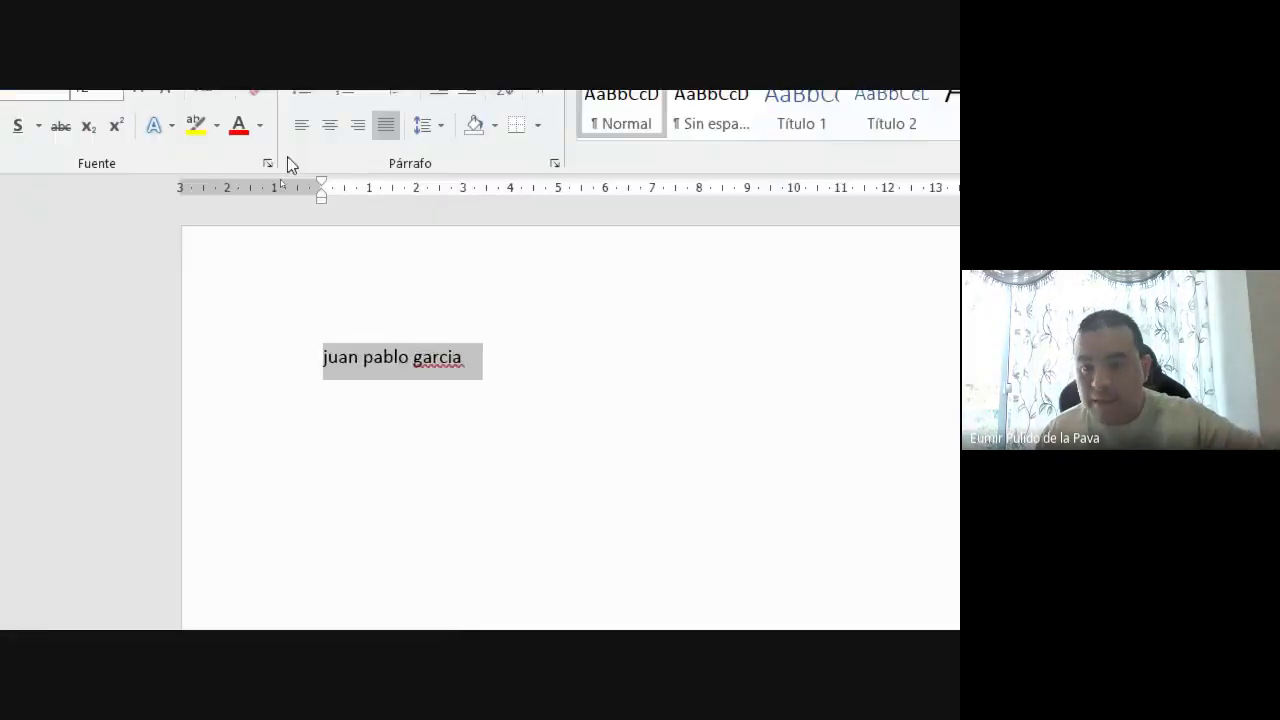
pyautogui.hotkey('shift', 'F3')
pyautogui.hotkey('shift', 'F3')
pyautogui.hotkey('shift', 'F3')
pyautogui.hotkey('shift', 'F3')
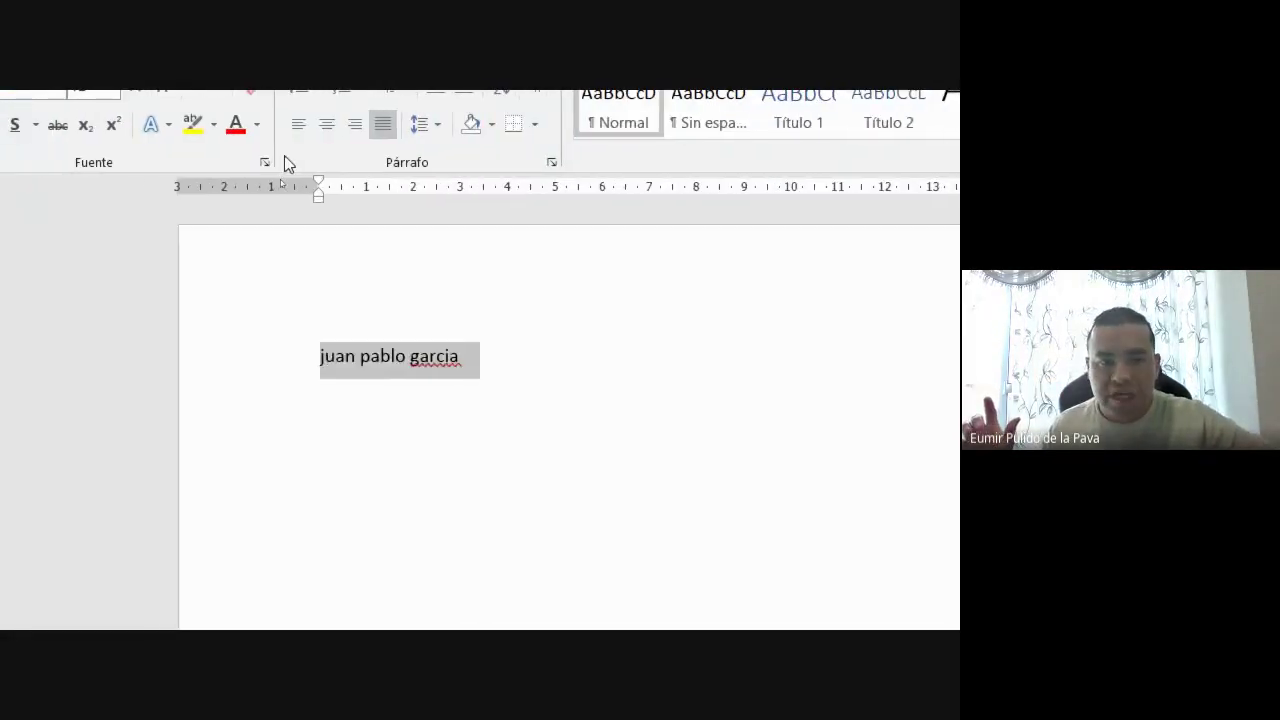
pyautogui.hotkey('shift', 'F3')
pyautogui.hotkey('shift', 'F3')
pyautogui.hotkey('shift', 'F3')
pyautogui.hotkey('shift', 'F3')
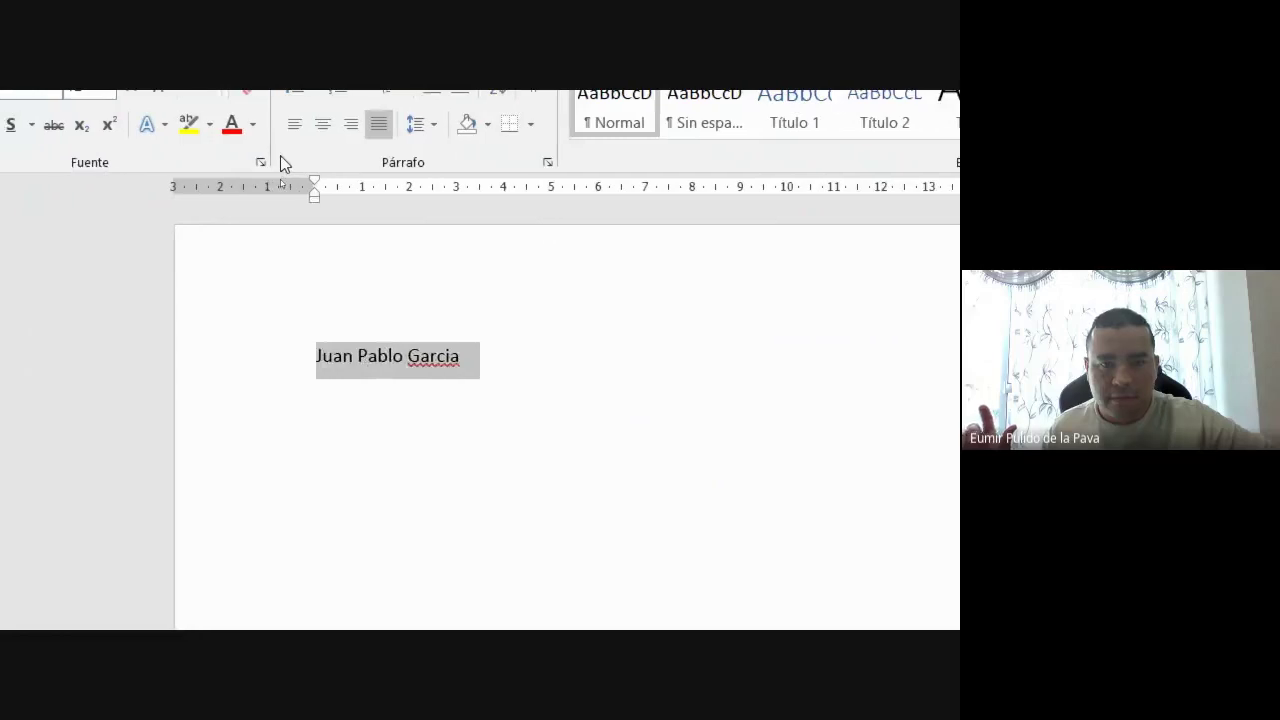
pyautogui.hotkey('shift', 'F3')
pyautogui.hotkey('shift', 'F3')
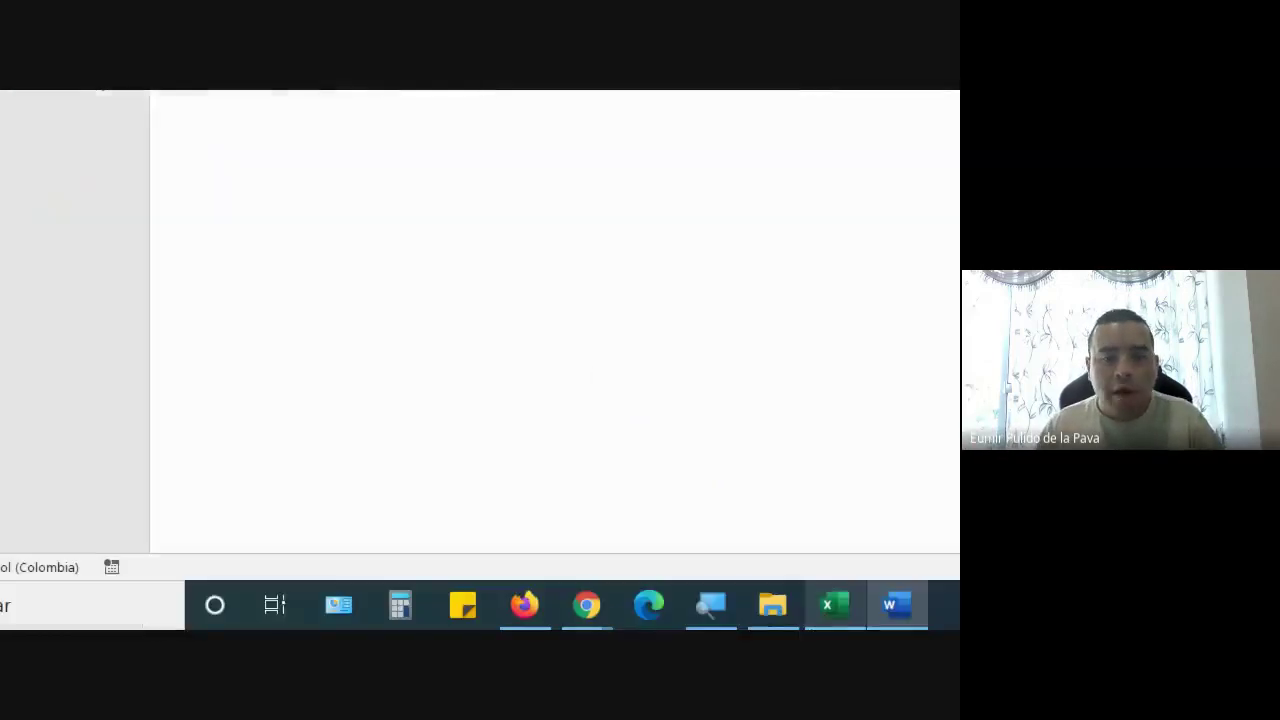
# Admit the waiting participant with Permitir in the Meet call, then return to Word
pyautogui.moveTo(595, 605)
pyautogui.click(160, 508)
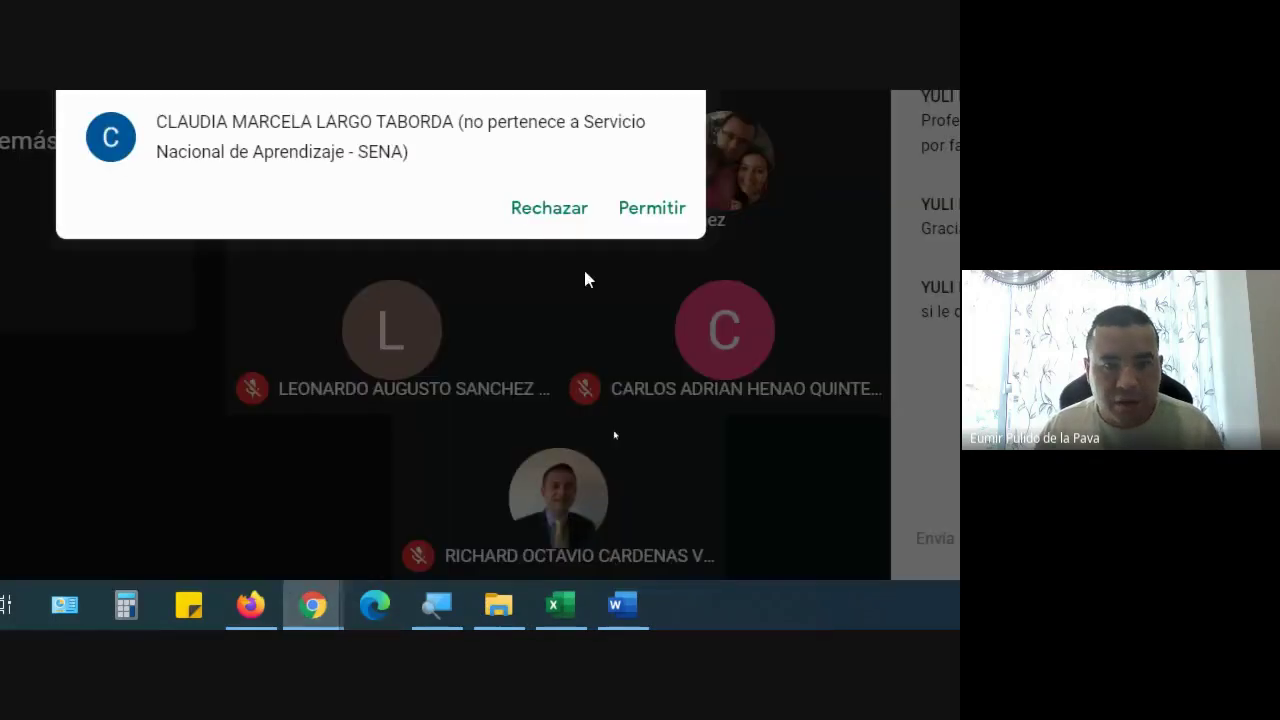
pyautogui.click(651, 212)
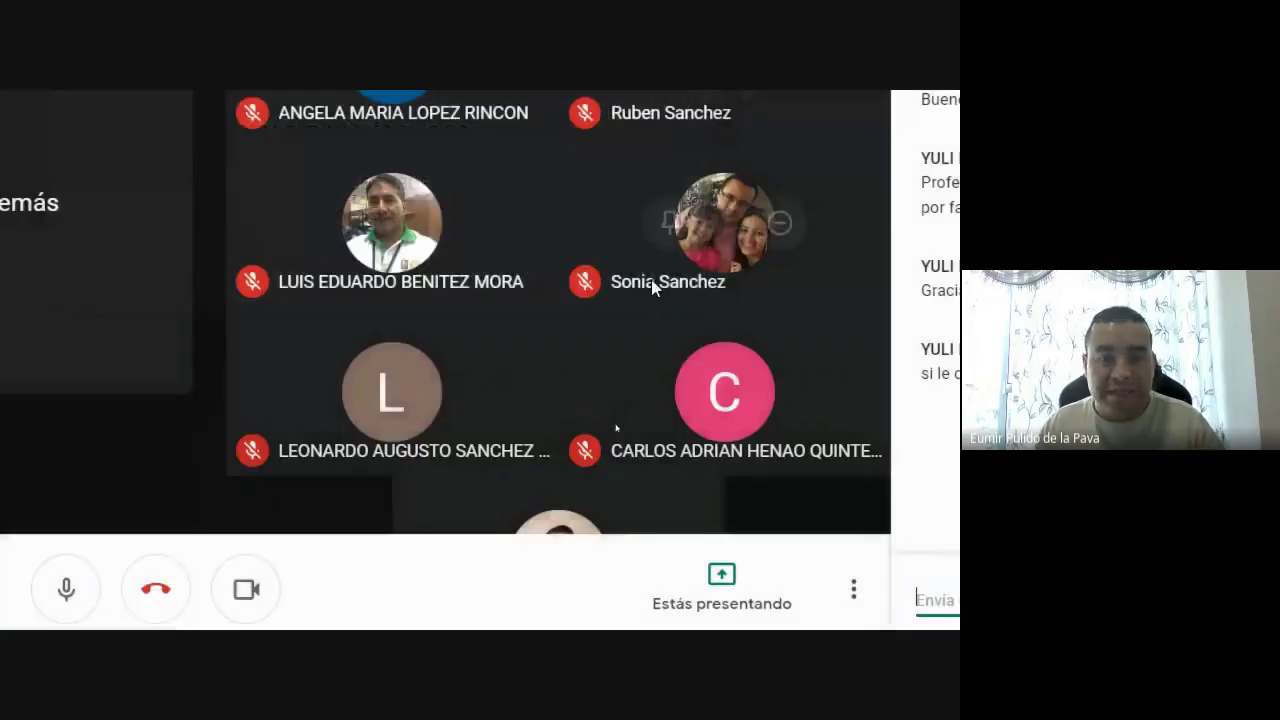
pyautogui.click(620, 606)
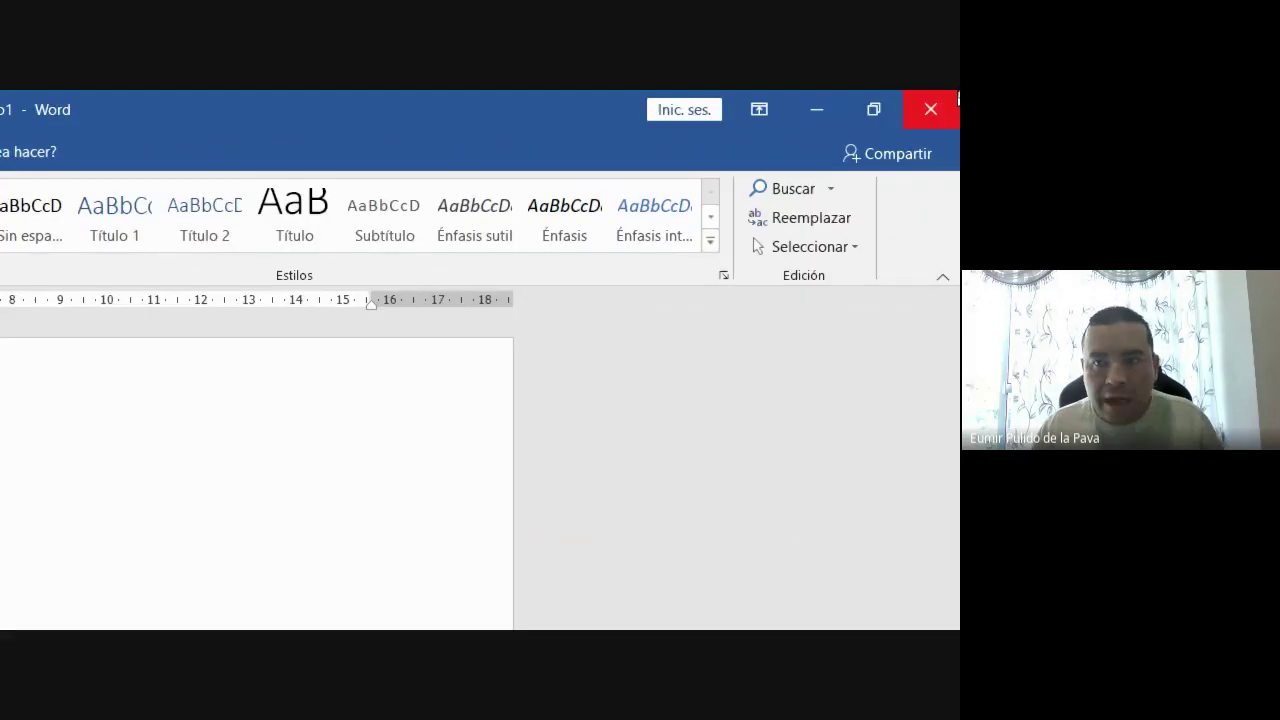
# Close Word without saving, then select the learner names in B2:B14 in Excel
pyautogui.click(929, 109)
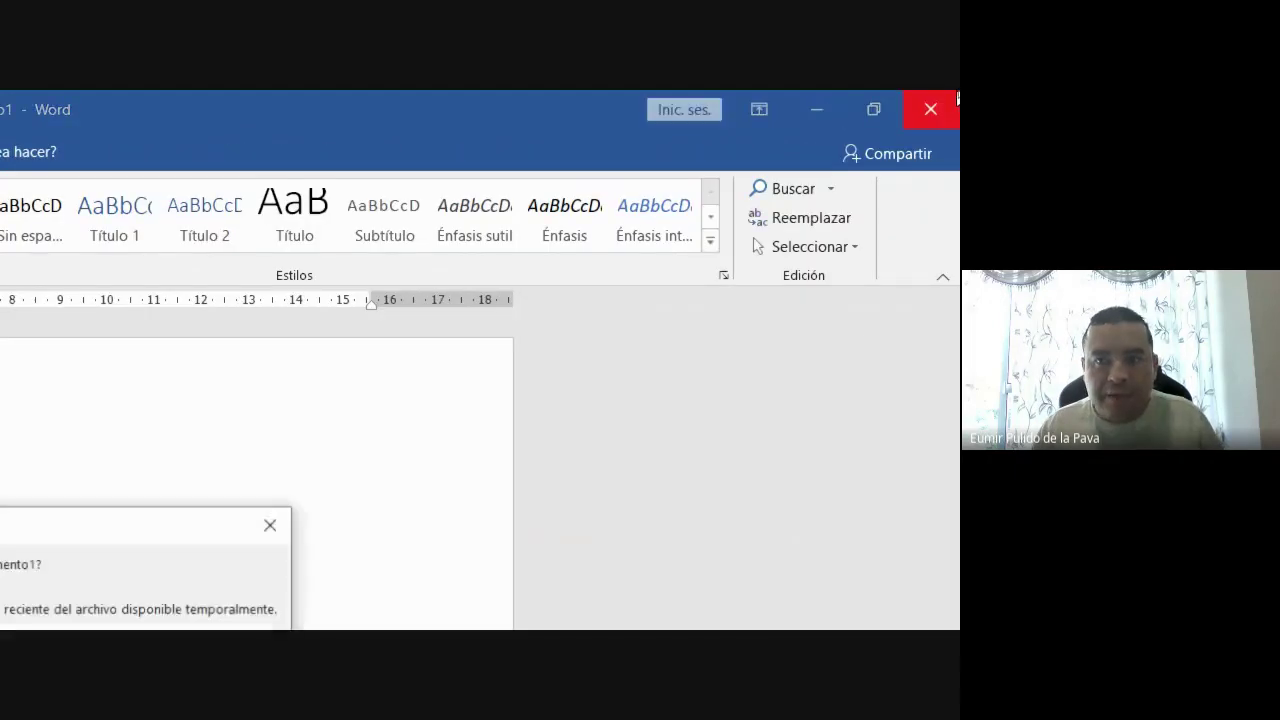
pyautogui.click(16, 345)
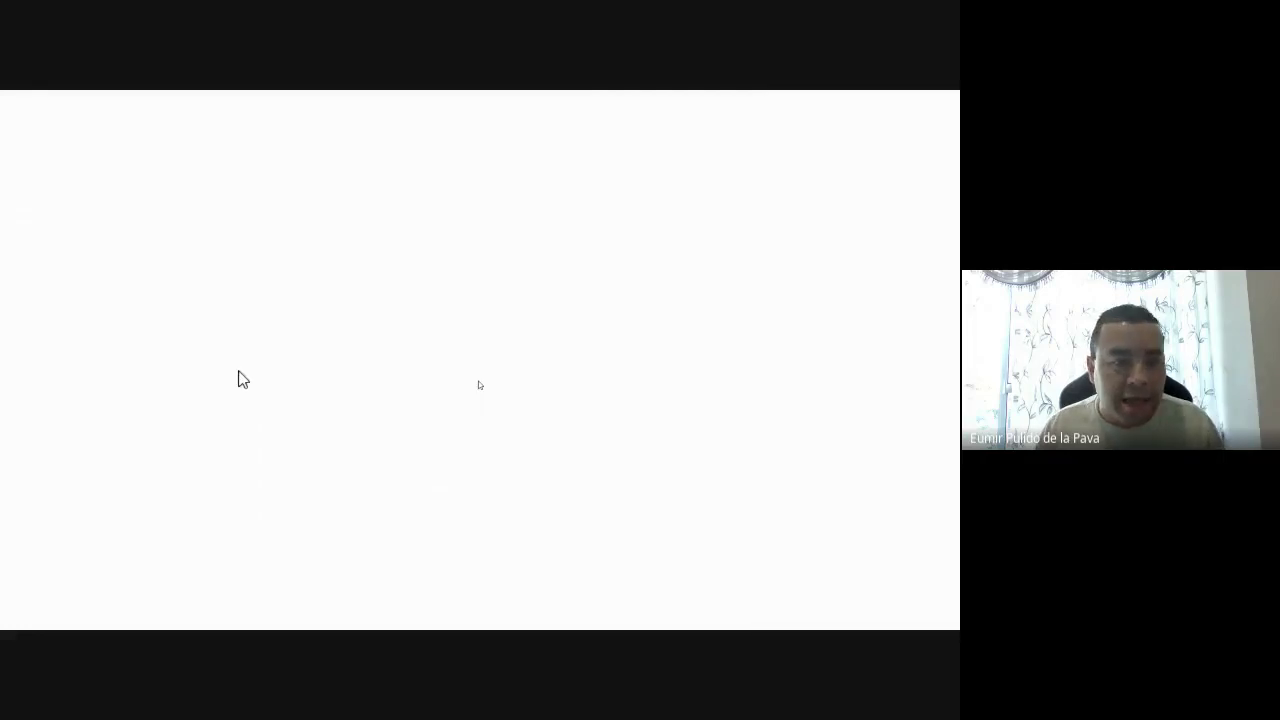
pyautogui.click(423, 606)
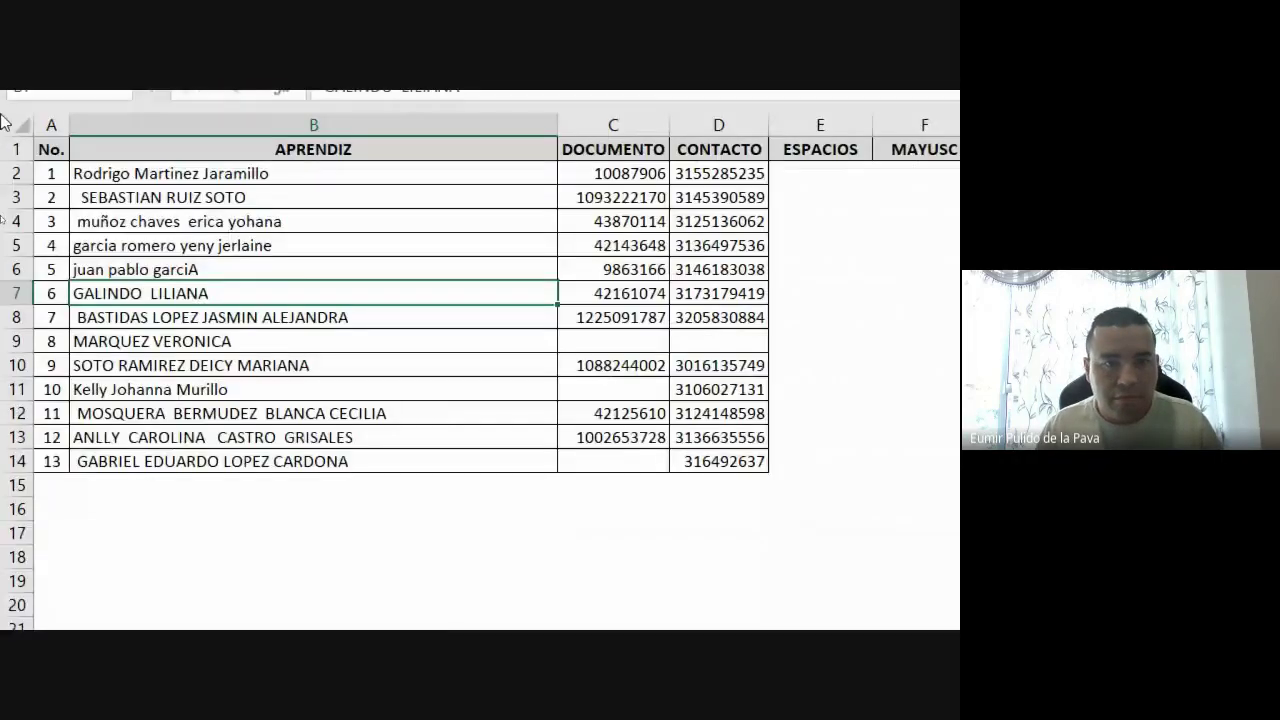
pyautogui.moveTo(278, 200); pyautogui.dragTo(247, 490)
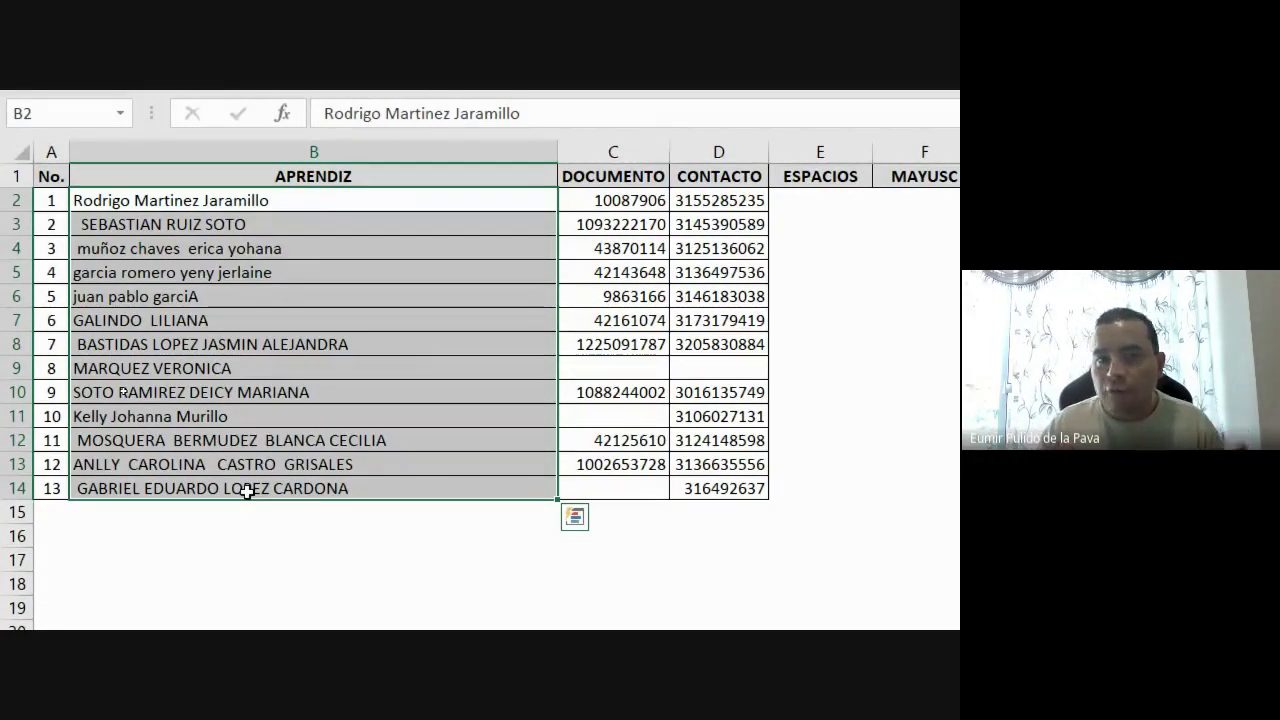
pyautogui.click(10, 97)
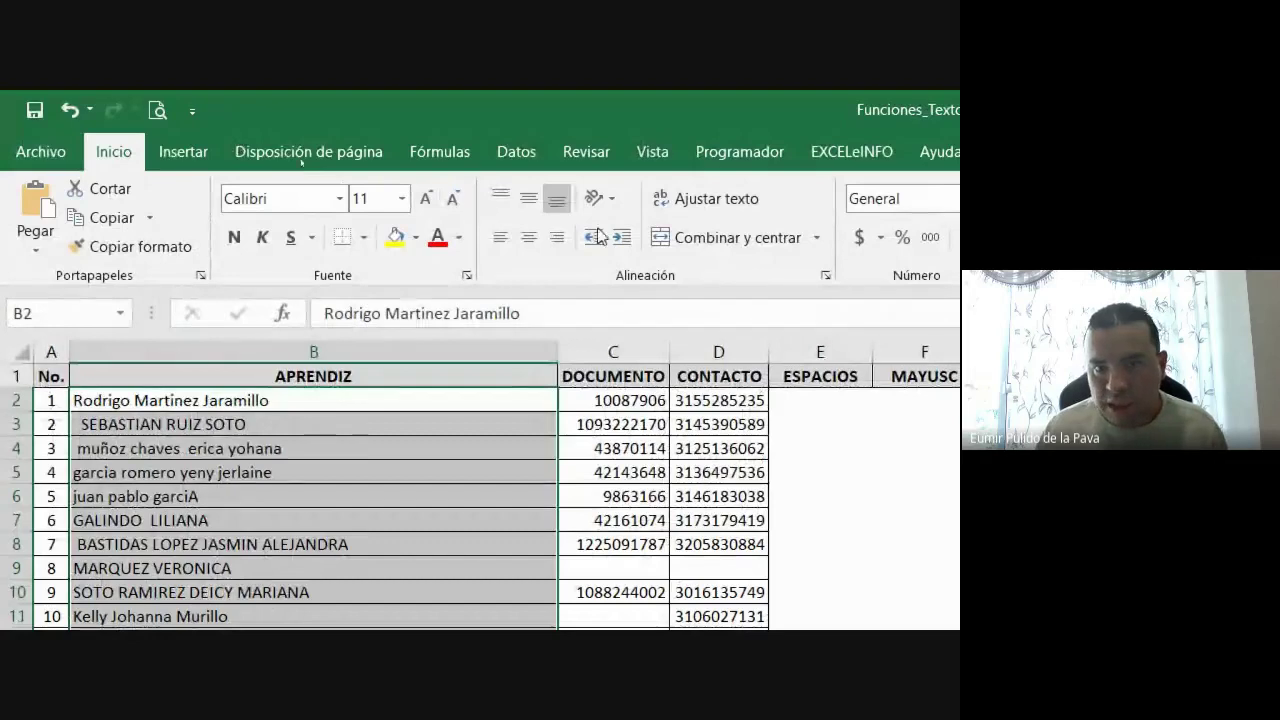
pyautogui.click(612, 197)
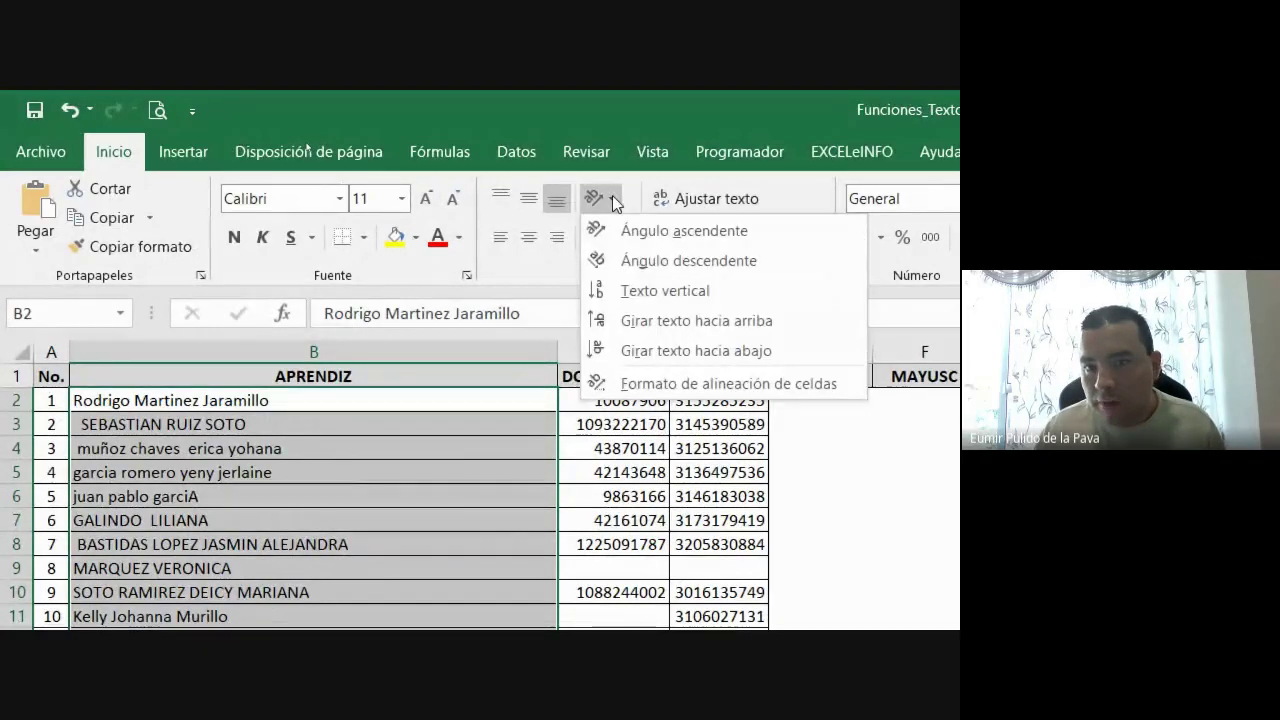
pyautogui.click(612, 197)
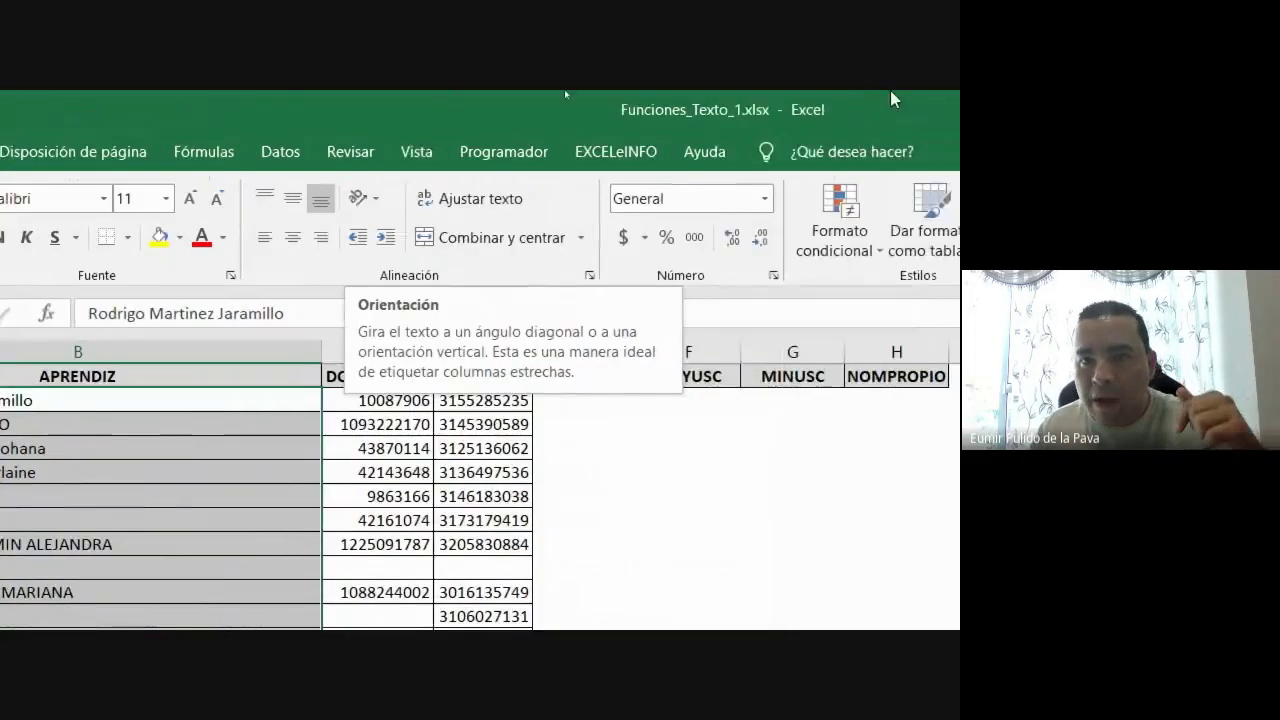
pyautogui.click(855, 160)
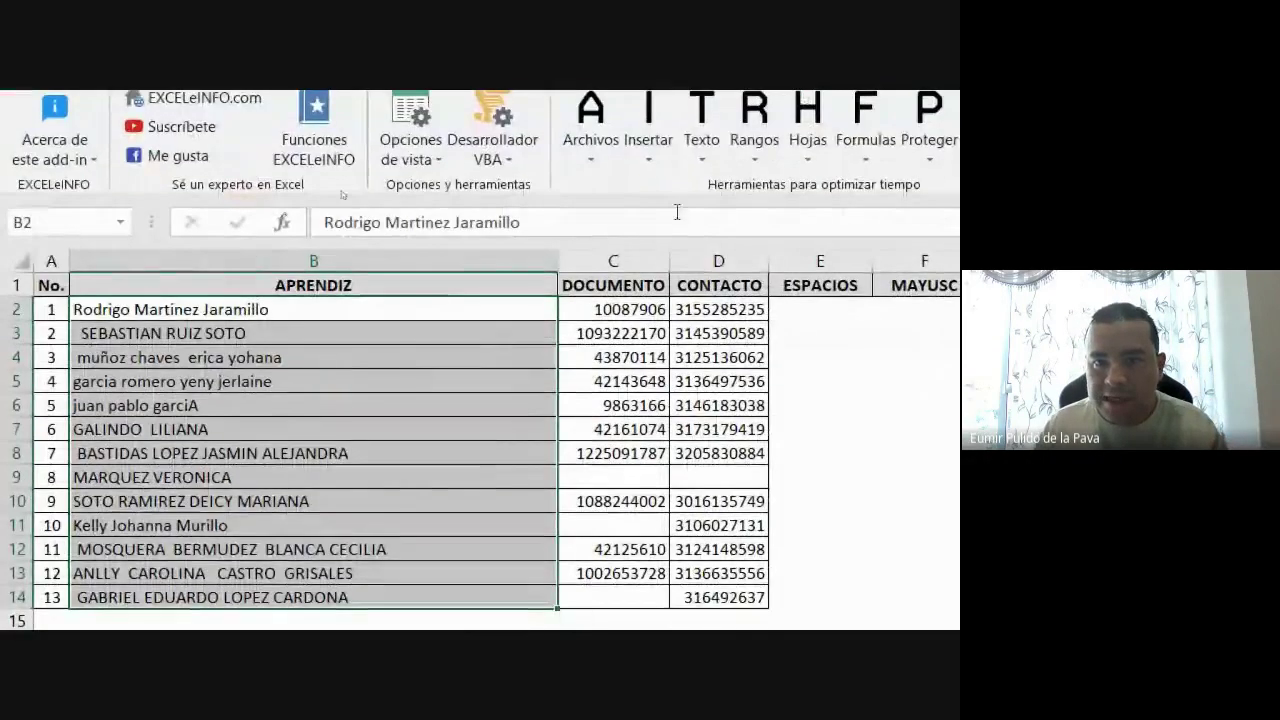
pyautogui.click(709, 164)
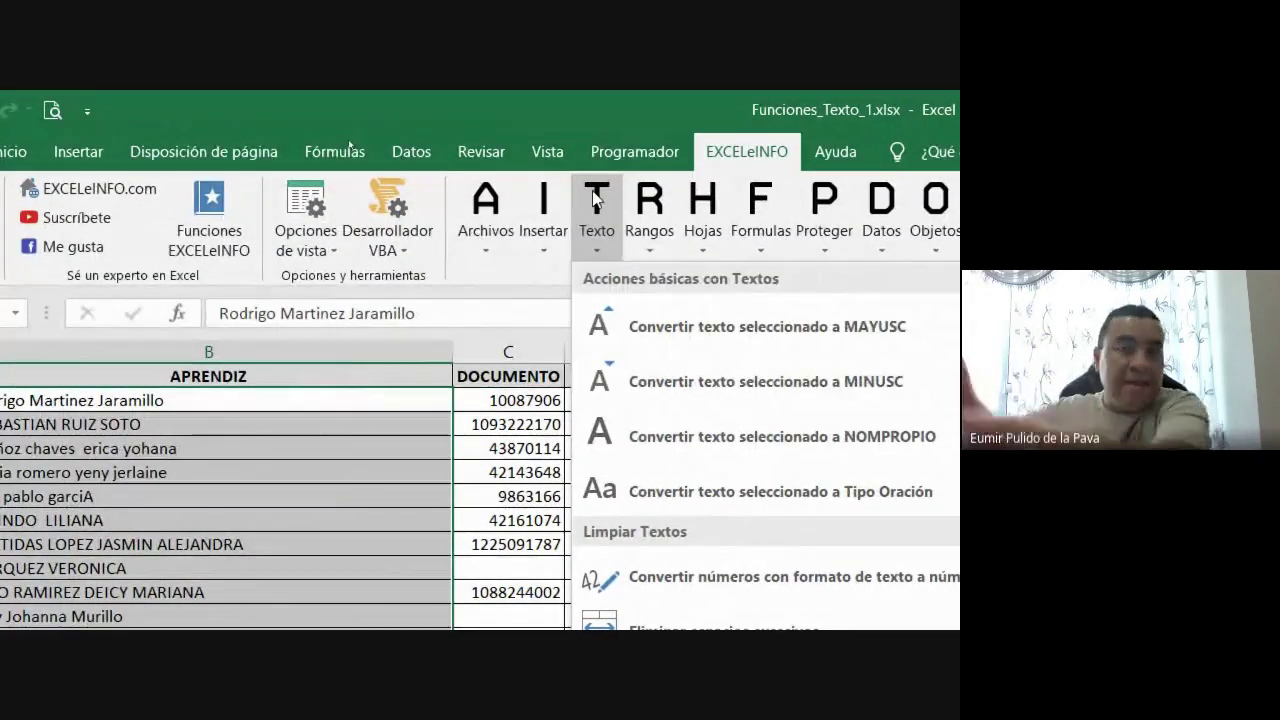
pyautogui.click(742, 156)
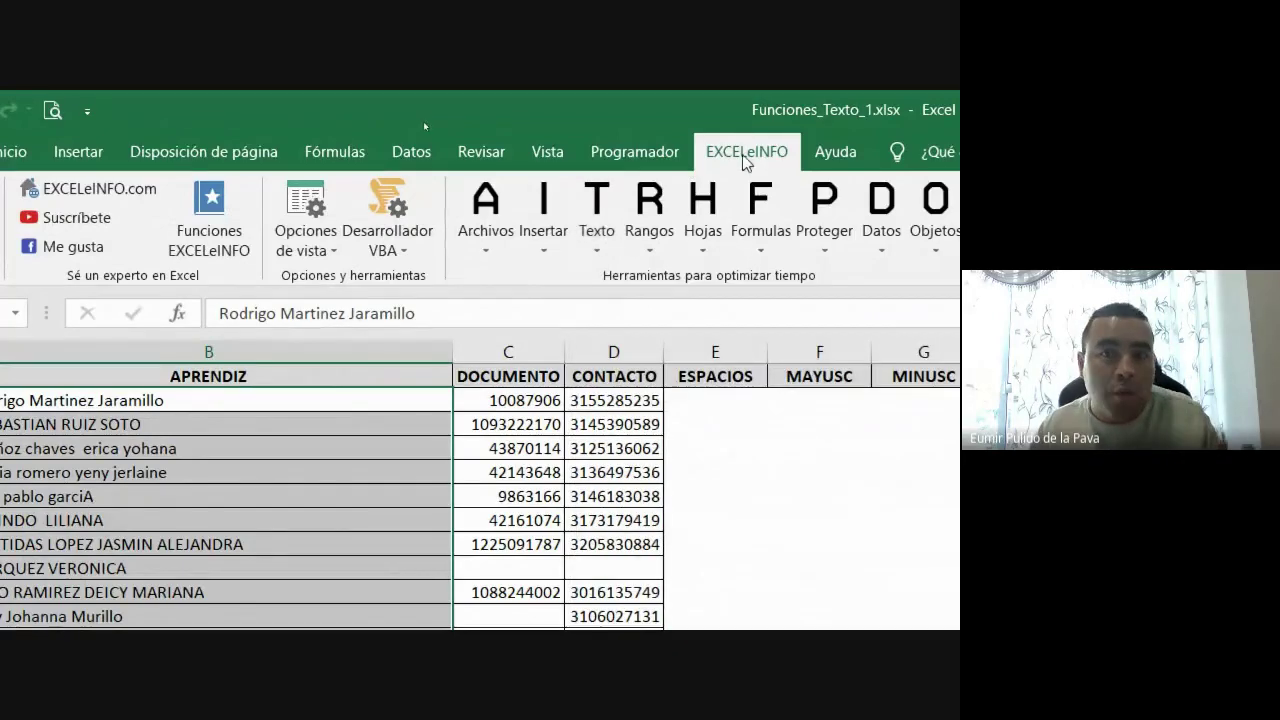
pyautogui.click(107, 152)
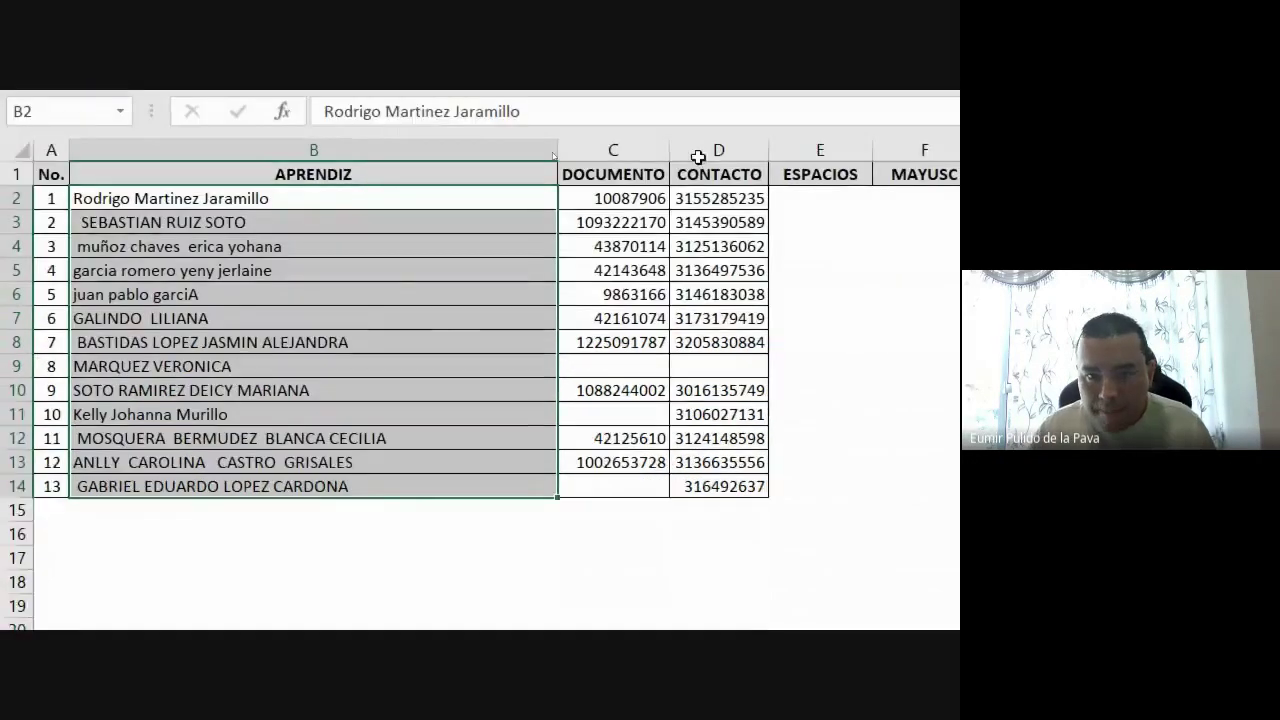
# Move the ESPACIOS column so it sits in column H
pyautogui.click(813, 352)
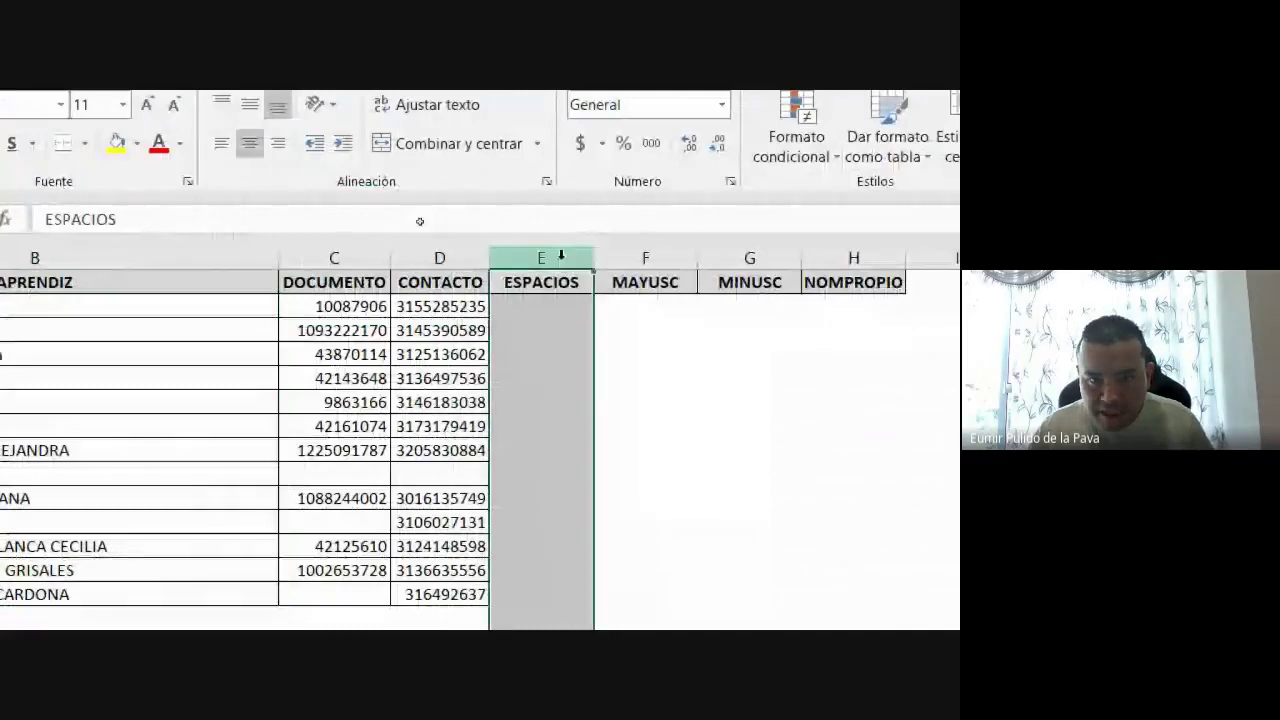
pyautogui.hotkey('ctrl', 'c')
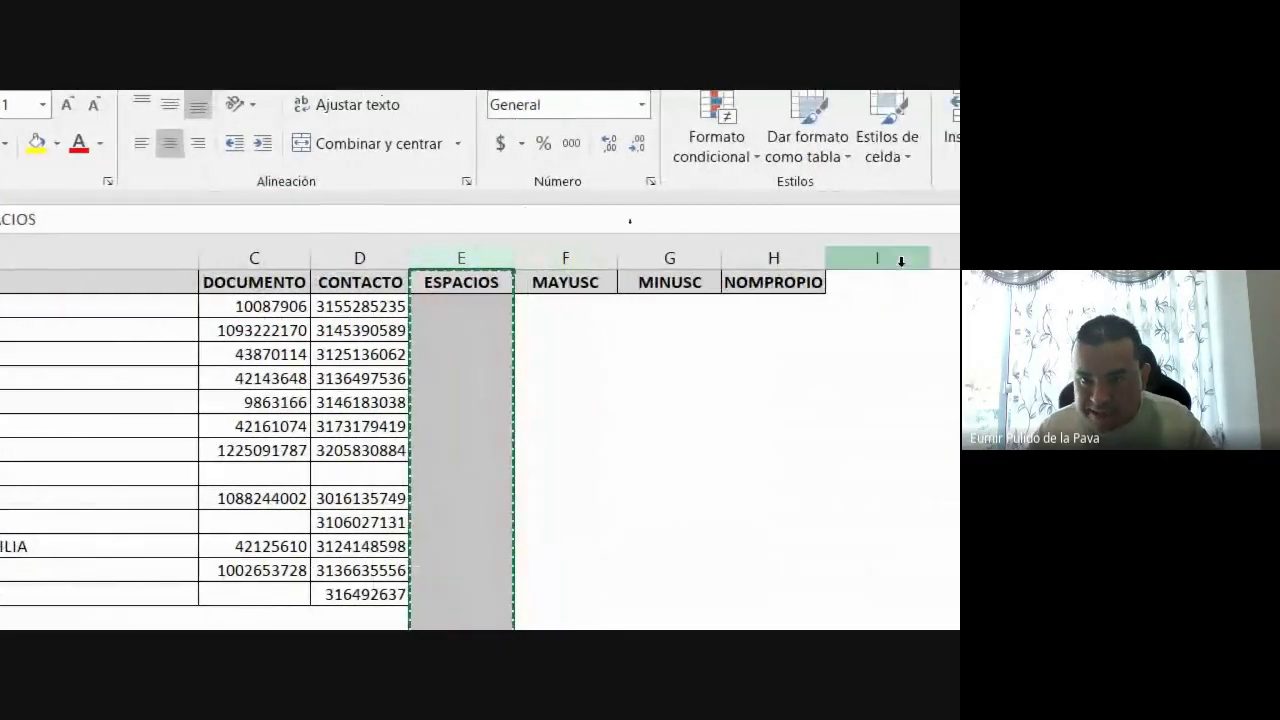
pyautogui.rightClick(873, 256)
pyautogui.click(939, 460)
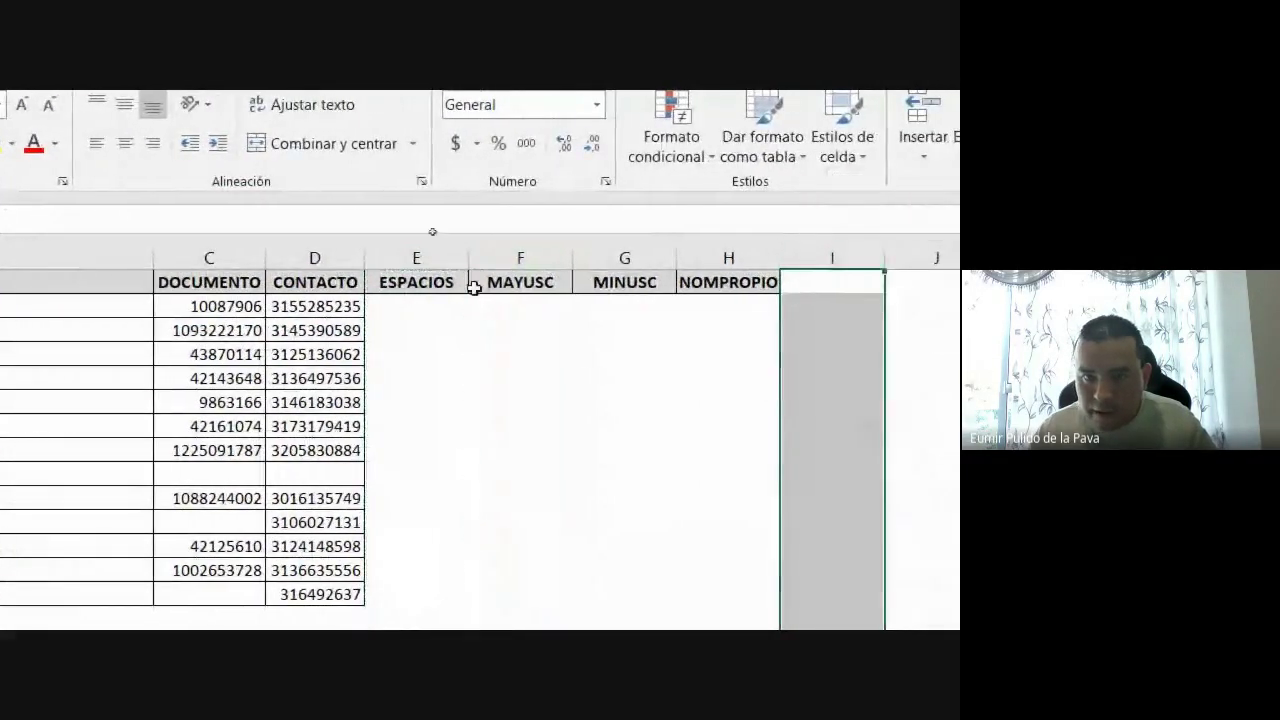
# Raise the font size of the result area E2:H13 to 16
pyautogui.click(425, 282)
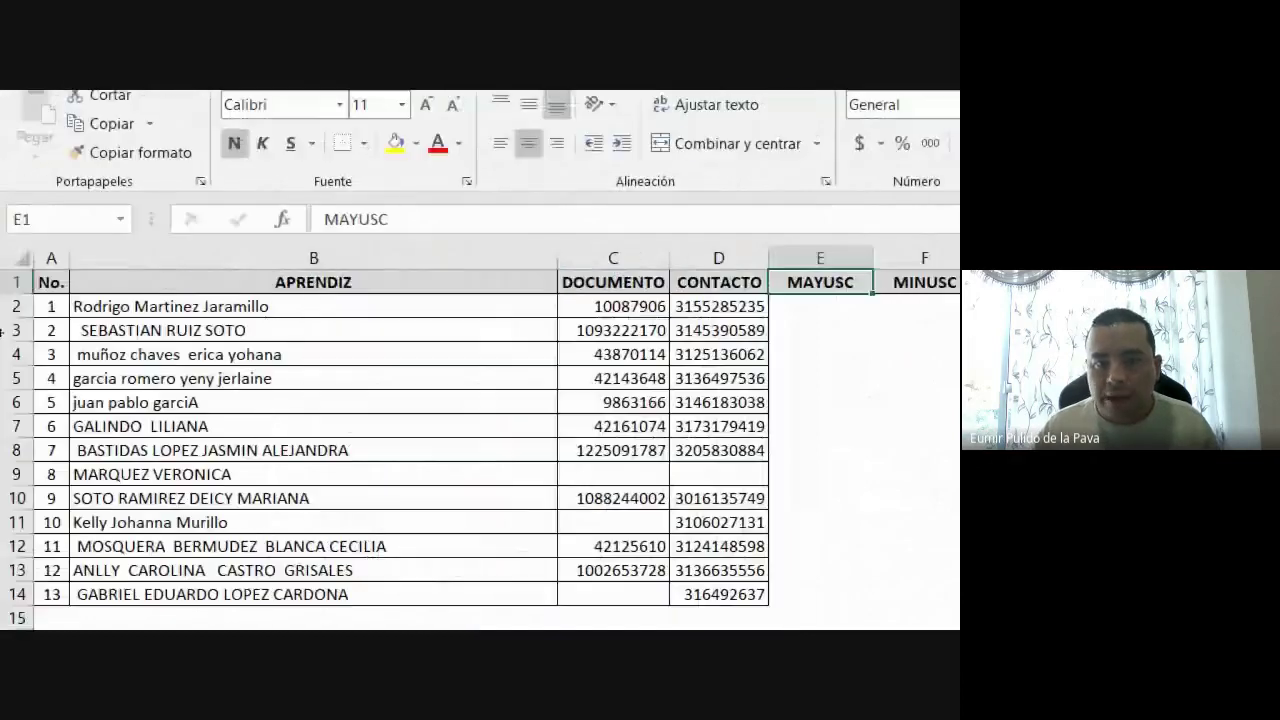
pyautogui.click(790, 307)
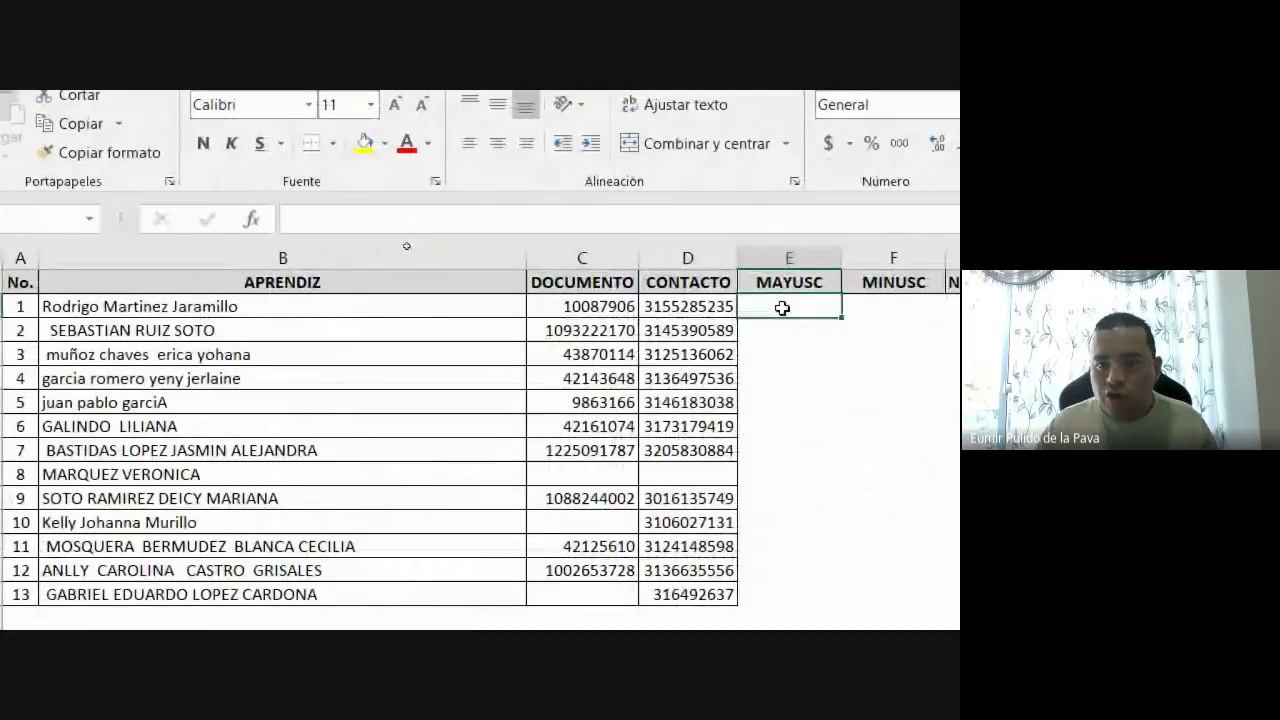
pyautogui.moveTo(782, 308); pyautogui.dragTo(1045, 565)
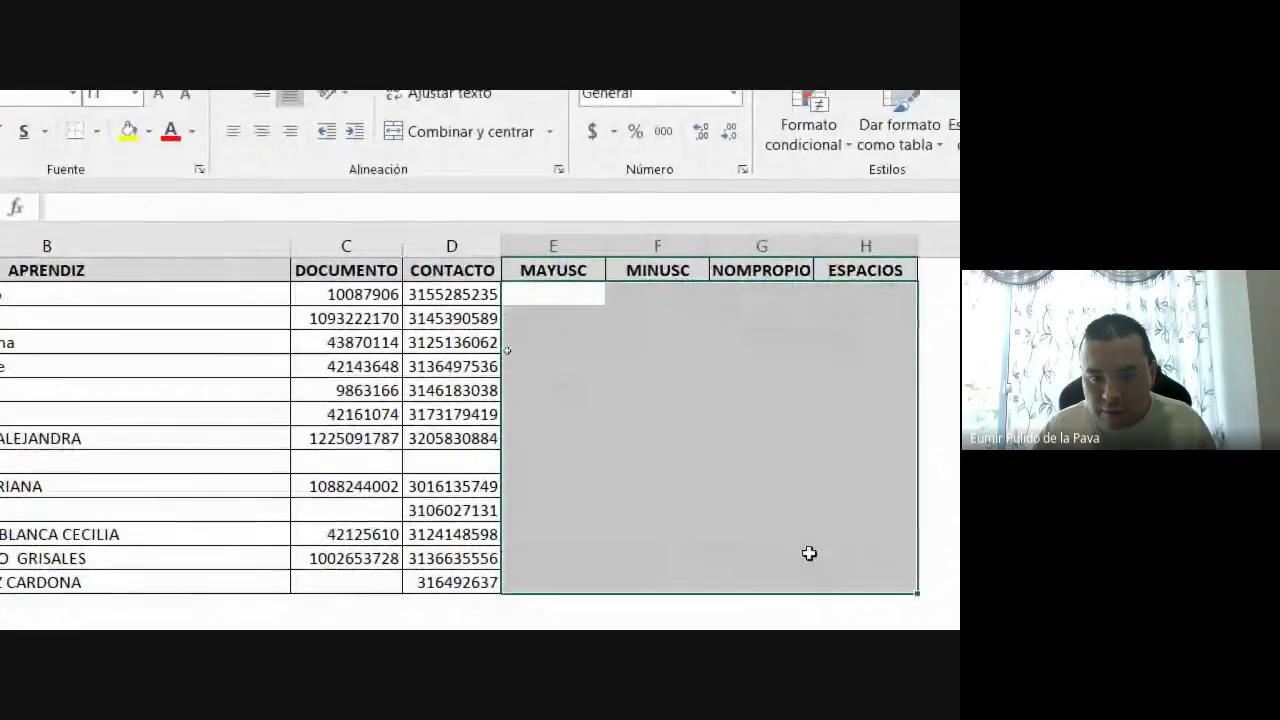
pyautogui.click(427, 200)
pyautogui.click(427, 200)
pyautogui.click(427, 200)
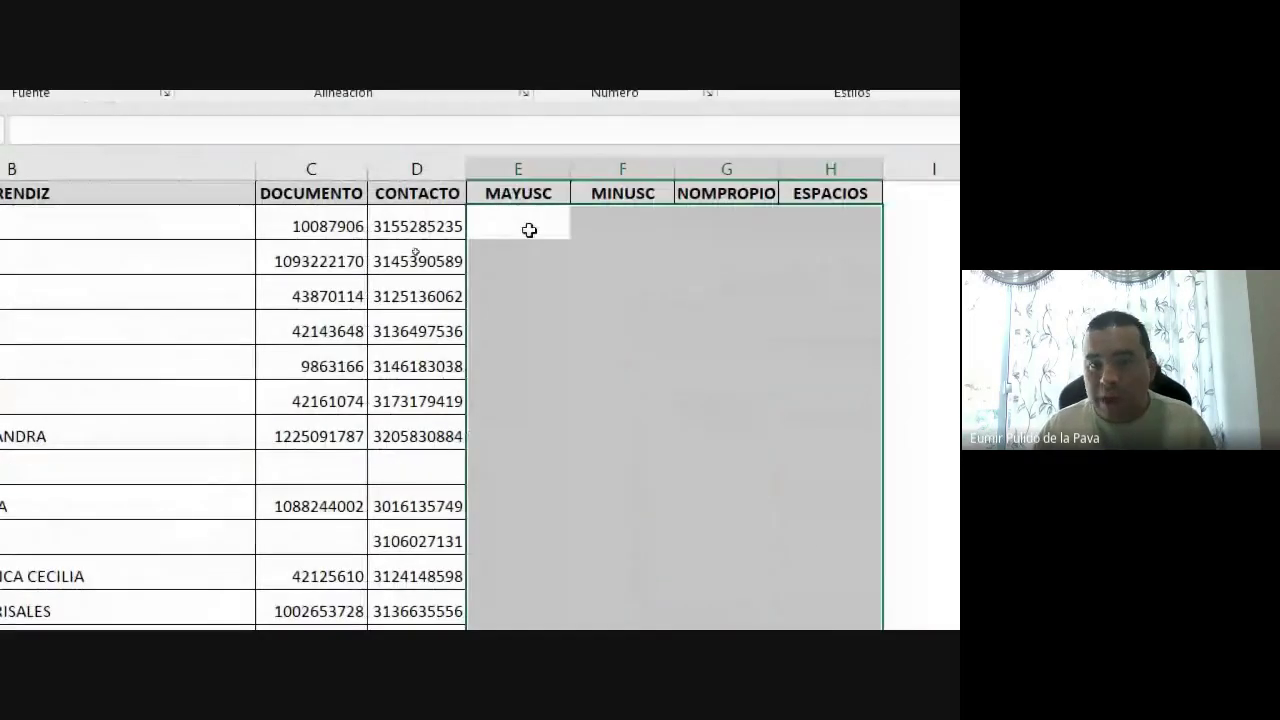
# Enter the formula =MAYUSC(B2) in cell E2
pyautogui.click(529, 230)
pyautogui.write('=')
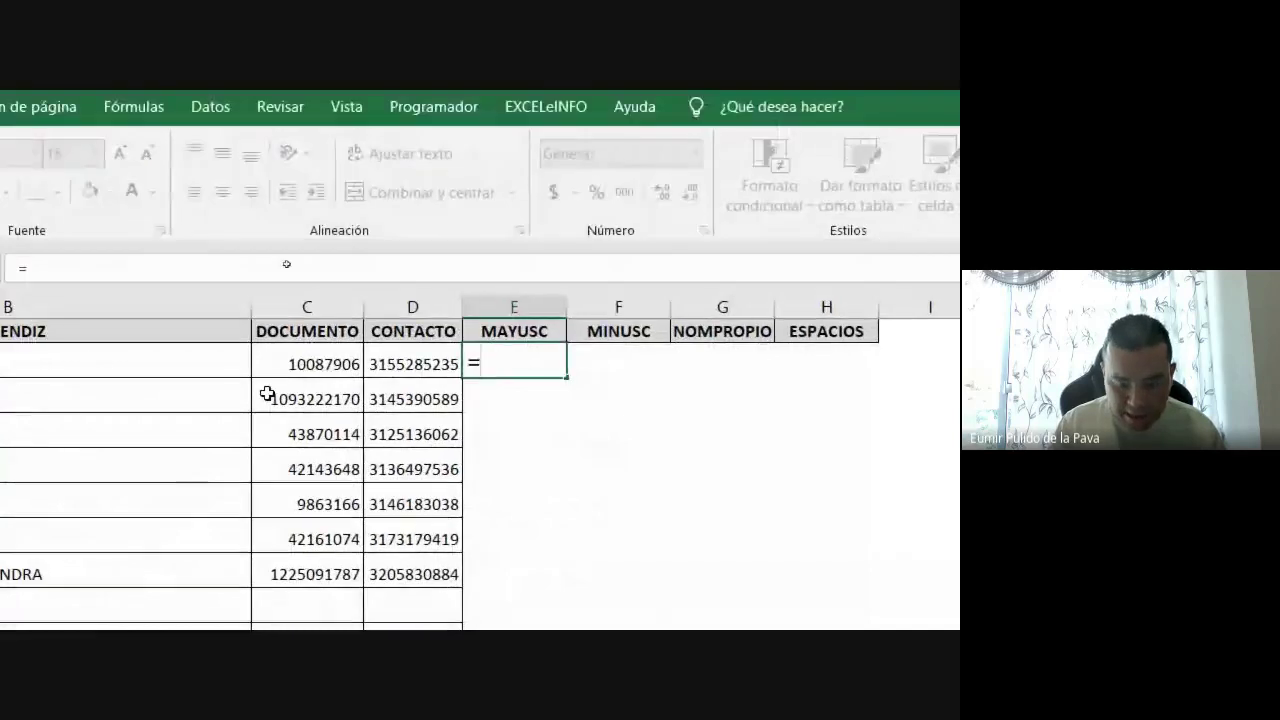
pyautogui.write('MAY')
pyautogui.press('Down')
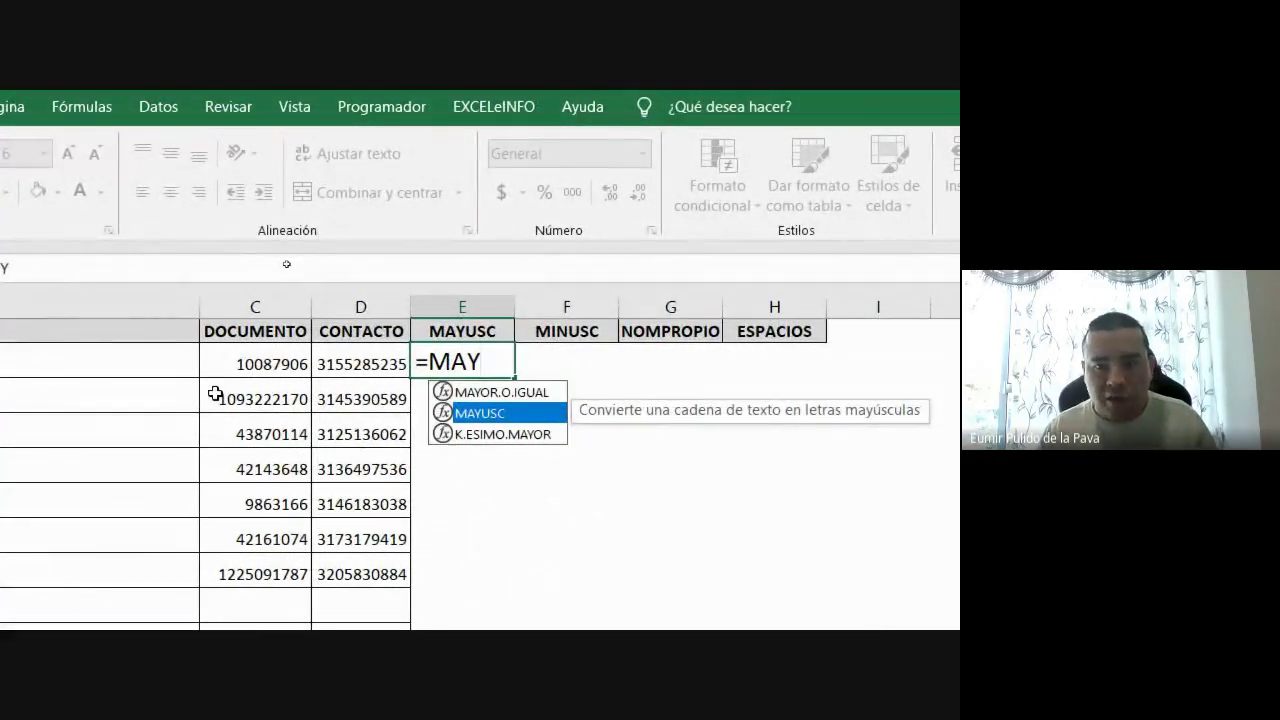
pyautogui.press('Tab')
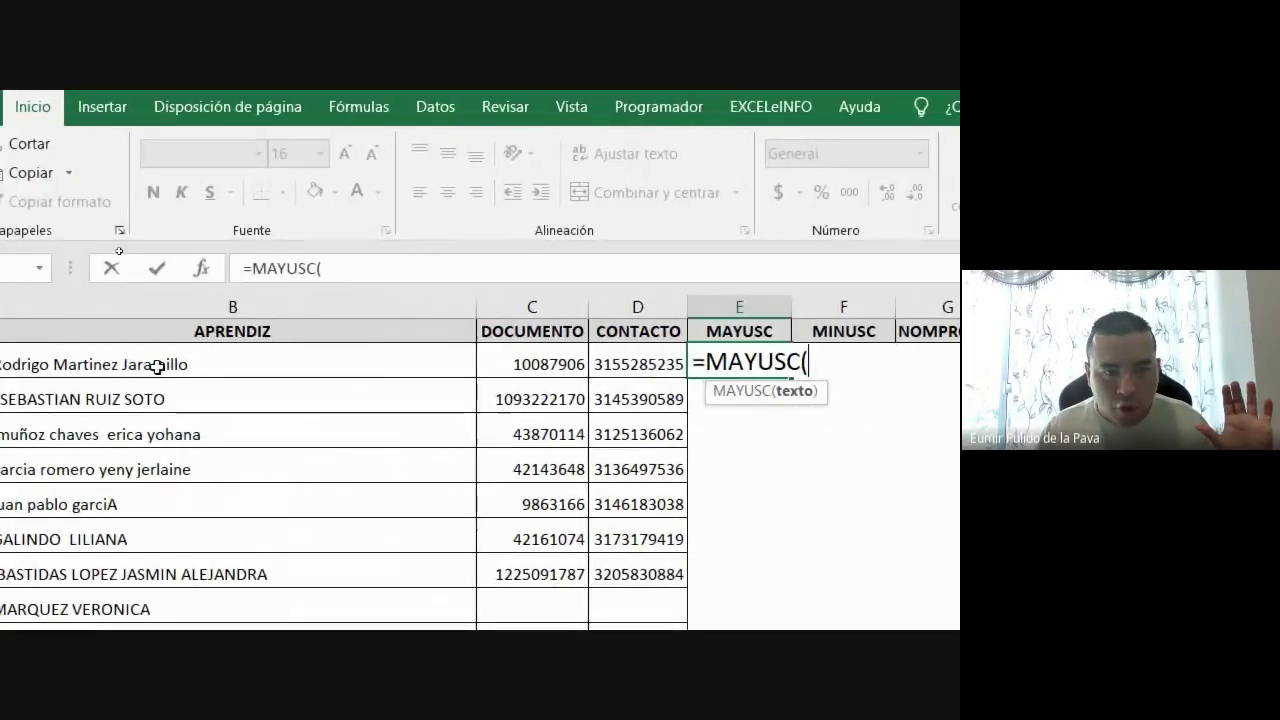
pyautogui.click(8, 366)
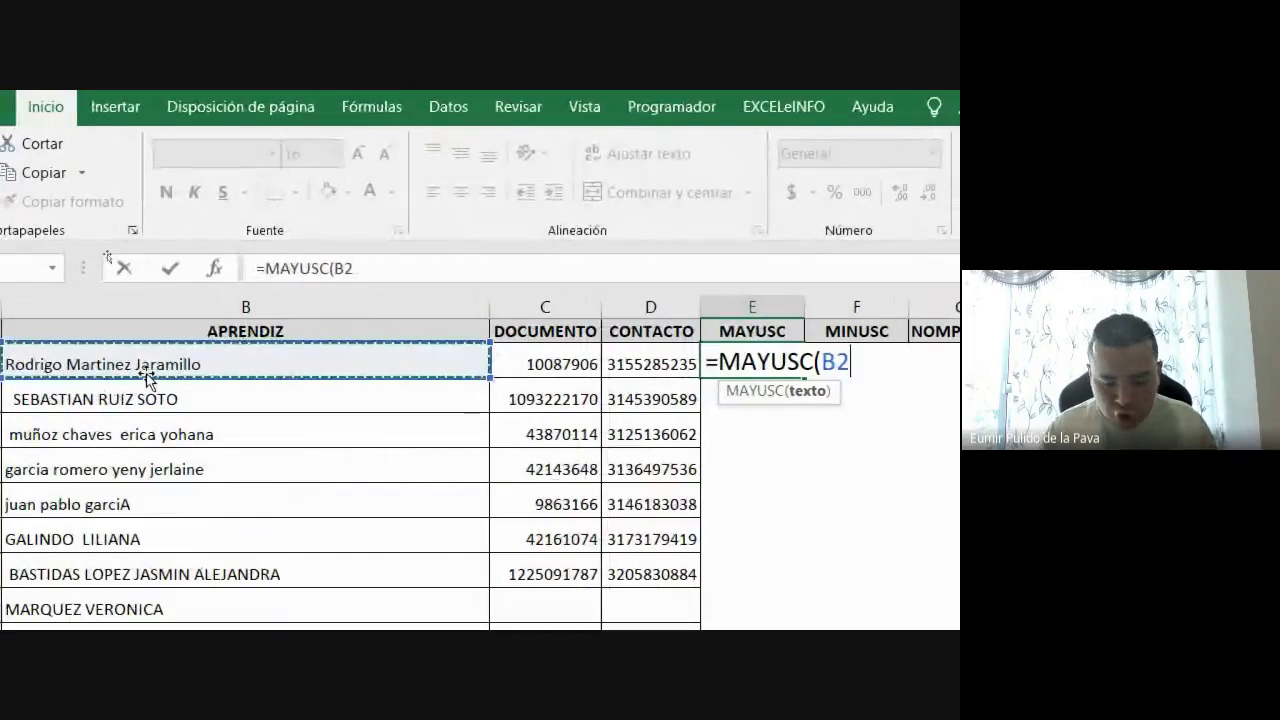
pyautogui.write(')')
pyautogui.press('Return')
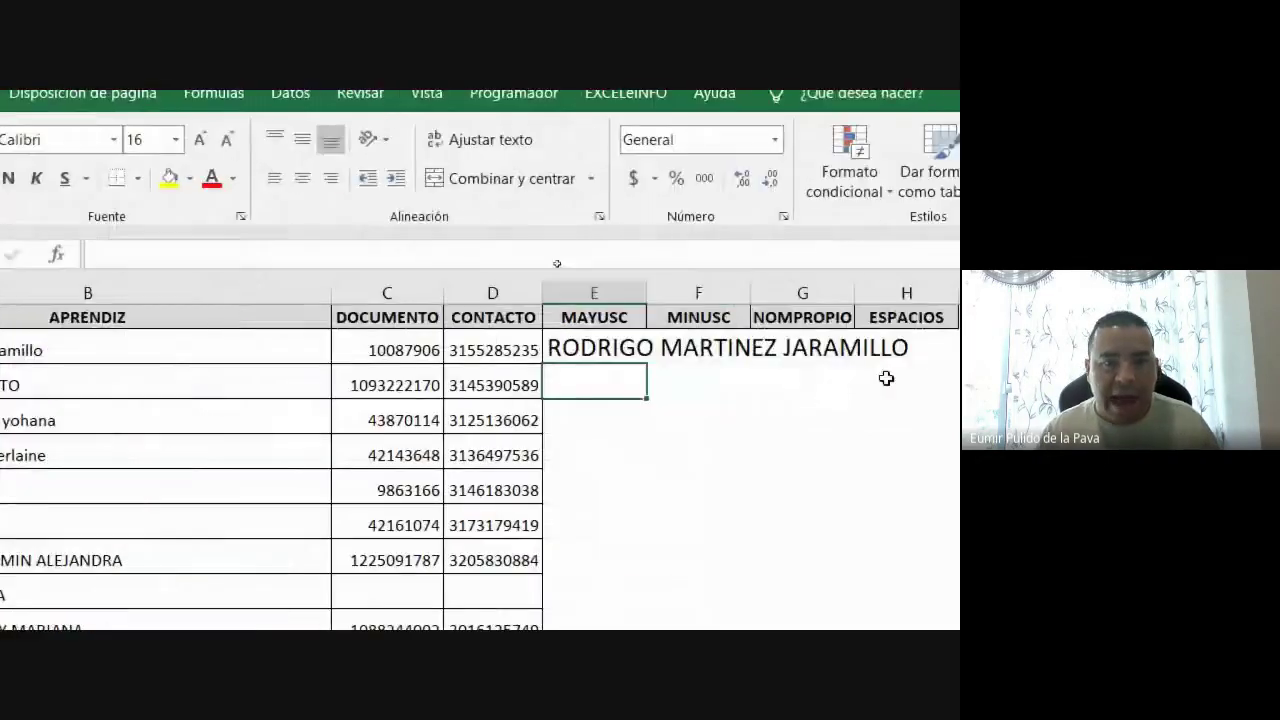
# Autofit column E, narrow APRENDIZ, and fill the MAYUSC formula down to the last name
pyautogui.doubleClick(519, 296)
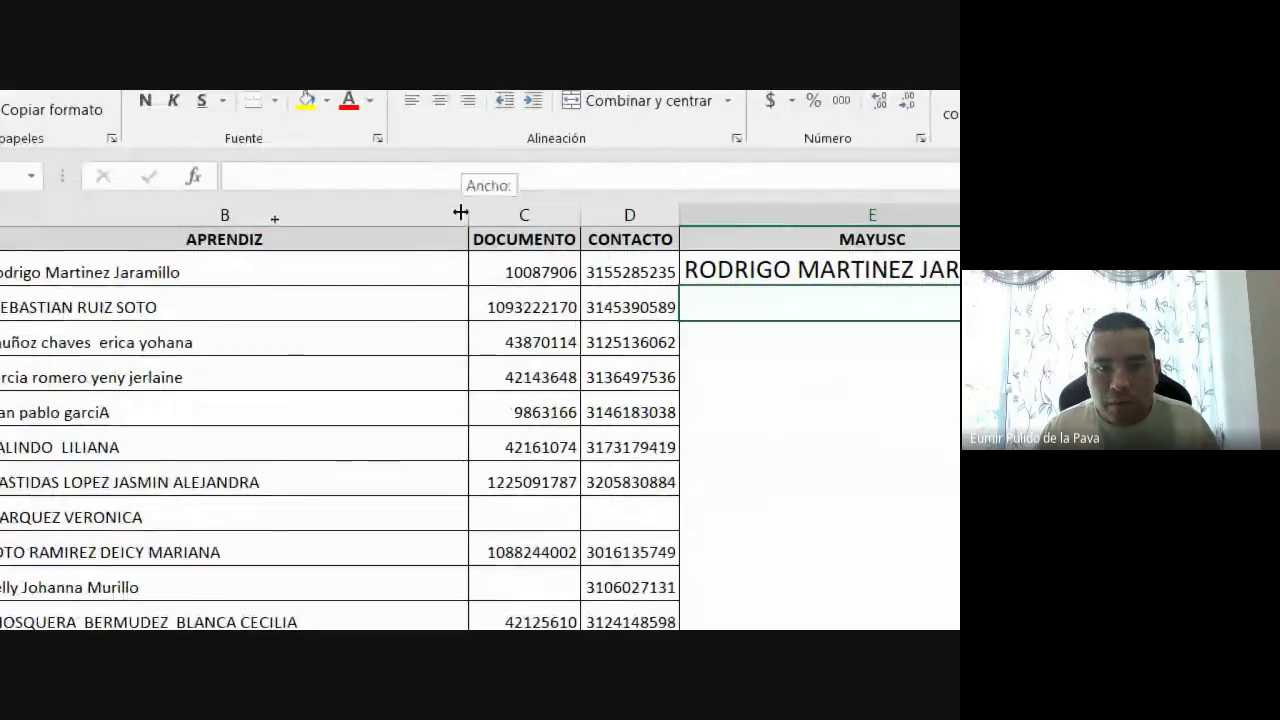
pyautogui.moveTo(469, 306); pyautogui.dragTo(307, 306)
pyautogui.click(581, 266)
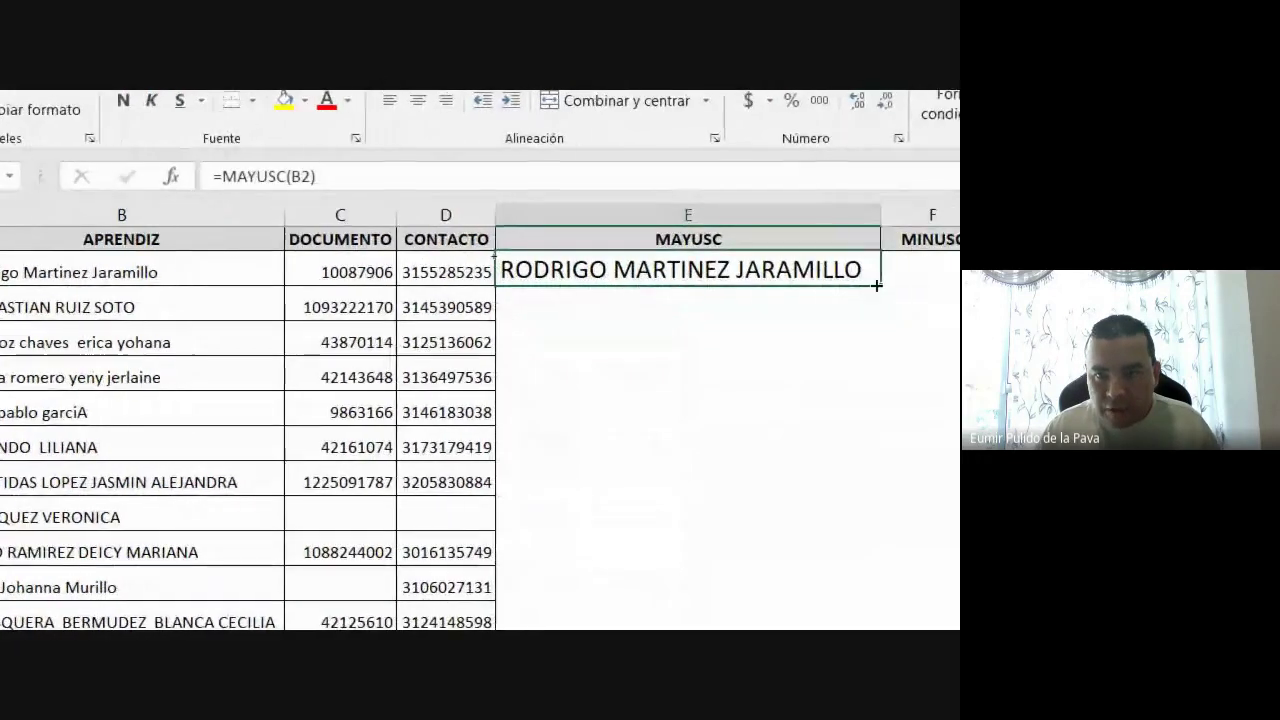
pyautogui.moveTo(903, 285); pyautogui.dragTo(892, 716)
pyautogui.moveTo(870, 600); pyautogui.dragTo(831, 575)
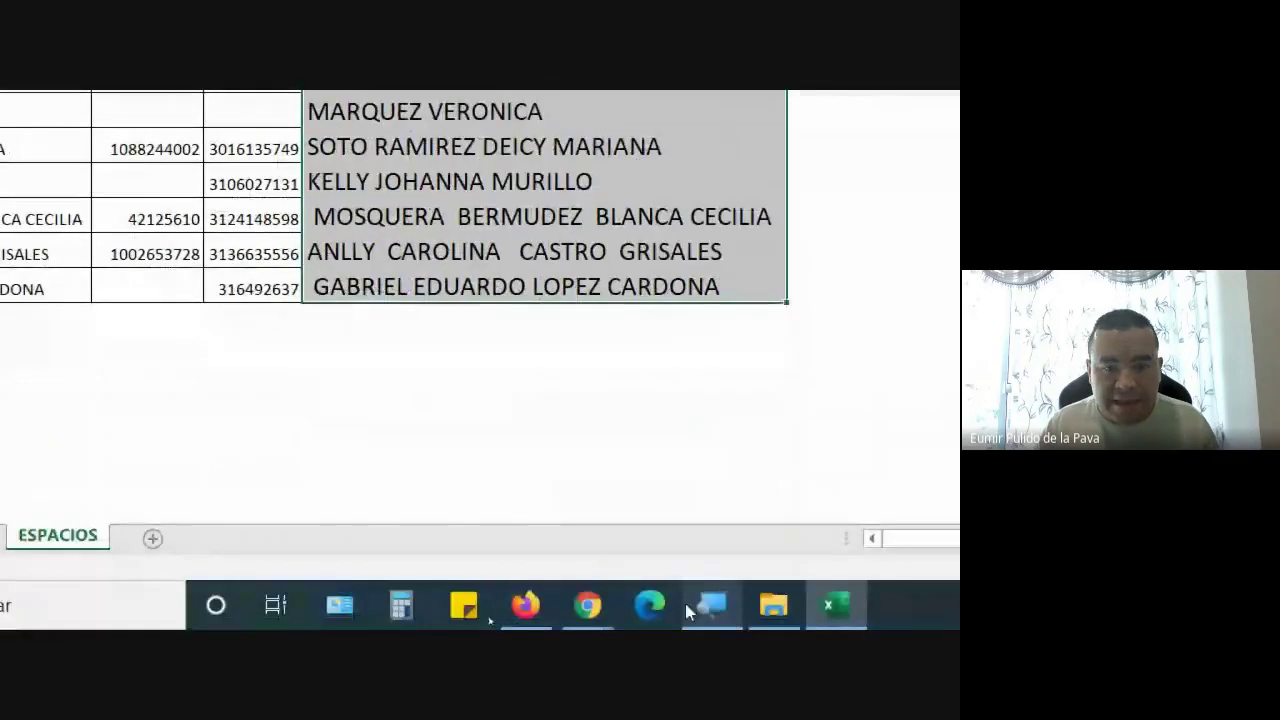
# Admit the person waiting in the Meet call, then return to Excel
pyautogui.moveTo(607, 614)
pyautogui.click(430, 500)
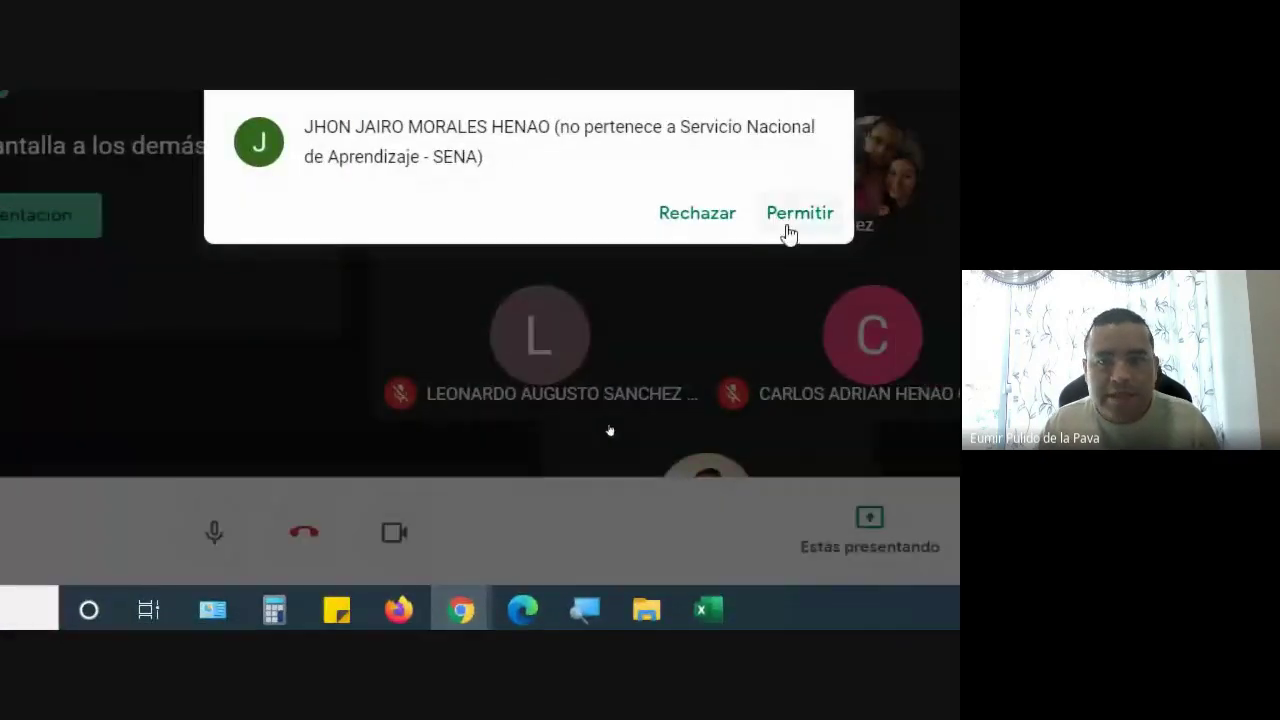
pyautogui.click(786, 222)
pyautogui.click(710, 610)
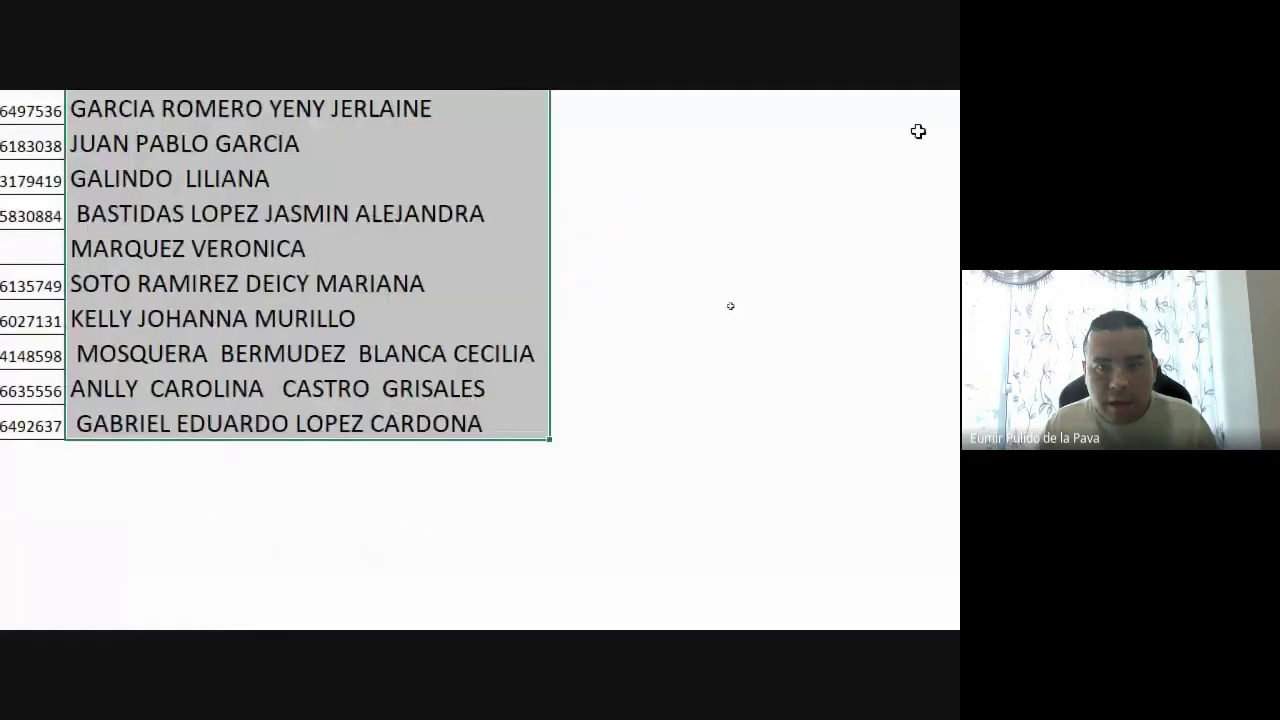
# Begin the lowercase formula =MINUSC( in cell F2
pyautogui.scroll(3, 406, 189)
pyautogui.click(348, 222)
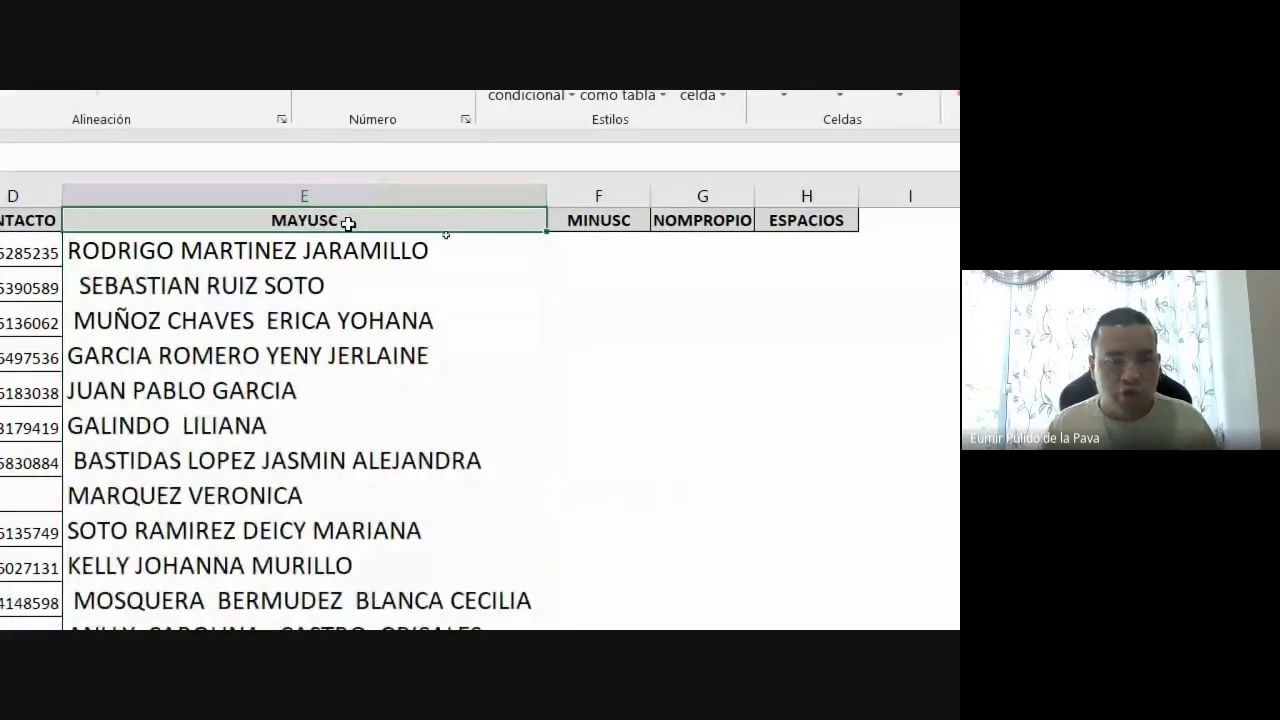
pyautogui.click(620, 249)
pyautogui.write('=MINUSC(')
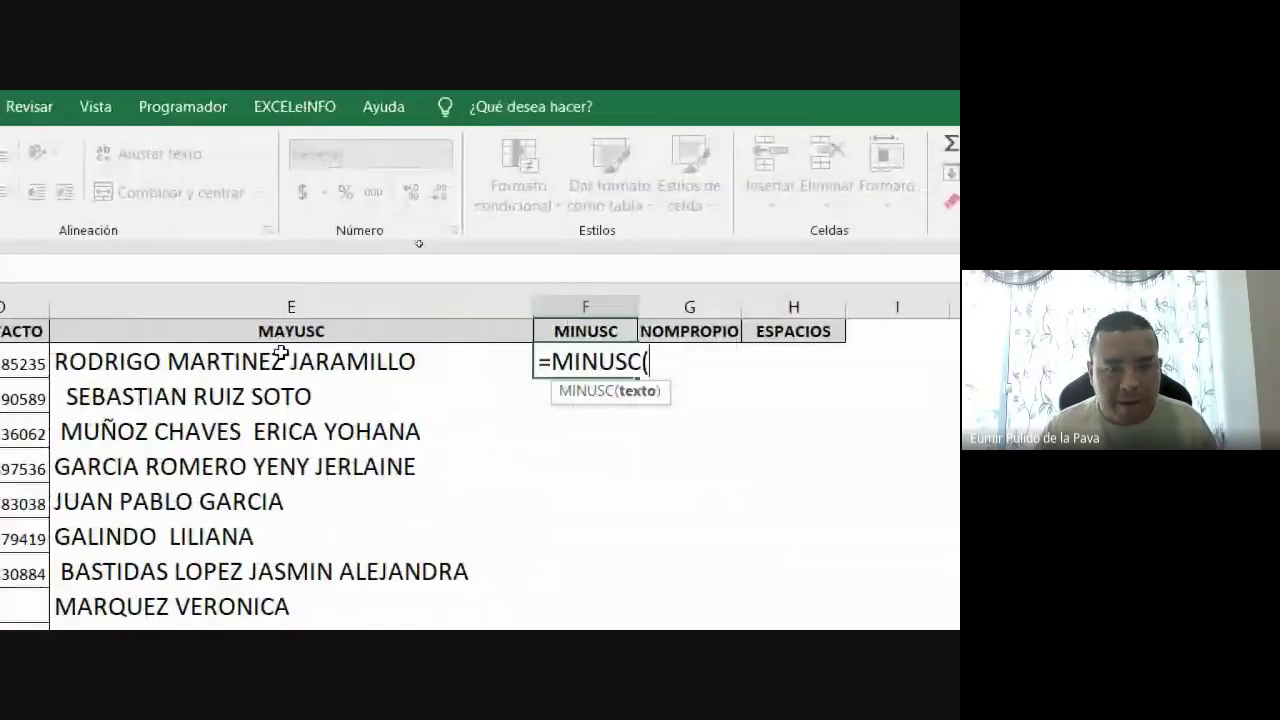
# Complete =MINUSC(E2) in F2, fill it down column F, and autofit the column
pyautogui.click(113, 352)
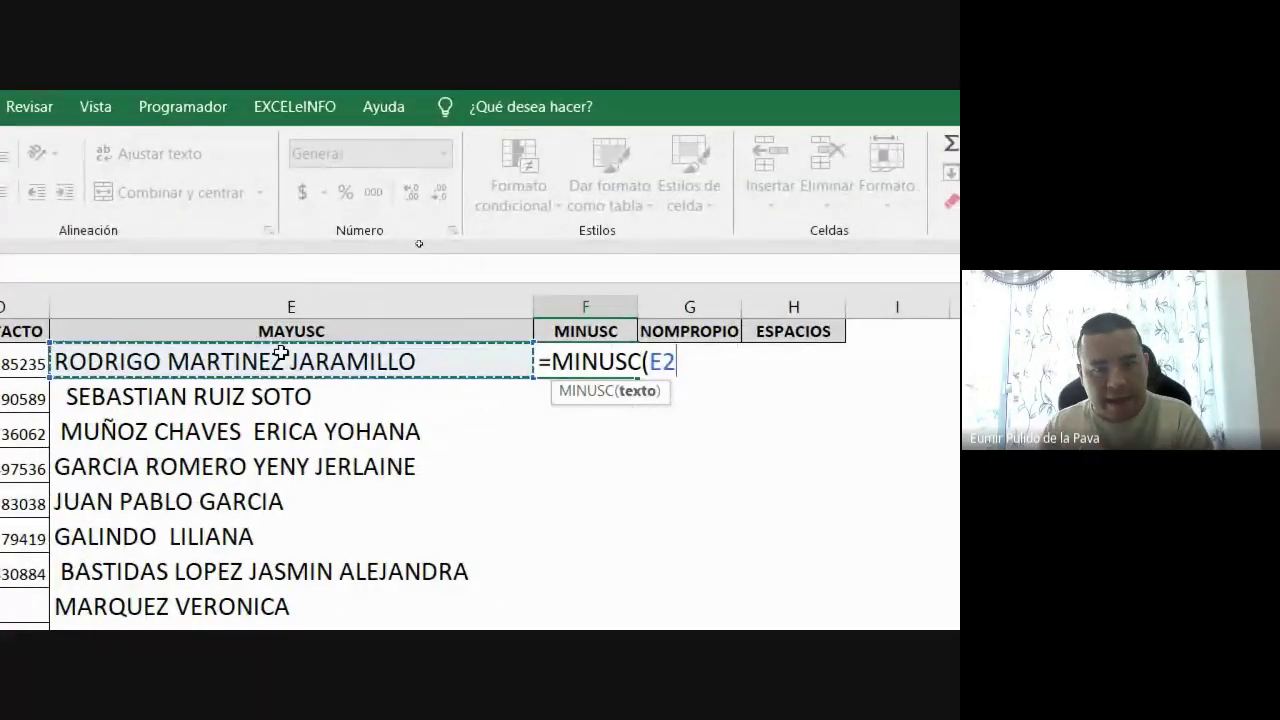
pyautogui.write(')')
pyautogui.press('Return')
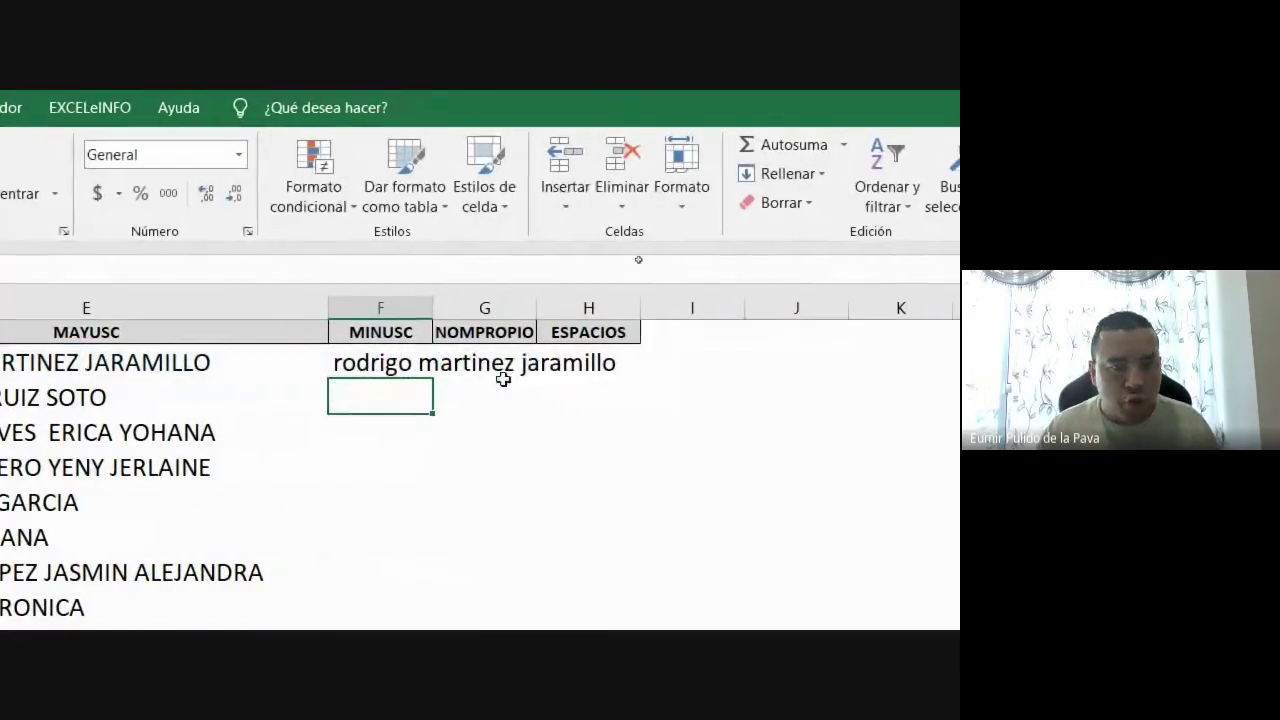
pyautogui.click(398, 353)
pyautogui.moveTo(438, 383); pyautogui.dragTo(410, 510)
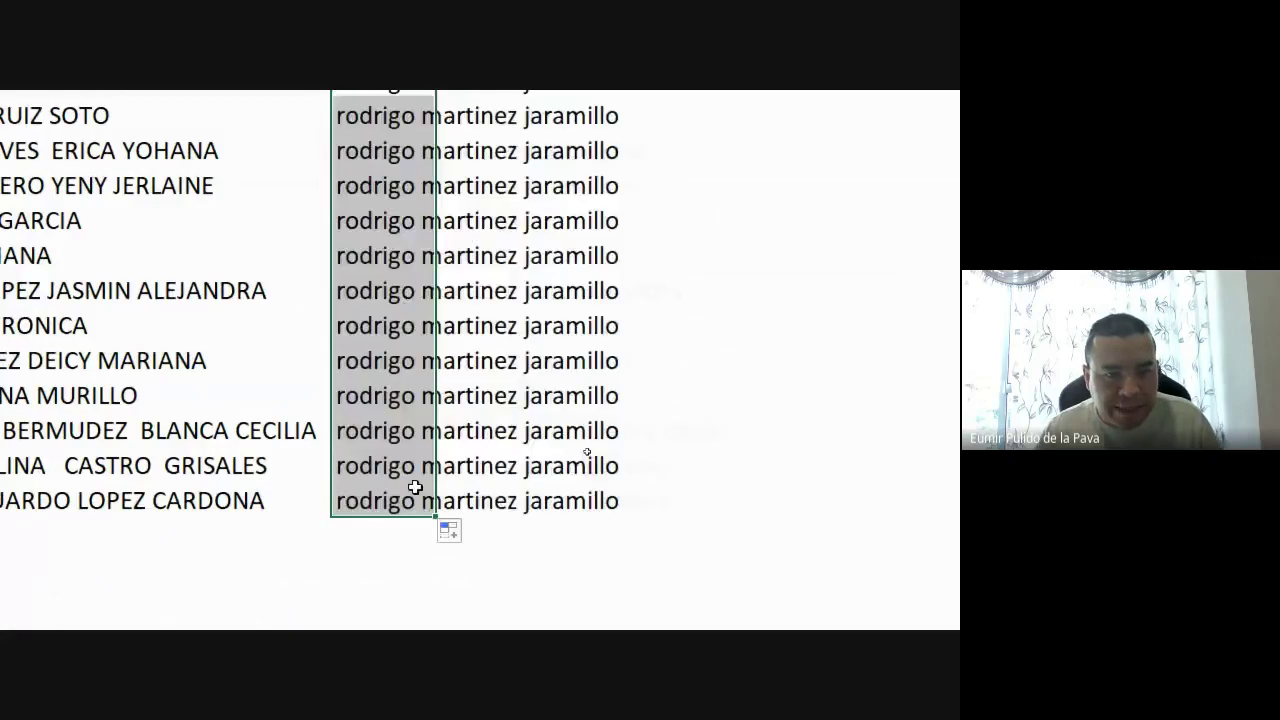
pyautogui.doubleClick(427, 299)
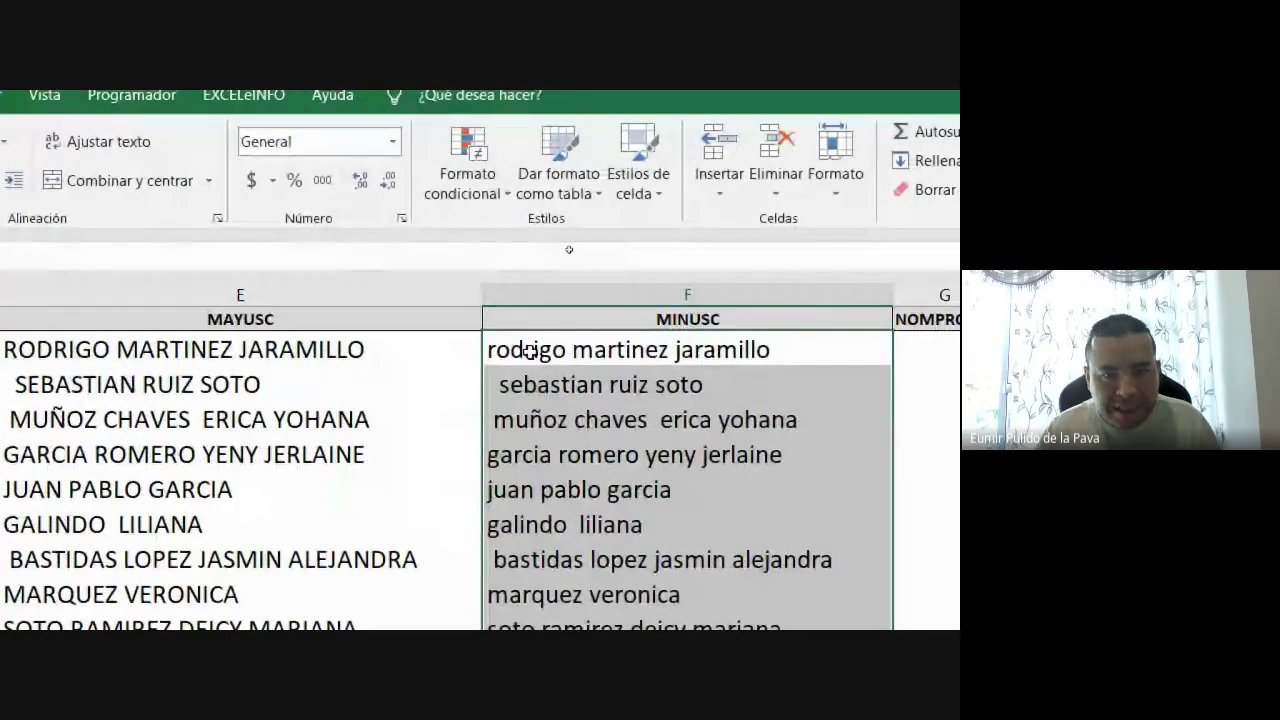
pyautogui.click(838, 352)
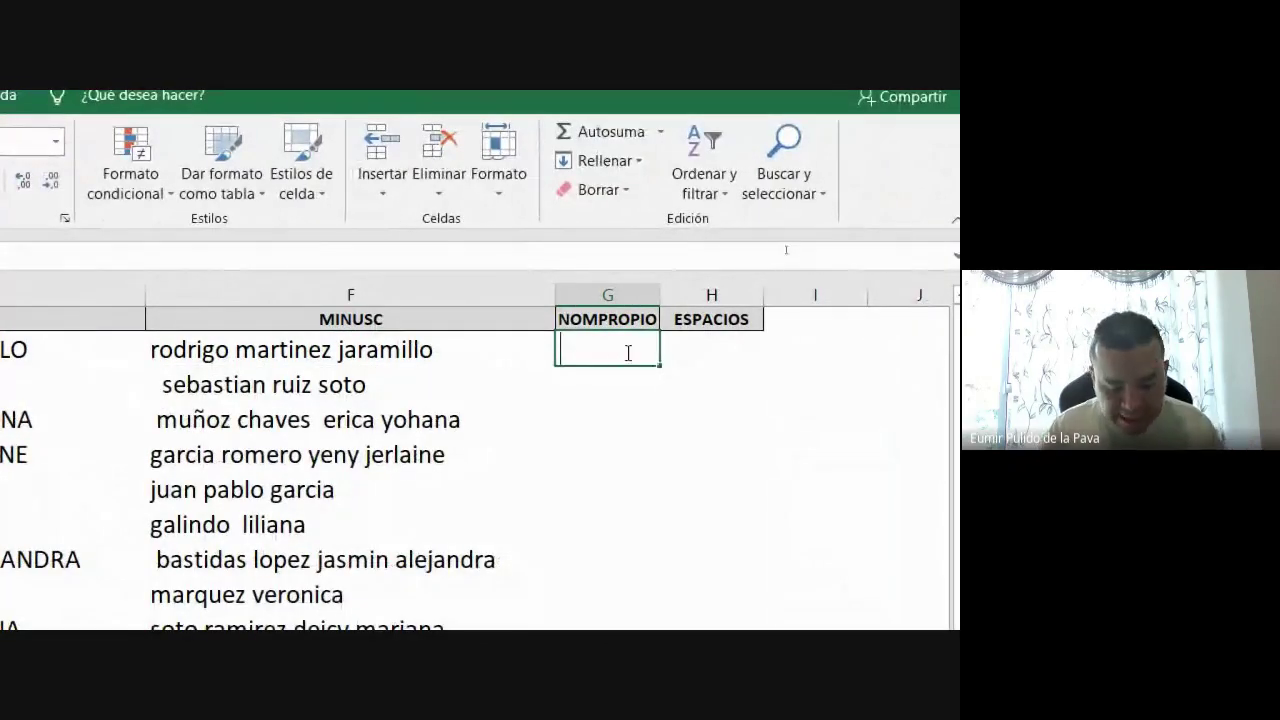
# Enter =NOMPROPIO(F2) in G2, fill it down column G, and autofit the column
pyautogui.write('=NOMPRIO')
pyautogui.press('BackSpace')
pyautogui.press('BackSpace')
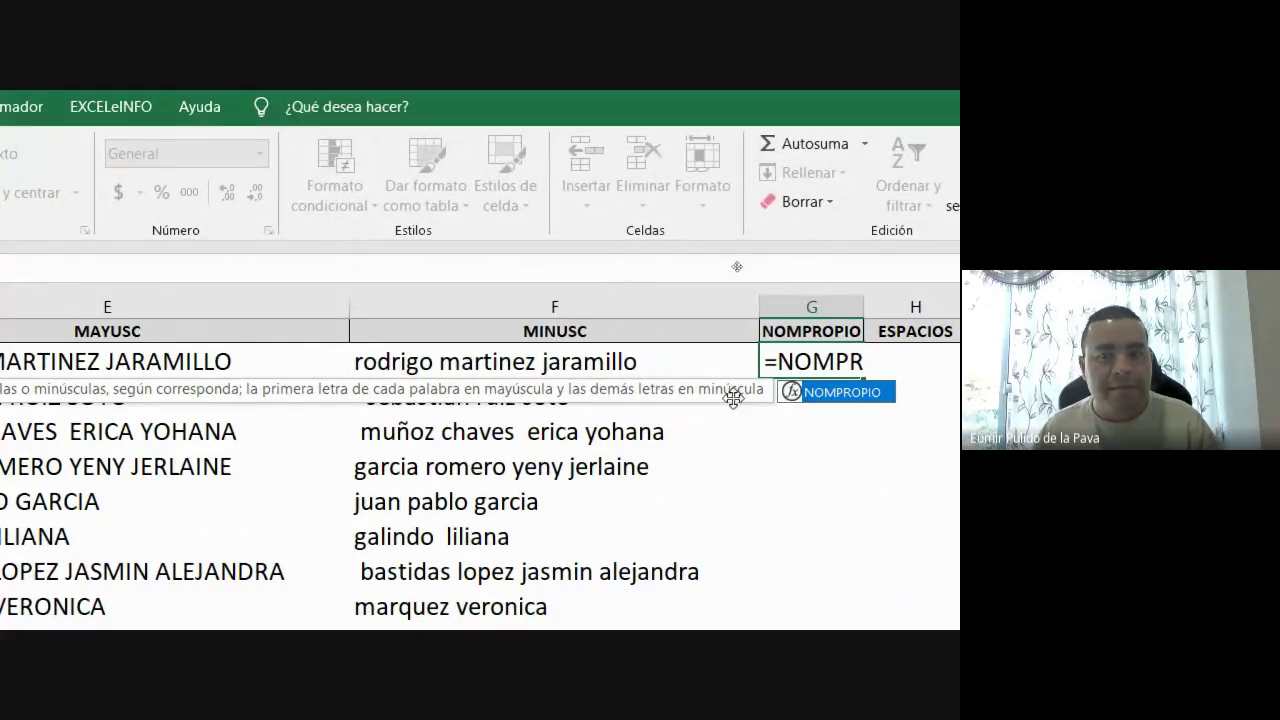
pyautogui.press('Tab')
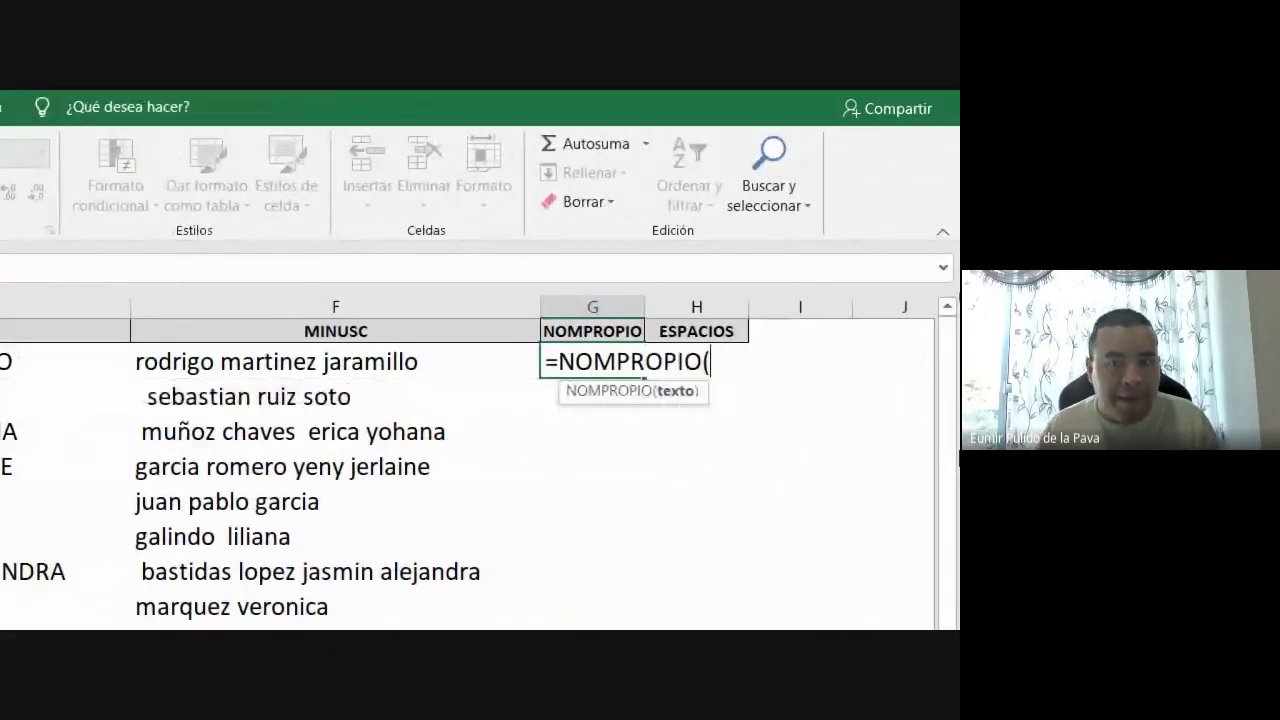
pyautogui.click(322, 370)
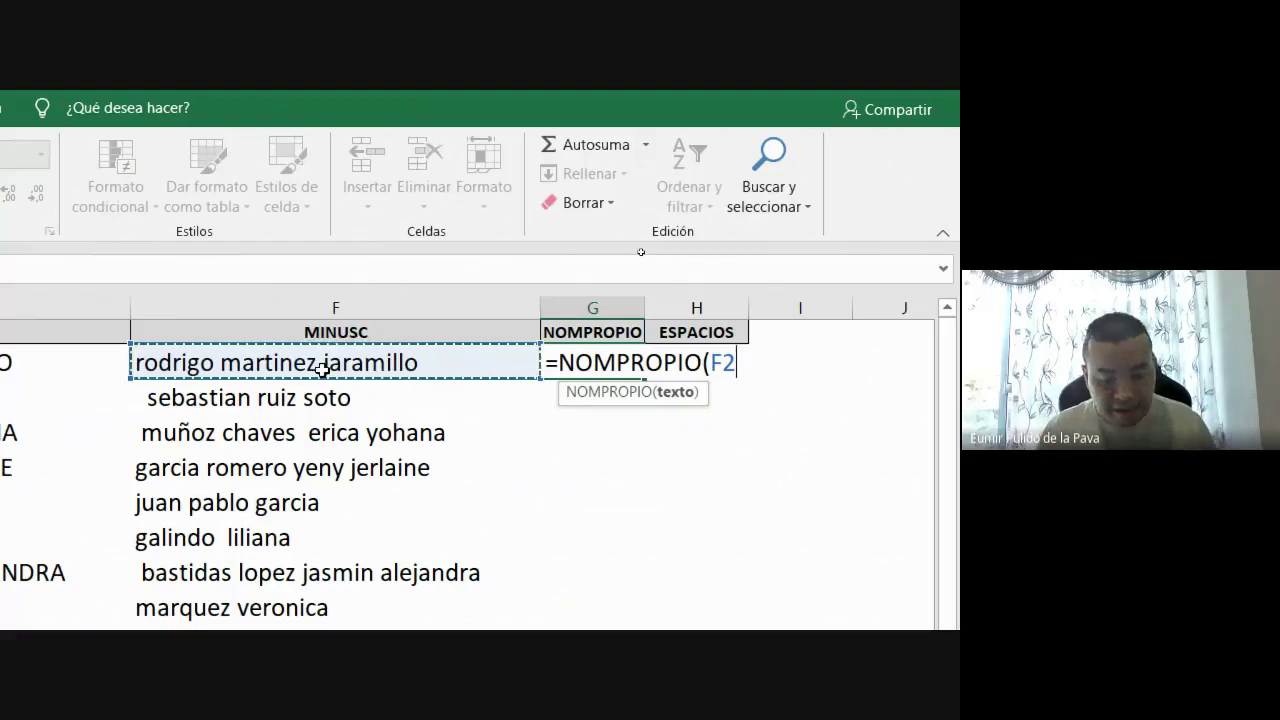
pyautogui.write(')')
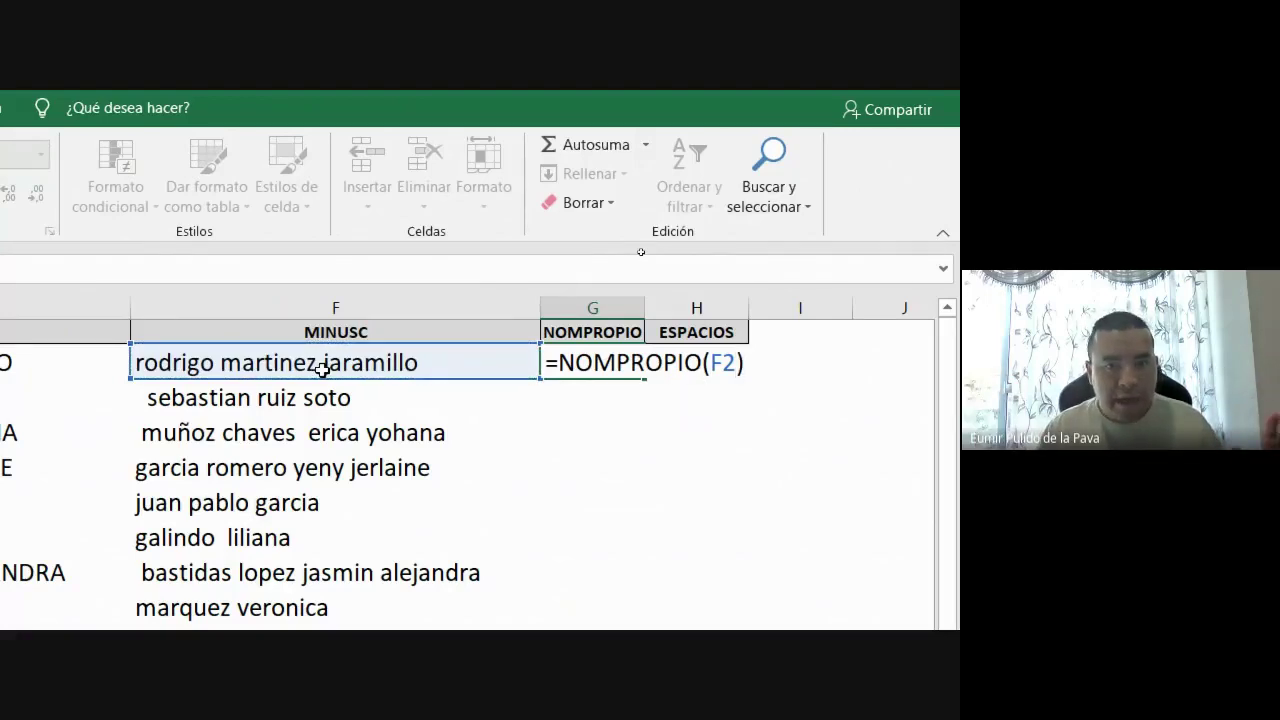
pyautogui.press('Return')
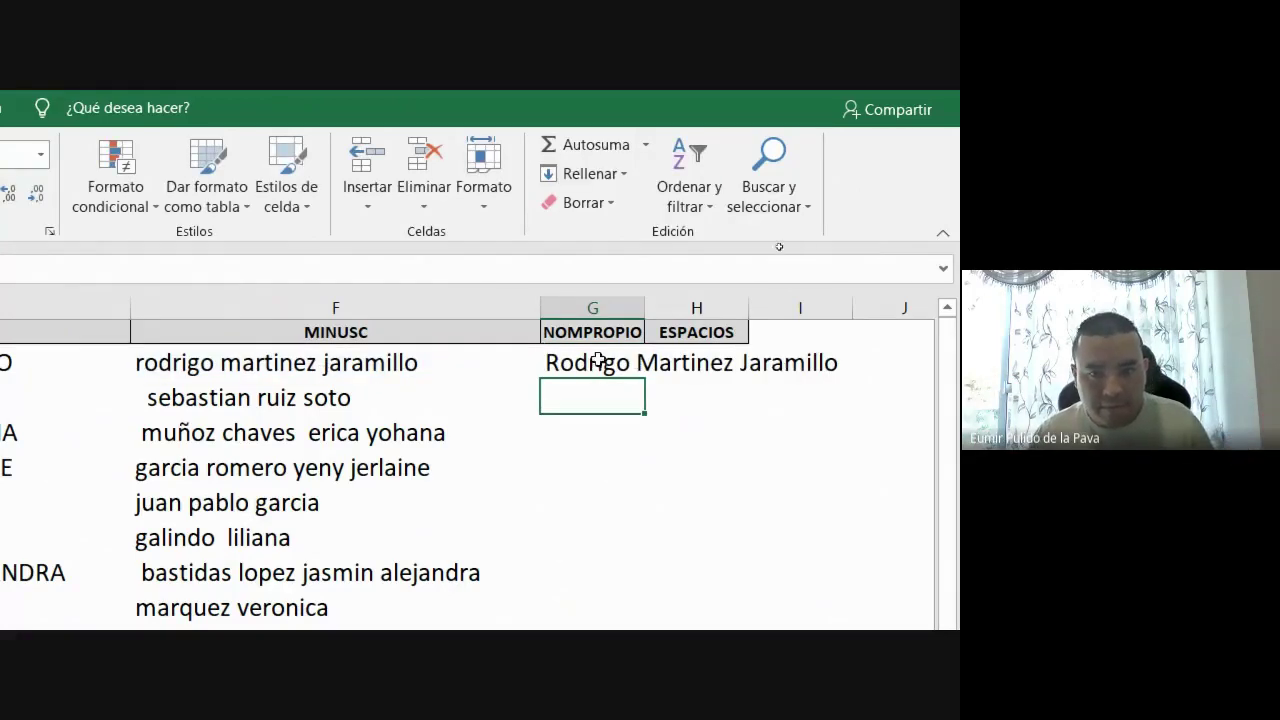
pyautogui.click(597, 360)
pyautogui.moveTo(645, 378); pyautogui.dragTo(640, 460)
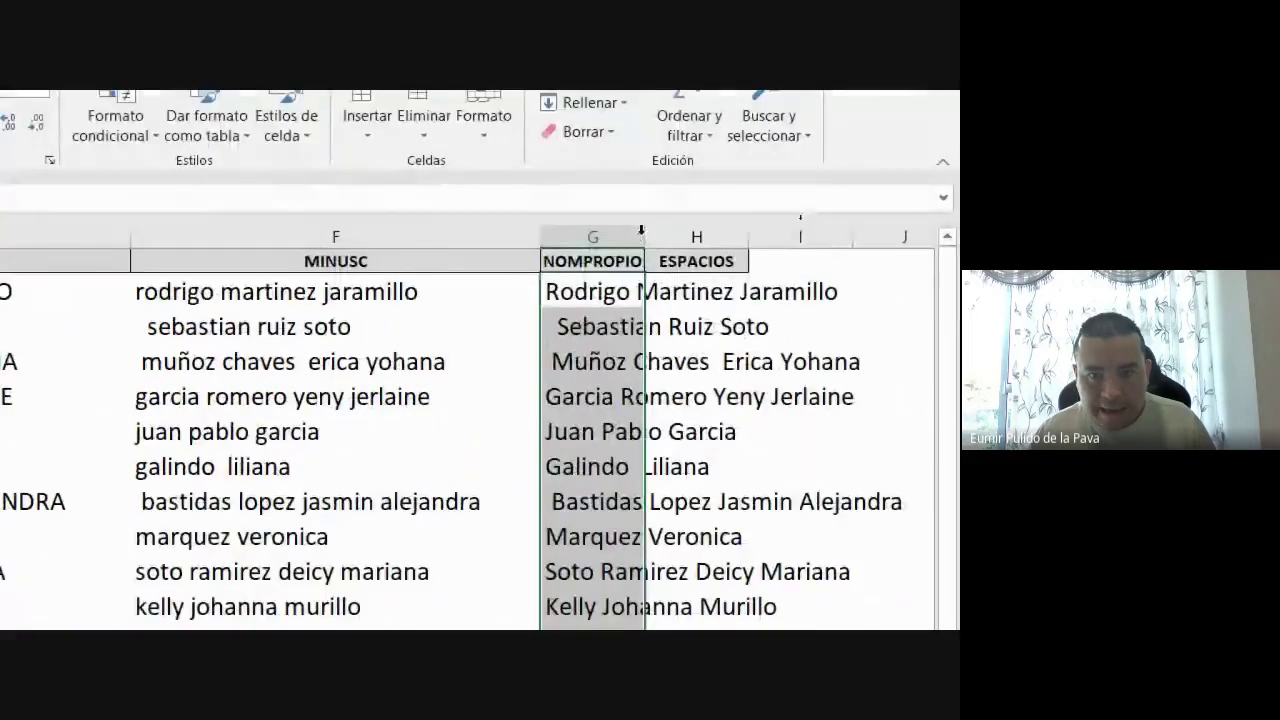
pyautogui.doubleClick(645, 236)
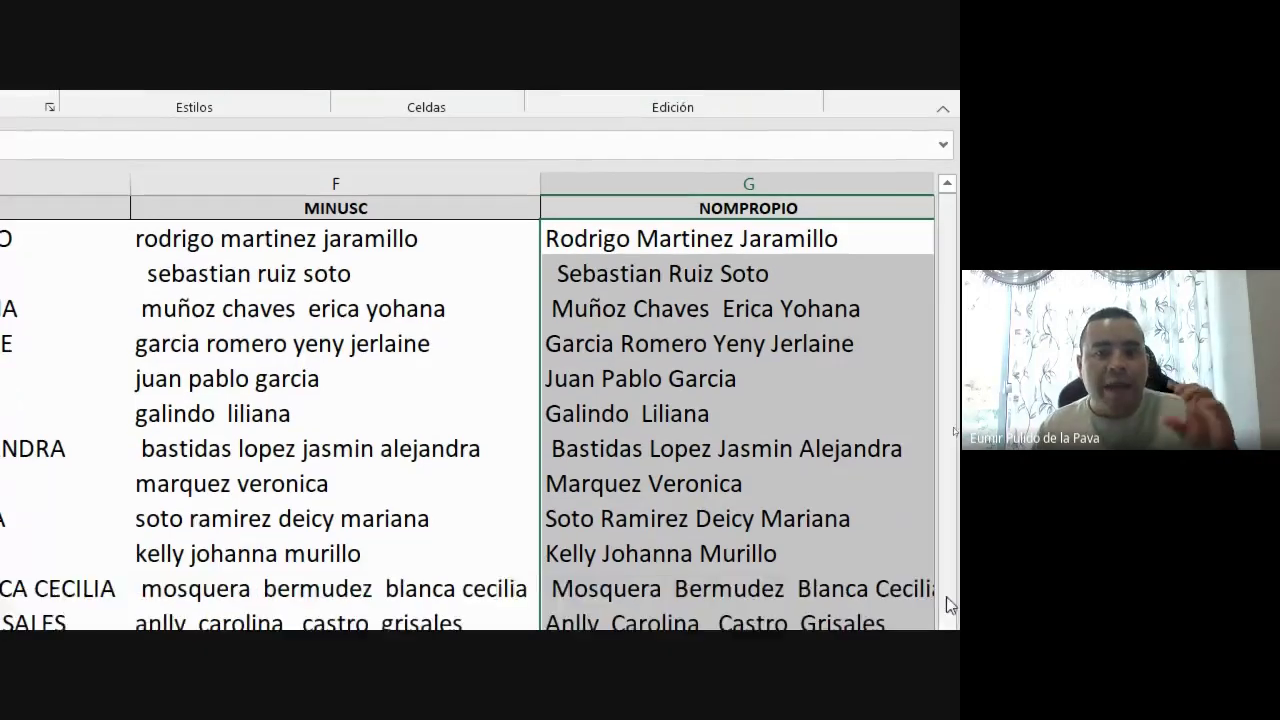
pyautogui.click(710, 291)
pyautogui.press('Right')
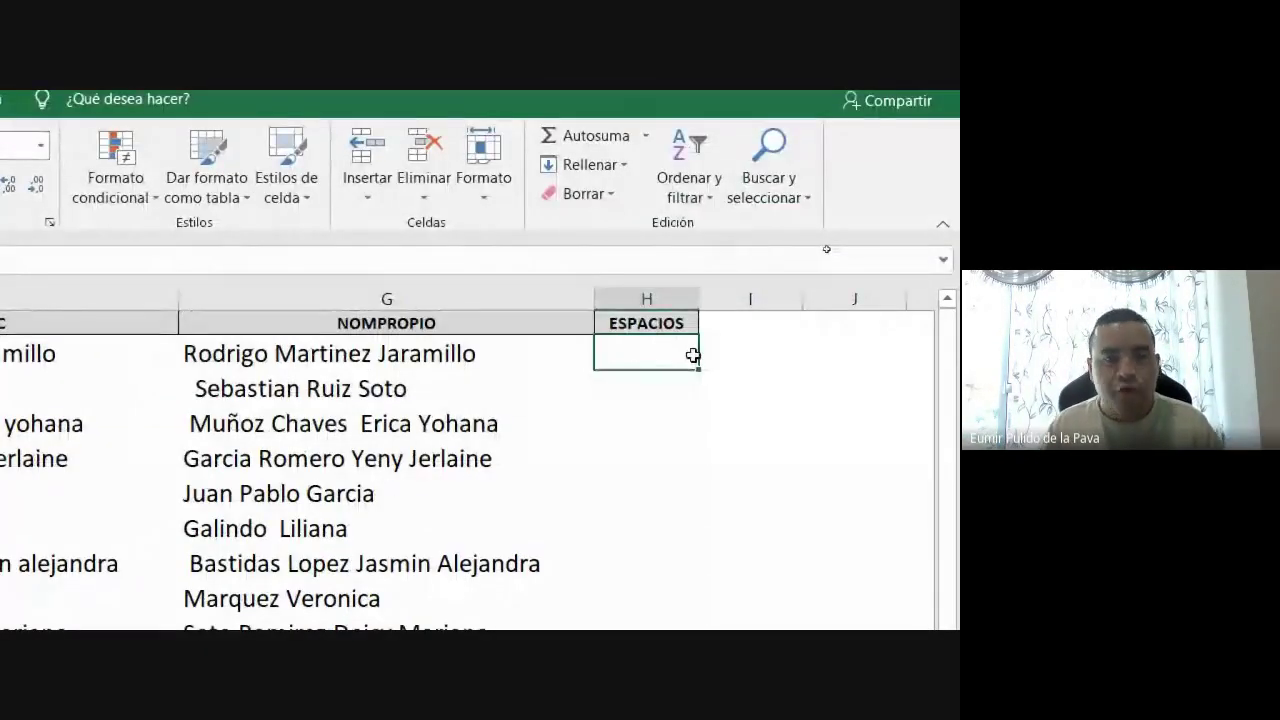
# Enter =ESPACIOS(B2) in H2 to strip extra spaces from the first name
pyautogui.write('=ESPA')
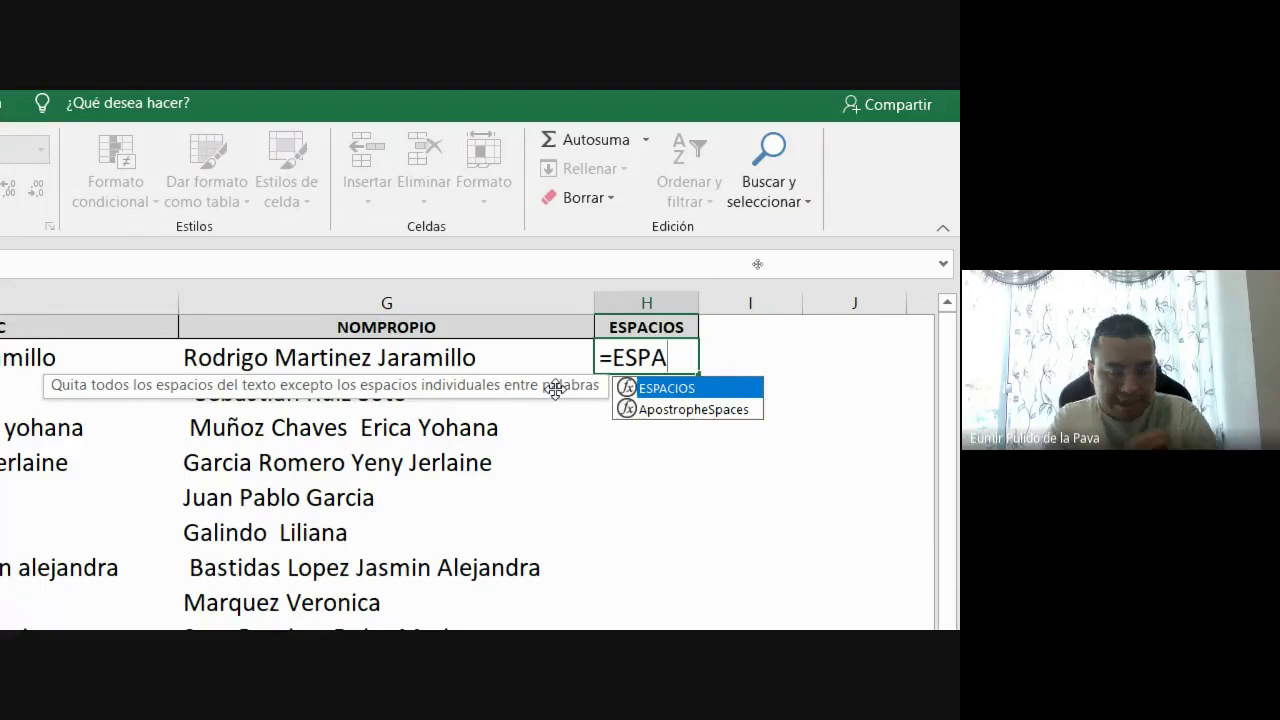
pyautogui.press('Tab')
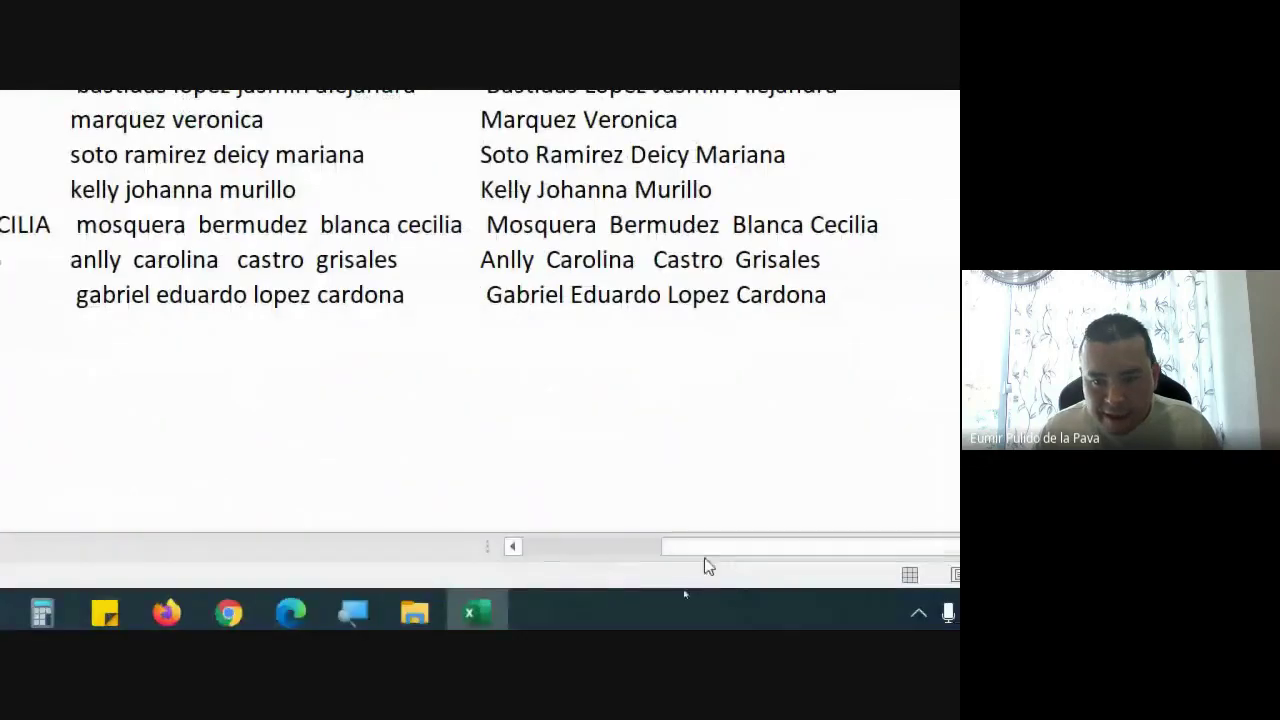
pyautogui.moveTo(704, 550); pyautogui.dragTo(545, 552)
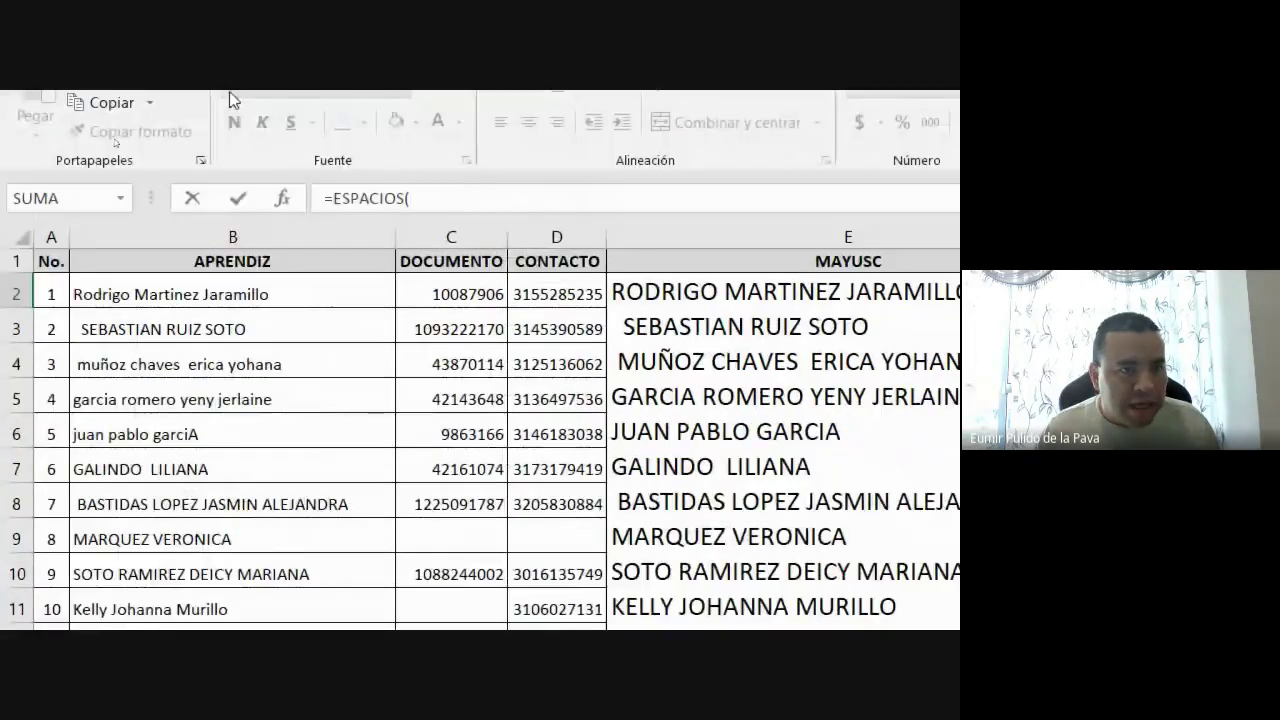
pyautogui.click(140, 94)
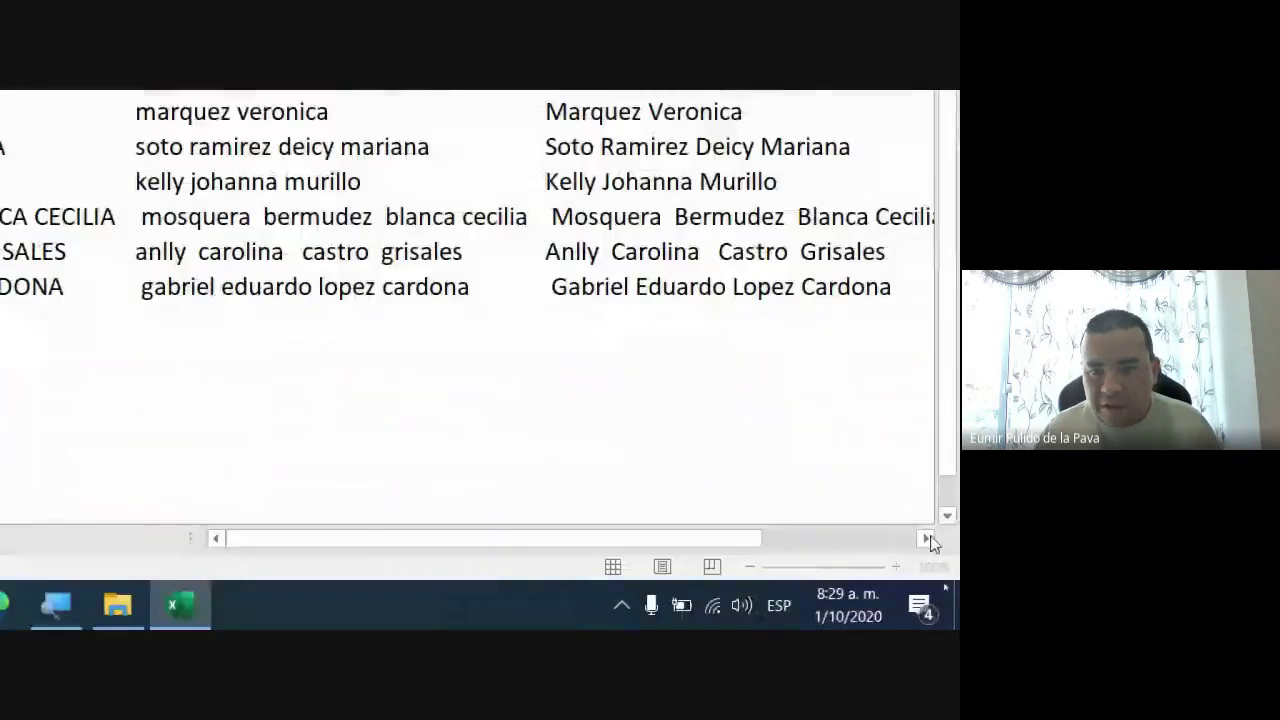
pyautogui.click(926, 540)
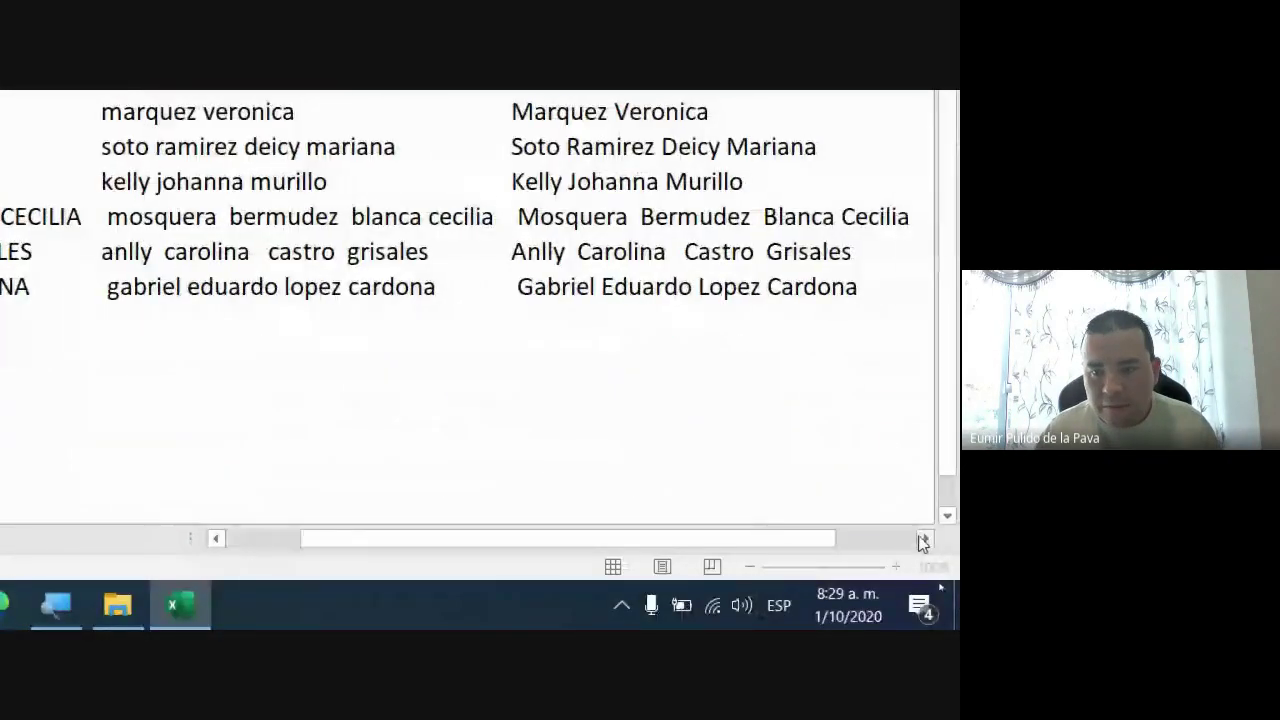
pyautogui.click(925, 540)
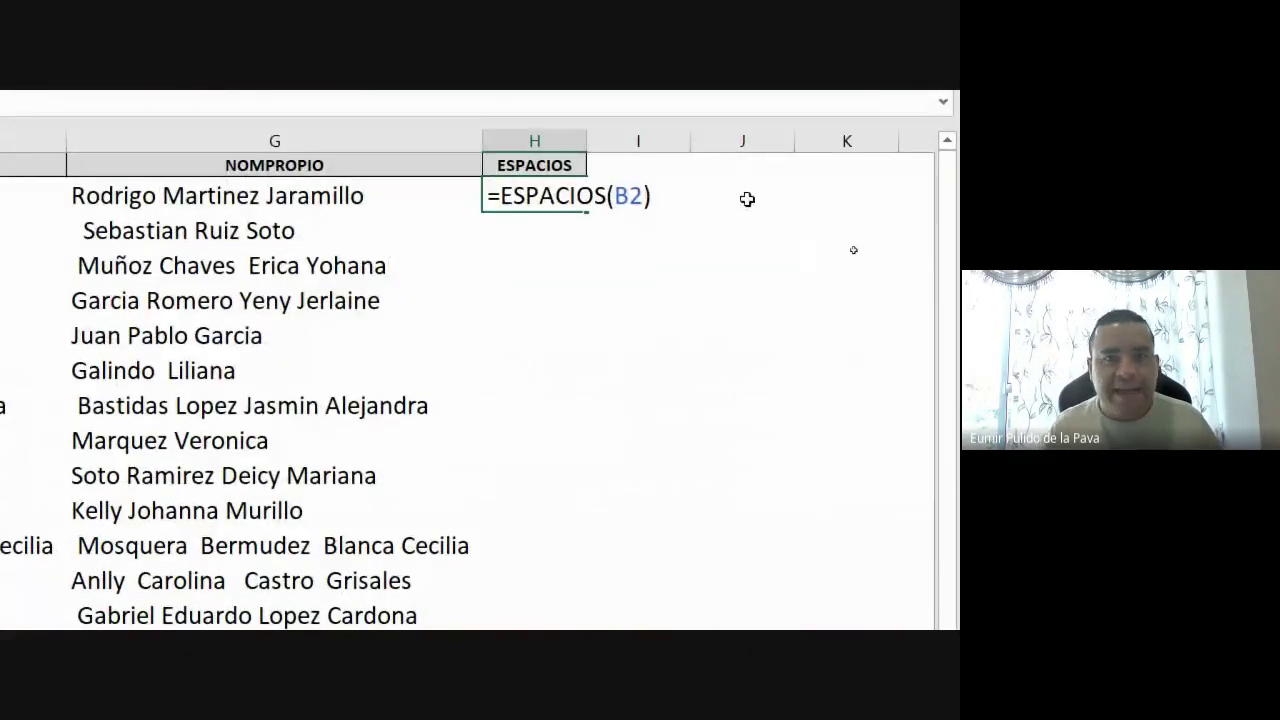
pyautogui.press('Return')
# Copy the ESPACIOS formula down to row 14 and autofit column H to the names
pyautogui.click(519, 195)
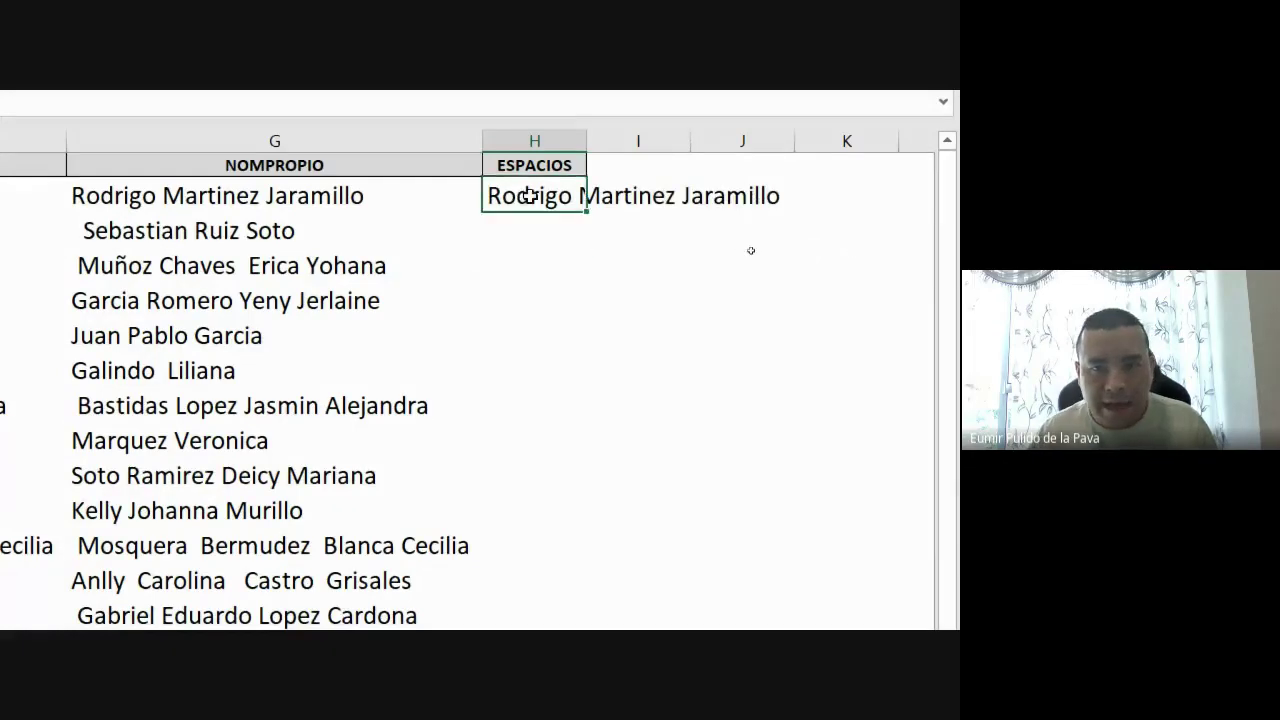
pyautogui.moveTo(586, 213); pyautogui.dragTo(590, 710)
pyautogui.moveTo(590, 610); pyautogui.dragTo(590, 533)
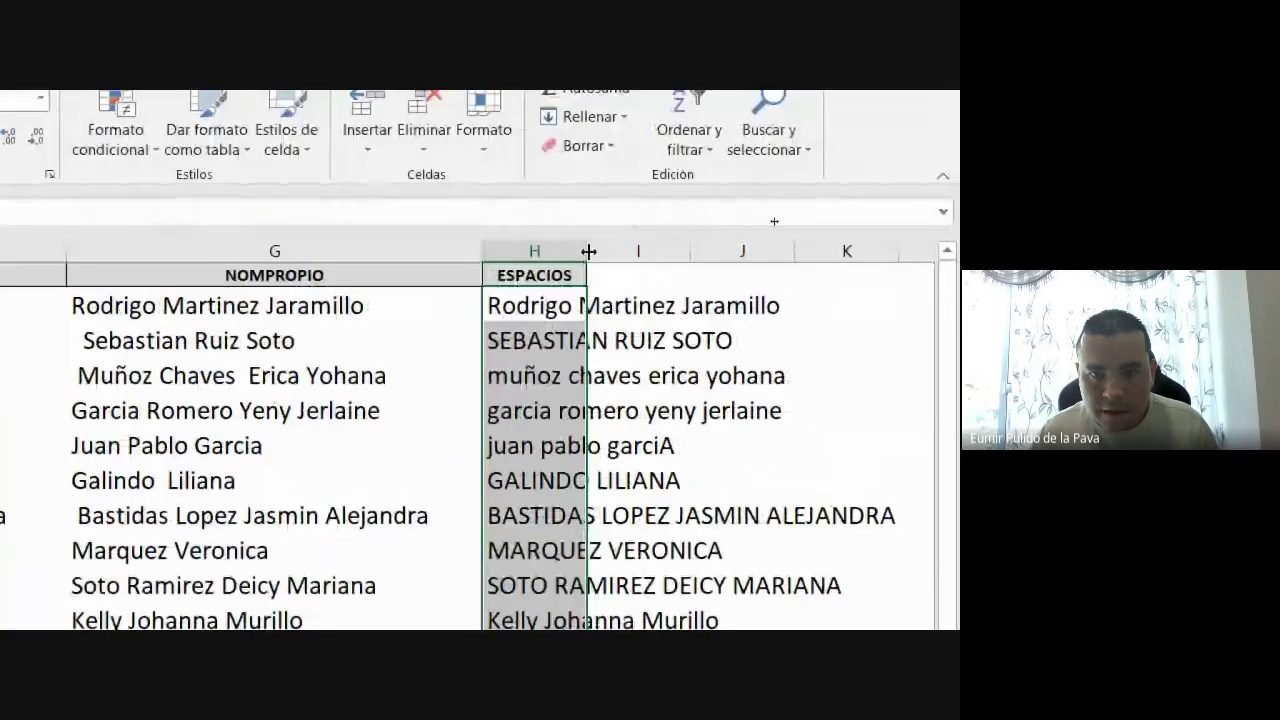
pyautogui.doubleClick(587, 43)
pyautogui.moveTo(684, 594); pyautogui.dragTo(149, 603)
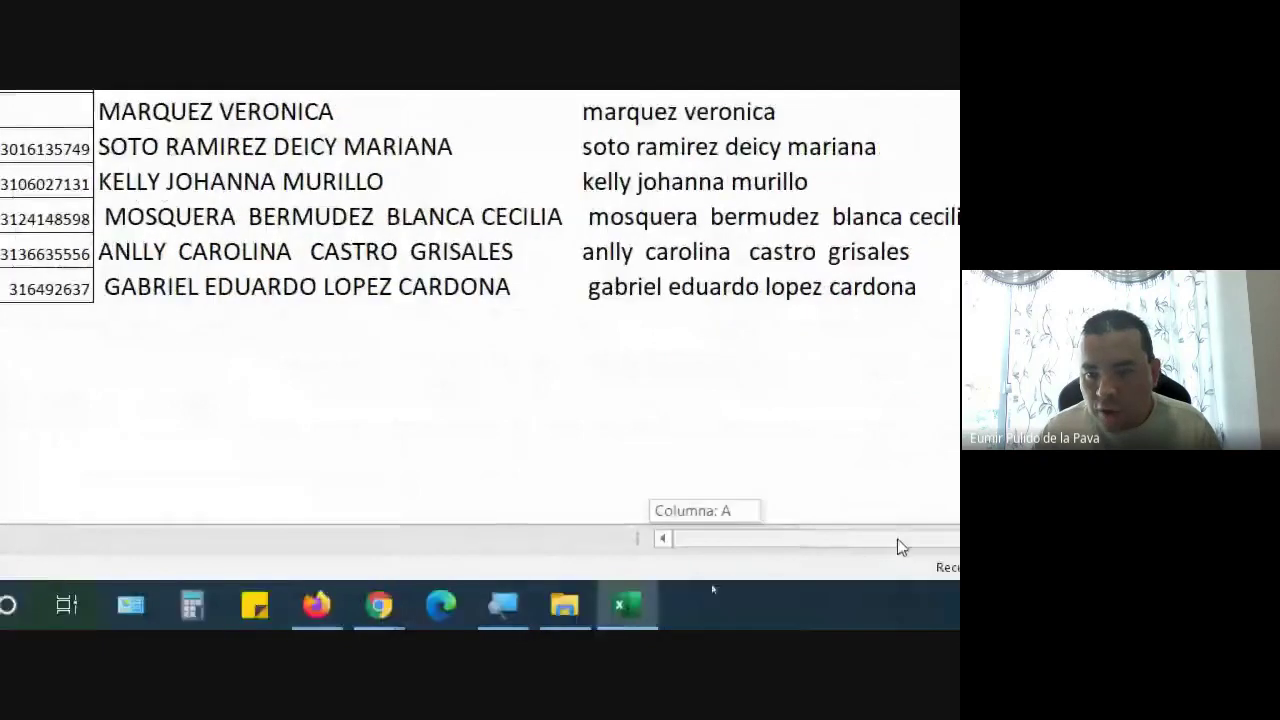
pyautogui.hscroll(5, 480, 200)
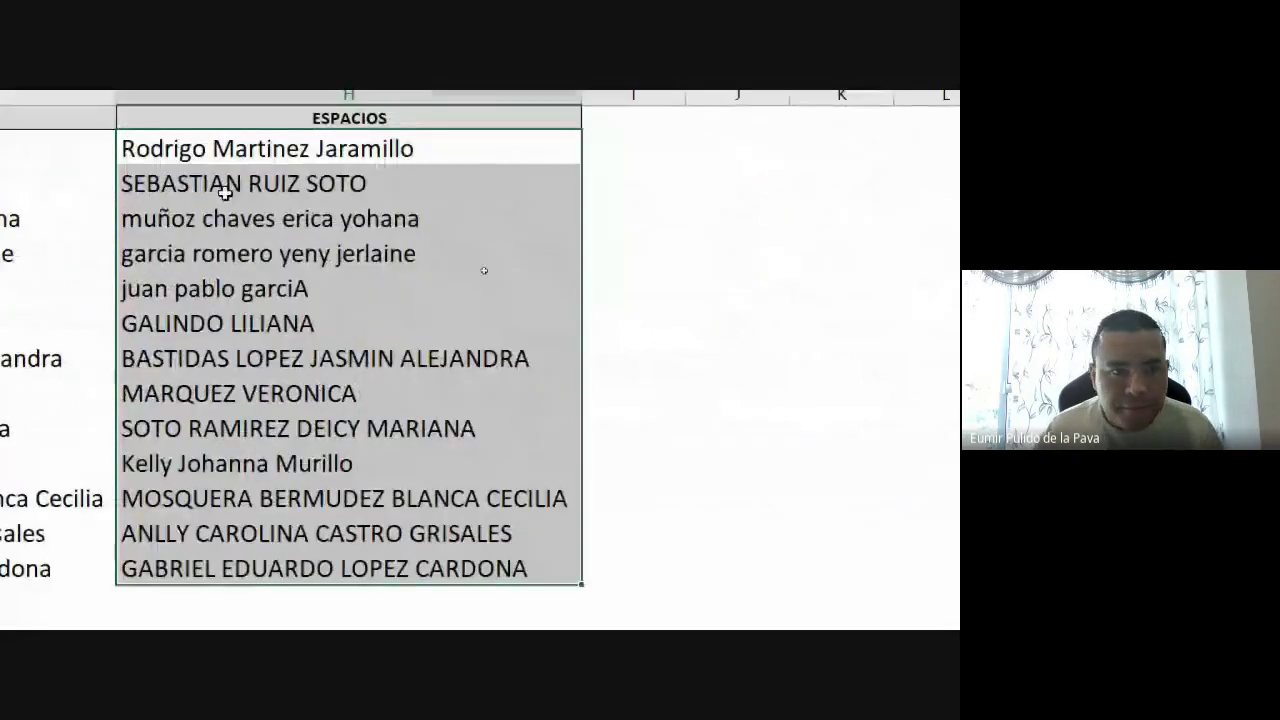
# Change H2 to =MAYUSC(ESPACIOS(B2)) and copy it down to row 14
pyautogui.click(133, 190)
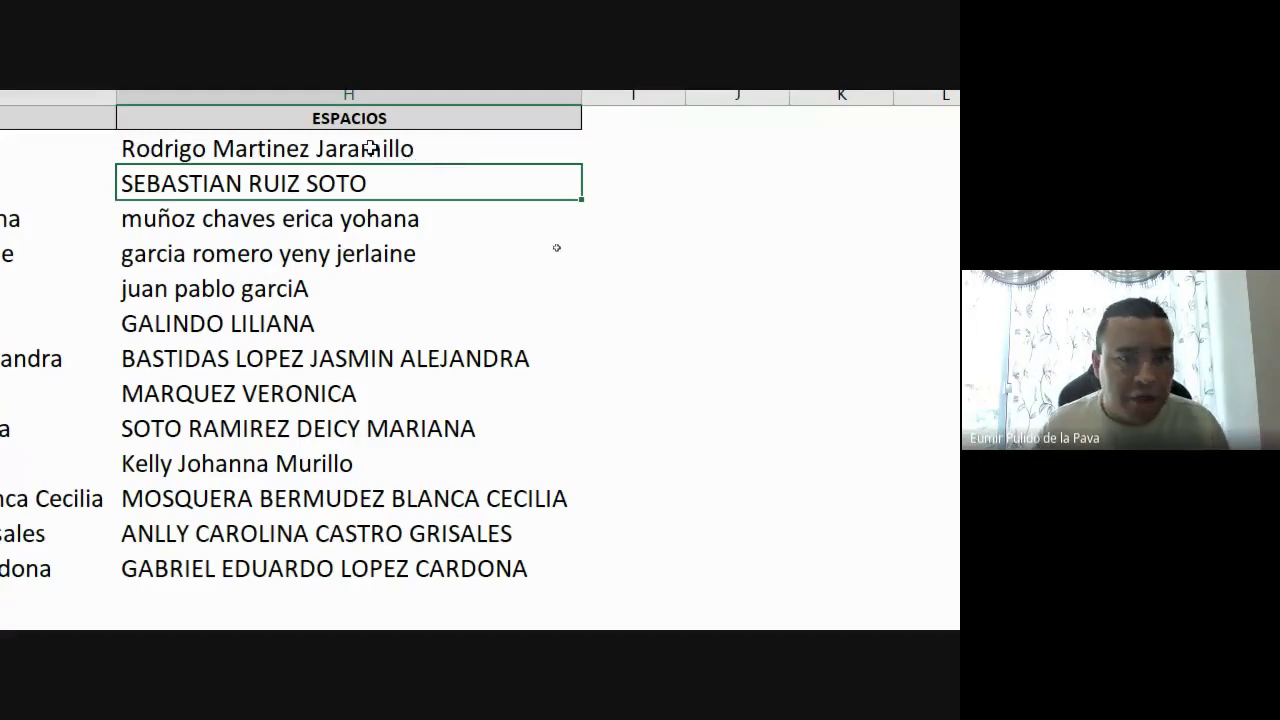
pyautogui.moveTo(370, 185); pyautogui.dragTo(340, 574)
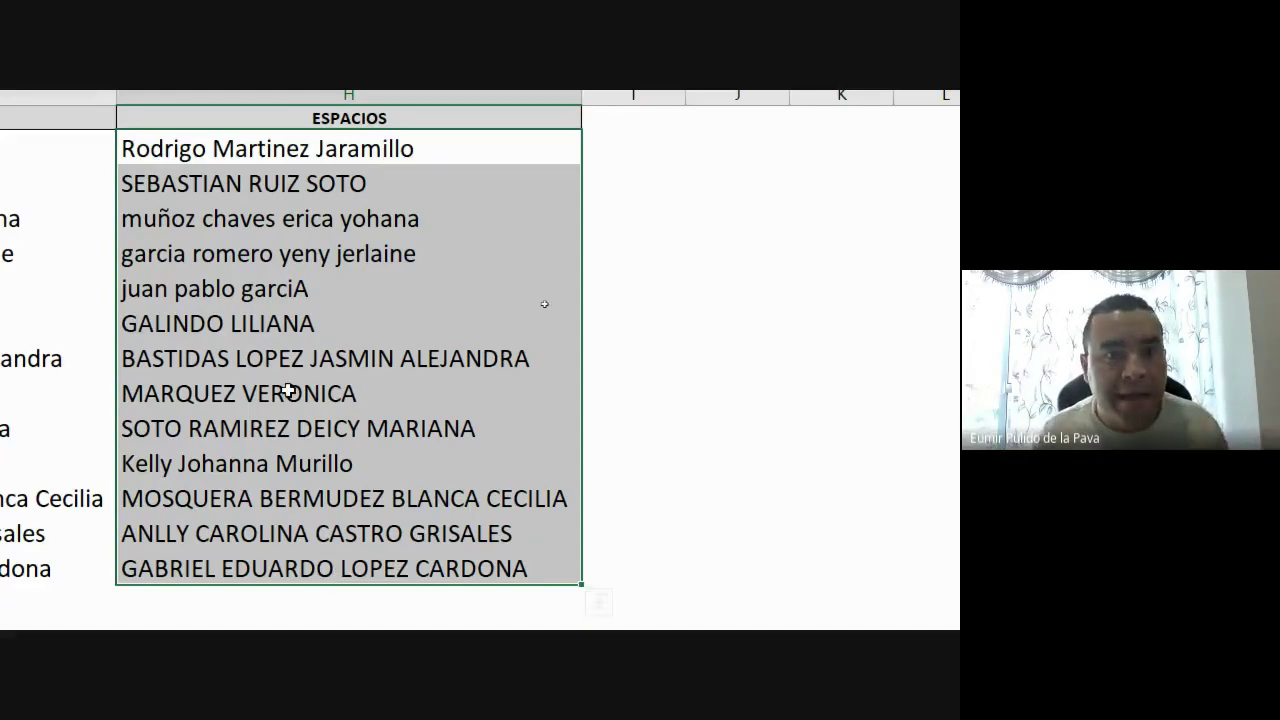
pyautogui.doubleClick(357, 158)
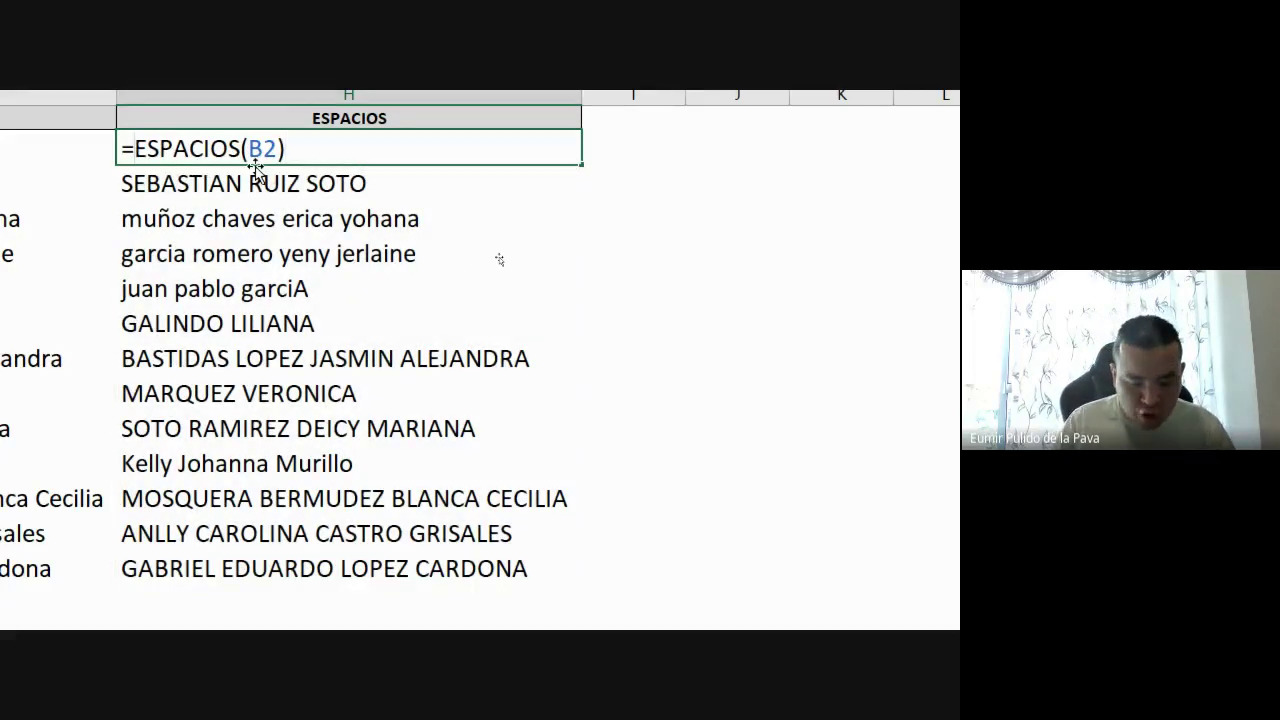
pyautogui.write('MAYUSC(')
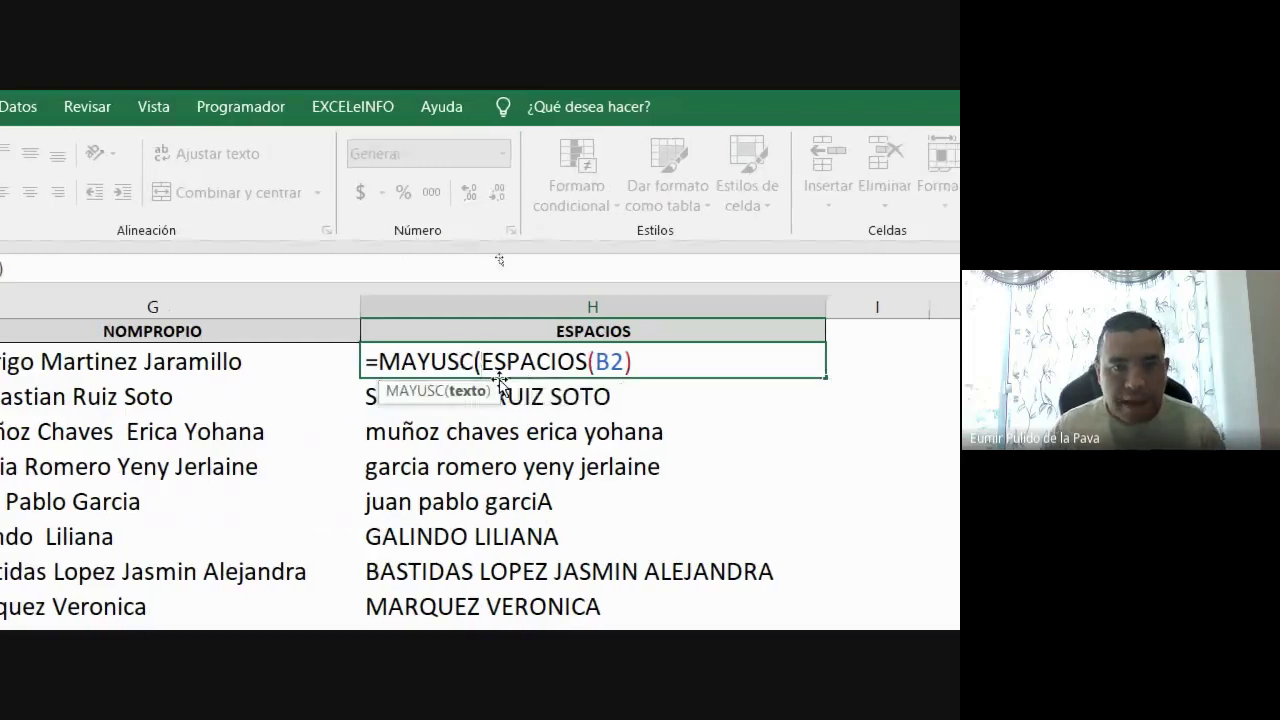
pyautogui.moveTo(478, 361); pyautogui.dragTo(669, 363)
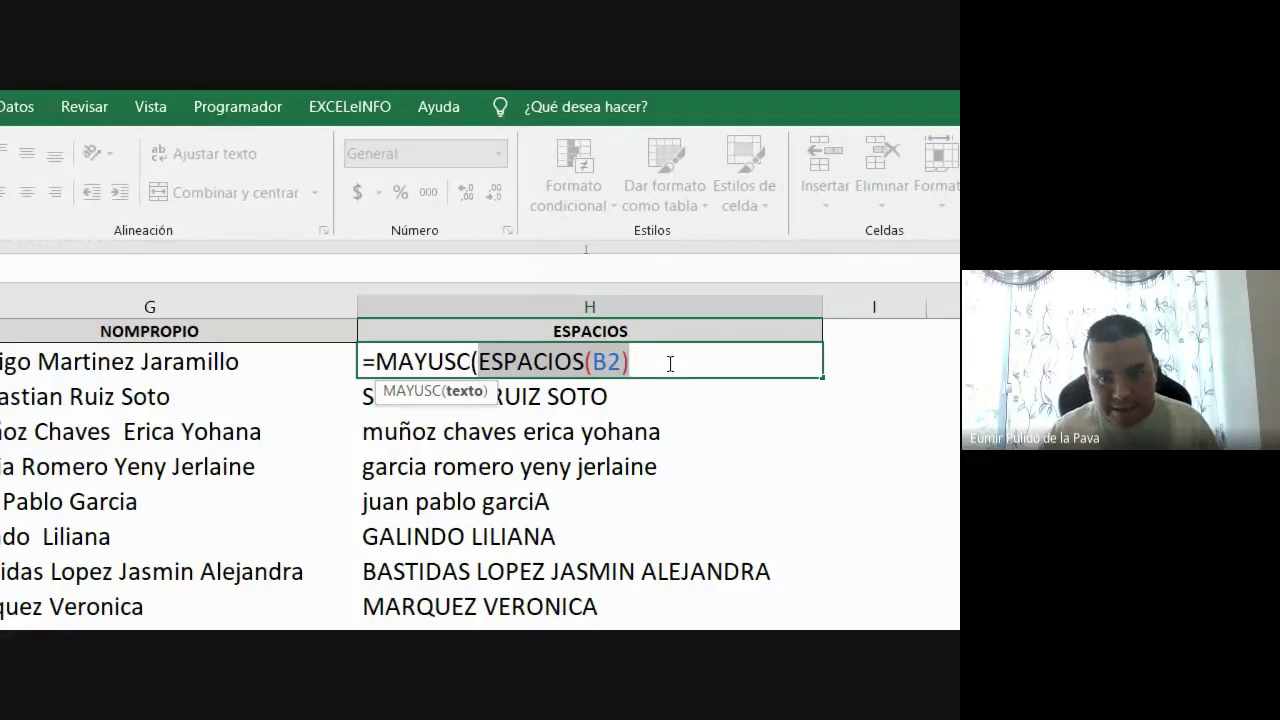
pyautogui.write(')')
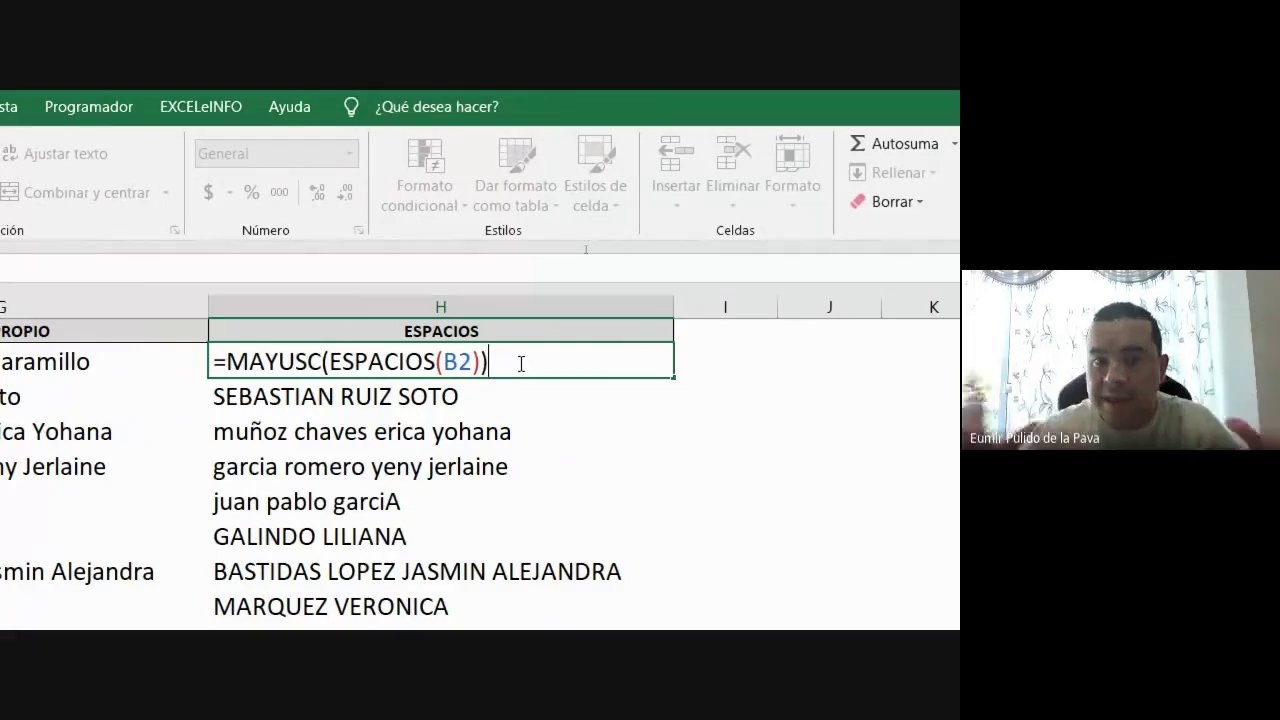
pyautogui.press('Return')
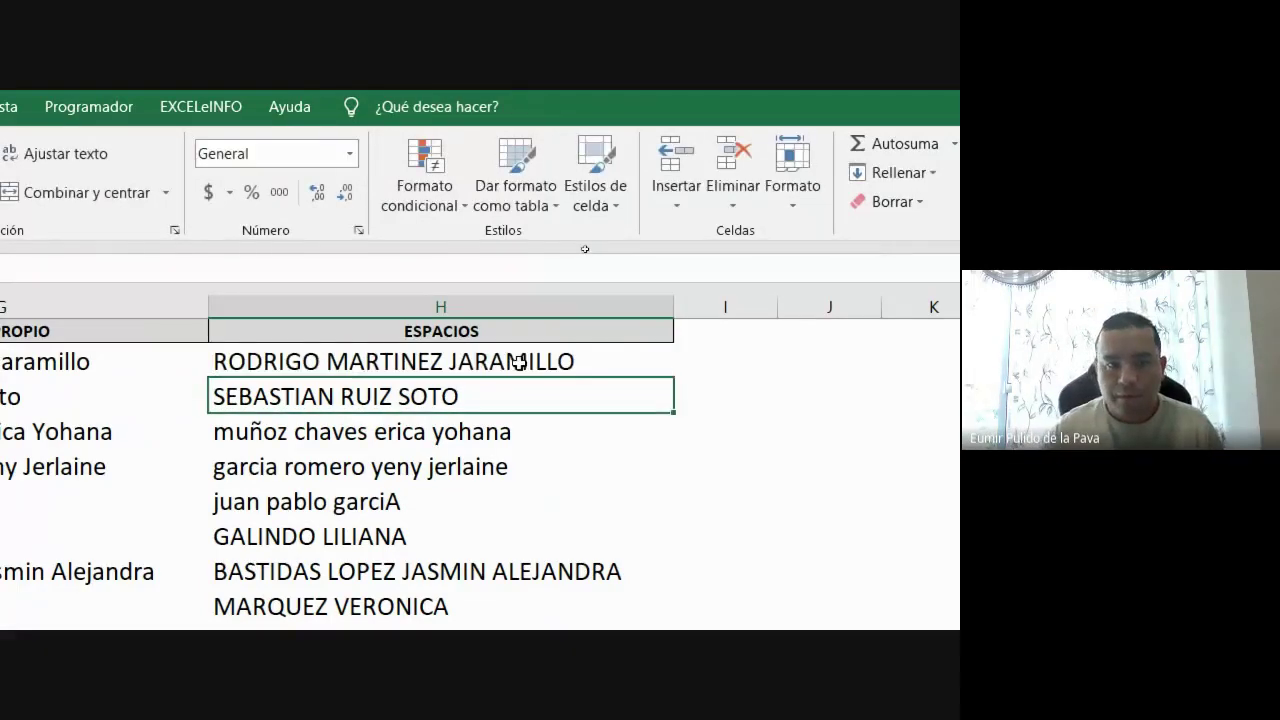
pyautogui.click(540, 361)
pyautogui.moveTo(662, 381); pyautogui.dragTo(630, 580)
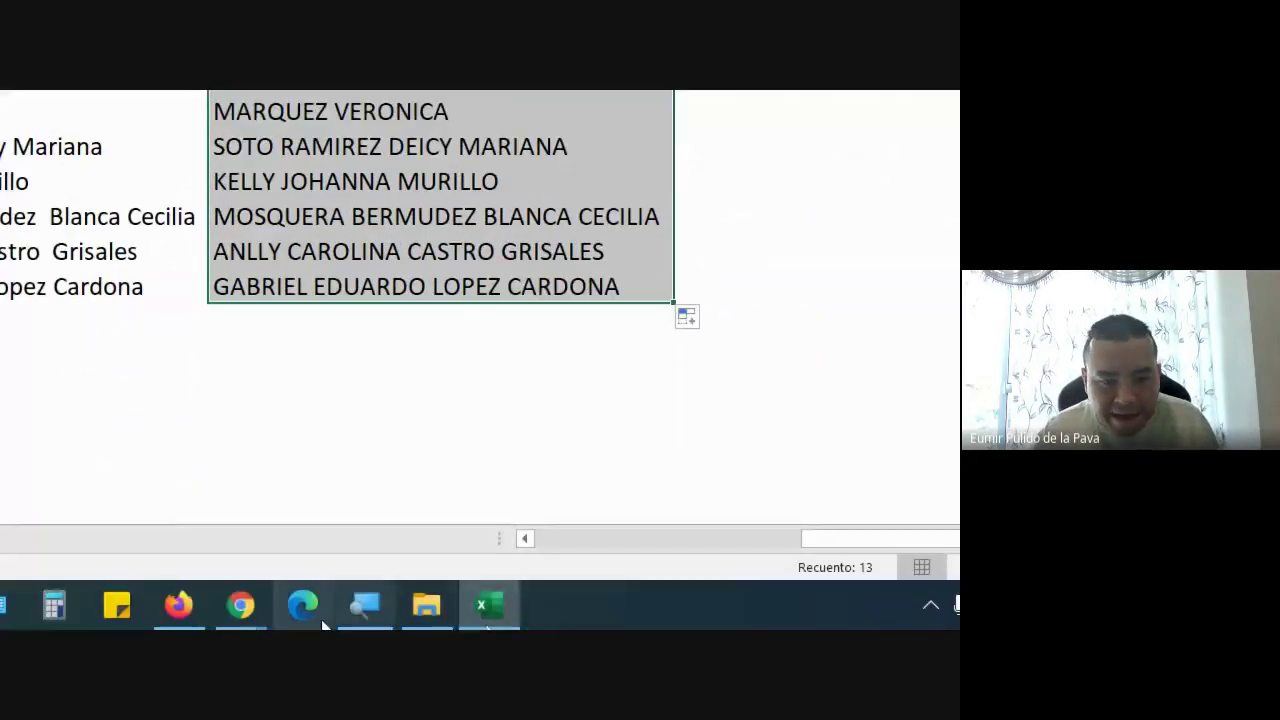
# Admit the participant waiting to join the Meet call, then return to the spreadsheet
pyautogui.moveTo(241, 605)
pyautogui.click(193, 552)
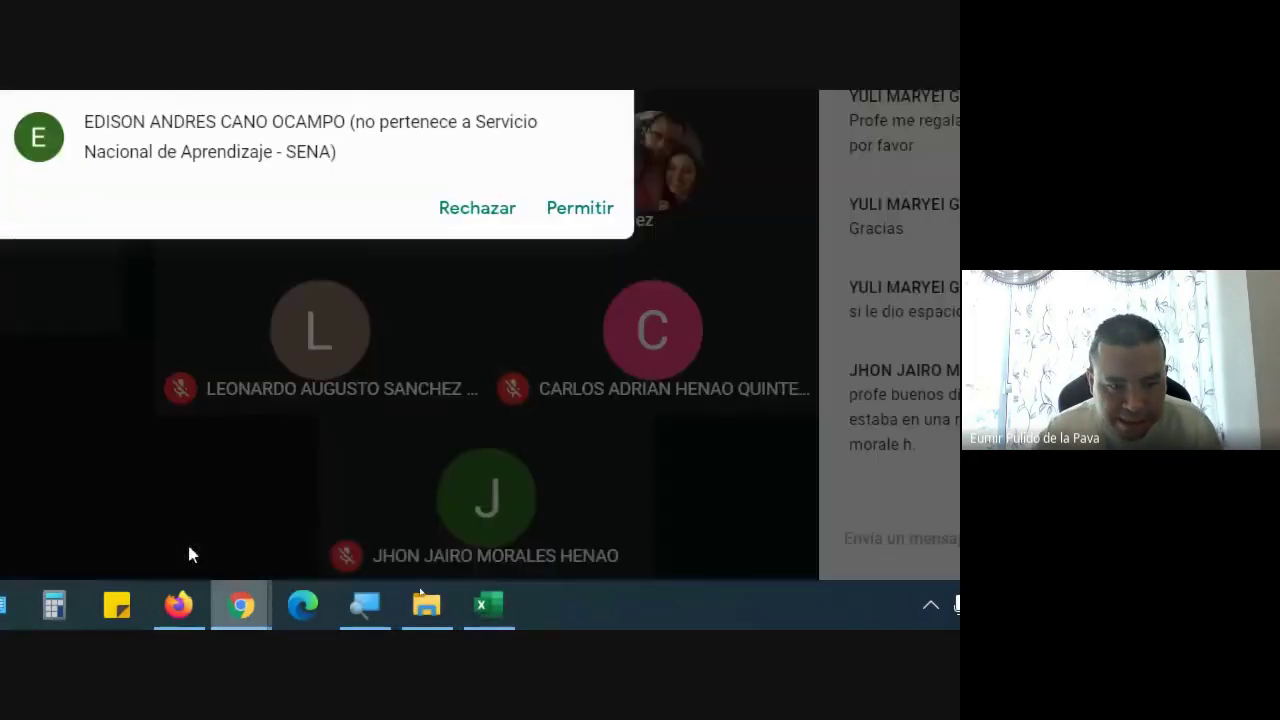
pyautogui.click(585, 208)
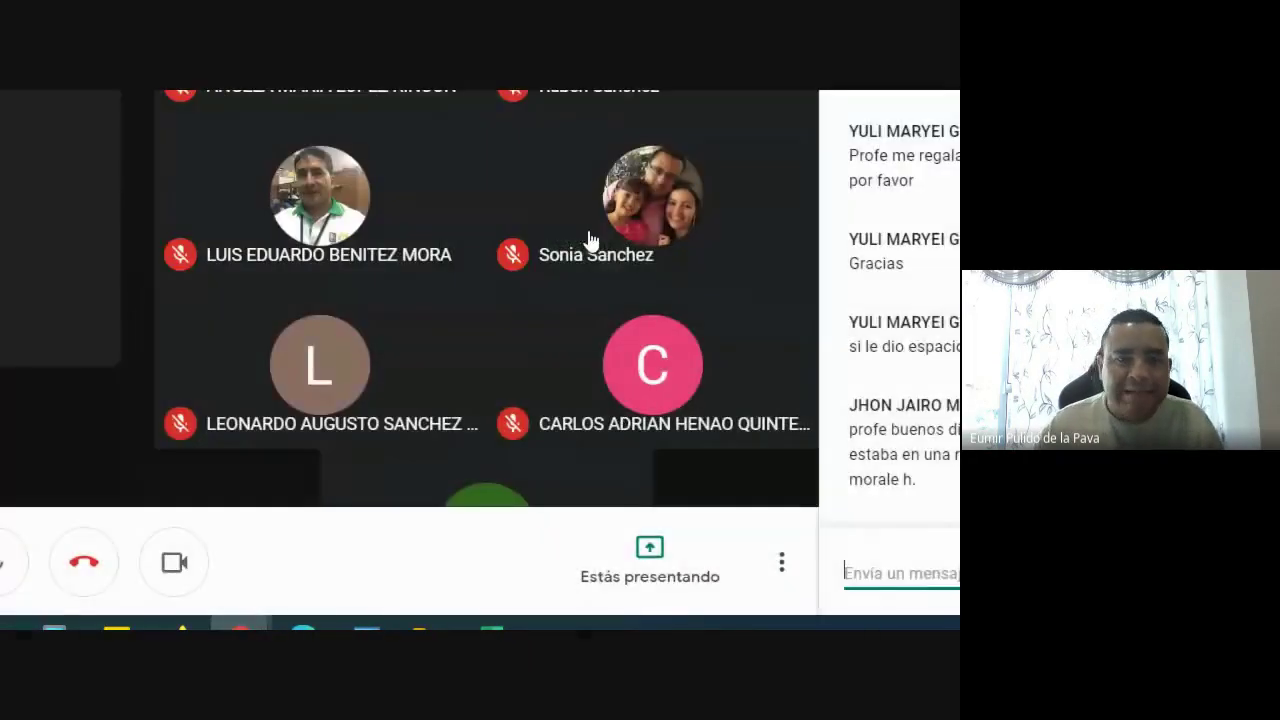
pyautogui.click(486, 620)
pyautogui.click(280, 212)
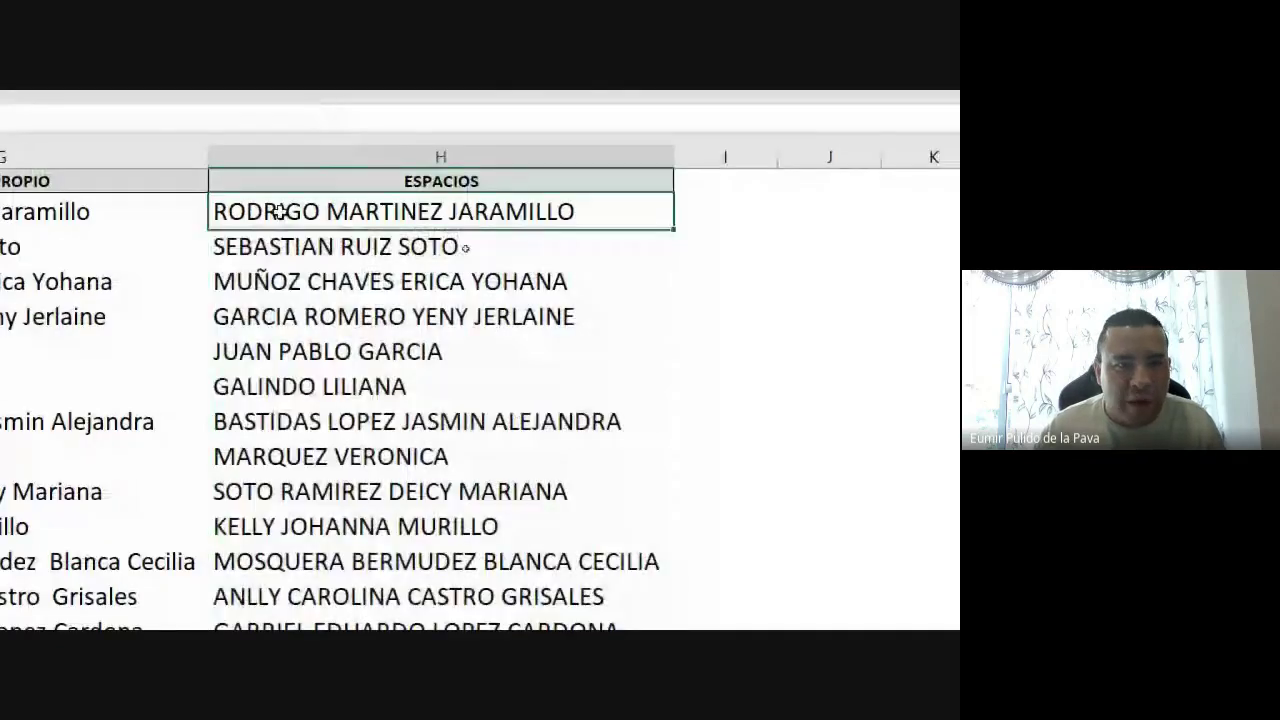
# Replace MAYUSC with NOMPROPIO so H2 reads =NOMPROPIO(ESPACIOS(B2)), then refill column H
pyautogui.doubleClick(280, 212)
pyautogui.moveTo(436, 355); pyautogui.dragTo(516, 355)
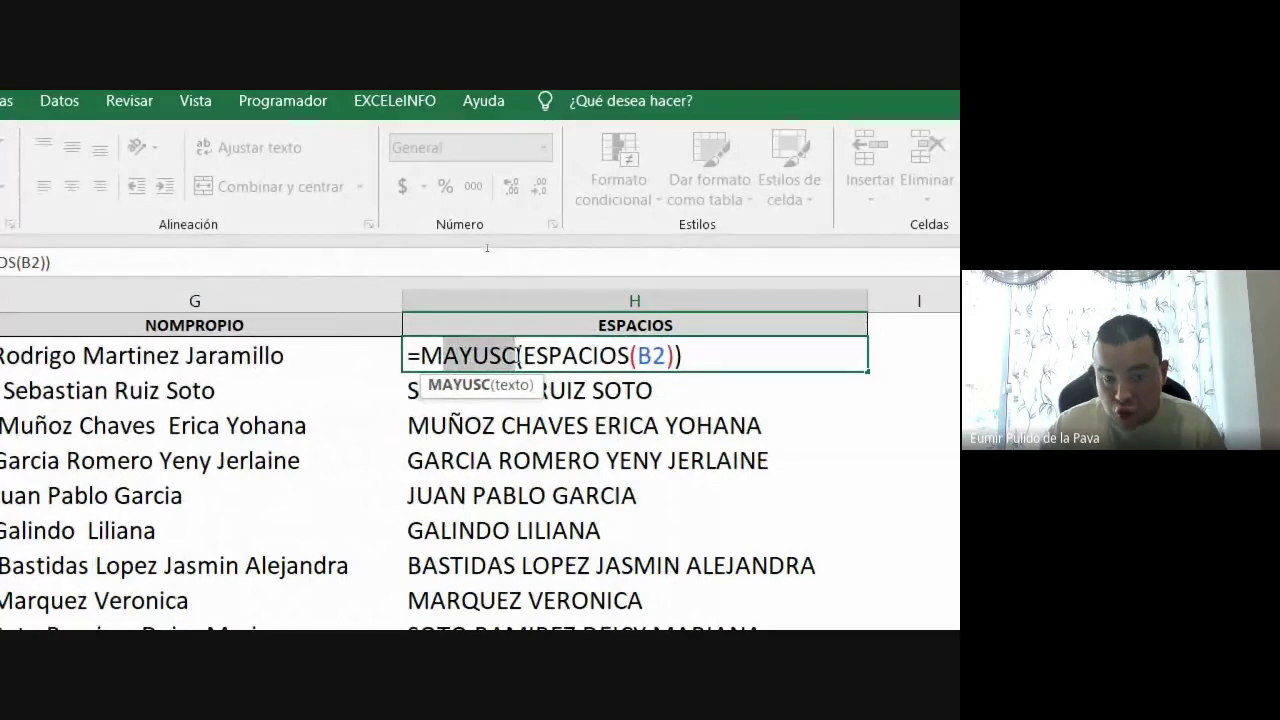
pyautogui.press('BackSpace')
pyautogui.press('BackSpace')
pyautogui.write('NOMPRO')
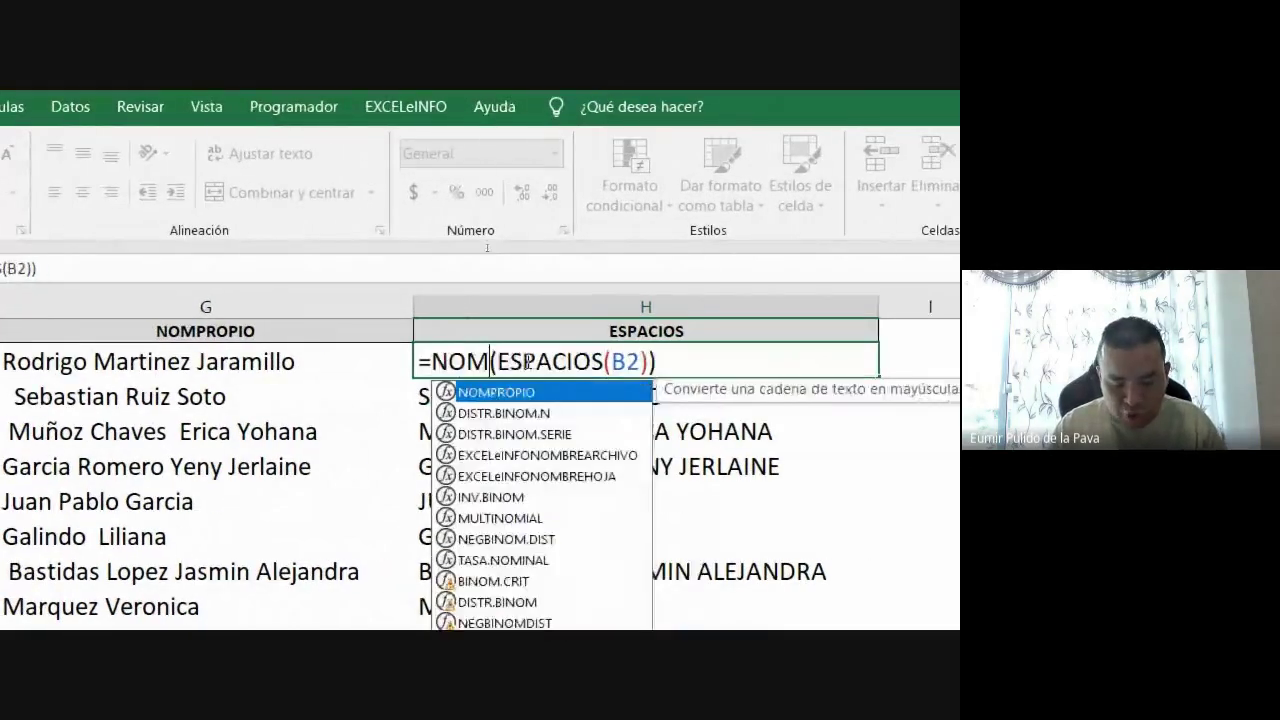
pyautogui.write('PIO')
pyautogui.press('Return')
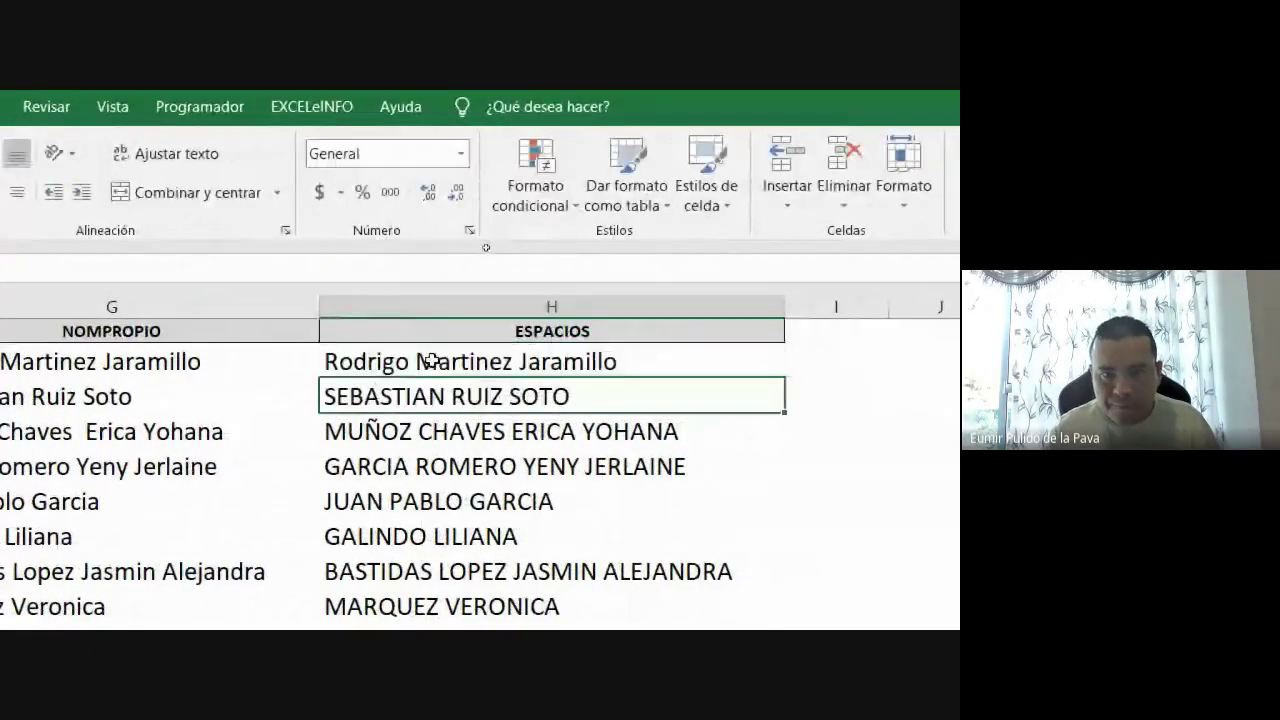
pyautogui.click(474, 361)
pyautogui.moveTo(784, 376); pyautogui.dragTo(748, 488)
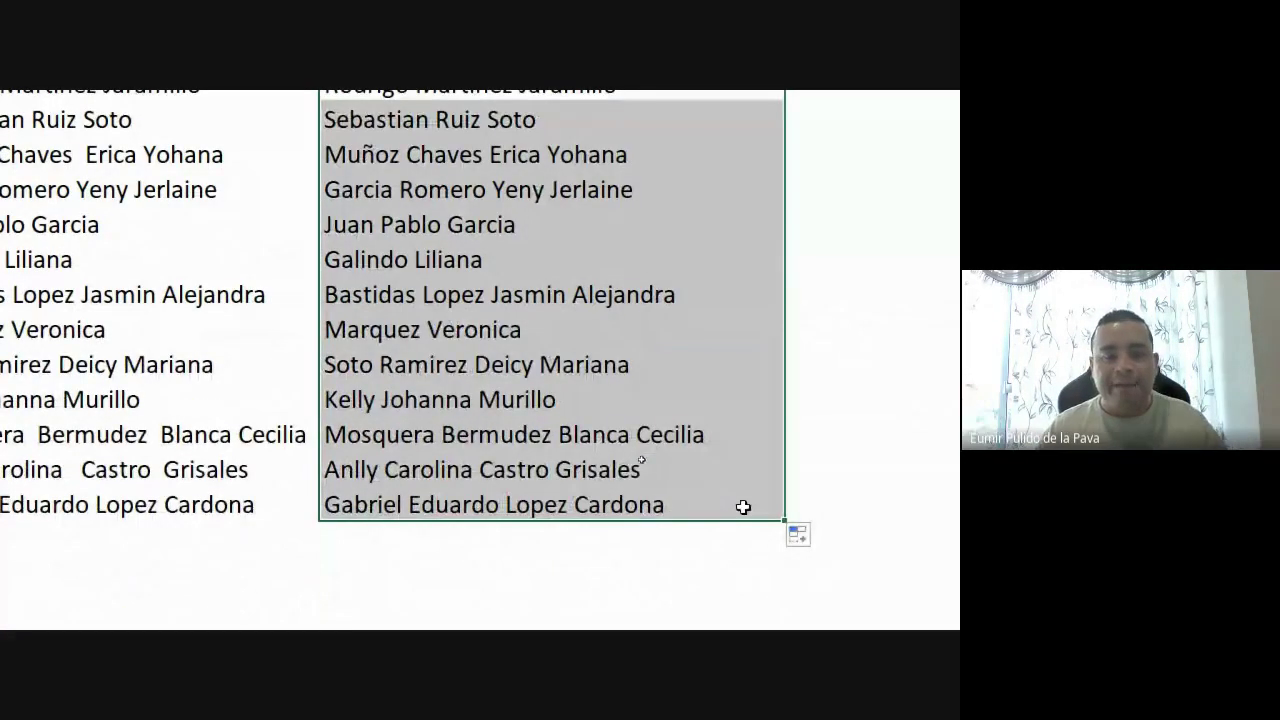
pyautogui.scroll(1, 421, 117)
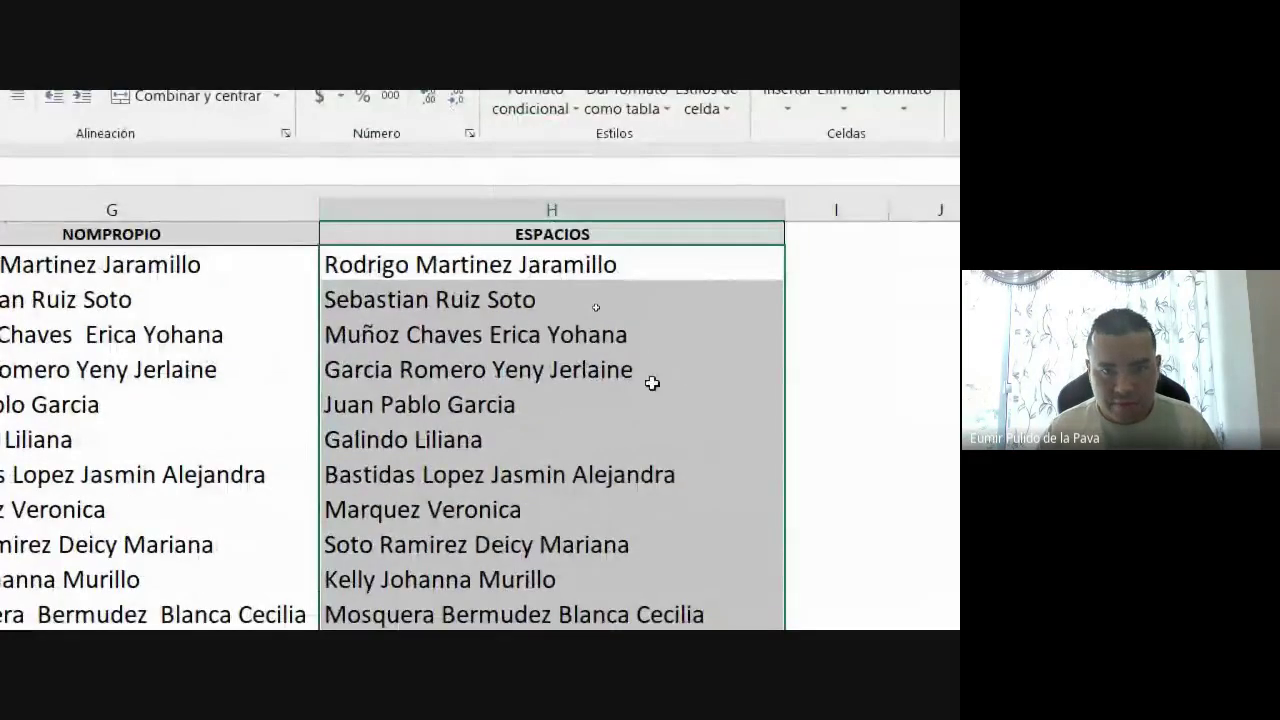
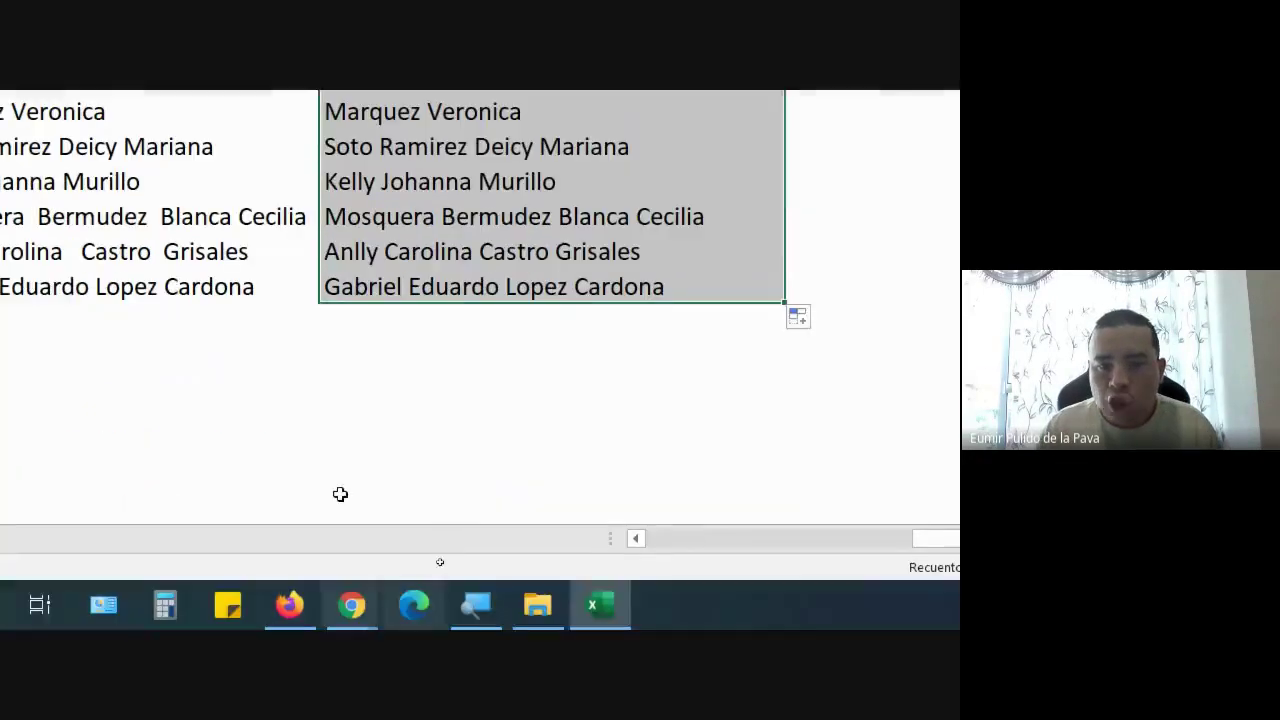
# Reset the Magnifier to 100% zoom and bring the Google Meet window to the front
pyautogui.click(475, 606)
pyautogui.click(75, 335)
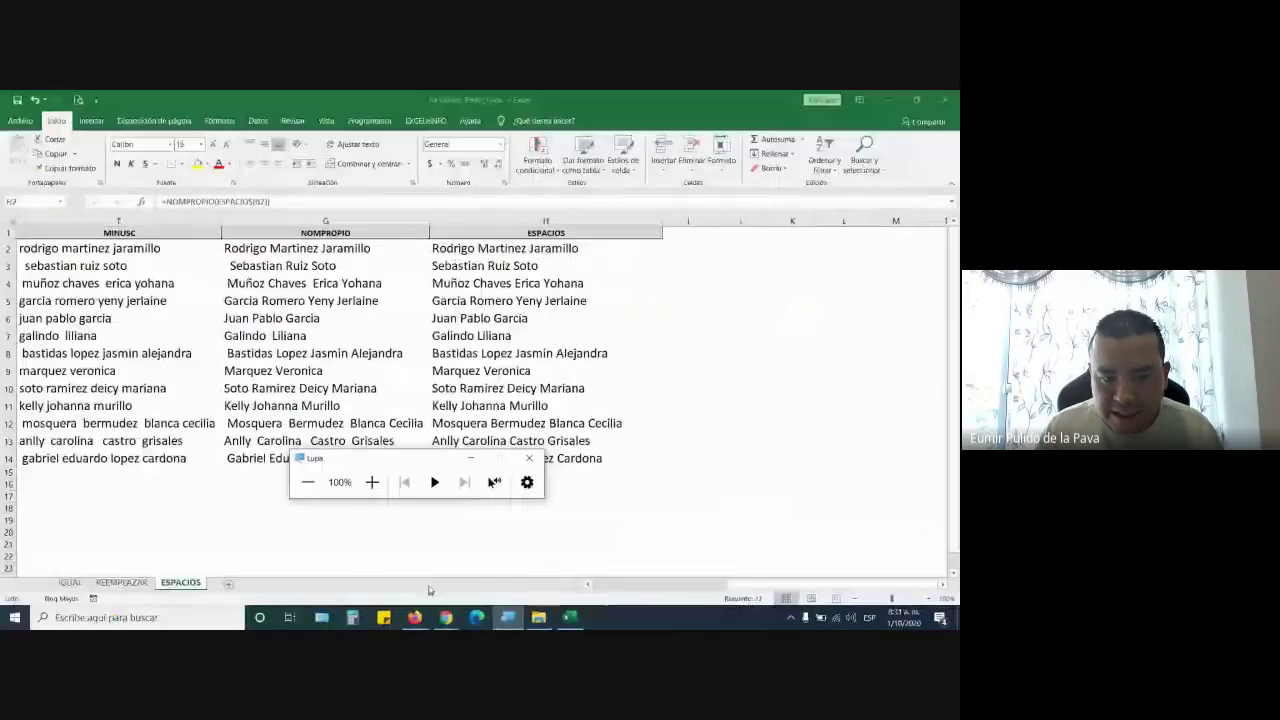
pyautogui.moveTo(446, 617)
pyautogui.click(414, 577)
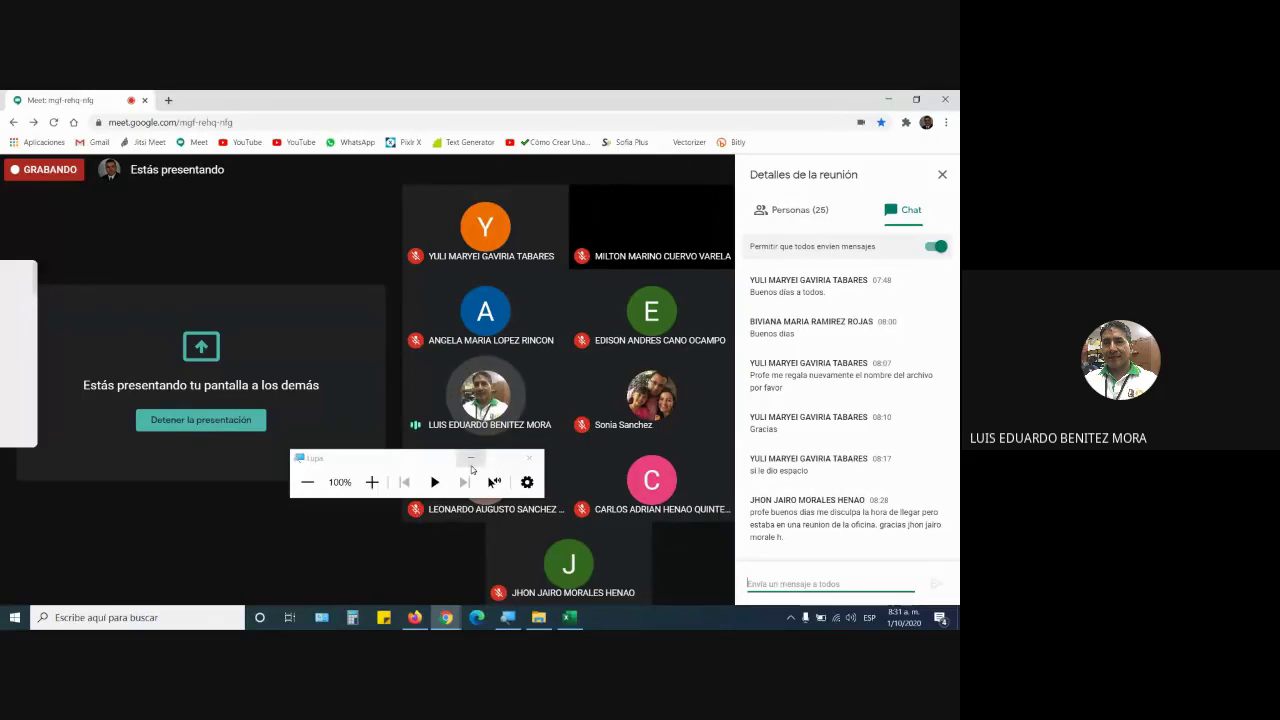
# Minimize the Magnifier toolbar and switch back to the Excel workbook
pyautogui.click(471, 462)
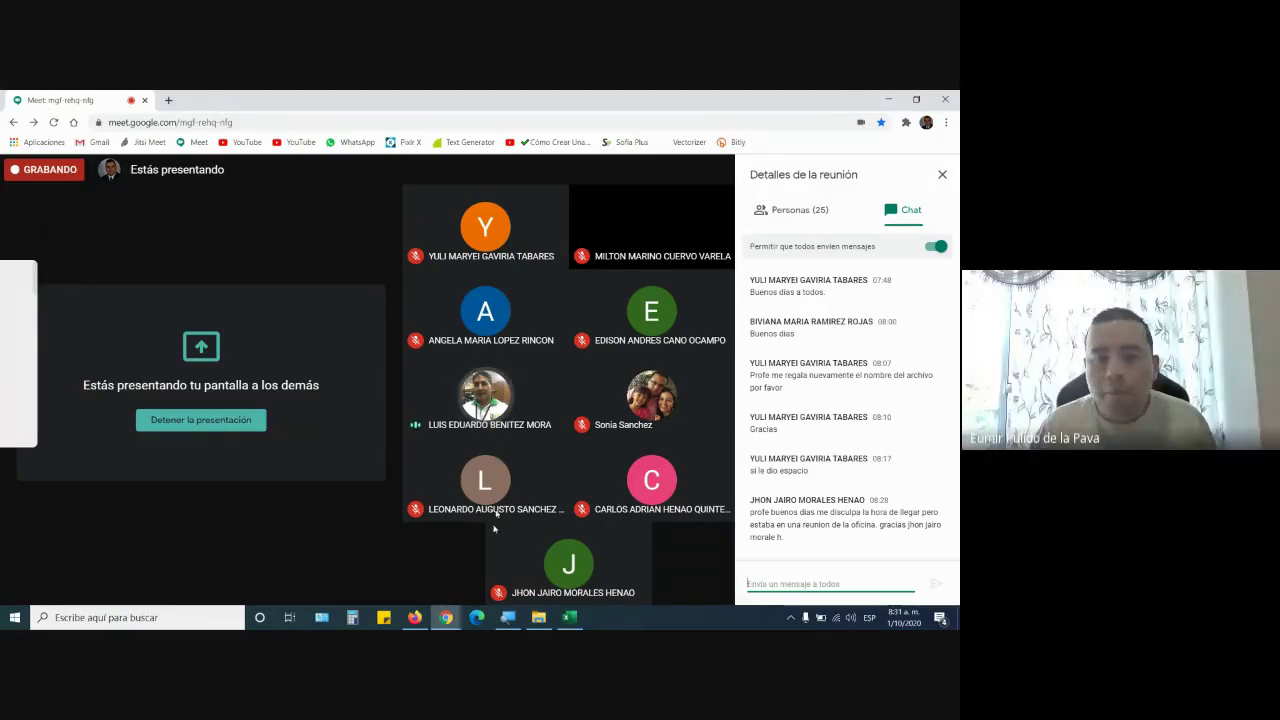
pyautogui.click(569, 617)
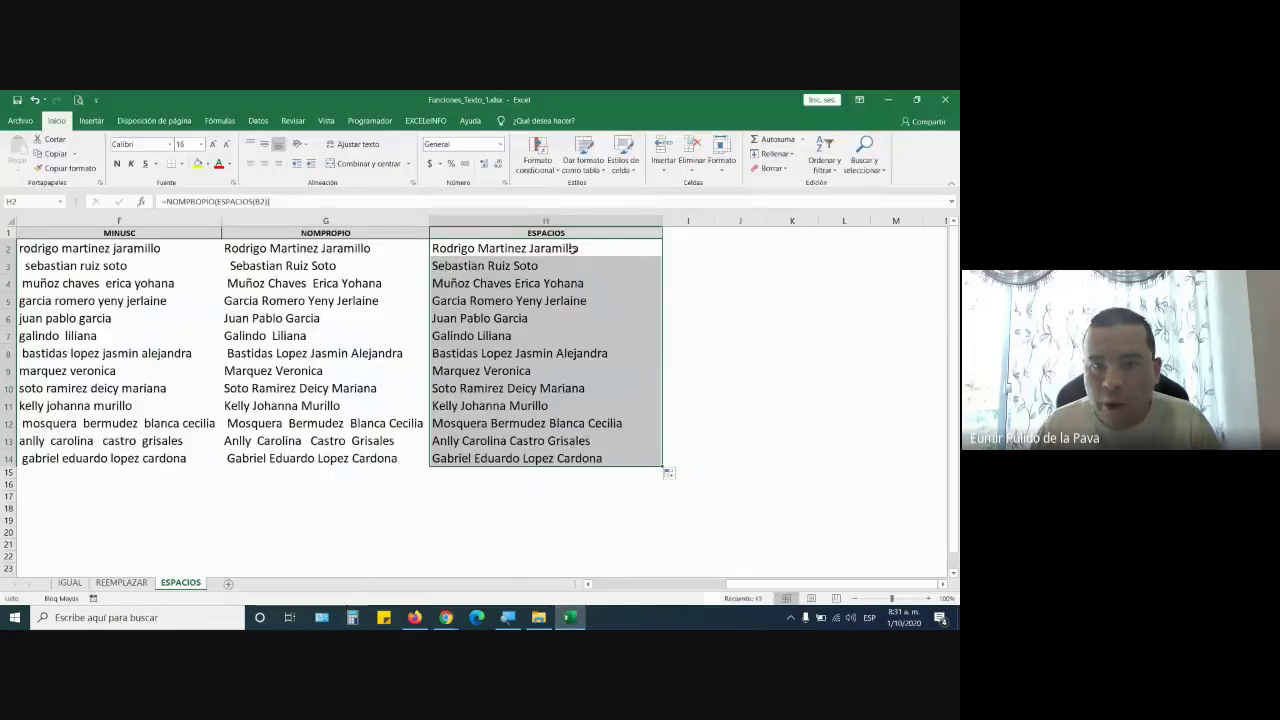
# Enlarge H2's font and rewrite its formula as =ESPACIOS(NOMPROPIO(B2))
pyautogui.click(573, 249)
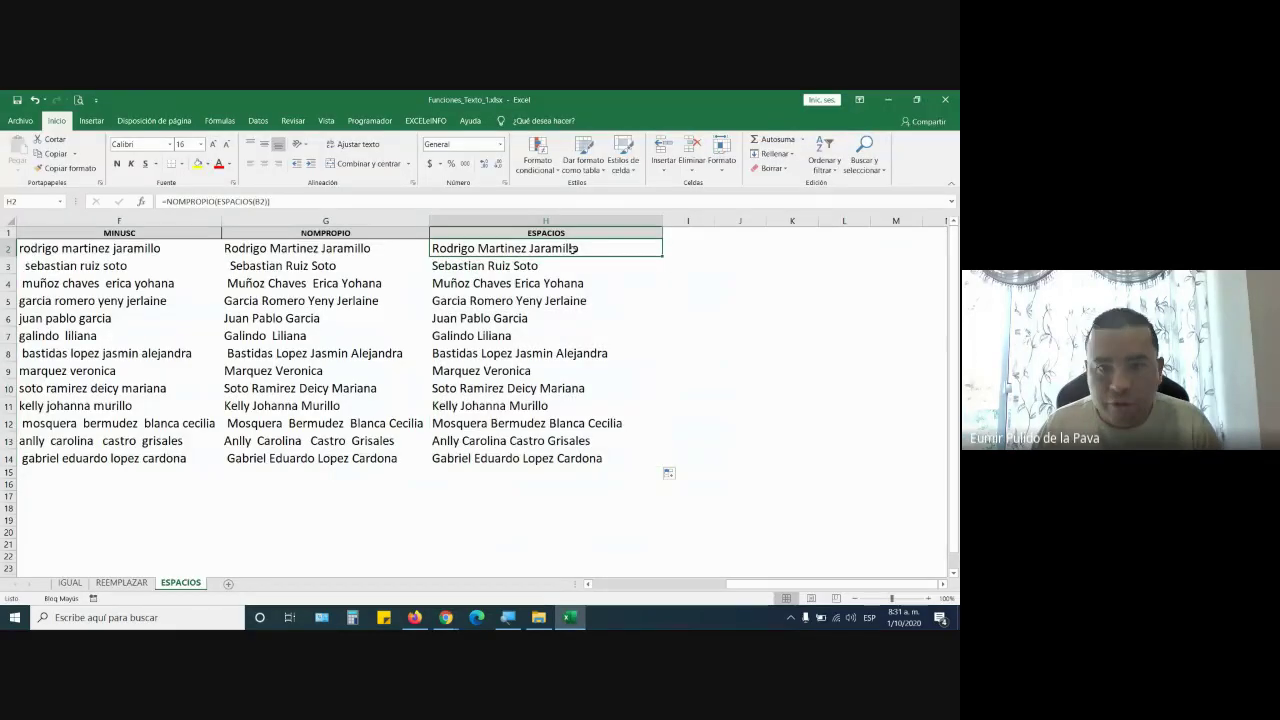
pyautogui.click(212, 144)
pyautogui.doubleClick(446, 255)
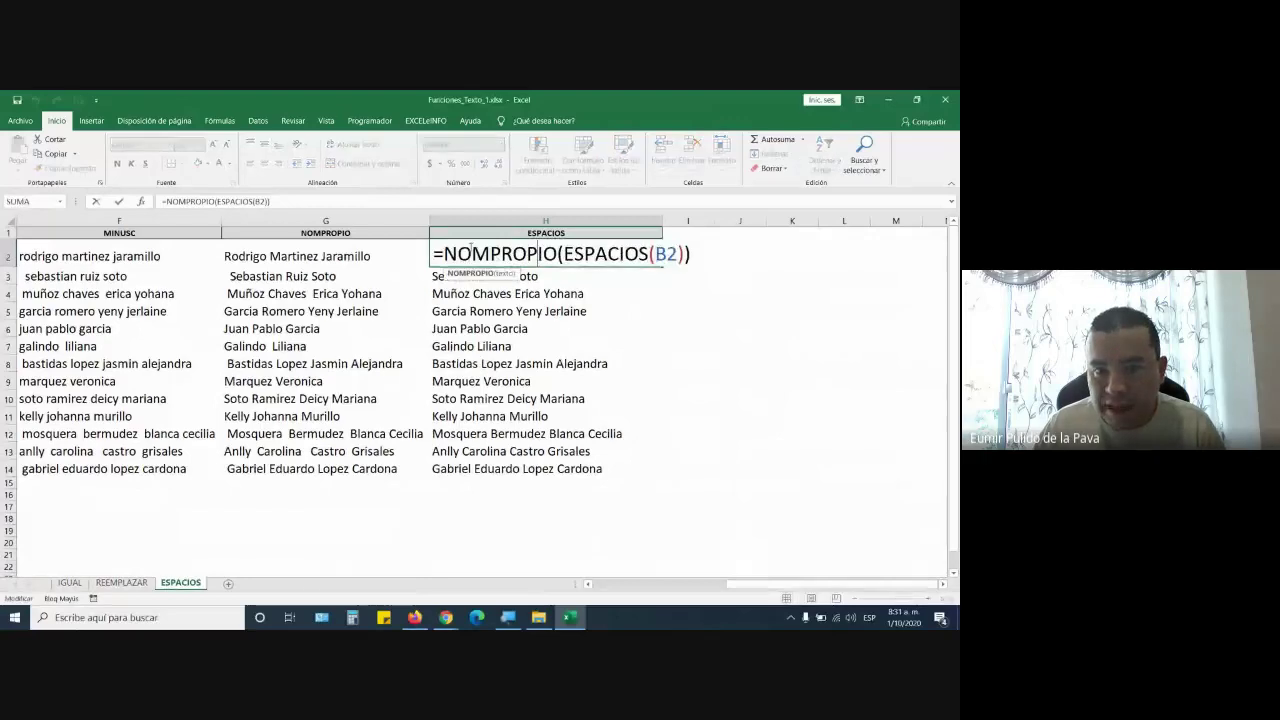
pyautogui.moveTo(446, 255); pyautogui.dragTo(558, 255)
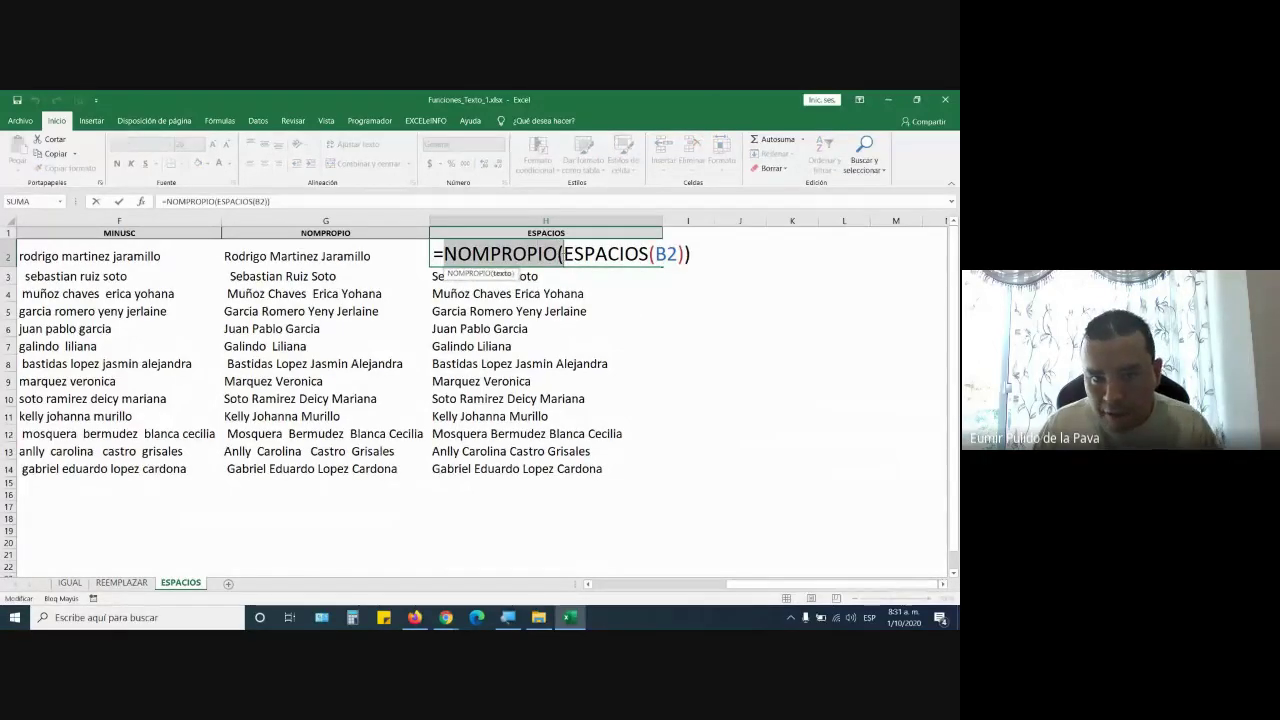
pyautogui.press('Delete')
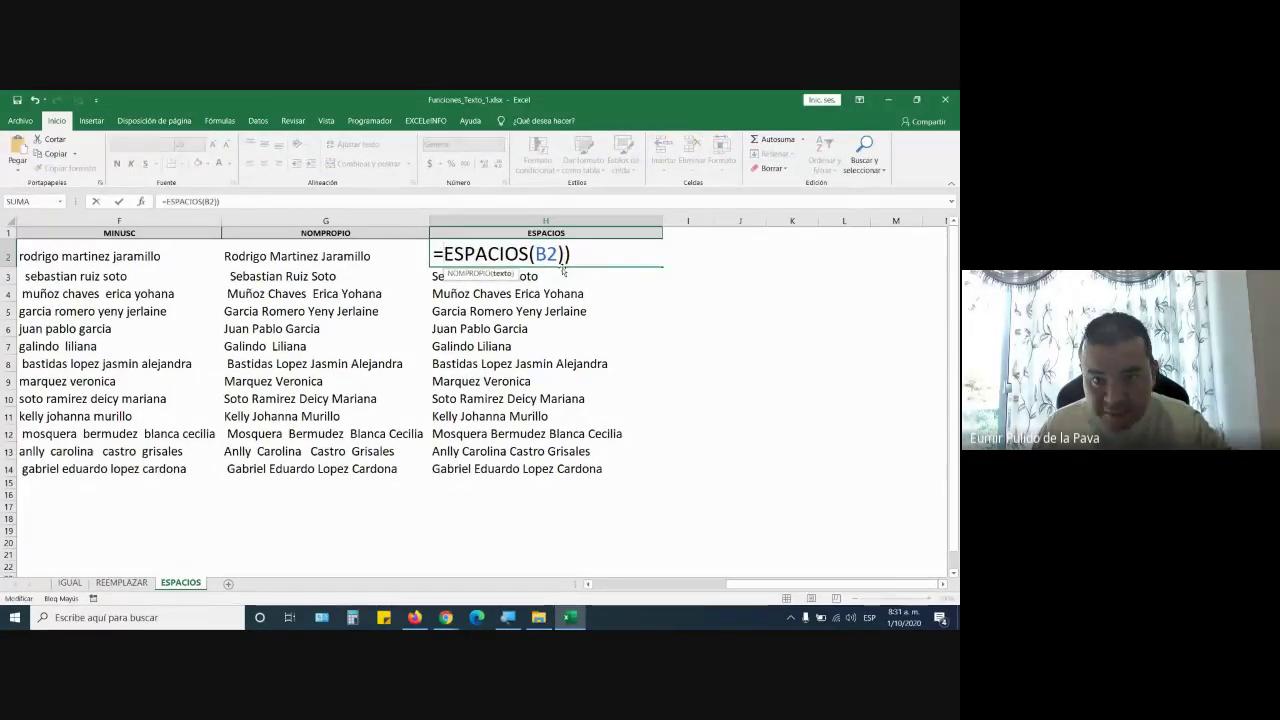
pyautogui.click(537, 255)
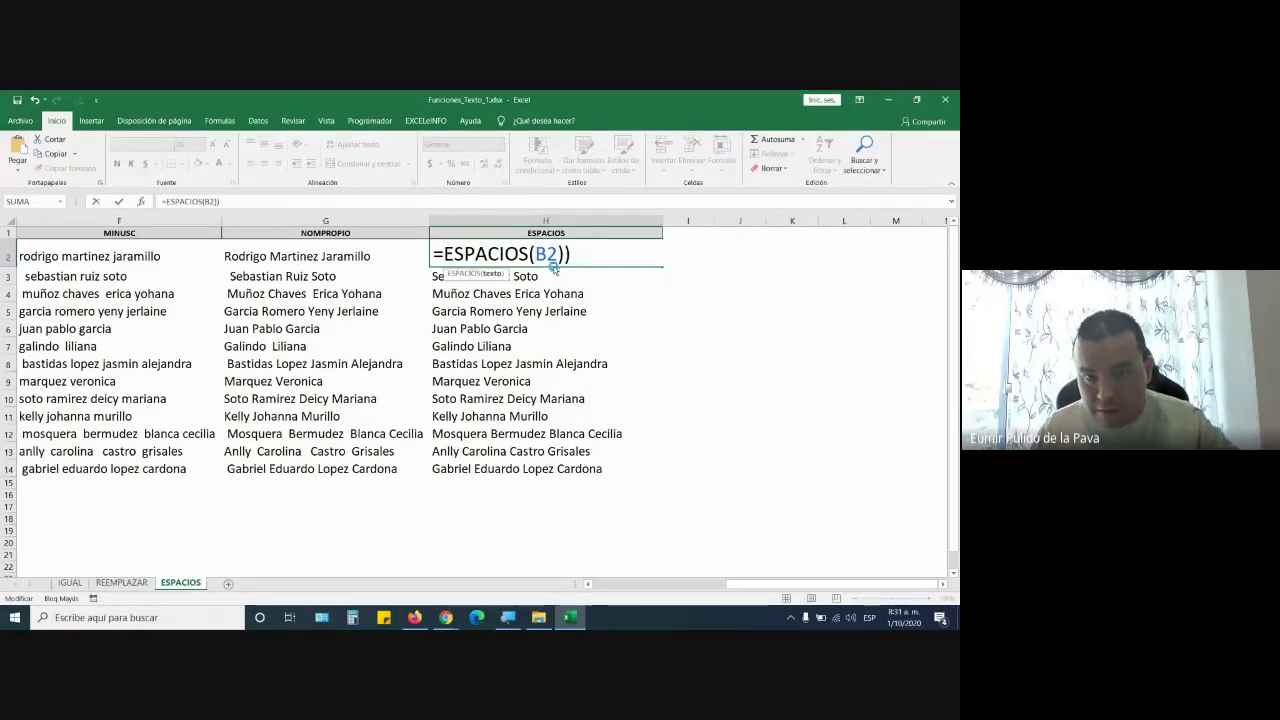
pyautogui.hotkey('ctrl', 'z')
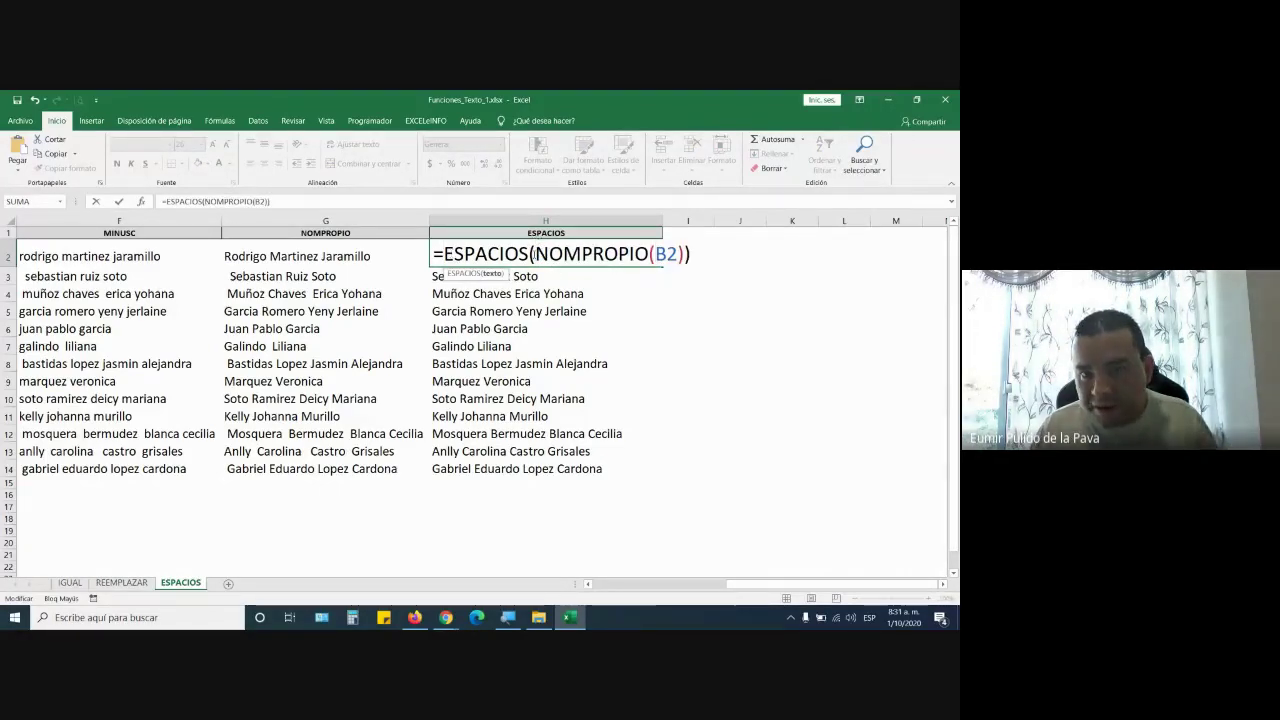
pyautogui.moveTo(535, 255); pyautogui.dragTo(652, 255)
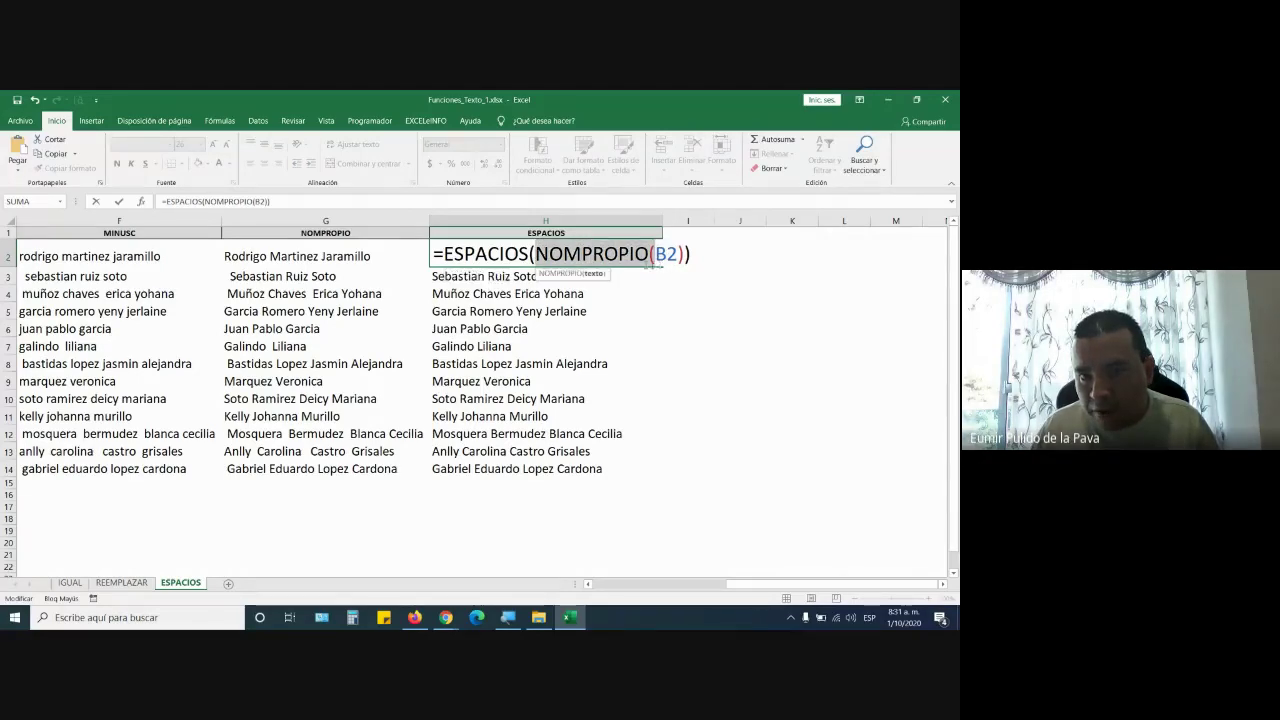
pyautogui.moveTo(535, 255); pyautogui.dragTo(678, 256)
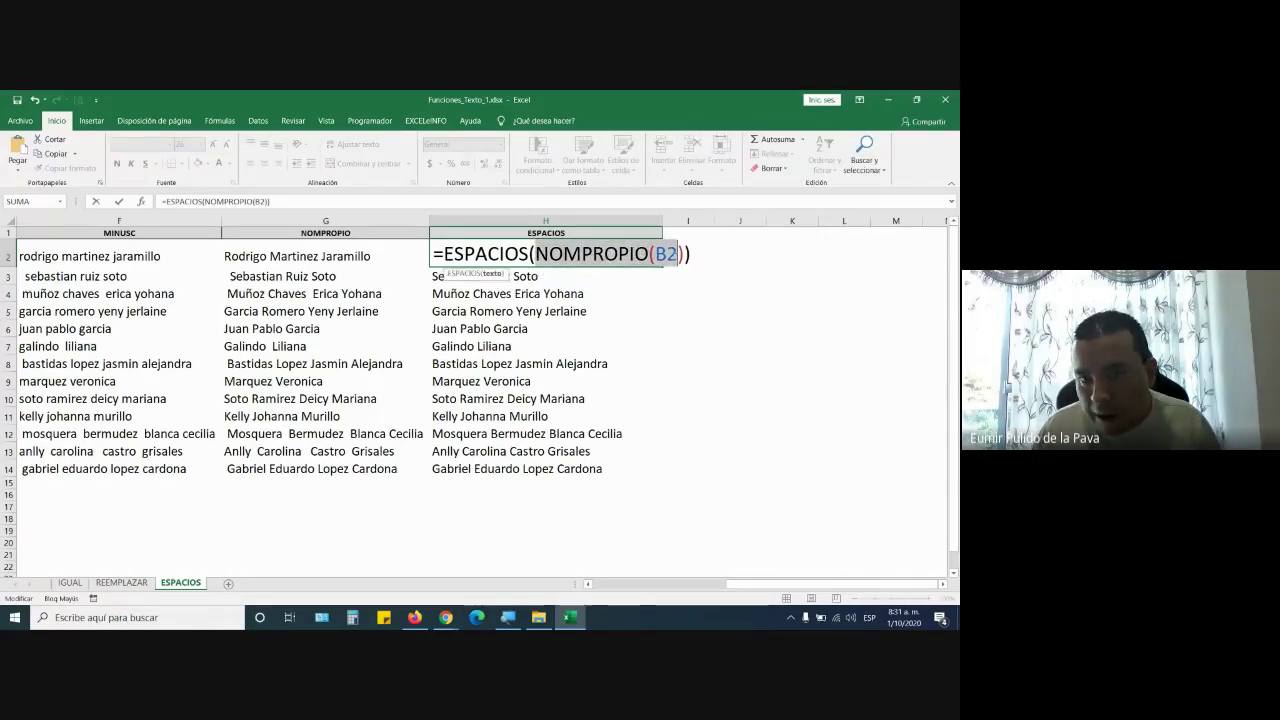
pyautogui.click(705, 254)
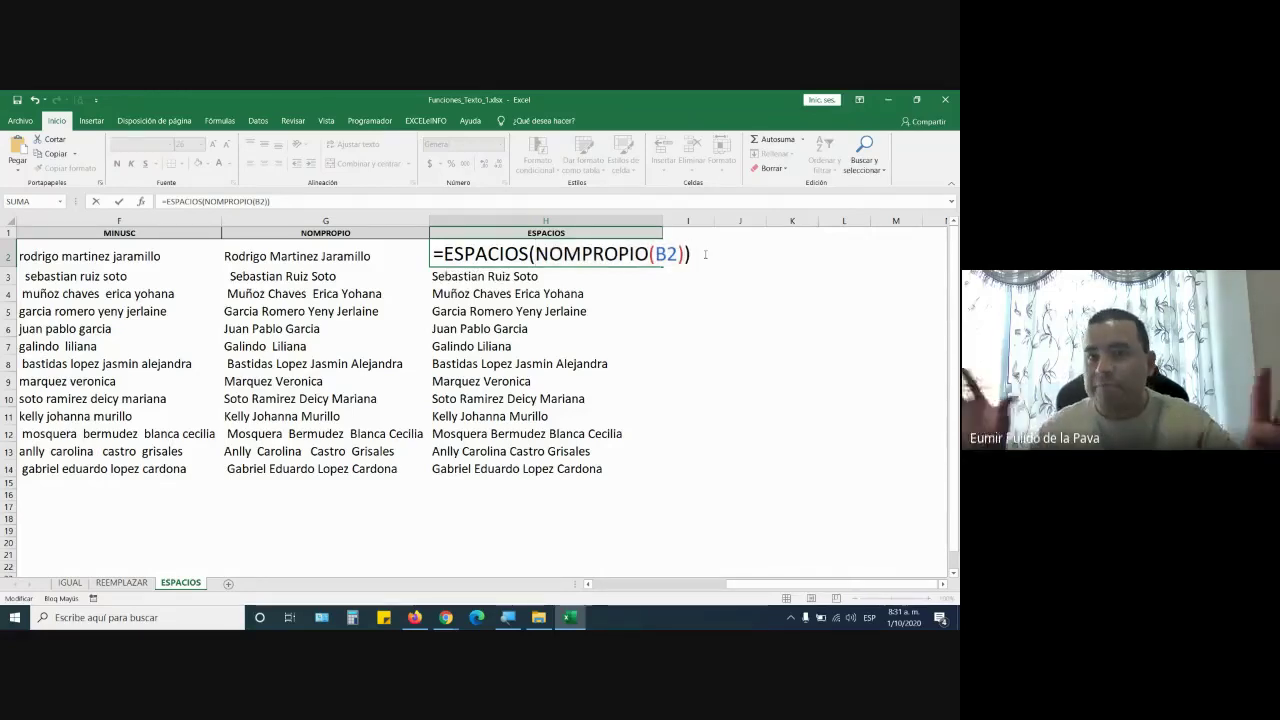
pyautogui.press('Return')
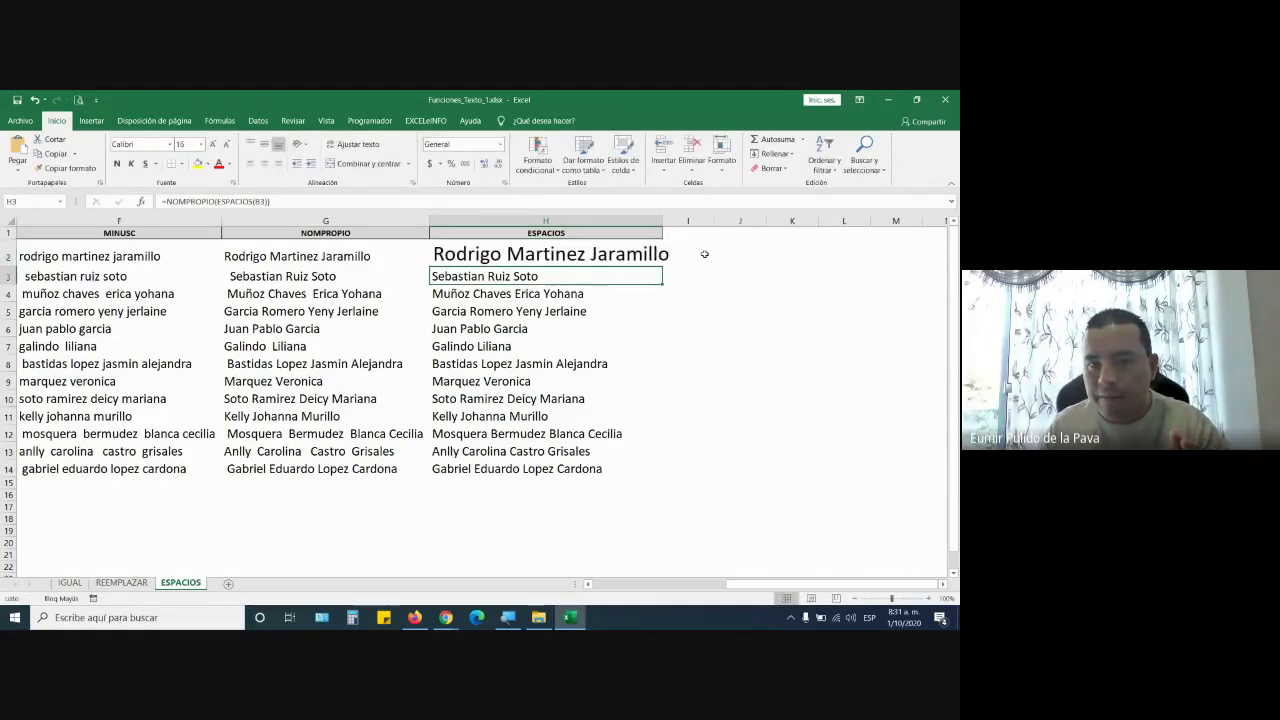
# Fill the H2 formula down to H14 and autofit column H
pyautogui.click(579, 258)
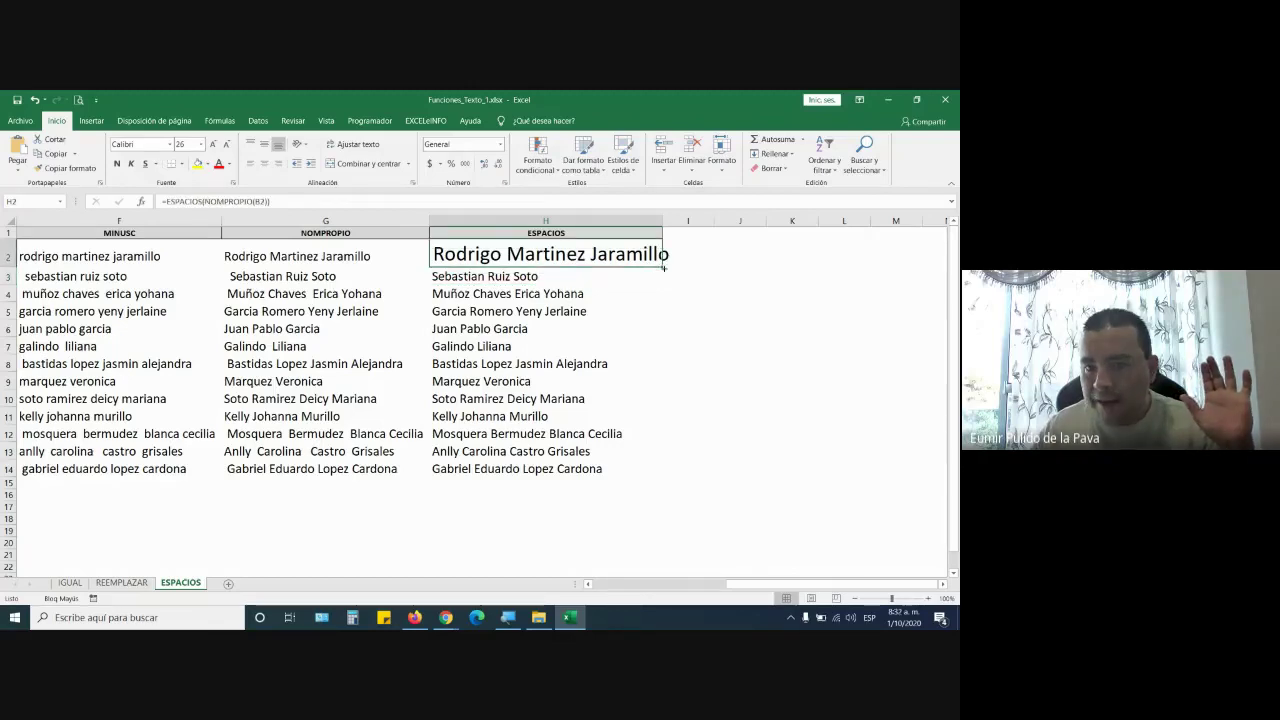
pyautogui.moveTo(664, 267); pyautogui.dragTo(653, 473)
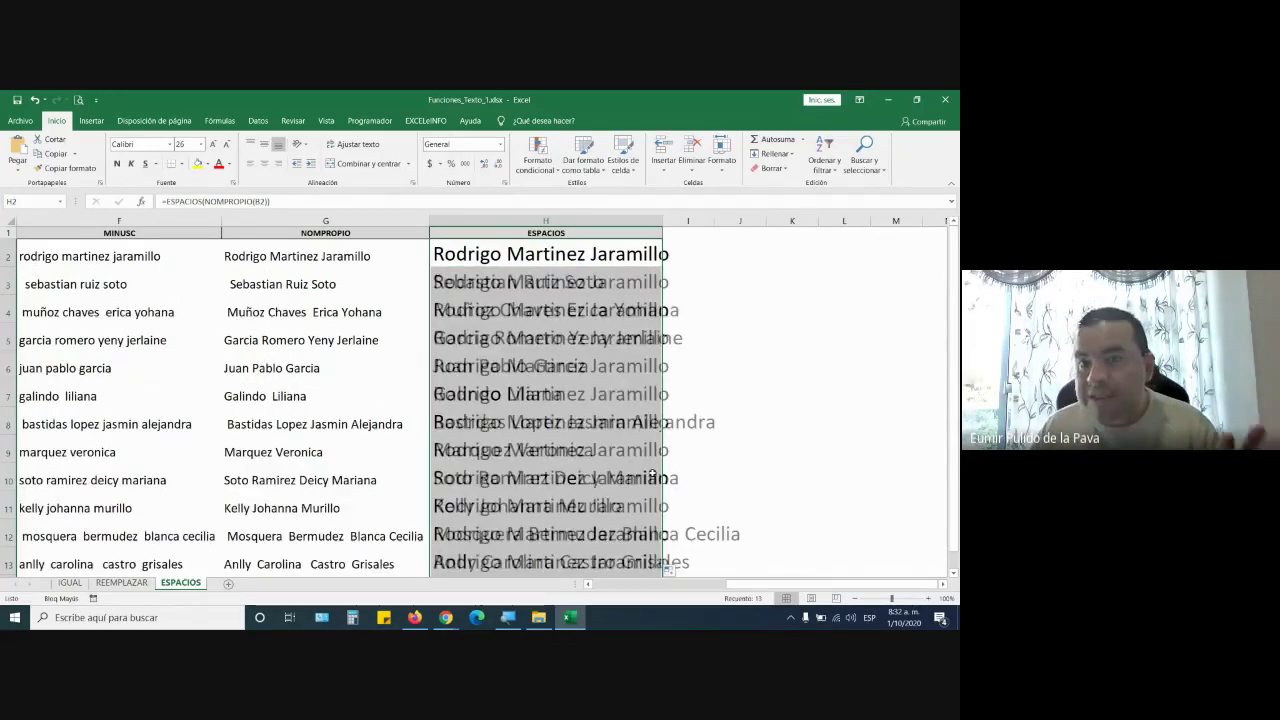
pyautogui.doubleClick(663, 220)
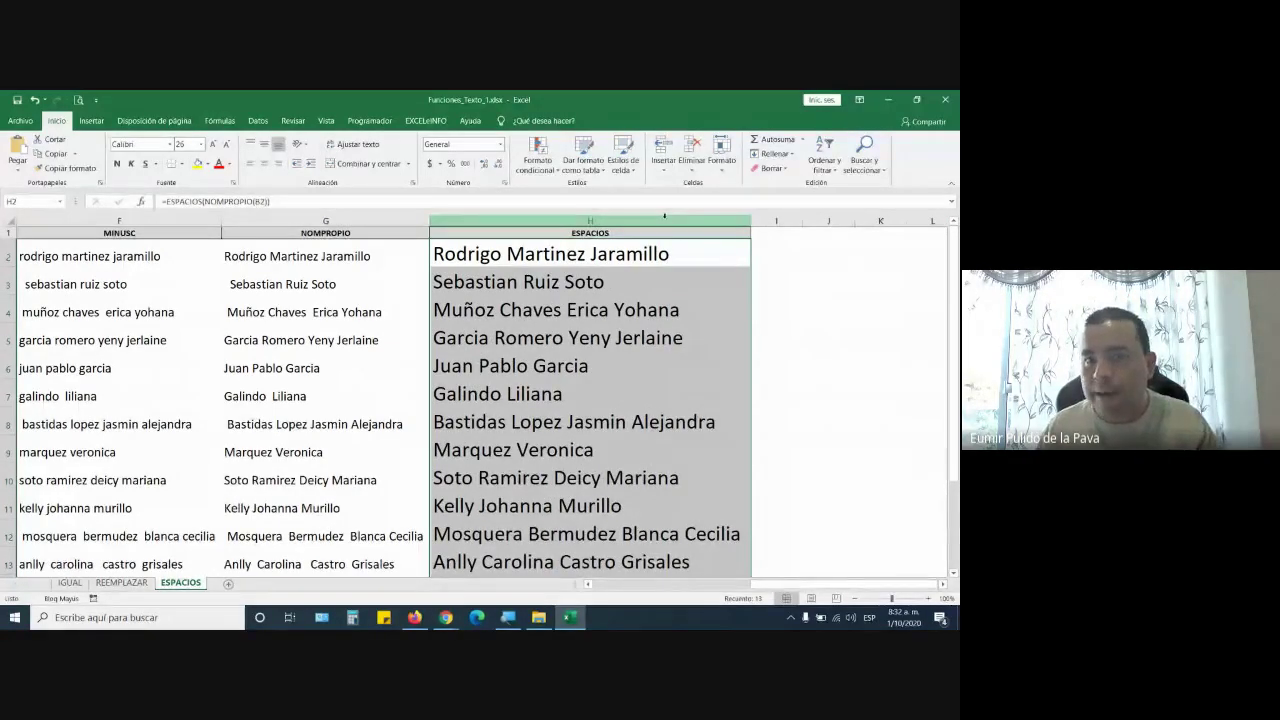
# Replace NOMPROPIO with MAYUSC in H2, refill the column down and autofit column H
pyautogui.doubleClick(665, 248)
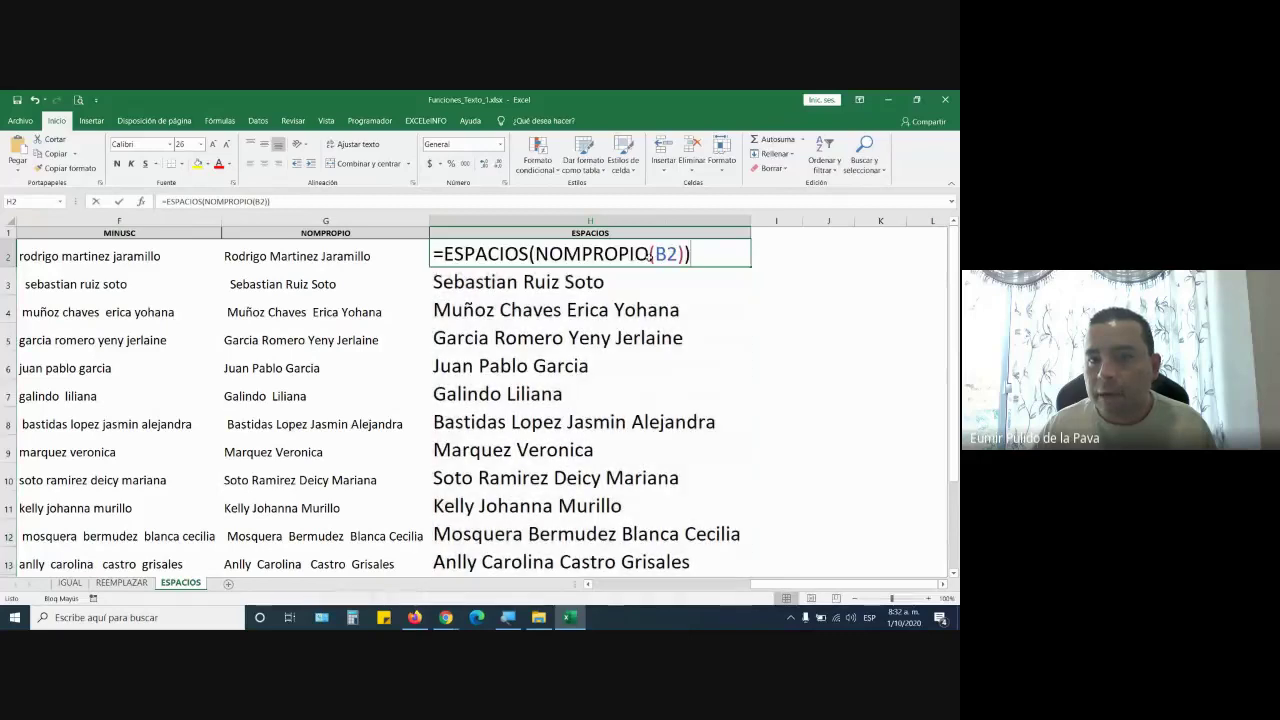
pyautogui.doubleClick(645, 254)
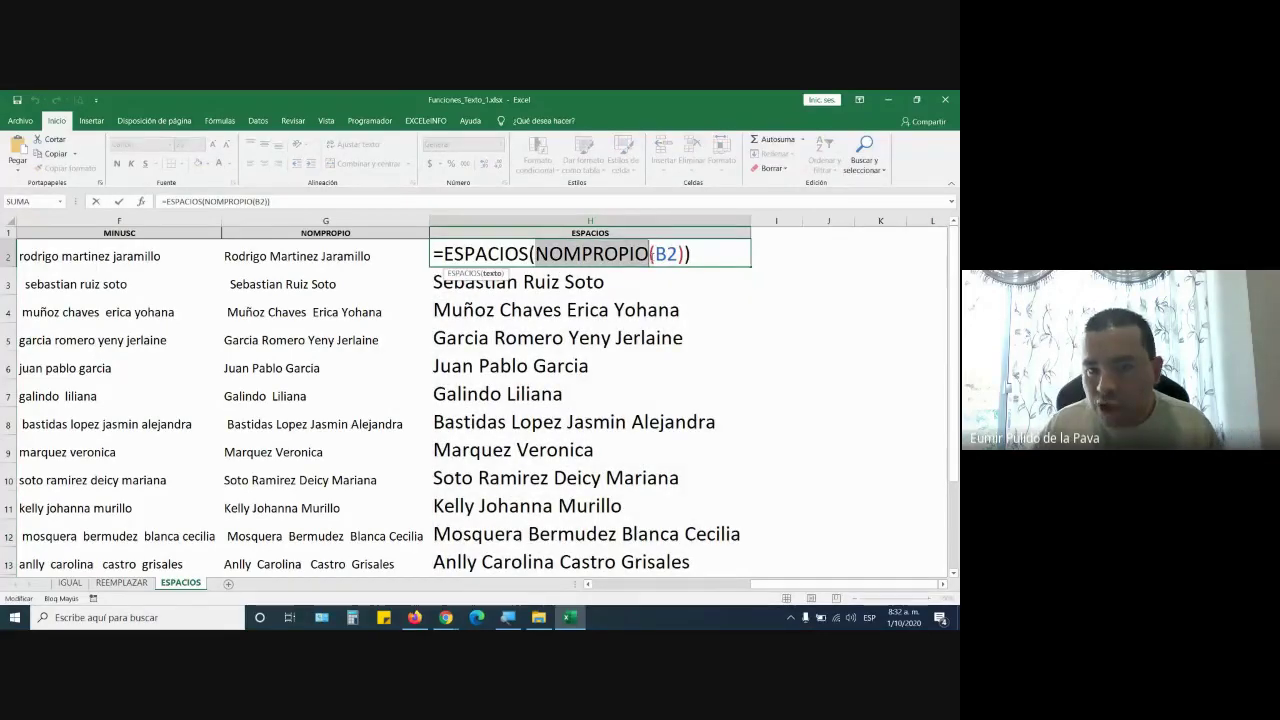
pyautogui.write('MAYUSC')
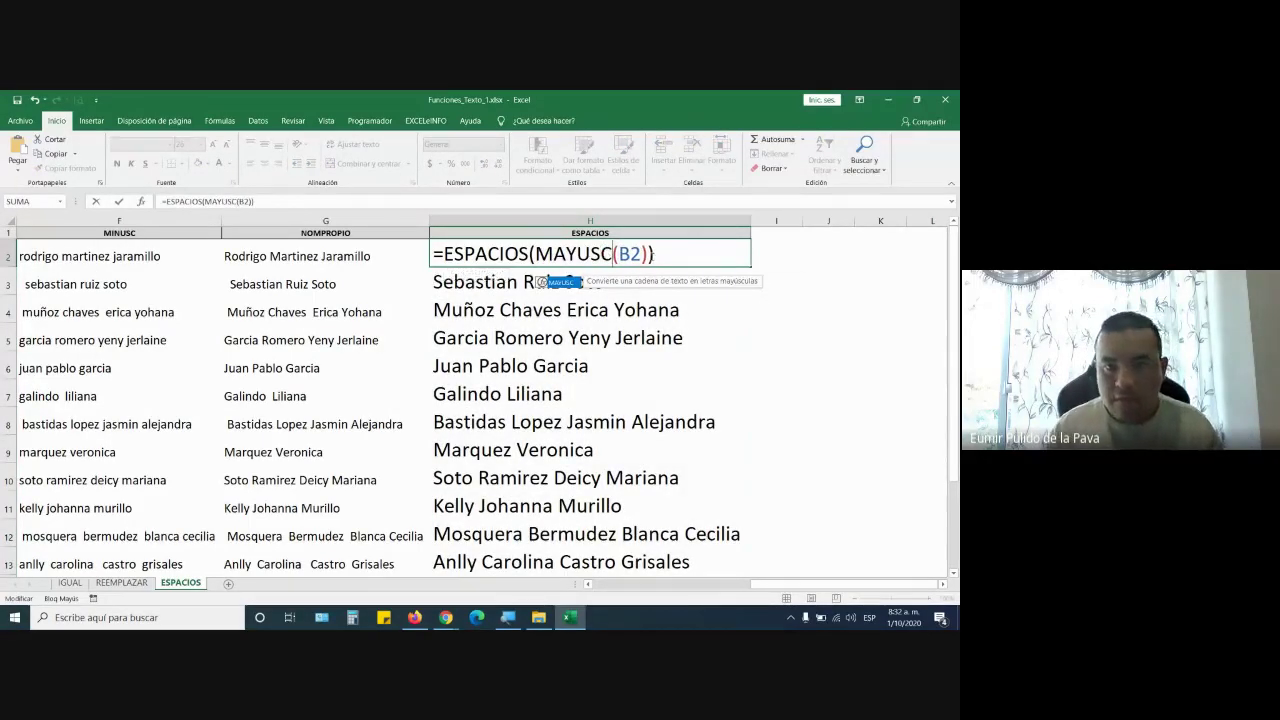
pyautogui.press('Return')
pyautogui.click(645, 254)
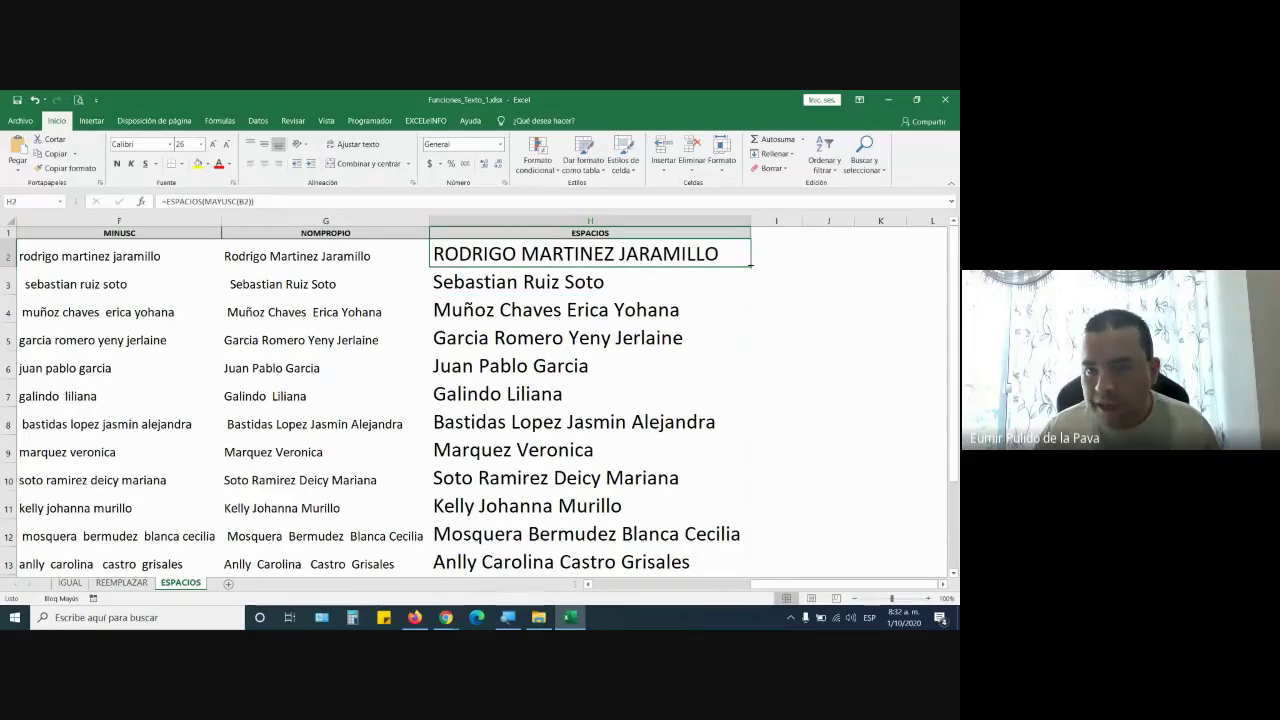
pyautogui.moveTo(751, 264); pyautogui.dragTo(752, 514)
pyautogui.scroll(2, 740, 400)
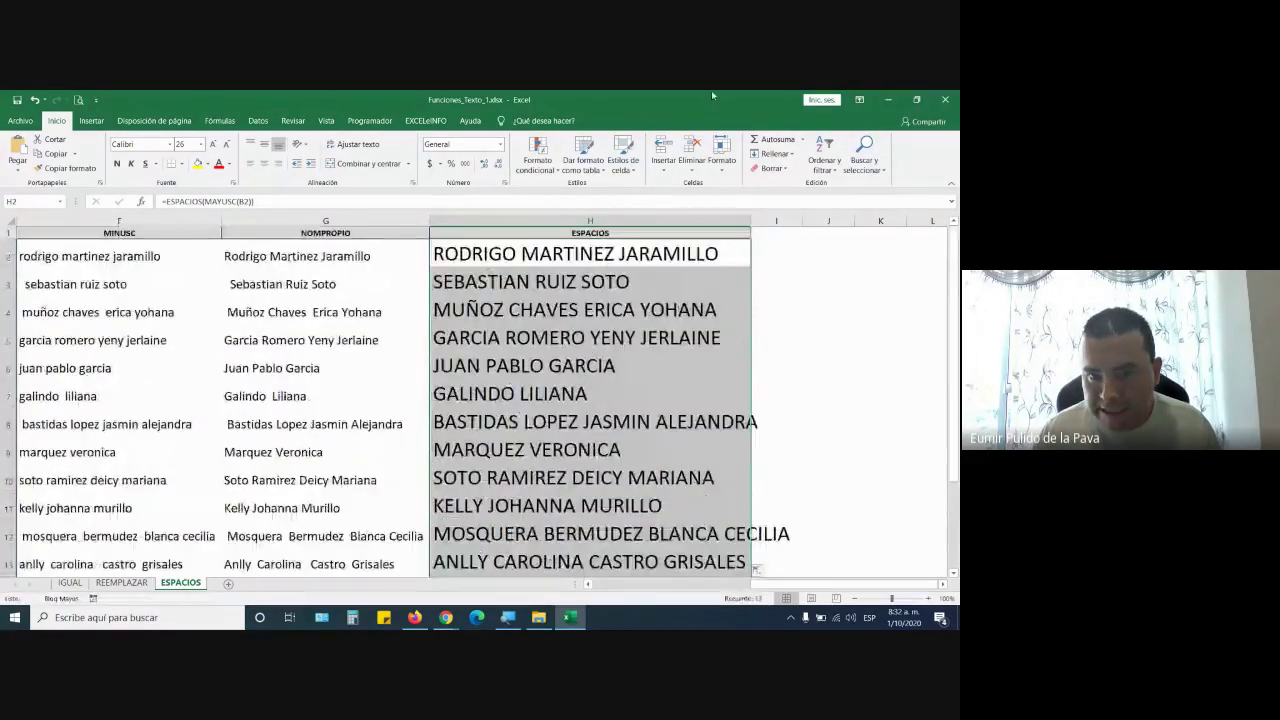
pyautogui.doubleClick(751, 220)
# Review the ESPACIOS part of the H2 formula, then switch to the Google Meet call
pyautogui.doubleClick(678, 258)
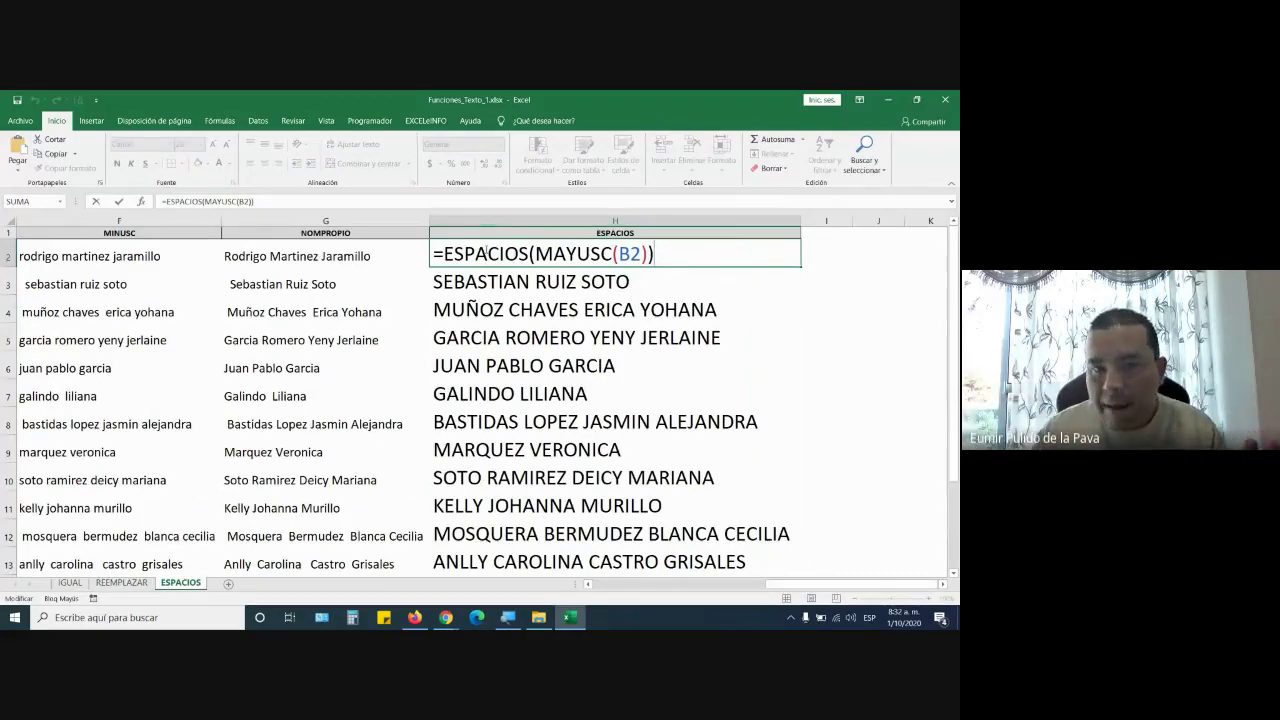
pyautogui.moveTo(444, 254); pyautogui.dragTo(648, 255)
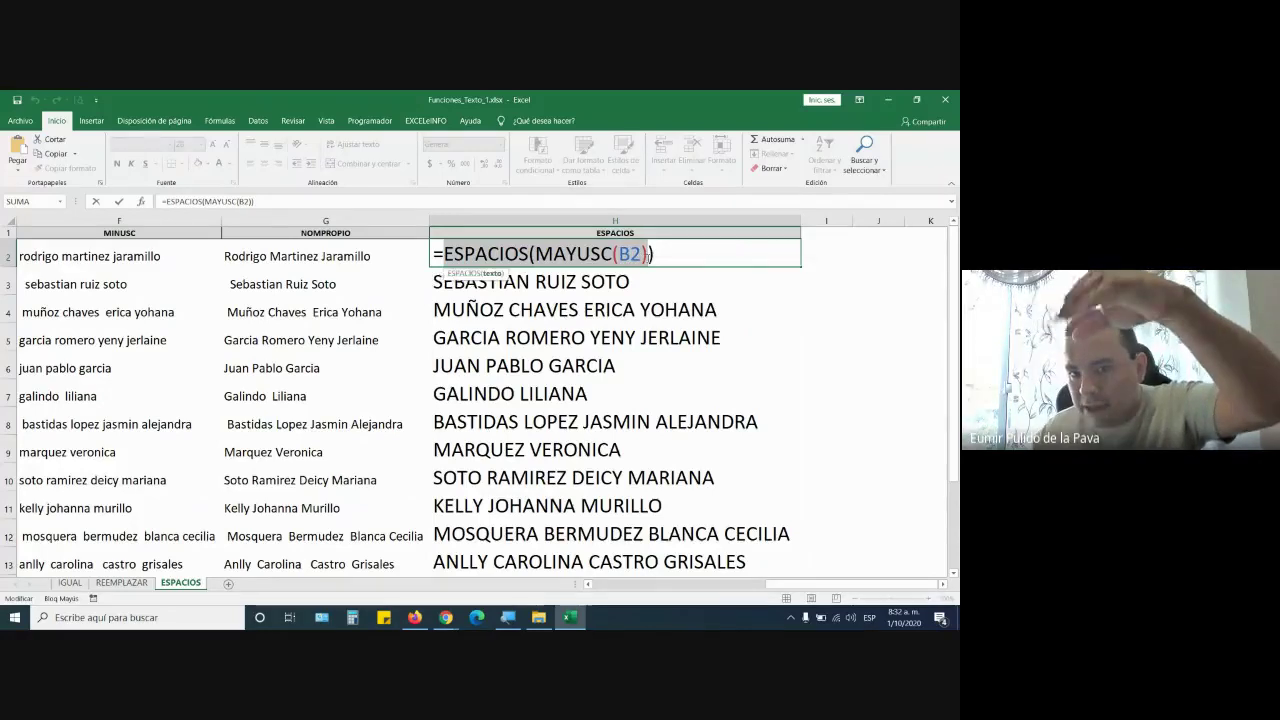
pyautogui.press('Return')
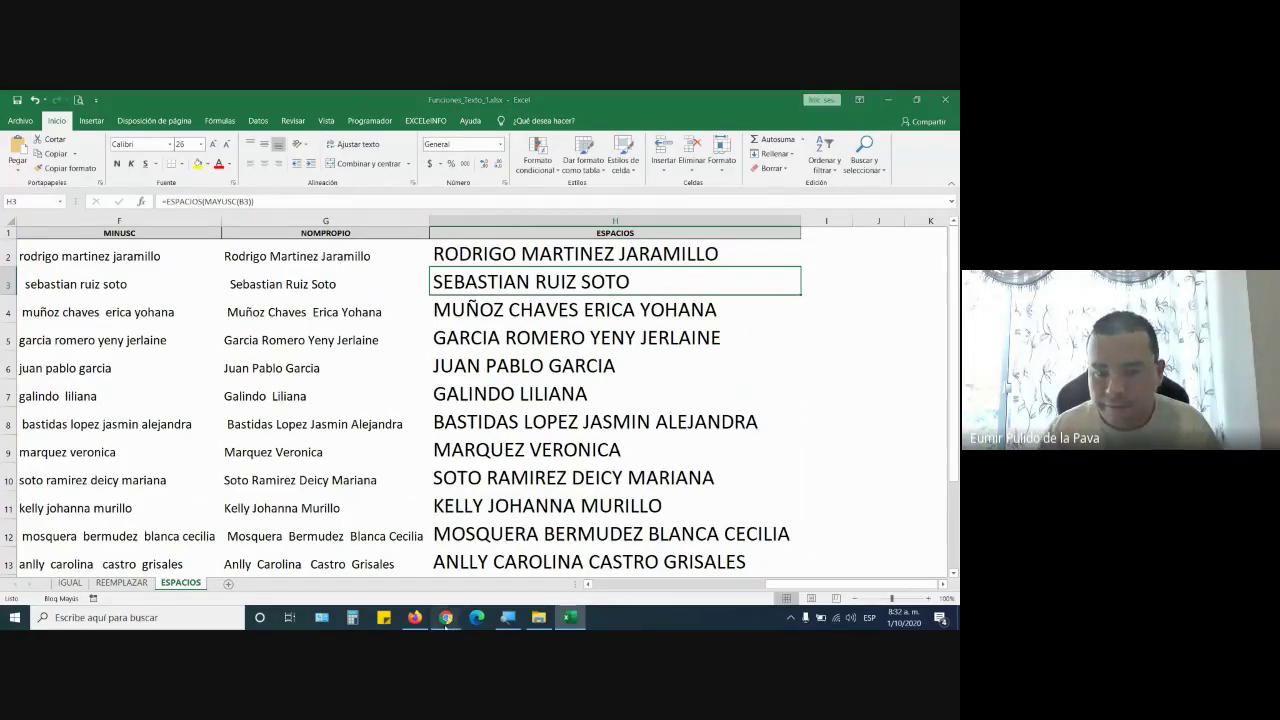
pyautogui.click(540, 560)
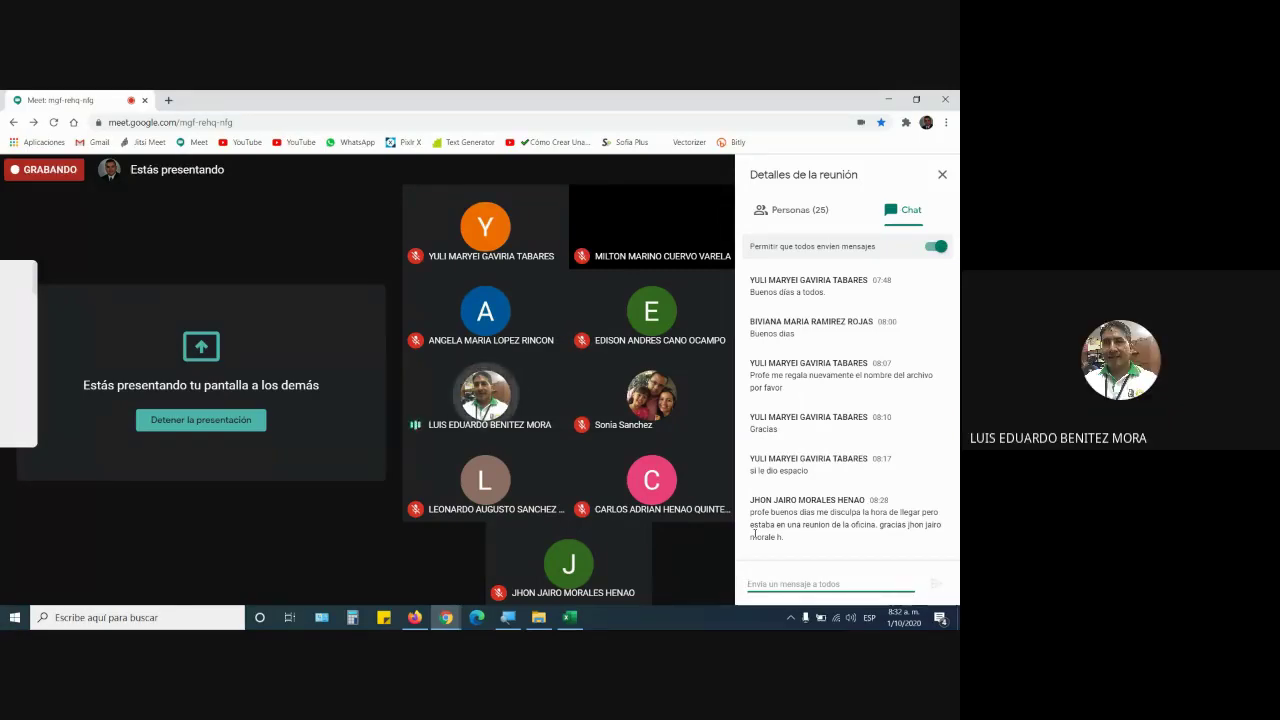
# Return to Excel and recommit the H2 formula =ESPACIOS(MAYUSC(B2))
pyautogui.click(566, 620)
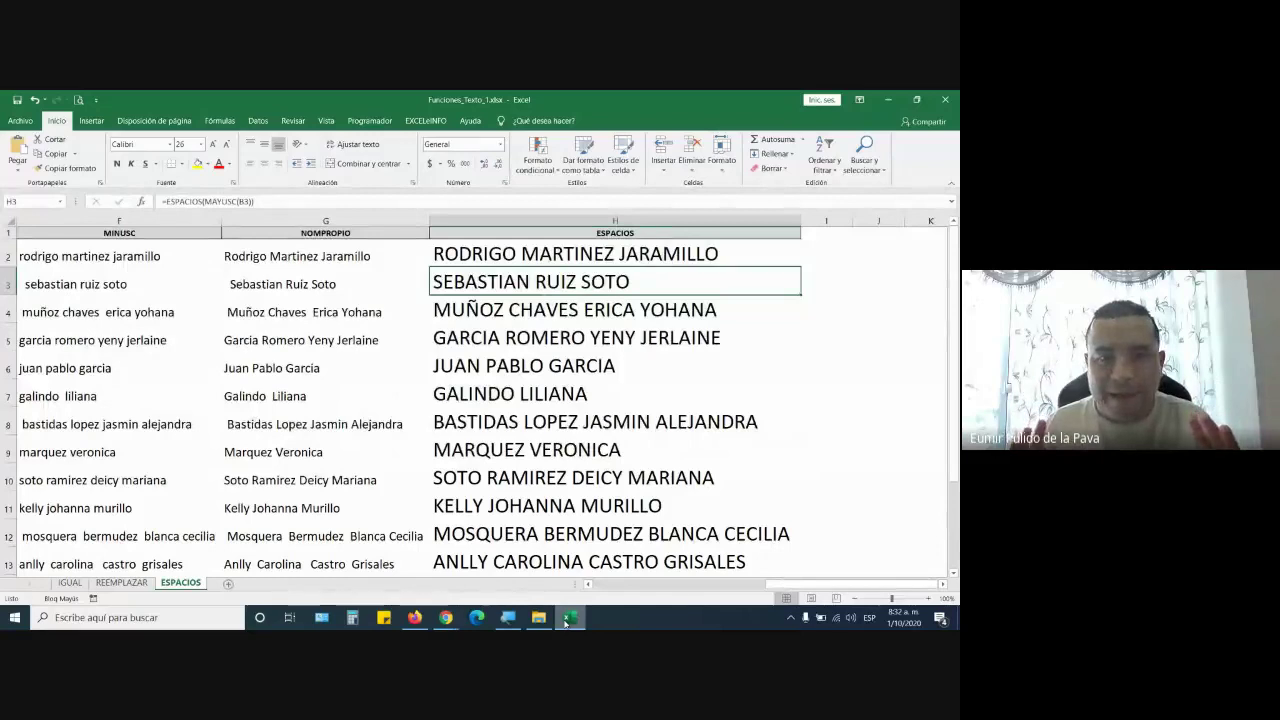
pyautogui.doubleClick(770, 258)
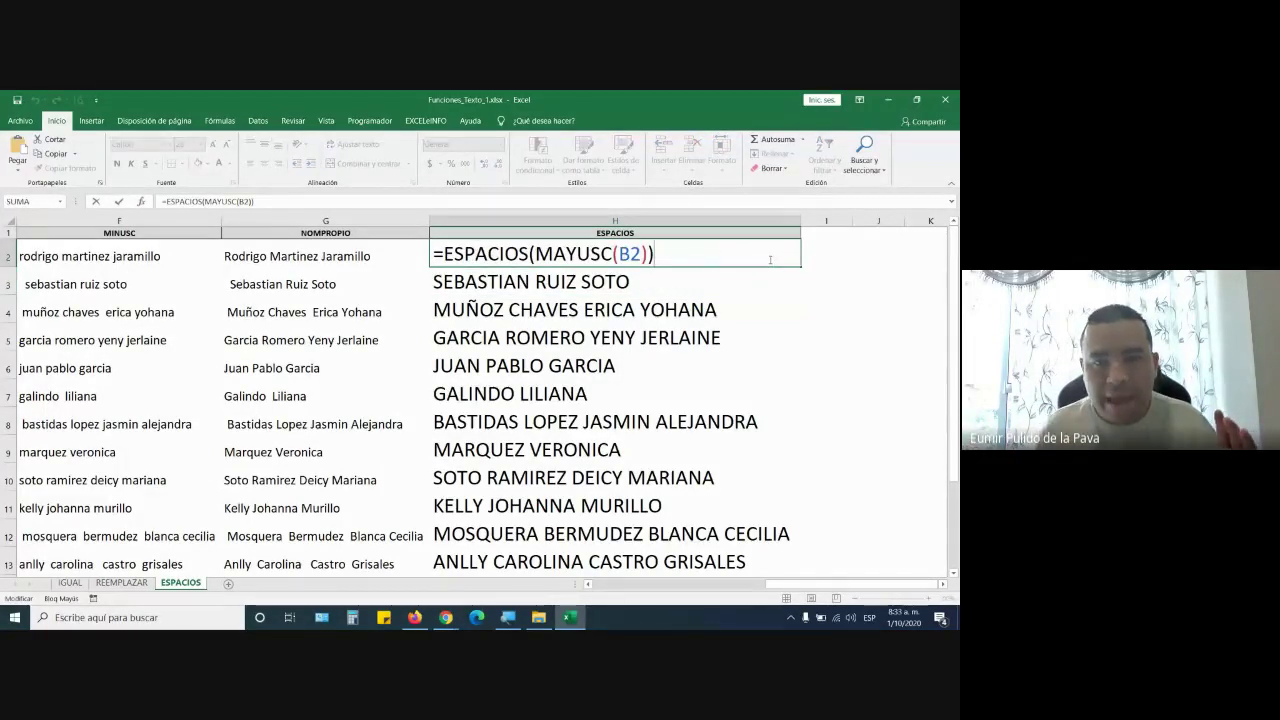
pyautogui.press('Return')
# Clear the APRENDIZ names in B2:B14
pyautogui.moveTo(765, 257); pyautogui.dragTo(690, 550)
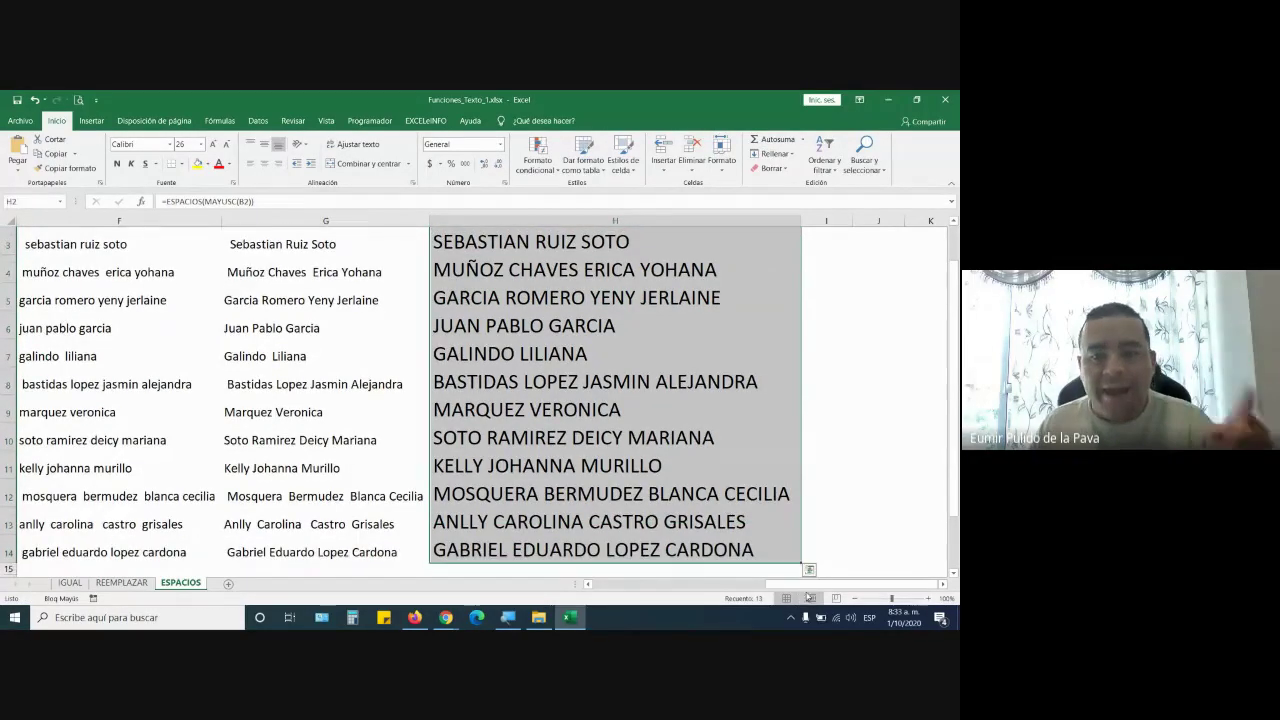
pyautogui.moveTo(787, 585); pyautogui.dragTo(617, 585)
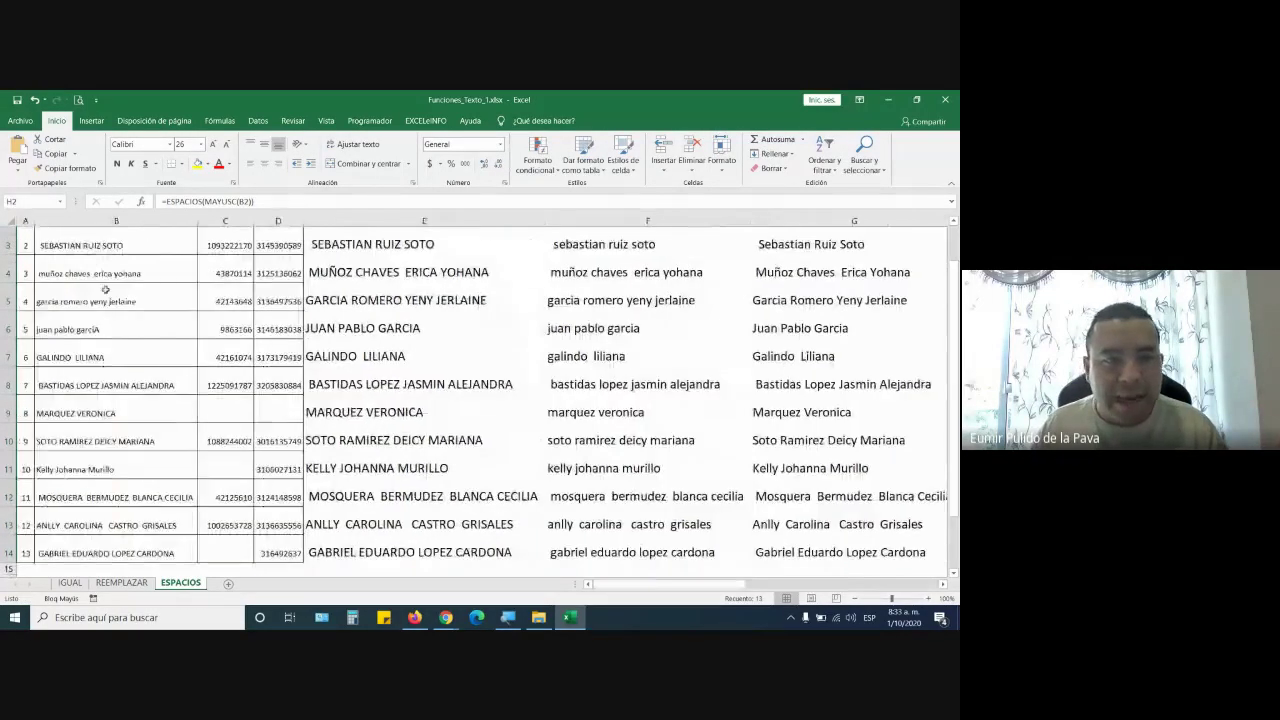
pyautogui.scroll(1, 105, 289)
pyautogui.moveTo(110, 255); pyautogui.dragTo(135, 555)
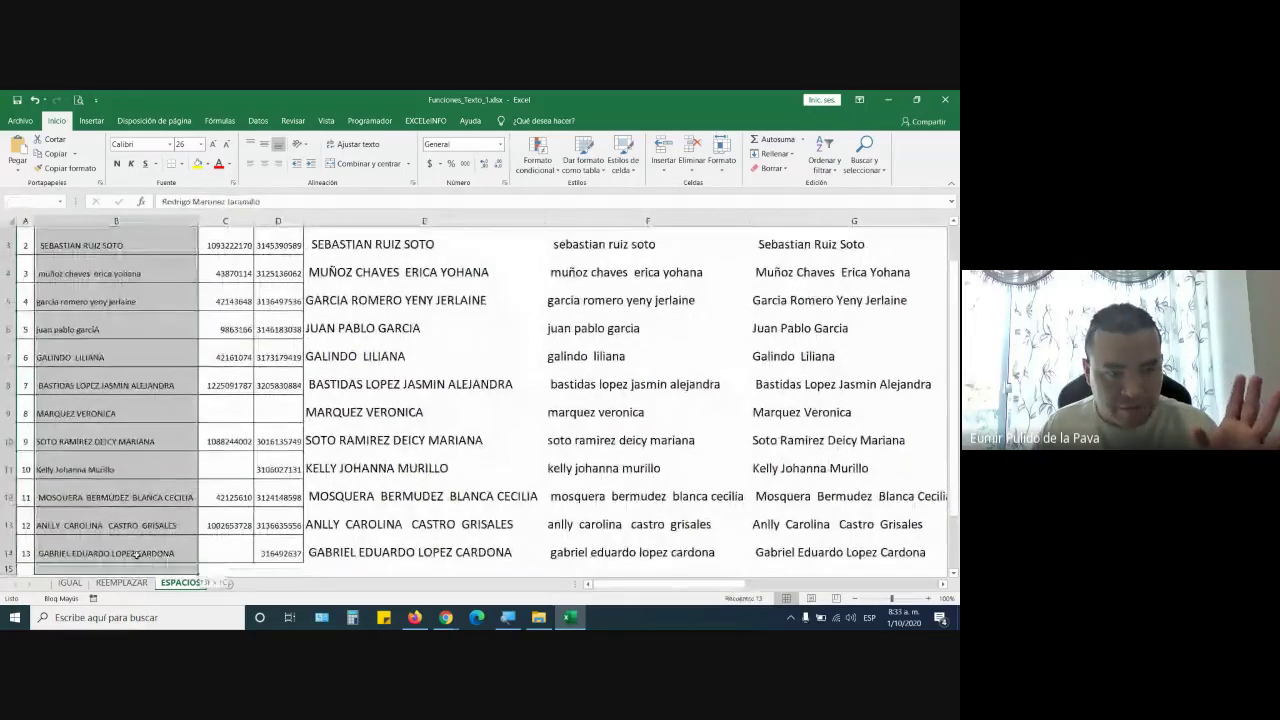
pyautogui.press('Delete')
pyautogui.scroll(1, 135, 555)
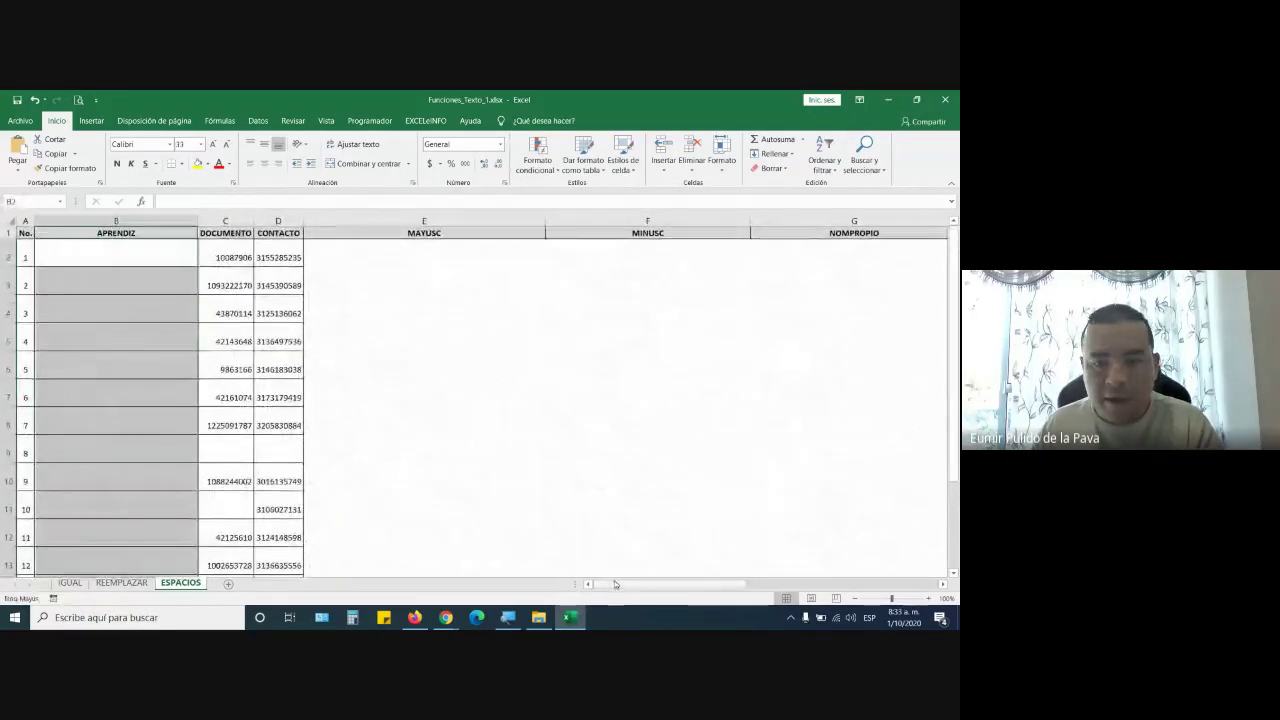
# Scroll sideways and select the ESPACIOS results H2:H14
pyautogui.moveTo(615, 584); pyautogui.dragTo(836, 584)
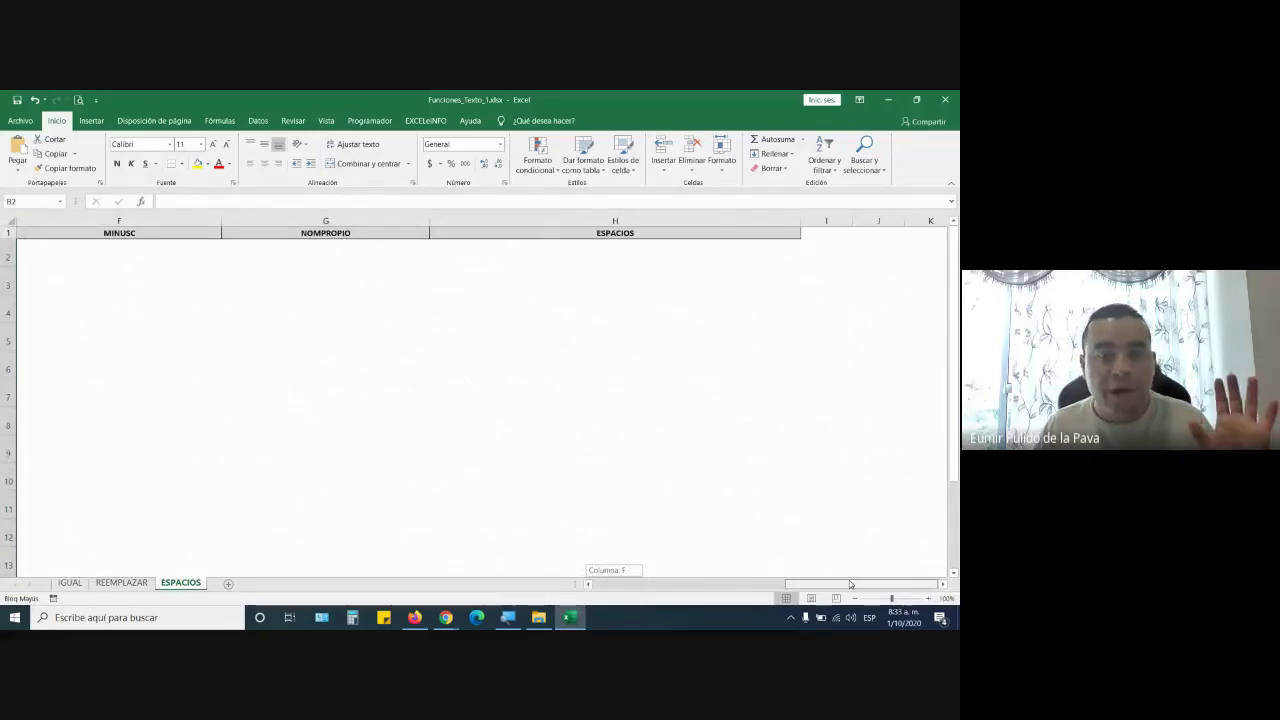
pyautogui.moveTo(850, 584); pyautogui.dragTo(850, 582)
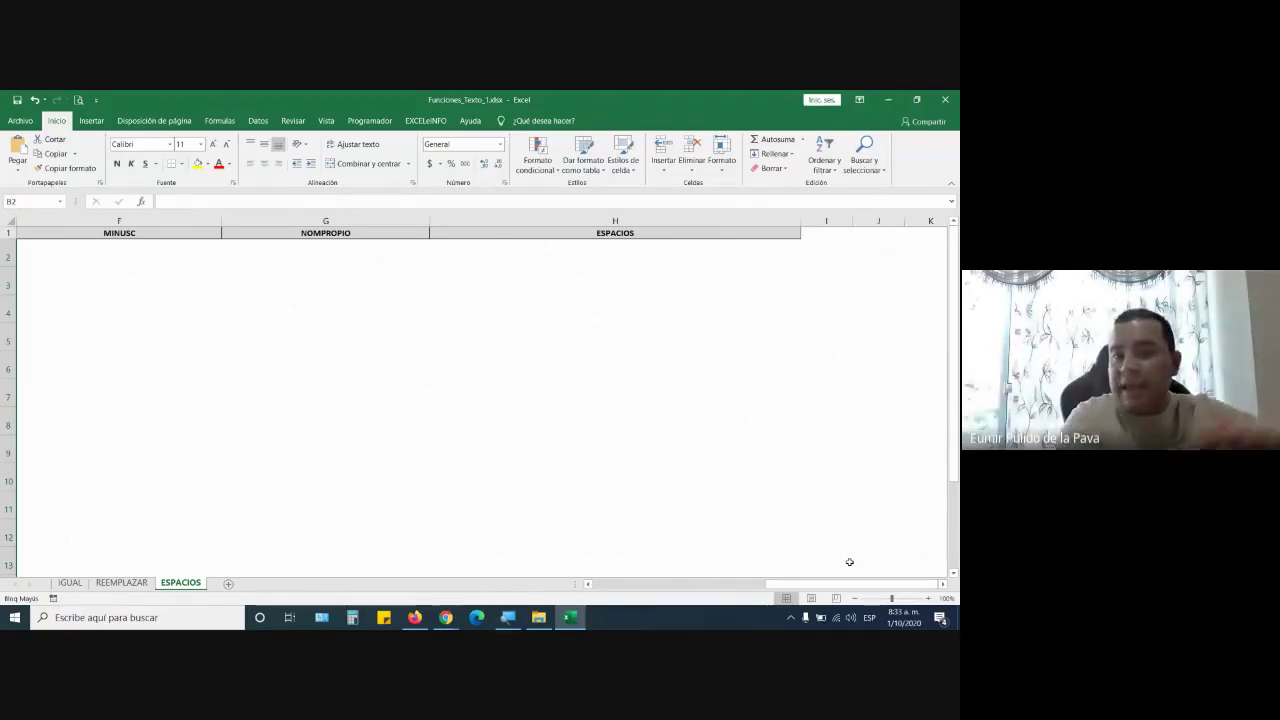
pyautogui.moveTo(850, 584); pyautogui.dragTo(606, 588)
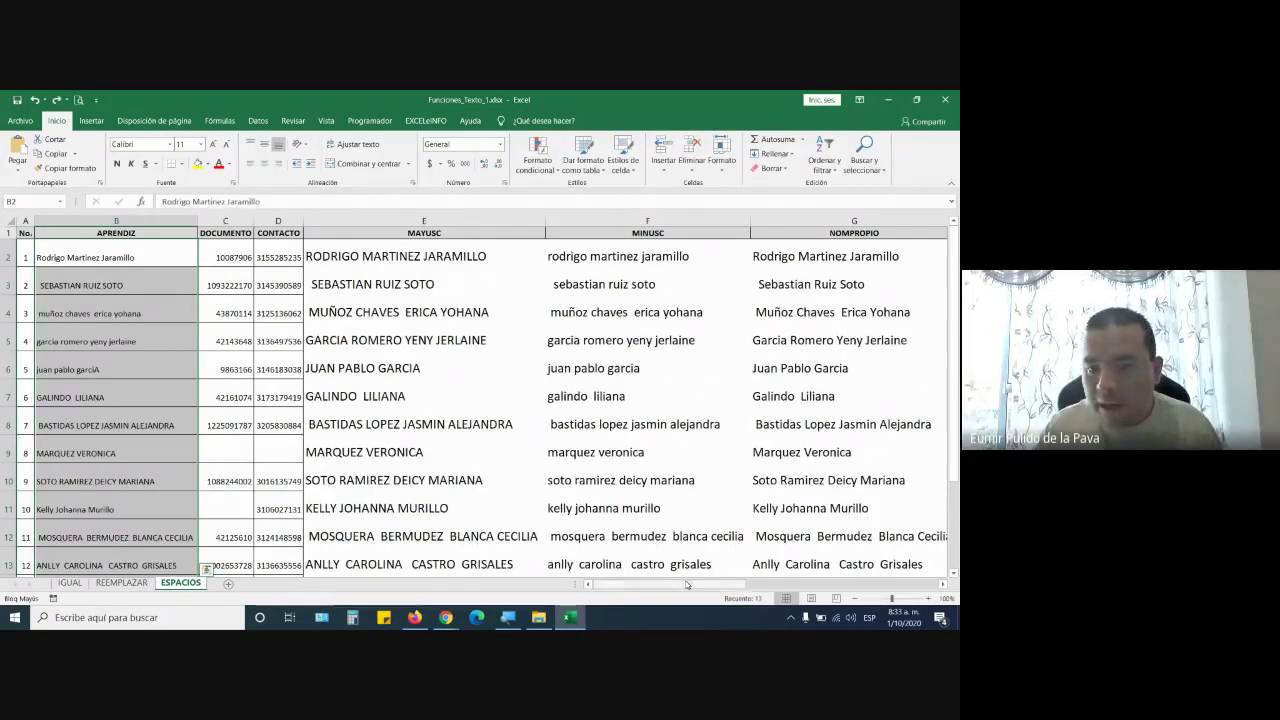
pyautogui.moveTo(687, 584); pyautogui.dragTo(862, 585)
pyautogui.moveTo(606, 259); pyautogui.dragTo(620, 543)
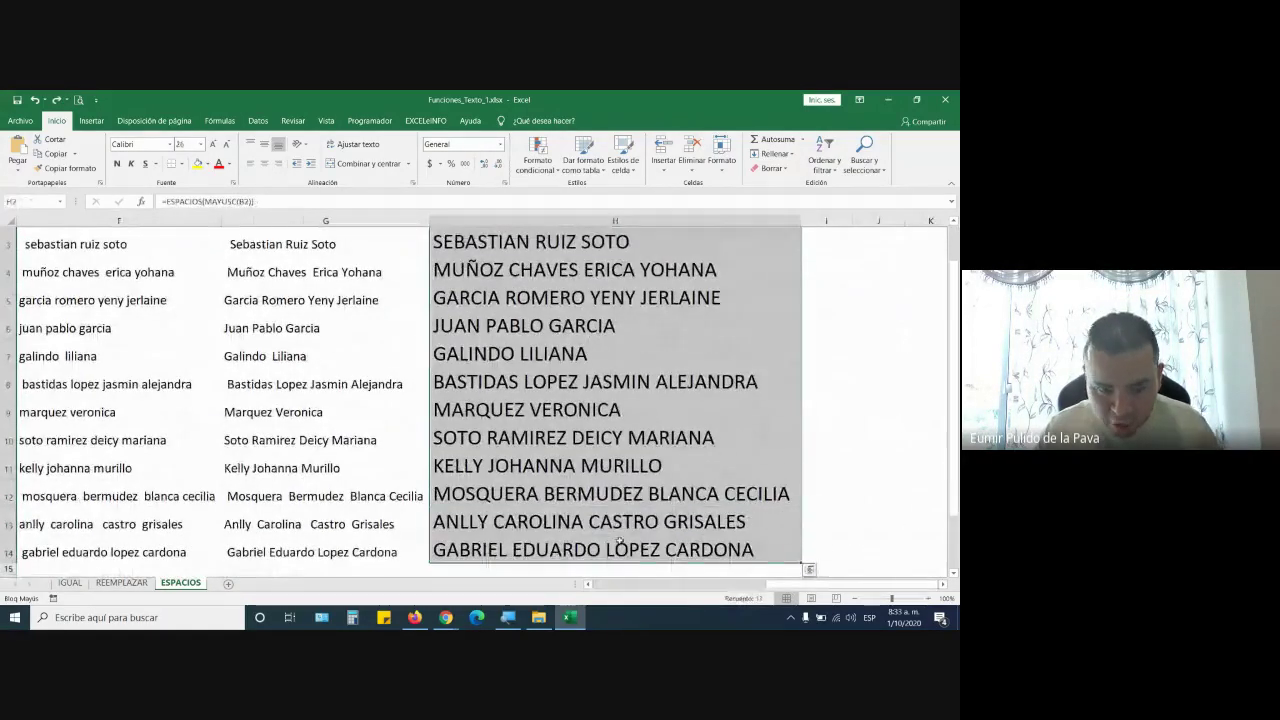
# Copy the ESPACIOS results H2:H14 and pick B2 as the destination
pyautogui.hotkey('ctrl', 'c')
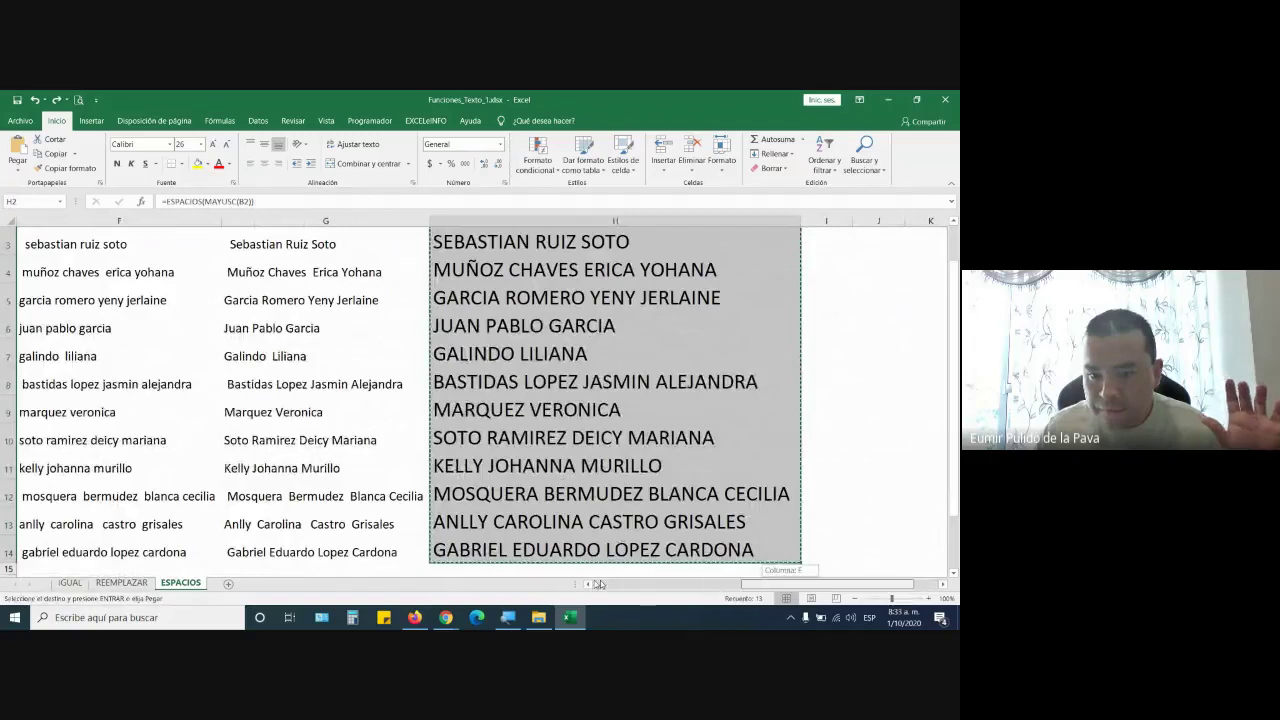
pyautogui.moveTo(690, 584); pyautogui.dragTo(640, 584)
pyautogui.scroll(1, 98, 279)
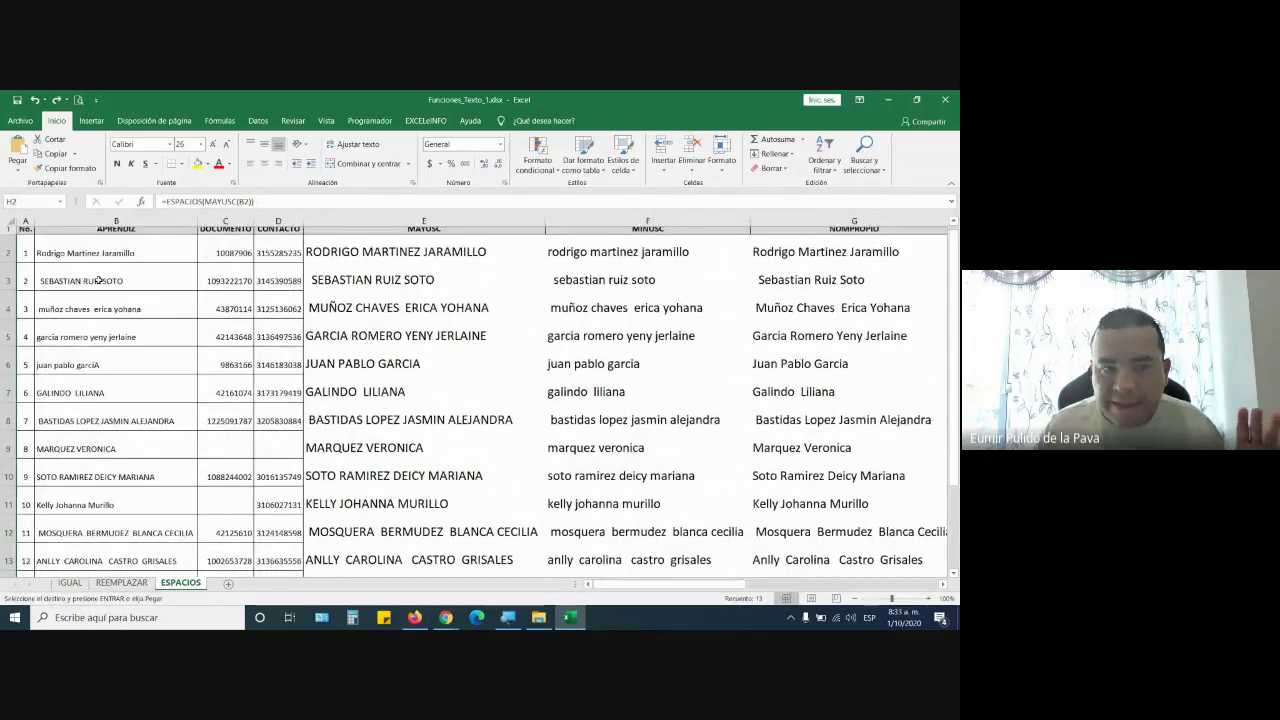
pyautogui.click(100, 257)
pyautogui.click(19, 143)
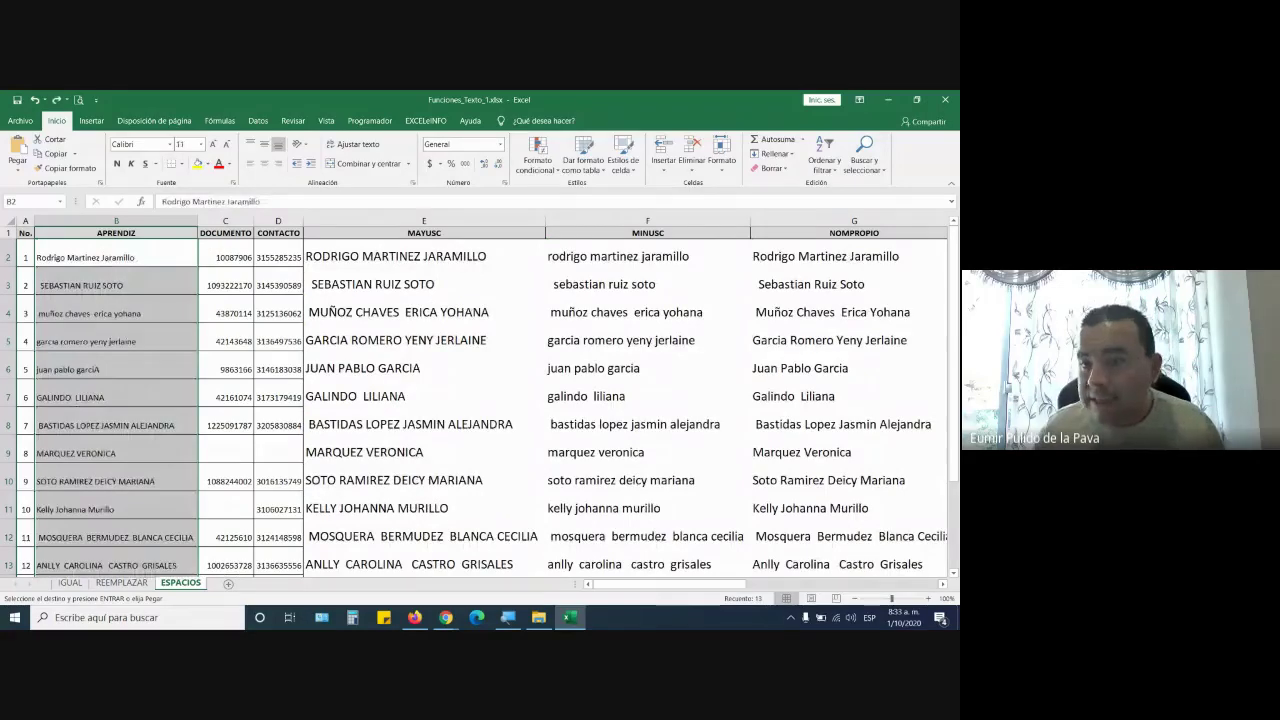
# Hide columns E–G (MAYUSC, MINUSC, NOMPROPIO) and cancel the pending copy
pyautogui.moveTo(425, 221); pyautogui.dragTo(800, 226)
pyautogui.rightClick(800, 226)
pyautogui.click(845, 390)
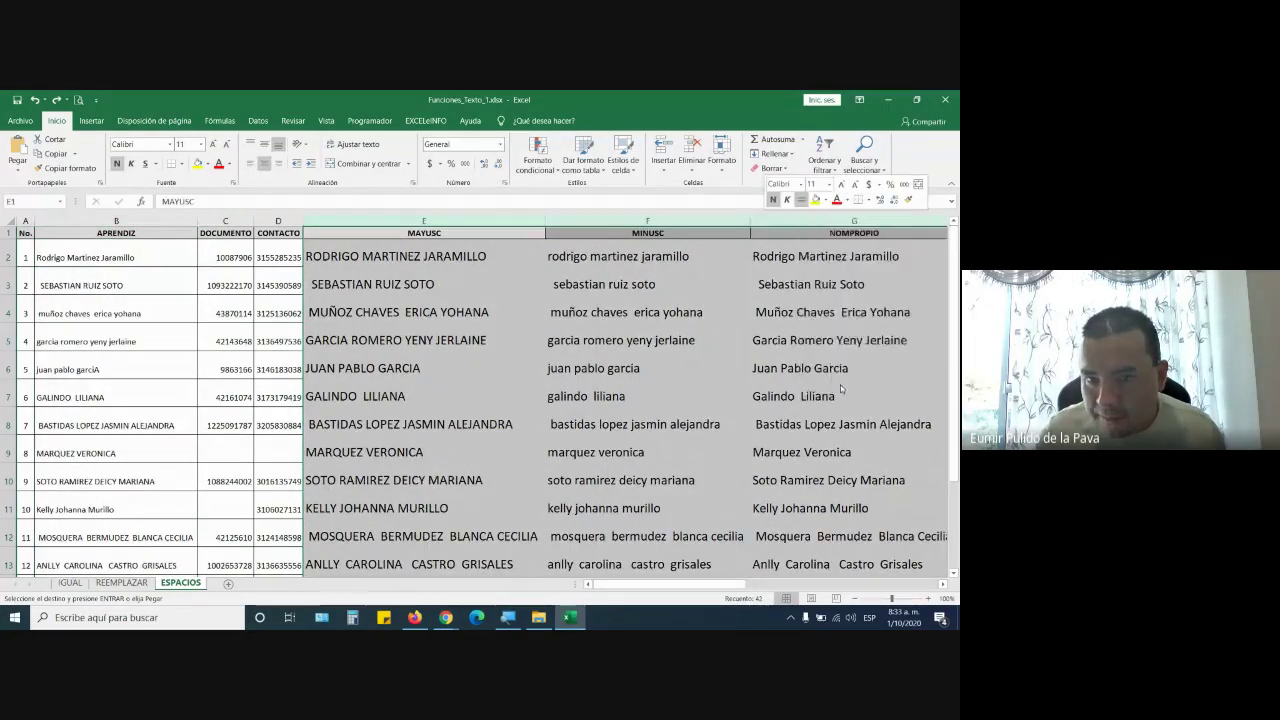
pyautogui.press('Escape')
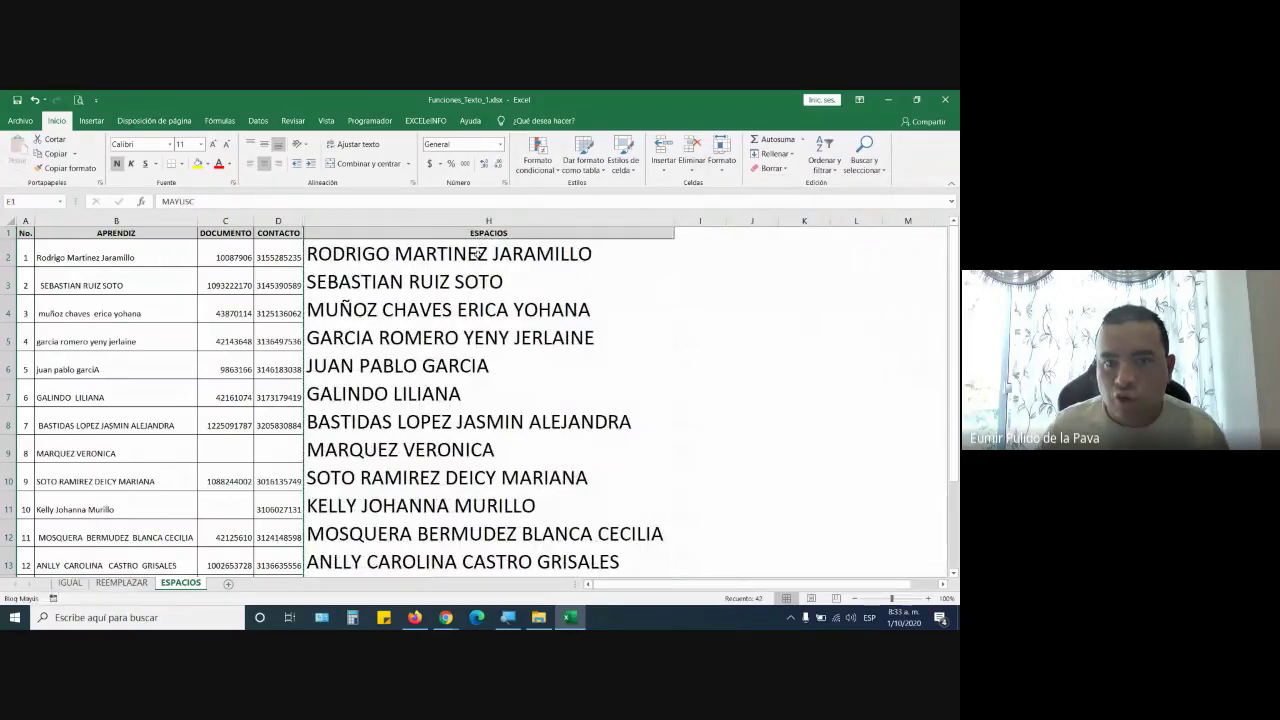
# Inspect the H2 formula =ESPACIOS(MAYUSC(B2)) and its B2 reference without changing it
pyautogui.doubleClick(477, 254)
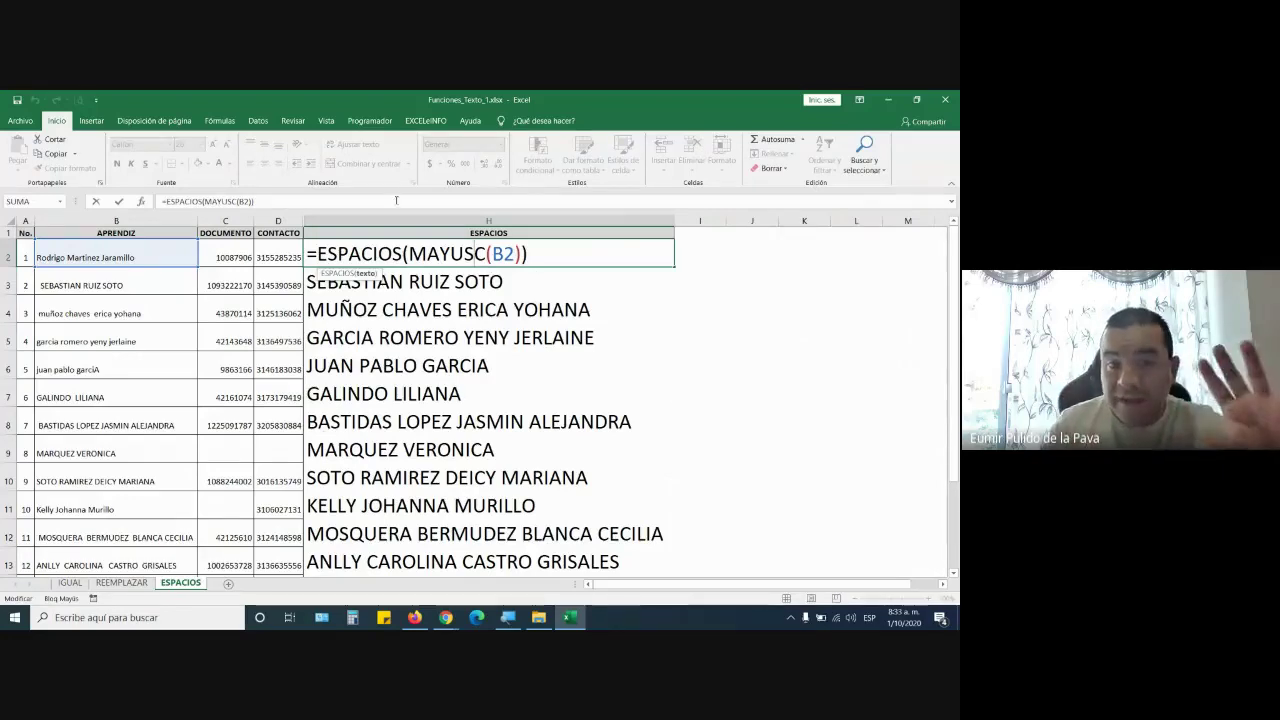
pyautogui.moveTo(317, 254); pyautogui.dragTo(488, 254)
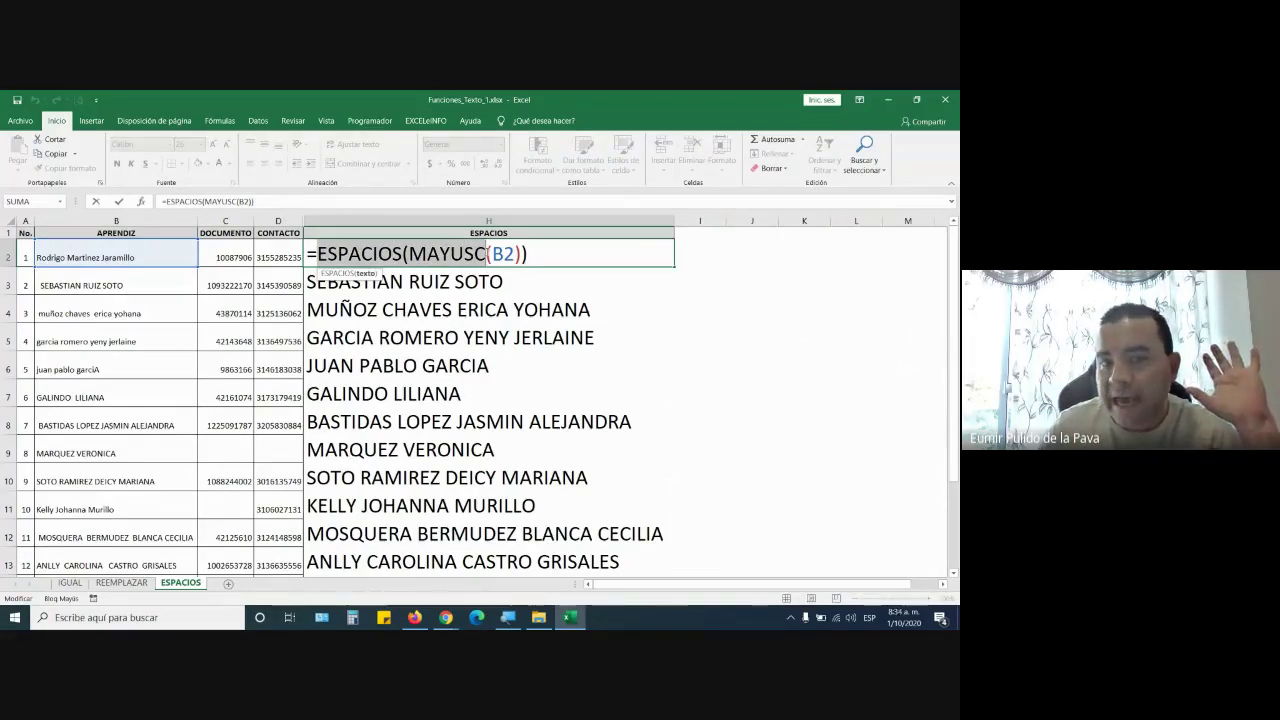
pyautogui.moveTo(493, 254); pyautogui.dragTo(514, 254)
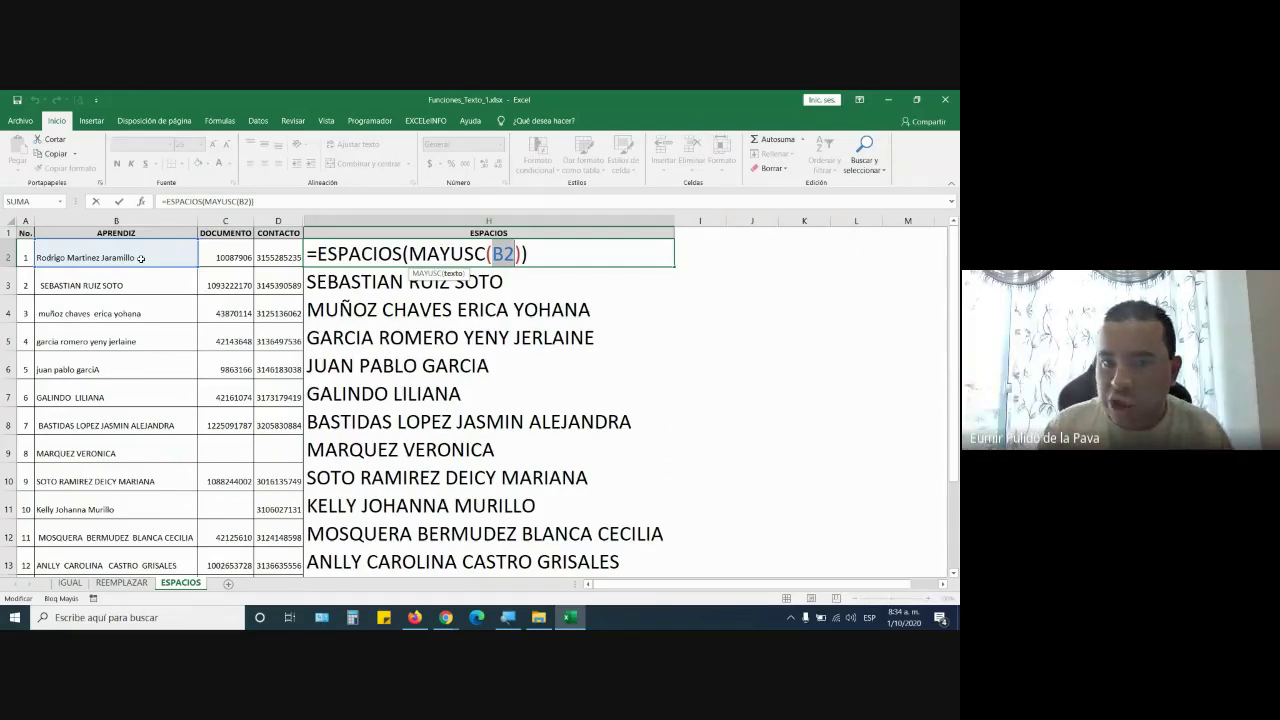
pyautogui.press('Return')
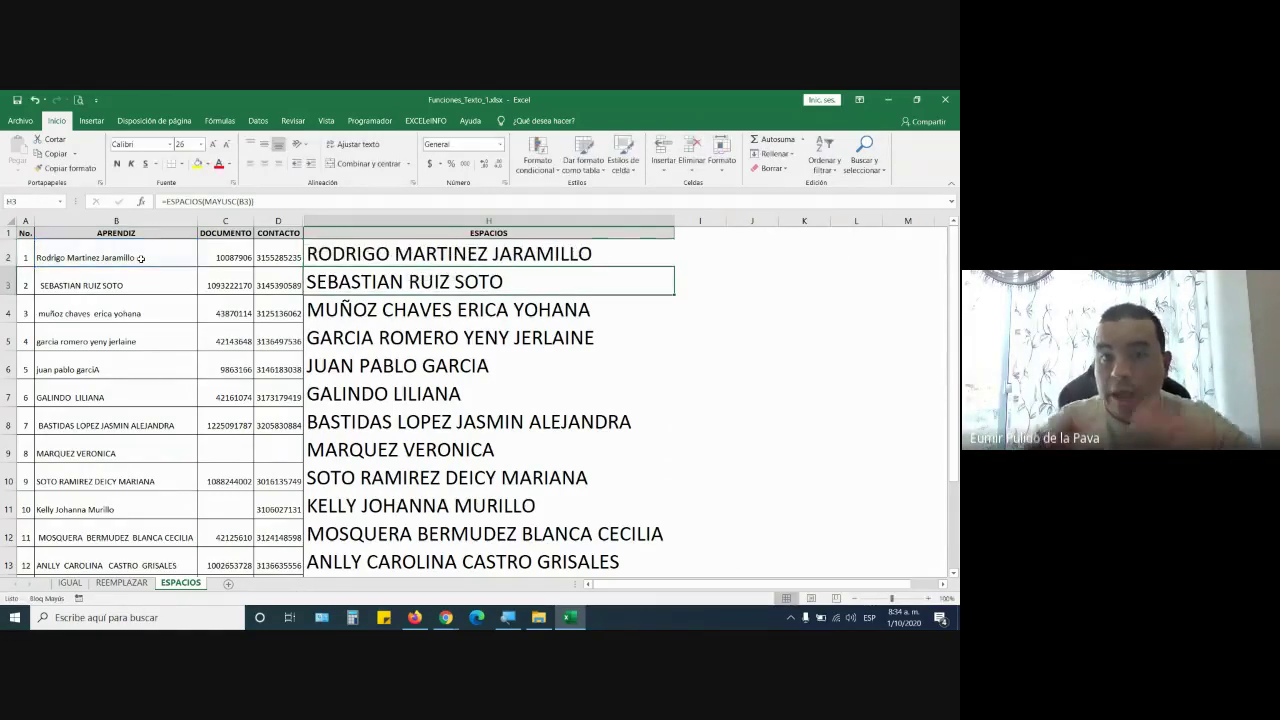
# Copy the ESPACIOS results and paste them over the APRENDIZ names from B2 down
pyautogui.moveTo(436, 265); pyautogui.dragTo(435, 589)
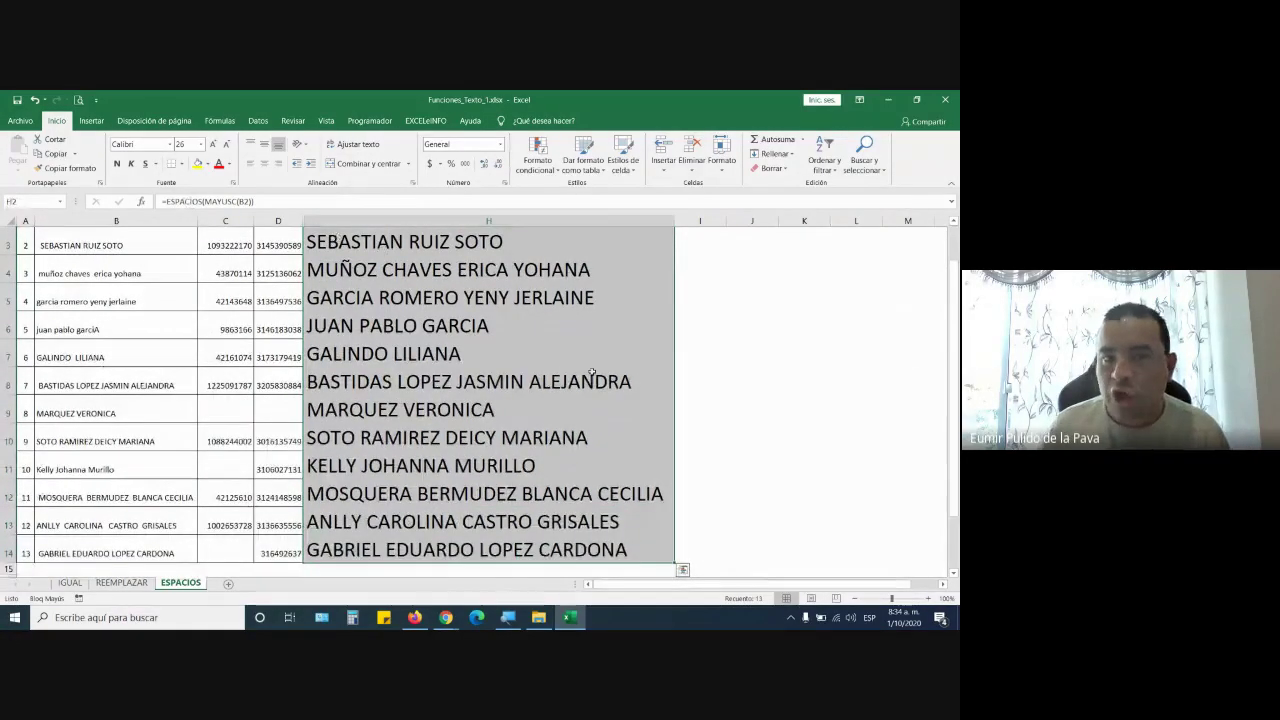
pyautogui.scroll(1, 584, 365)
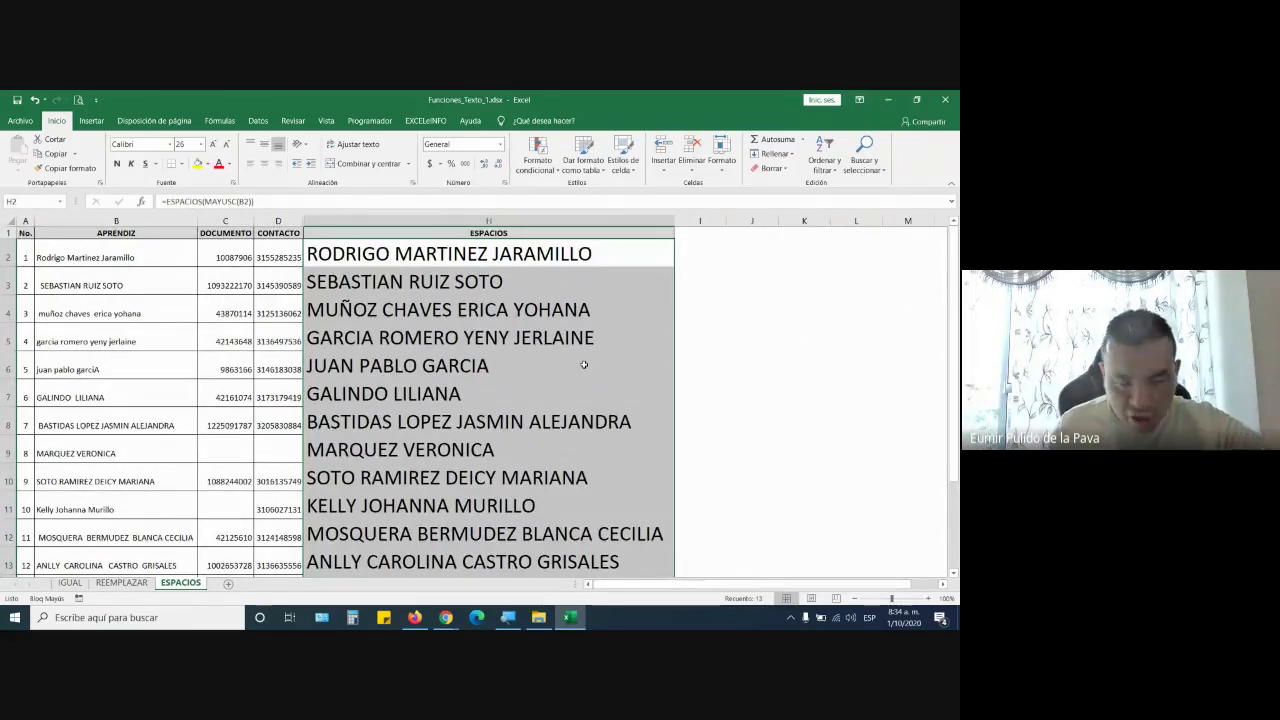
pyautogui.hotkey('ctrl', 'c')
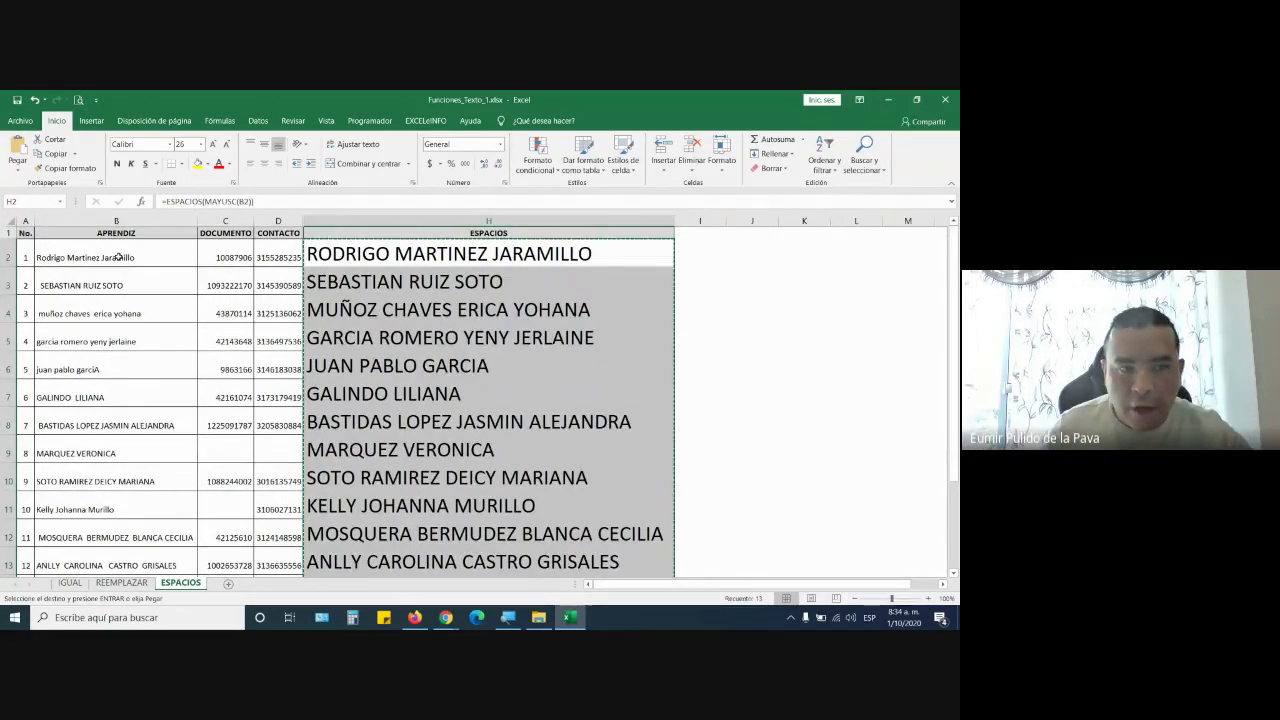
pyautogui.click(118, 257)
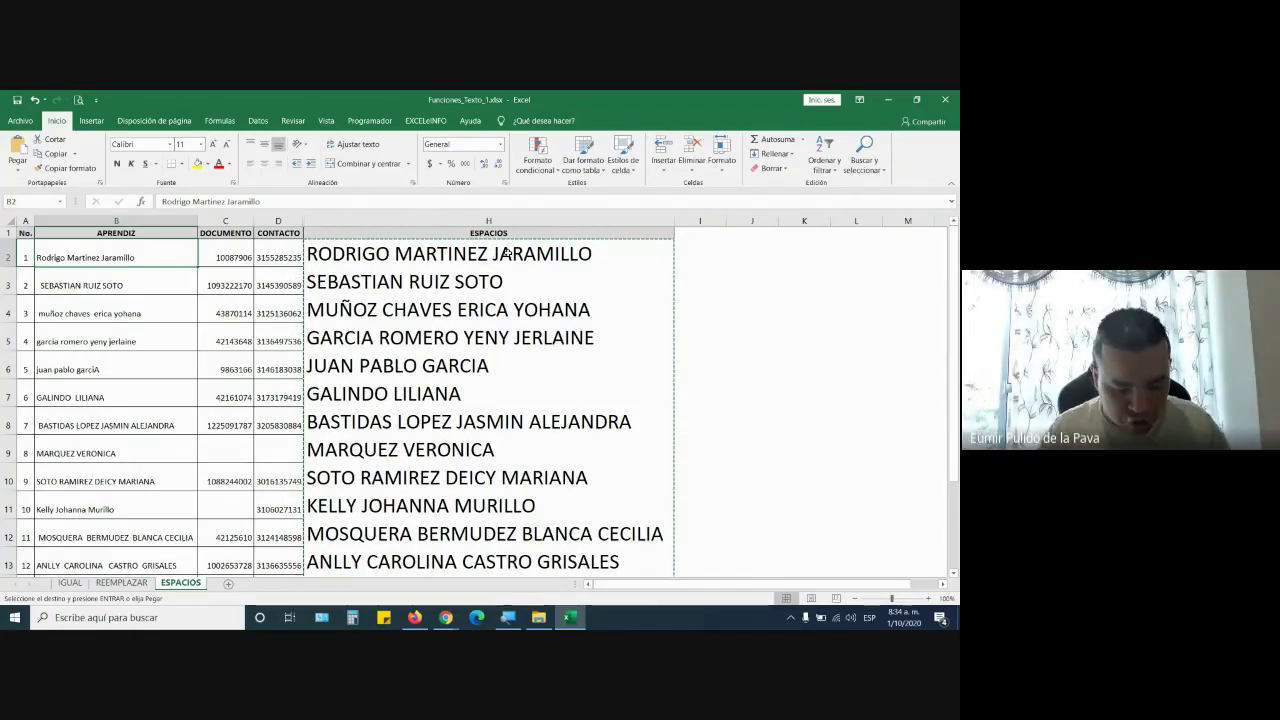
pyautogui.hotkey('ctrl', 'shift', 'Down')
pyautogui.hotkey('ctrl', 'v')
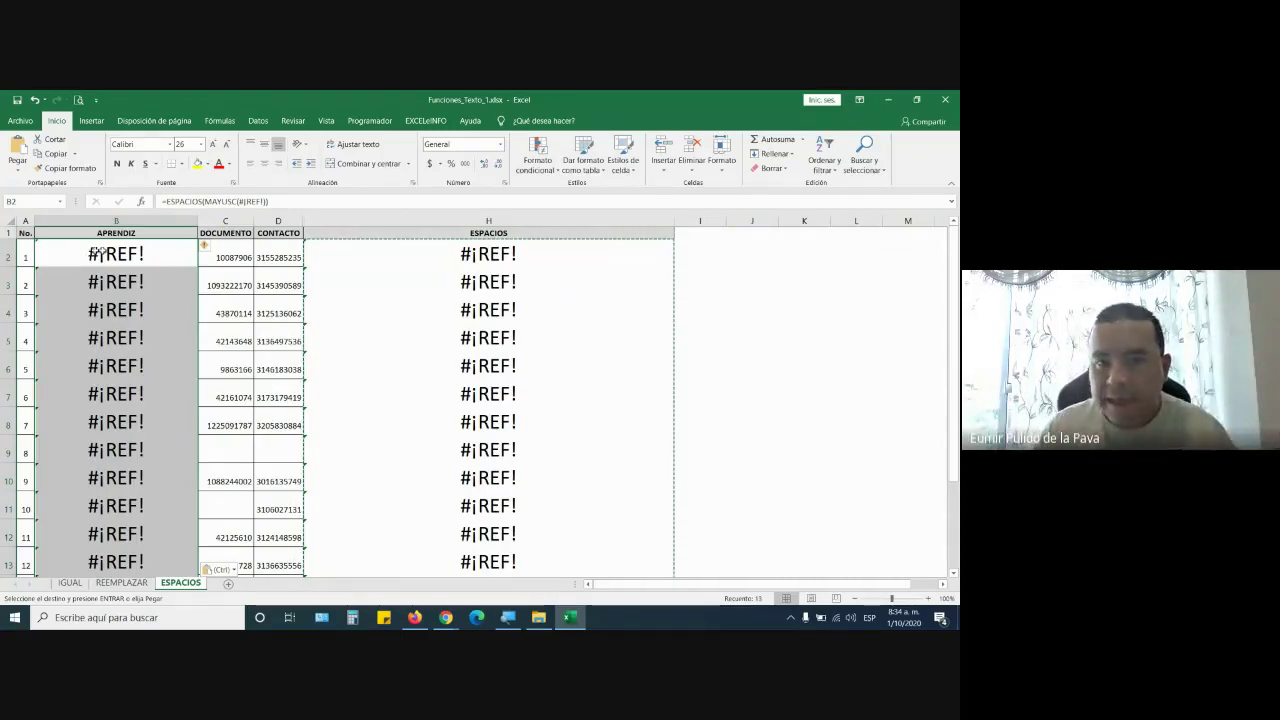
# Inspect the =ESPACIOS(MAYUSC(#¡REF!)) formula in B2, then undo the paste
pyautogui.click(156, 251)
pyautogui.doubleClick(157, 252)
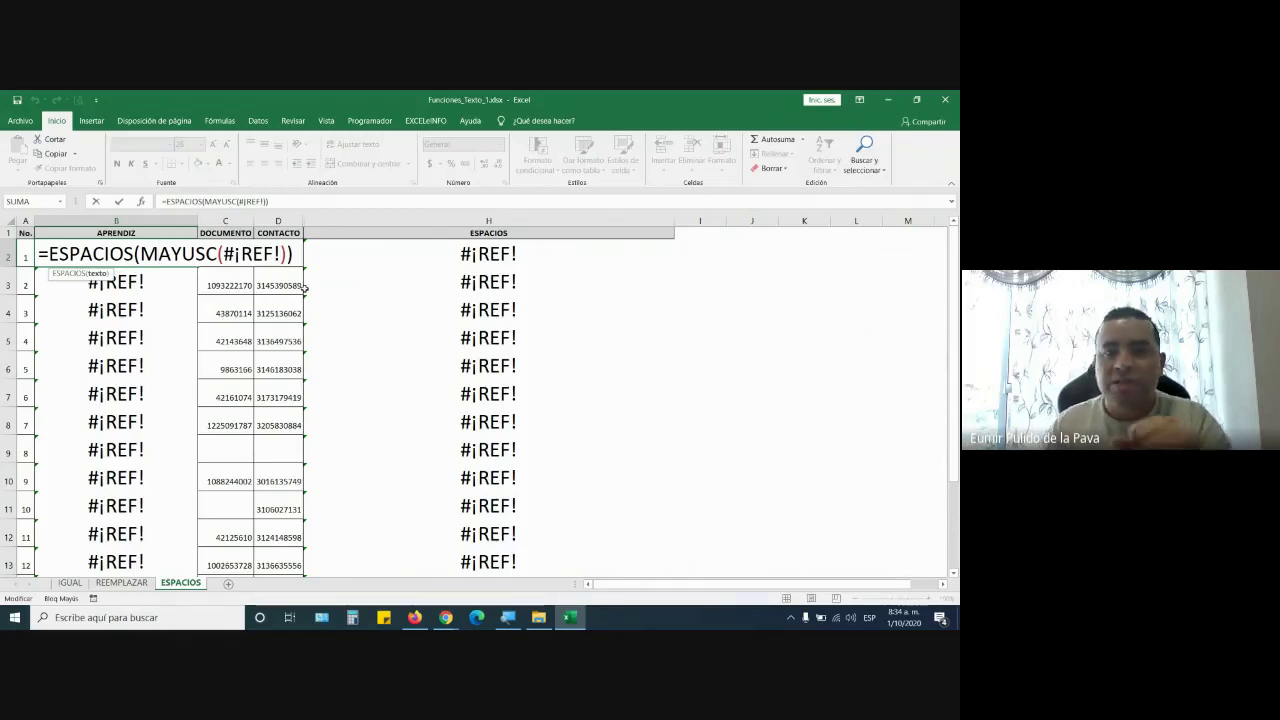
pyautogui.press('Return')
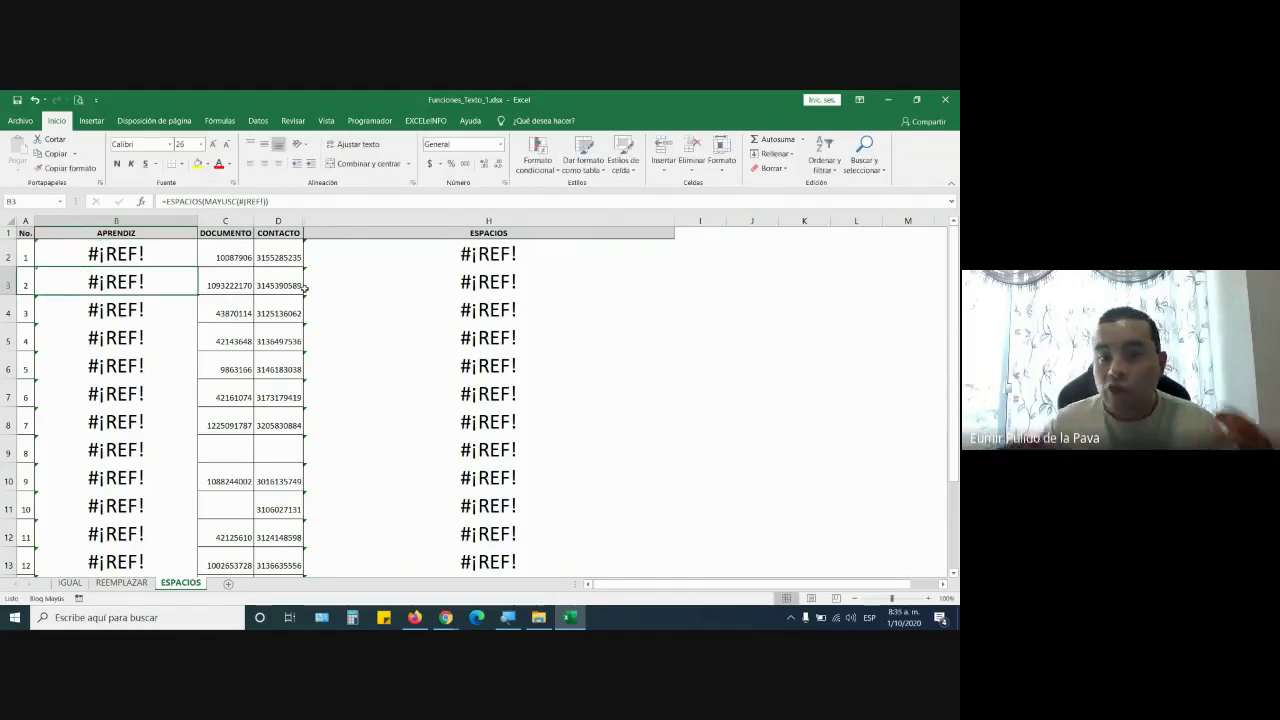
pyautogui.press('Up')
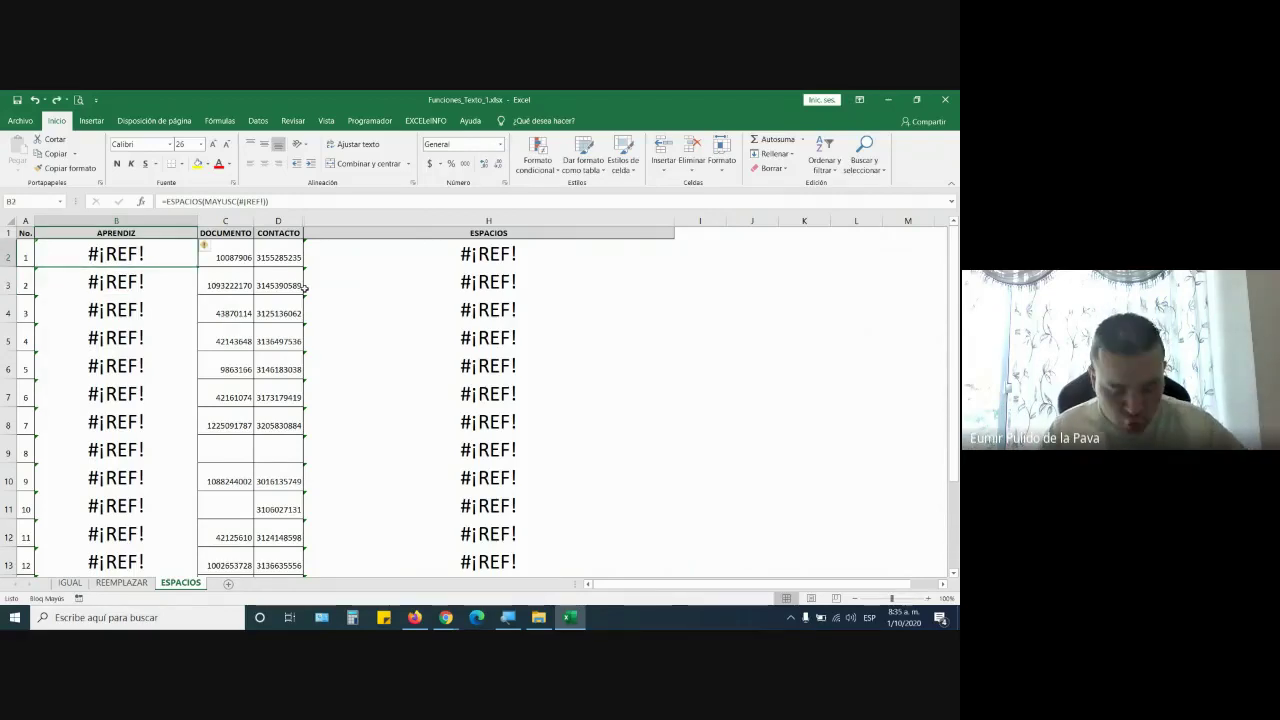
pyautogui.hotkey('ctrl', 'z')
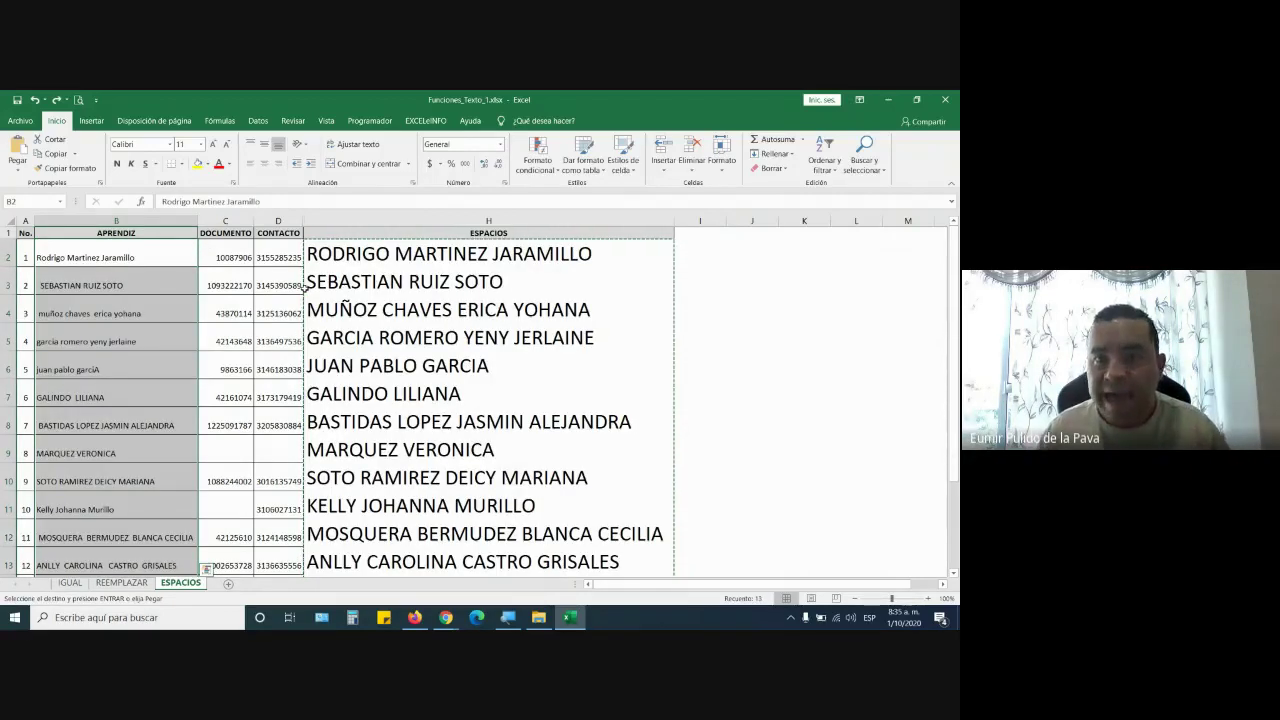
# Copy the cleaned names H2:H13, select B2, and turn on the Magnifier
pyautogui.doubleClick(630, 255)
pyautogui.press('Return')
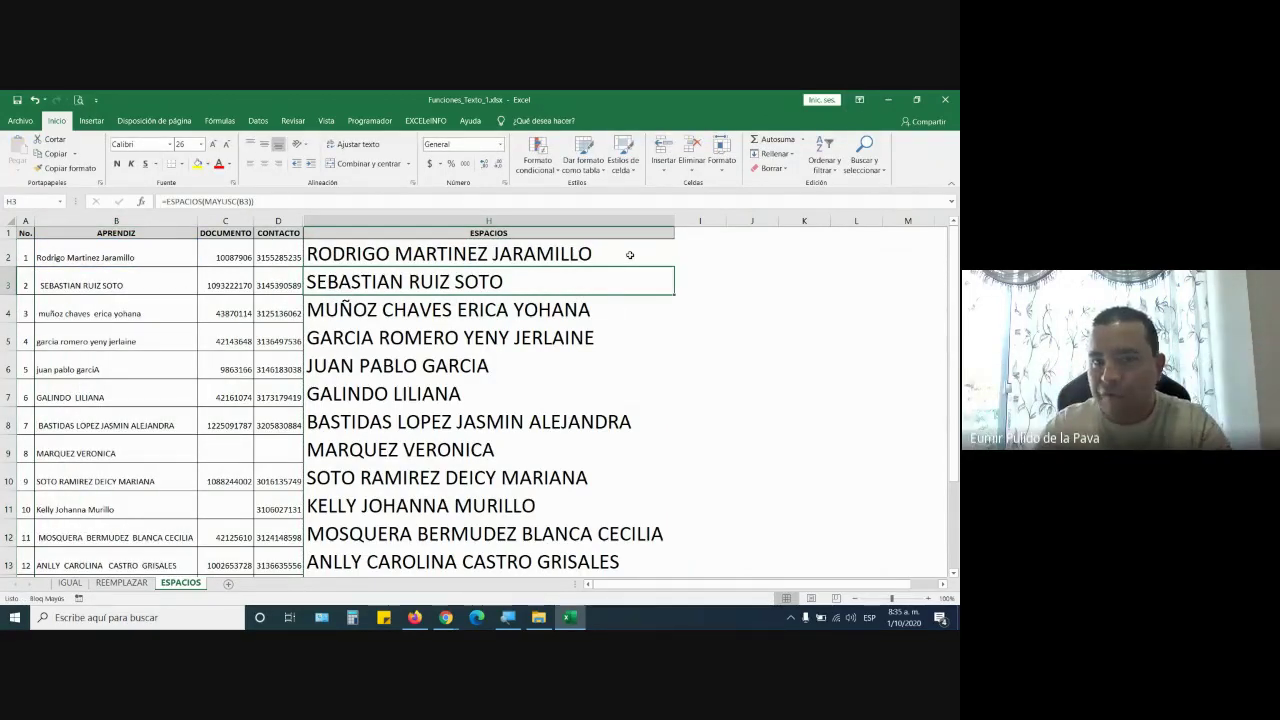
pyautogui.moveTo(630, 255); pyautogui.dragTo(612, 565)
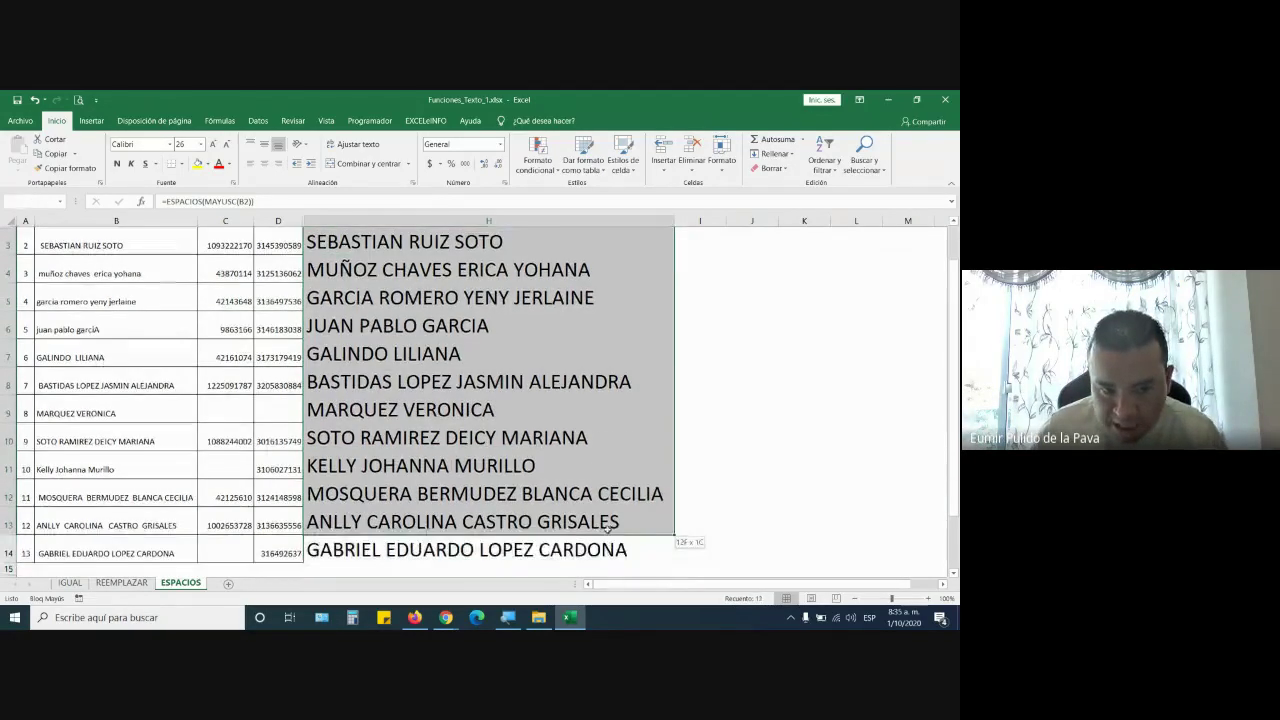
pyautogui.hotkey('ctrl', 'c')
pyautogui.scroll(1, 344, 426)
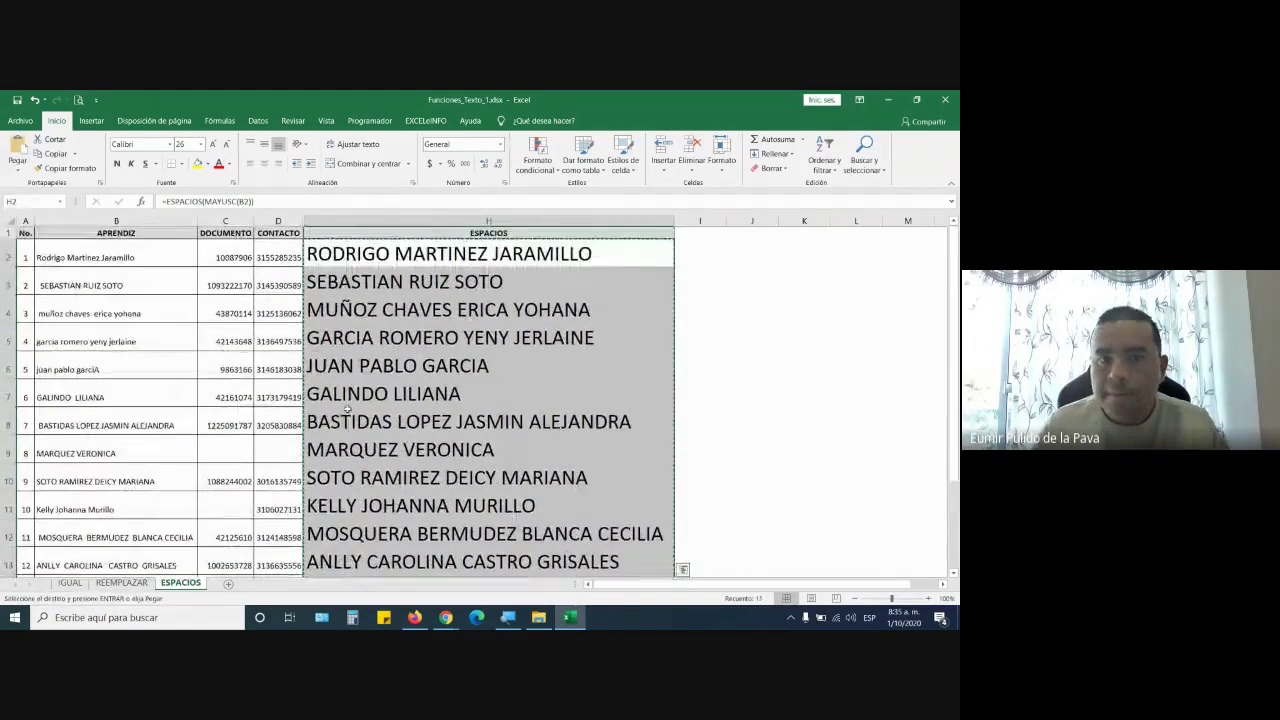
pyautogui.click(143, 258)
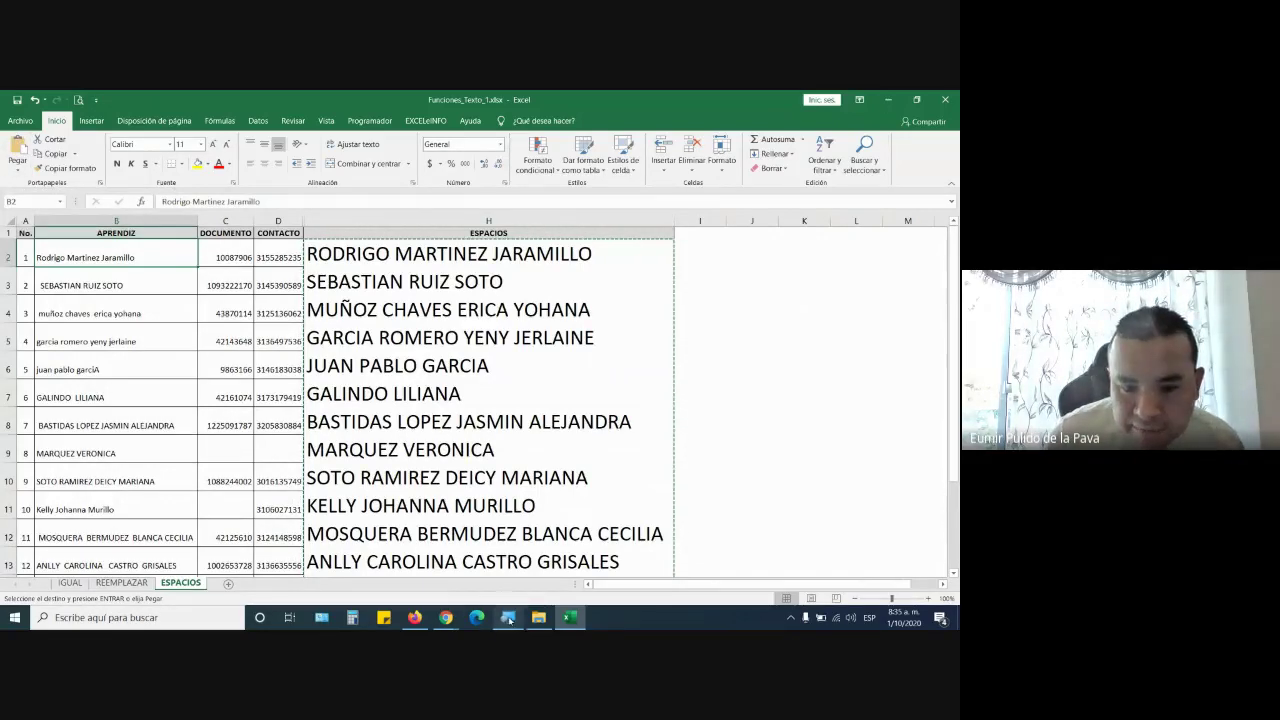
pyautogui.click(510, 619)
pyautogui.click(371, 482)
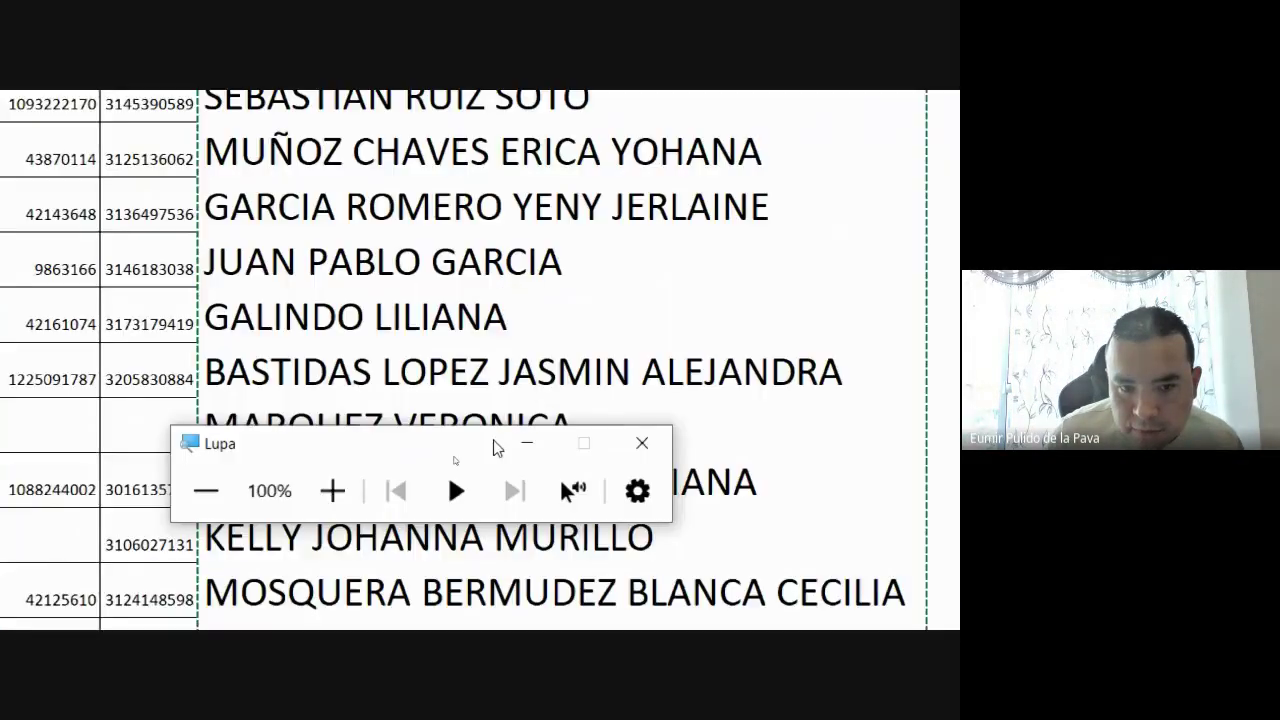
# Paste the copied names into column B as values only (Pegar valores > Valores)
pyautogui.click(20, 172)
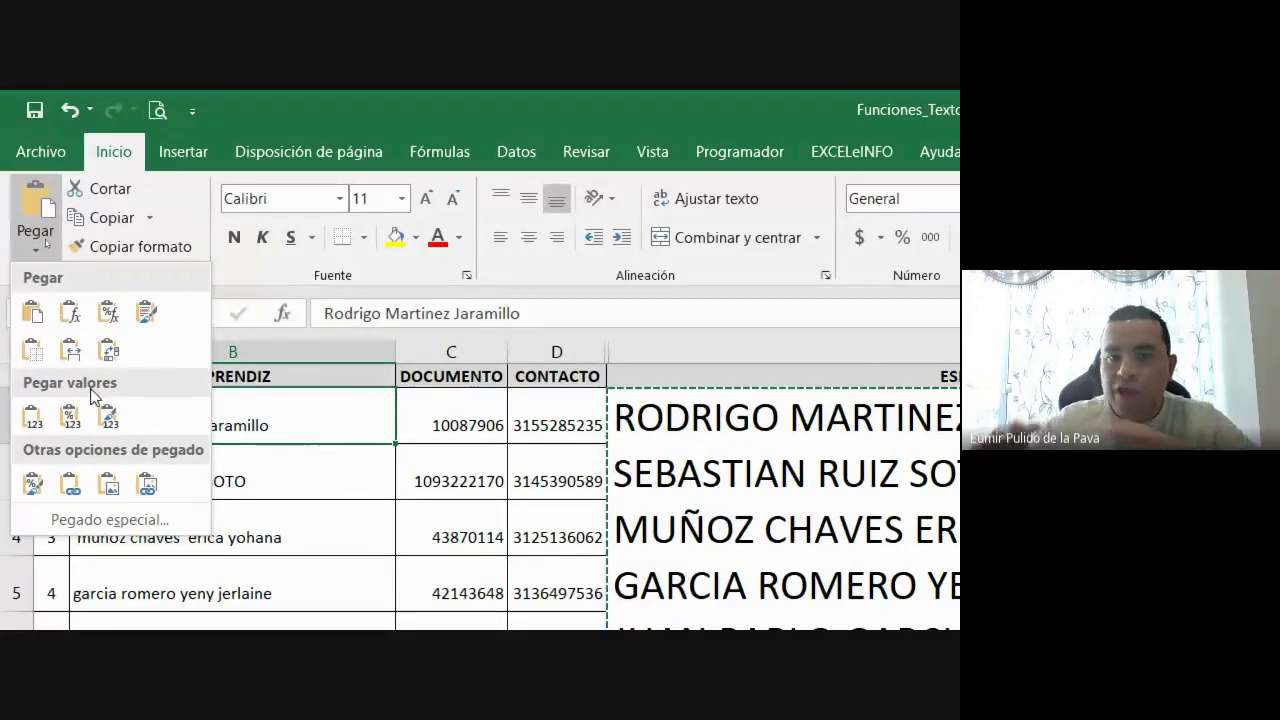
pyautogui.click(30, 422)
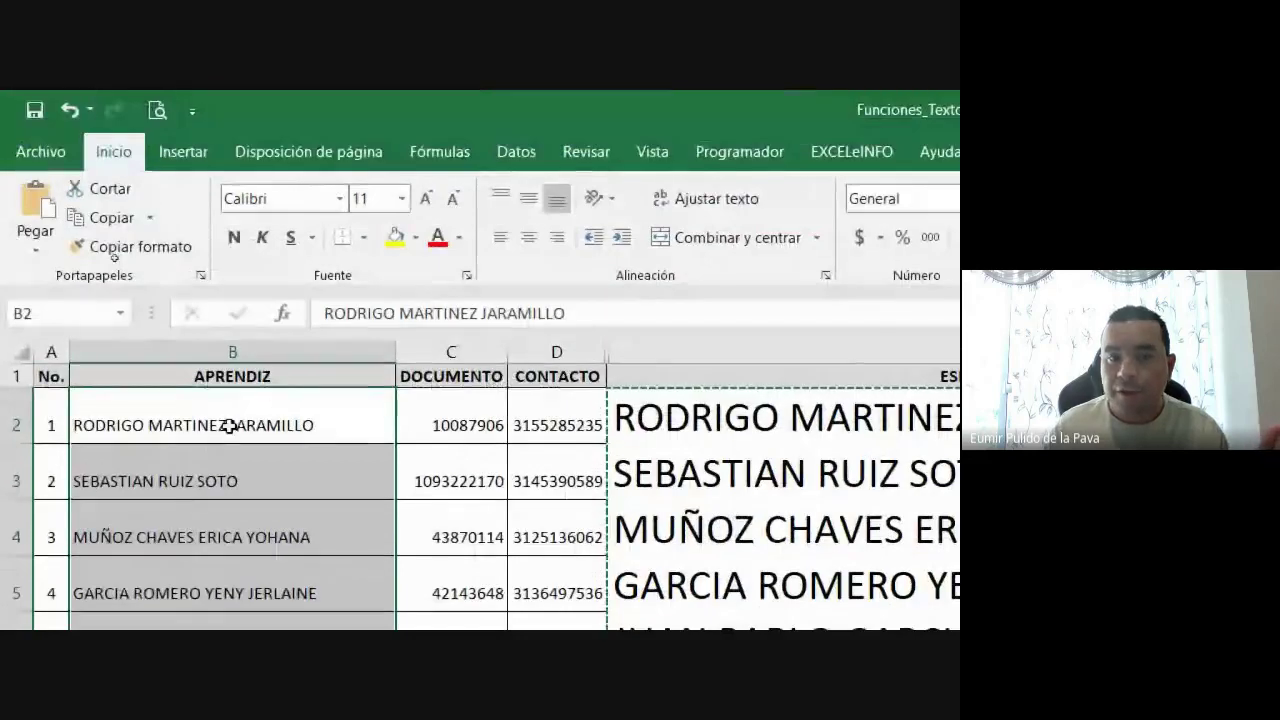
pyautogui.click(236, 424)
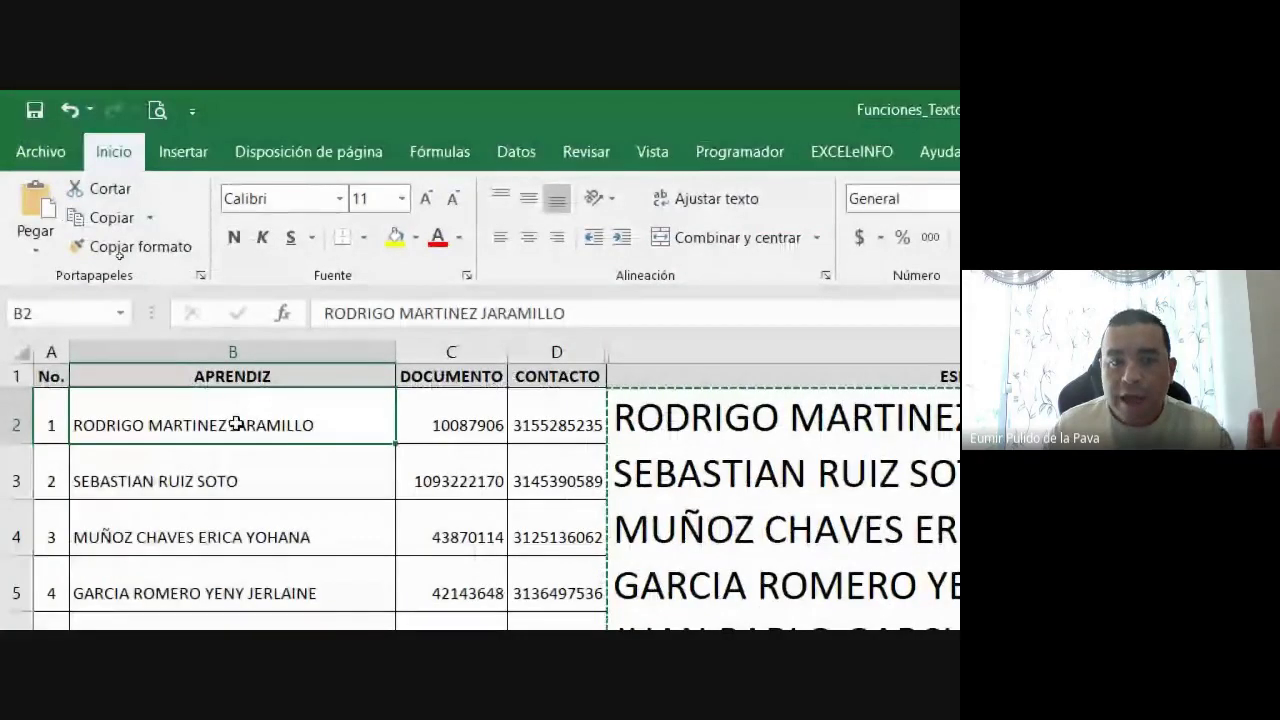
# Confirm B2 and B3 hold plain text, then unhide the MAYUSC column
pyautogui.doubleClick(337, 428)
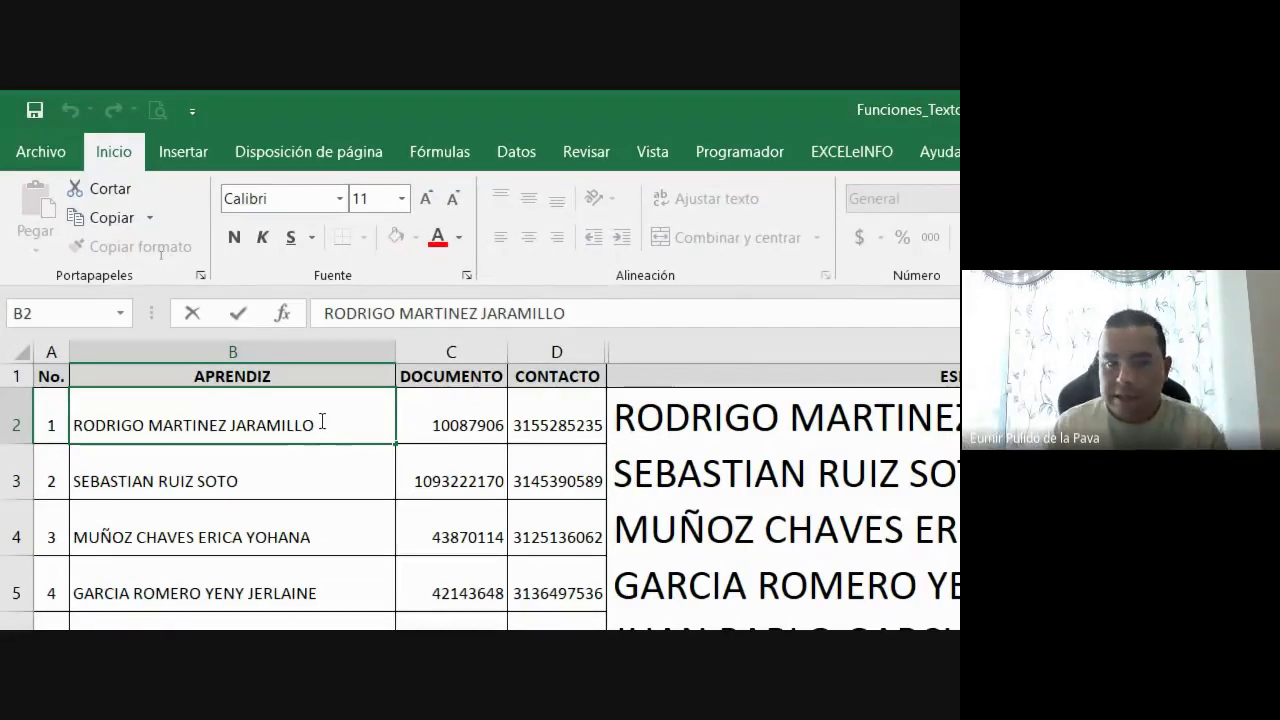
pyautogui.doubleClick(240, 464)
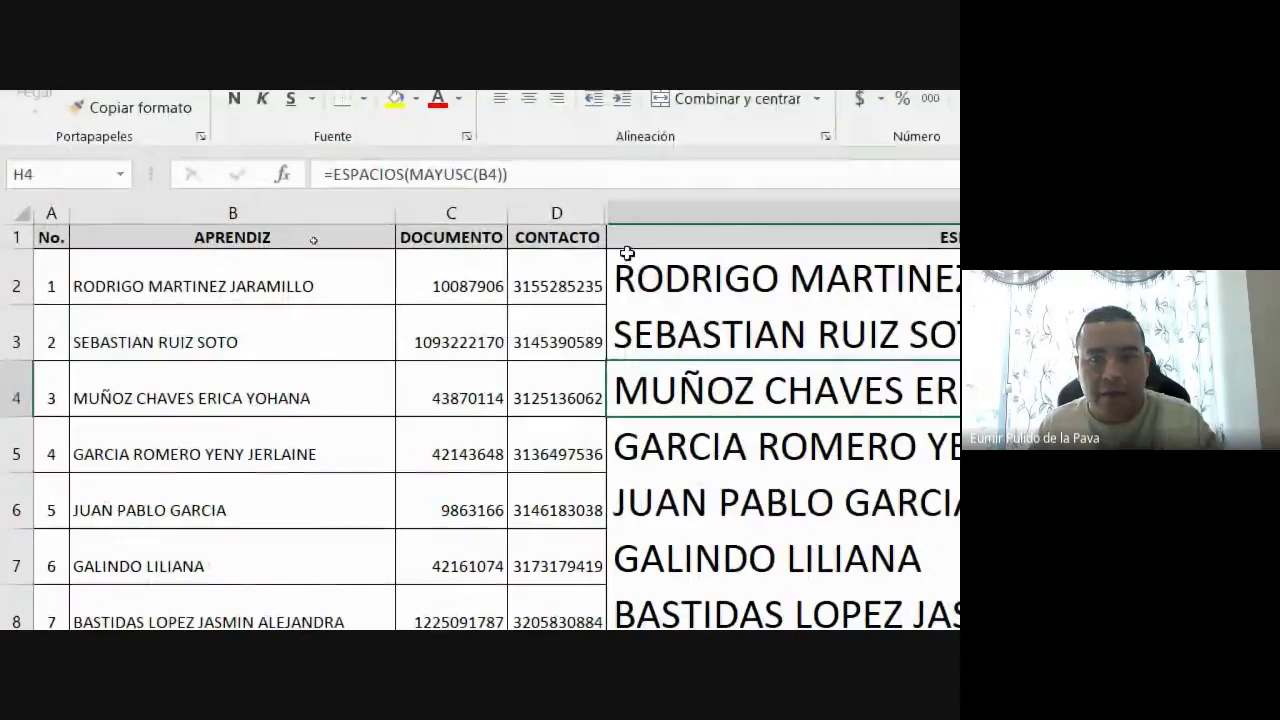
pyautogui.moveTo(556, 290); pyautogui.dragTo(654, 290)
pyautogui.rightClick(654, 290)
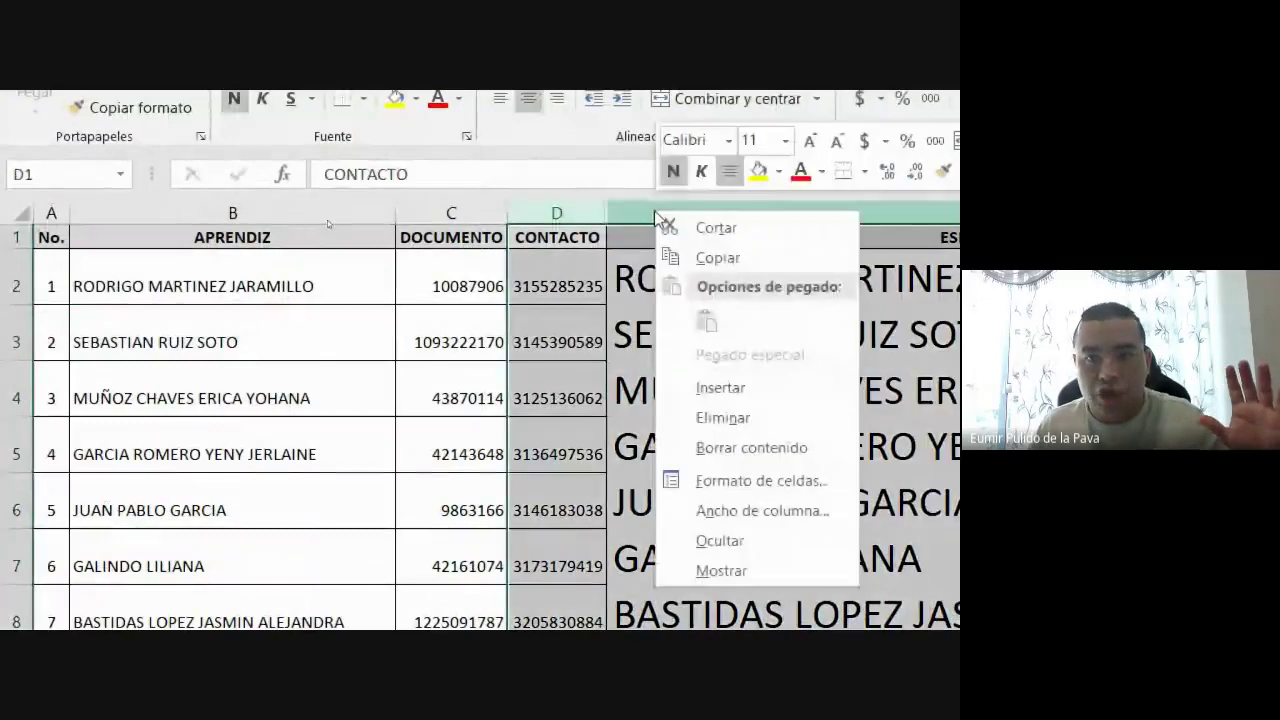
pyautogui.click(780, 570)
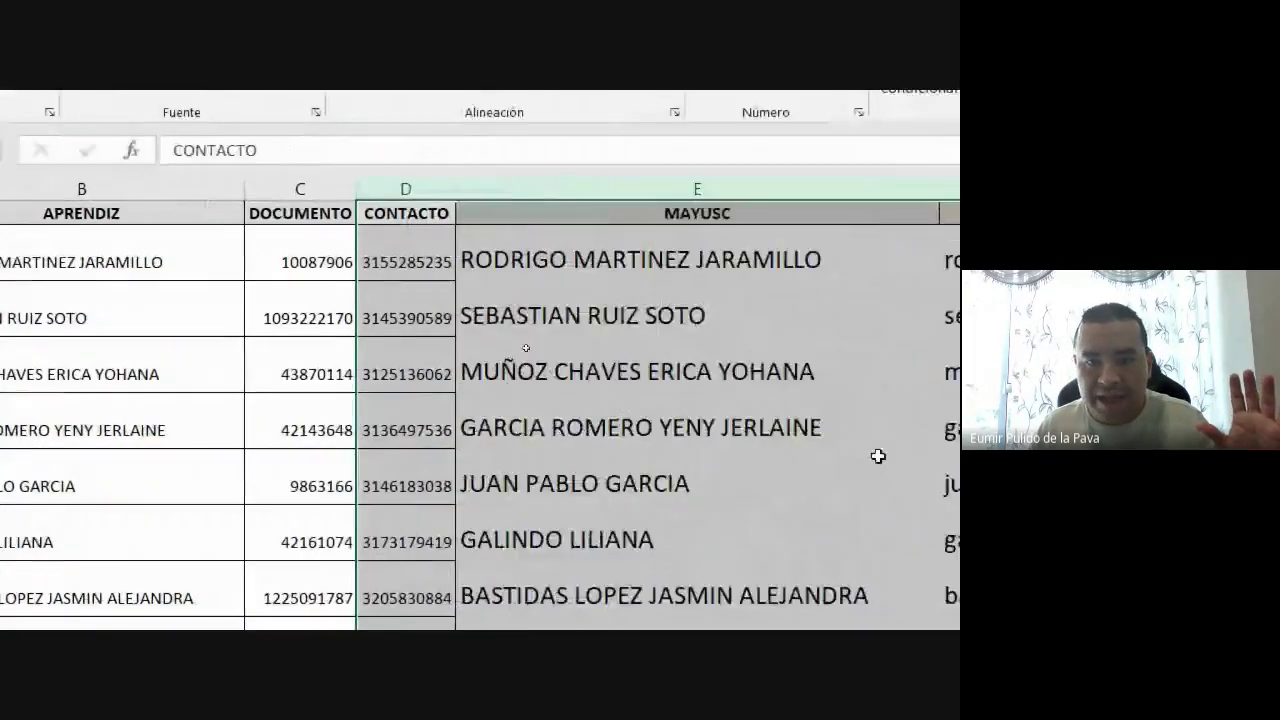
# Delete helper formula columns E through H and select the names in B2:B14 to check them
pyautogui.click(525, 350)
pyautogui.moveTo(915, 189); pyautogui.dragTo(1279, 207)
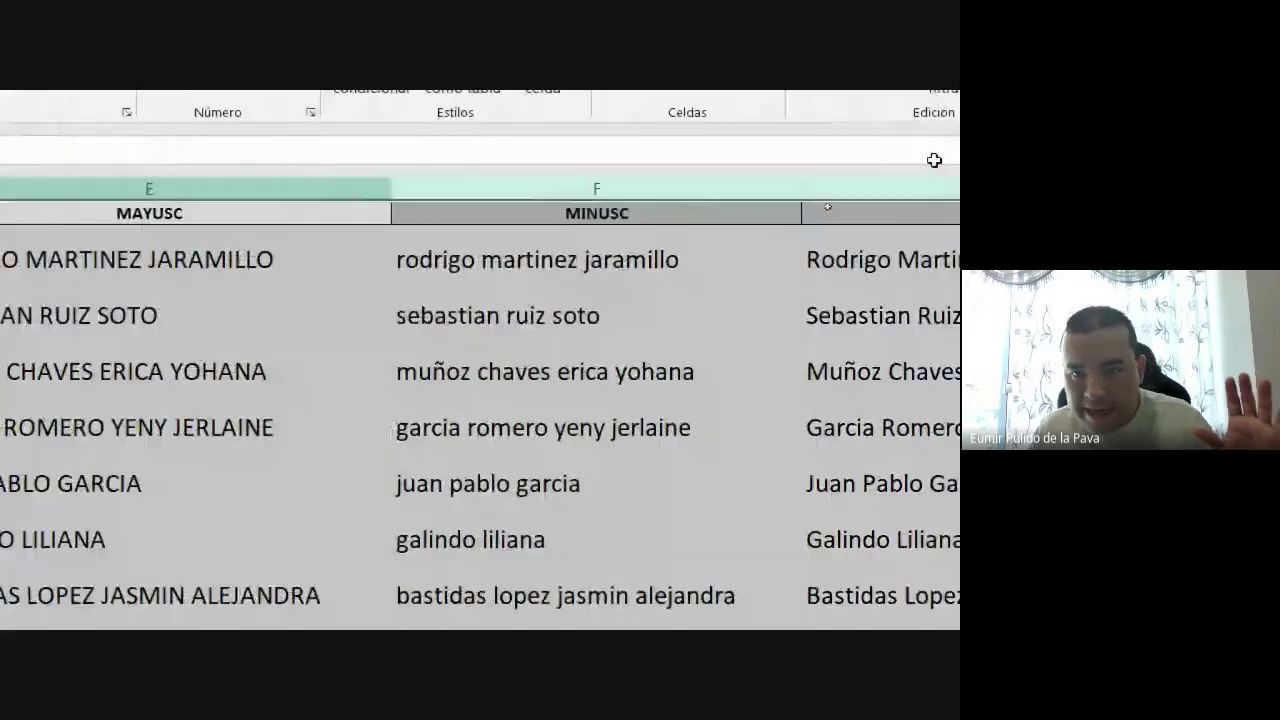
pyautogui.moveTo(934, 160); pyautogui.dragTo(298, 156)
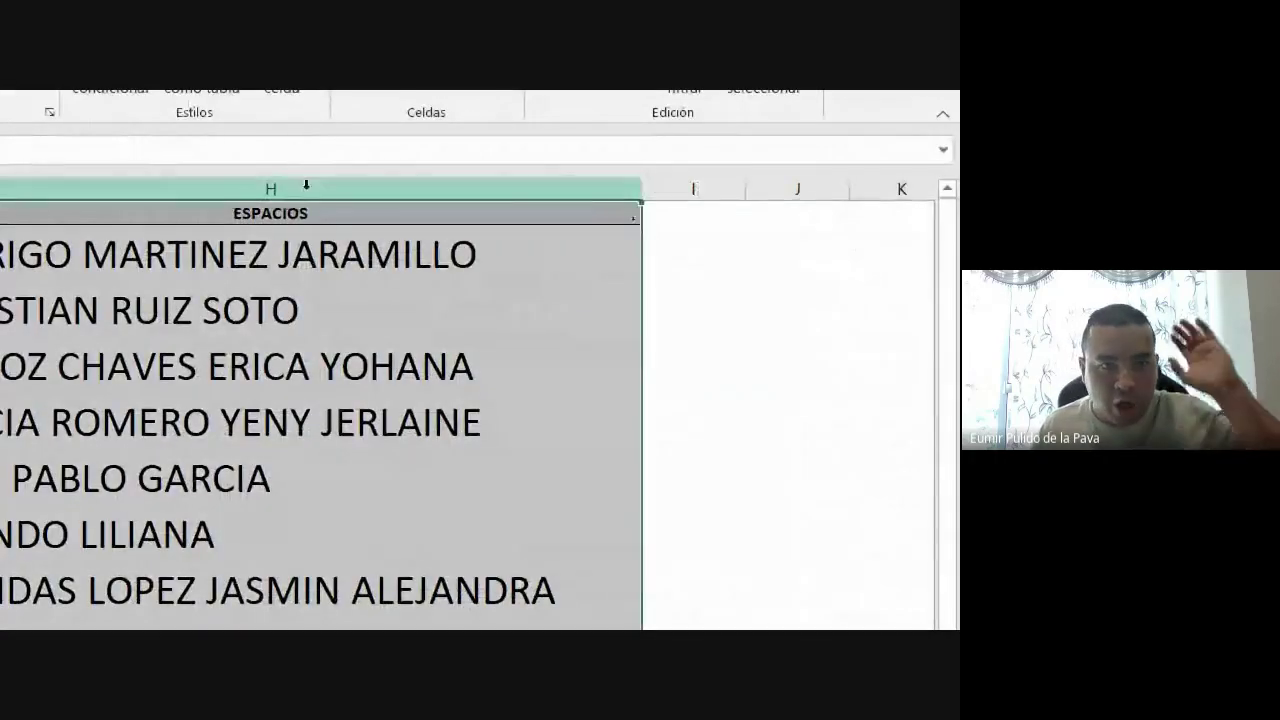
pyautogui.rightClick(306, 184)
pyautogui.click(354, 391)
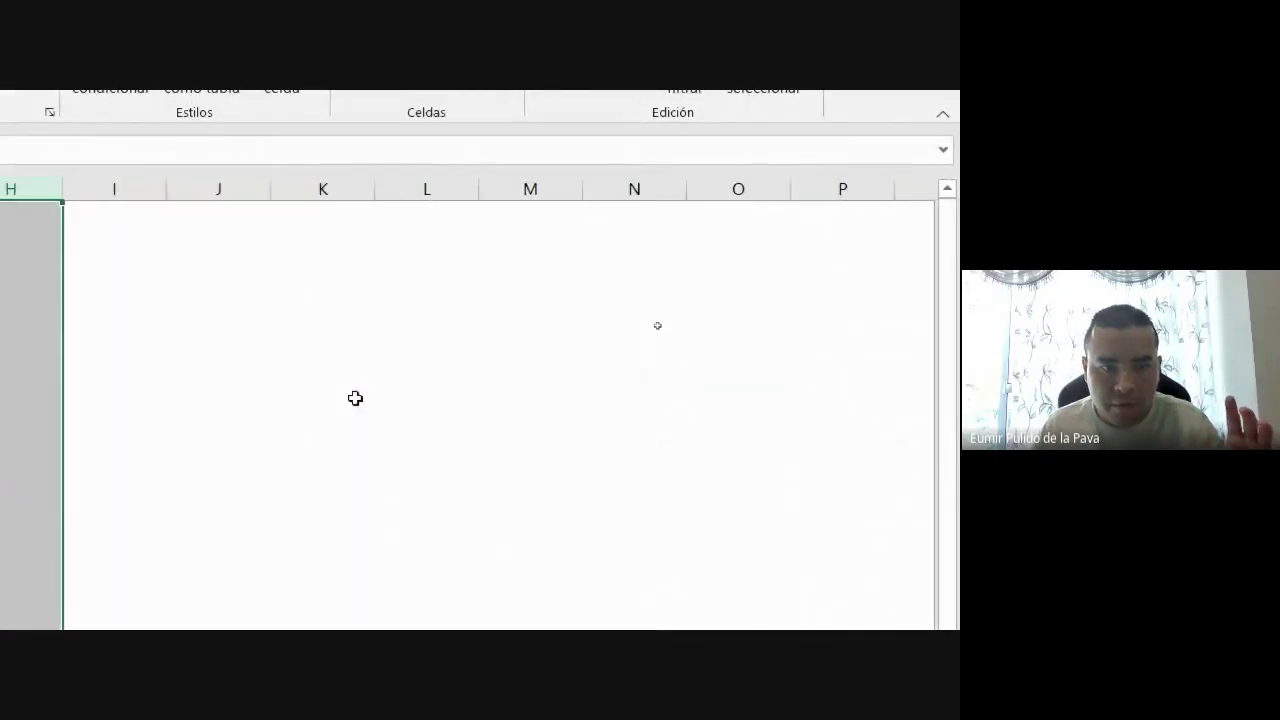
pyautogui.moveTo(250, 229); pyautogui.dragTo(252, 540)
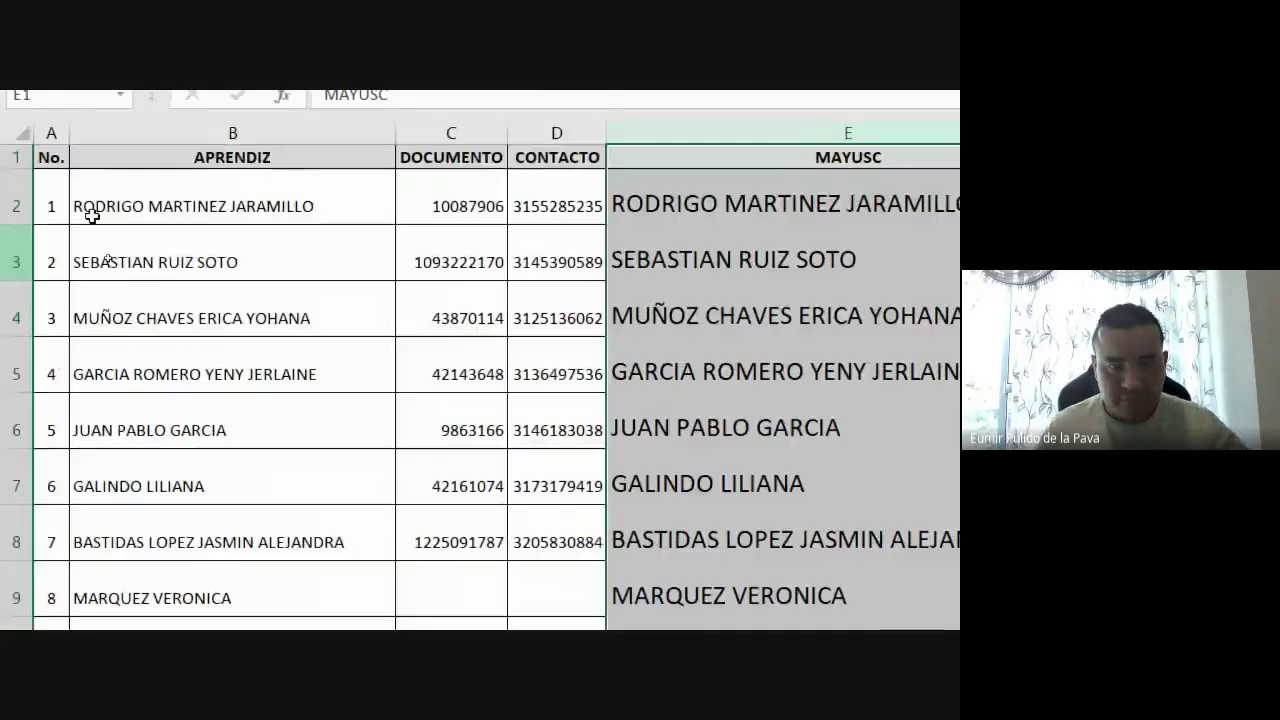
# Undo the deletion, copy the ESPACIOS results through row 13, and select B2 as destination
pyautogui.hotkey('ctrl', 'z')
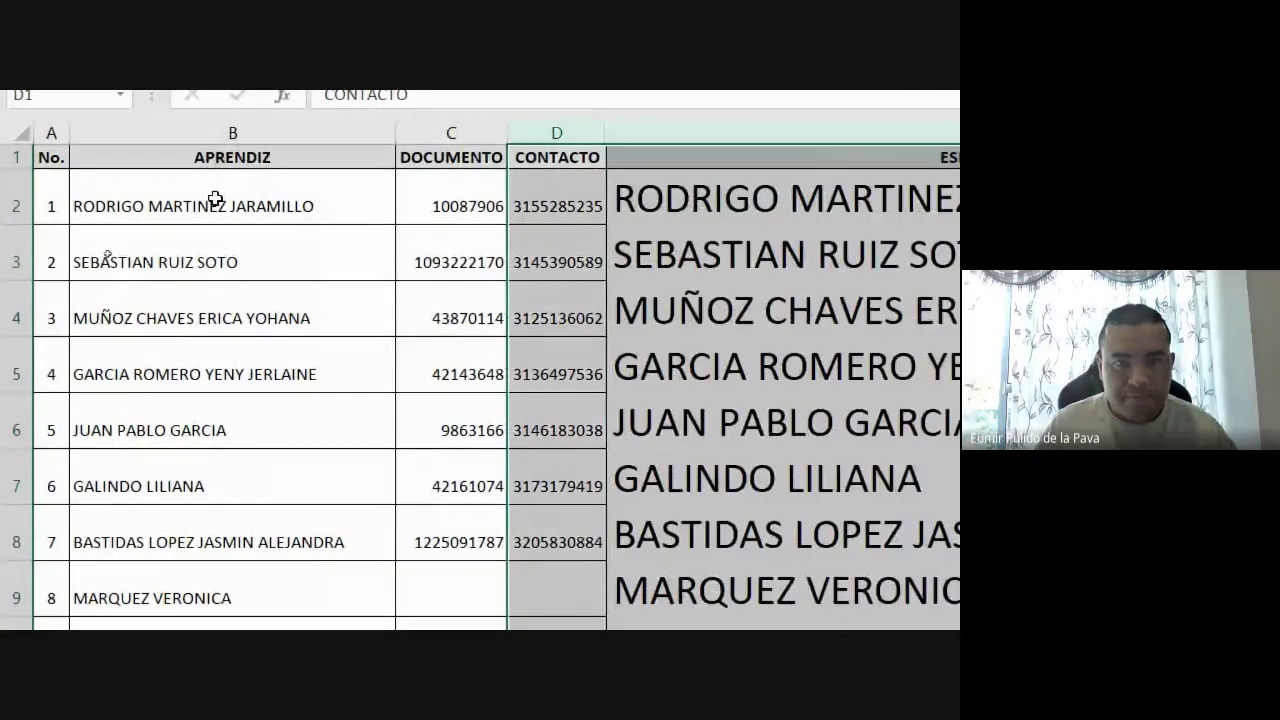
pyautogui.click(107, 257)
pyautogui.click(702, 200)
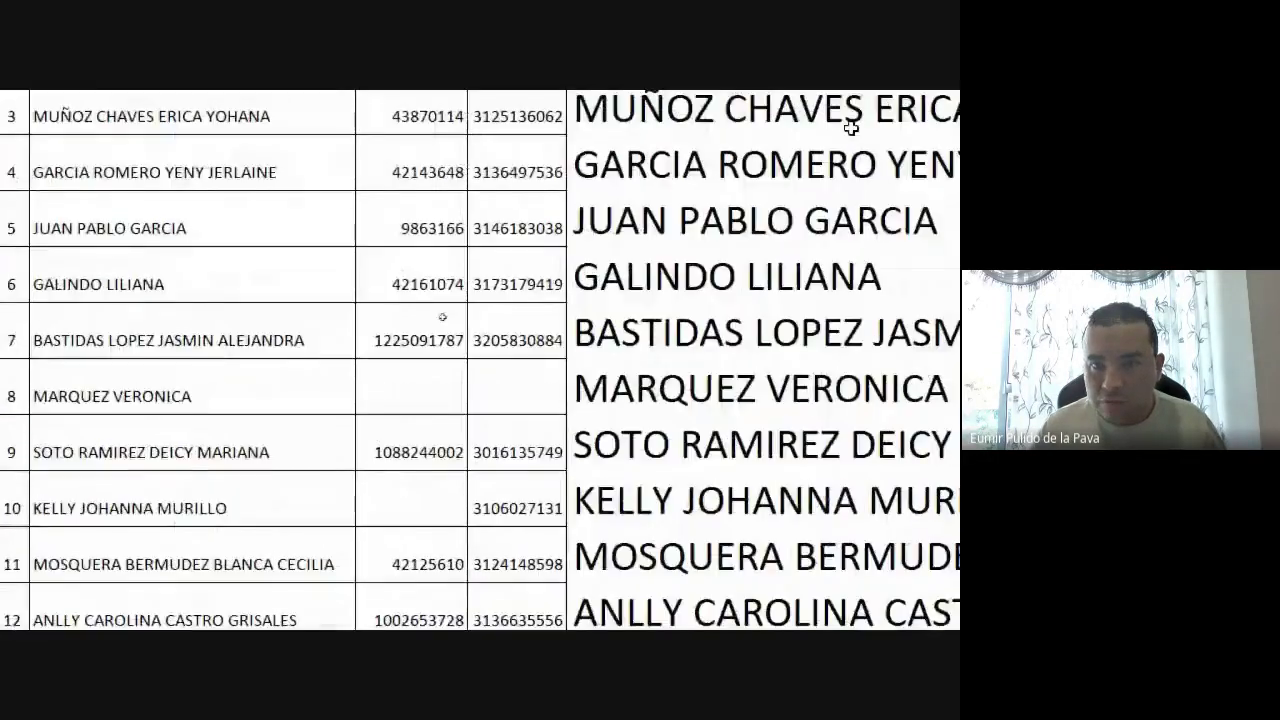
pyautogui.moveTo(690, 137); pyautogui.dragTo(676, 553)
pyautogui.hotkey('ctrl', 'c')
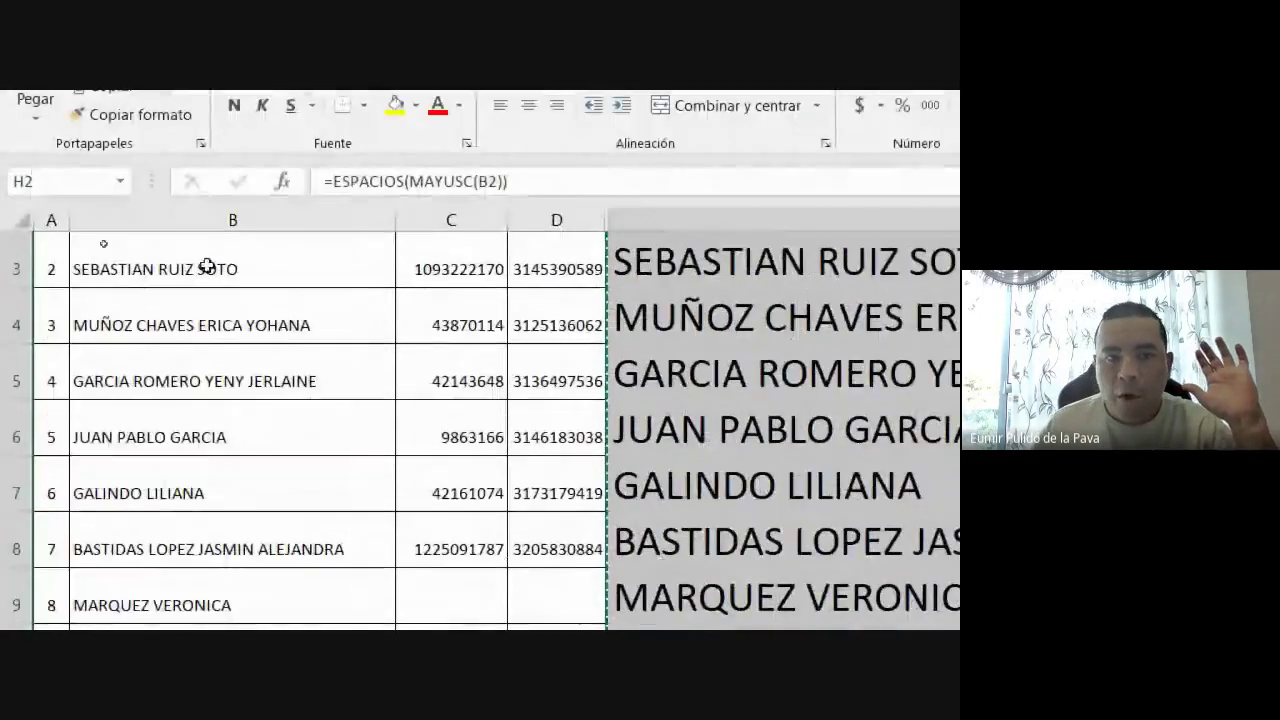
pyautogui.scroll(1, 203, 266)
pyautogui.click(239, 287)
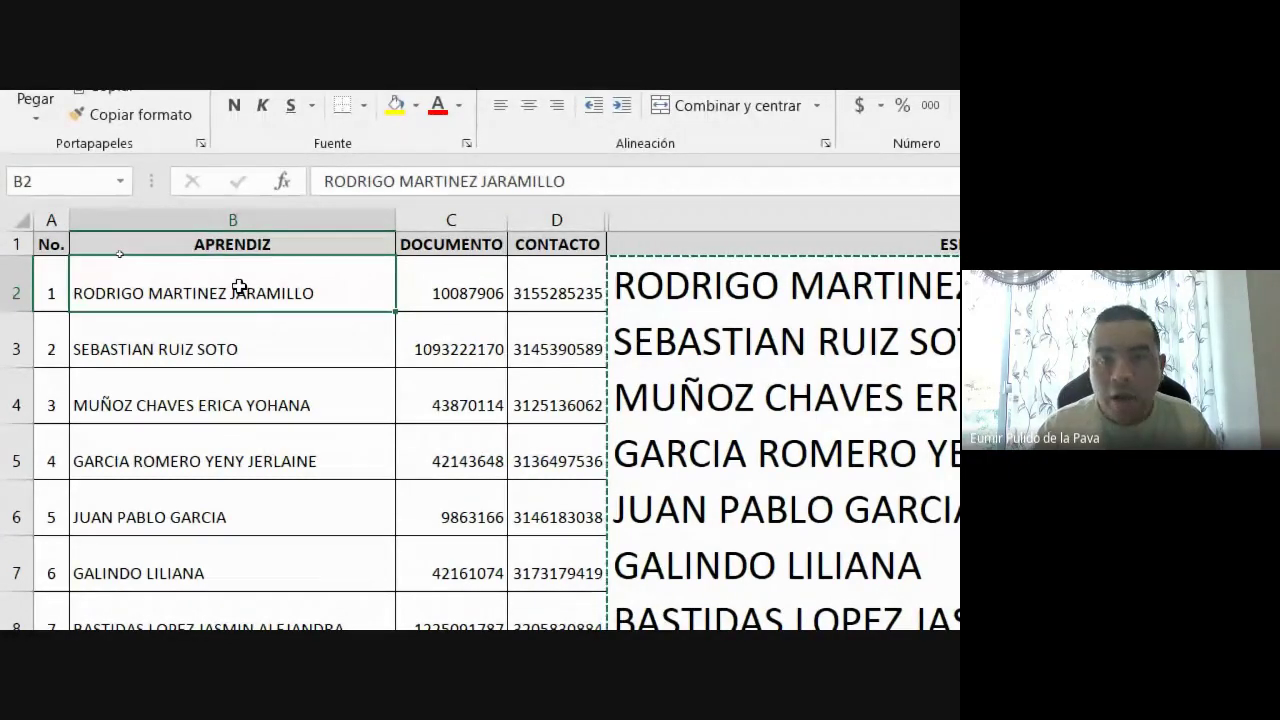
# Paste the copied ESPACIOS names into B2 using Pegado especial with Valores
pyautogui.hotkey('ctrl', 'alt', 'v')
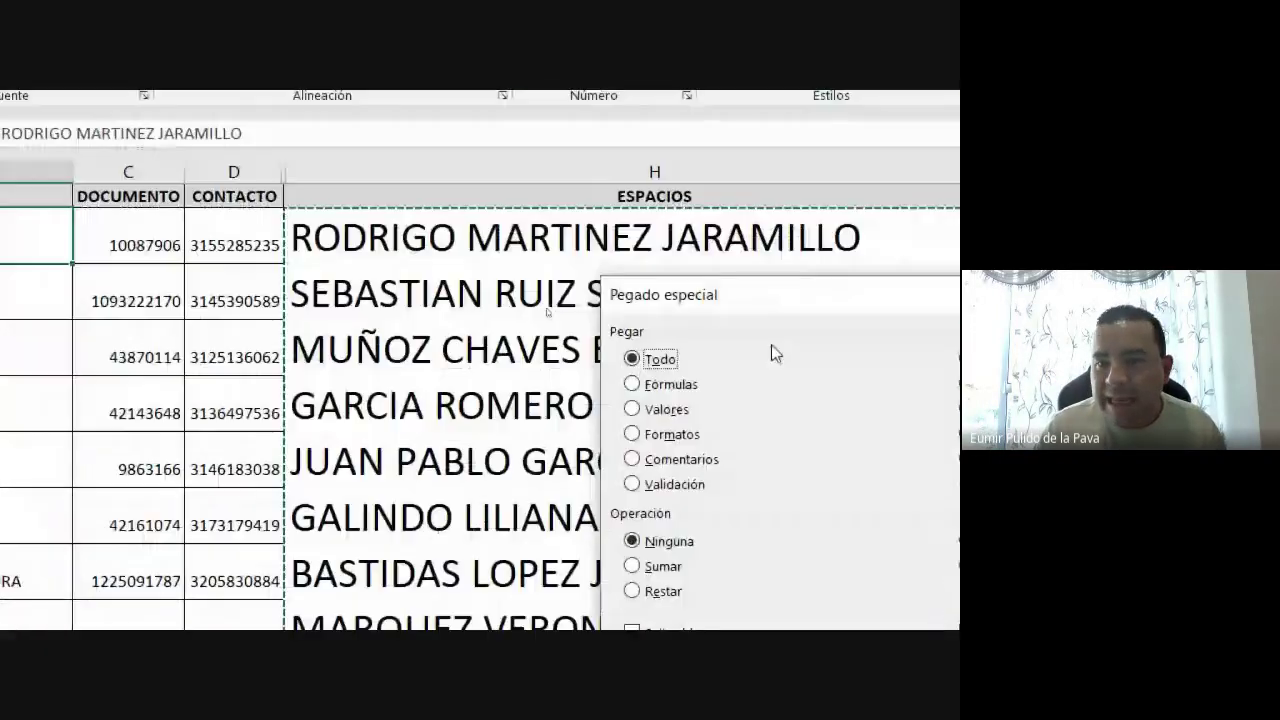
pyautogui.moveTo(175, 109); pyautogui.dragTo(120, 110)
pyautogui.moveTo(643, 311); pyautogui.dragTo(334, 241)
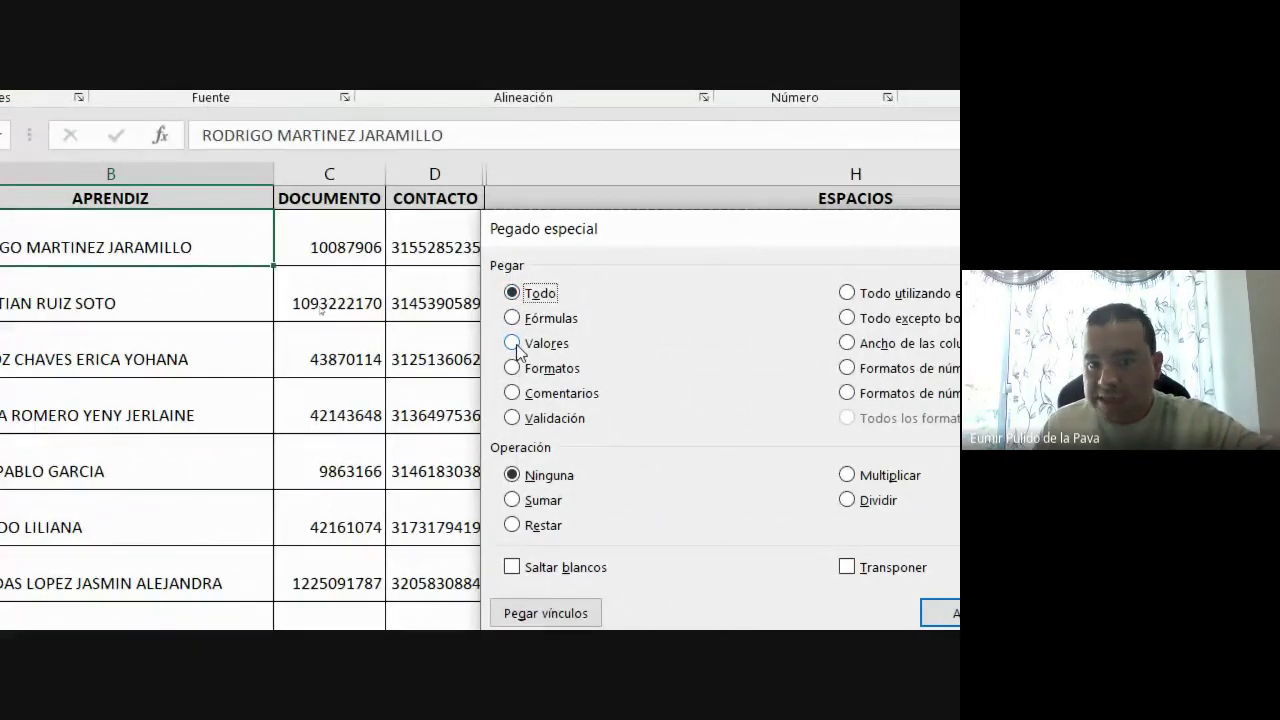
pyautogui.click(513, 343)
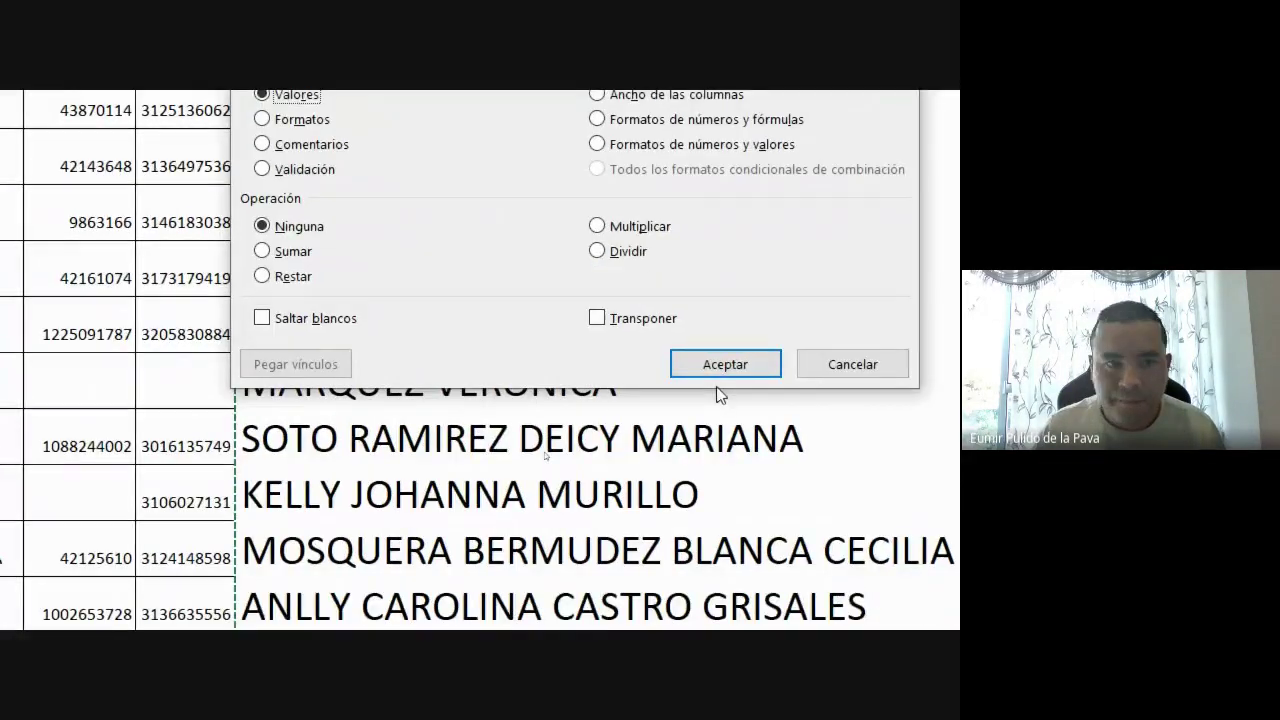
pyautogui.click(718, 365)
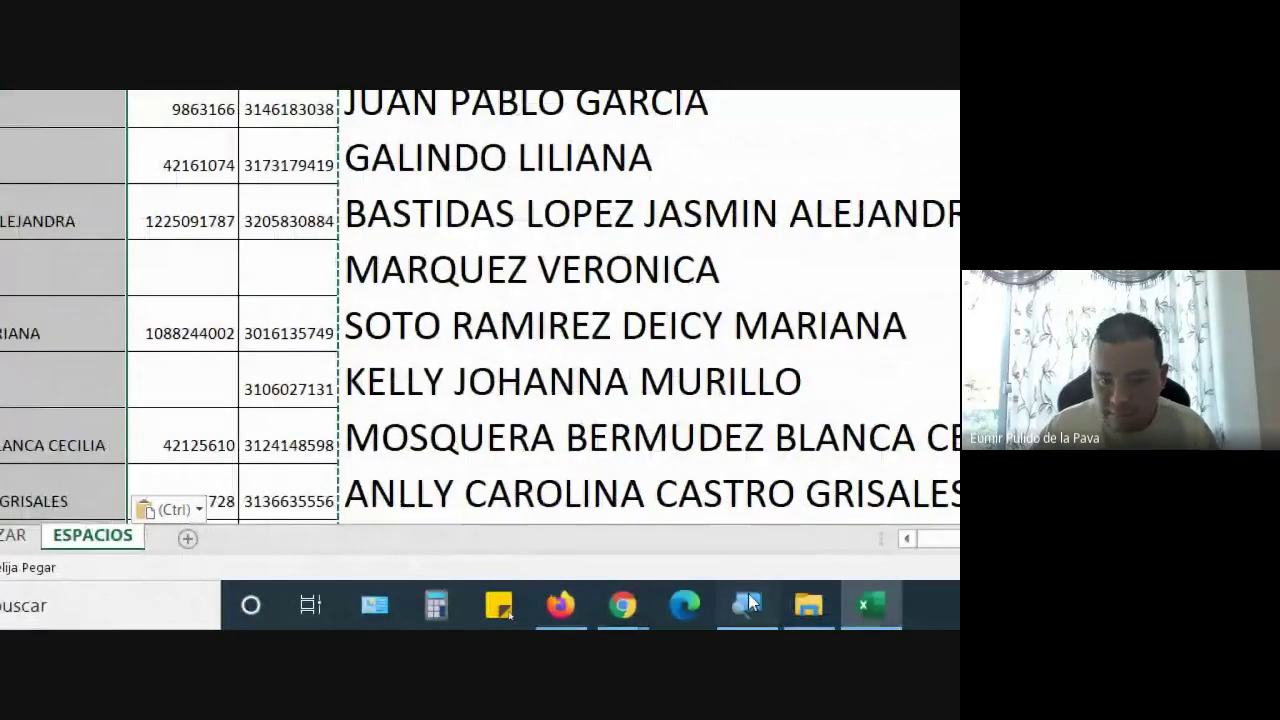
pyautogui.press('super+minus')
pyautogui.click(446, 617)
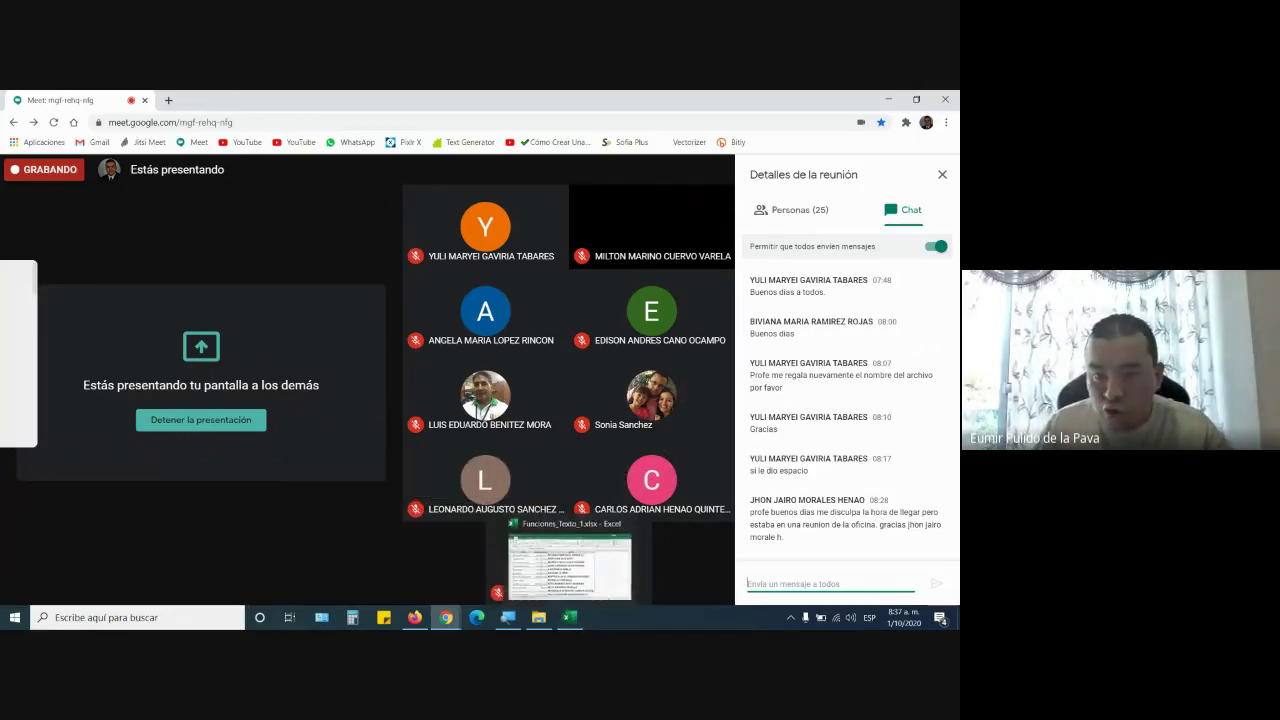
pyautogui.click(569, 619)
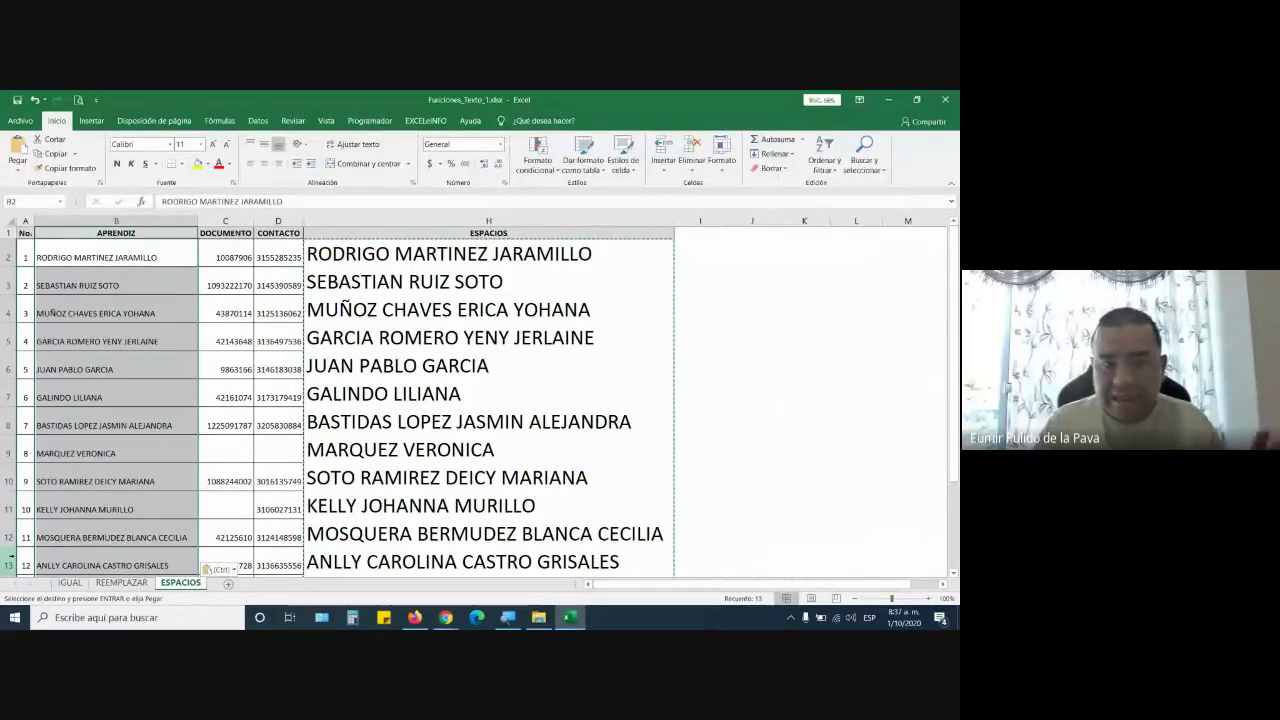
# On the IGUAL sheet, copy the titular names in A3:A11, then cancel the copy
pyautogui.click(69, 582)
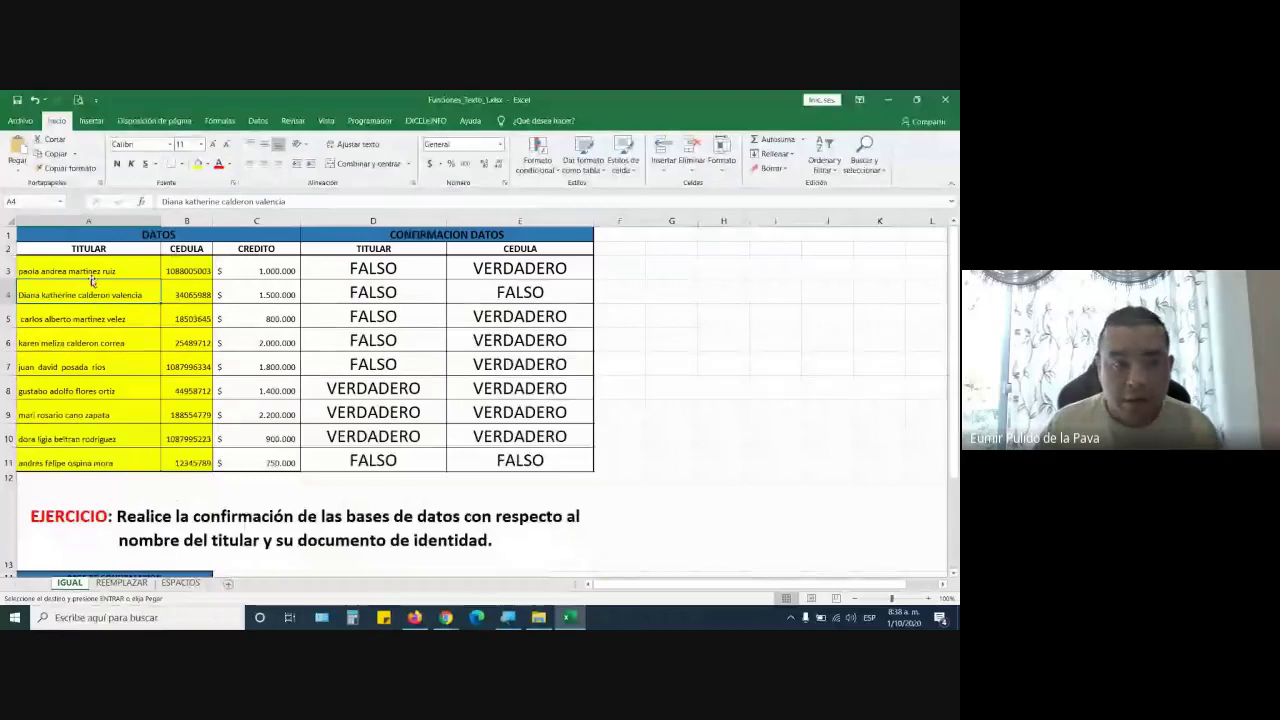
pyautogui.moveTo(70, 270); pyautogui.dragTo(85, 463)
pyautogui.hotkey('ctrl', 'c')
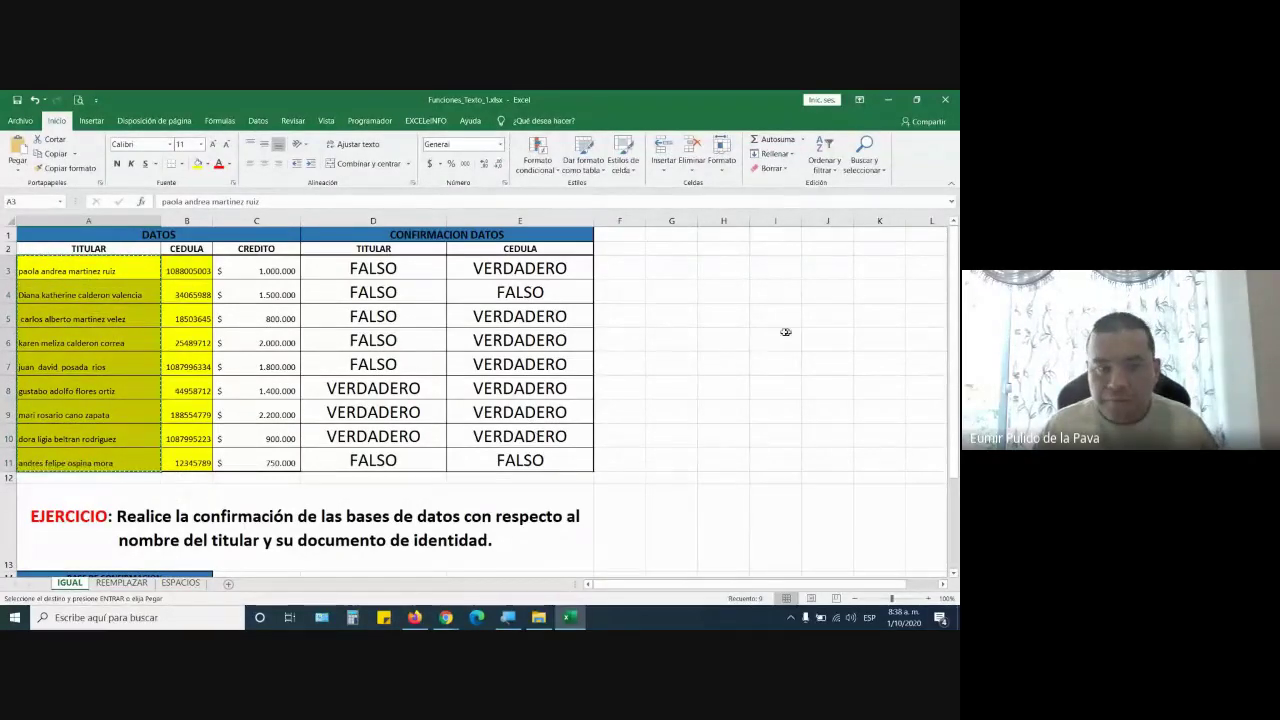
pyautogui.press('capslock')
pyautogui.press('Escape')
# Enter the formula =ESPACIOS(MAYUSC(A3)) in H3
pyautogui.click(730, 273)
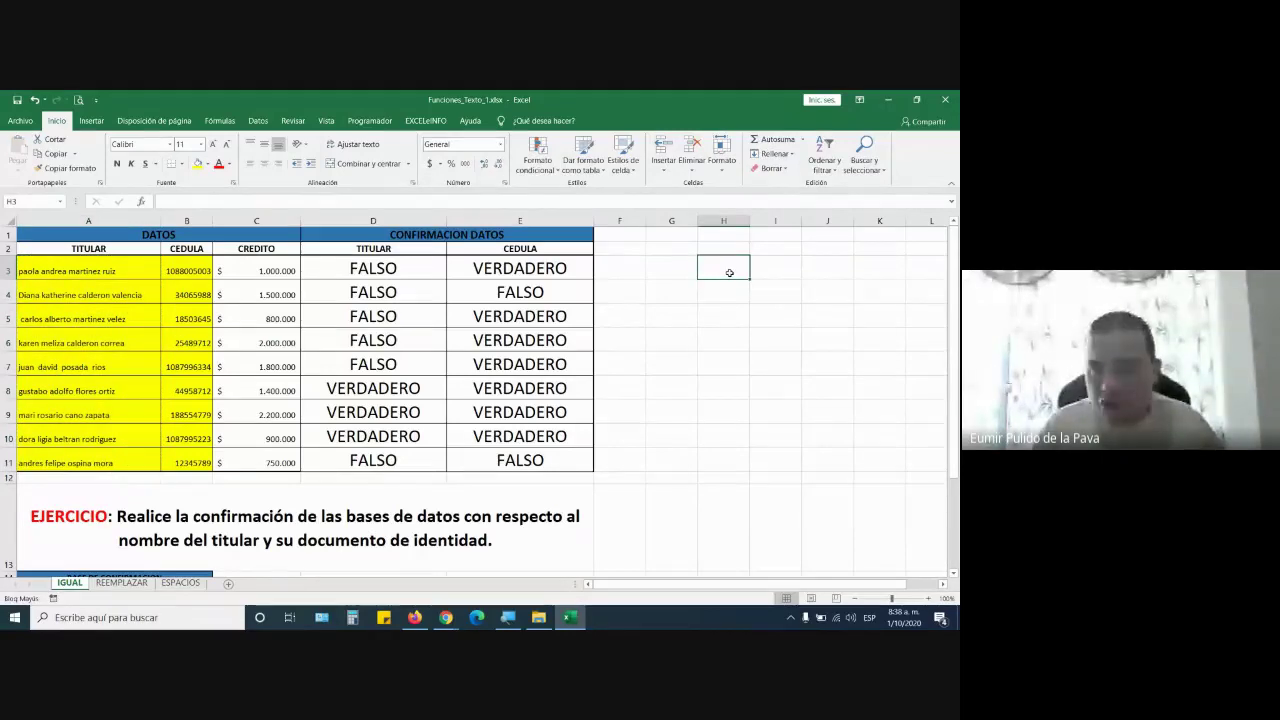
pyautogui.write('=')
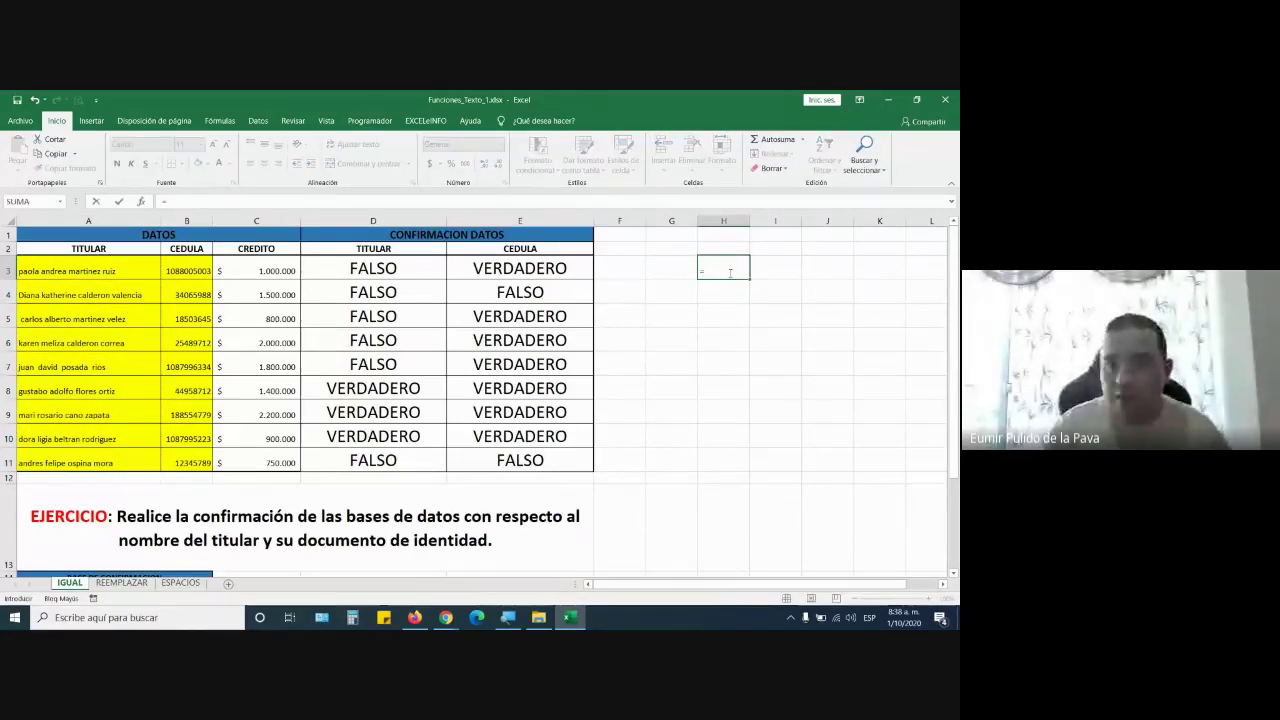
pyautogui.press('Escape')
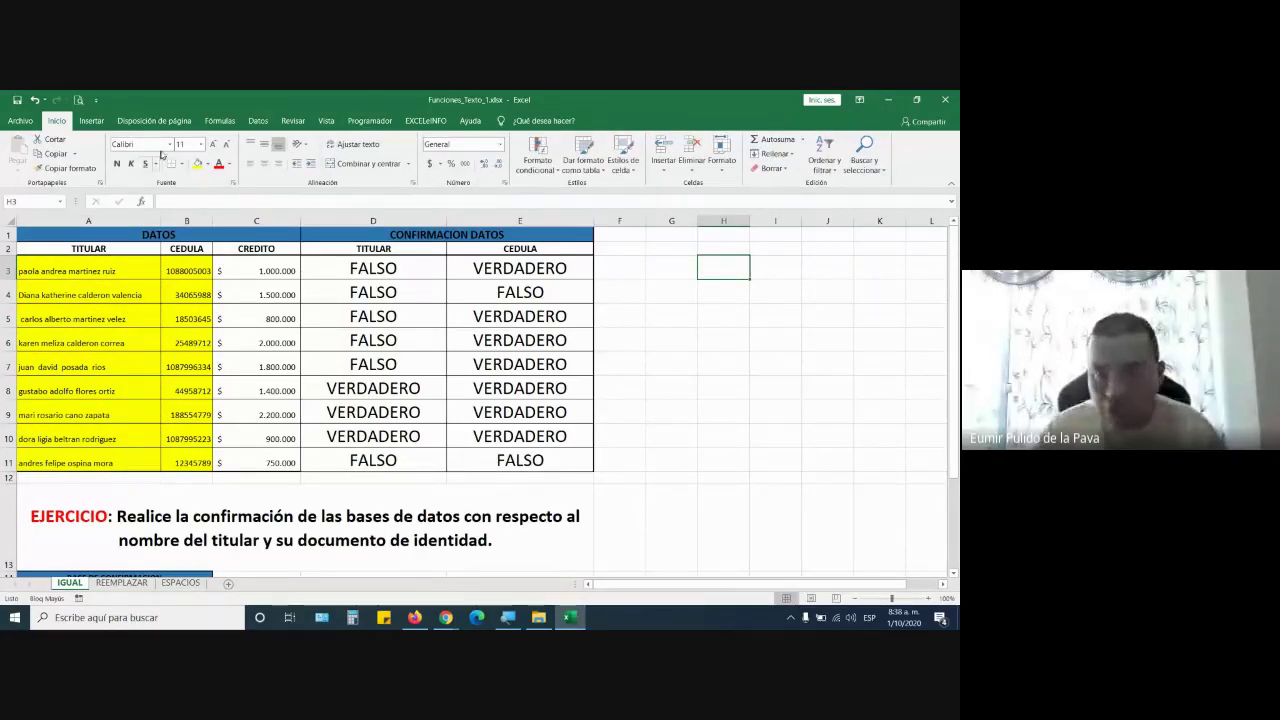
pyautogui.click(213, 146)
pyautogui.click(213, 146)
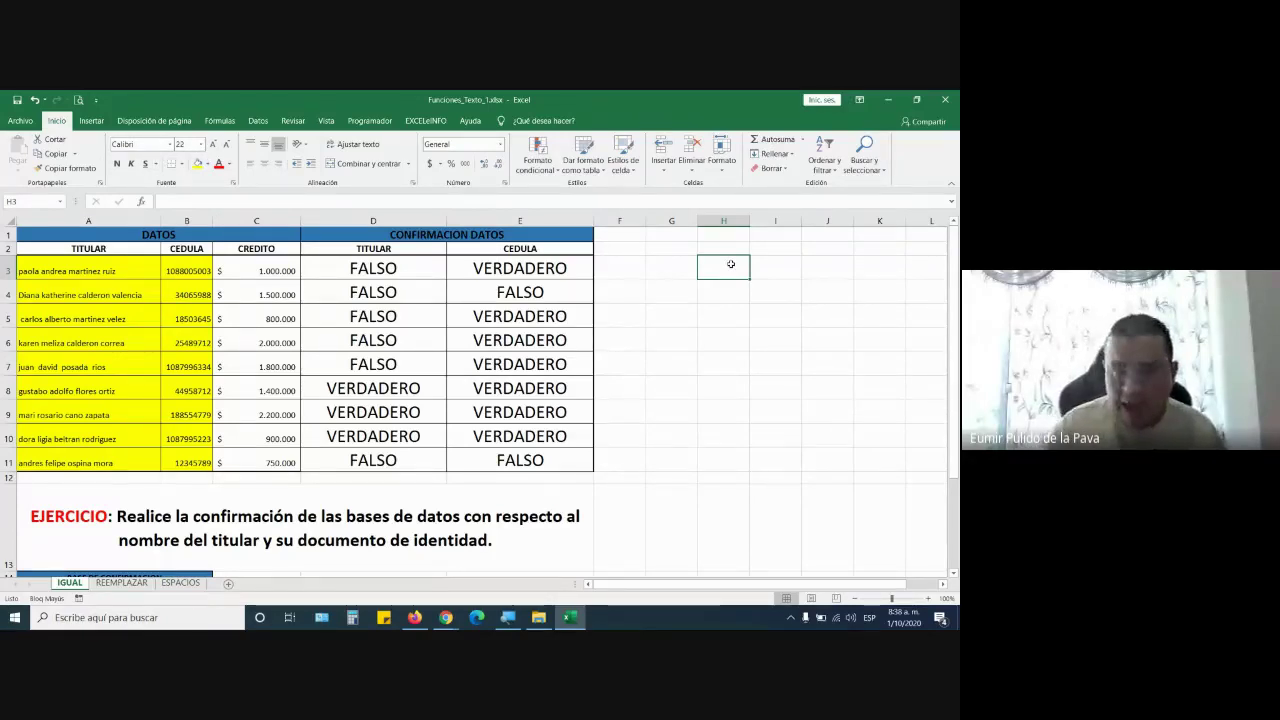
pyautogui.write('=ESPA')
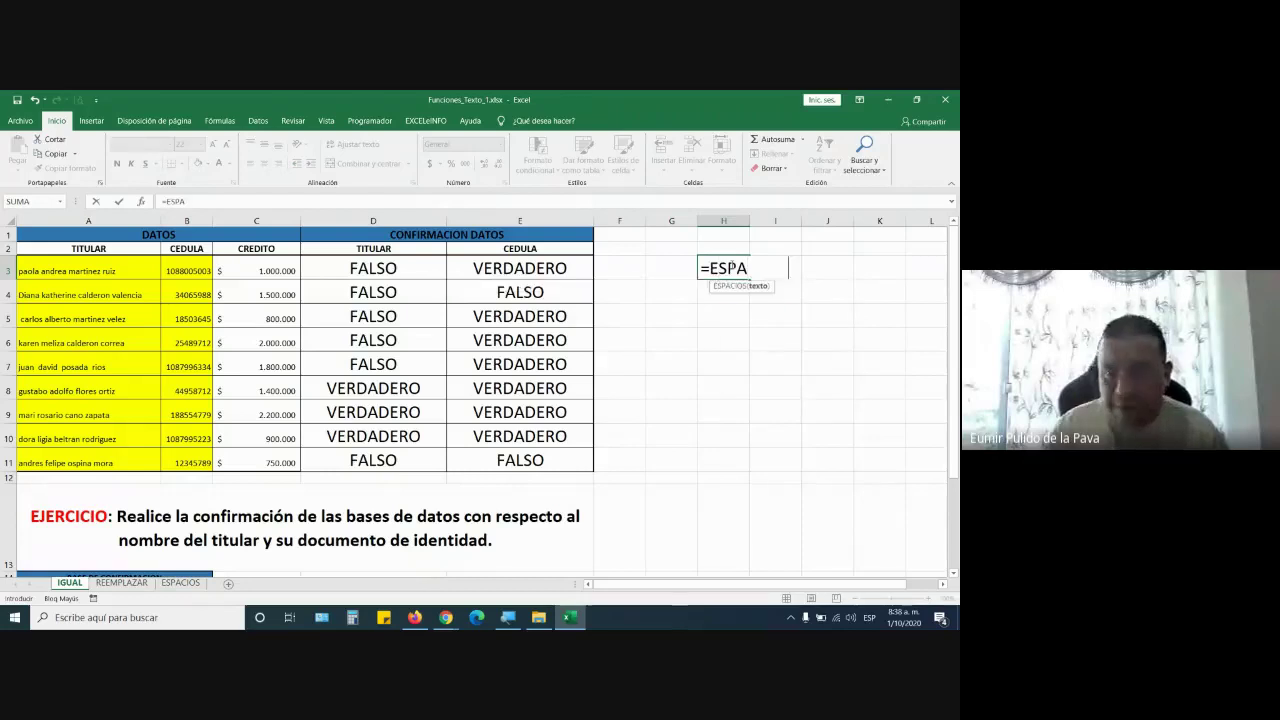
pyautogui.write('CIOS(MAYUS')
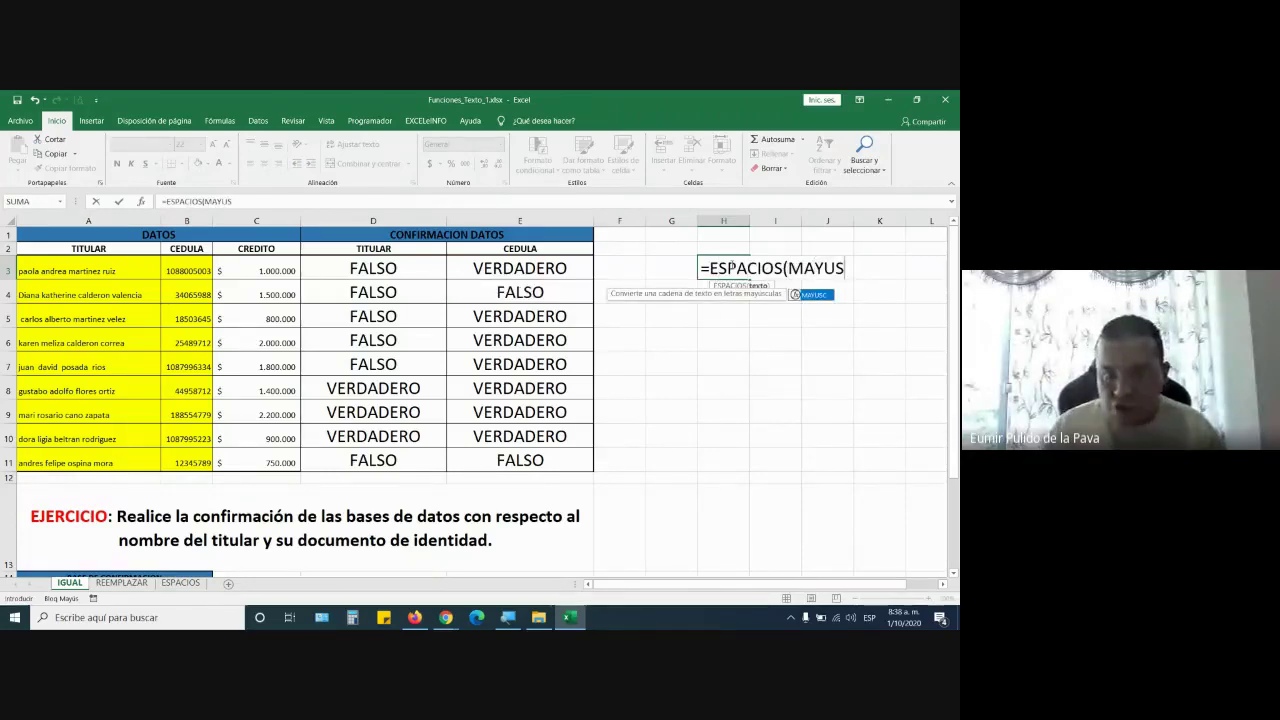
pyautogui.press('Tab')
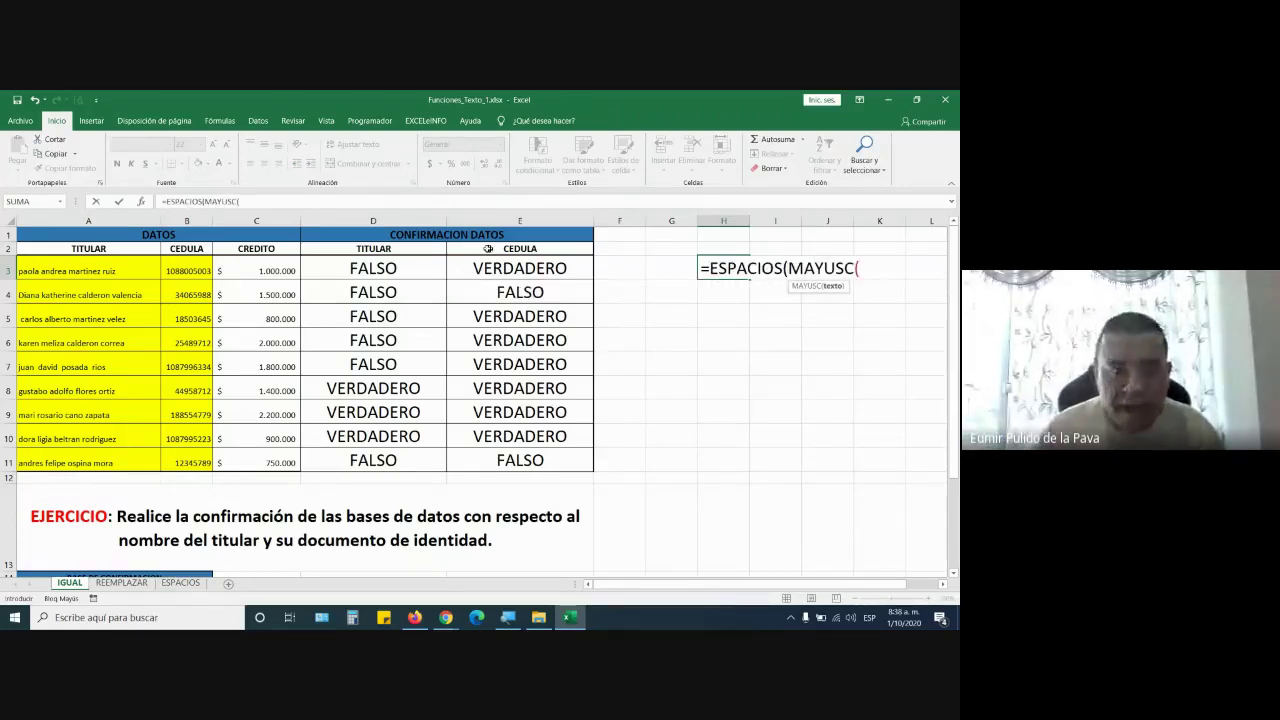
pyautogui.click(101, 266)
pyautogui.write('))')
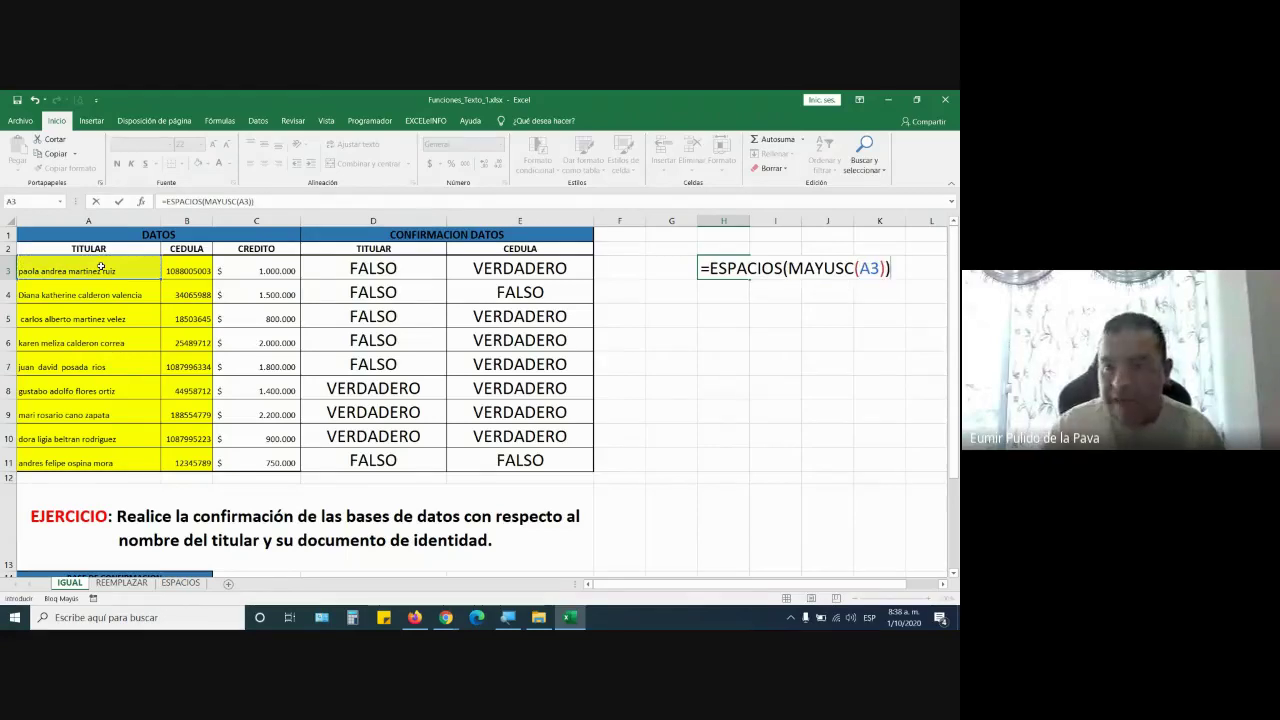
pyautogui.press('Return')
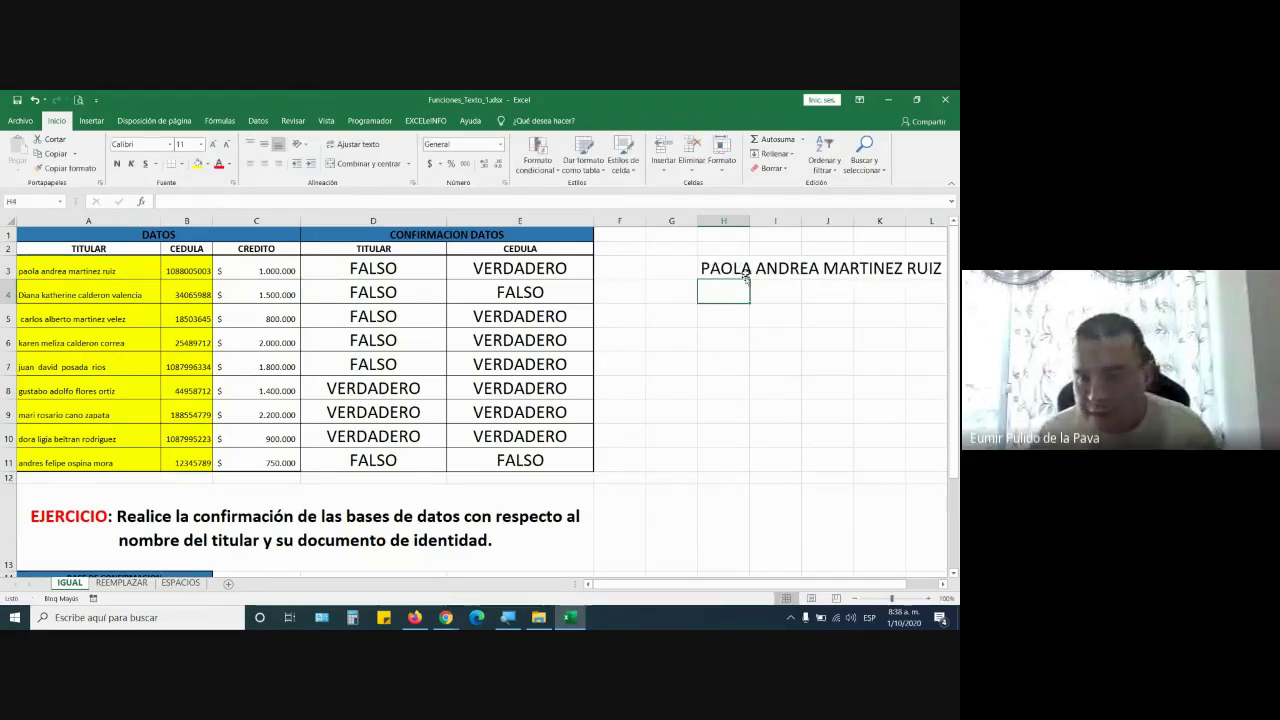
# Fill the formula down to H11, copy it, and paste as values into A3:A11
pyautogui.click(746, 277)
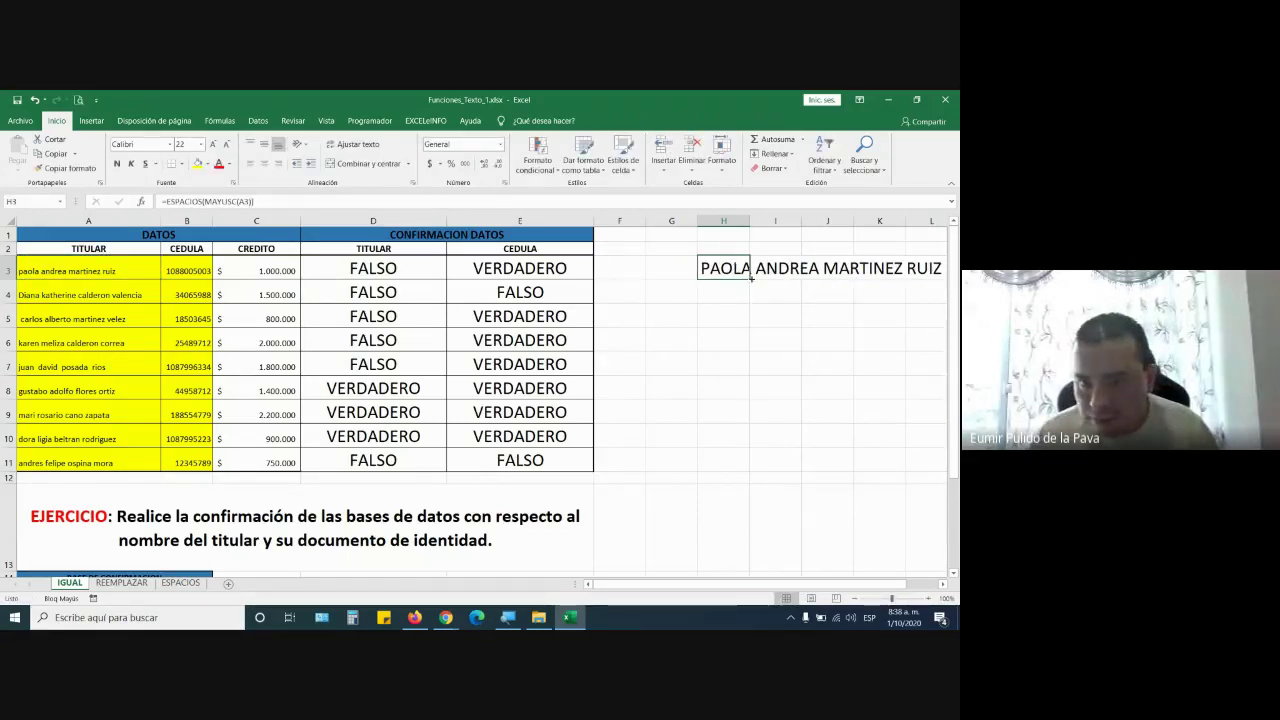
pyautogui.moveTo(751, 278); pyautogui.dragTo(737, 468)
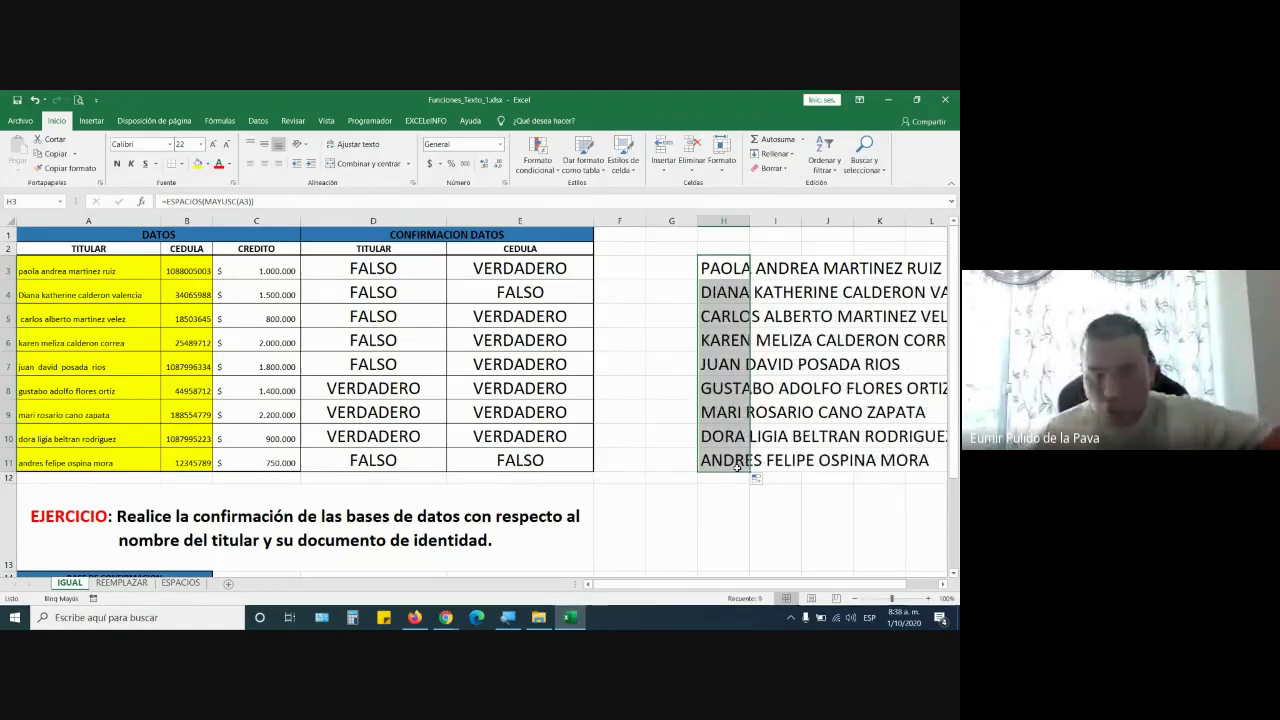
pyautogui.hotkey('ctrl', 'c')
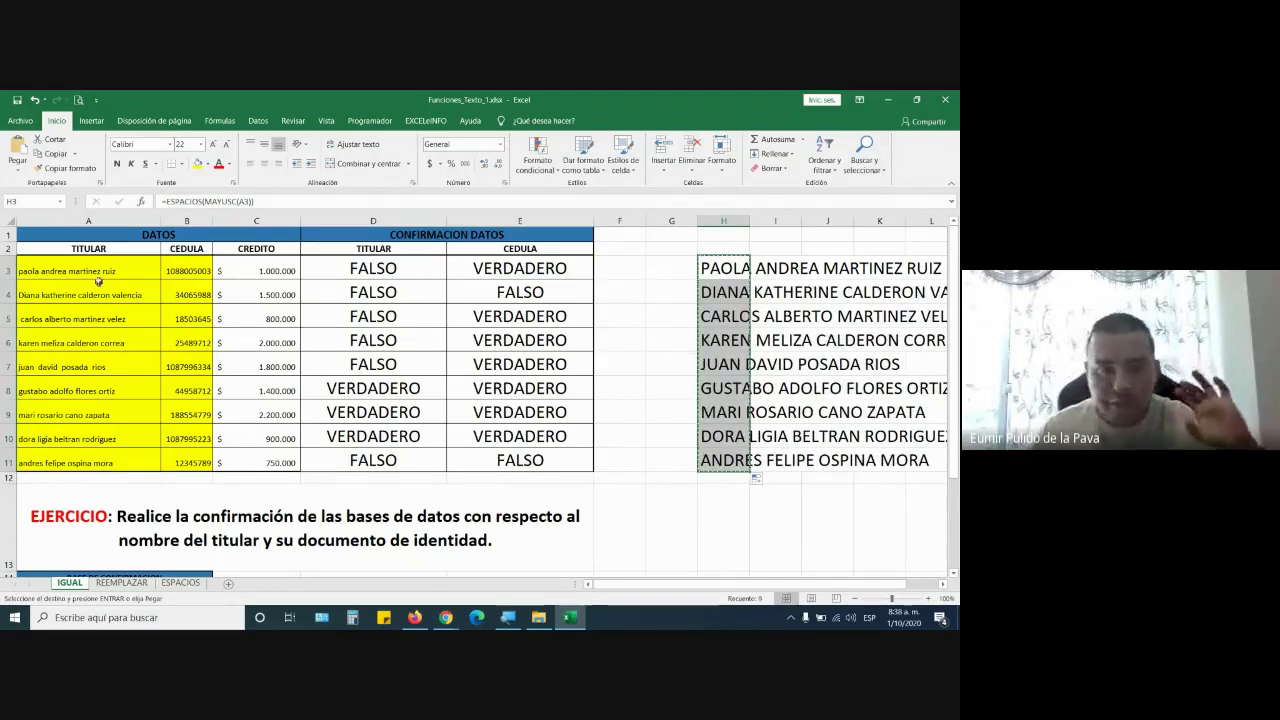
pyautogui.click(104, 268)
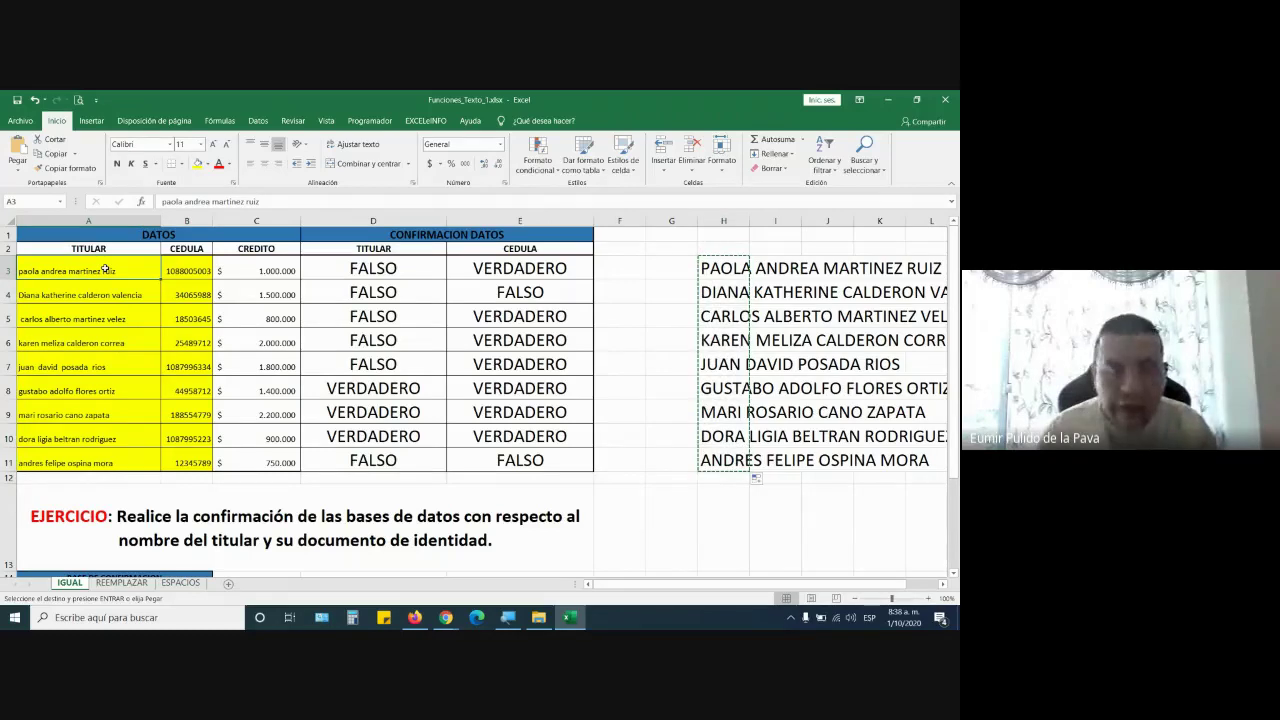
pyautogui.press('alt')
pyautogui.click(18, 170)
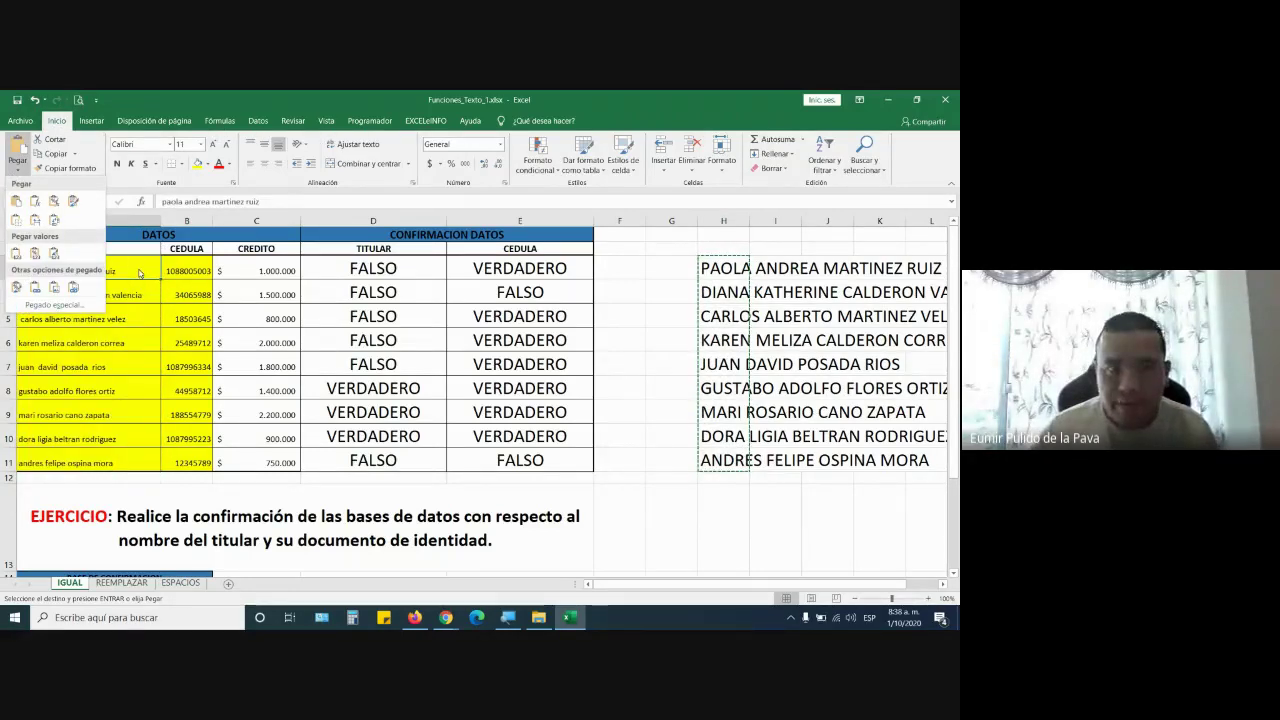
pyautogui.click(16, 253)
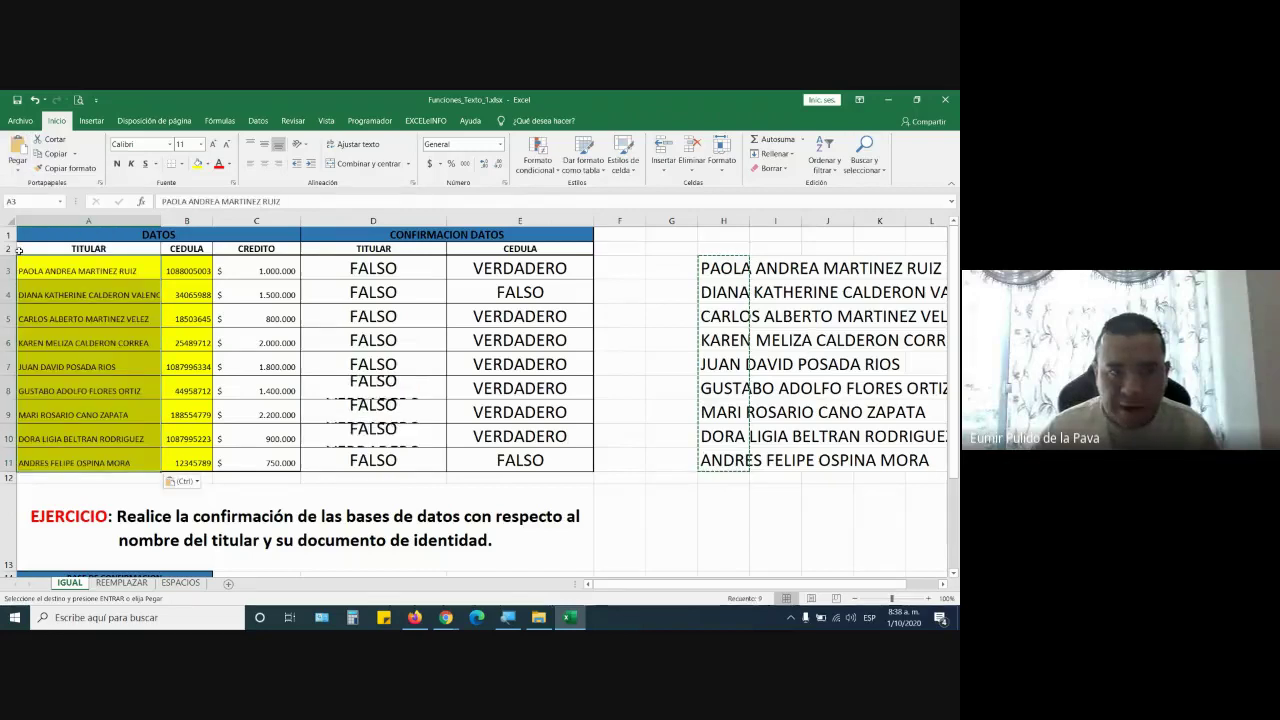
# Paste the uppercase names as values into A15:A23 as well
pyautogui.scroll(-4, 200, 430)
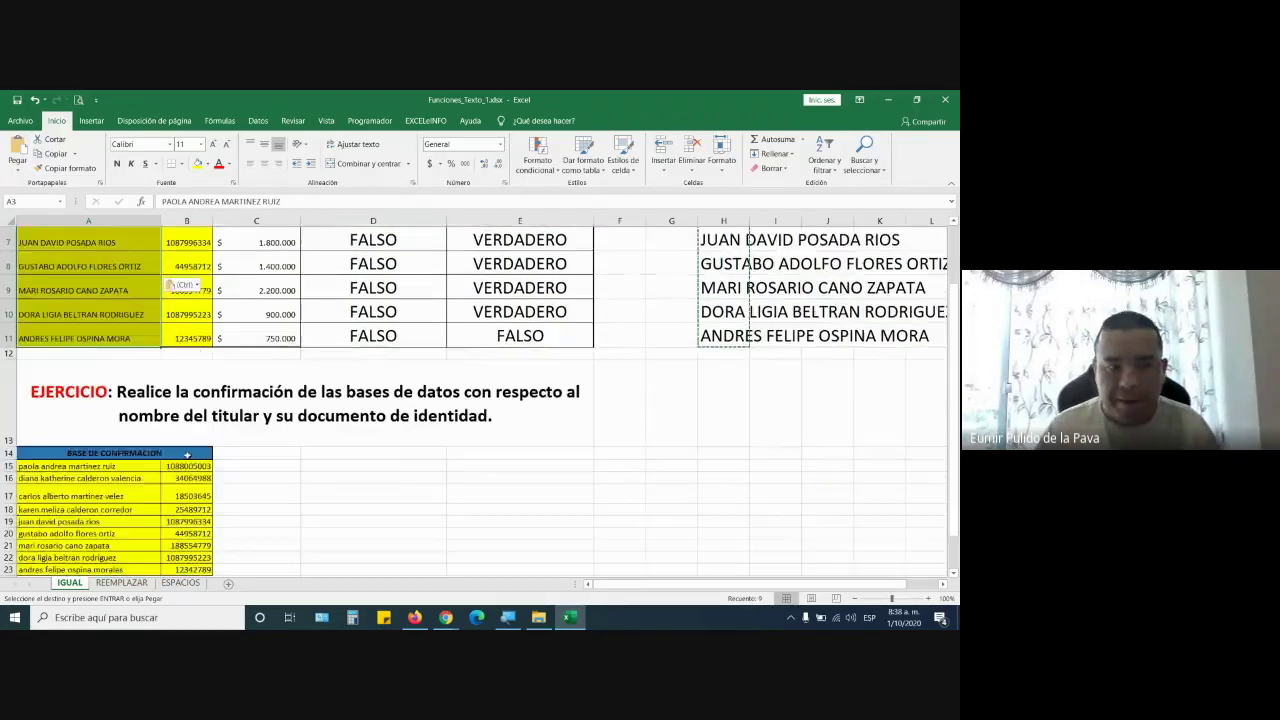
pyautogui.click(128, 334)
pyautogui.click(18, 172)
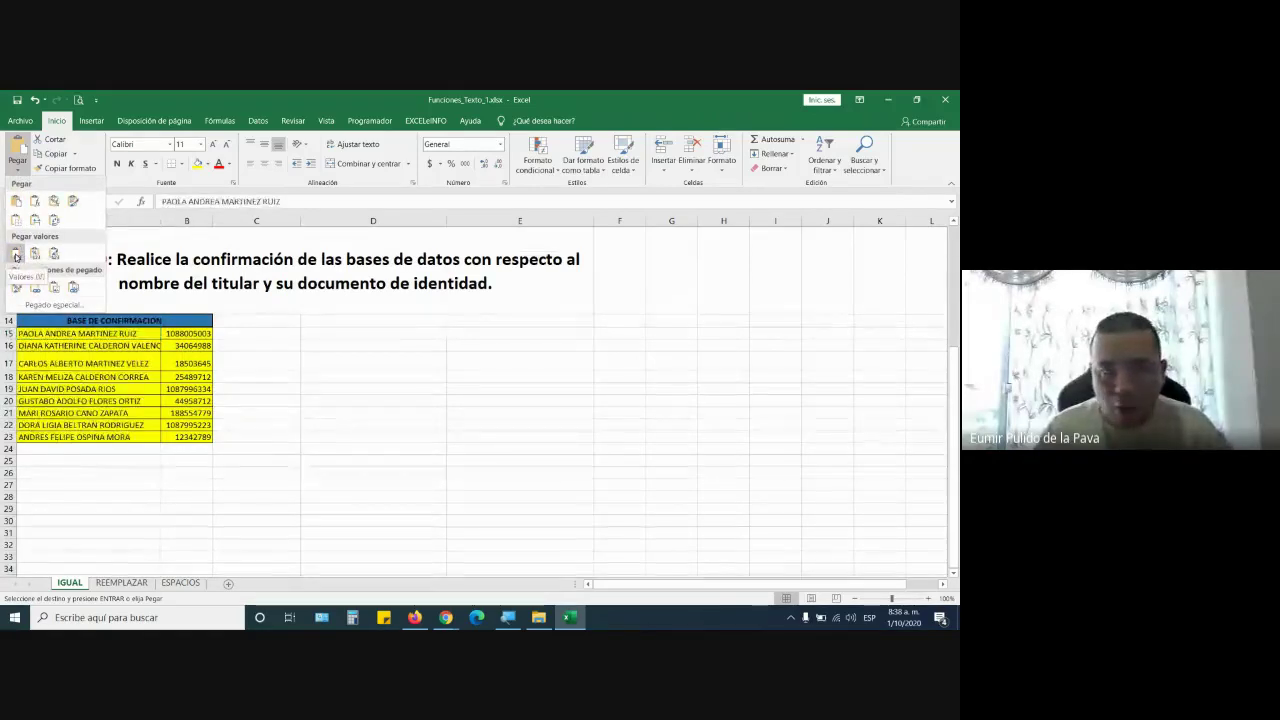
pyautogui.click(16, 253)
pyautogui.scroll(4, 465, 503)
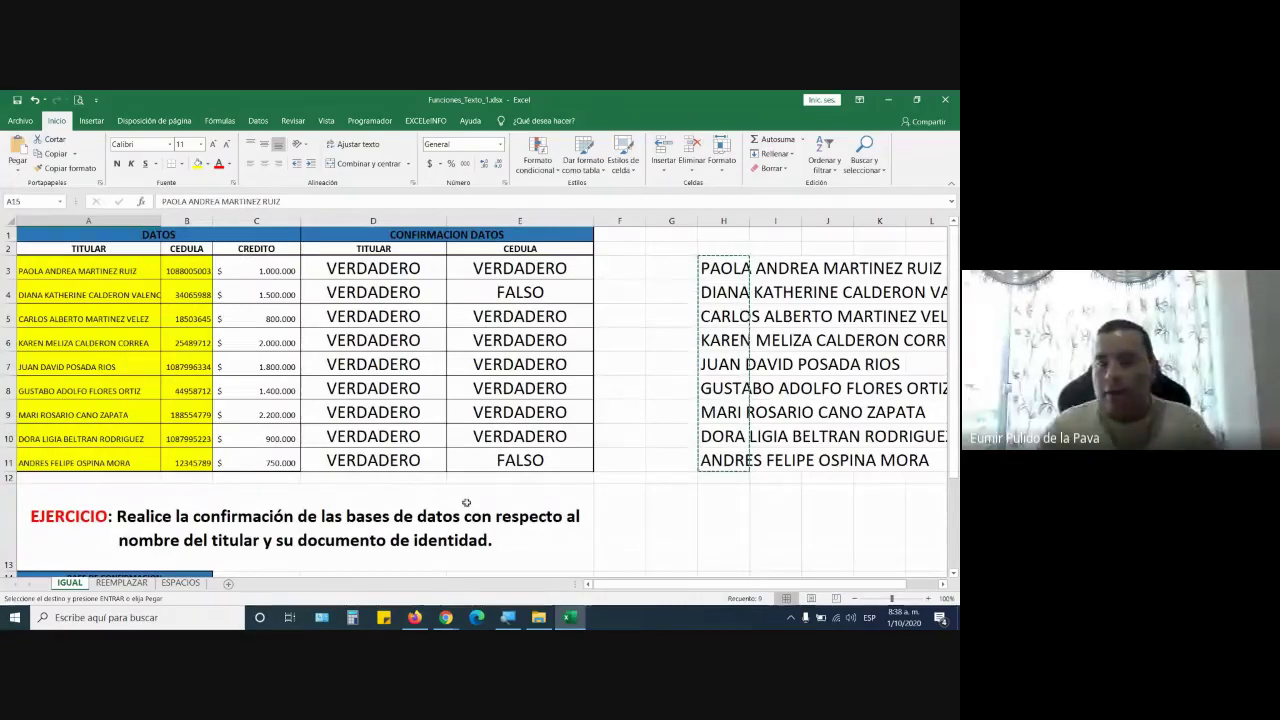
# Delete helper column H and autofit column A to the longest name
pyautogui.rightClick(718, 221)
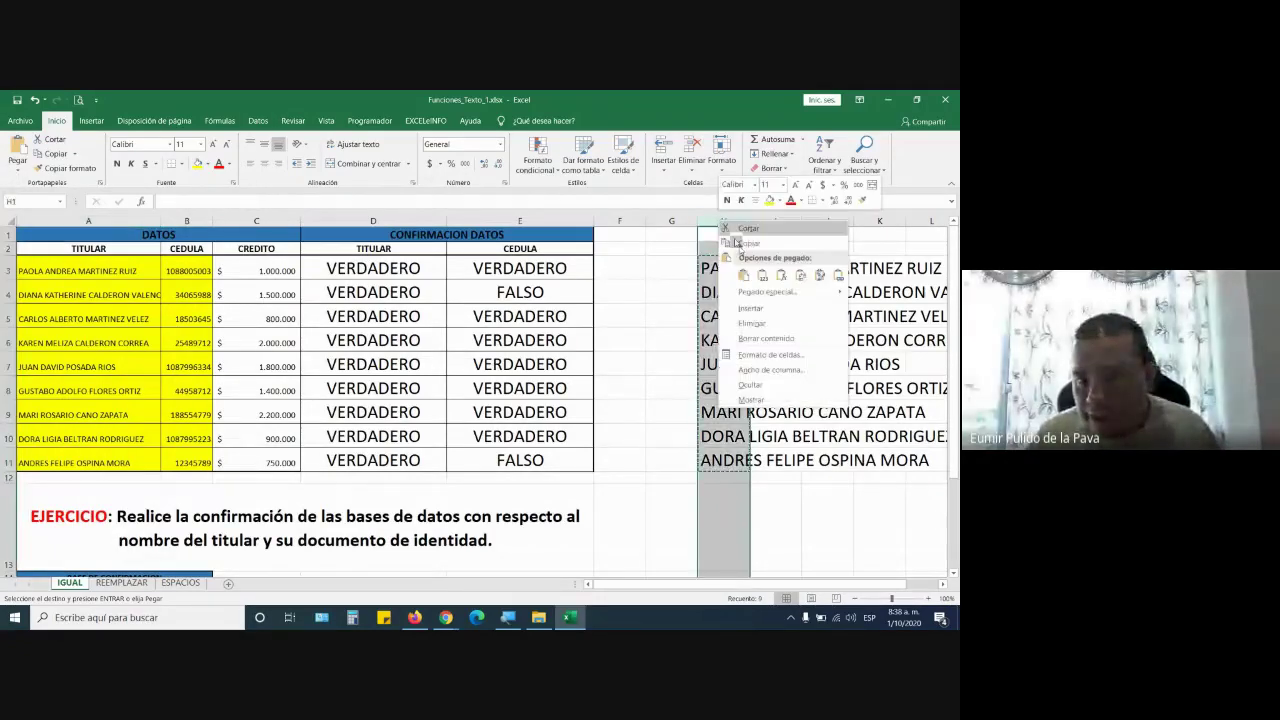
pyautogui.click(744, 326)
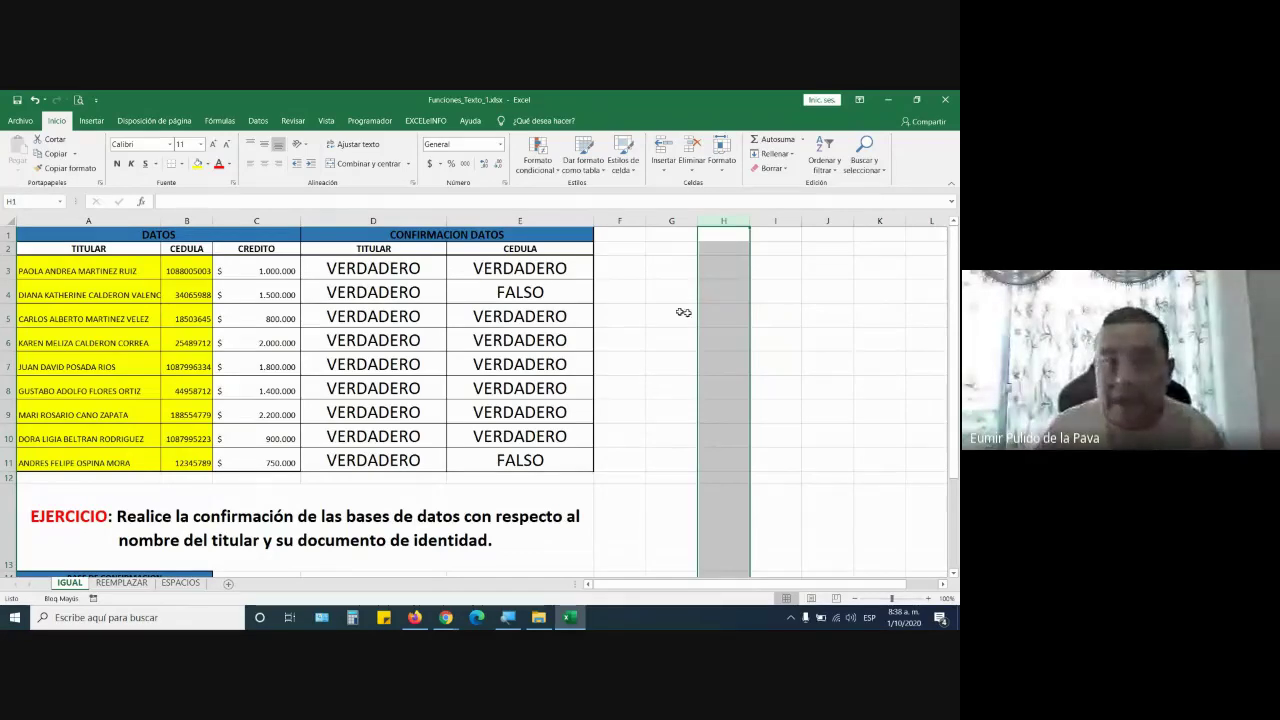
pyautogui.doubleClick(161, 218)
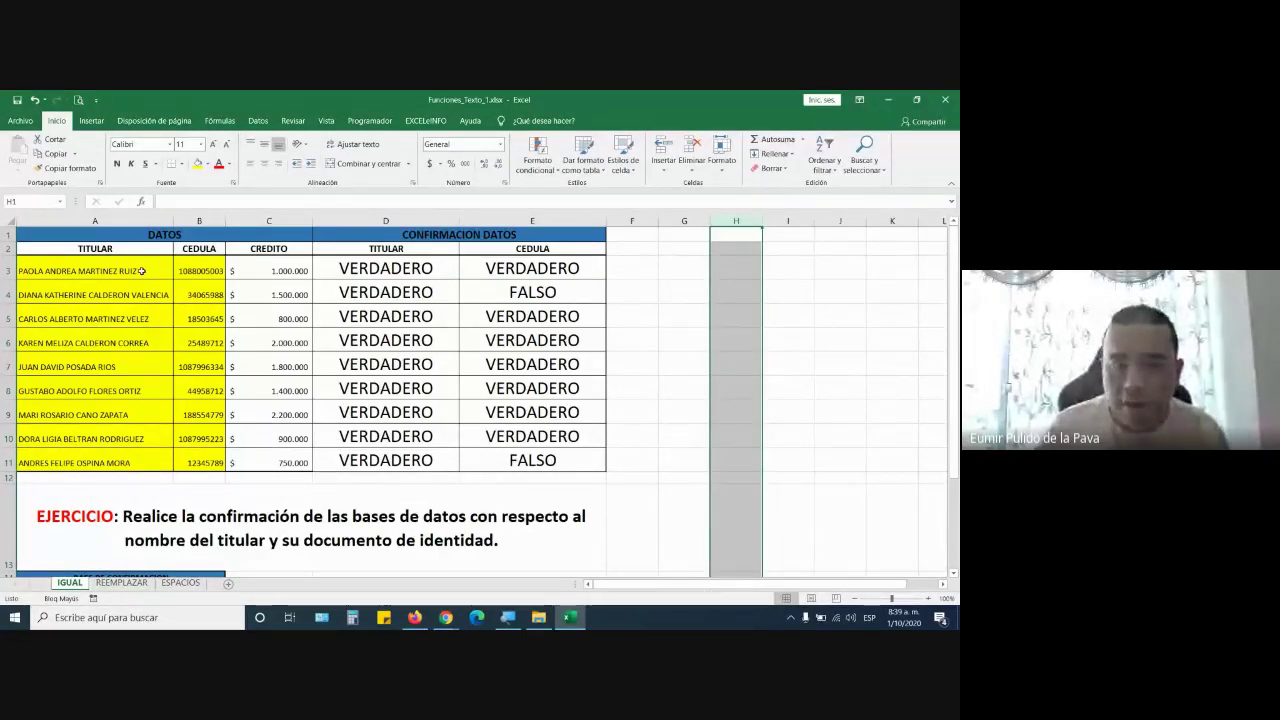
# Remove the yellow fill from the names and cédulas in A3:B12
pyautogui.moveTo(142, 271); pyautogui.dragTo(200, 478)
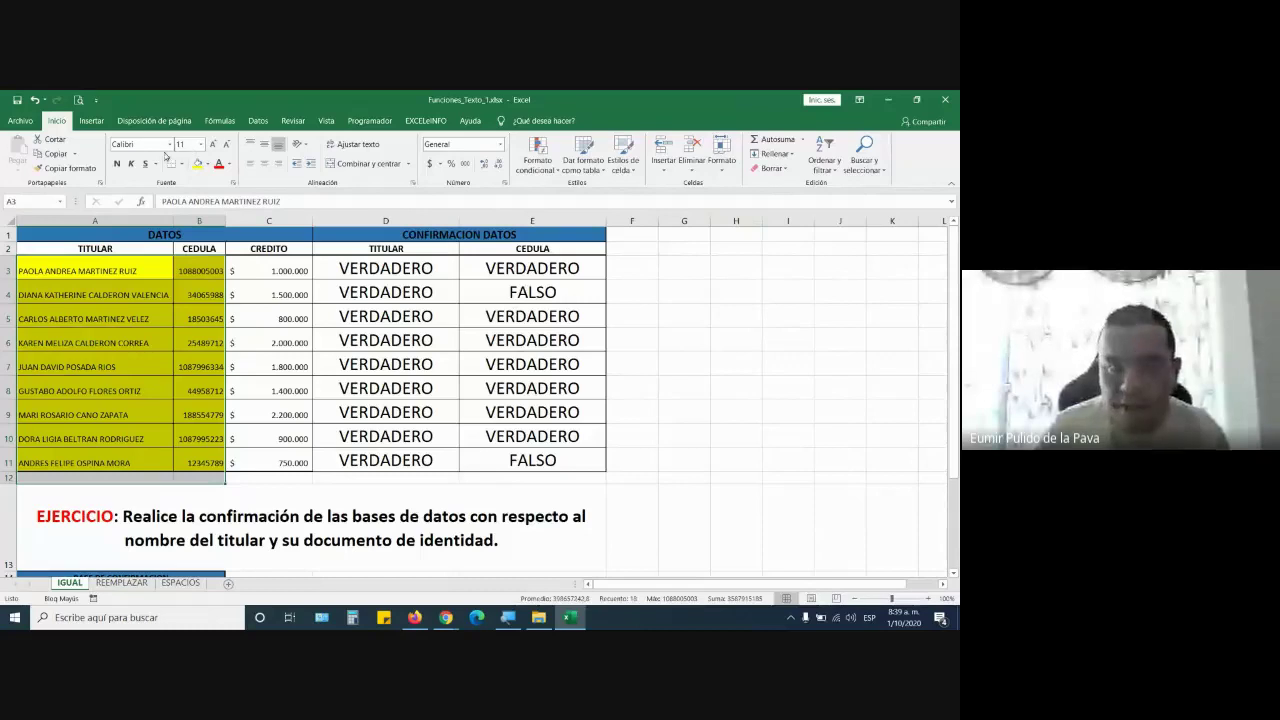
pyautogui.click(205, 164)
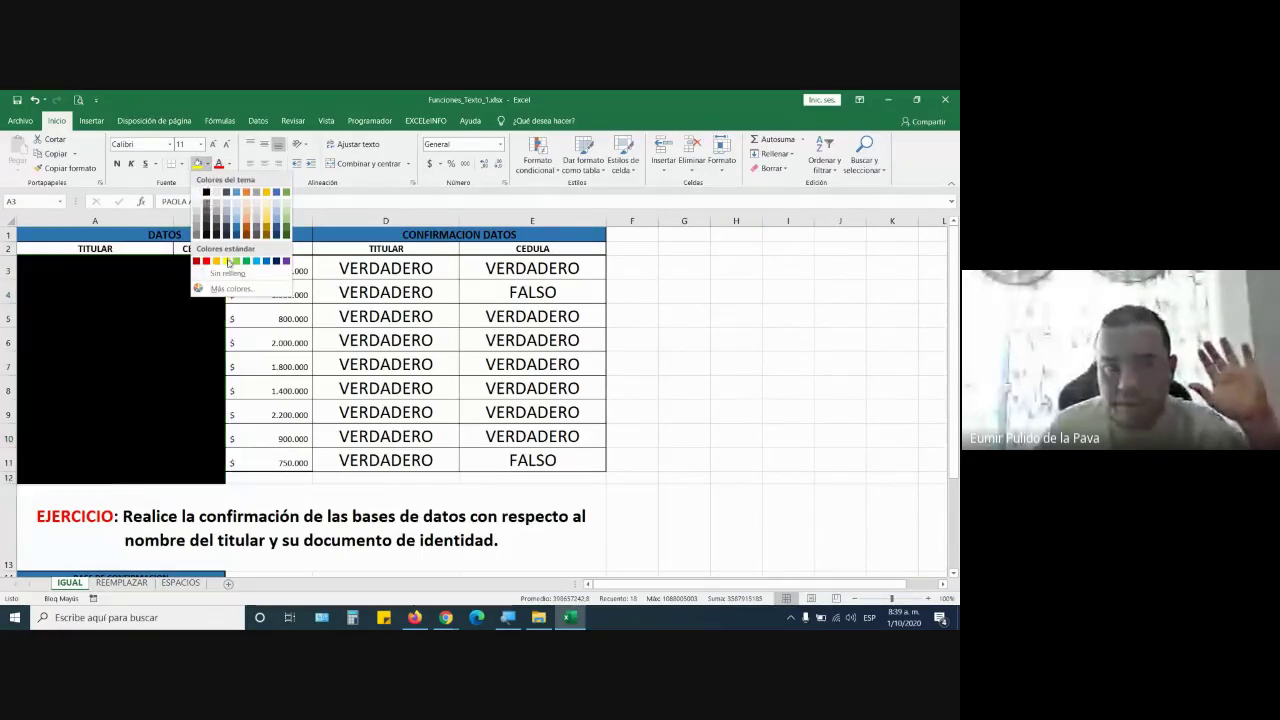
pyautogui.click(217, 366)
pyautogui.click(217, 366)
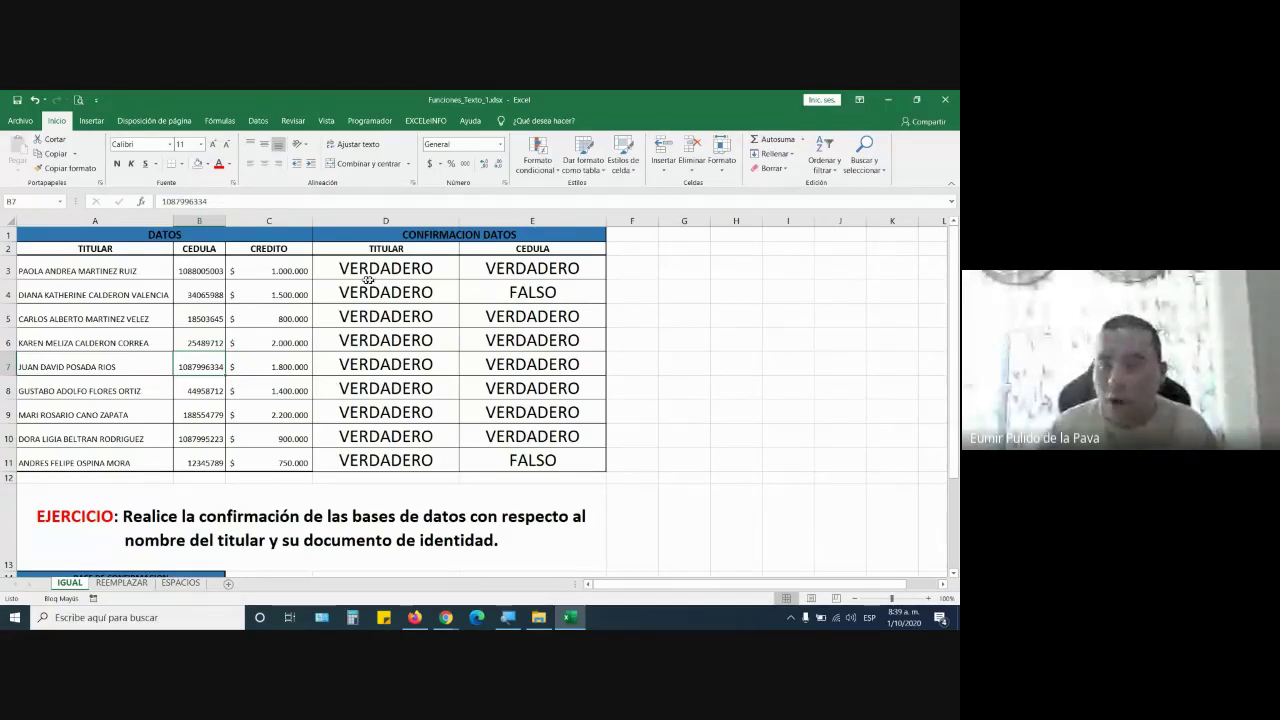
# Review the TITULAR checks in D3:D11, then go to the REEMPLAZAR sheet
pyautogui.moveTo(368, 280); pyautogui.dragTo(390, 474)
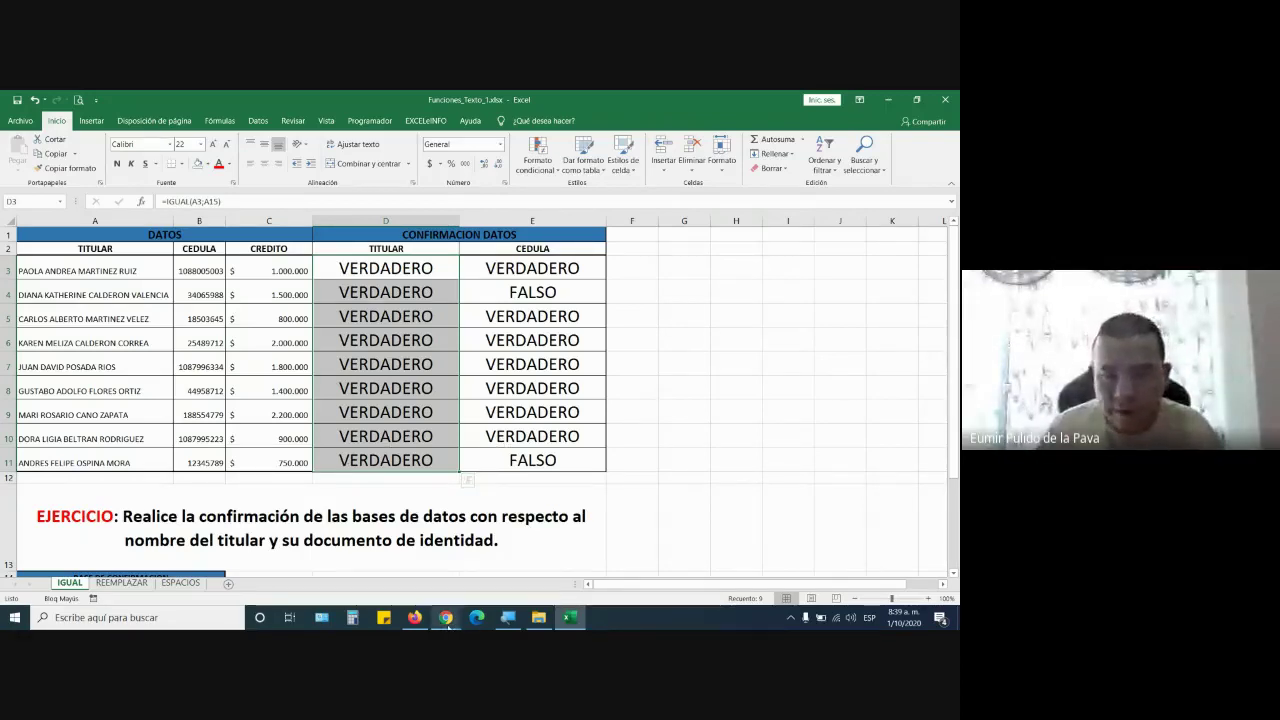
pyautogui.click(118, 583)
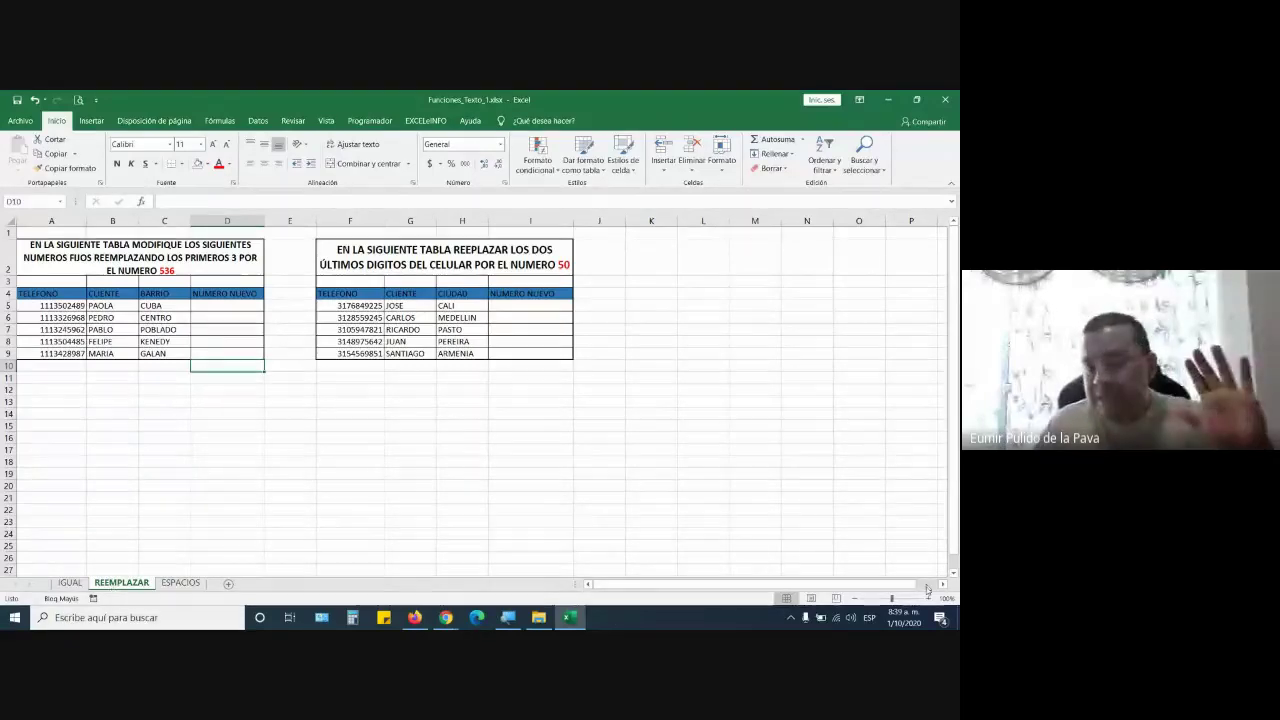
# Zoom in on the REEMPLAZAR sheet and select the instructions title in A2
pyautogui.click(928, 598)
pyautogui.click(928, 598)
pyautogui.click(928, 598)
pyautogui.click(928, 598)
pyautogui.click(928, 598)
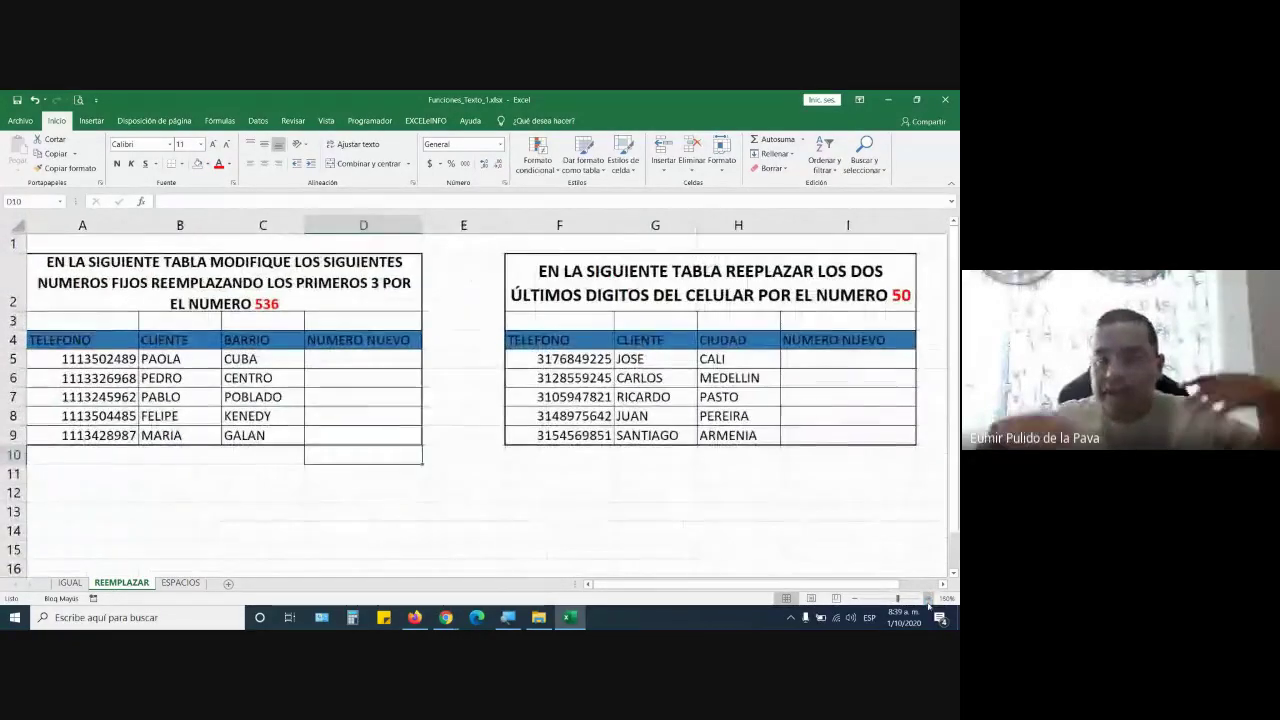
pyautogui.click(928, 598)
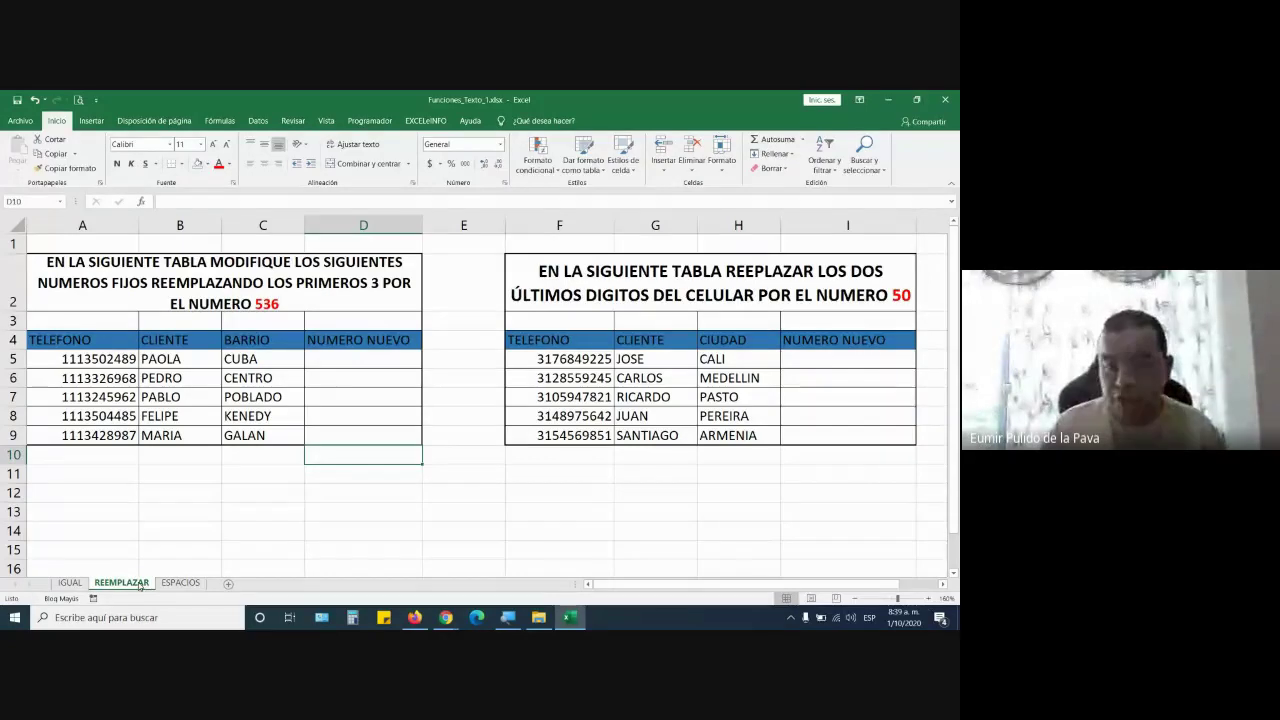
pyautogui.click(200, 290)
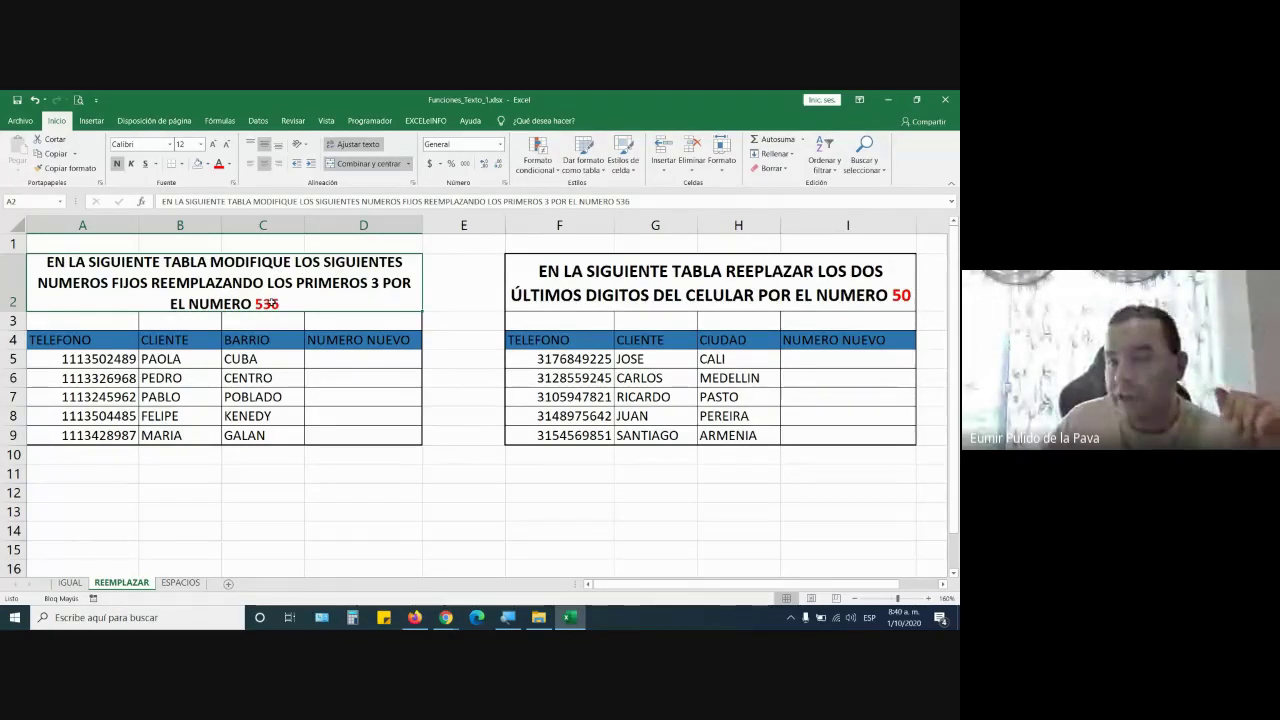
# Mark the first three digits of the phone numbers in A5 and A6
pyautogui.doubleClick(63, 358)
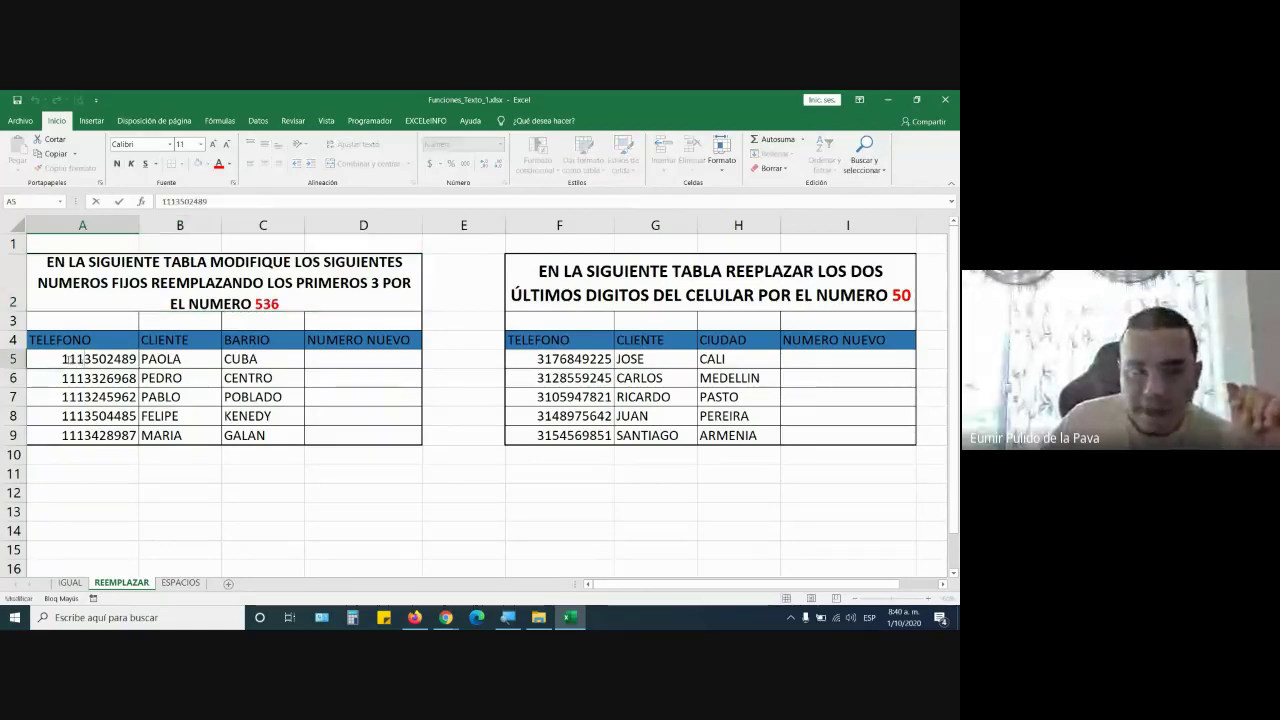
pyautogui.moveTo(63, 358); pyautogui.dragTo(84, 358)
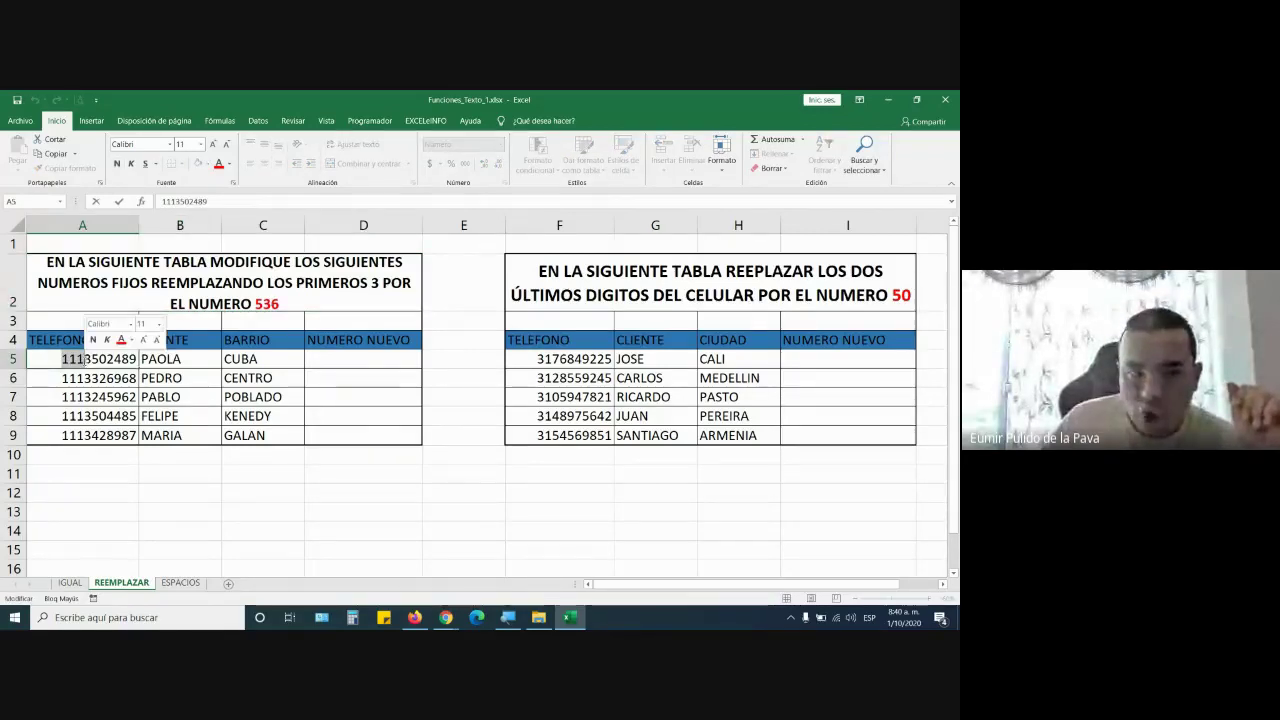
pyautogui.click(50, 377)
pyautogui.doubleClick(45, 378)
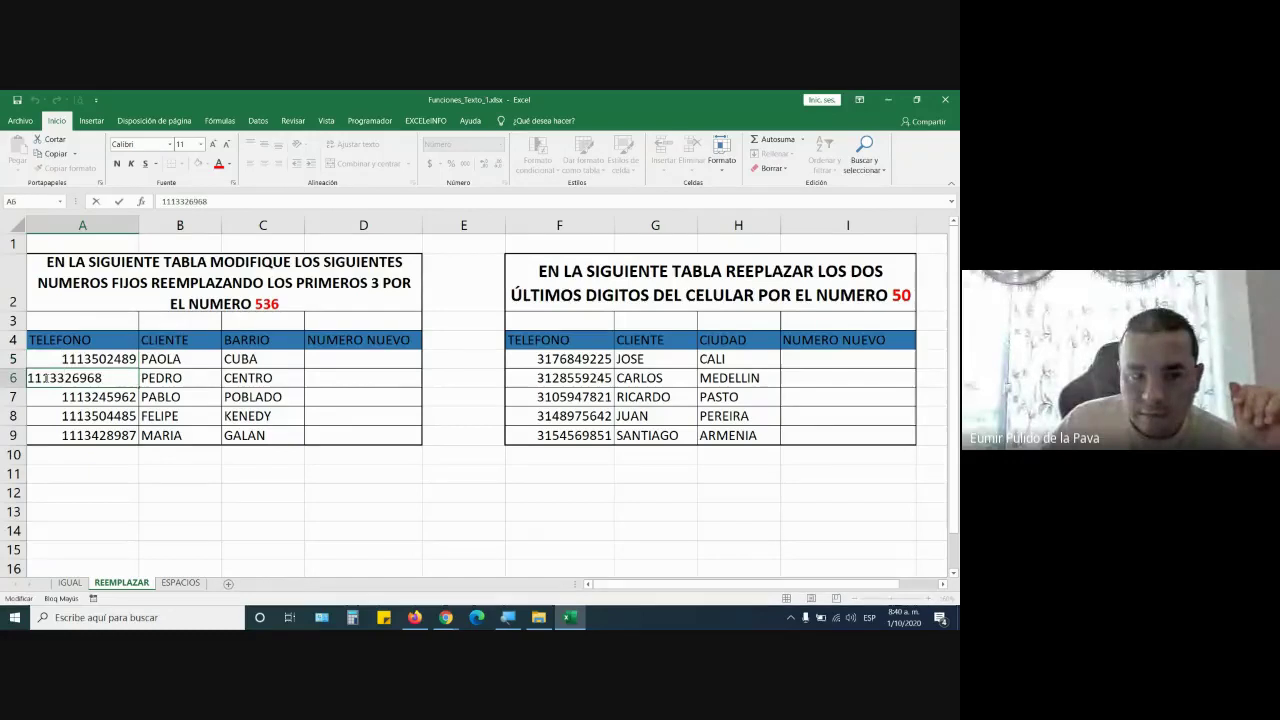
pyautogui.moveTo(46, 377); pyautogui.dragTo(27, 377)
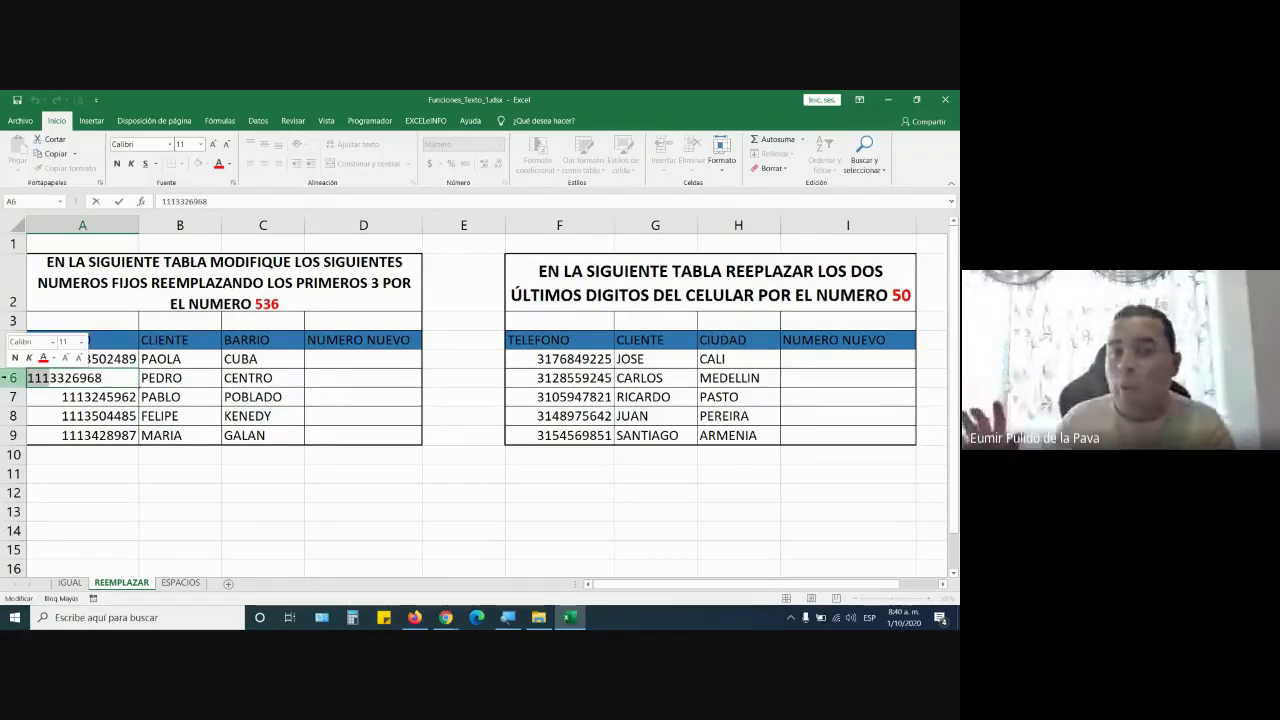
pyautogui.press('Return')
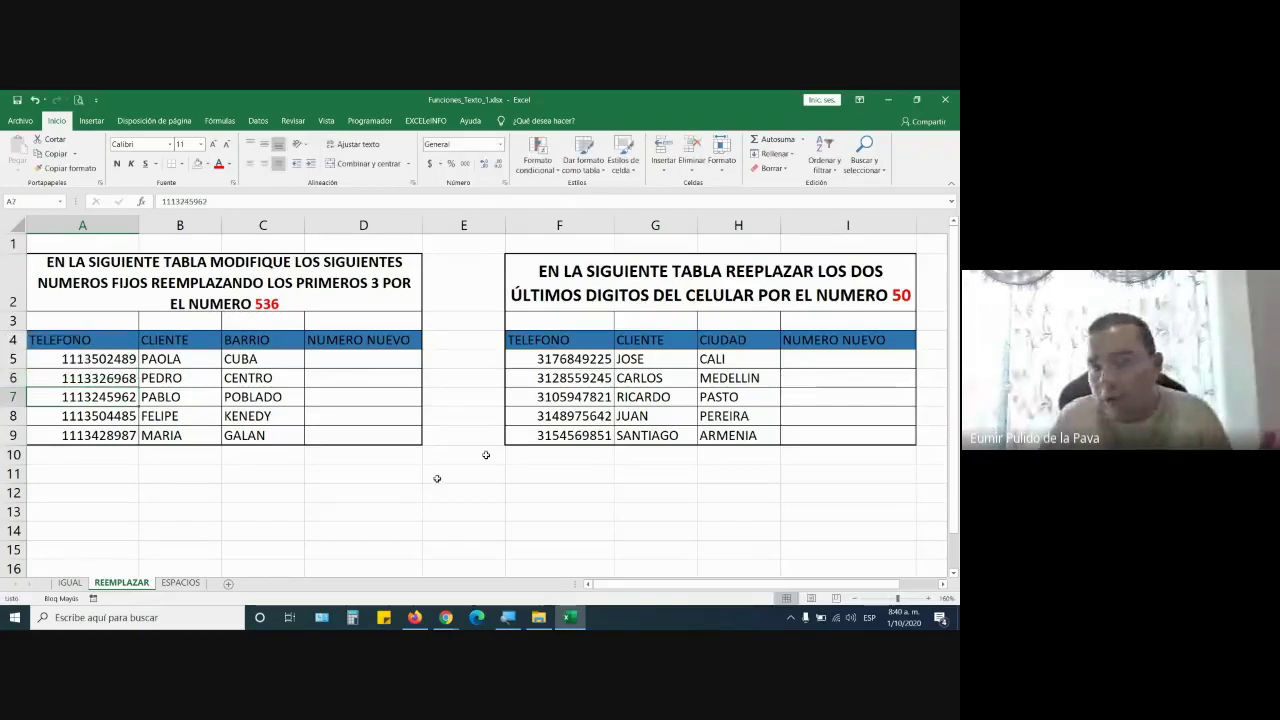
# Raise D5's font size to 20 and widen column D
pyautogui.click(346, 363)
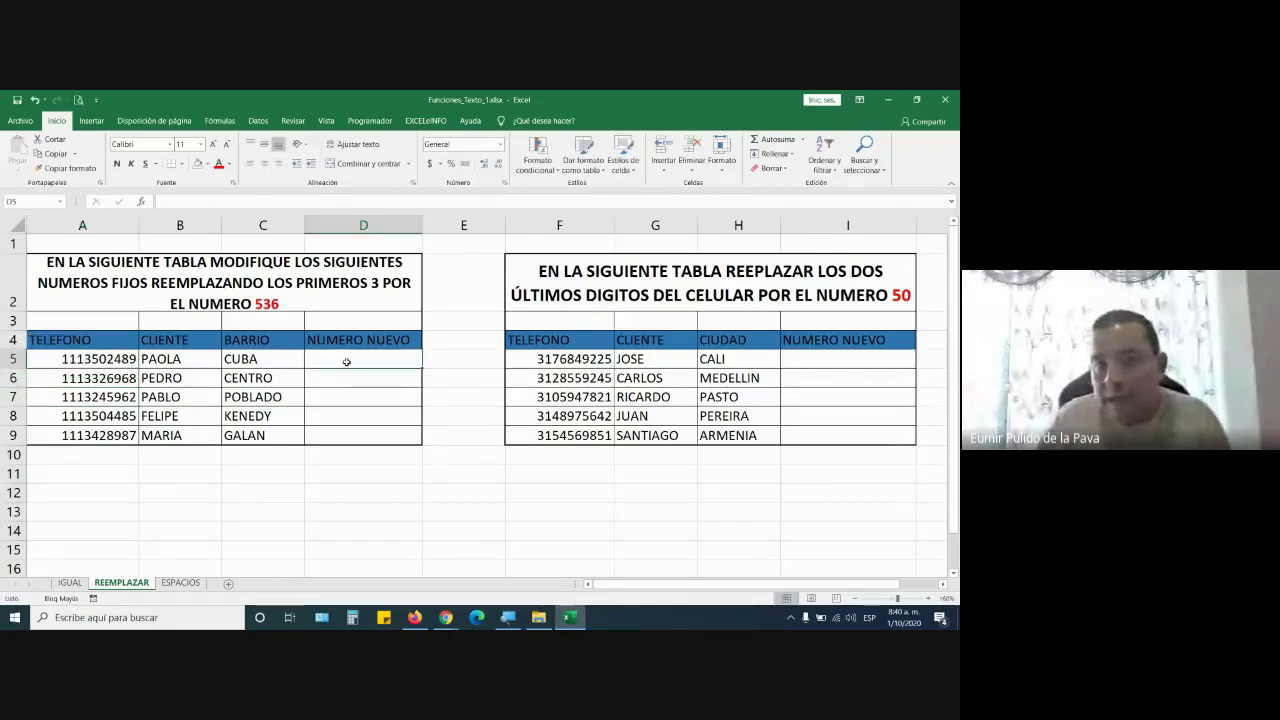
pyautogui.click(213, 145)
pyautogui.click(213, 145)
pyautogui.click(213, 145)
pyautogui.click(213, 145)
pyautogui.click(213, 145)
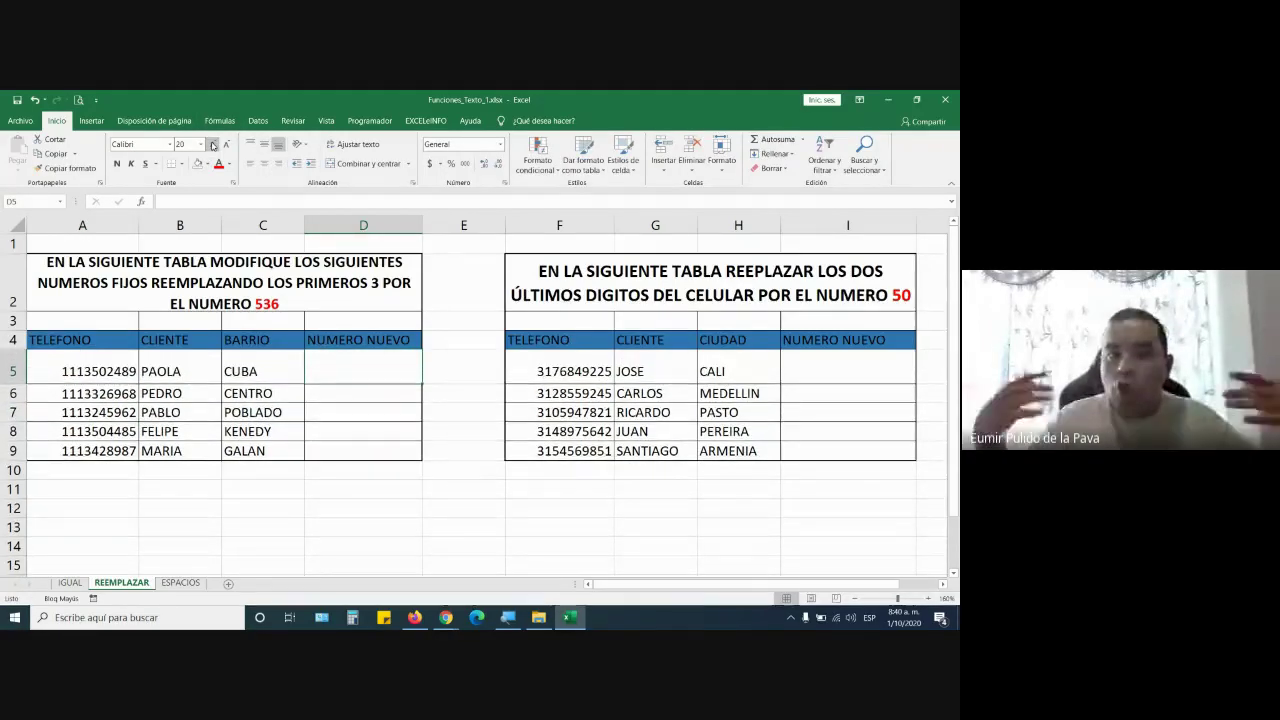
pyautogui.moveTo(420, 226); pyautogui.dragTo(574, 225)
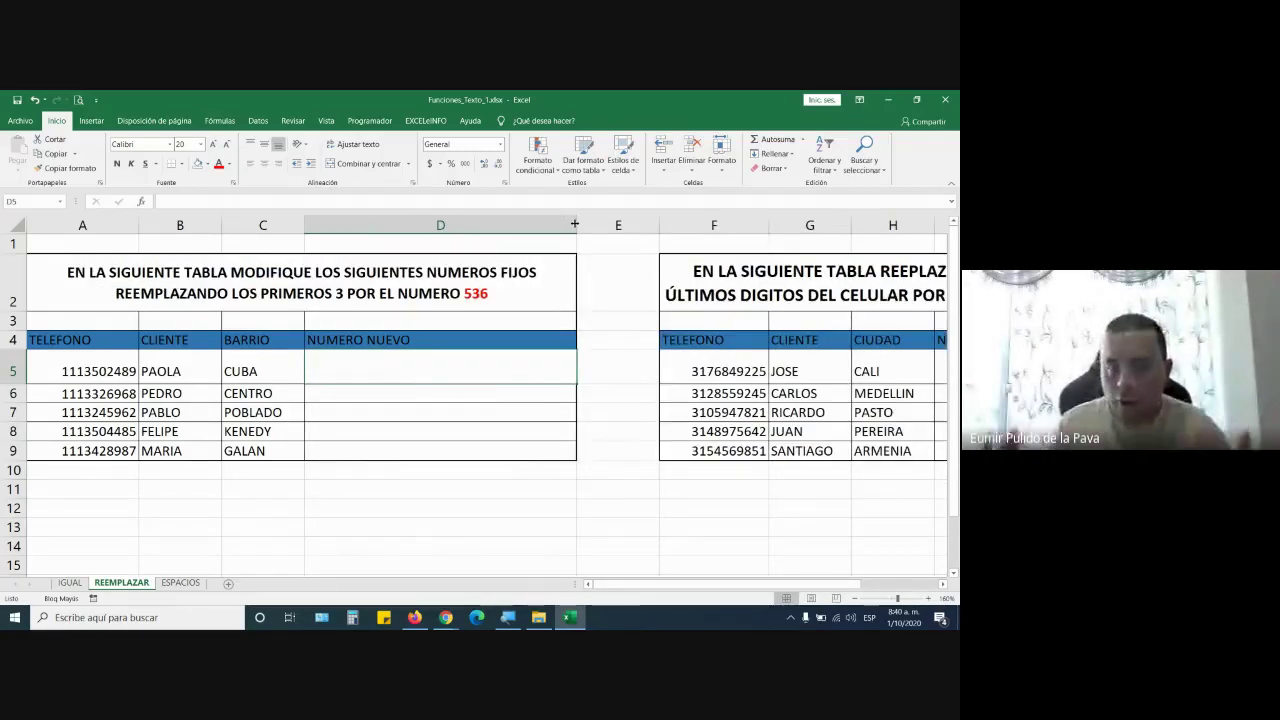
# Start =REEMPLAZAR( in D5 and turn on Windows Magnifier at 200%
pyautogui.write('=')
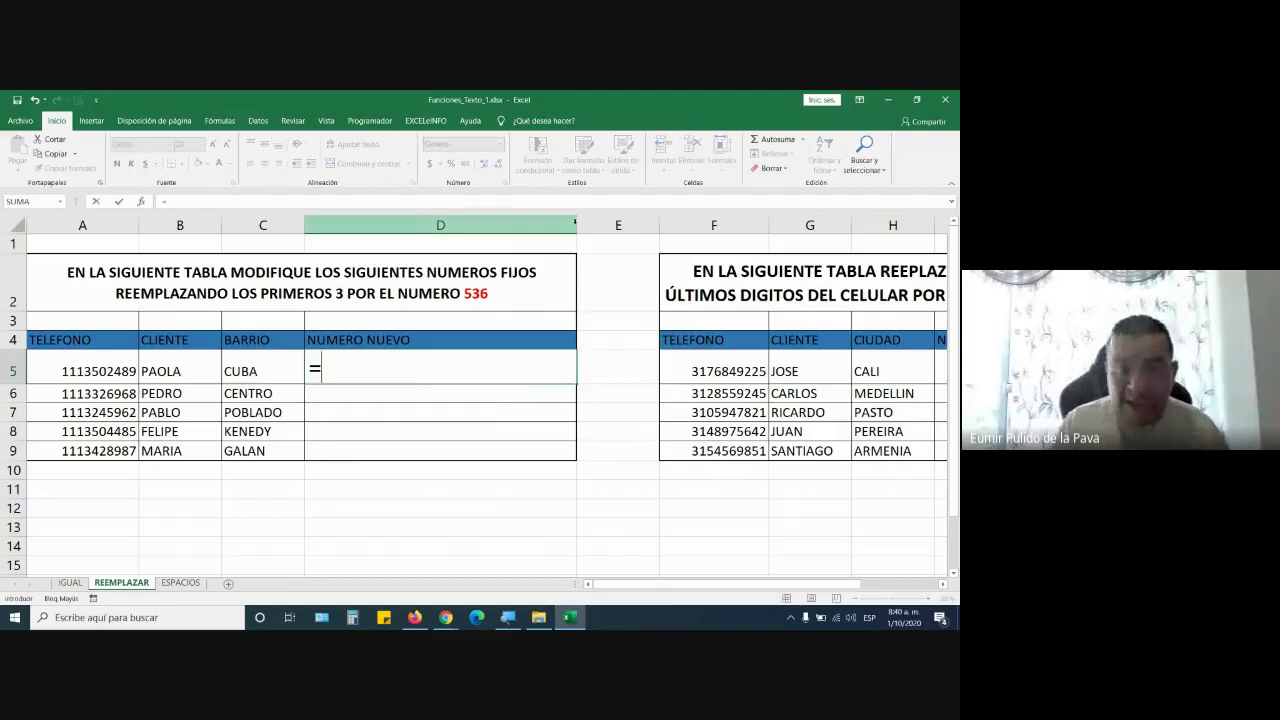
pyautogui.write('RE')
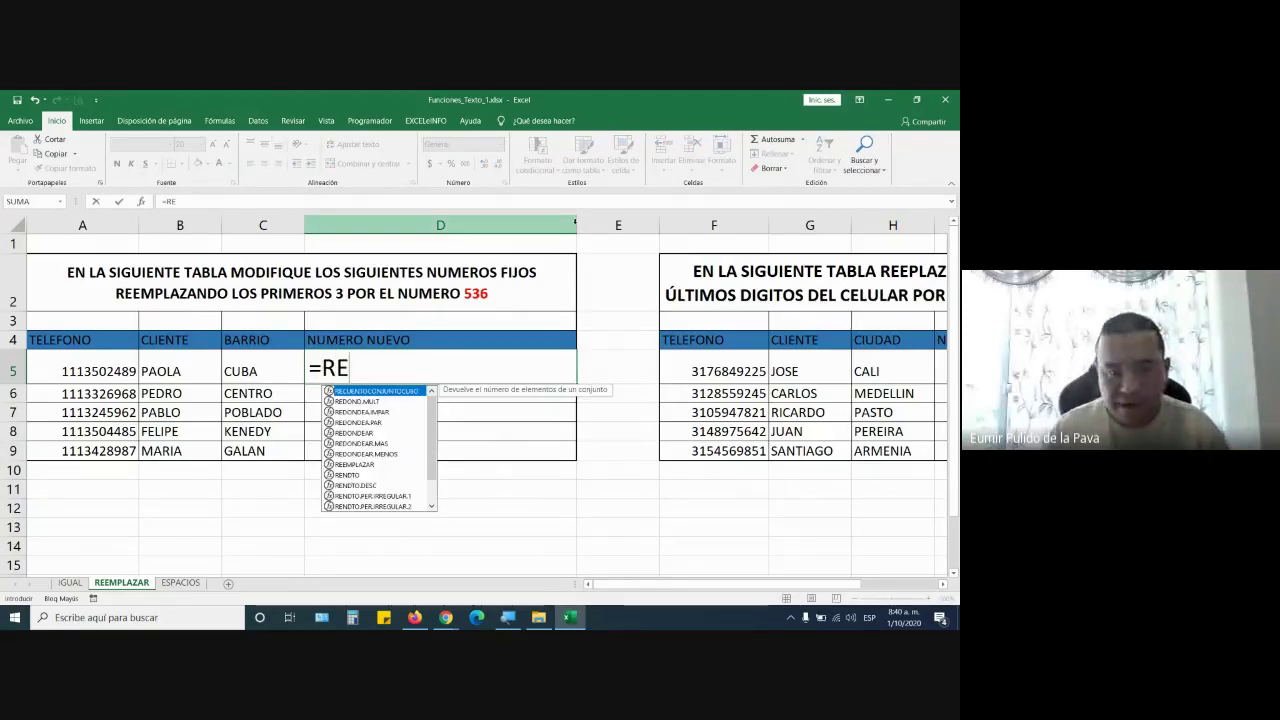
pyautogui.write('E')
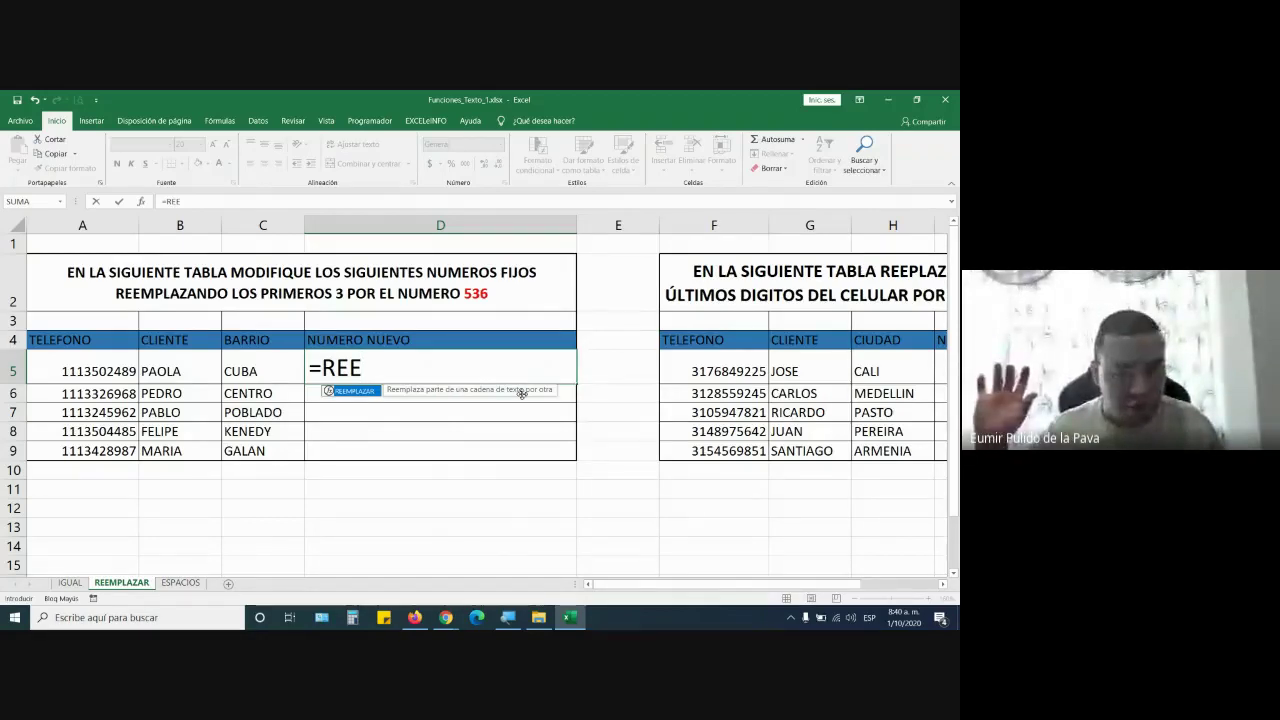
pyautogui.press('Tab')
pyautogui.press('super+plus')
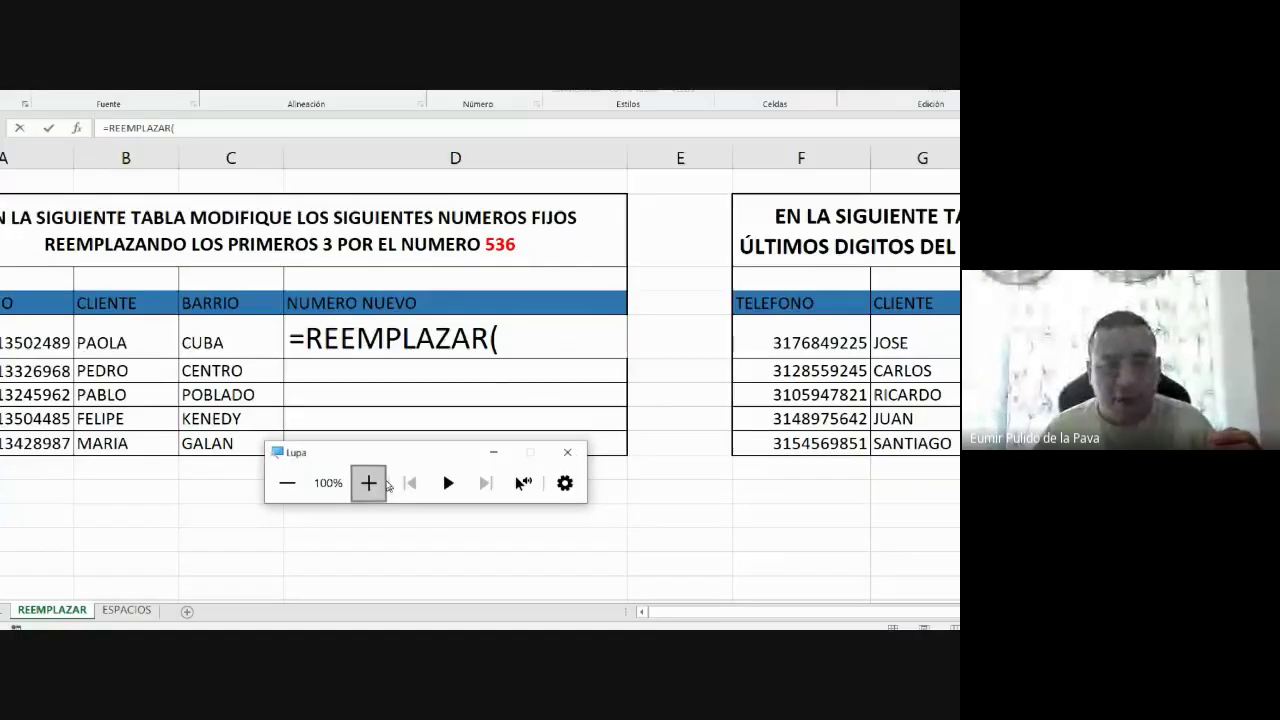
pyautogui.click(372, 482)
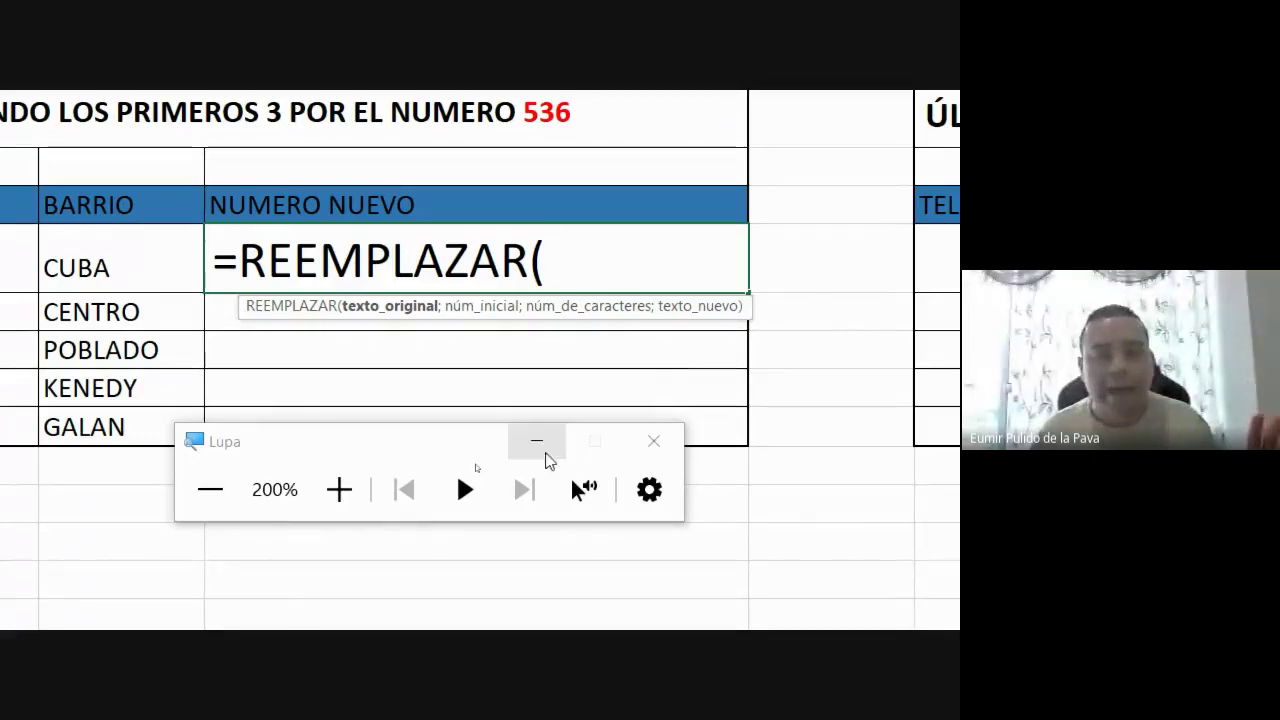
# Hide the magnifier, extend D5 to =REEMPLAZAR(A5; and bring Google Meet forward
pyautogui.click(540, 443)
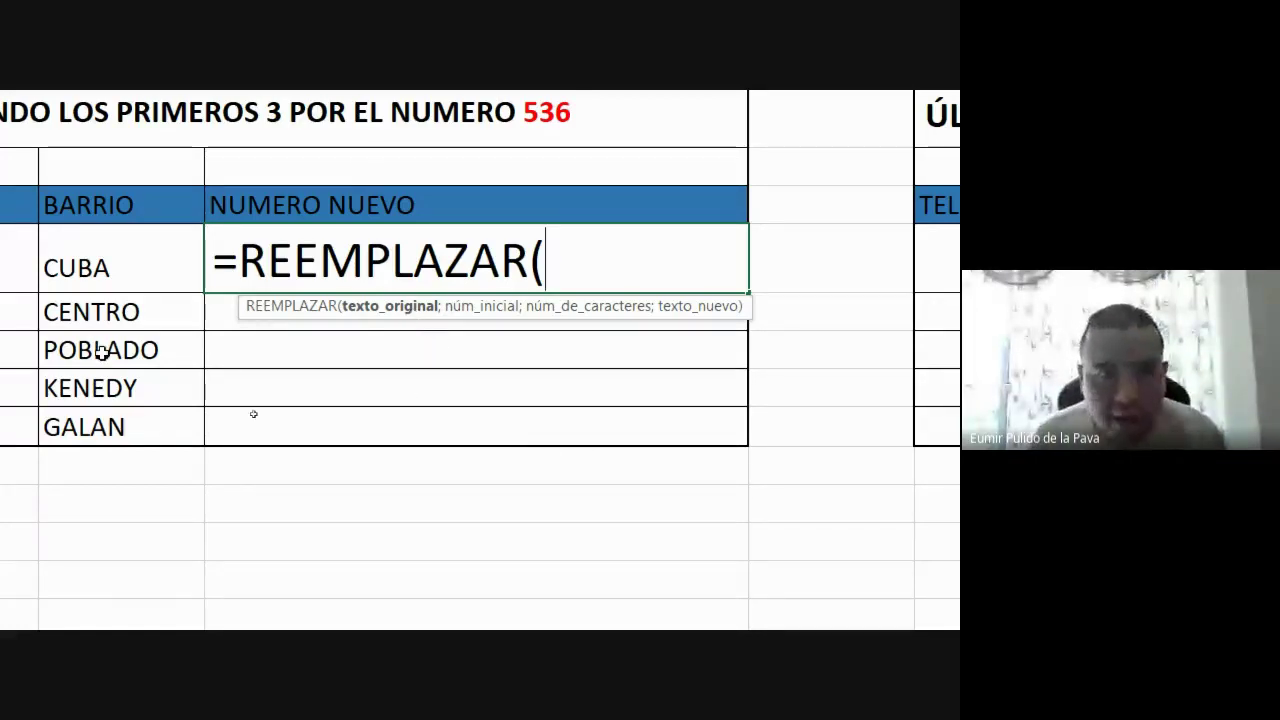
pyautogui.click(133, 259)
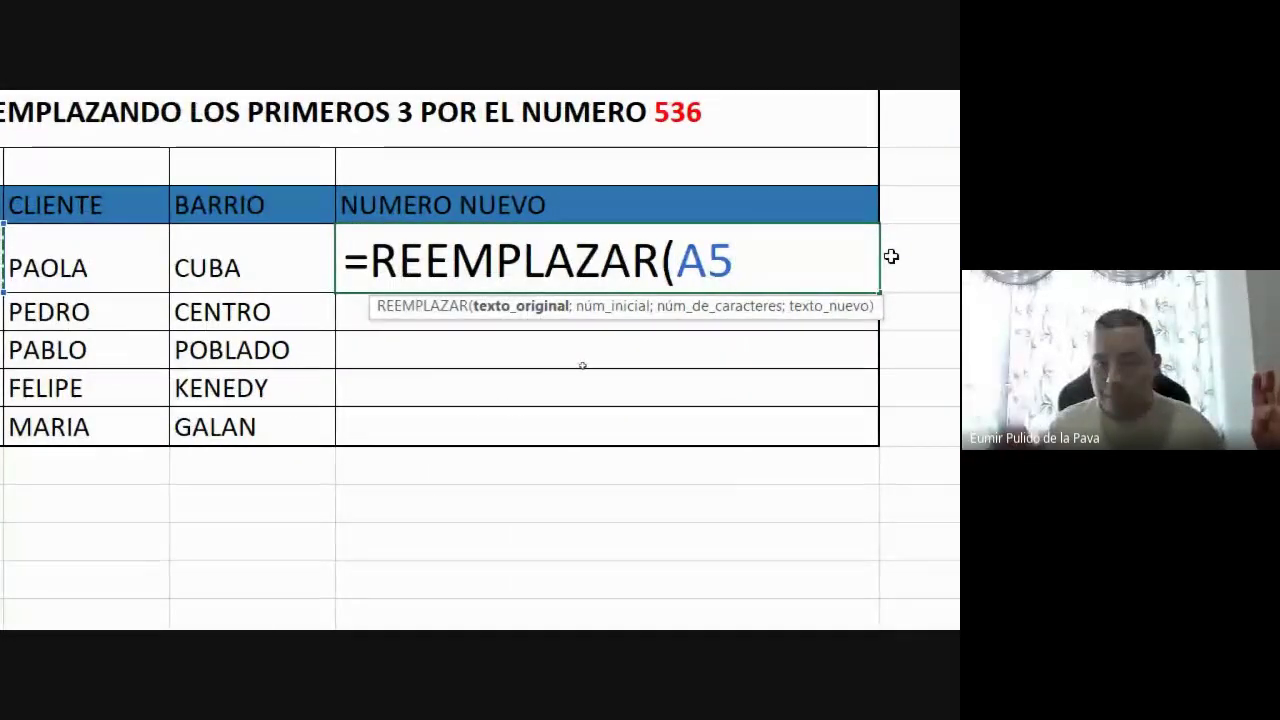
pyautogui.write(';')
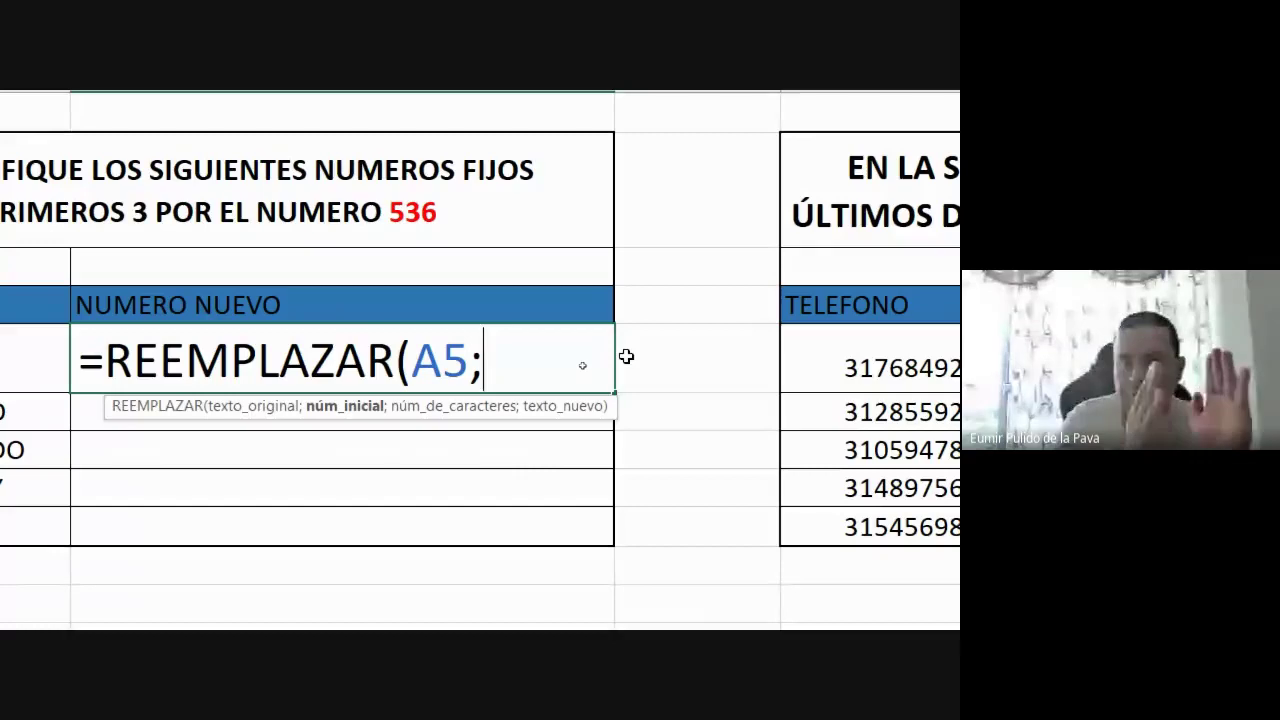
pyautogui.hscroll(-5, 37, 297)
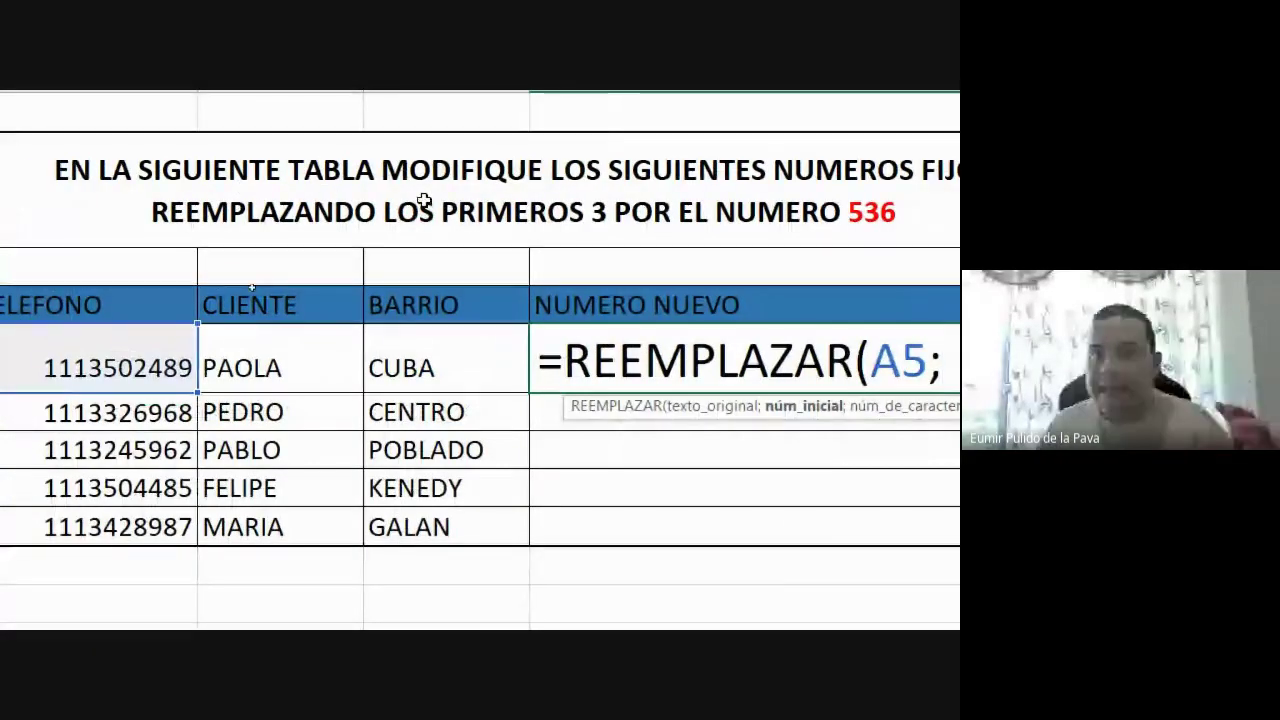
pyautogui.hscroll(3, 617, 180)
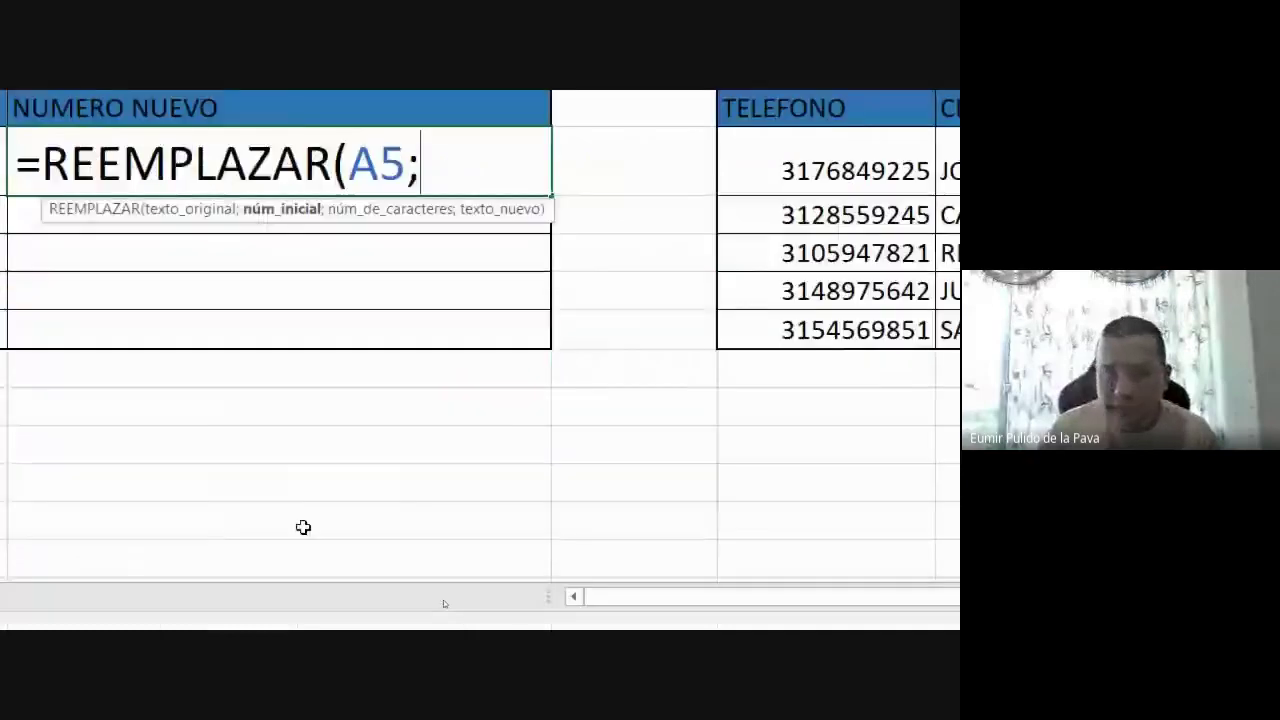
pyautogui.click(268, 626)
# Admit the waiting participant in Google Meet and return to Excel
pyautogui.click(240, 545)
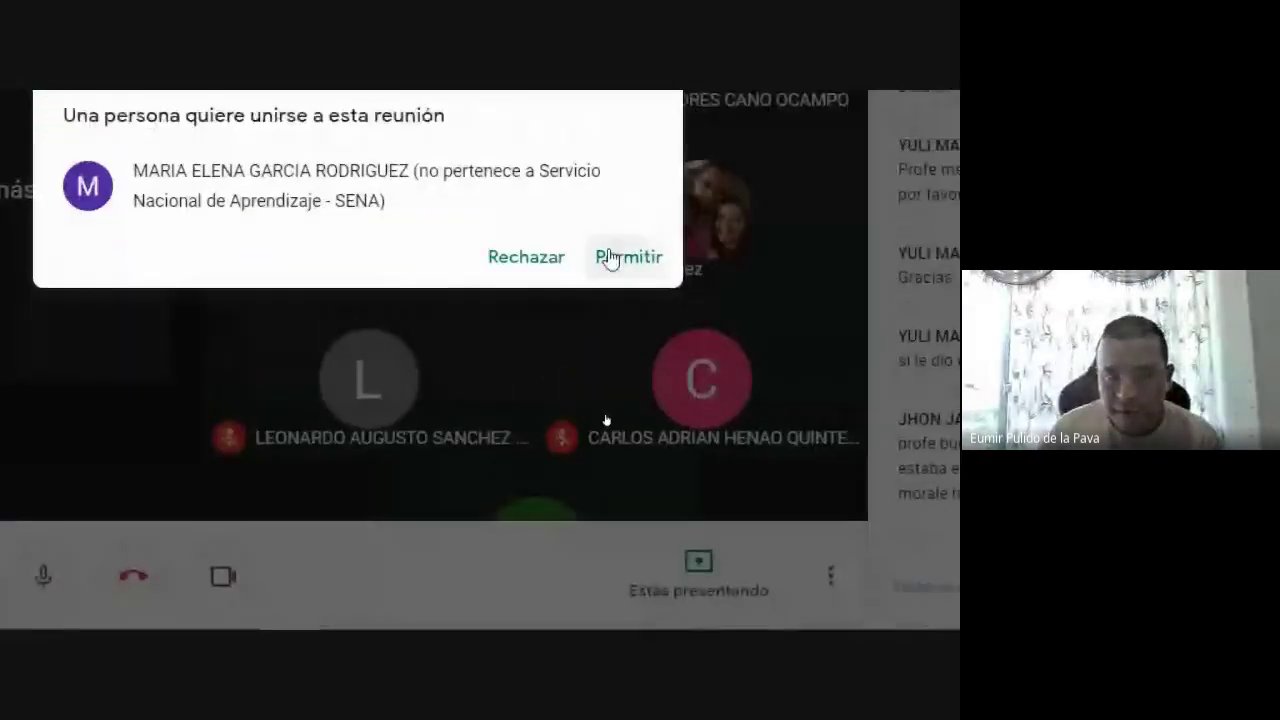
pyautogui.click(610, 258)
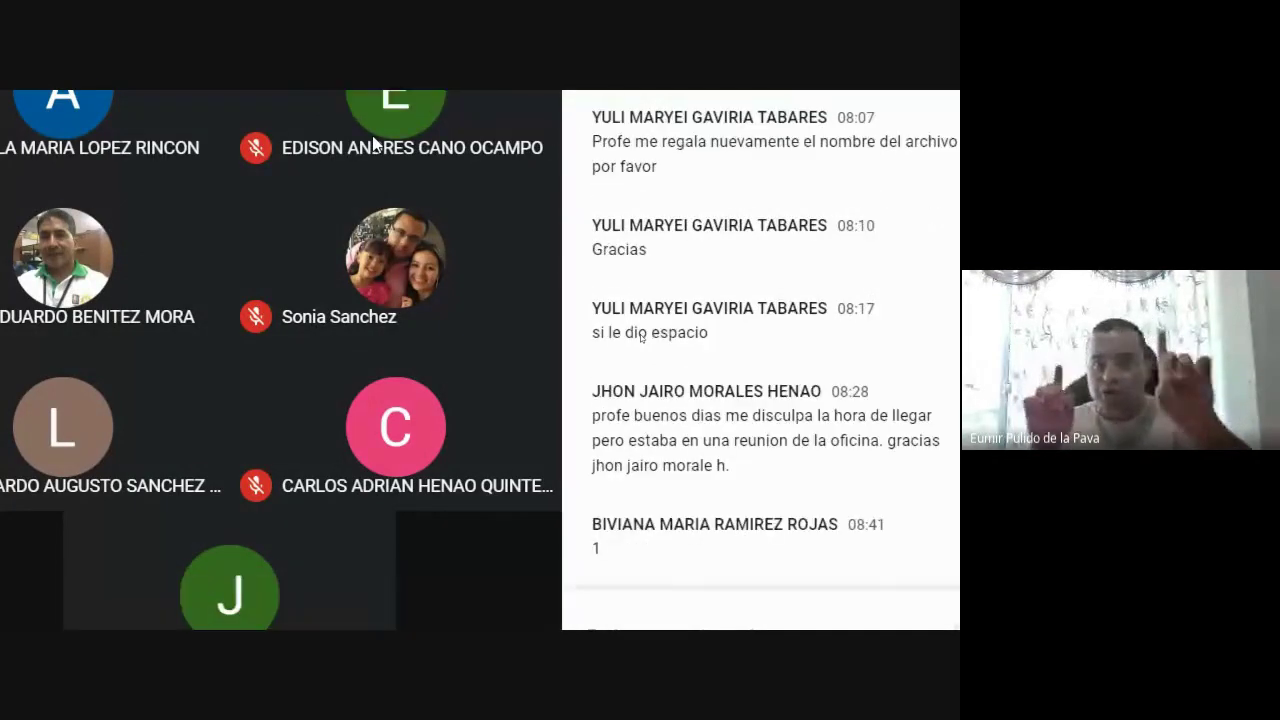
pyautogui.hotkey('alt', 'Tab')
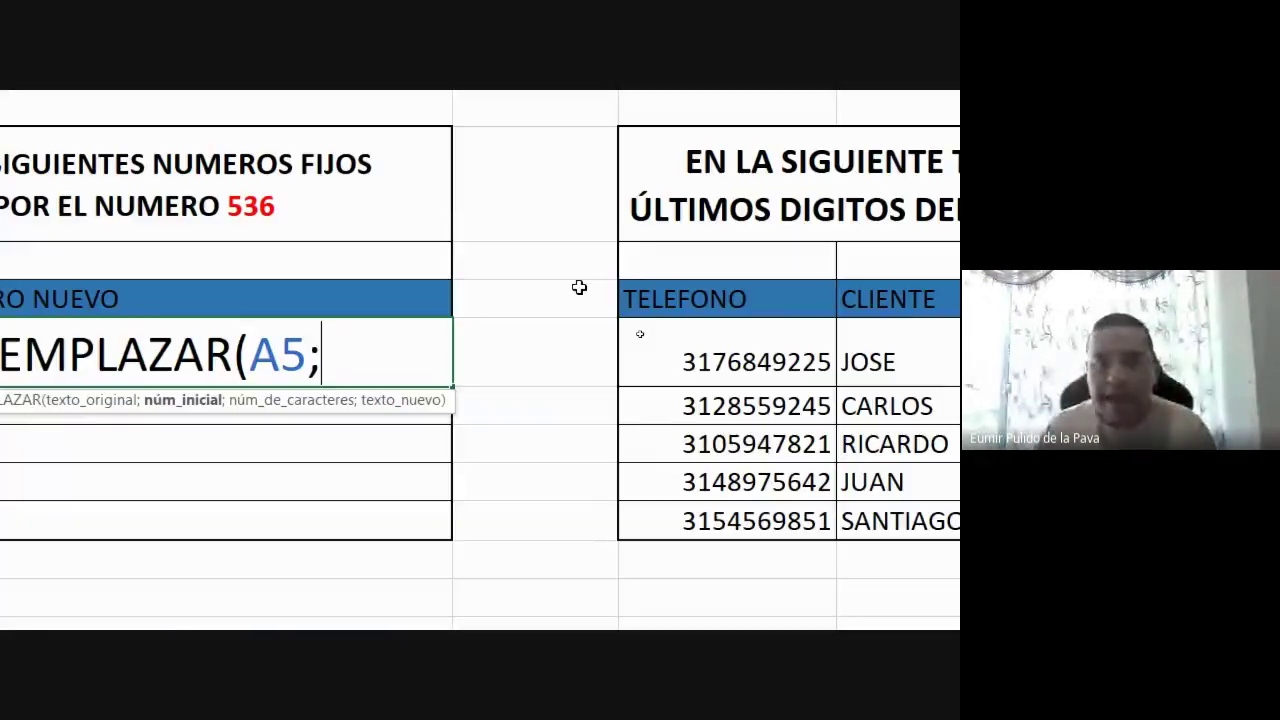
# Give the D5 REEMPLAZAR formula a start position of 1 and a length of 3 characters
pyautogui.write('1')
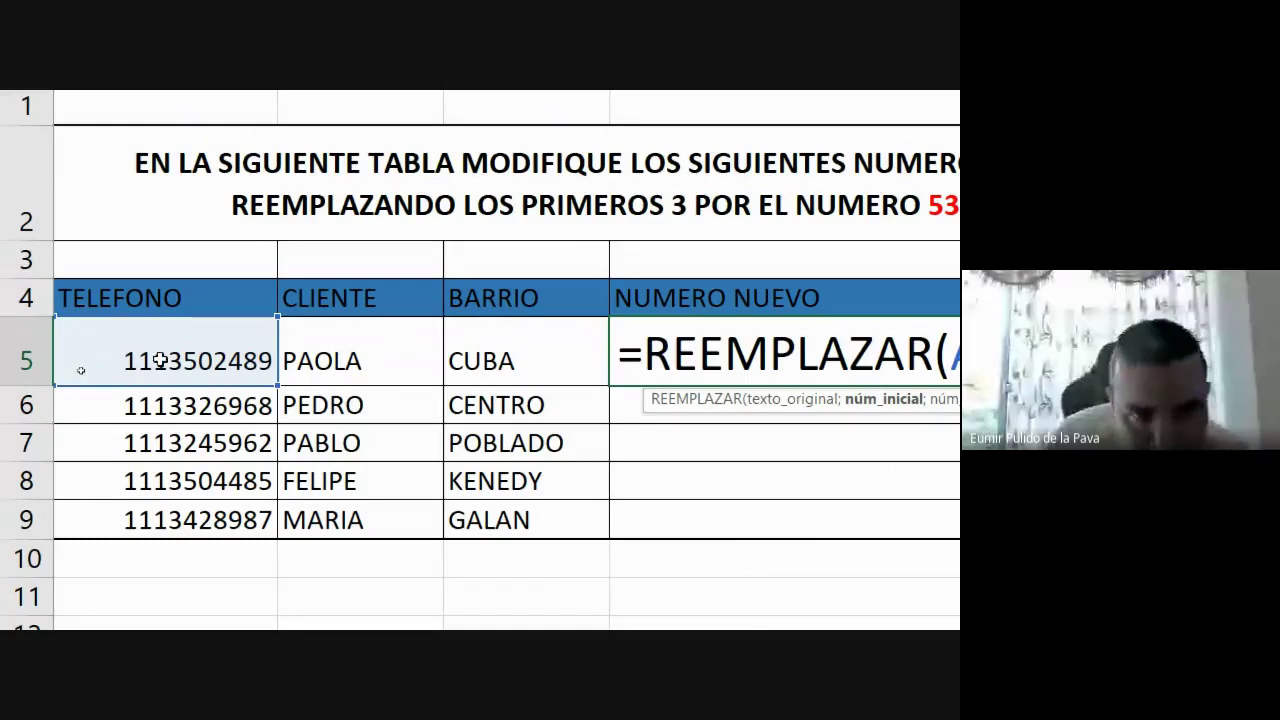
pyautogui.write('1')
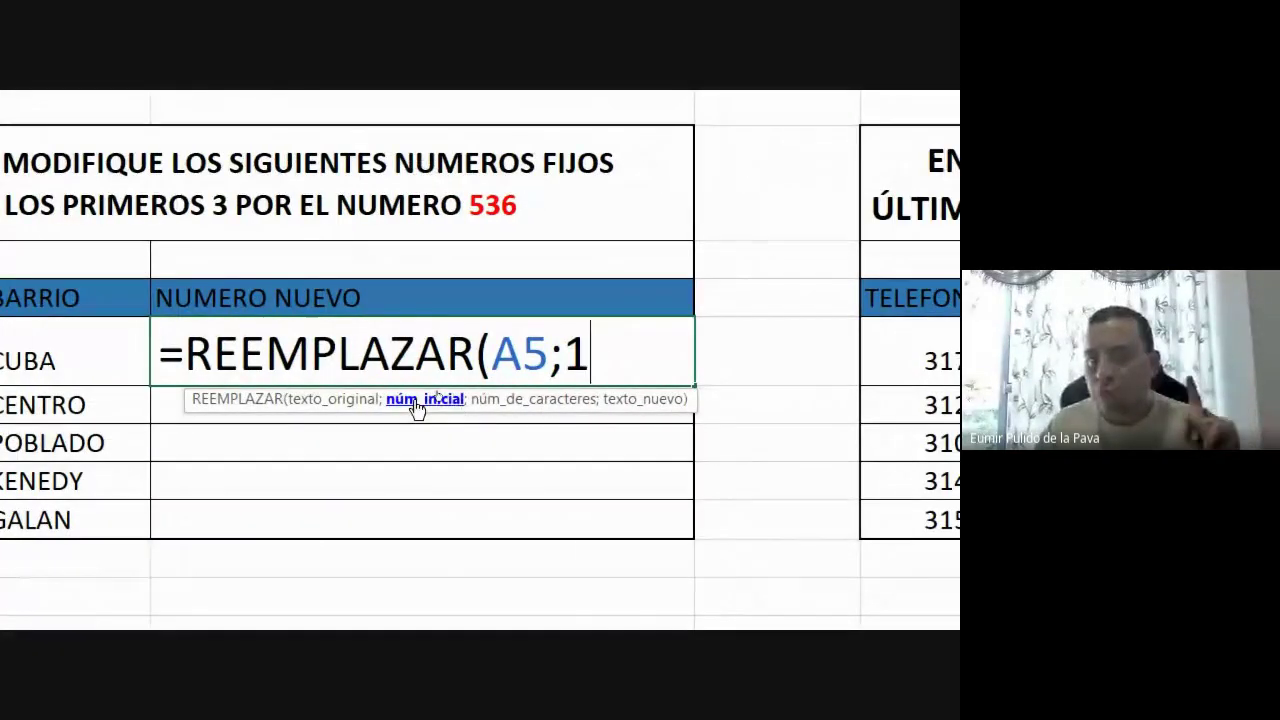
pyautogui.write(';')
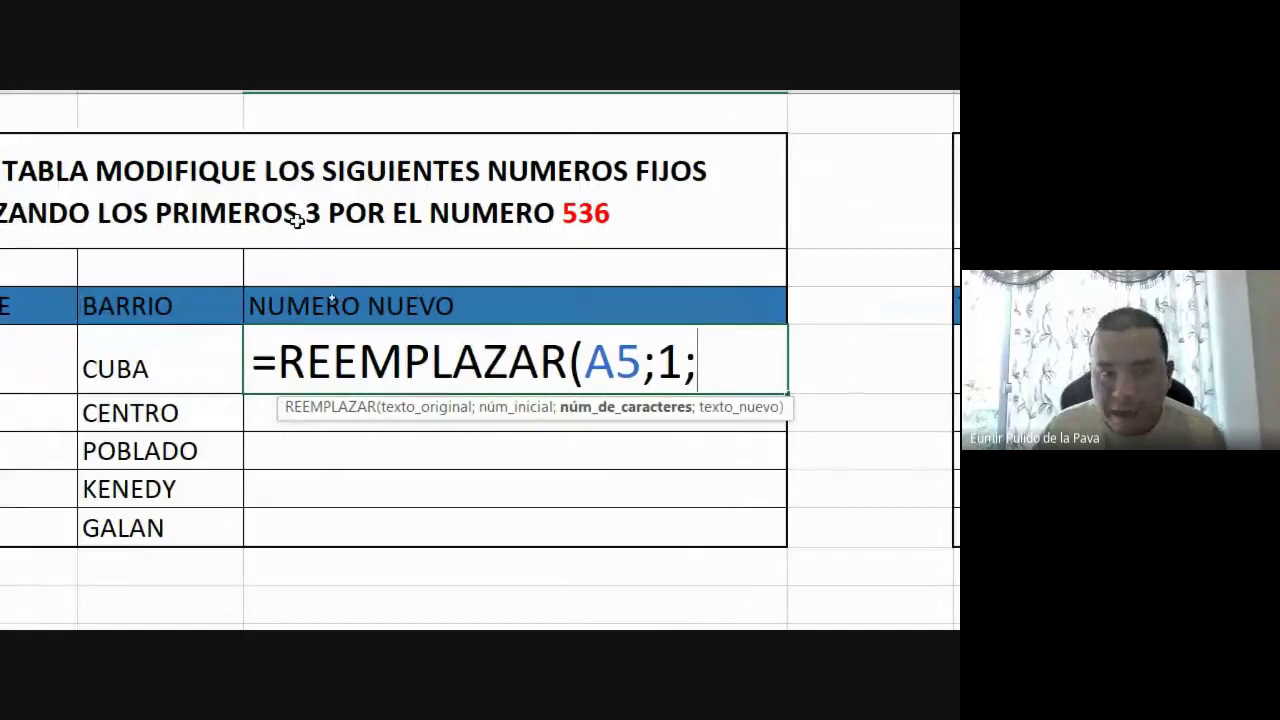
pyautogui.write('3')
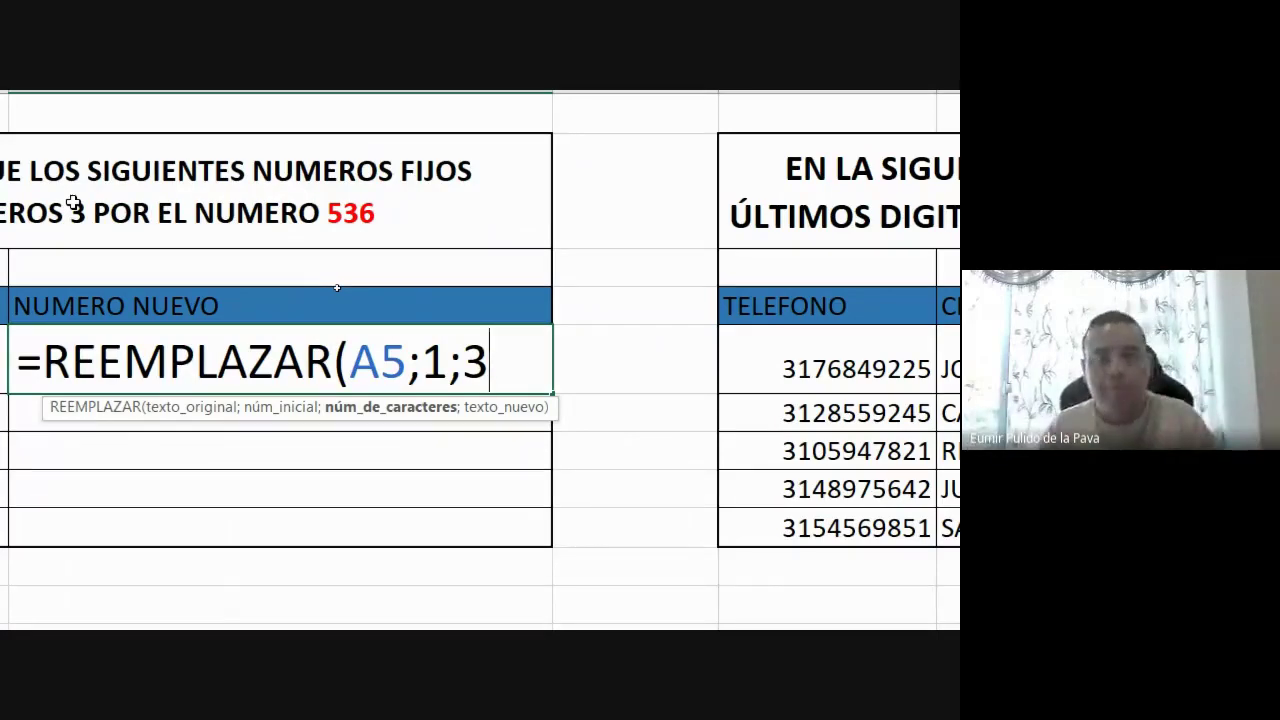
pyautogui.write(';')
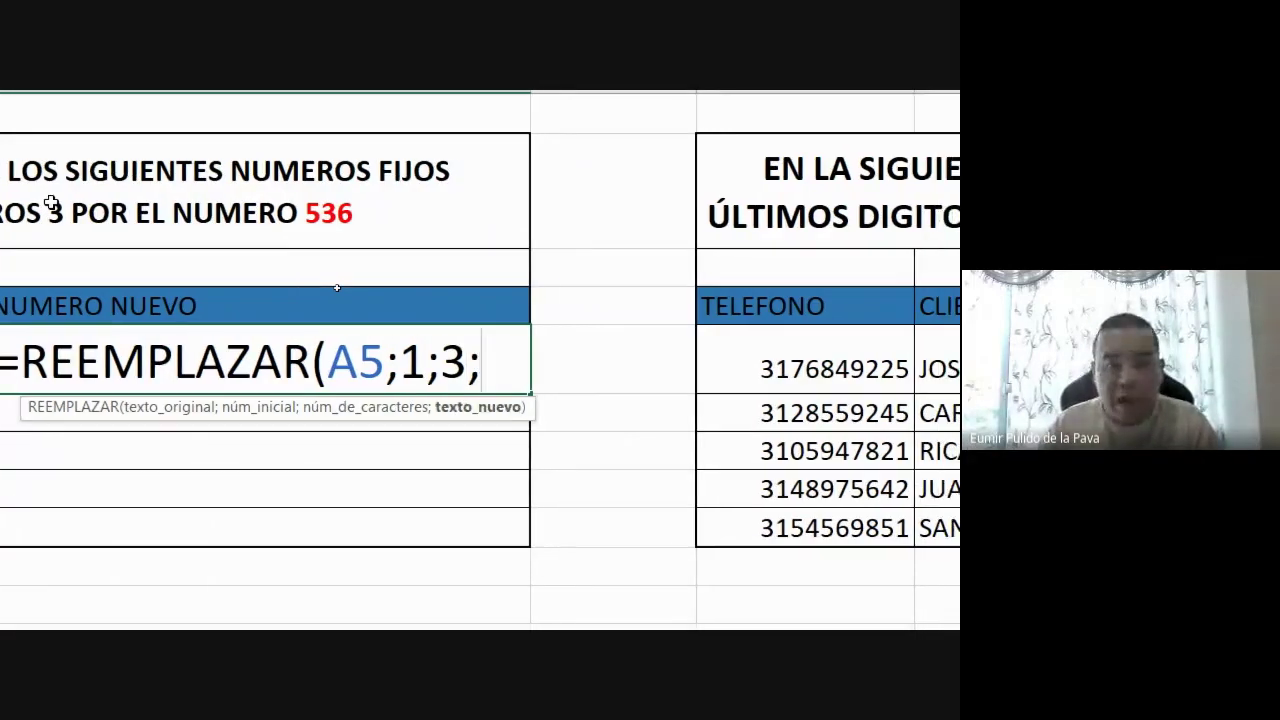
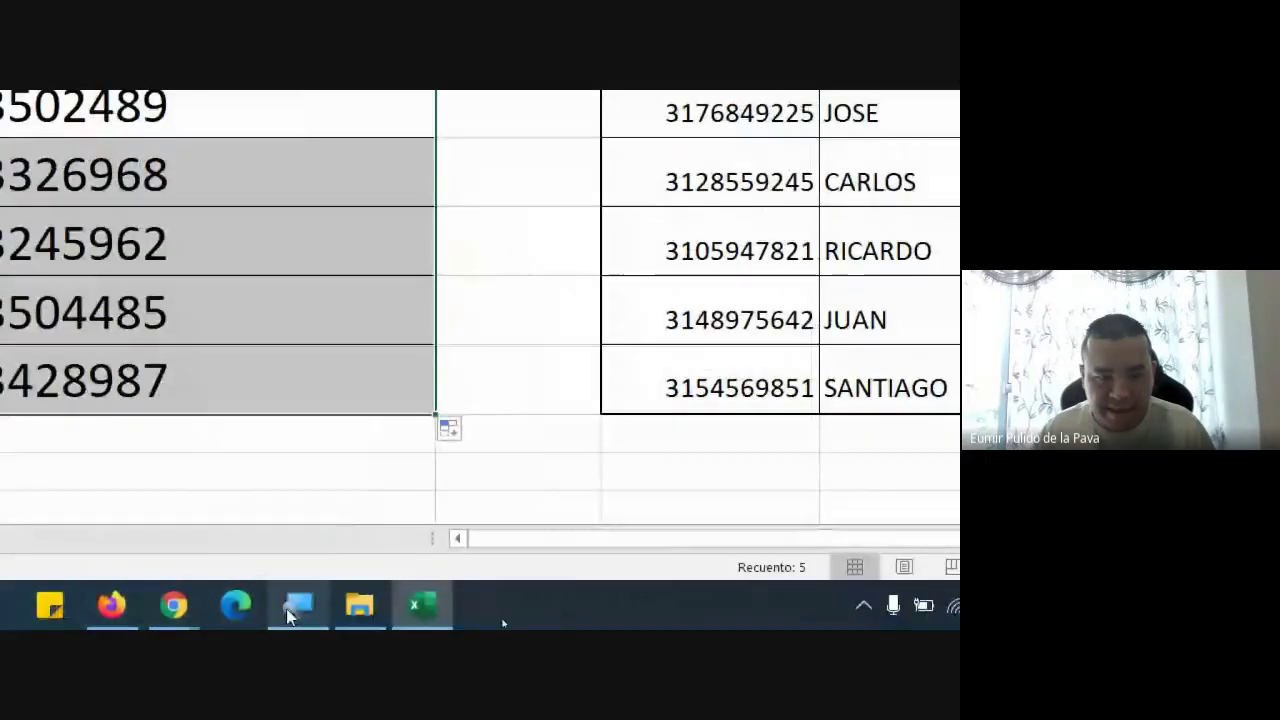
# Reset the screen magnifier to normal size, check the Meet window, and return to Excel
pyautogui.click(290, 616)
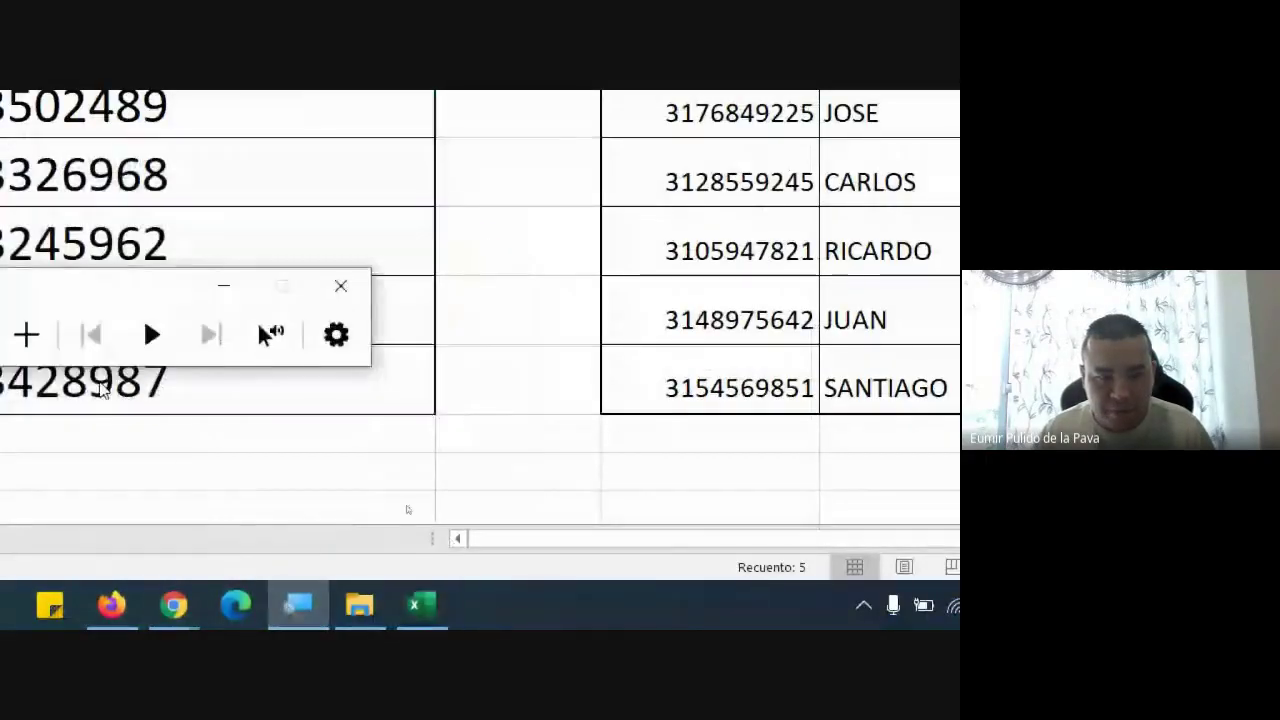
pyautogui.click(143, 335)
pyautogui.press('super+minus')
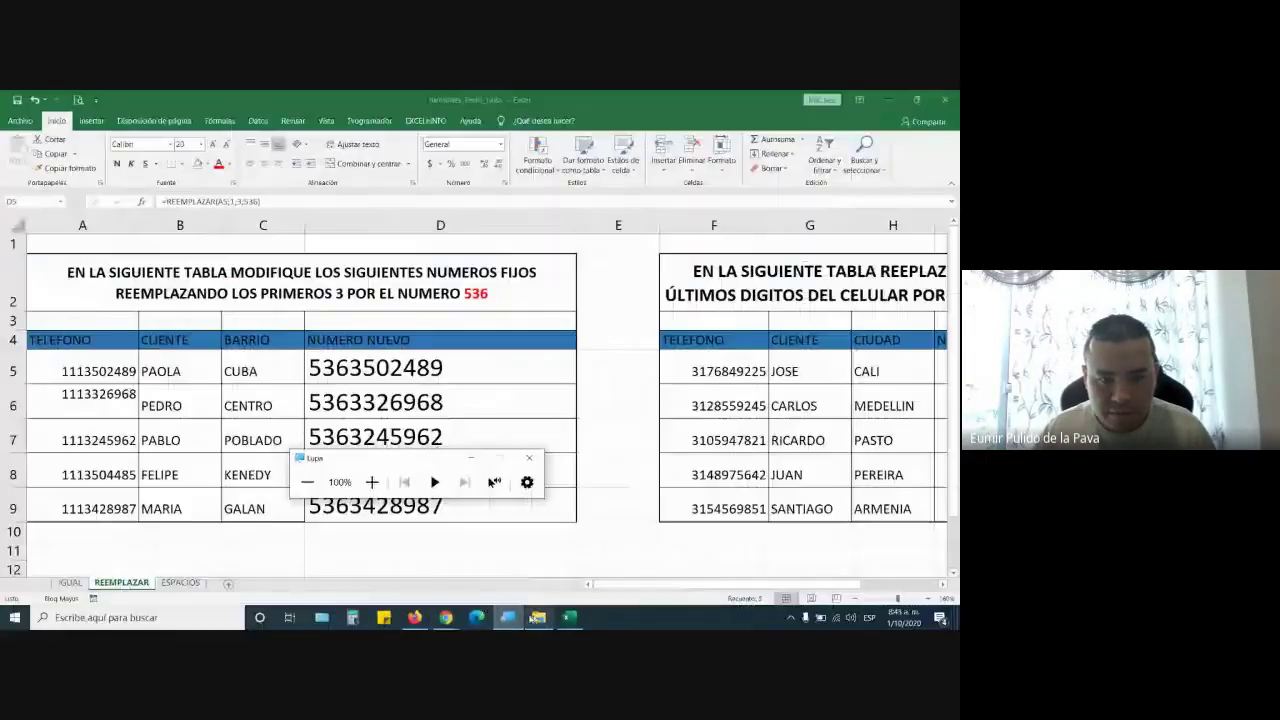
pyautogui.click(515, 550)
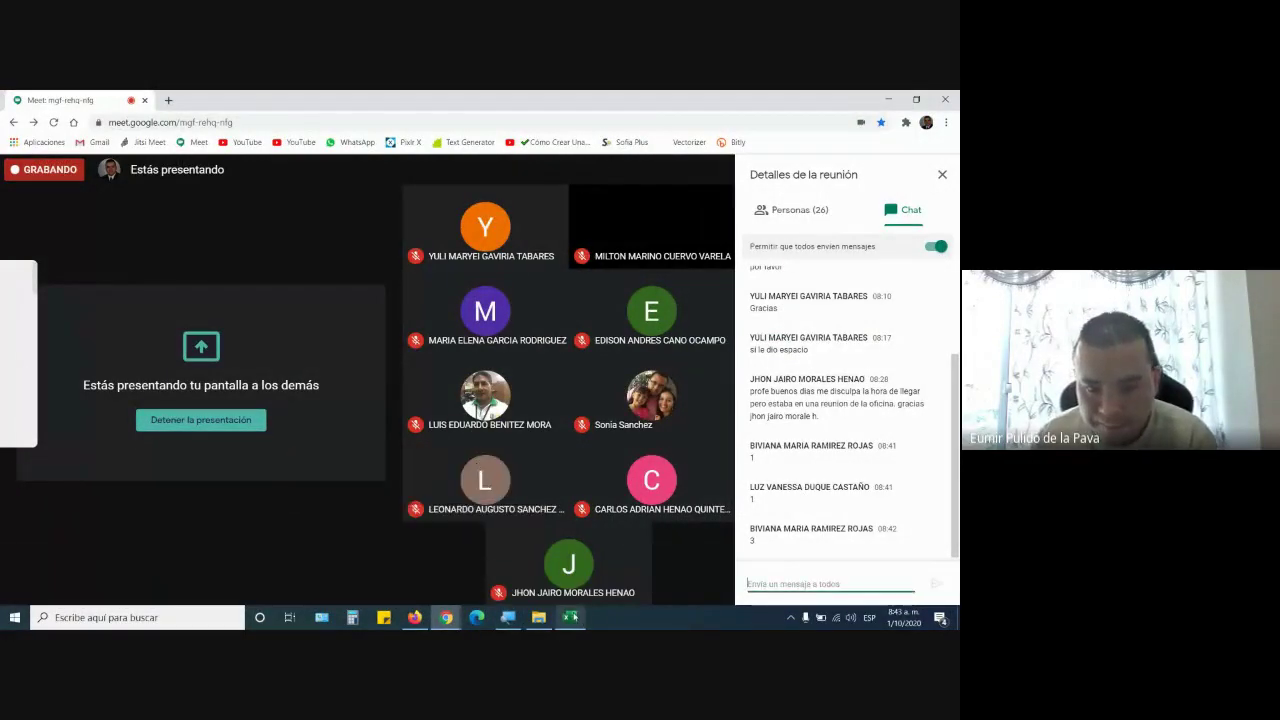
pyautogui.hotkey('alt', 'Tab')
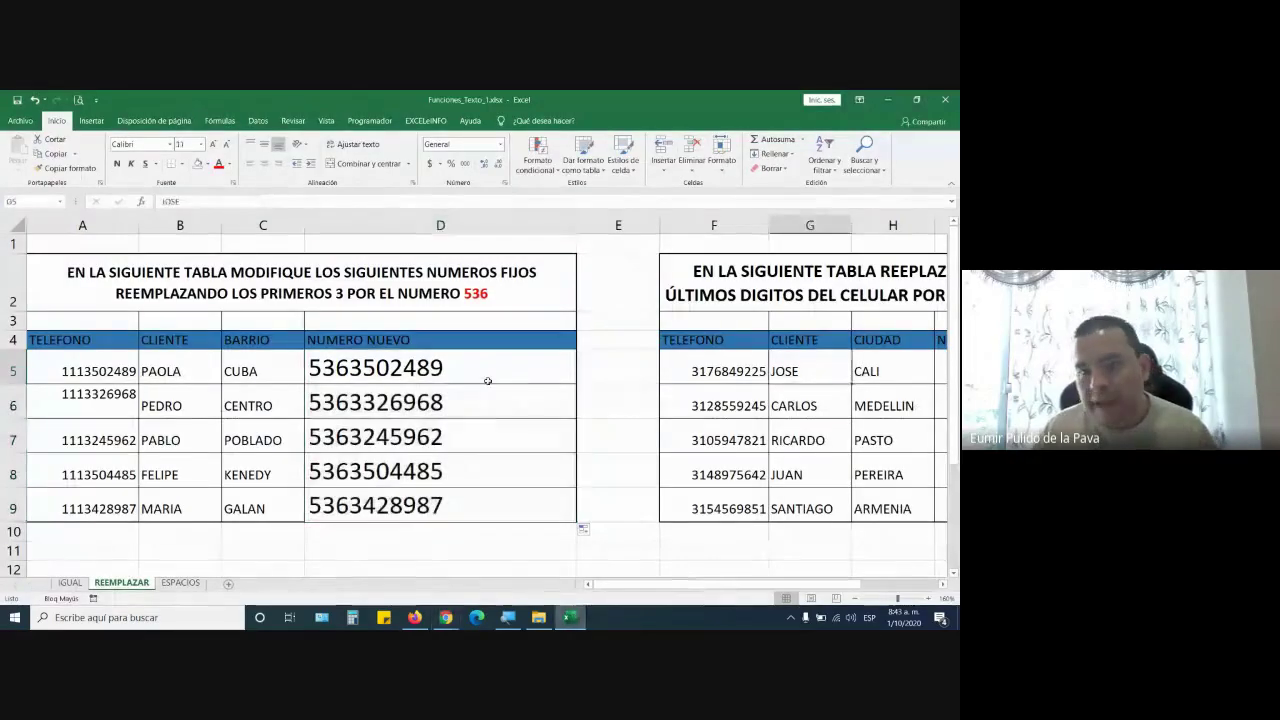
# Copy D5's formatting onto I5 in the second table with Format Painter
pyautogui.click(491, 371)
pyautogui.click(65, 168)
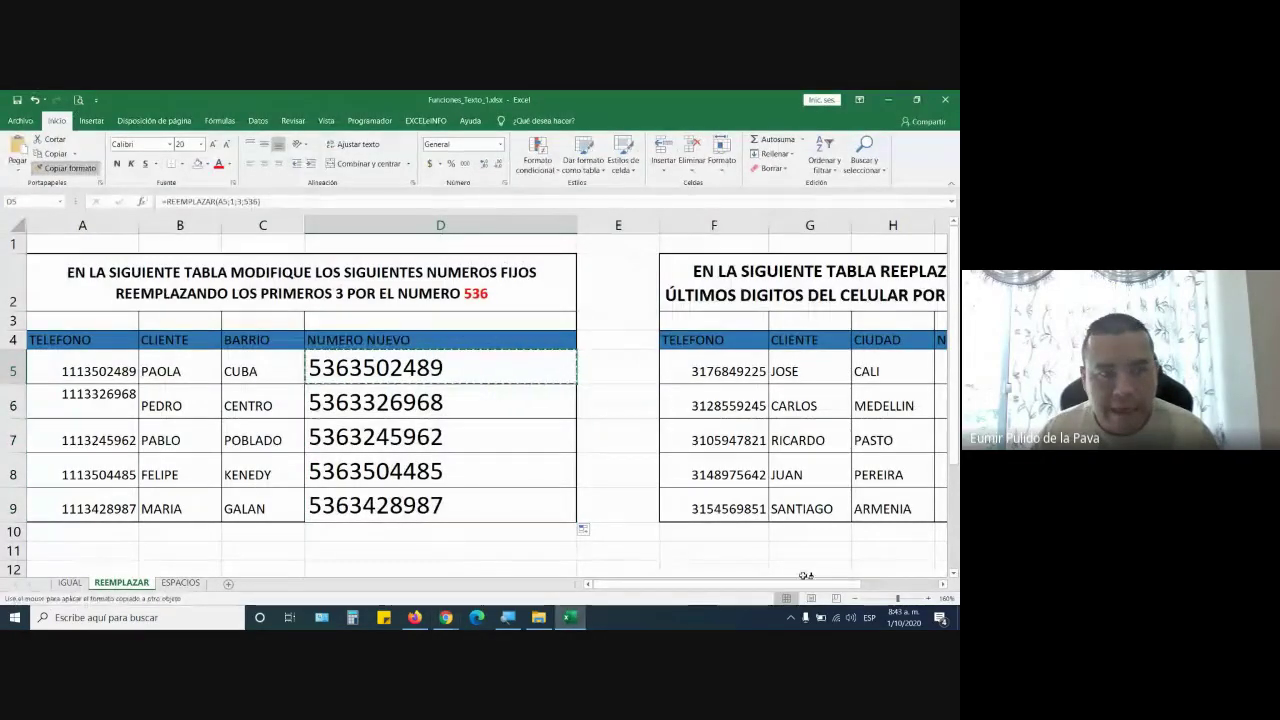
pyautogui.moveTo(808, 584); pyautogui.dragTo(888, 584)
pyautogui.click(773, 370)
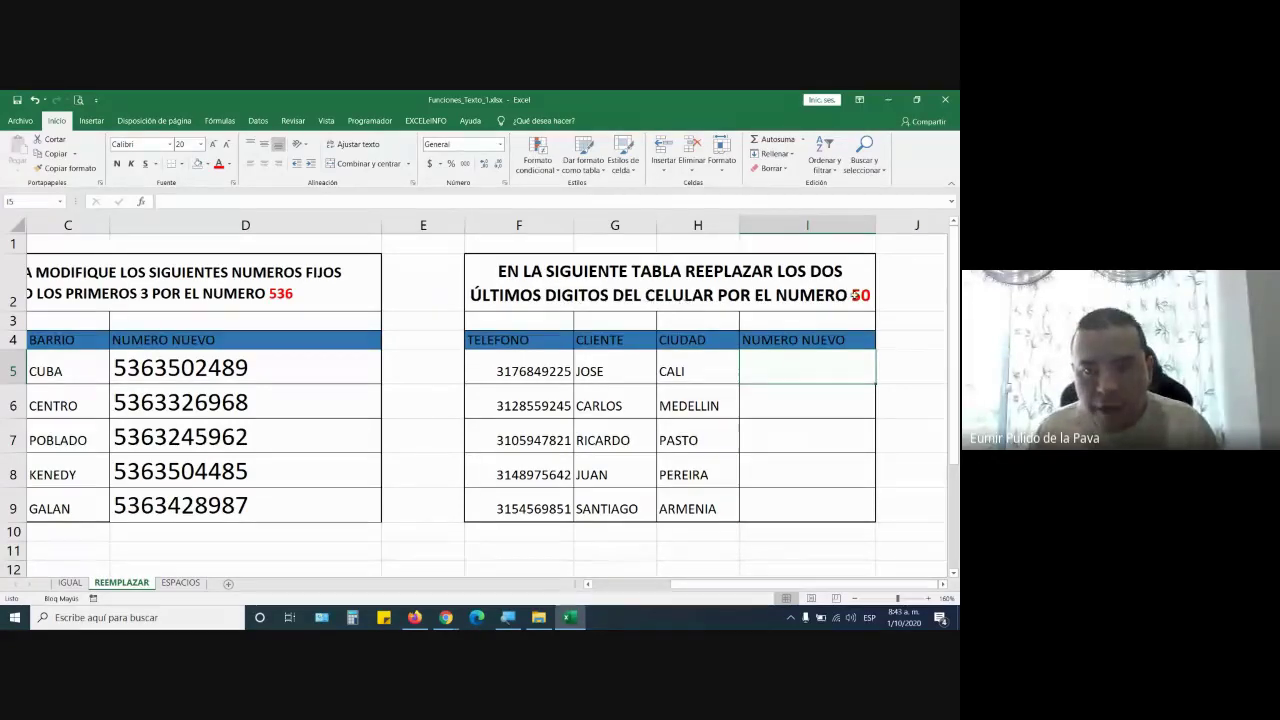
pyautogui.doubleClick(497, 371)
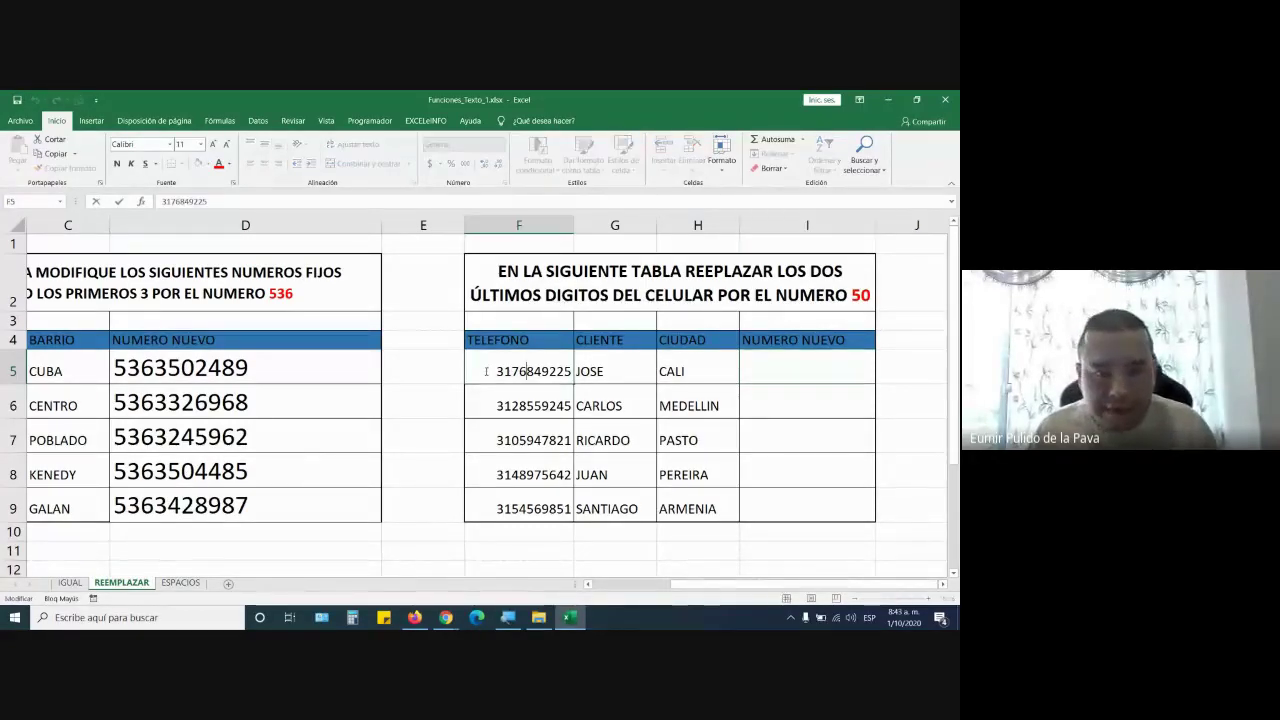
pyautogui.moveTo(497, 371); pyautogui.dragTo(572, 371)
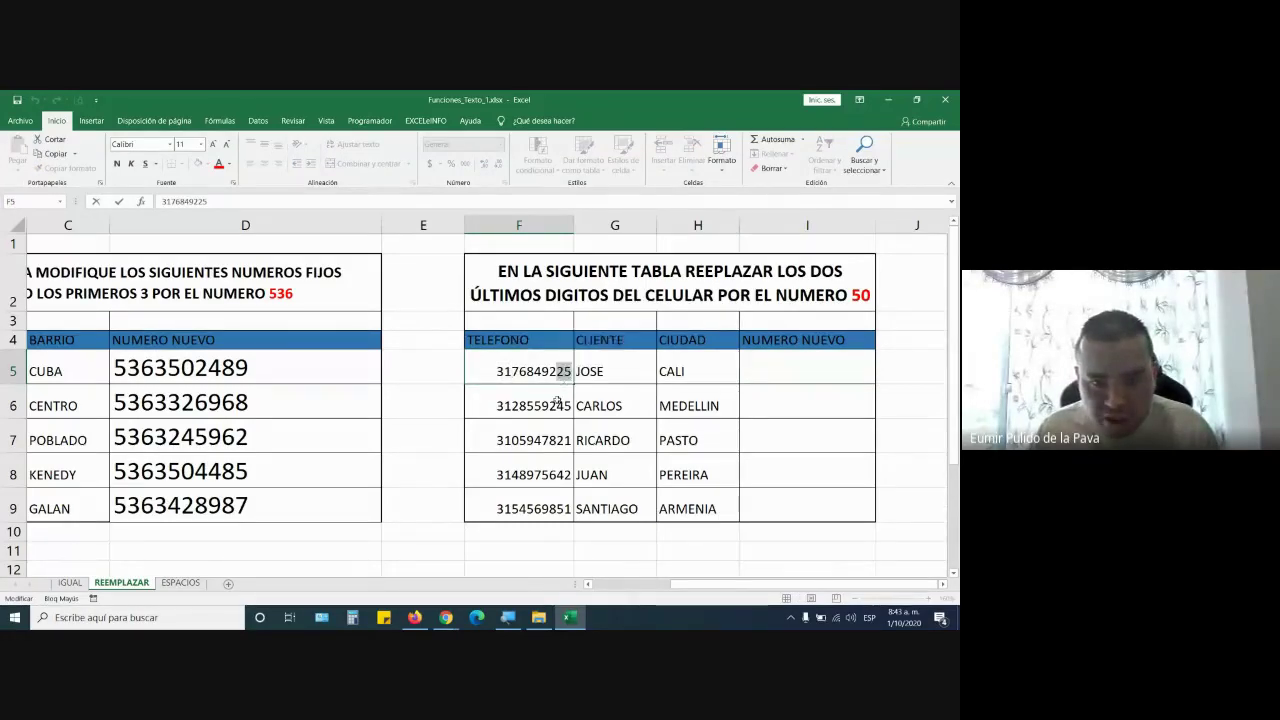
pyautogui.click(565, 404)
pyautogui.doubleClick(565, 404)
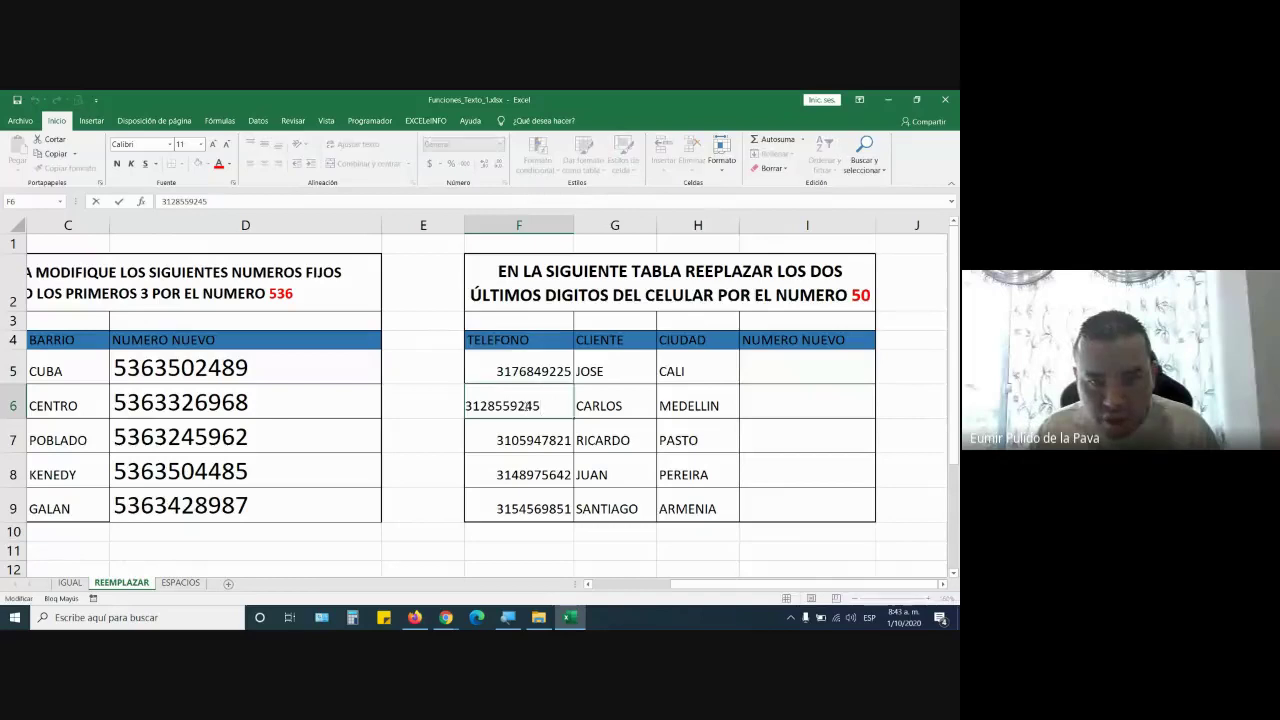
pyautogui.moveTo(525, 405); pyautogui.dragTo(541, 405)
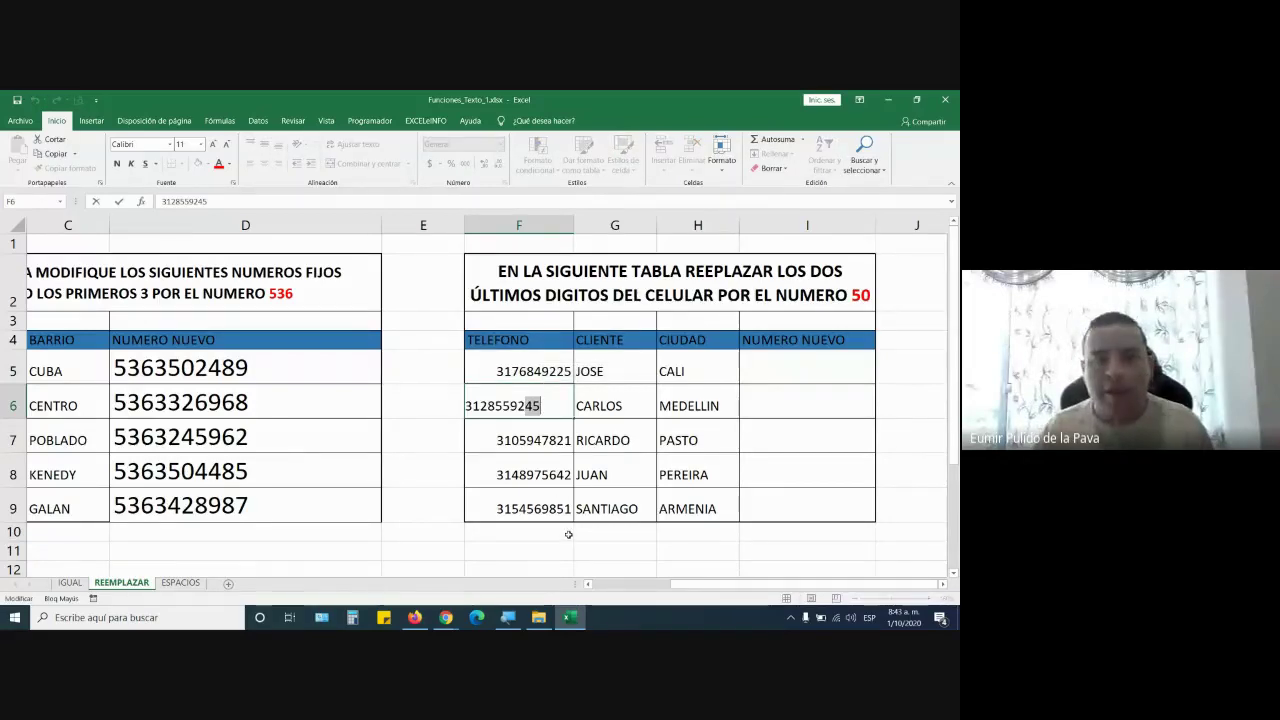
pyautogui.click(807, 366)
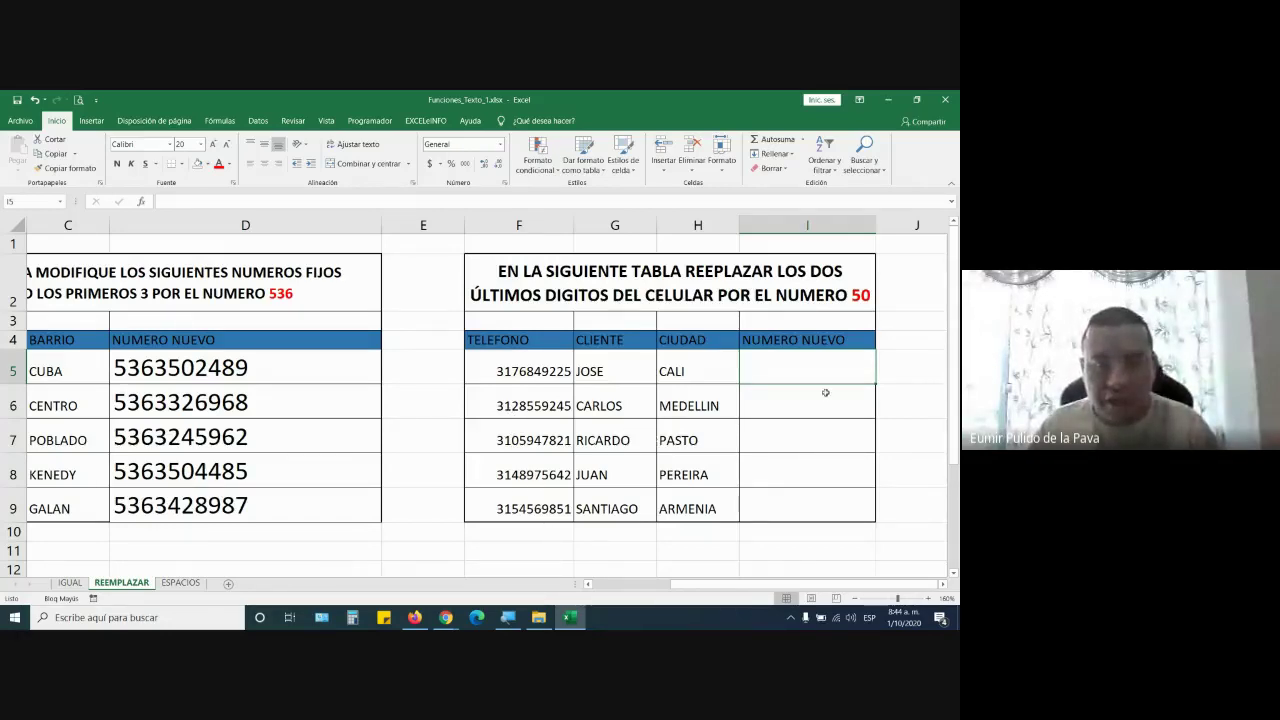
pyautogui.doubleClick(253, 376)
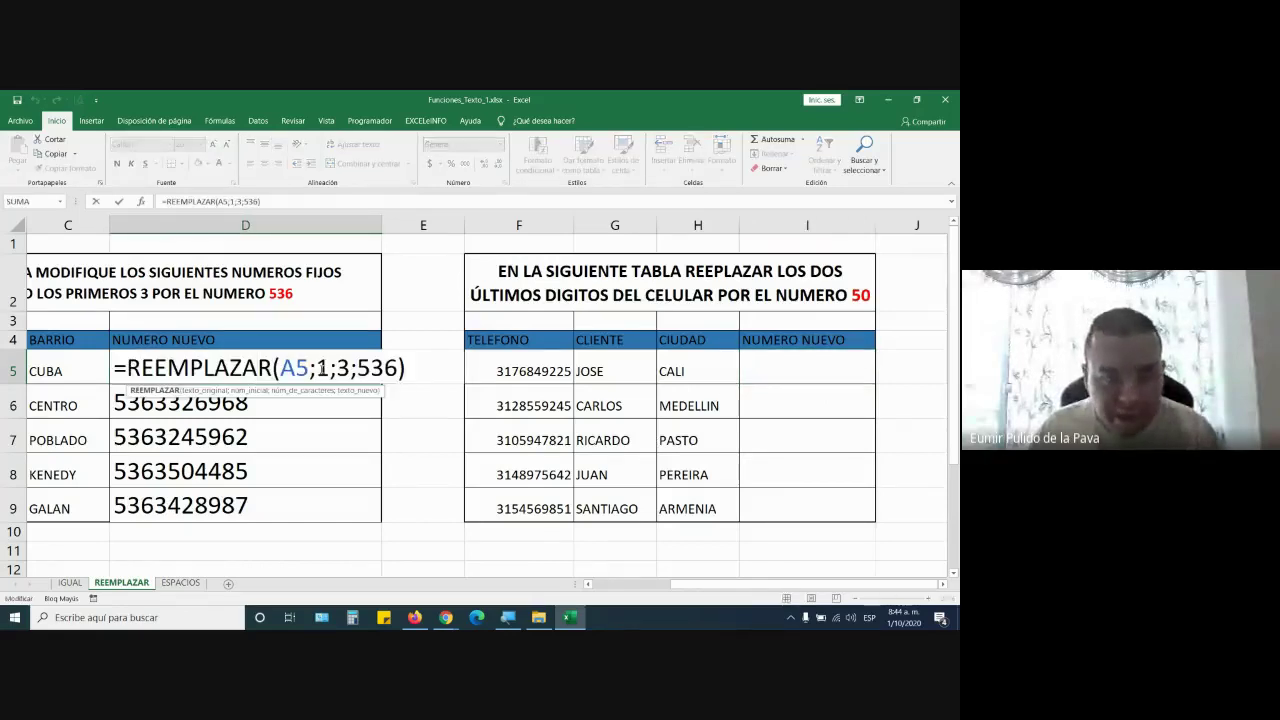
pyautogui.doubleClick(322, 368)
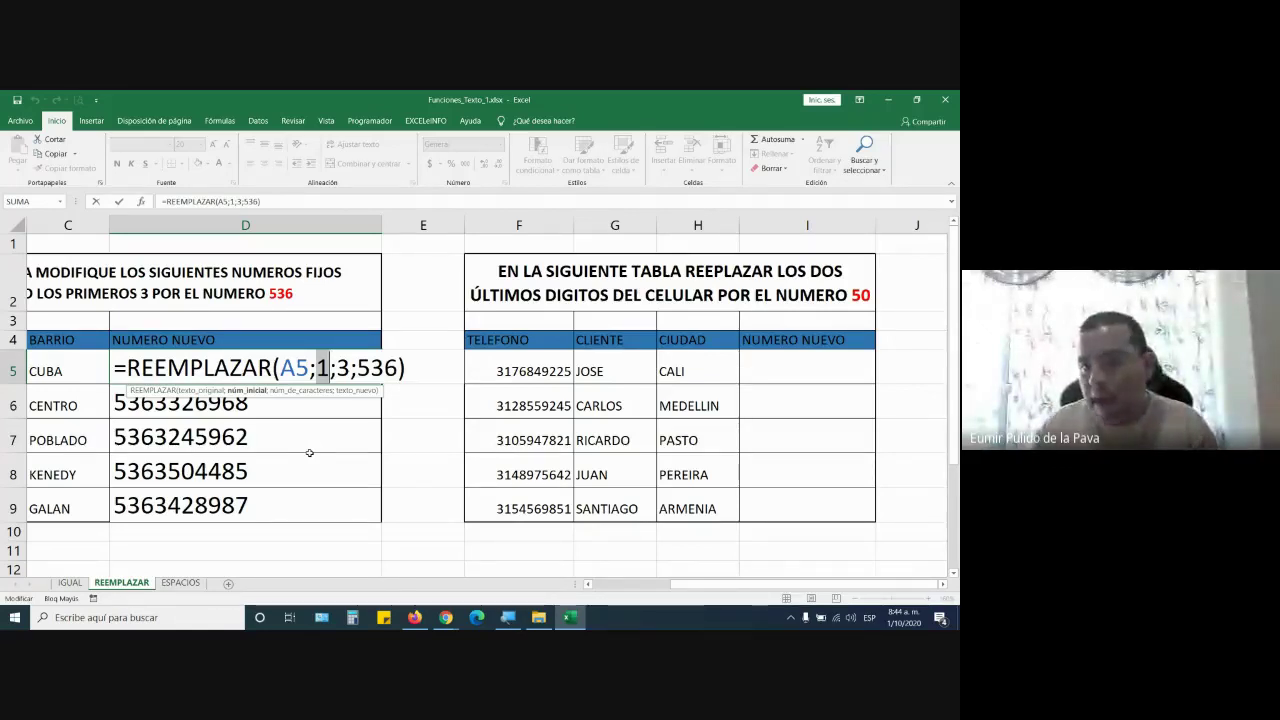
pyautogui.press('Return')
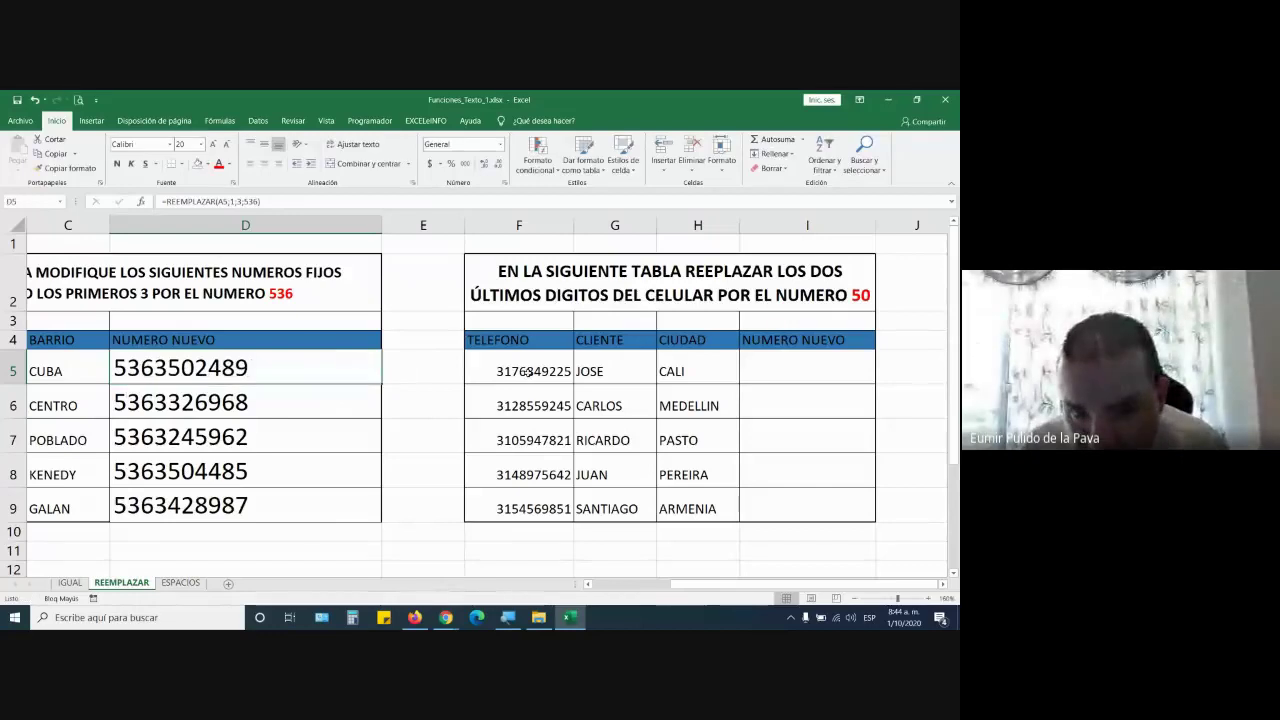
pyautogui.moveTo(528, 372); pyautogui.dragTo(526, 495)
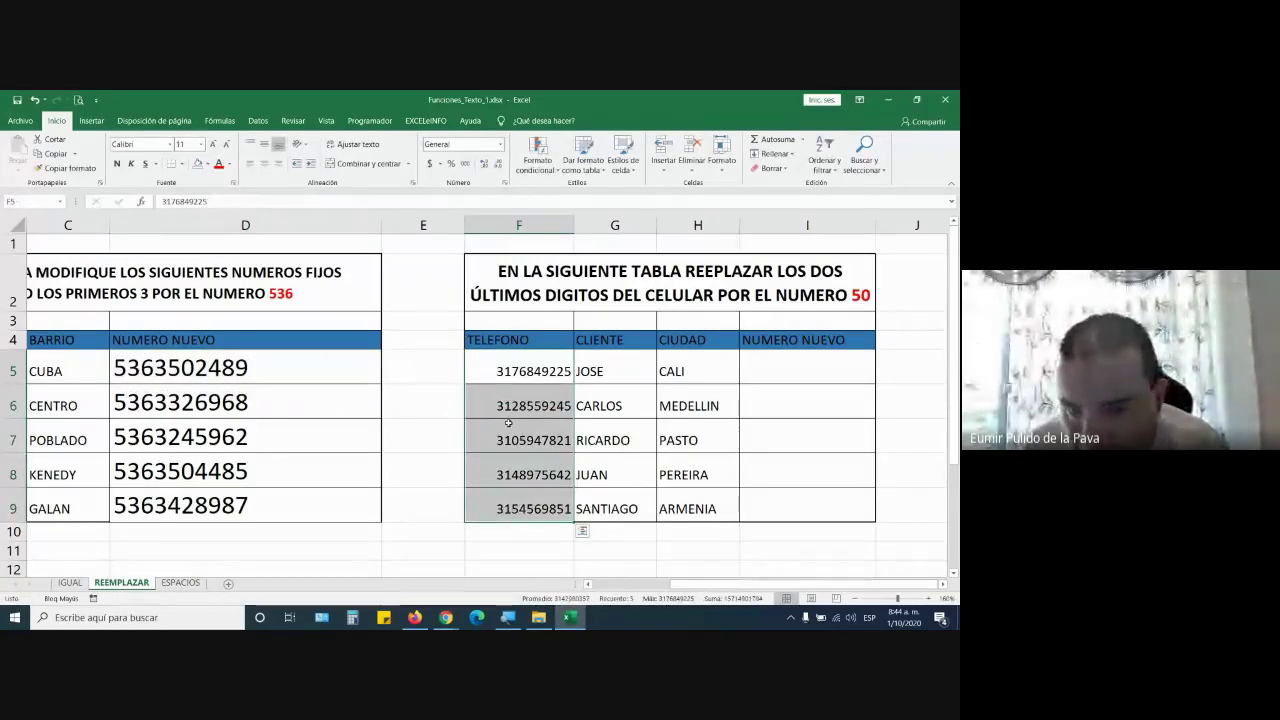
pyautogui.click(513, 373)
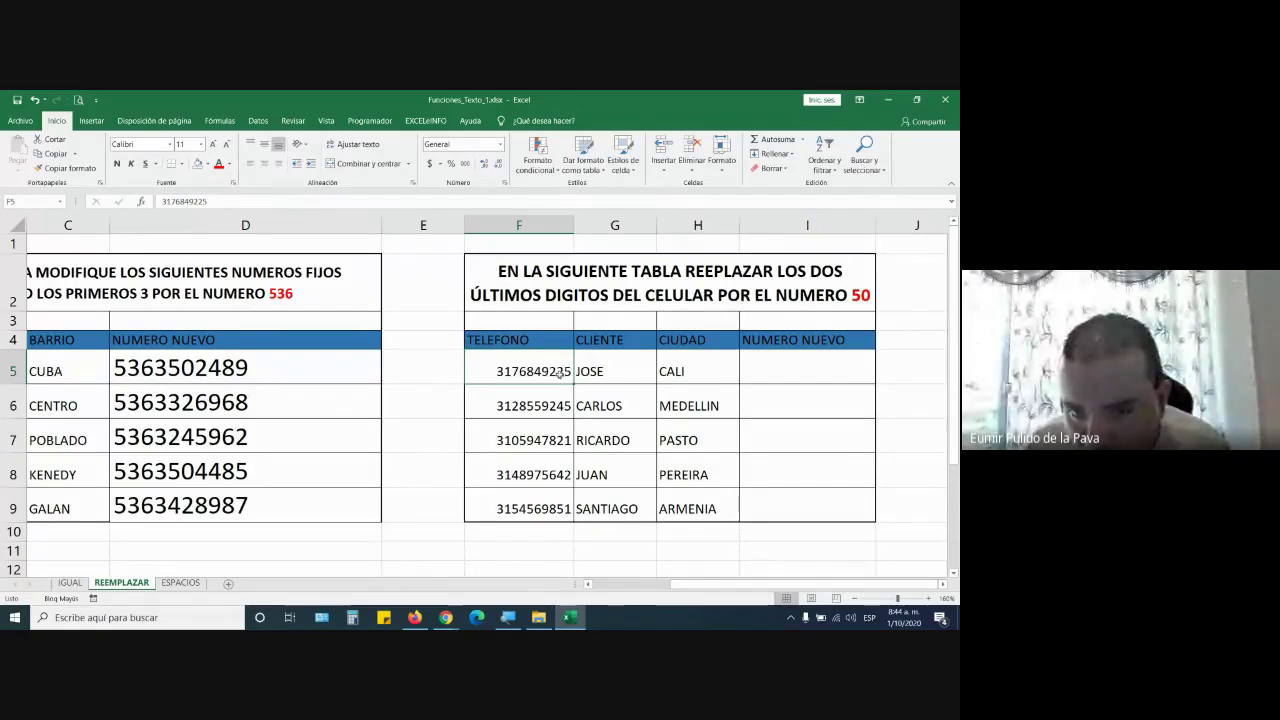
# Start =REEMPLAZAR(F5; in I5, using F5's phone number as the text to change
pyautogui.click(788, 374)
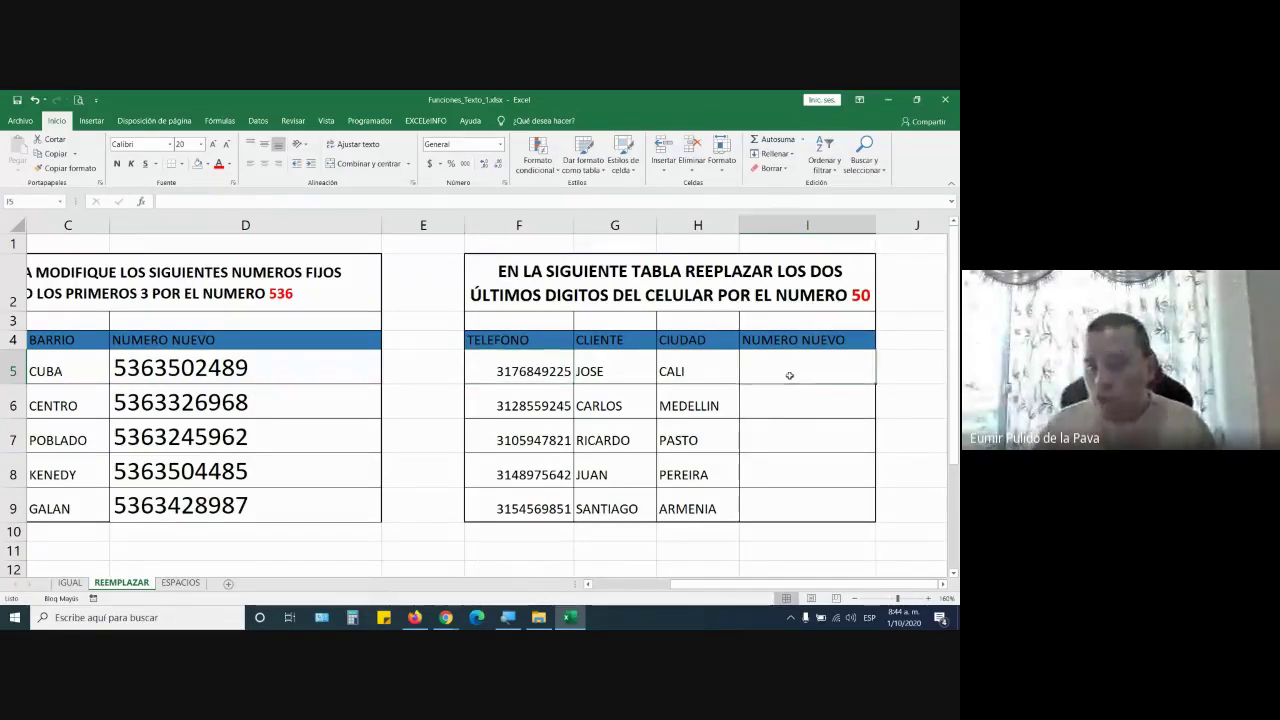
pyautogui.write('=REE')
pyautogui.press('Tab')
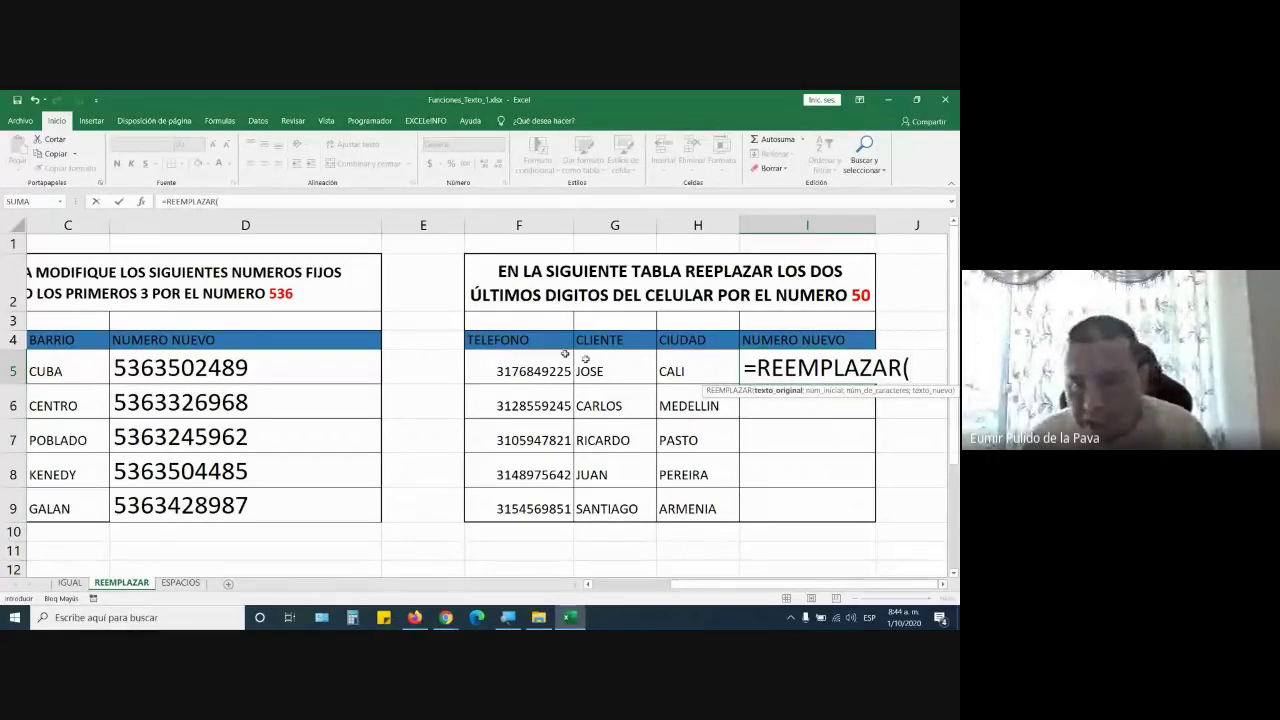
pyautogui.click(536, 365)
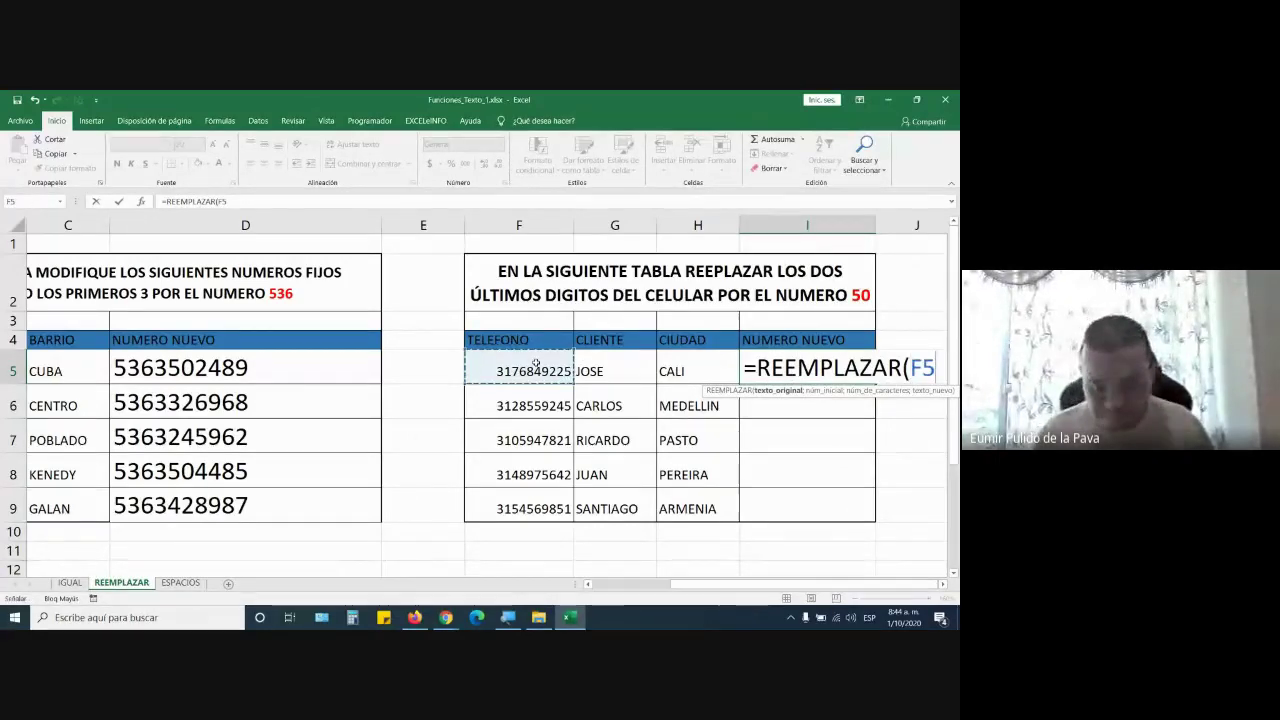
pyautogui.write(';')
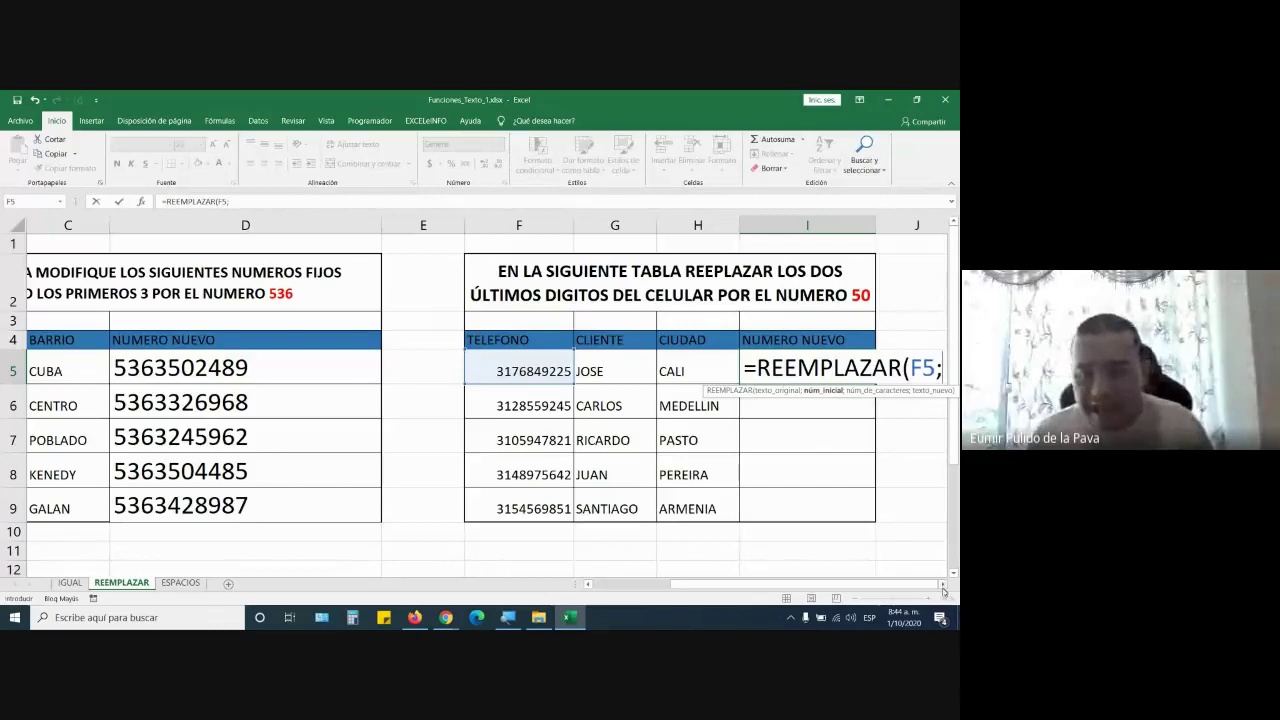
pyautogui.click(942, 586)
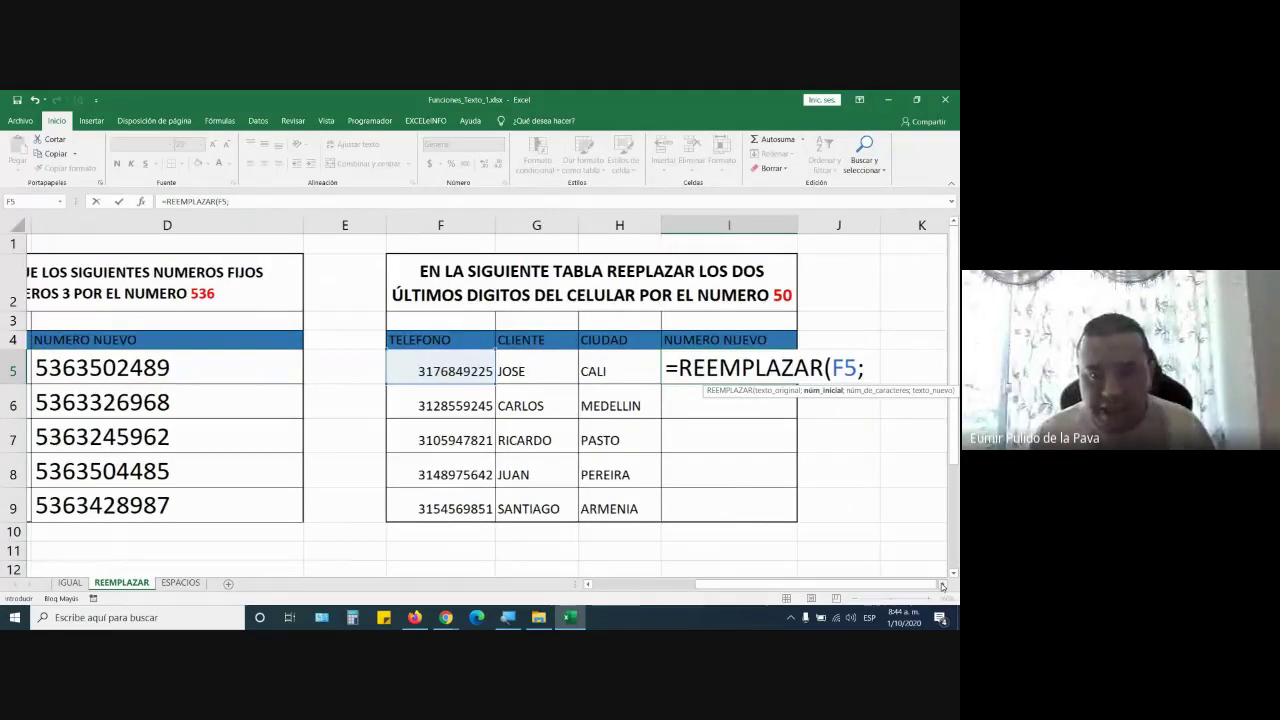
pyautogui.click(942, 586)
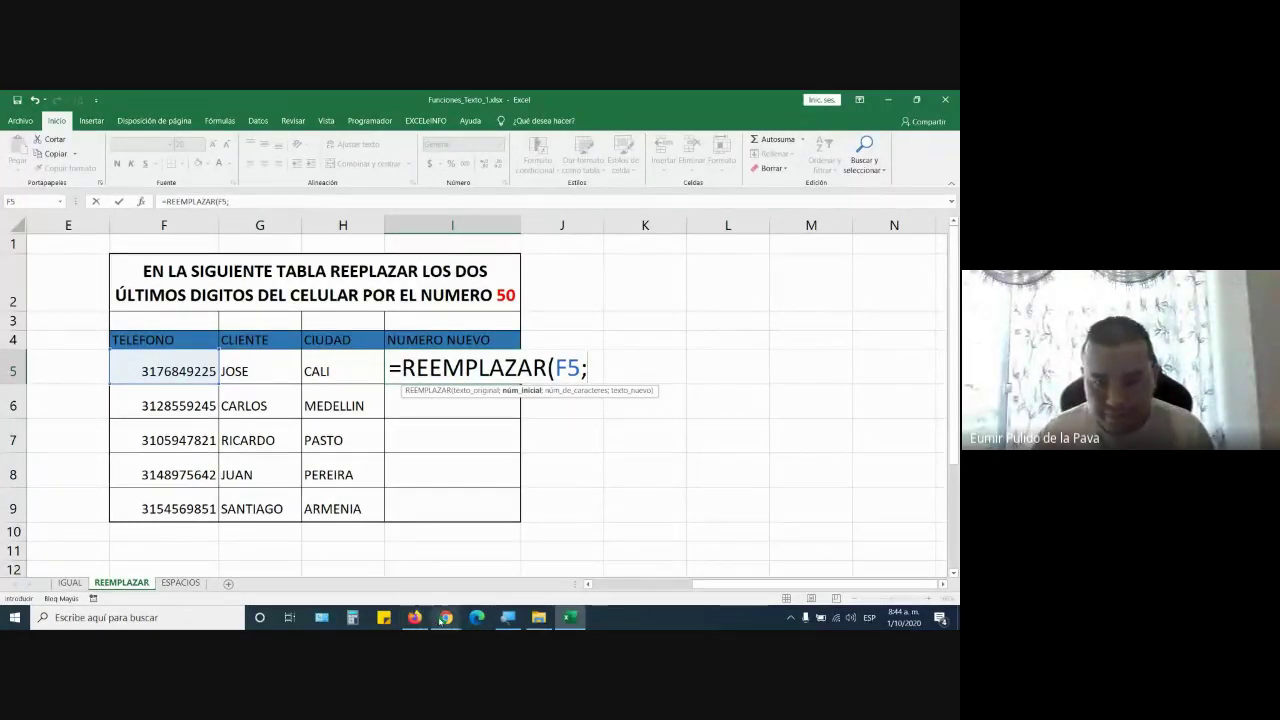
pyautogui.moveTo(441, 621)
pyautogui.click(403, 571)
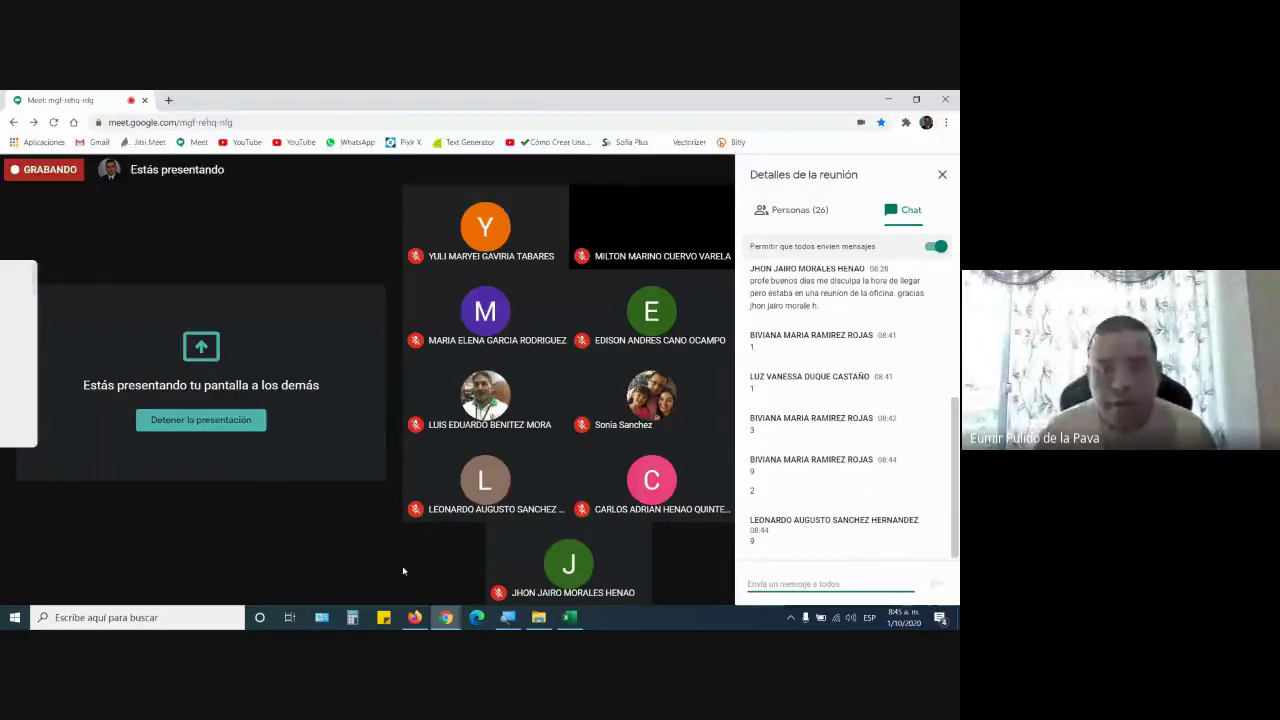
pyautogui.hotkey('alt', 'Tab')
pyautogui.write('9')
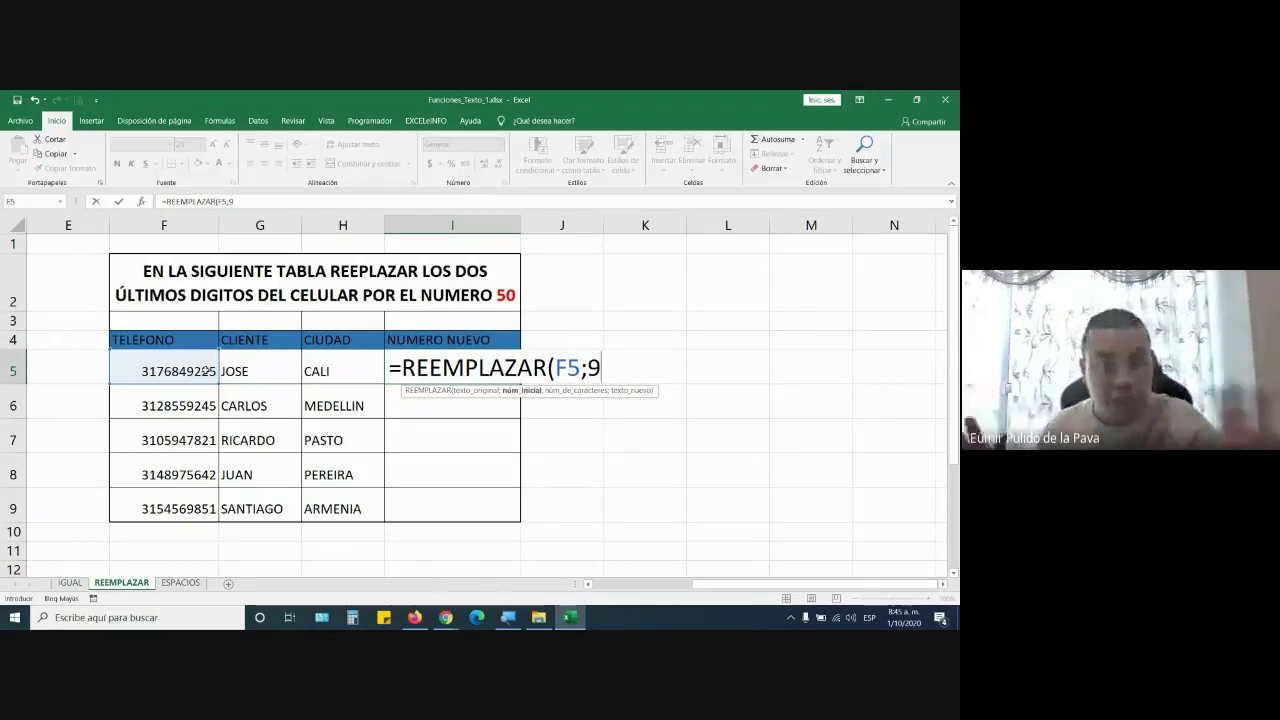
pyautogui.press('Menu')
pyautogui.press('Escape')
pyautogui.write('º')
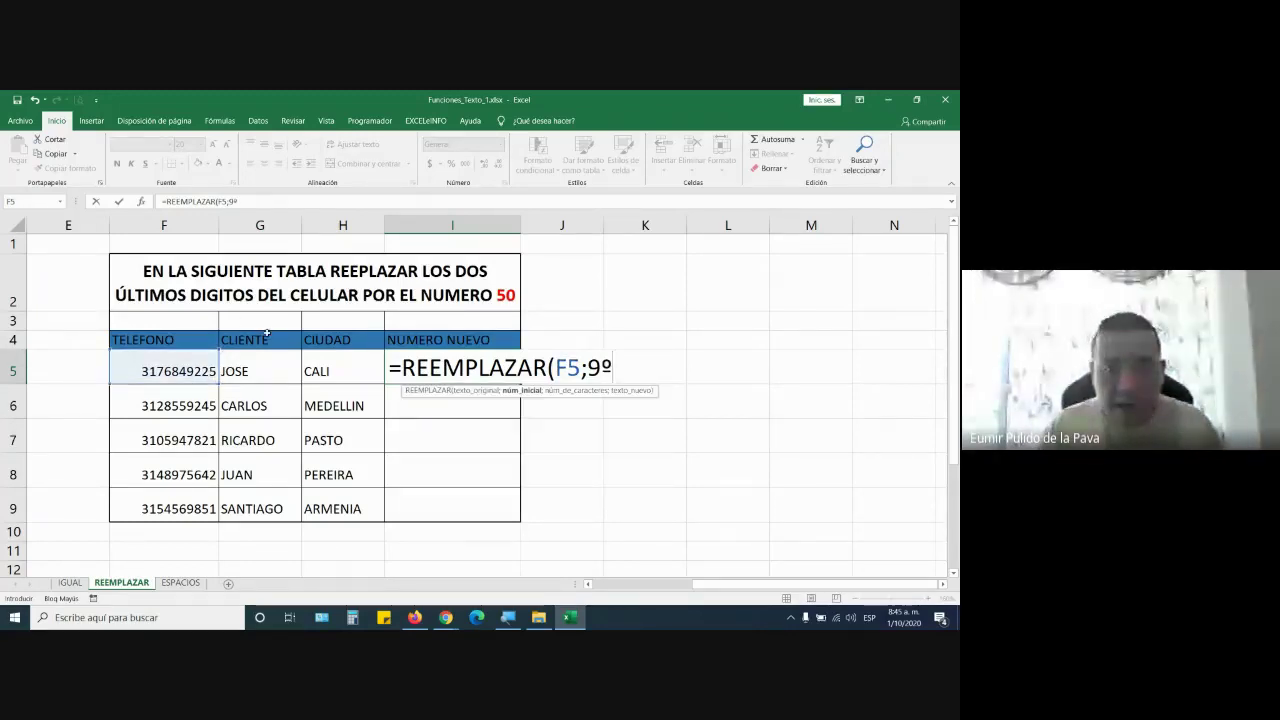
pyautogui.press('BackSpace')
pyautogui.write(';2')
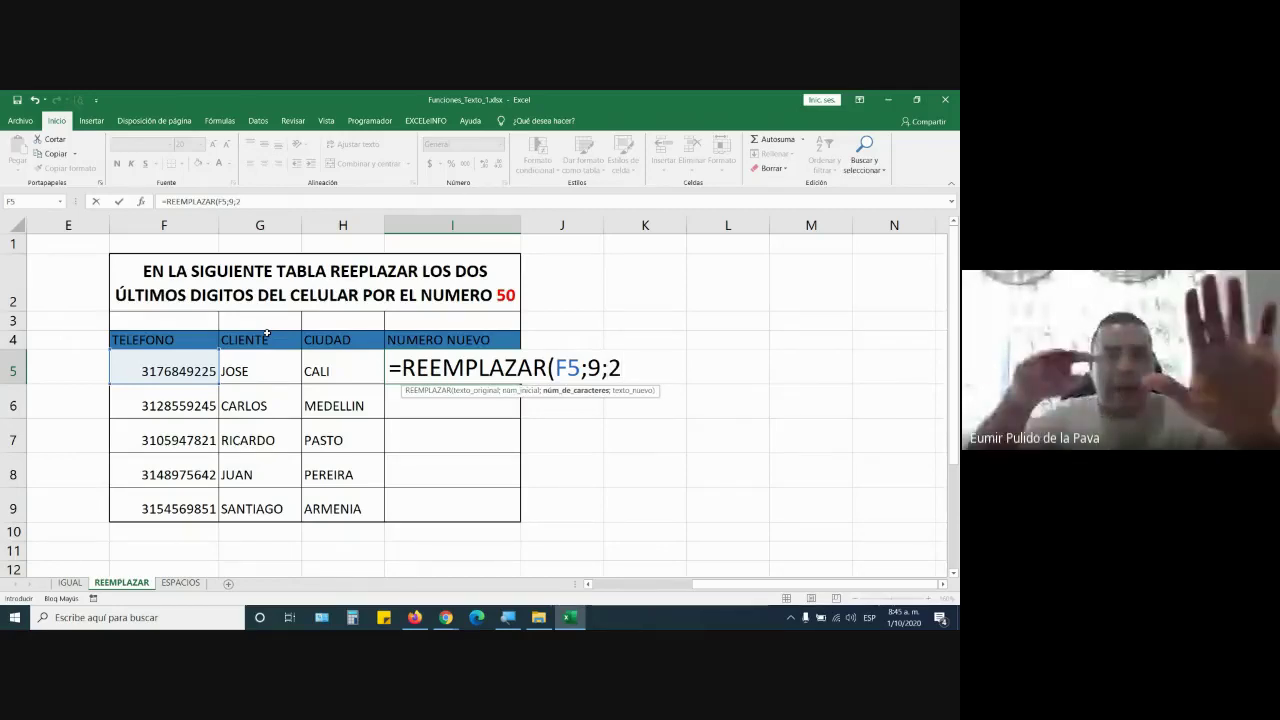
pyautogui.write(';50')
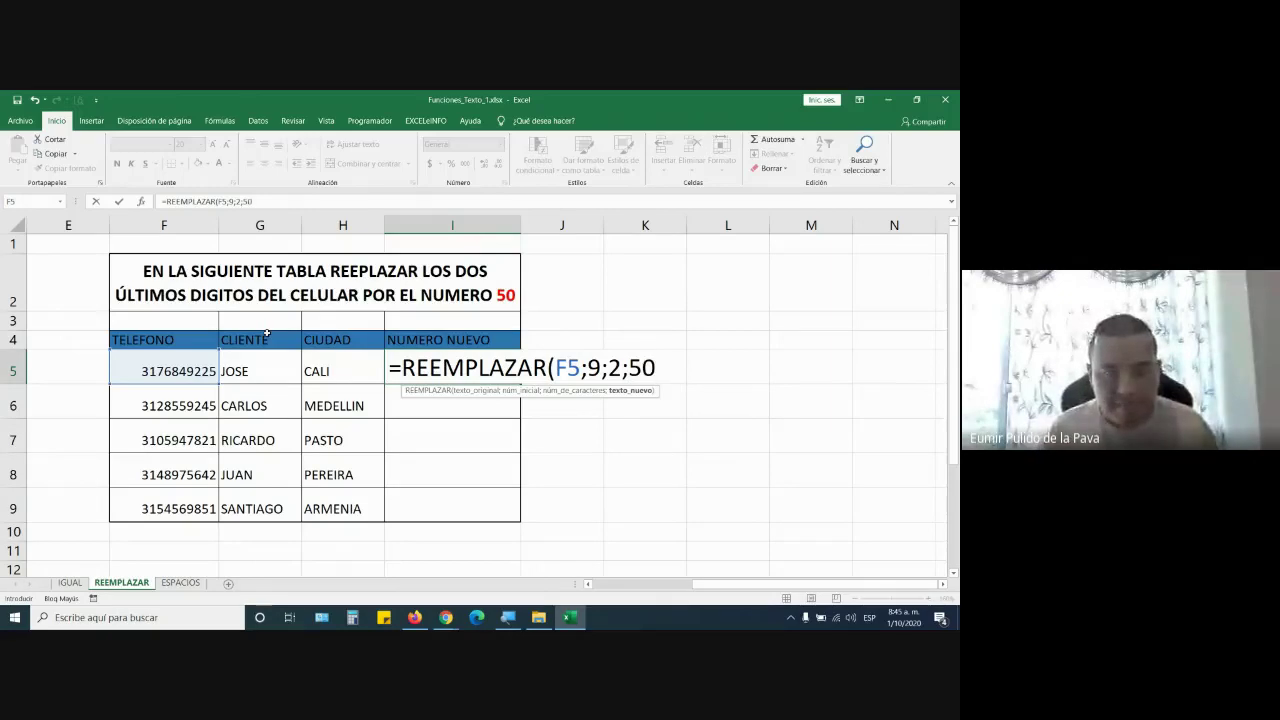
pyautogui.write(')')
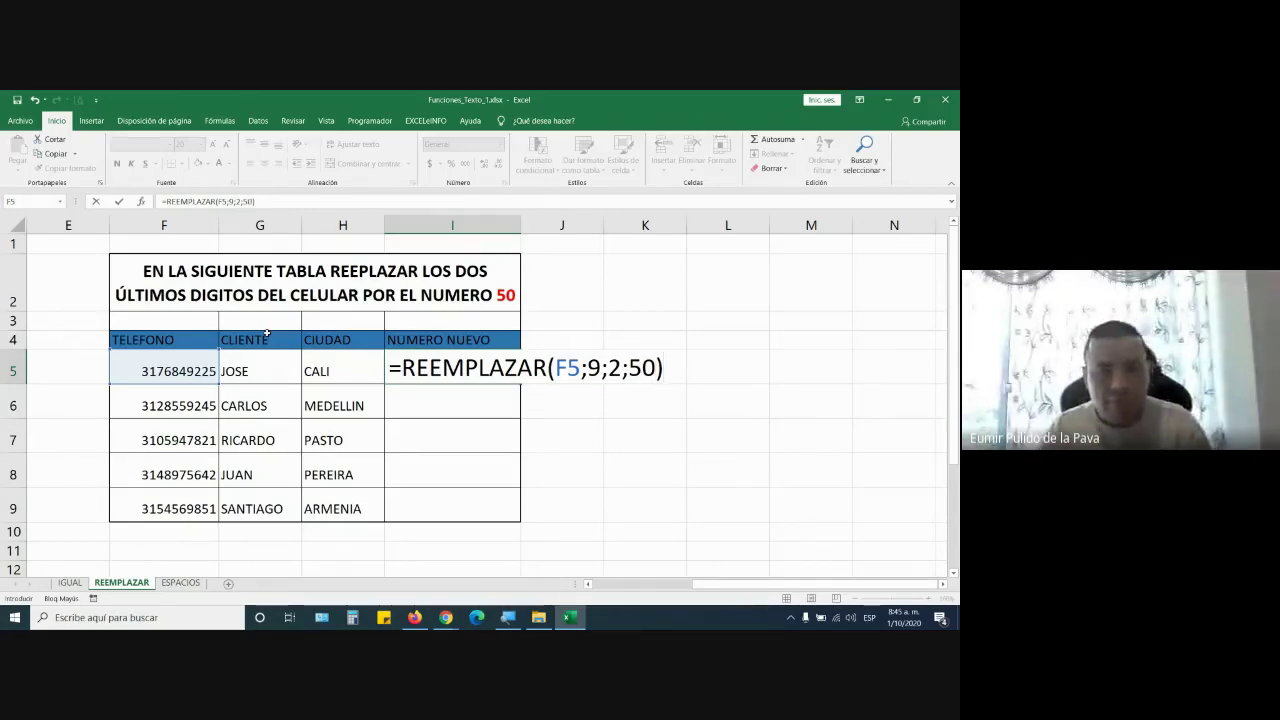
pyautogui.press('Return')
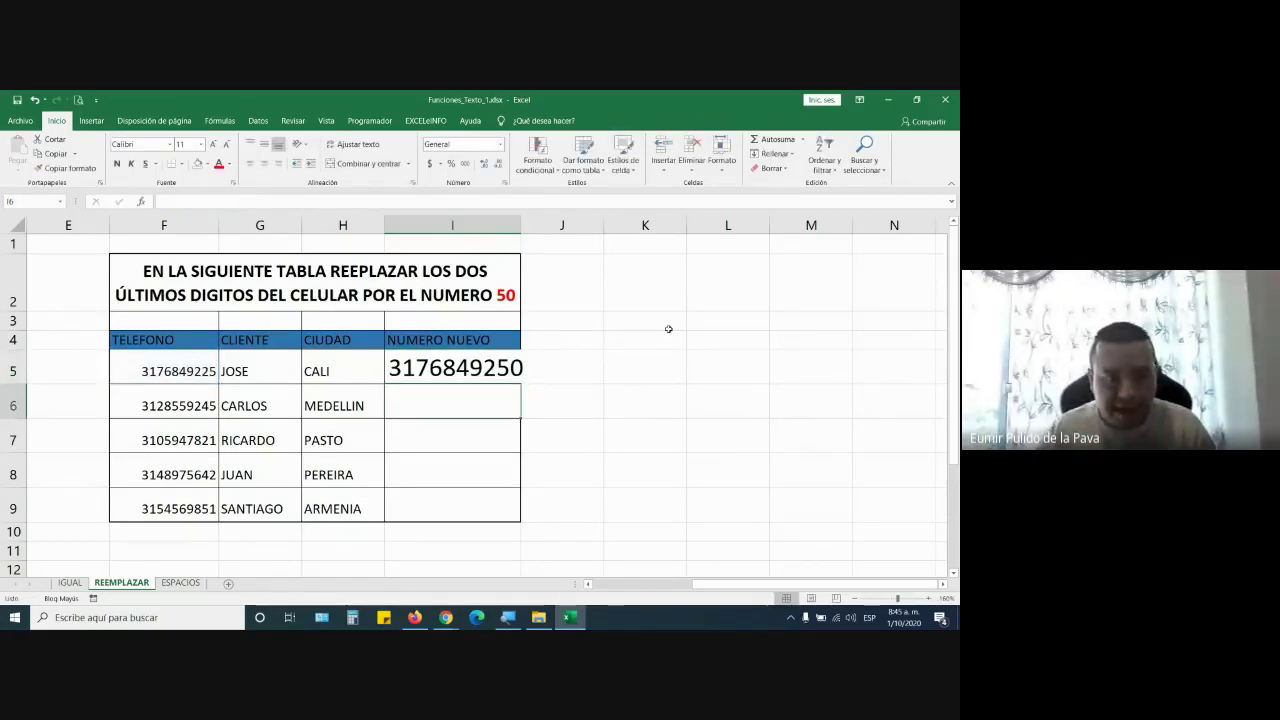
pyautogui.click(510, 358)
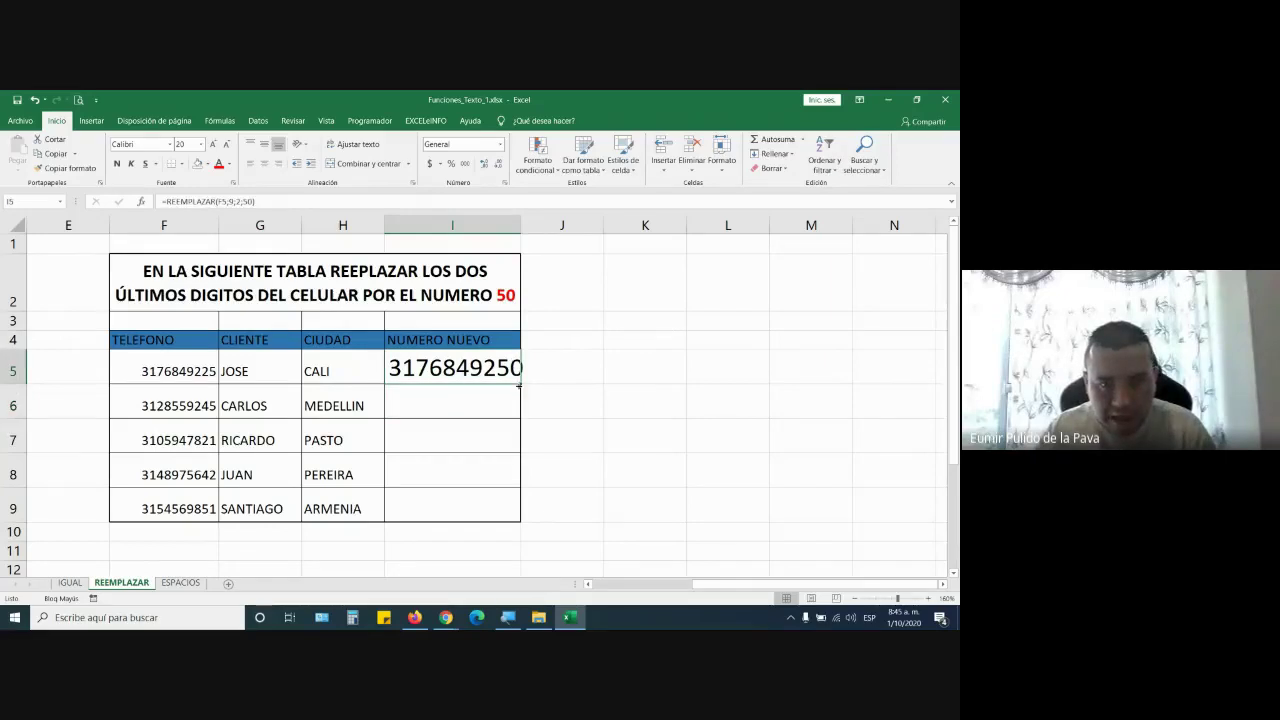
# Fill I5's formula down to I9, check the Meet window, and switch to the ESPACIOS sheet
pyautogui.moveTo(519, 386); pyautogui.dragTo(519, 520)
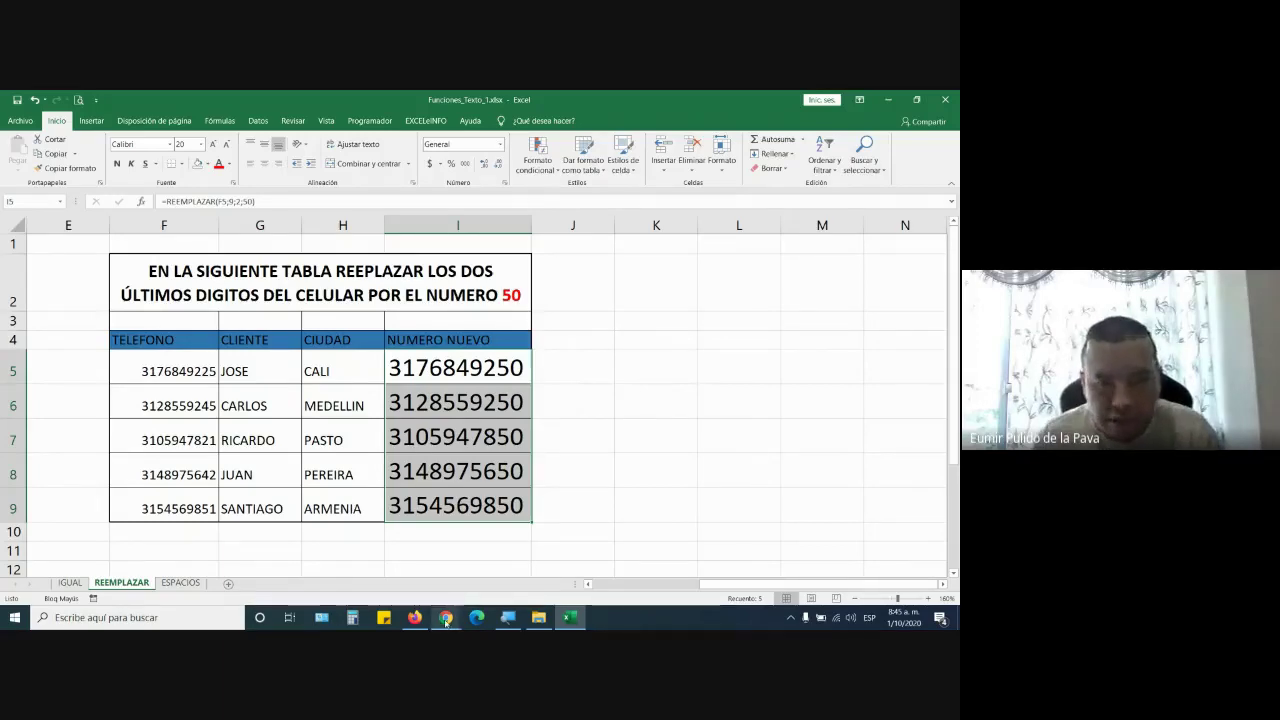
pyautogui.click(404, 567)
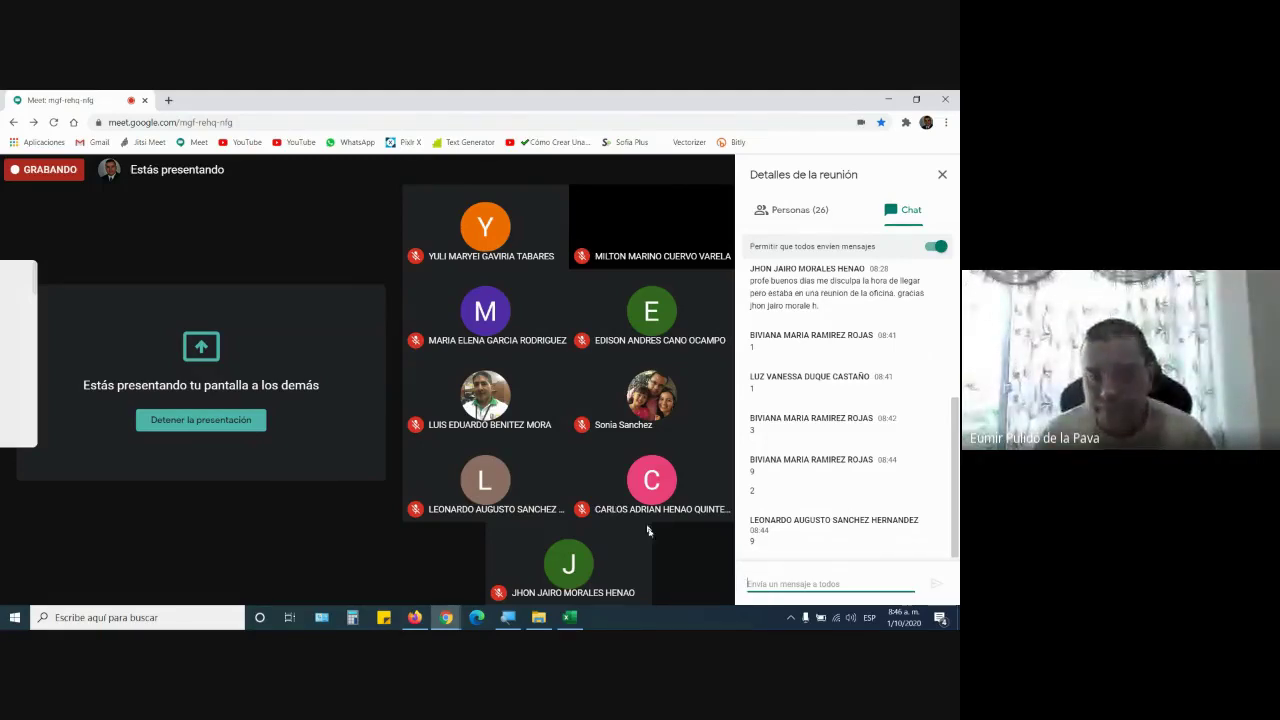
pyautogui.click(570, 618)
pyautogui.click(611, 448)
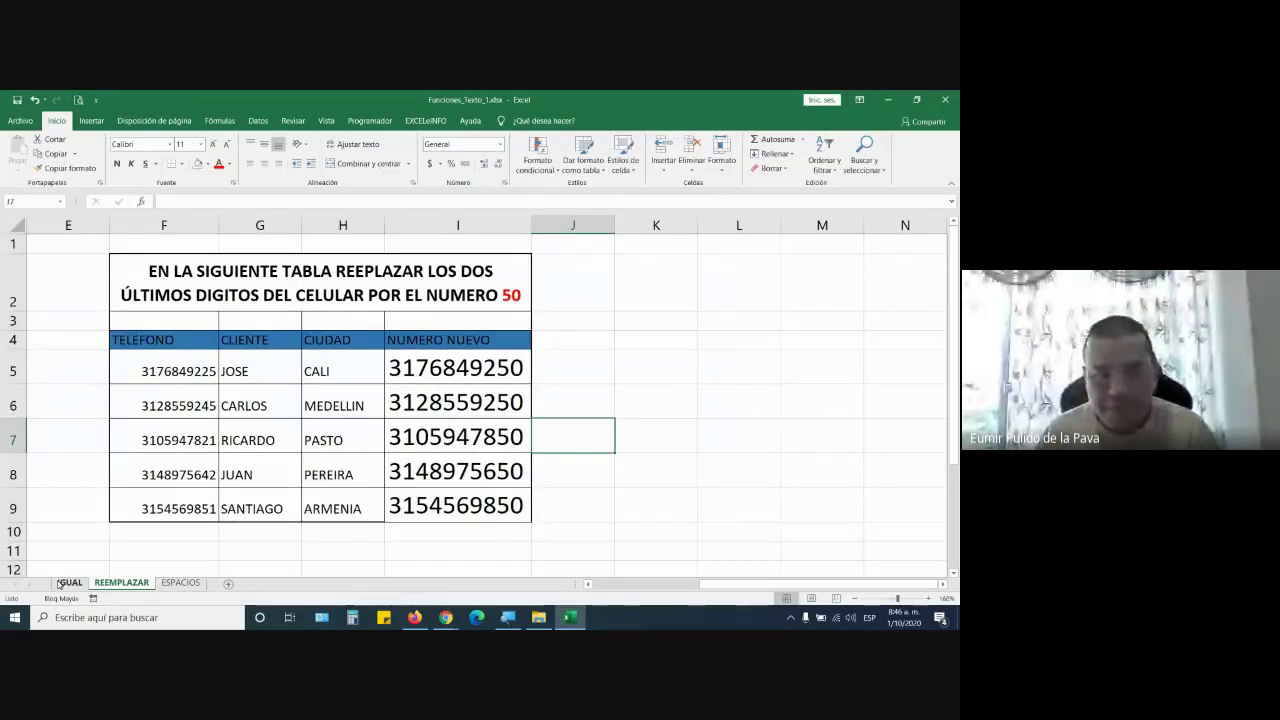
pyautogui.click(180, 583)
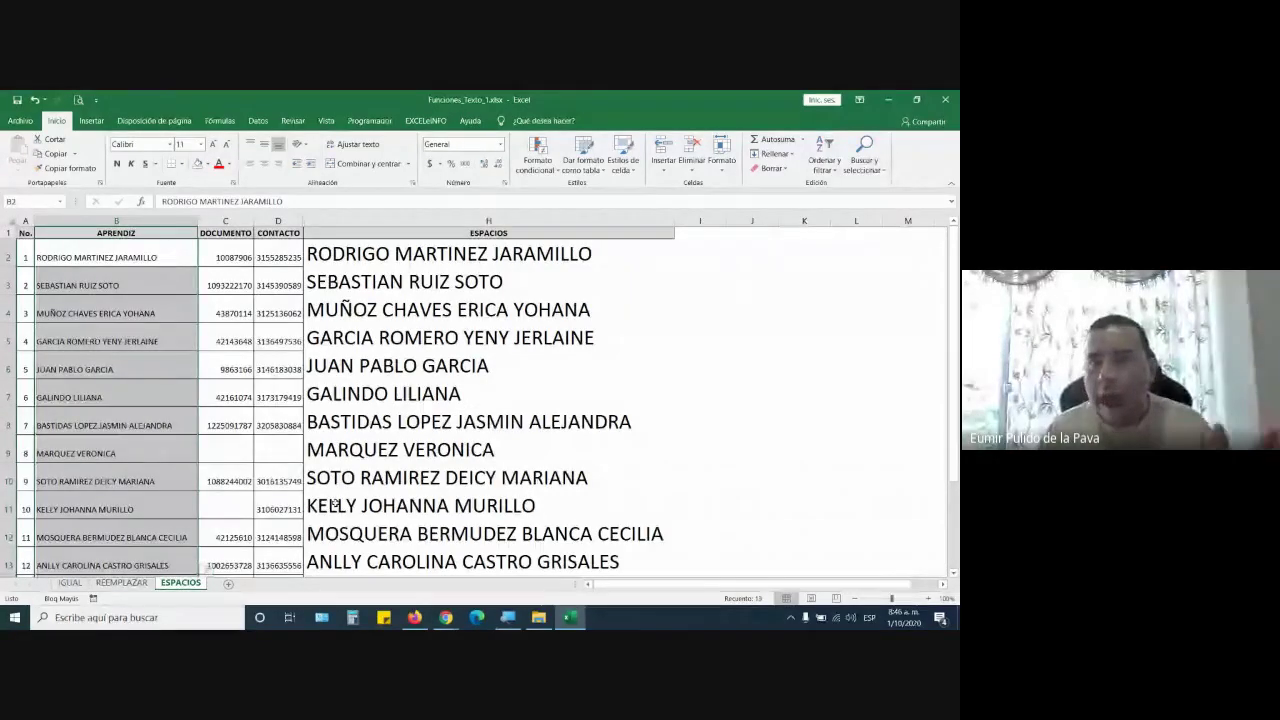
# Open Funciones_Texto_3.xlsx and Funciones_Texto_2.xlsx from the MANEJO INTERMEDIO folder
pyautogui.click(540, 618)
pyautogui.click(340, 367)
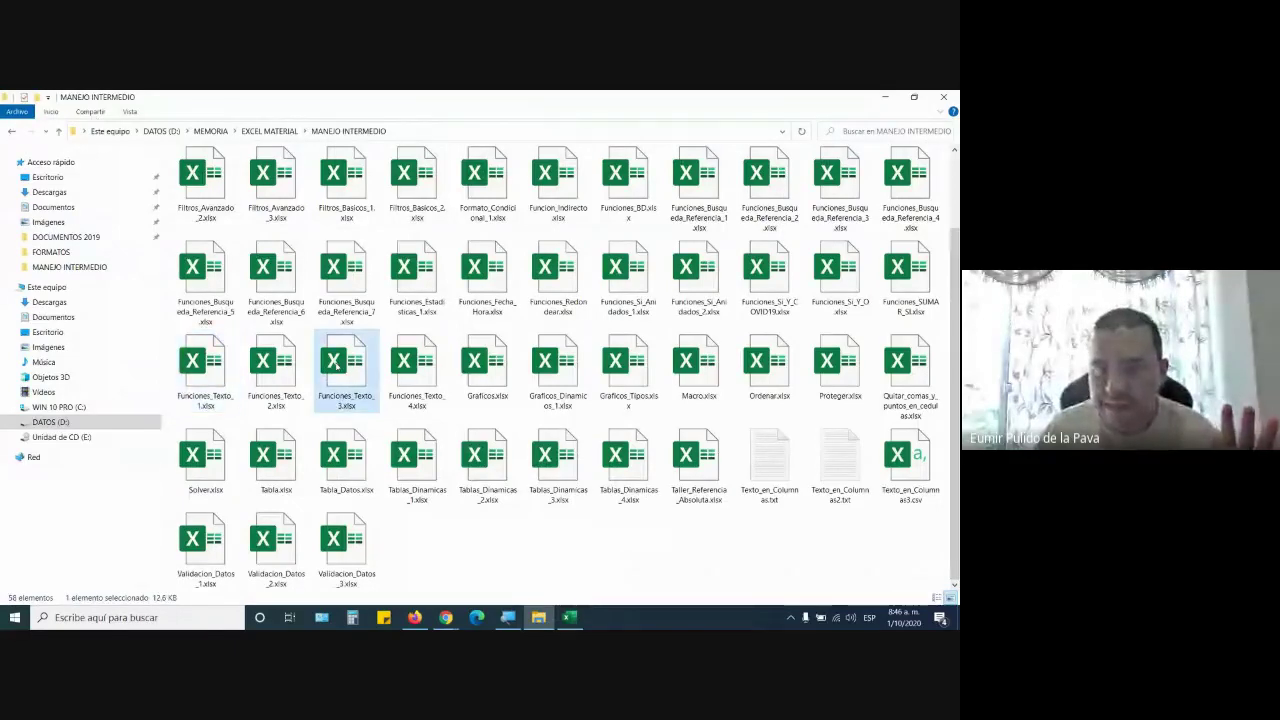
pyautogui.hotkey('alt', 'Tab')
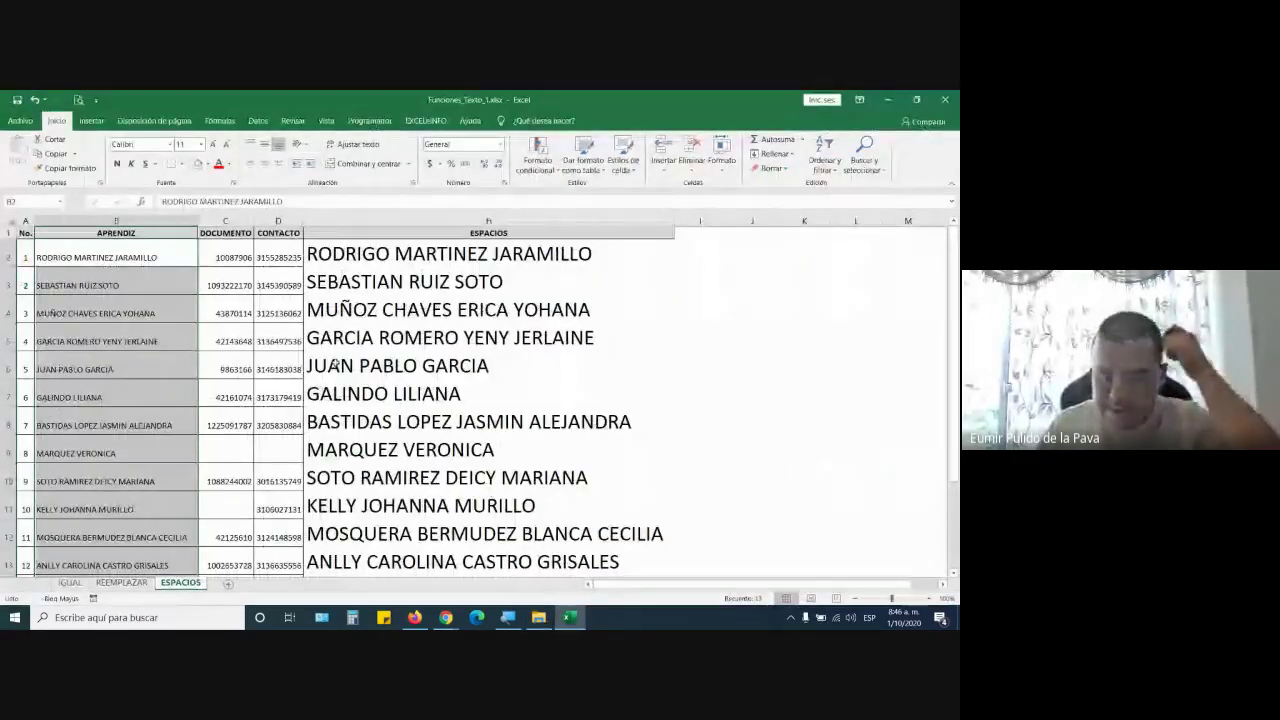
pyautogui.hotkey('alt', 'Tab')
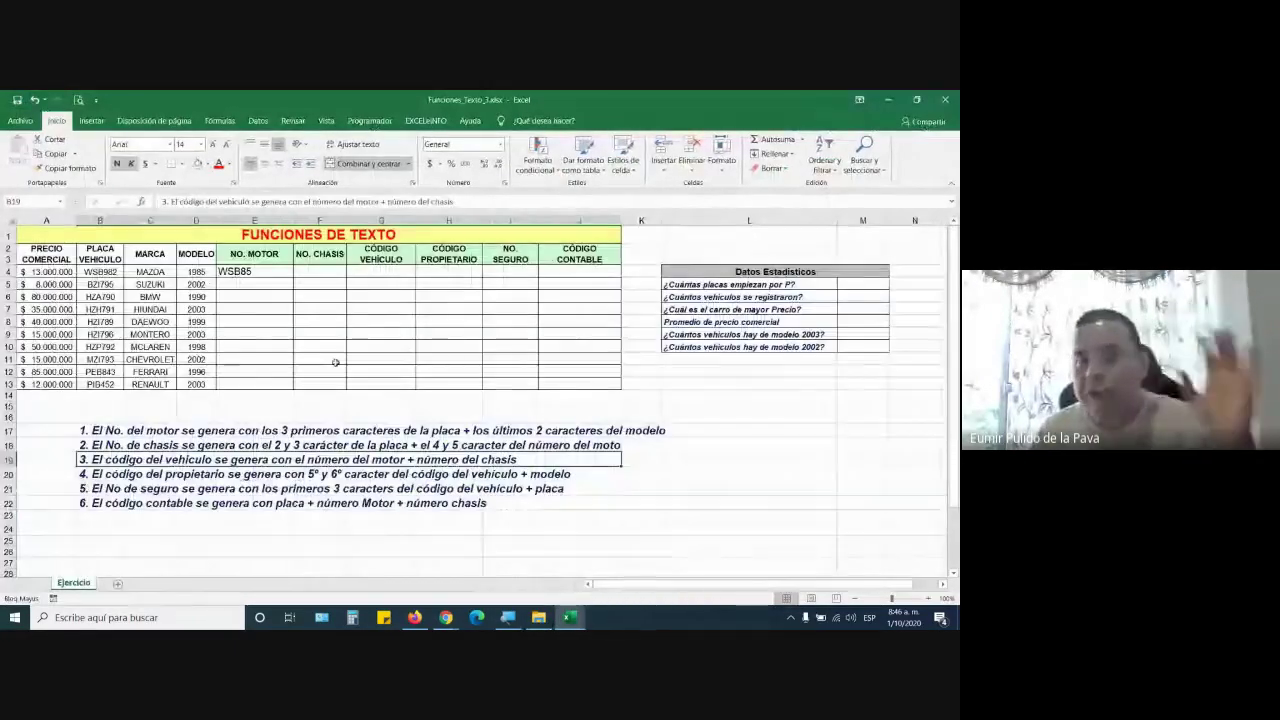
pyautogui.click(538, 618)
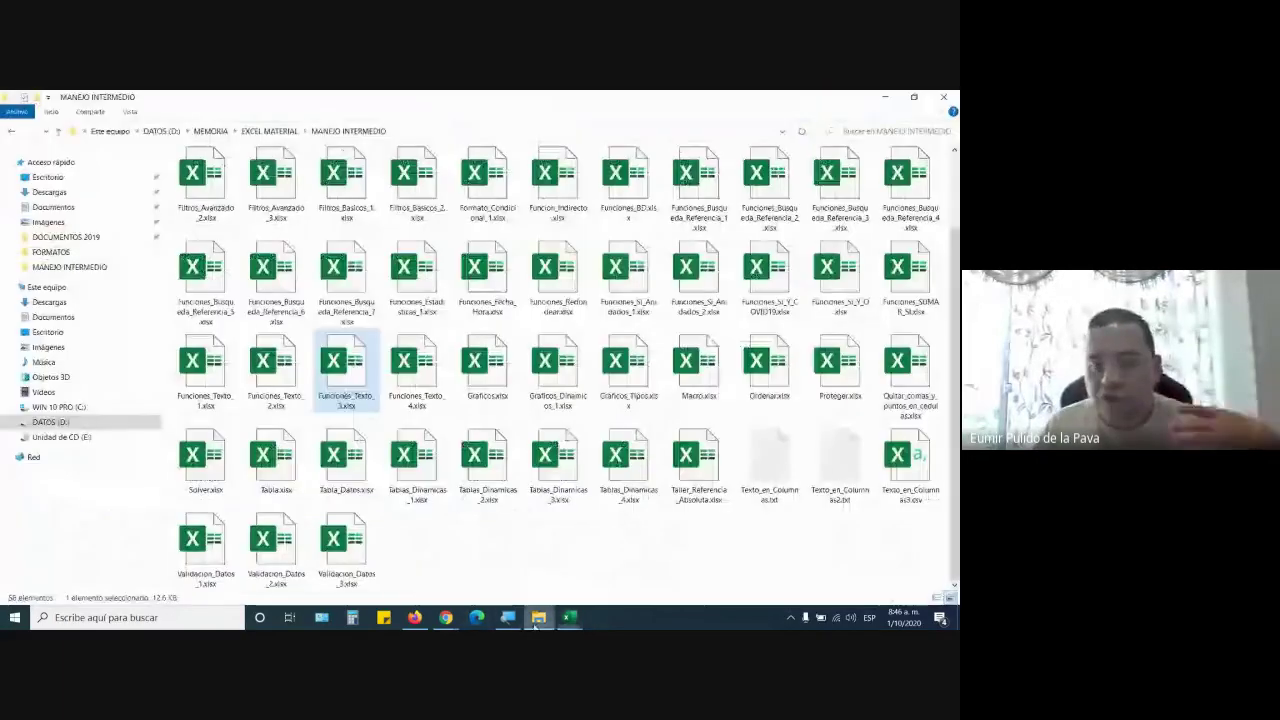
pyautogui.doubleClick(292, 384)
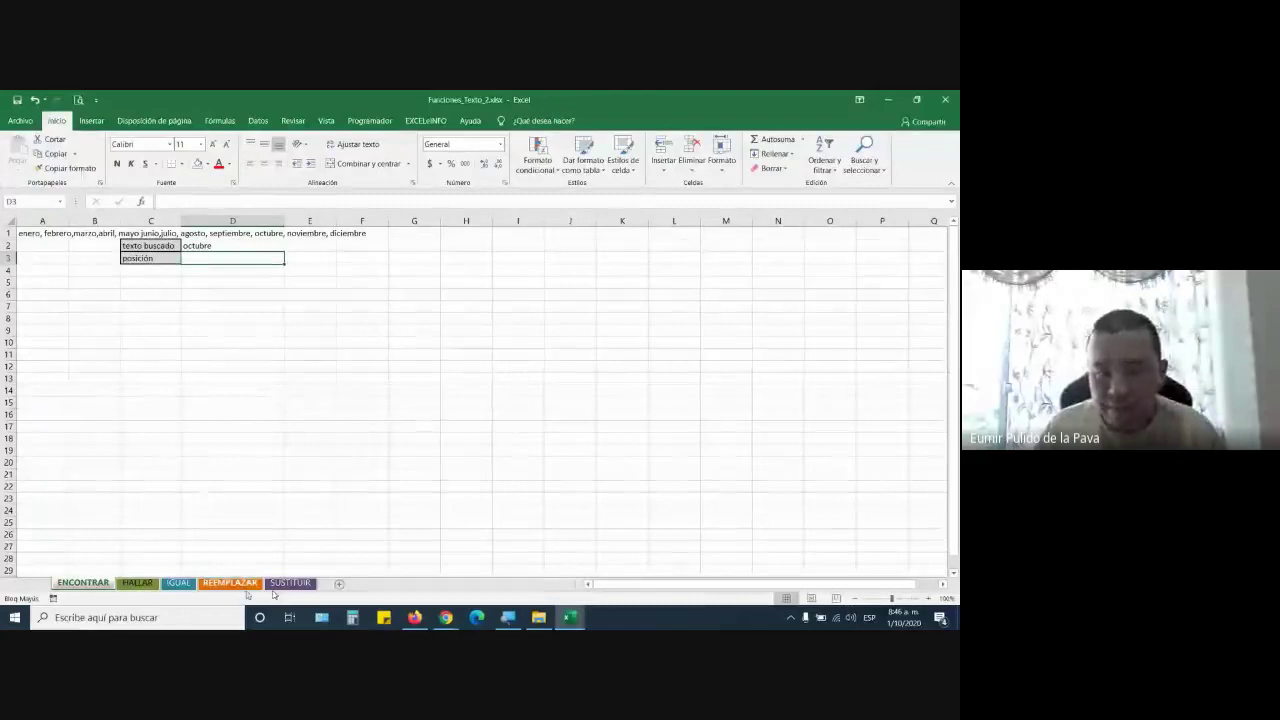
# Close Funciones_Texto_2, zoom the Ejercicio sheet to 120%, and highlight columns A–D and E4:J4
pyautogui.click(945, 99)
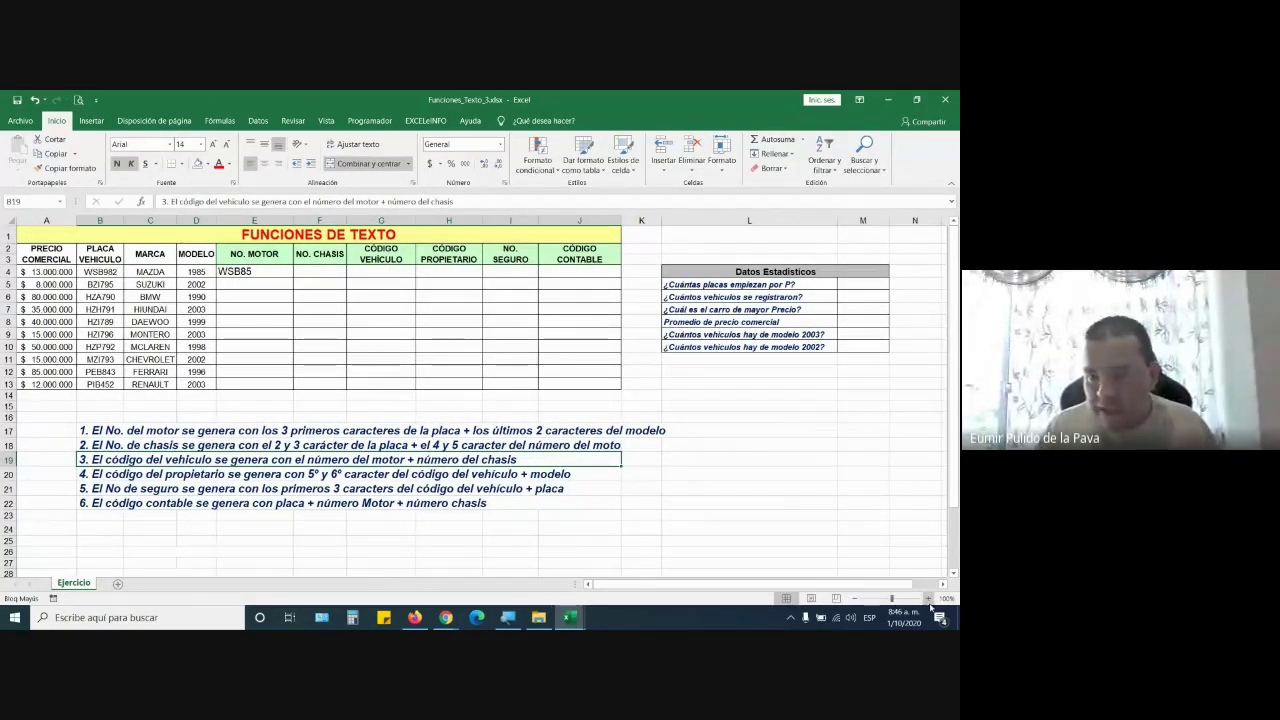
pyautogui.click(929, 599)
pyautogui.click(929, 599)
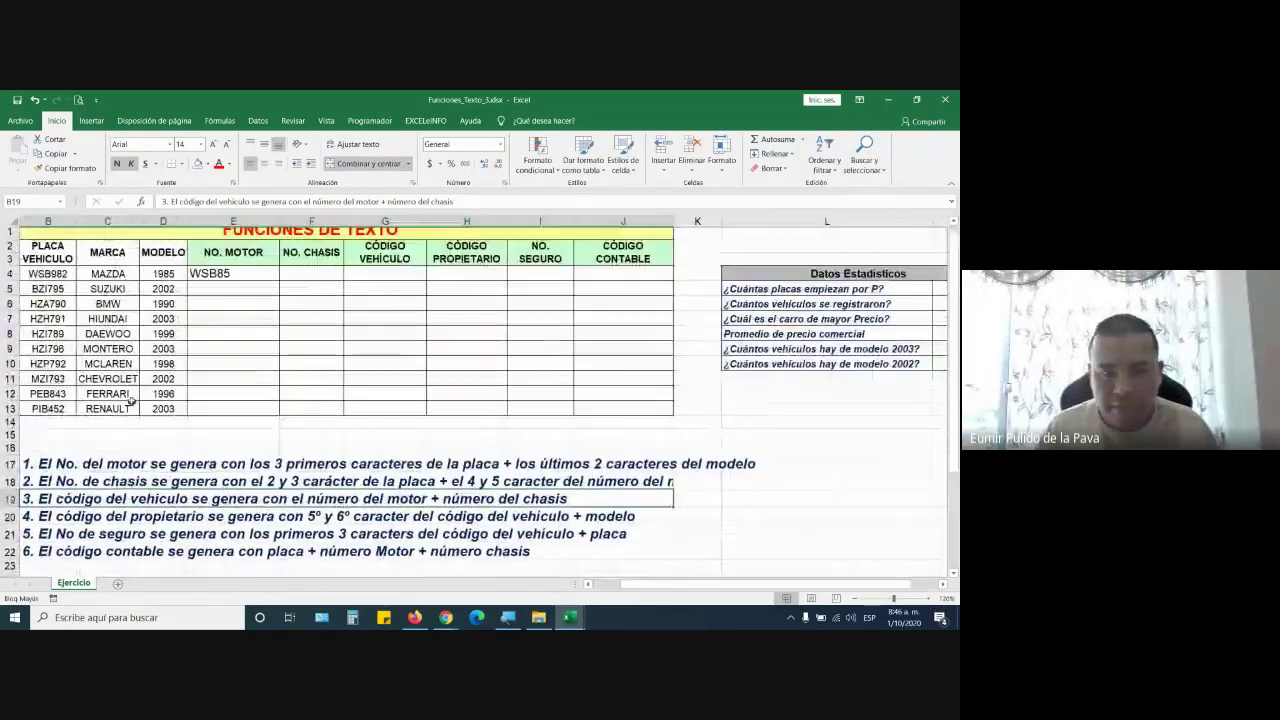
pyautogui.scroll(1, 130, 398)
pyautogui.hscroll(-1, 52, 242)
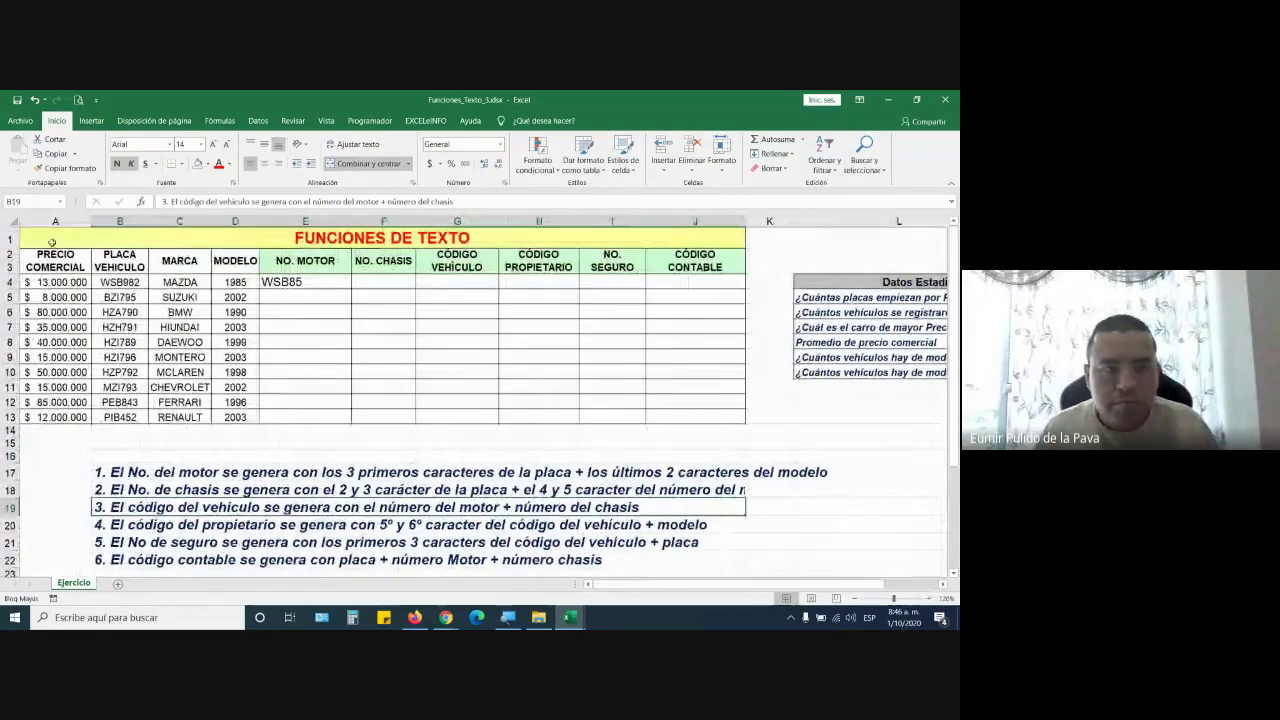
pyautogui.moveTo(55, 221); pyautogui.dragTo(235, 221)
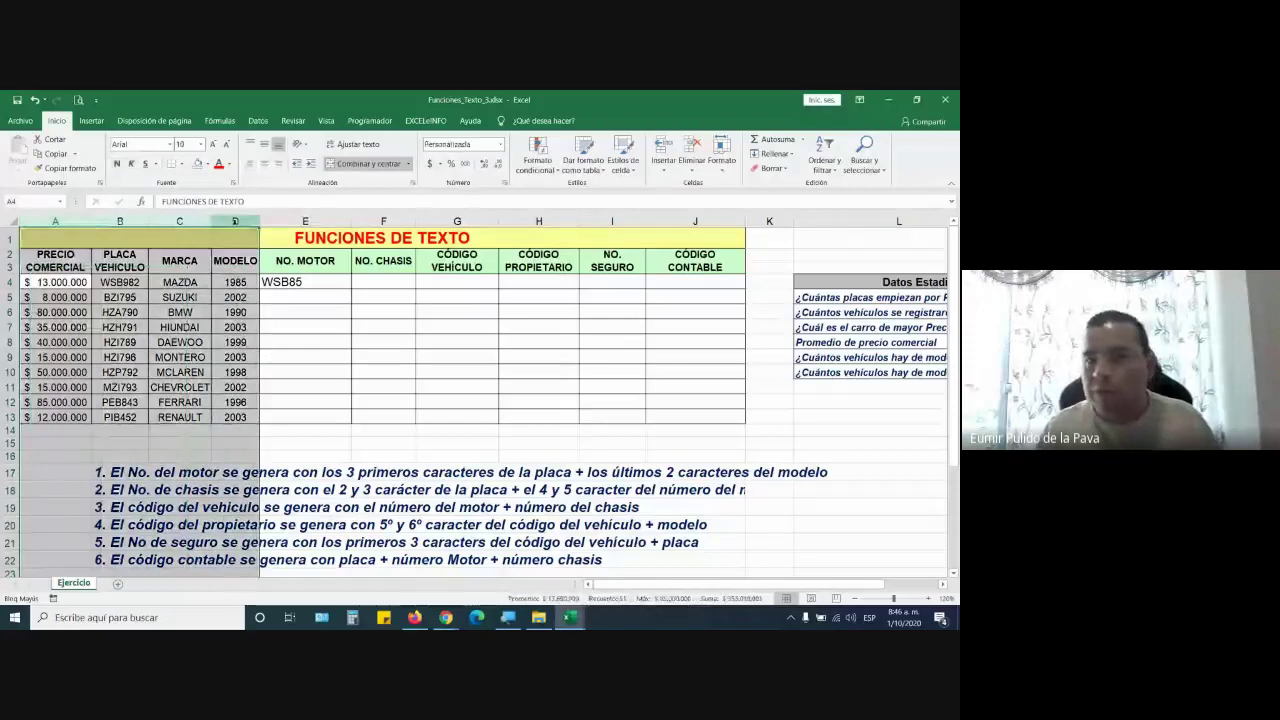
pyautogui.moveTo(342, 284); pyautogui.dragTo(674, 287)
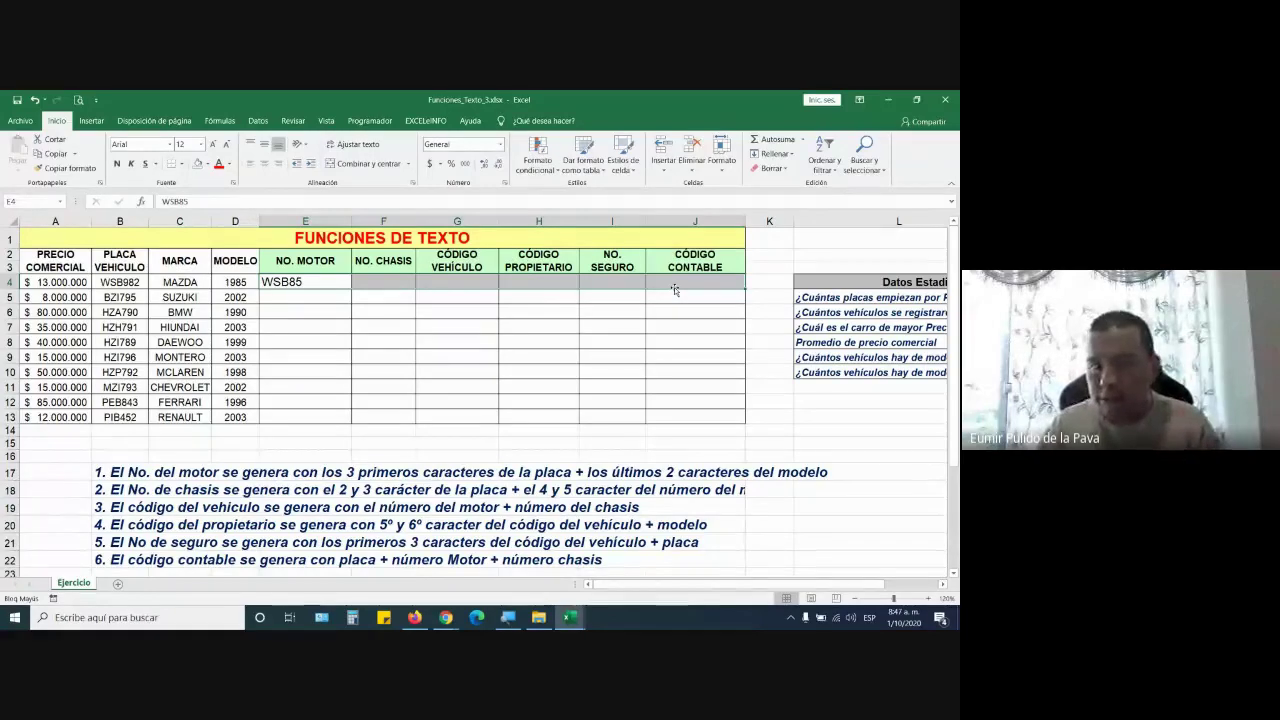
pyautogui.click(337, 220)
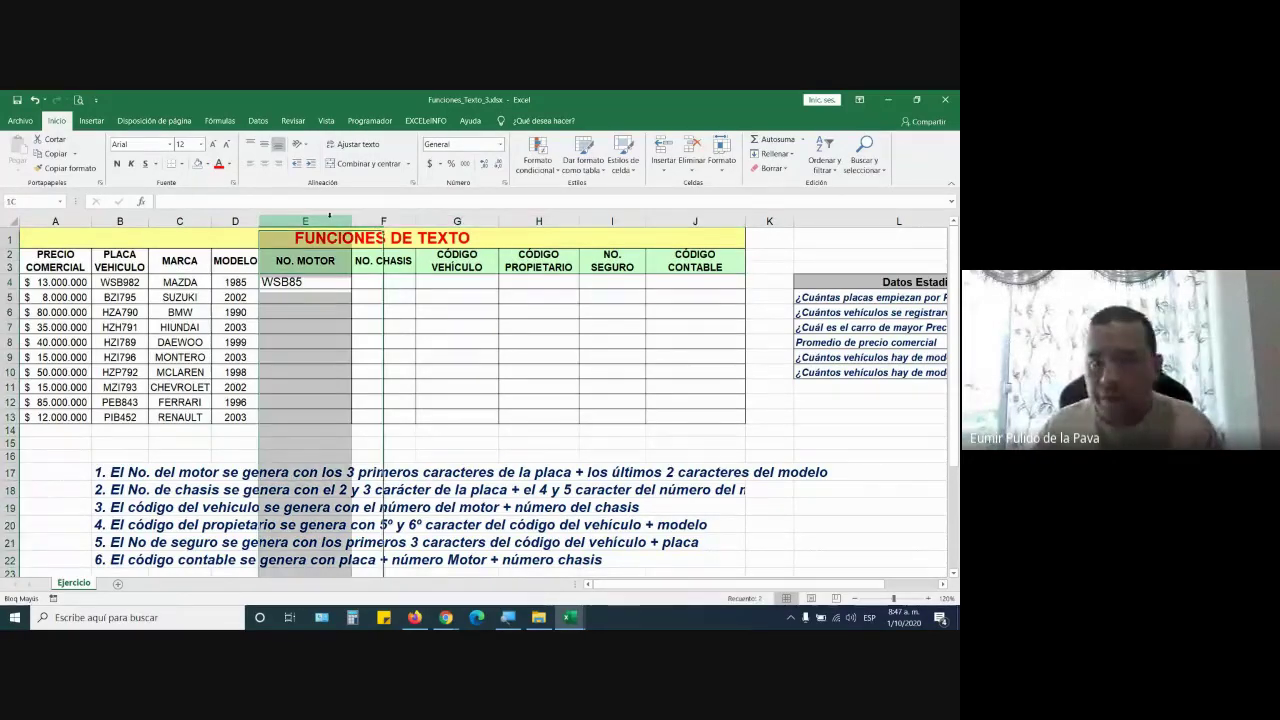
pyautogui.click(383, 220)
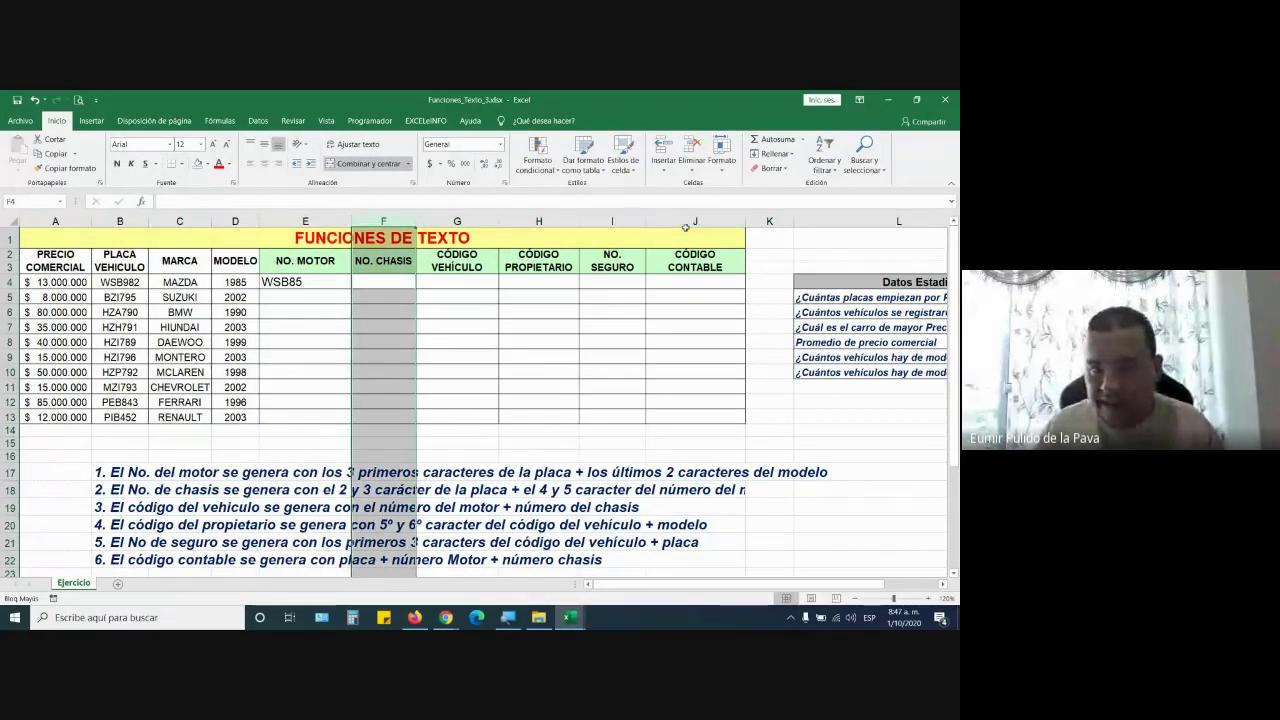
pyautogui.click(130, 458)
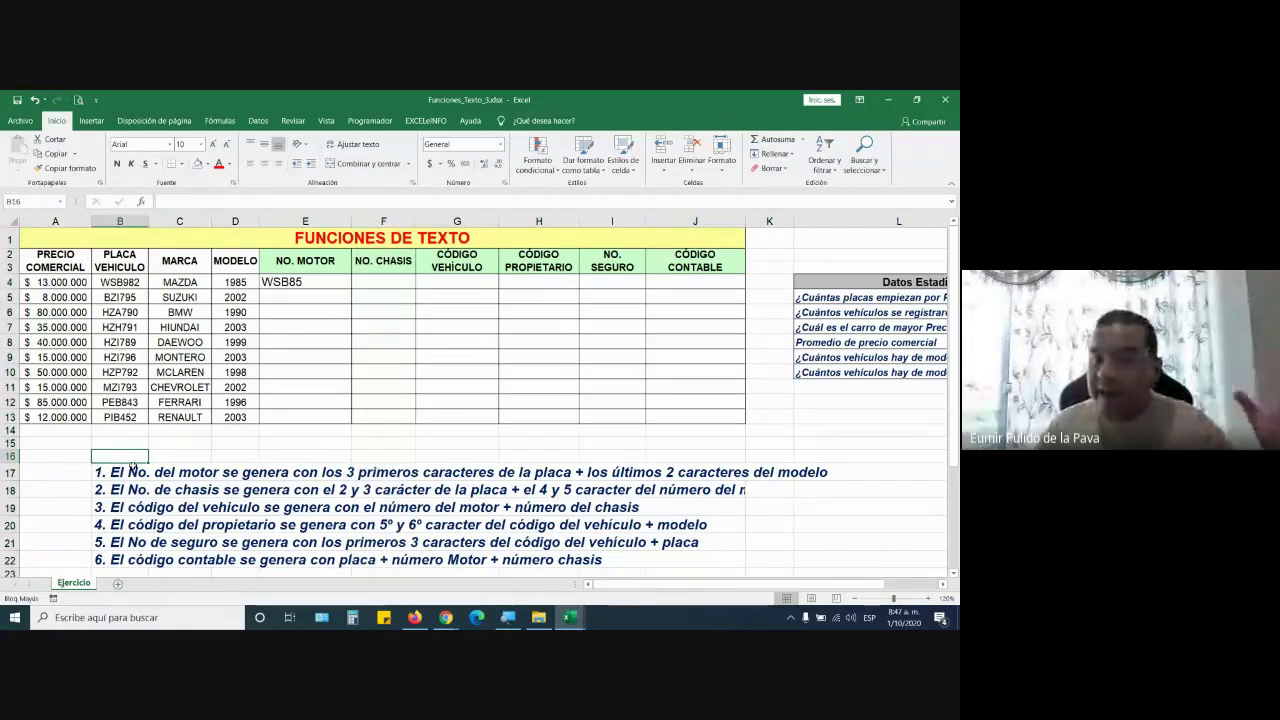
pyautogui.click(132, 470)
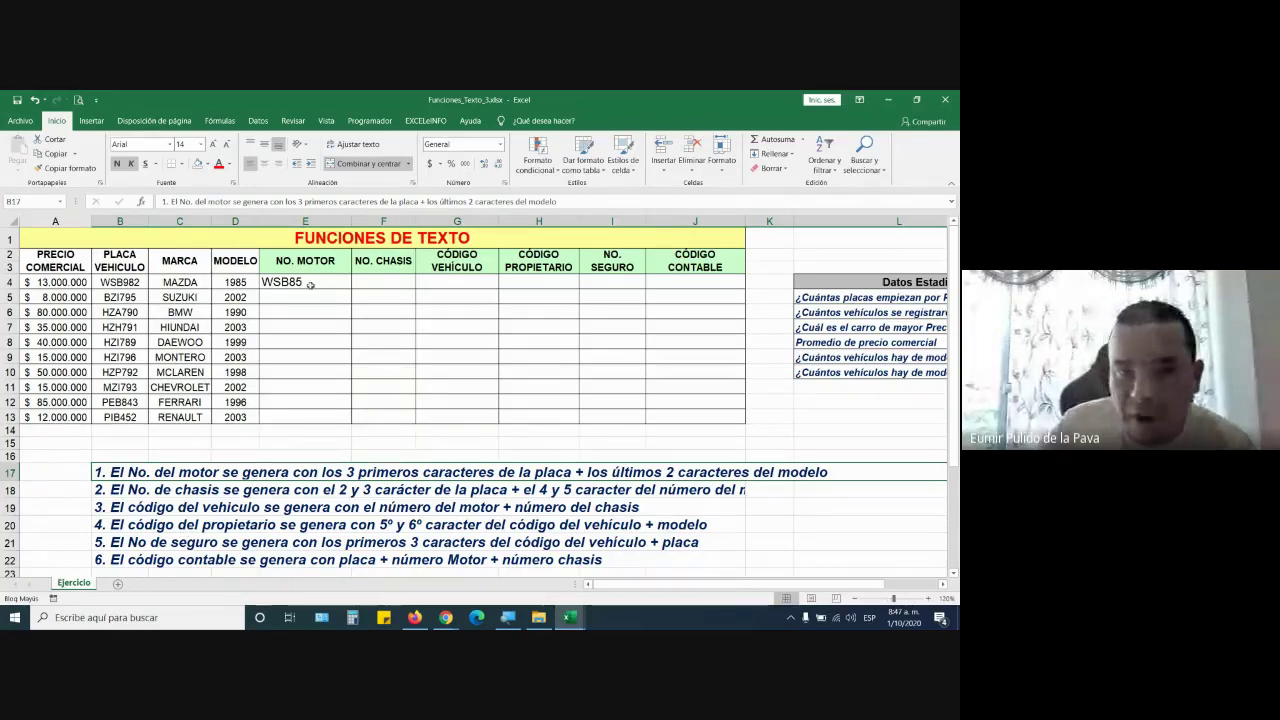
pyautogui.click(268, 284)
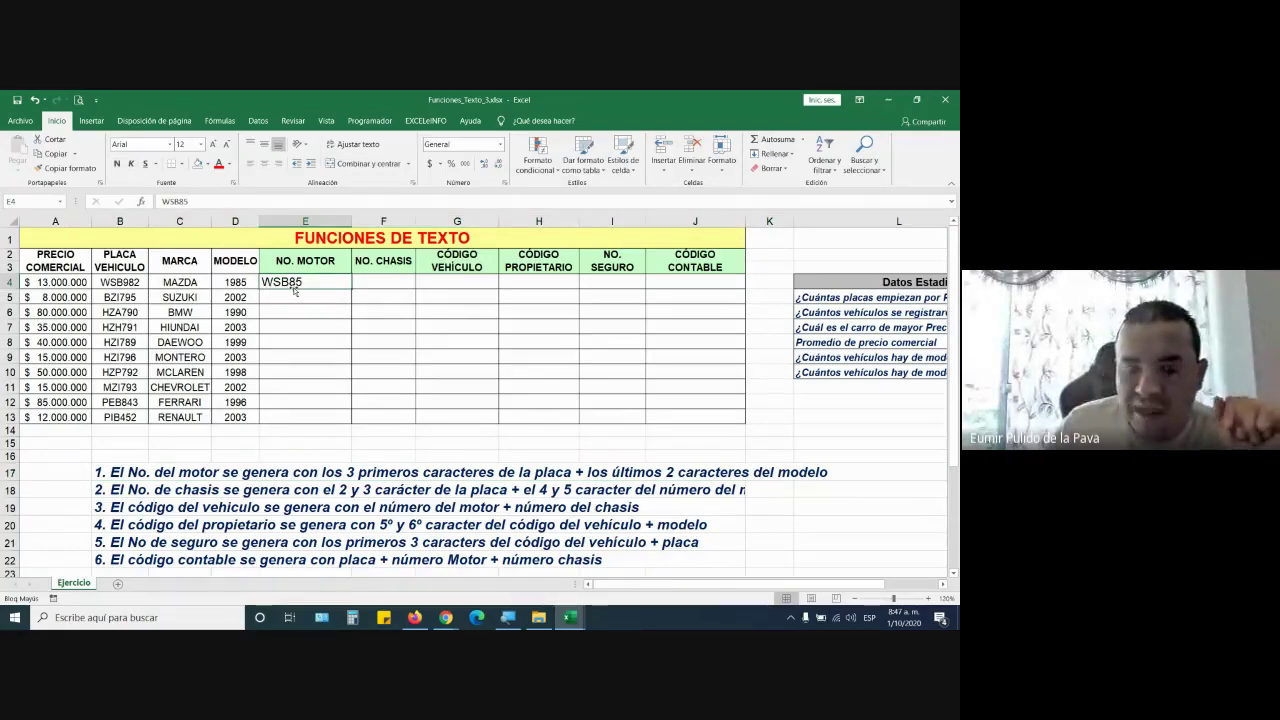
pyautogui.doubleClick(118, 283)
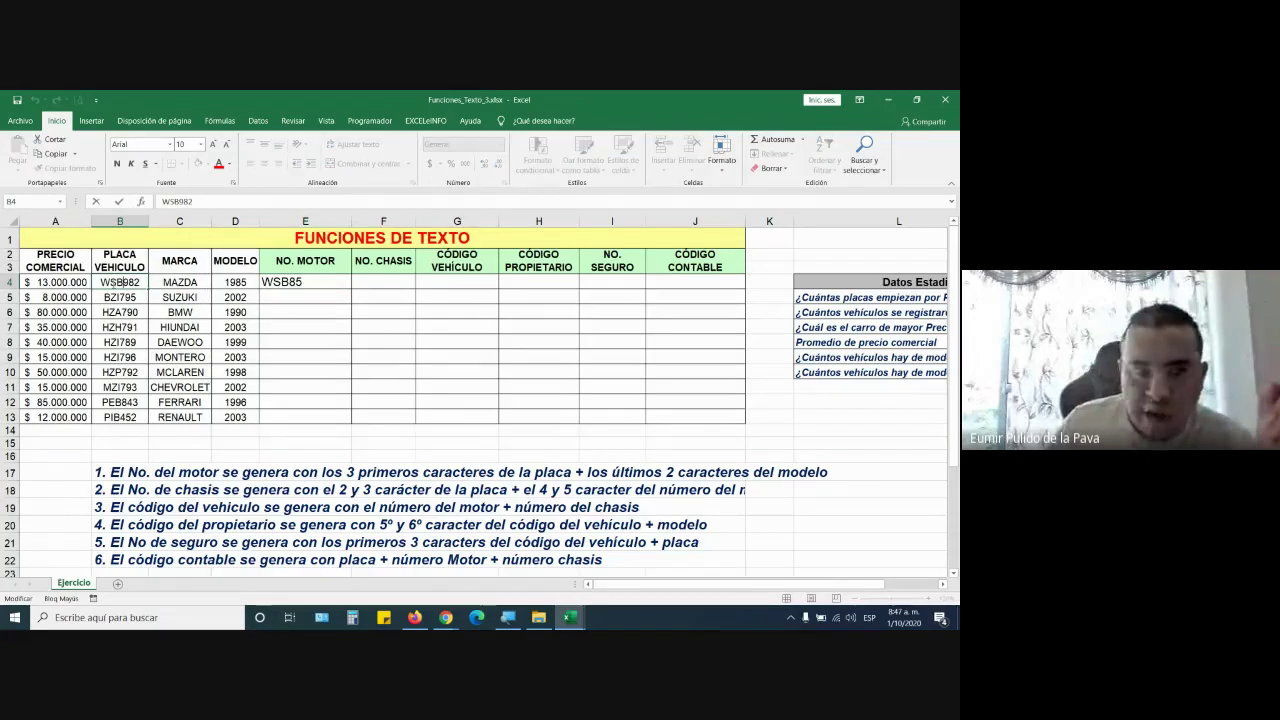
pyautogui.moveTo(104, 283); pyautogui.dragTo(118, 283)
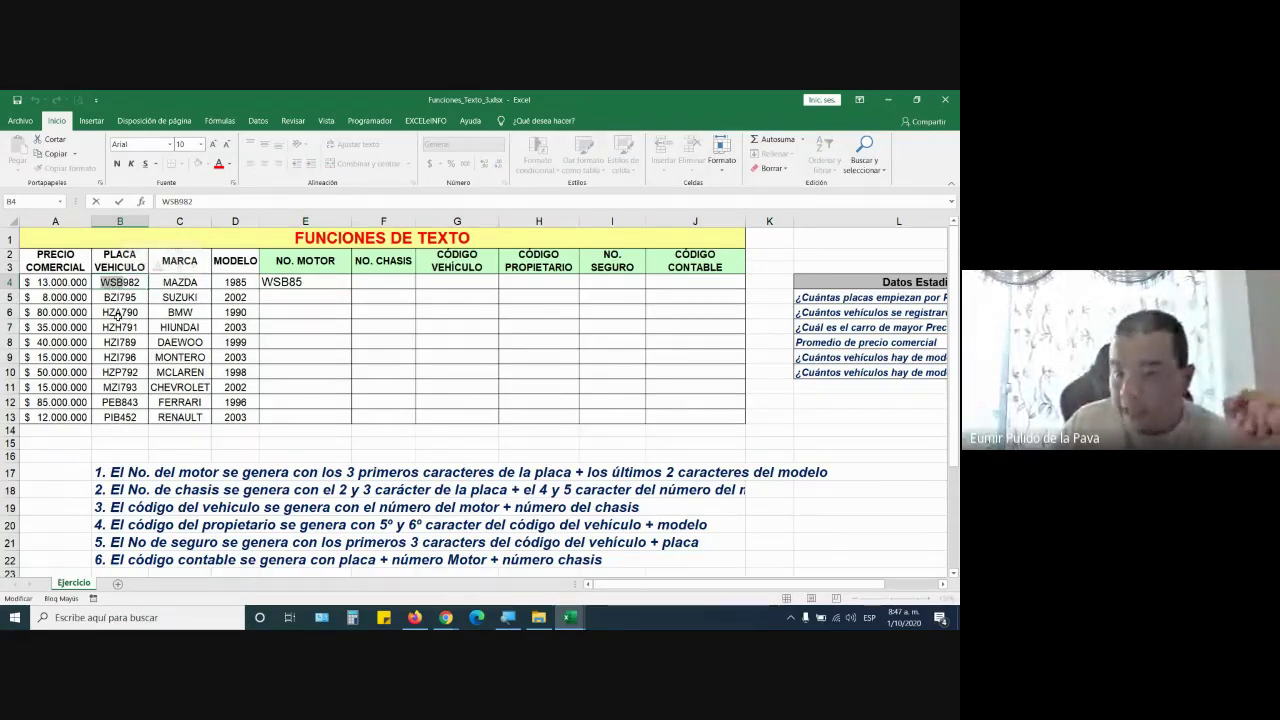
pyautogui.doubleClick(241, 284)
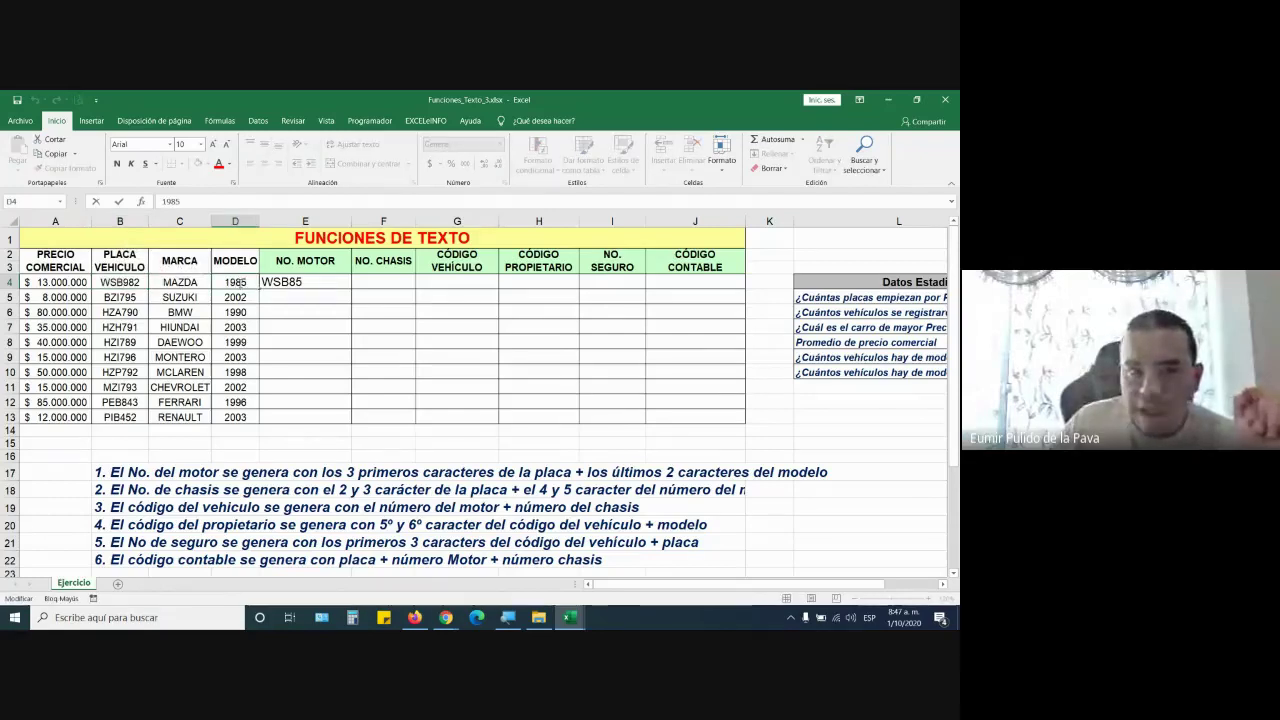
pyautogui.moveTo(240, 283); pyautogui.dragTo(247, 283)
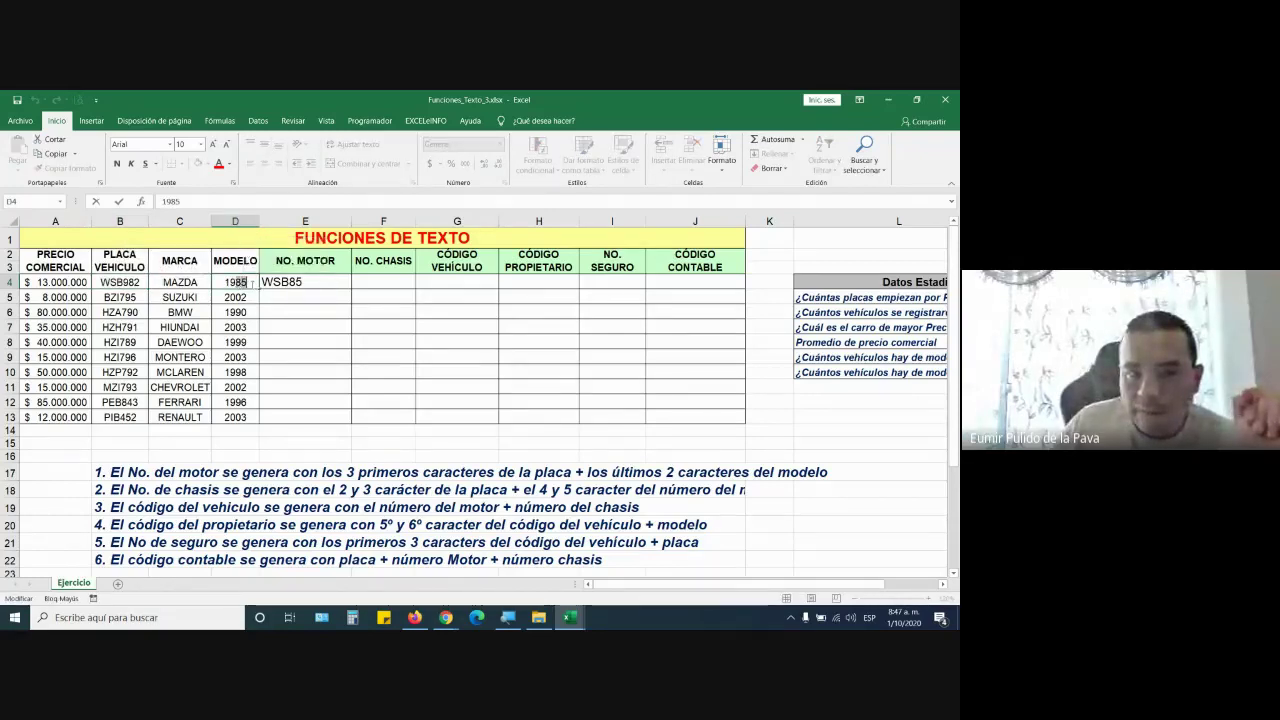
pyautogui.click(296, 296)
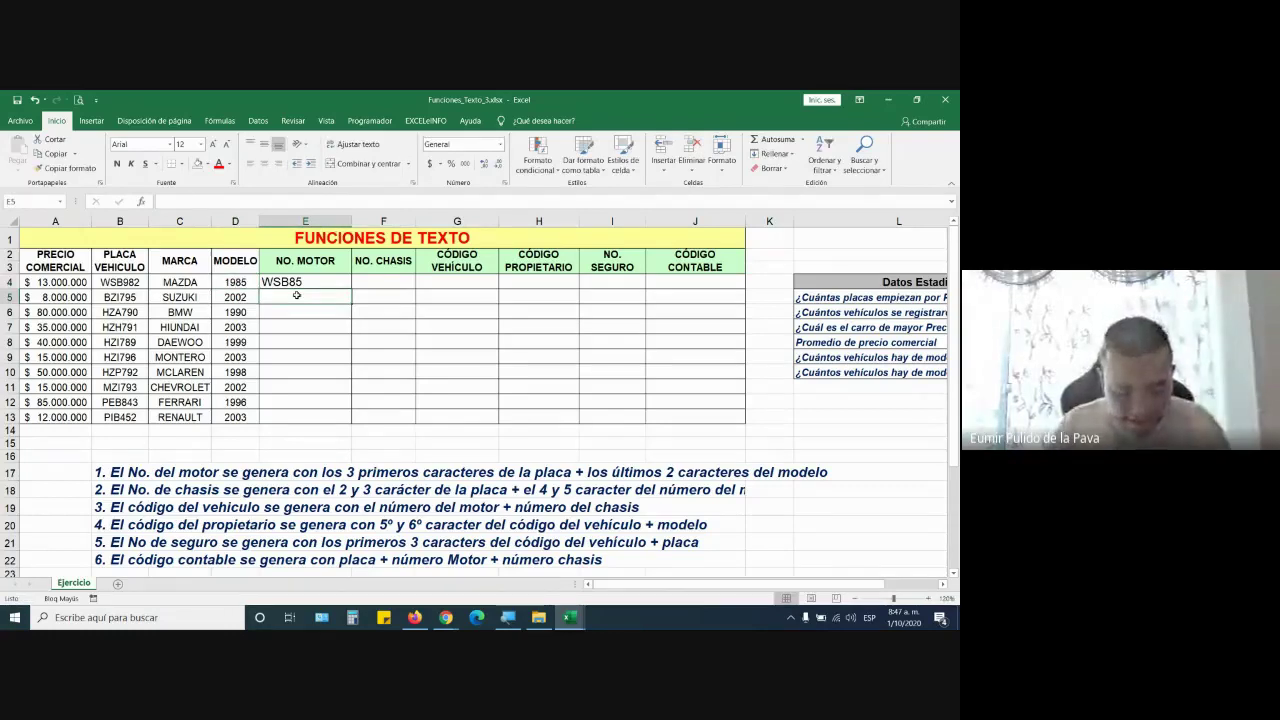
# Enter BZI02 in E5, then clear all NO. MOTOR entries in E4:E13
pyautogui.write('BZI')
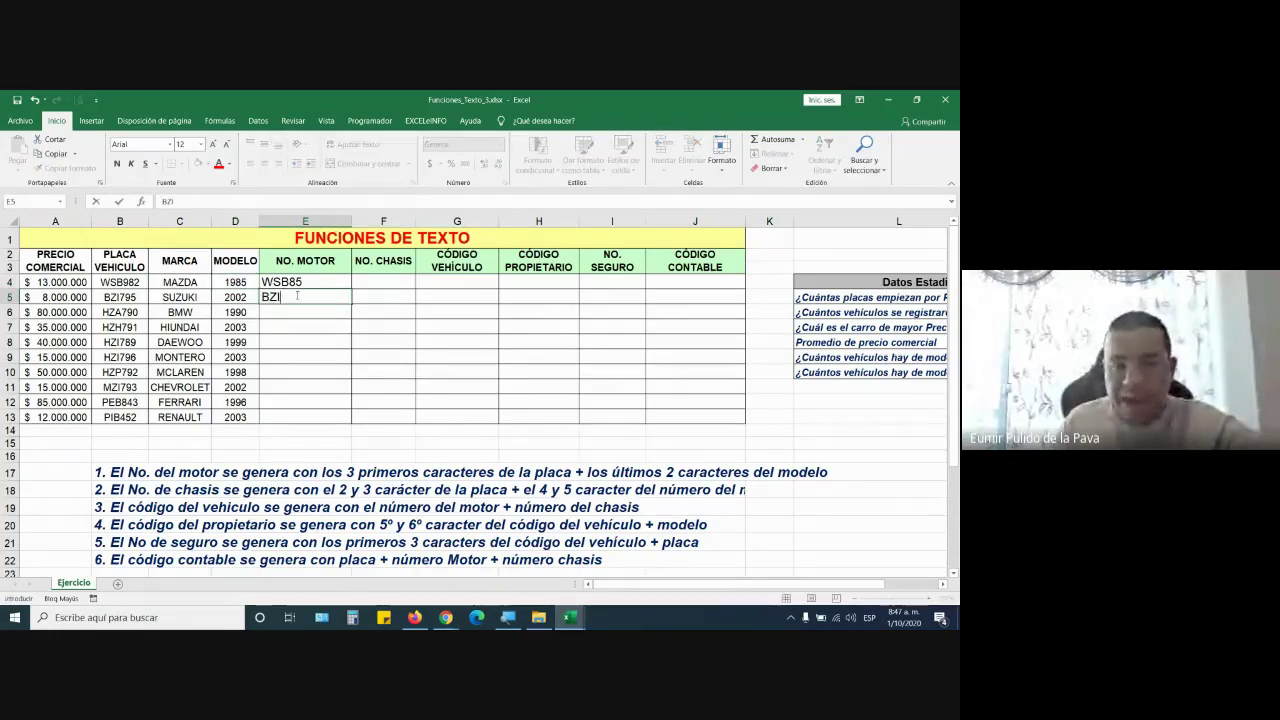
pyautogui.write('02')
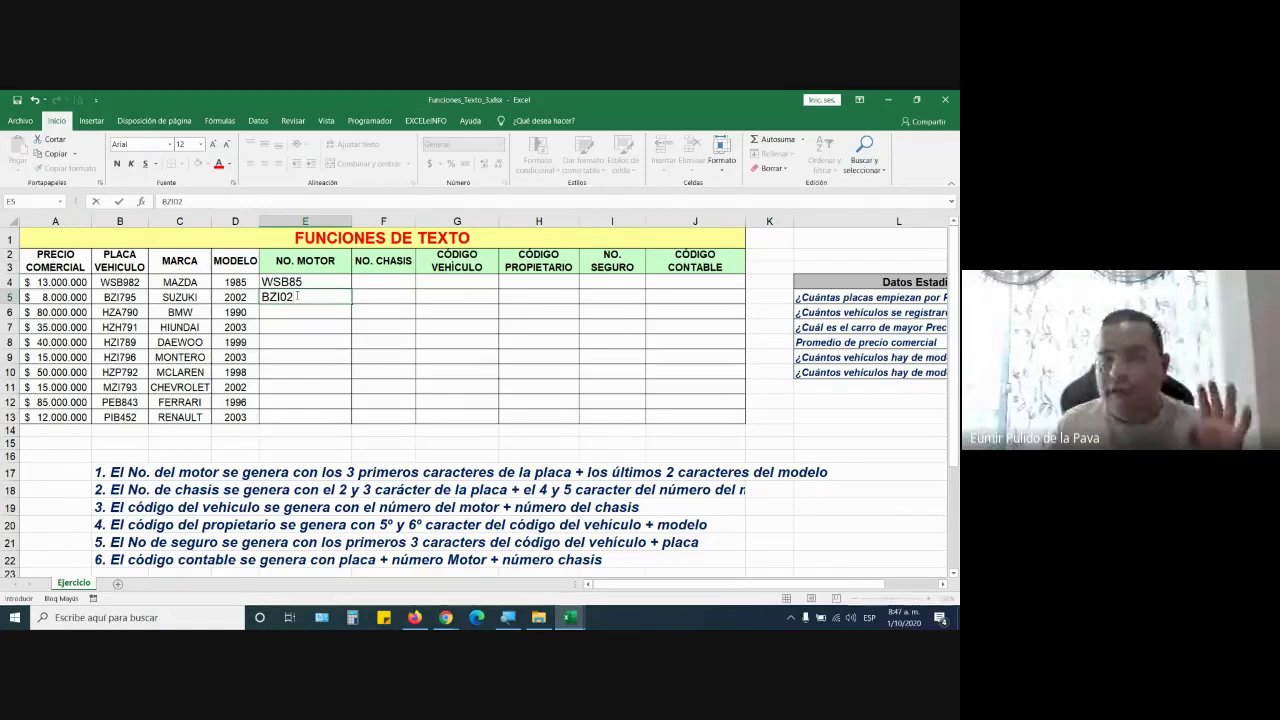
pyautogui.press('Return')
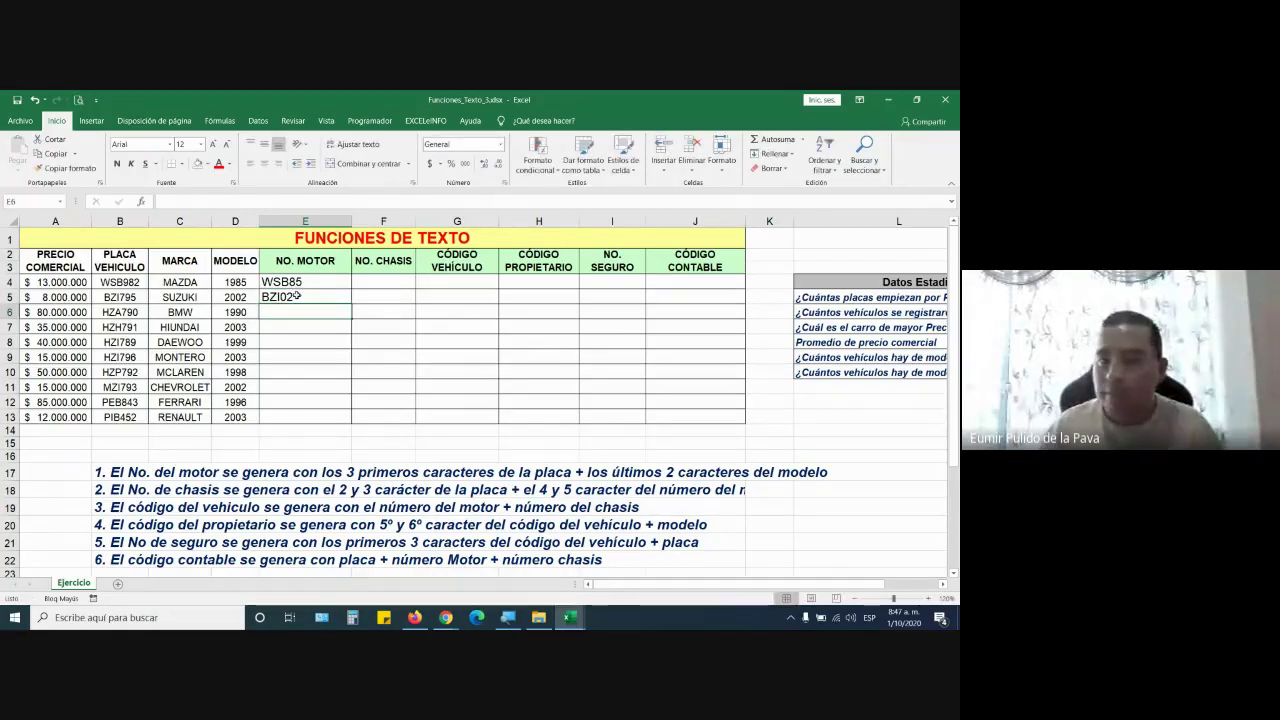
pyautogui.click(300, 297)
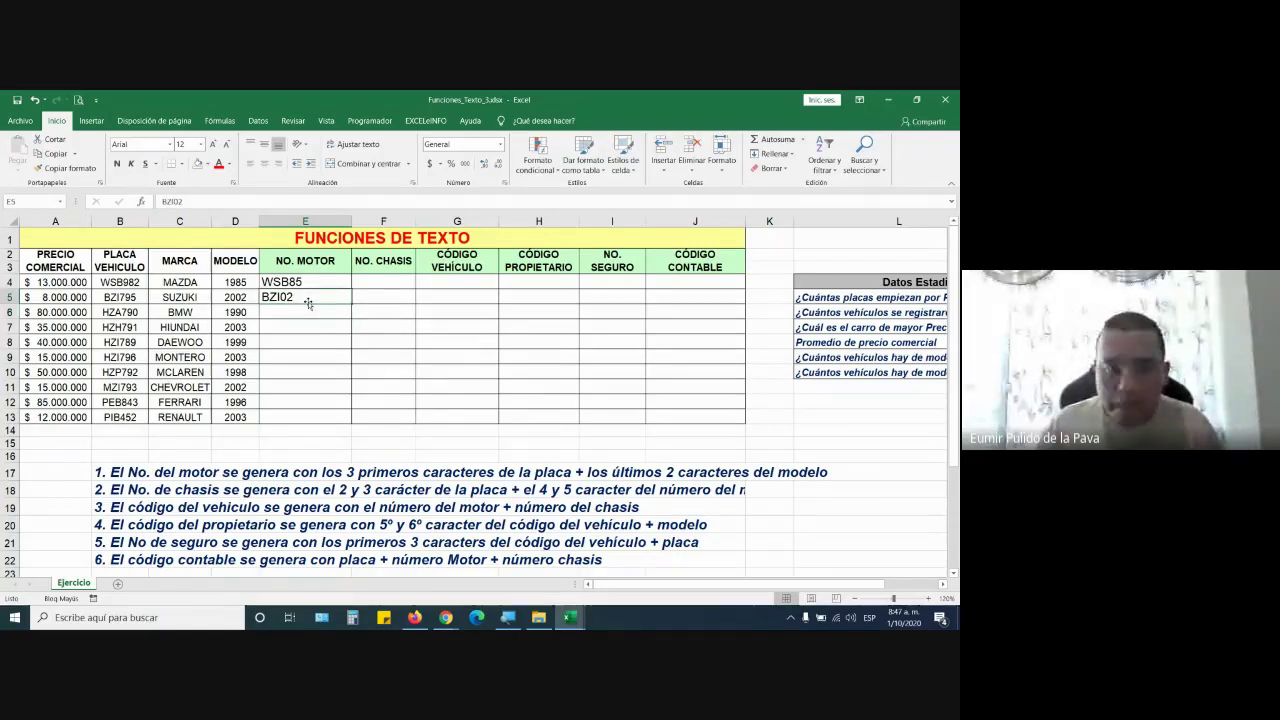
pyautogui.moveTo(275, 282); pyautogui.dragTo(275, 415)
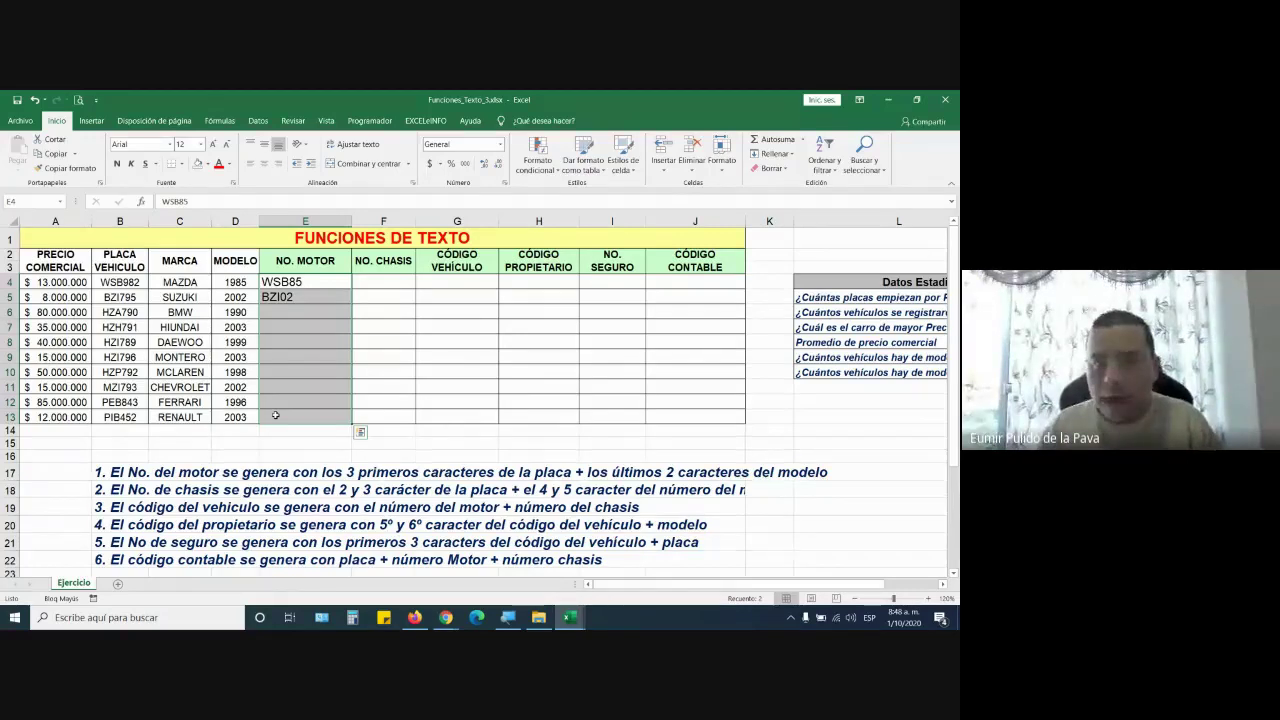
pyautogui.press('Delete')
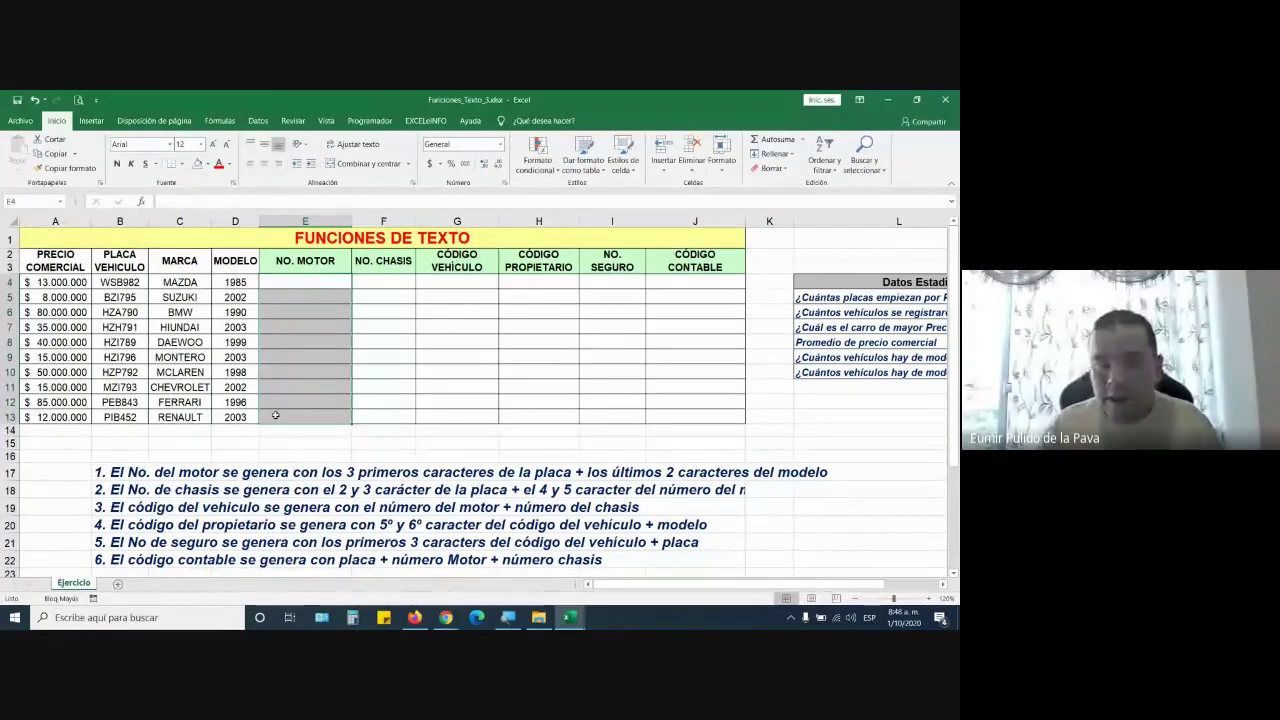
# Increase the font of E15:J15 to 20 points
pyautogui.moveTo(304, 445); pyautogui.dragTo(694, 443)
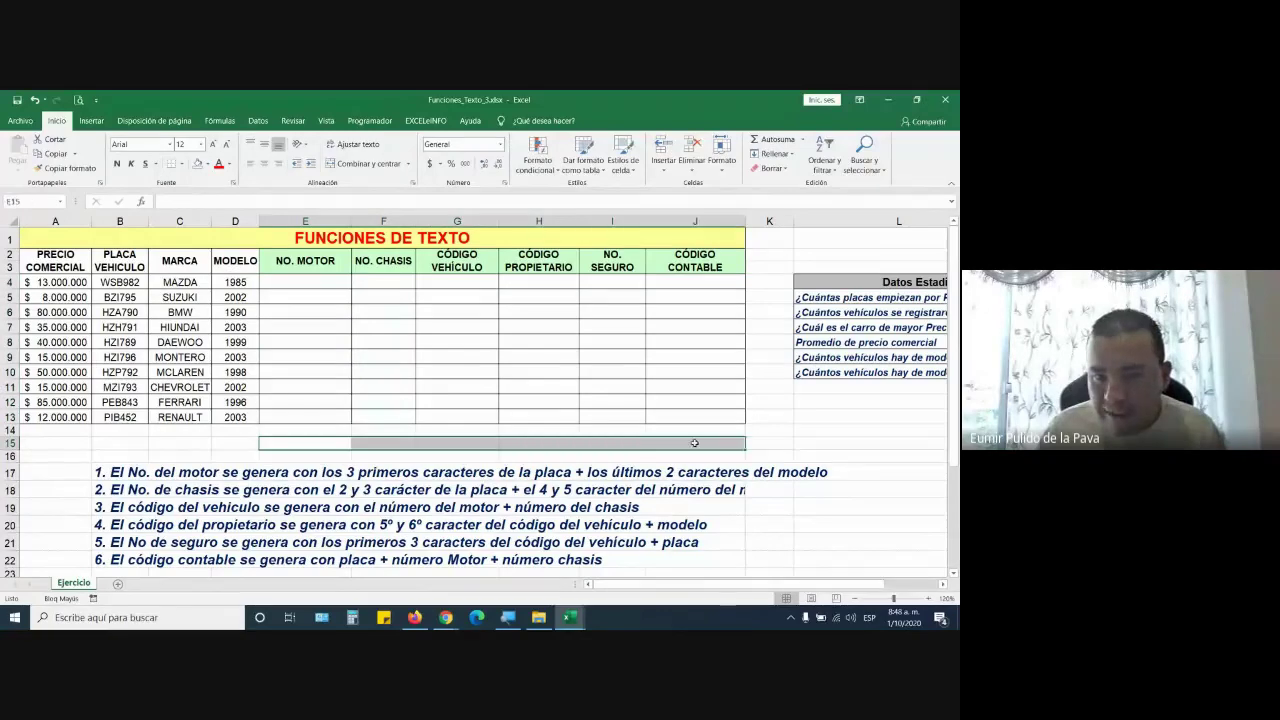
pyautogui.click(212, 146)
pyautogui.click(212, 146)
pyautogui.click(212, 146)
pyautogui.click(212, 146)
pyautogui.click(212, 146)
pyautogui.click(212, 146)
pyautogui.click(314, 445)
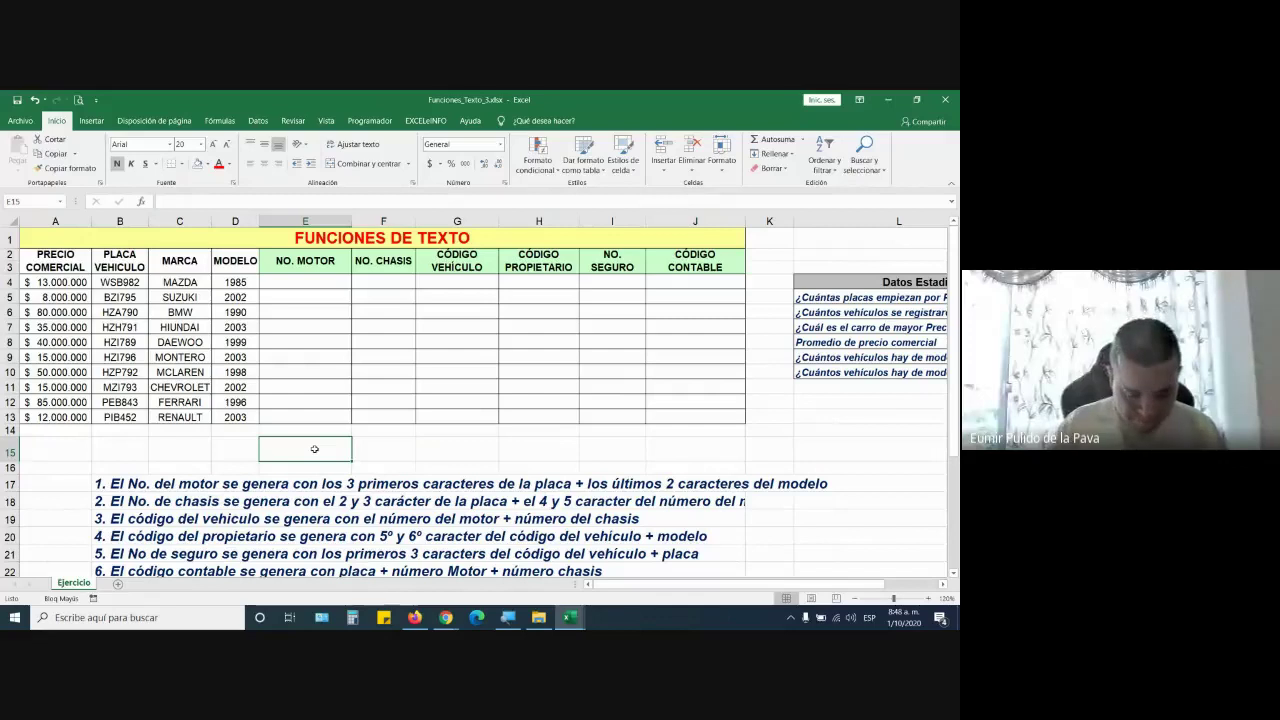
# Label E15 CONCATENAR and F15 IZQUIERDA
pyautogui.write('CONCA')
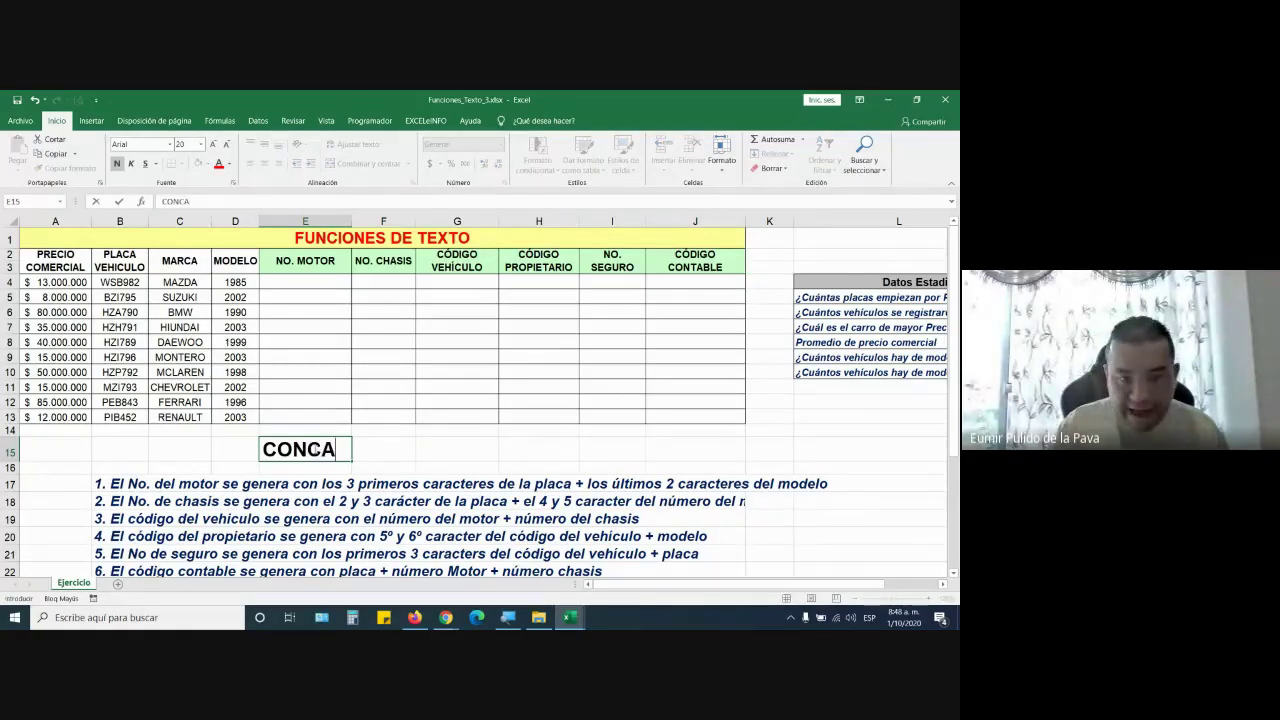
pyautogui.write('TENAR')
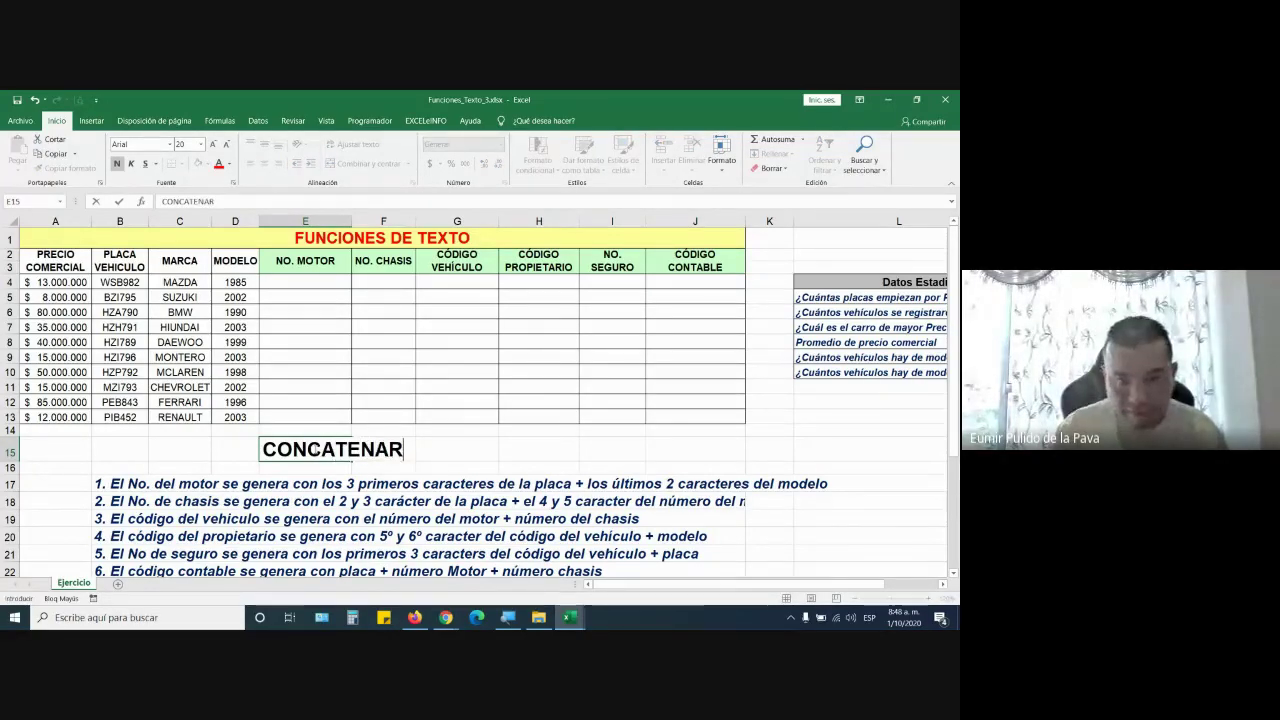
pyautogui.press('Tab')
pyautogui.write('IZ')
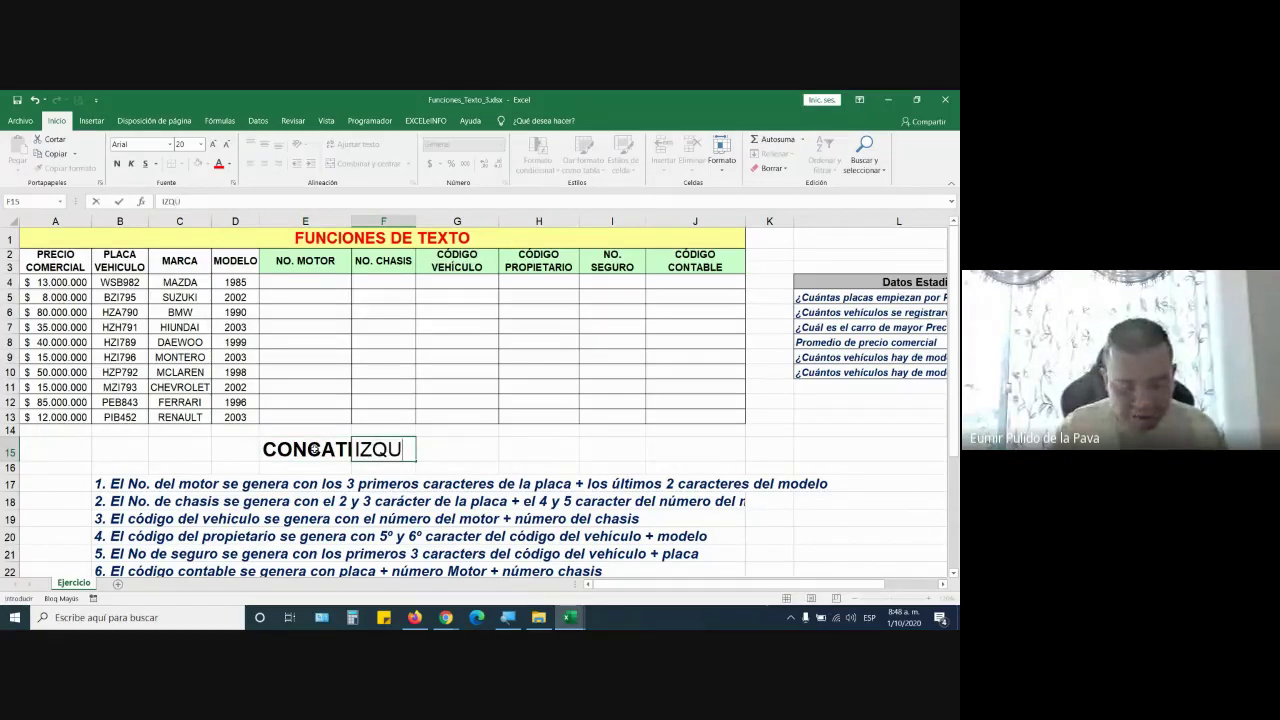
pyautogui.write('QUIERRD')
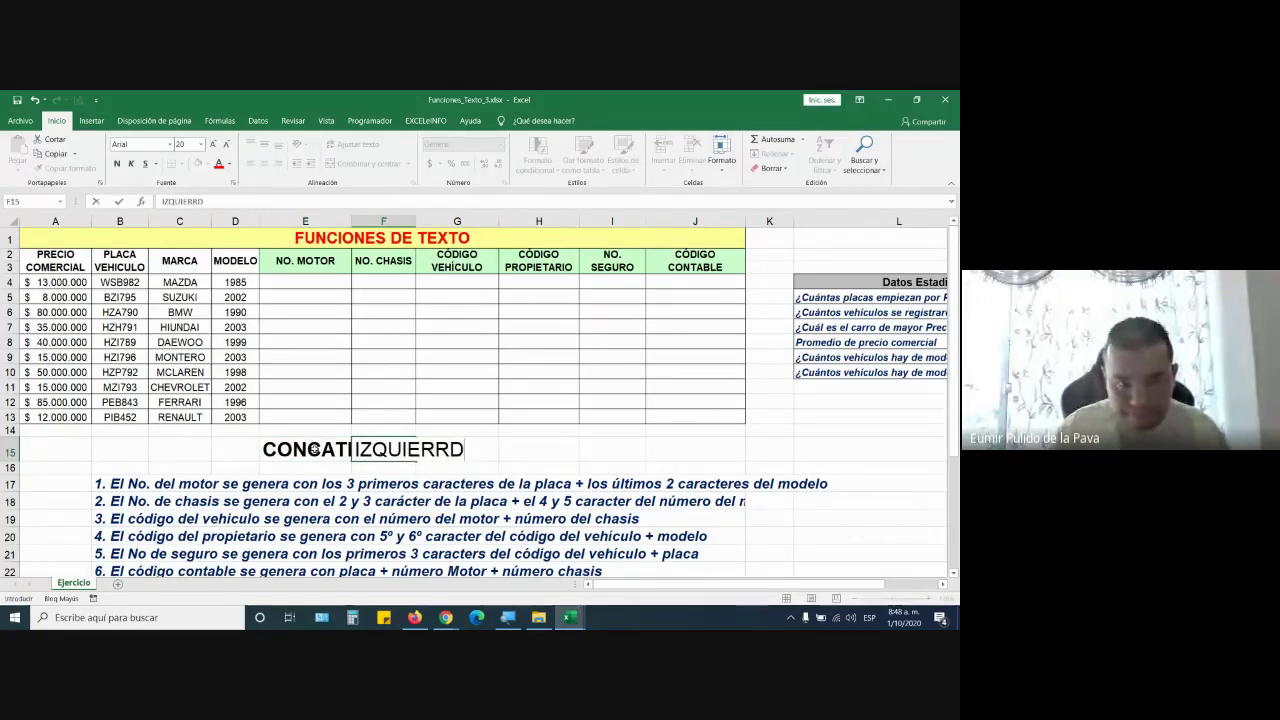
pyautogui.press('BackSpace')
pyautogui.press('BackSpace')
pyautogui.write('DA')
pyautogui.press('BackSpace')
pyautogui.press('BackSpace')
pyautogui.press('BackSpace')
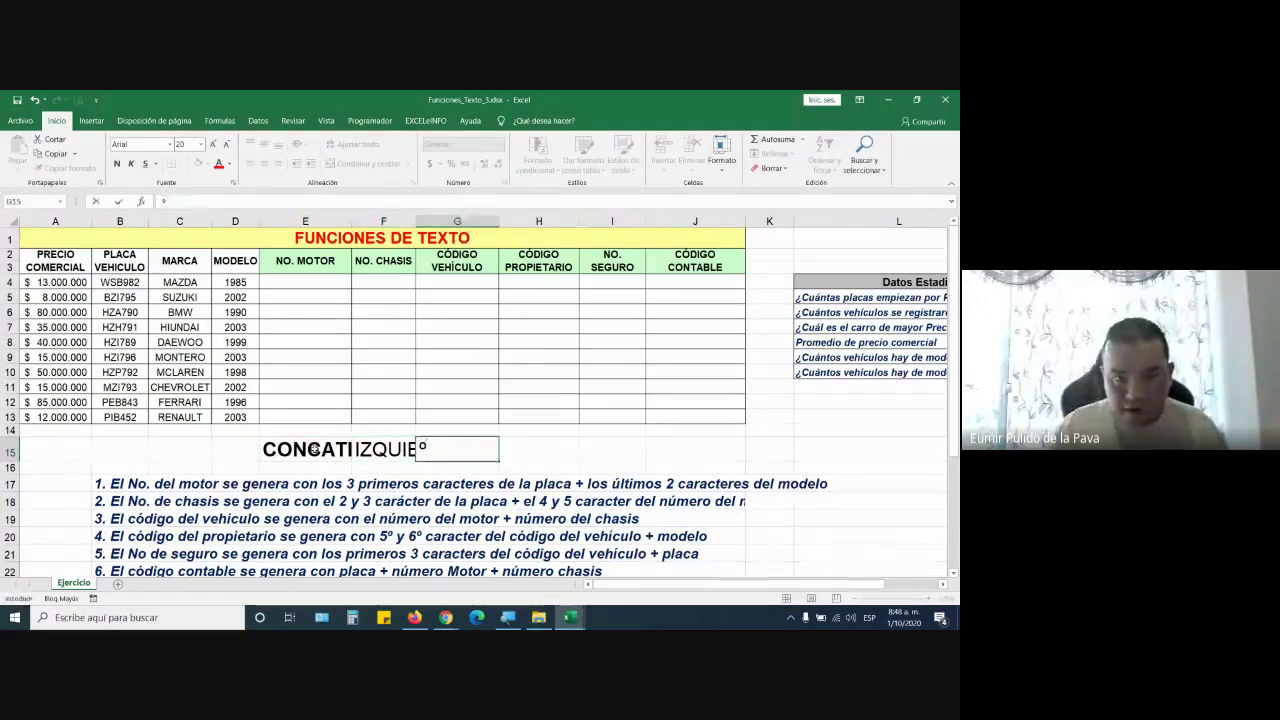
pyautogui.press('Tab')
# Label G15 DERECHA and H15 EXTRAE y/o MED
pyautogui.write('DERAC')
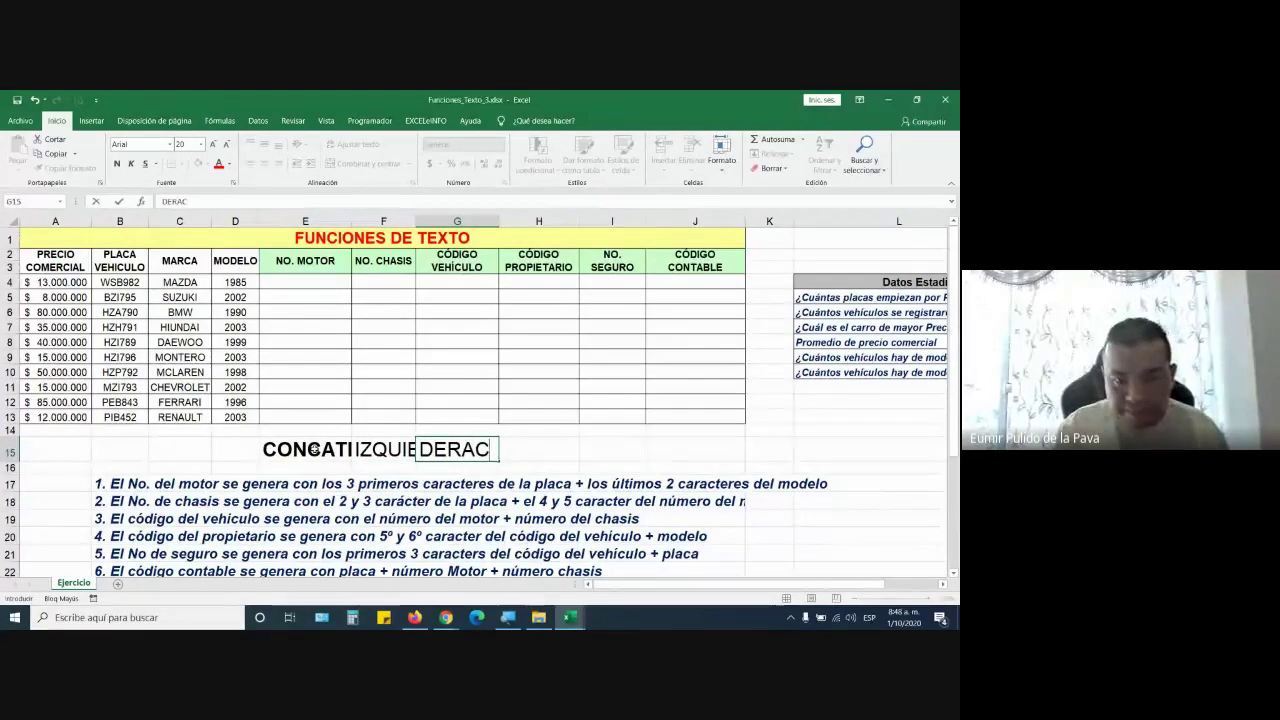
pyautogui.press('BackSpace')
pyautogui.write('E')
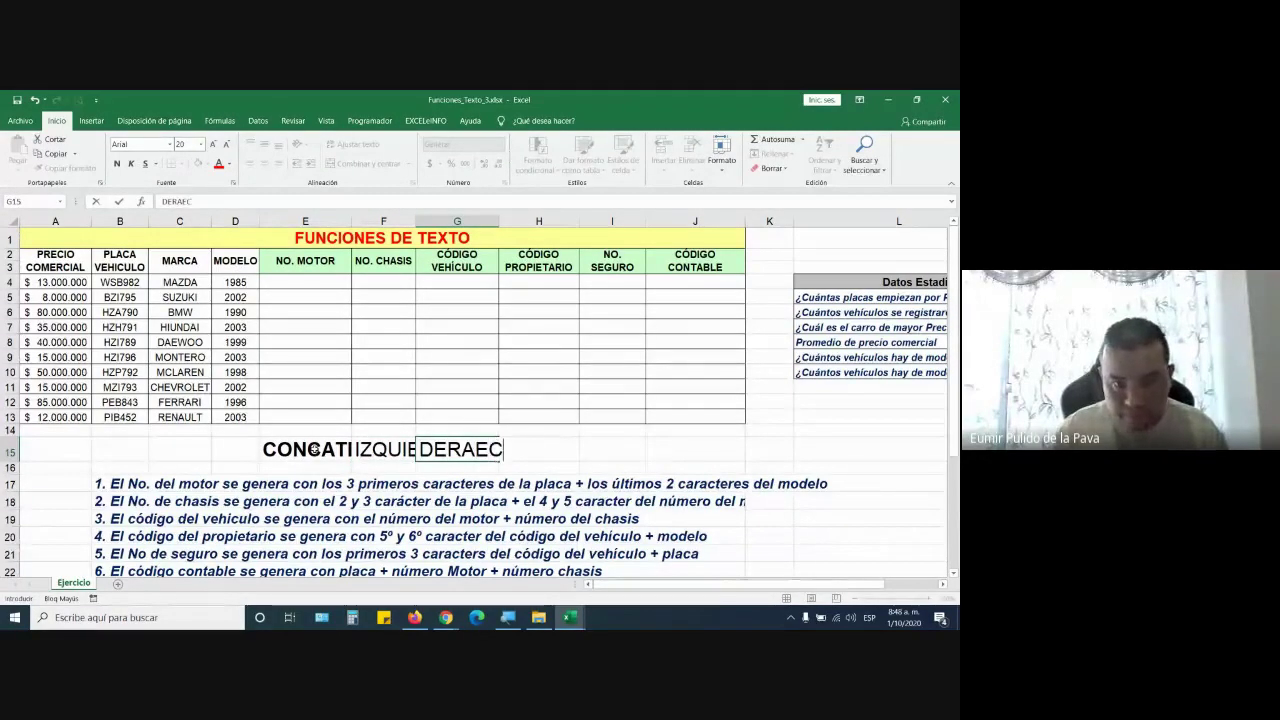
pyautogui.press('BackSpace')
pyautogui.press('BackSpace')
pyautogui.press('BackSpace')
pyautogui.write('ECHA')
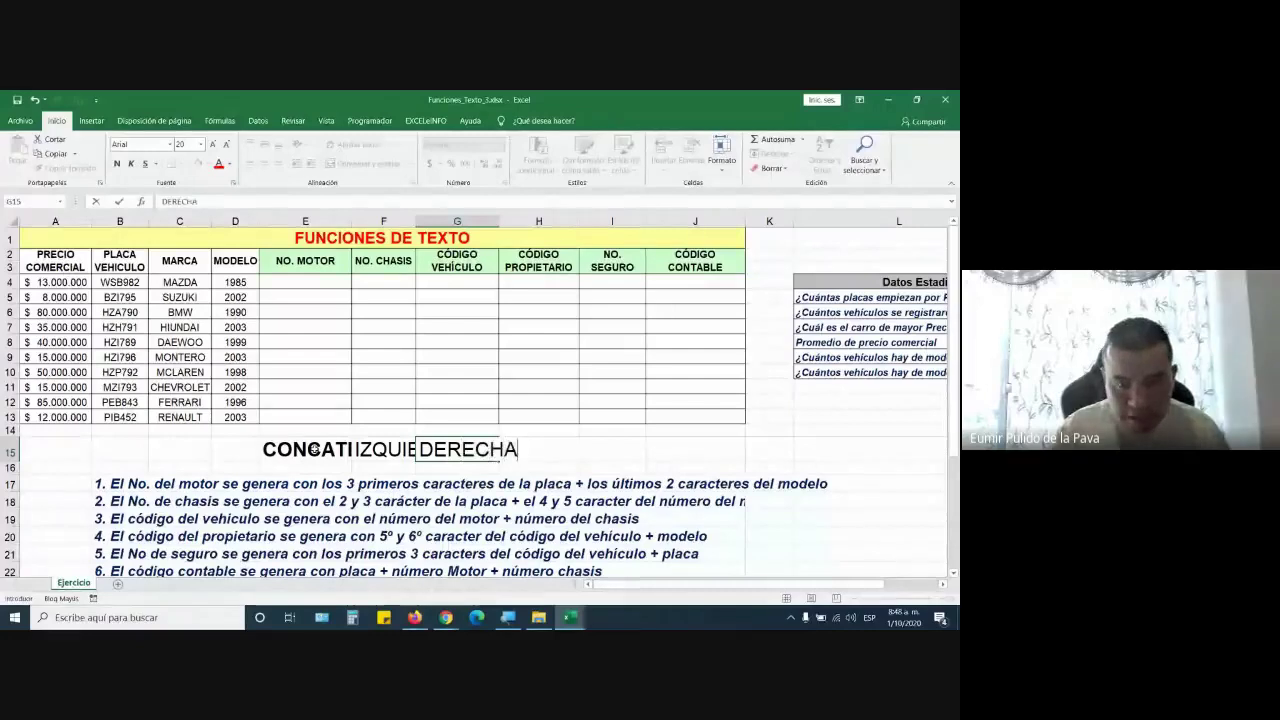
pyautogui.press('Tab')
pyautogui.write('MED')
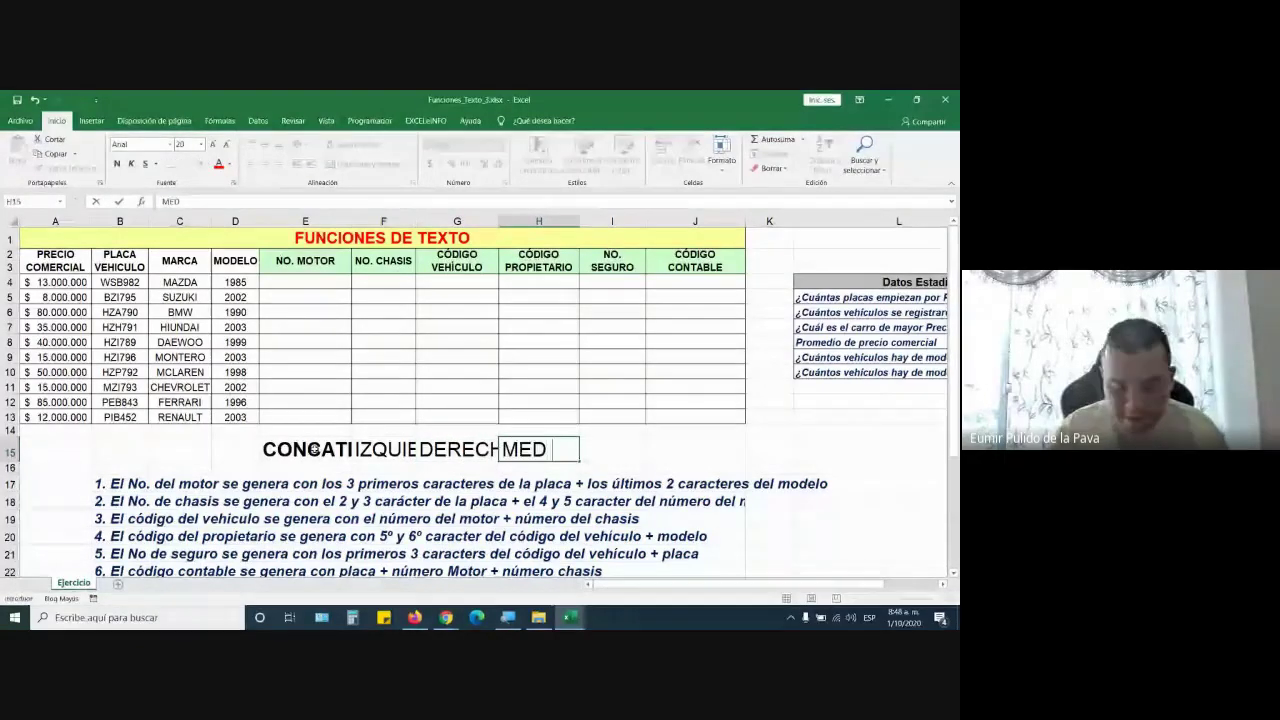
pyautogui.press('BackSpace')
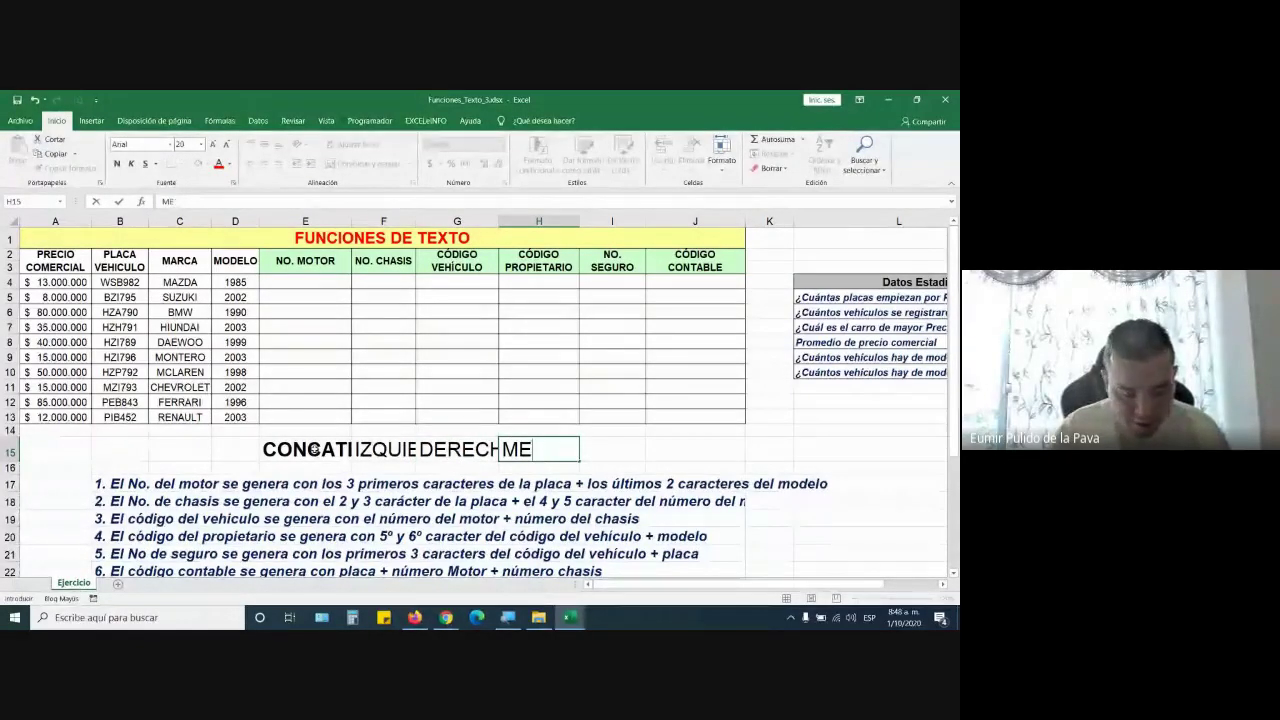
pyautogui.press('BackSpace')
pyautogui.press('BackSpace')
pyautogui.write('EXTRAE')
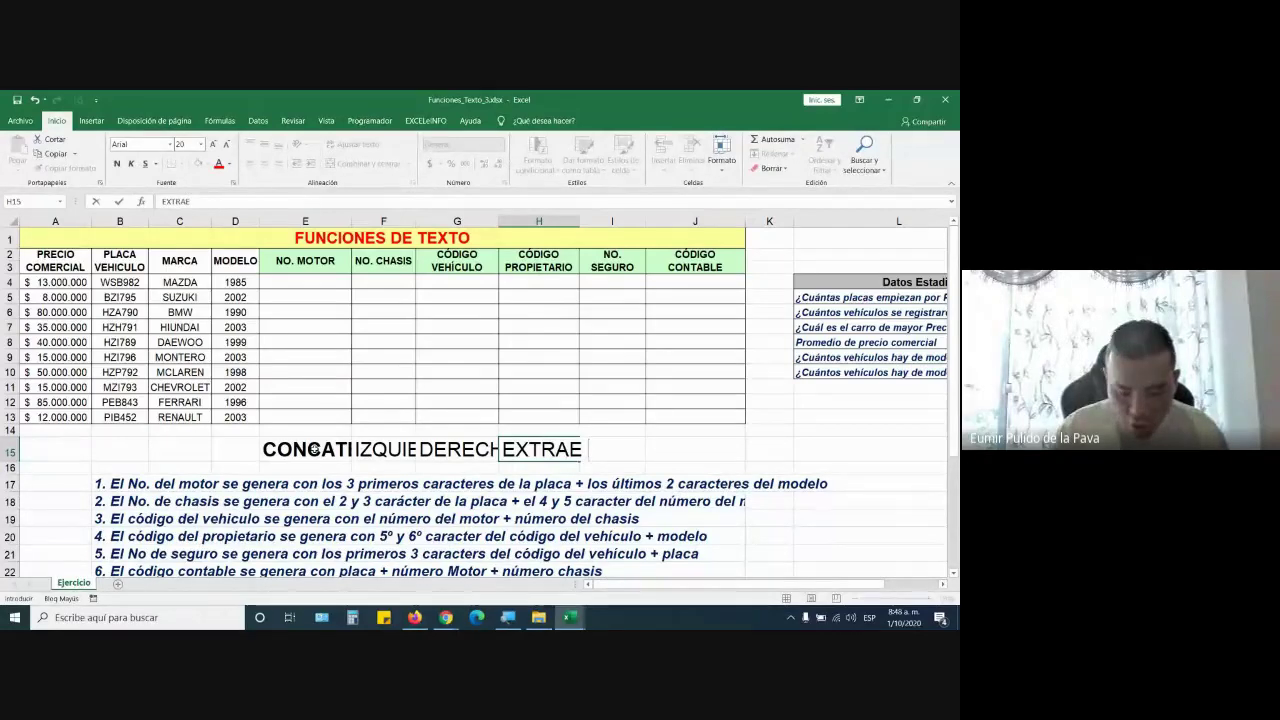
pyautogui.write(' y')
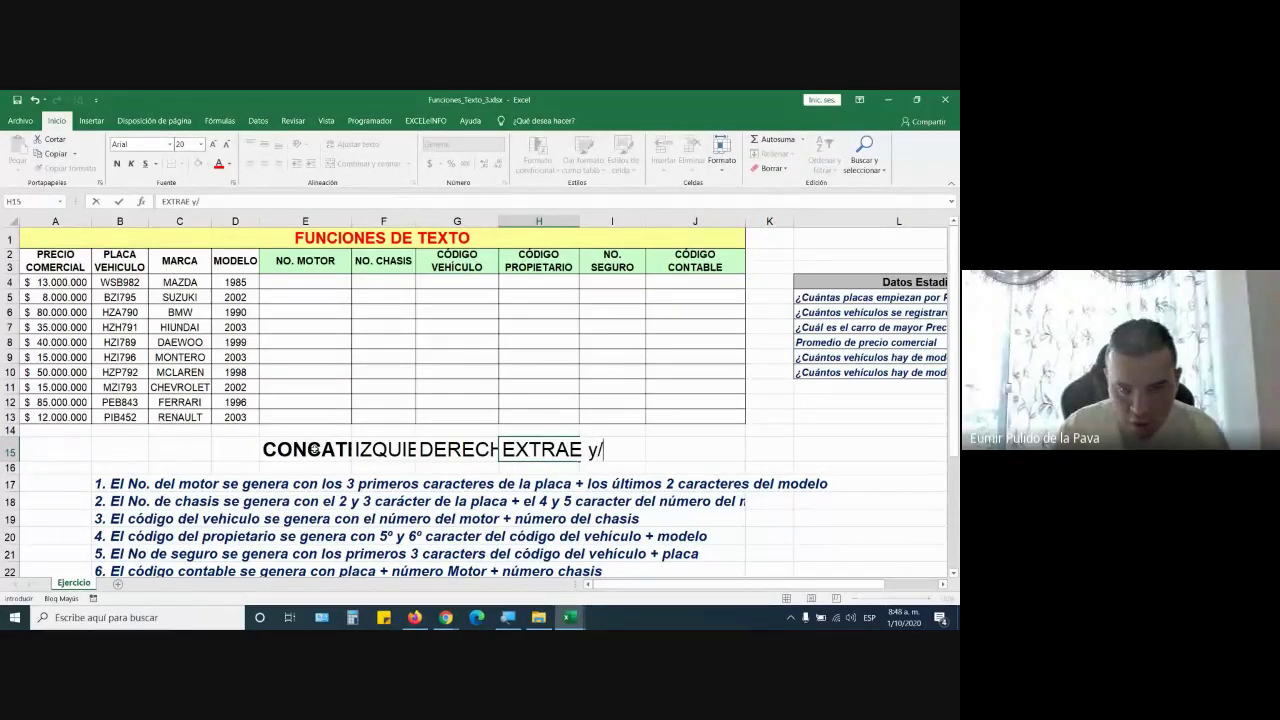
pyautogui.write('/o MED')
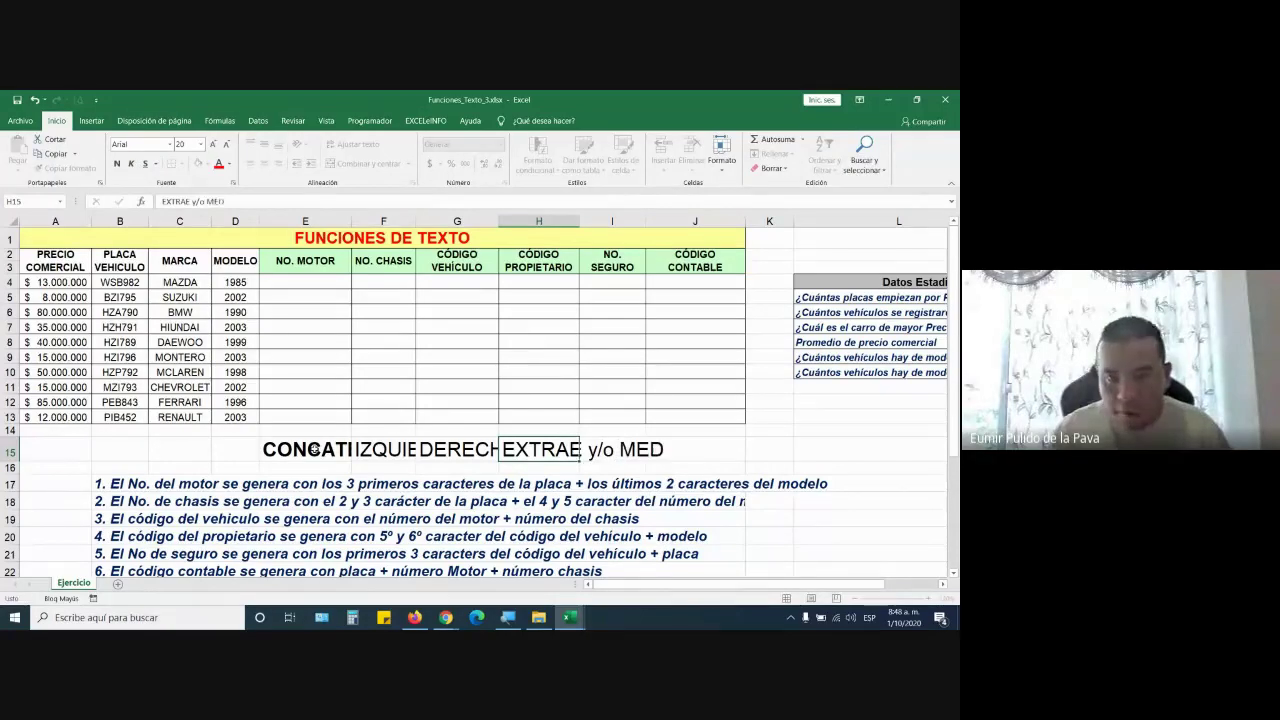
pyautogui.click(305, 467)
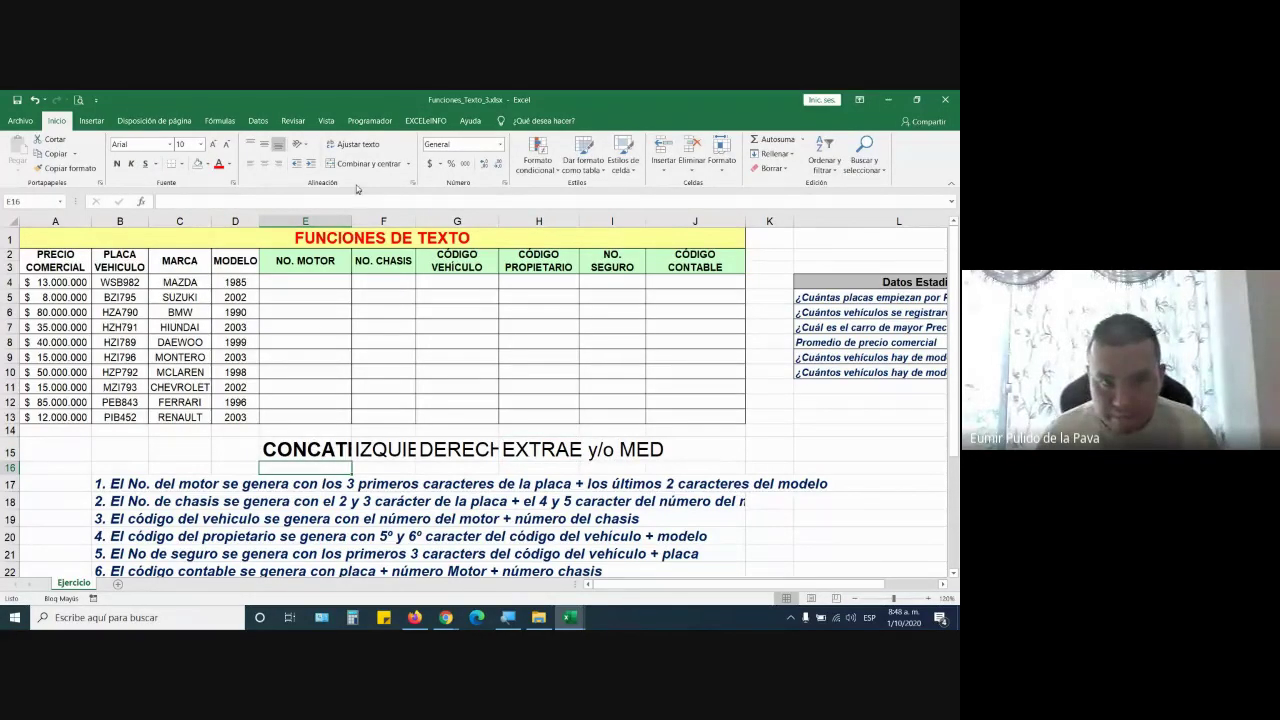
pyautogui.doubleClick(352, 220)
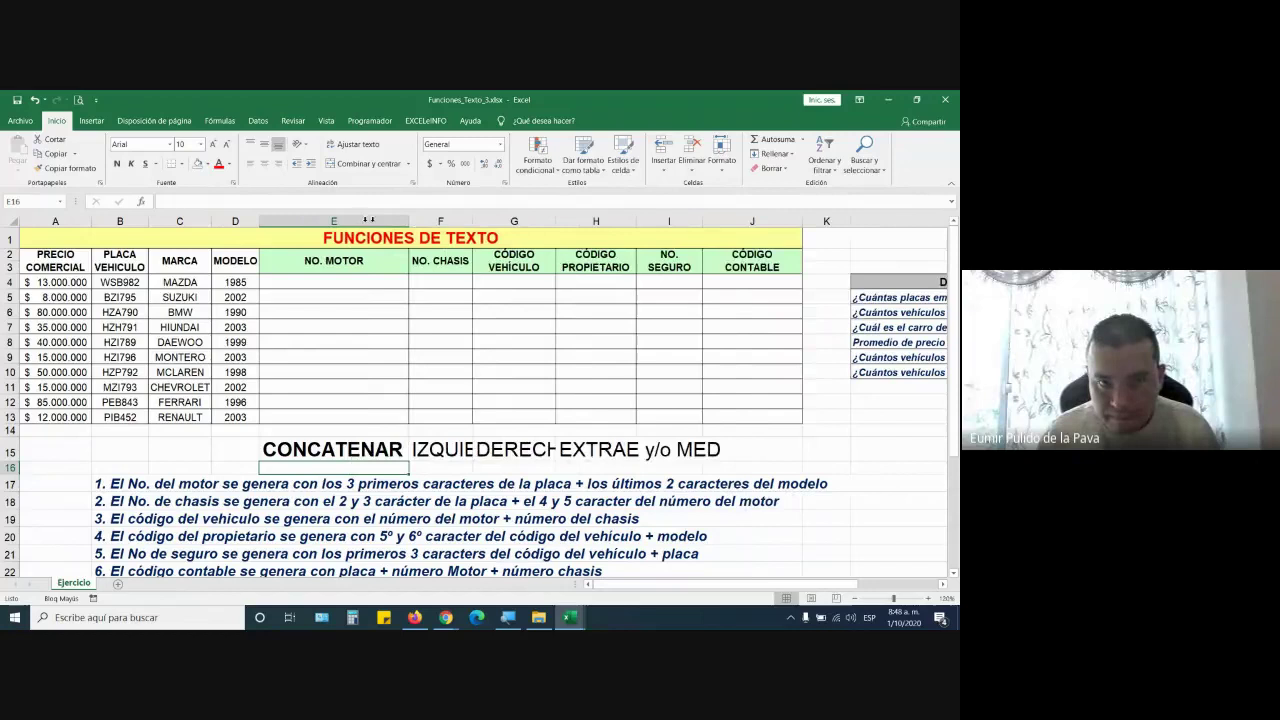
pyautogui.doubleClick(473, 220)
pyautogui.doubleClick(609, 220)
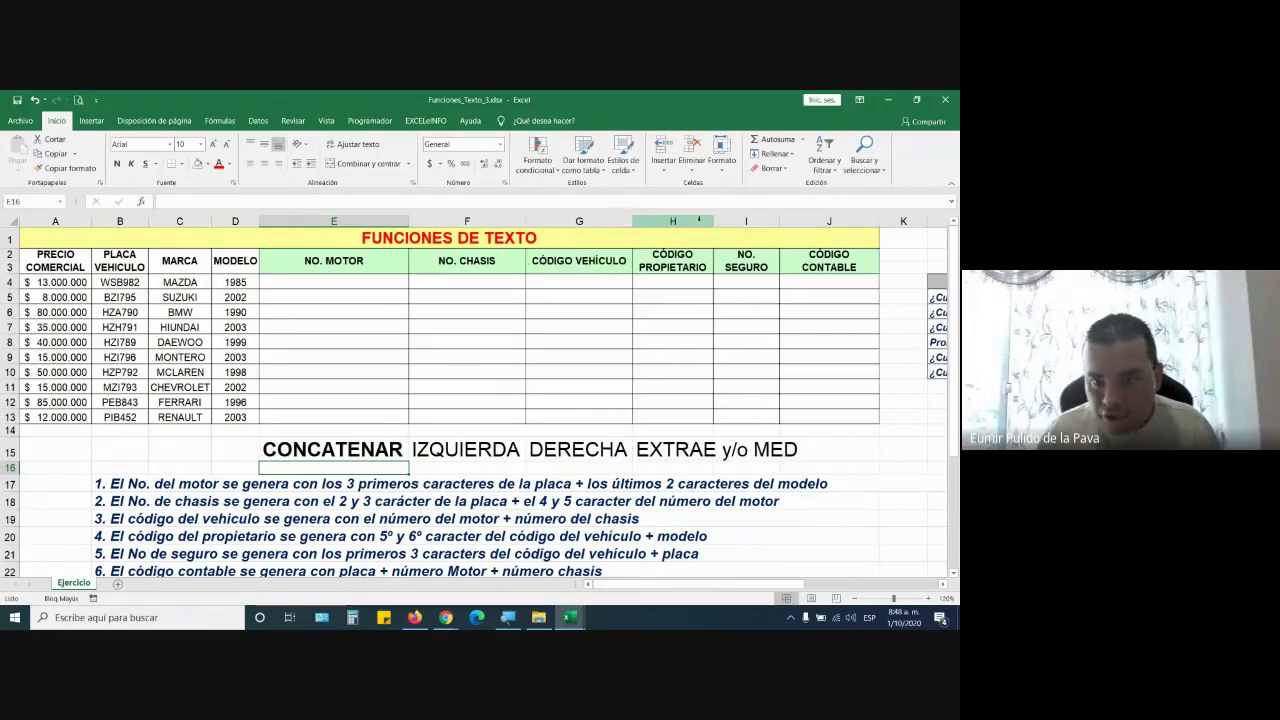
pyautogui.doubleClick(713, 220)
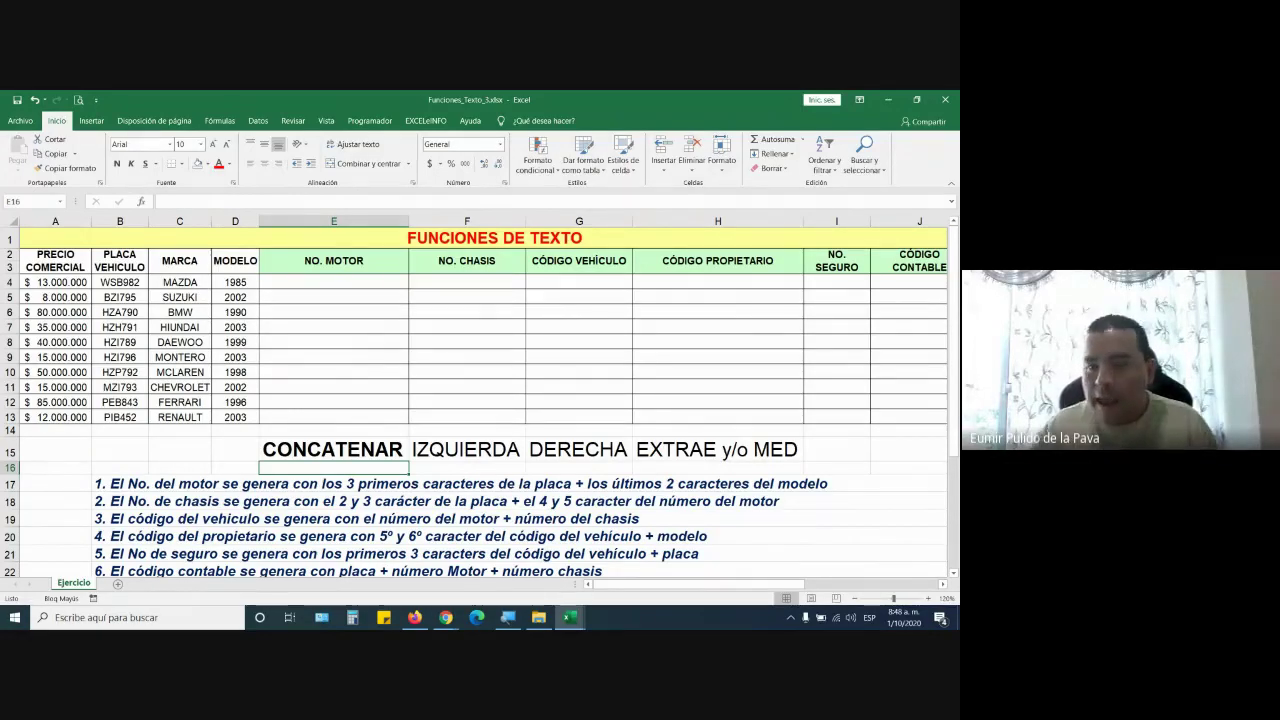
pyautogui.doubleClick(722, 450)
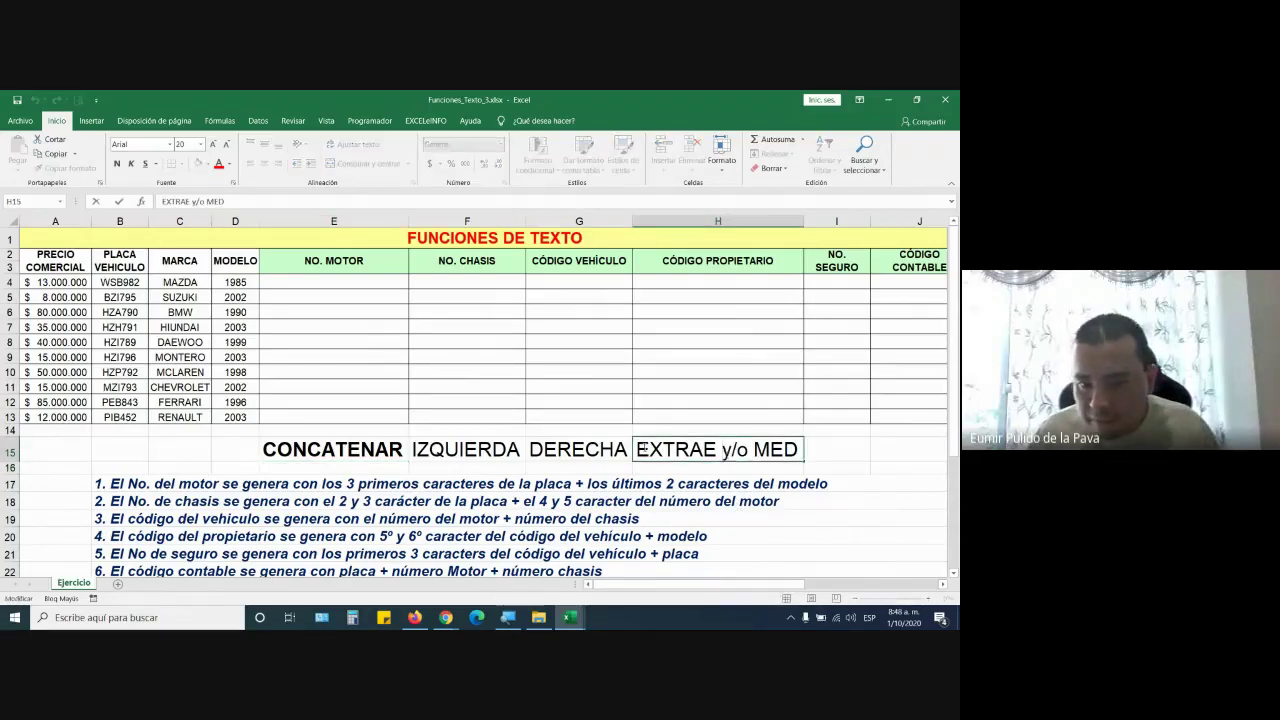
pyautogui.moveTo(637, 450); pyautogui.dragTo(808, 455)
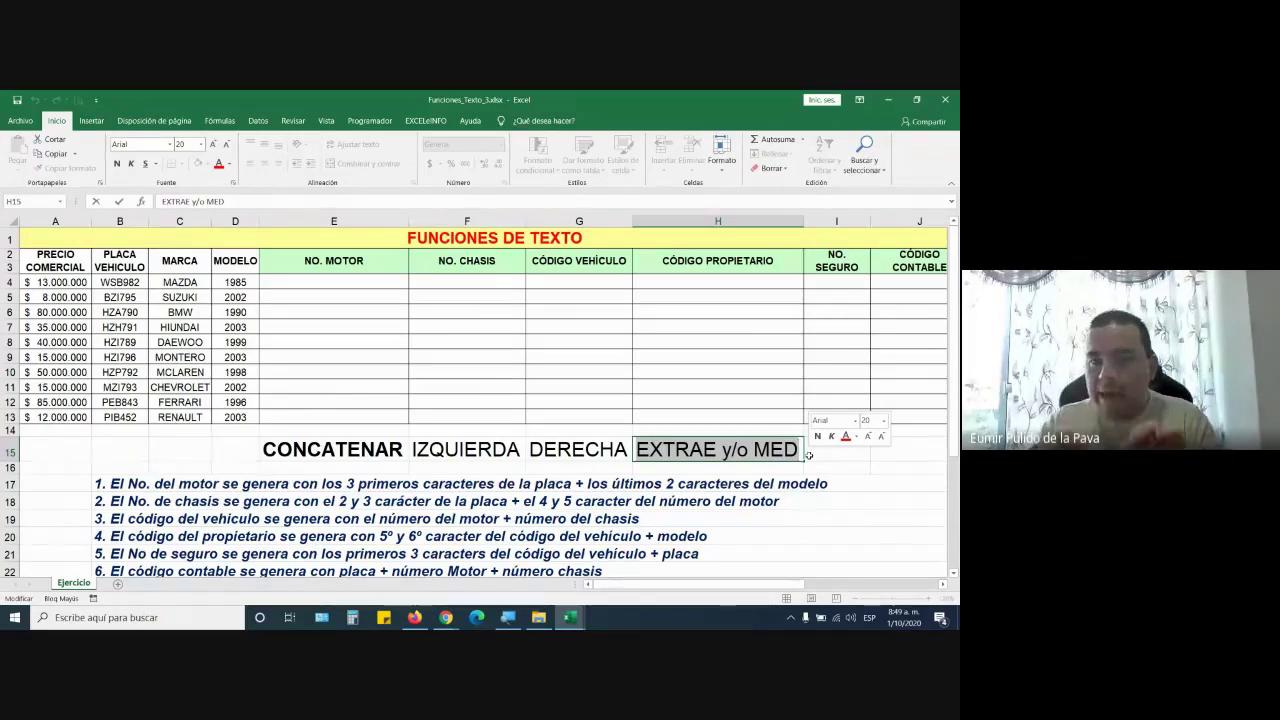
pyautogui.click(692, 283)
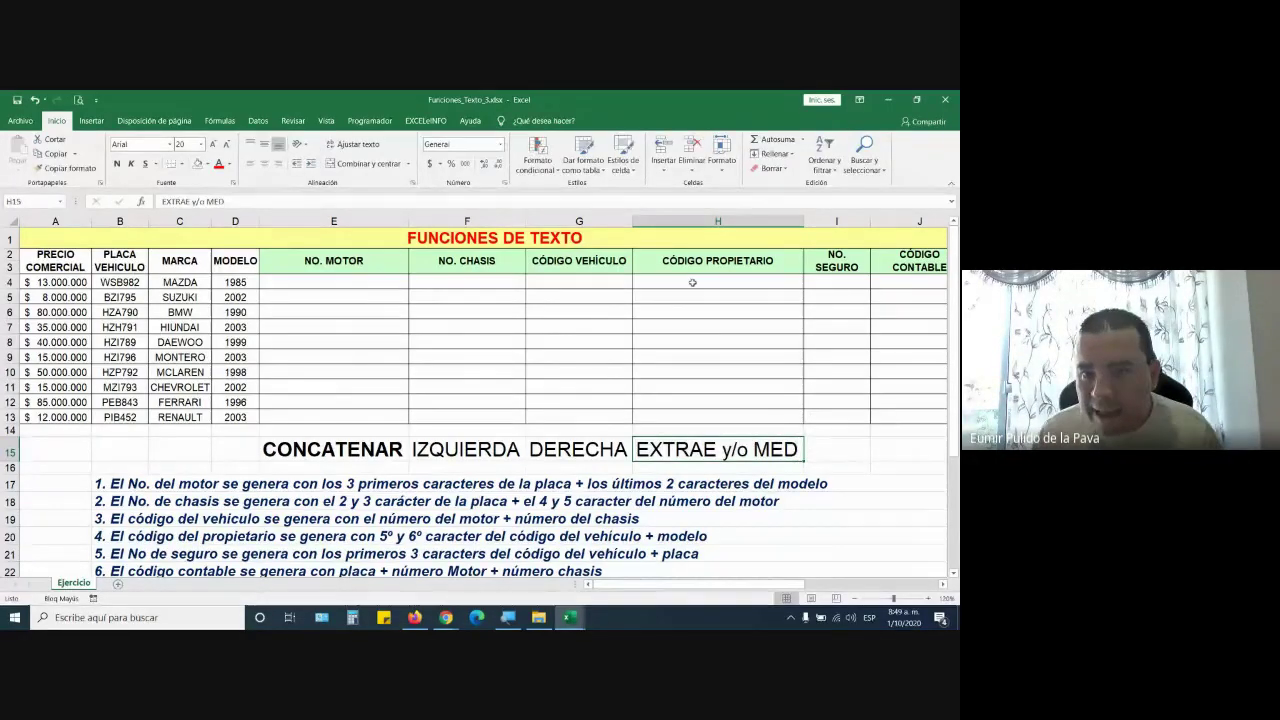
pyautogui.write('=ES')
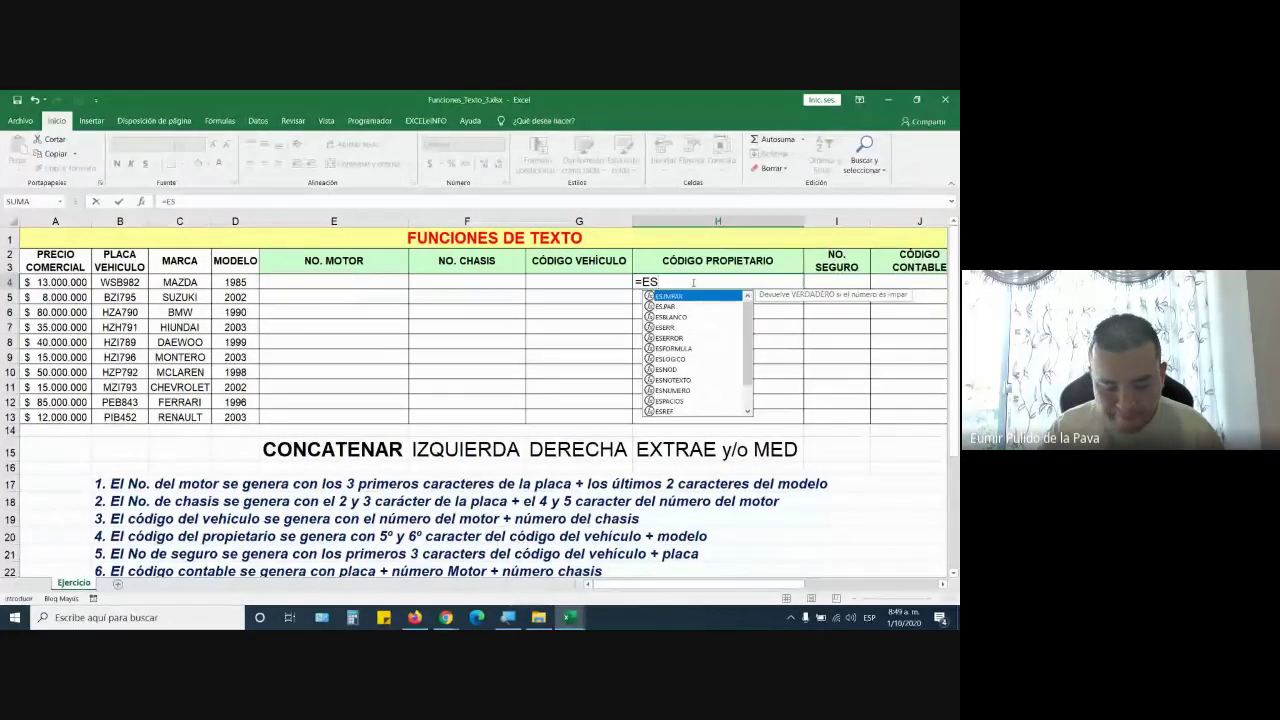
pyautogui.press('BackSpace')
pyautogui.write('XT')
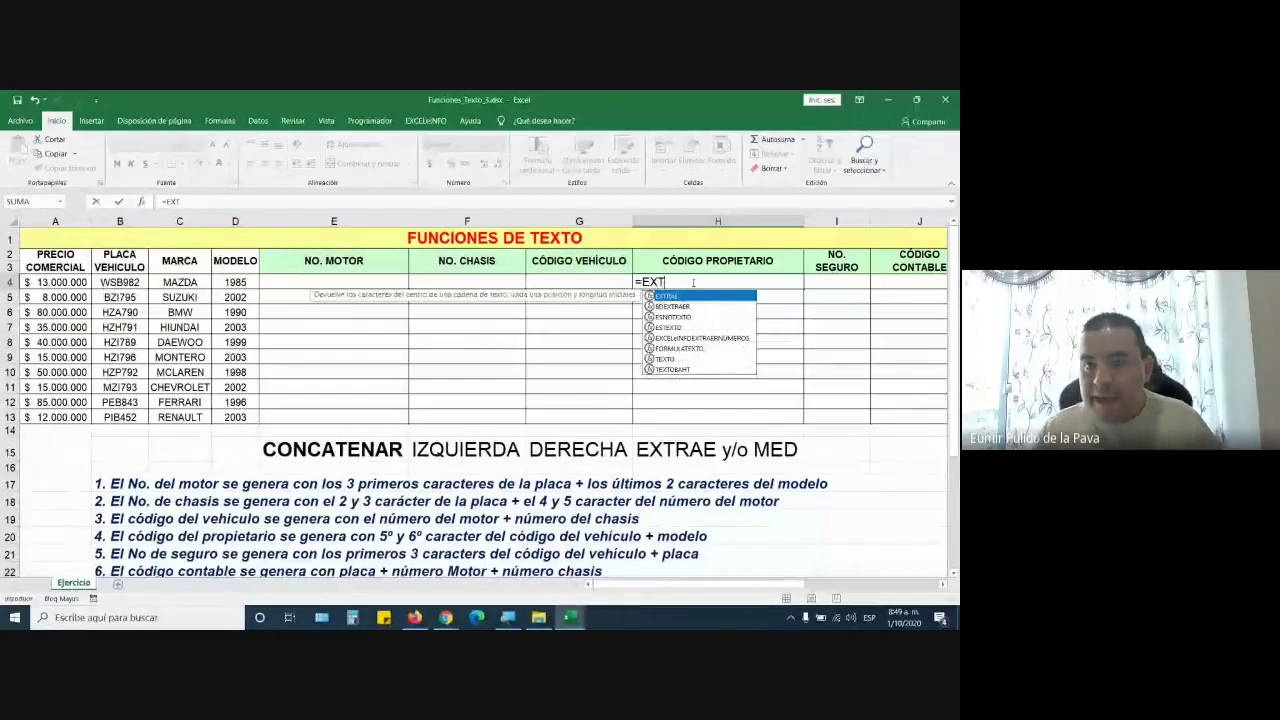
pyautogui.press('super+plus')
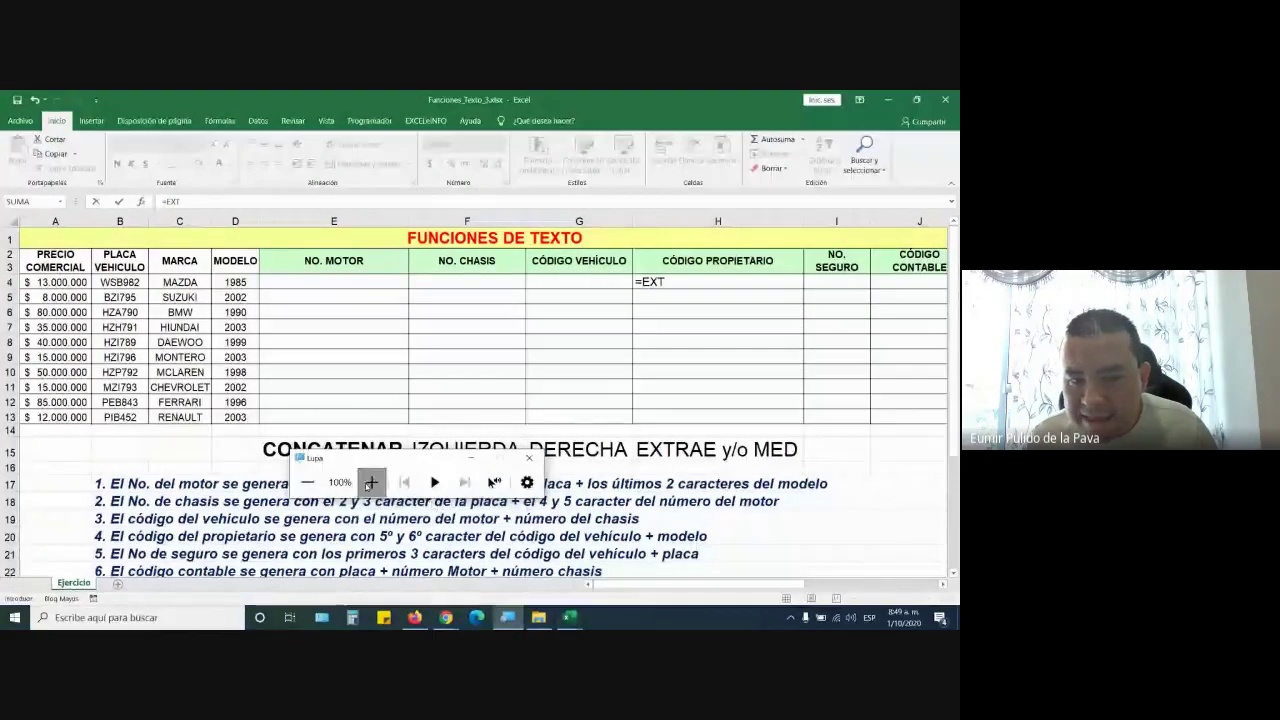
pyautogui.click(370, 484)
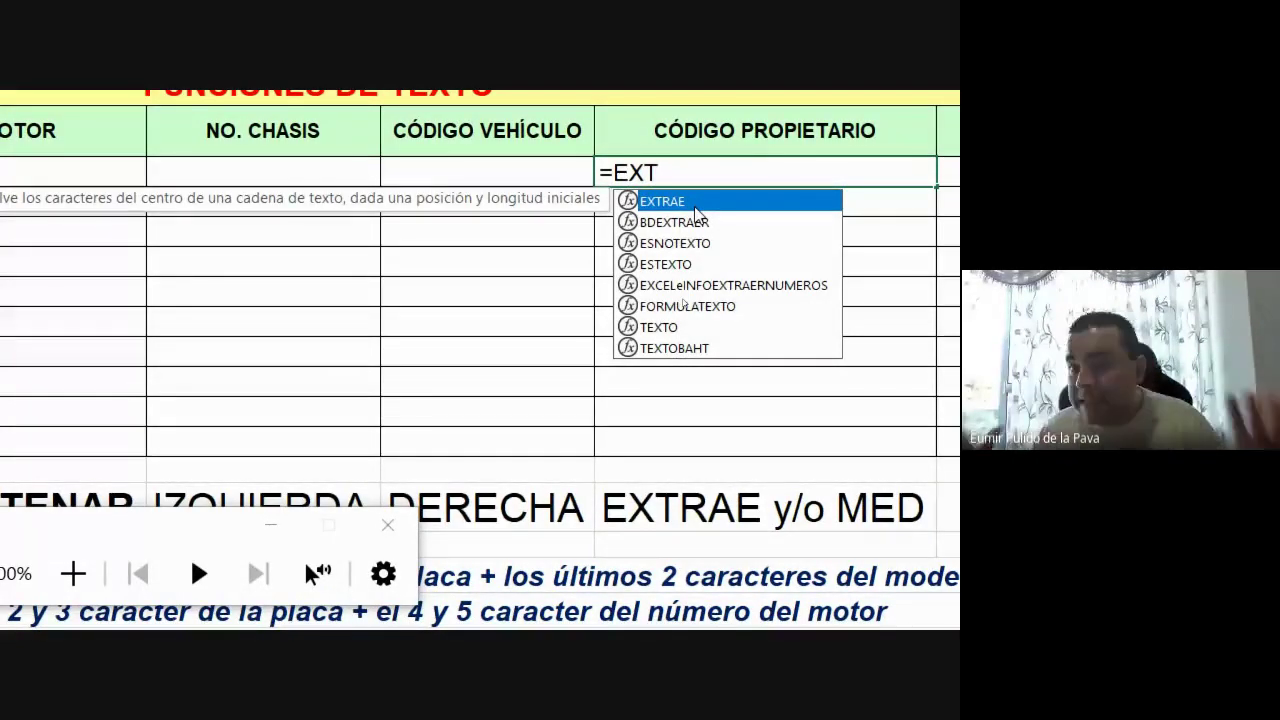
pyautogui.press('BackSpace')
pyautogui.press('BackSpace')
pyautogui.press('BackSpace')
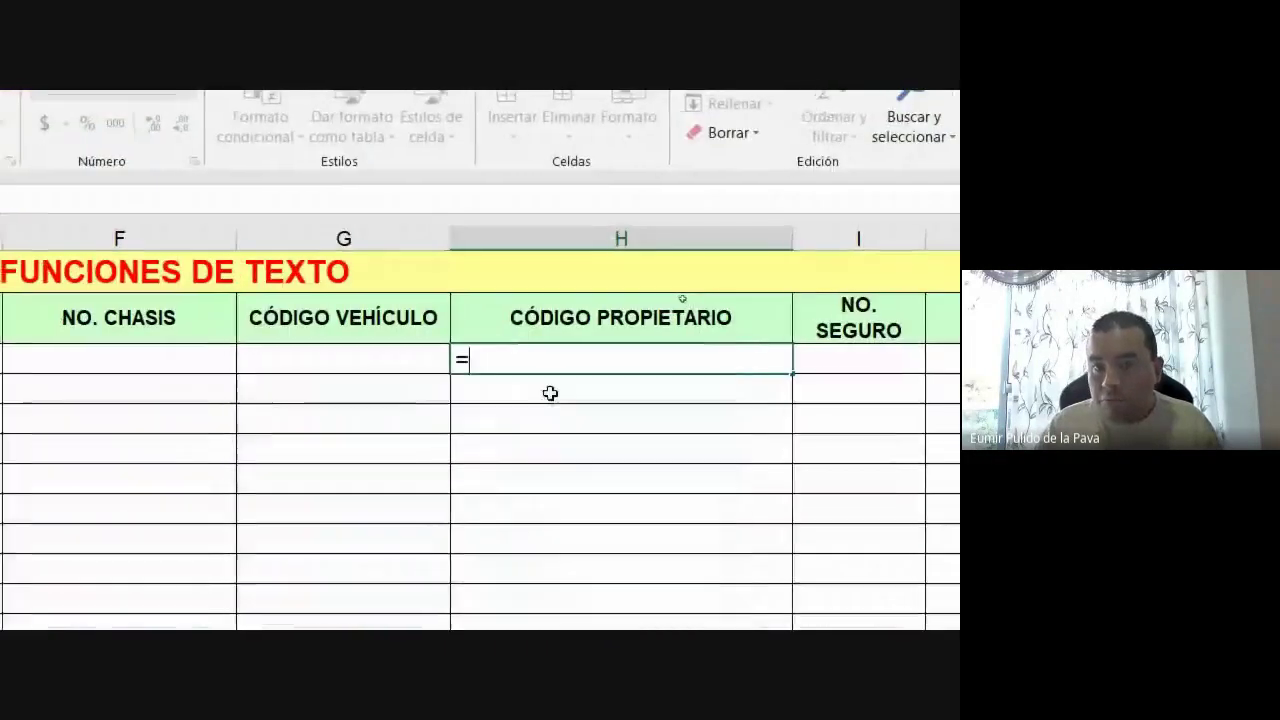
pyautogui.write('EXX')
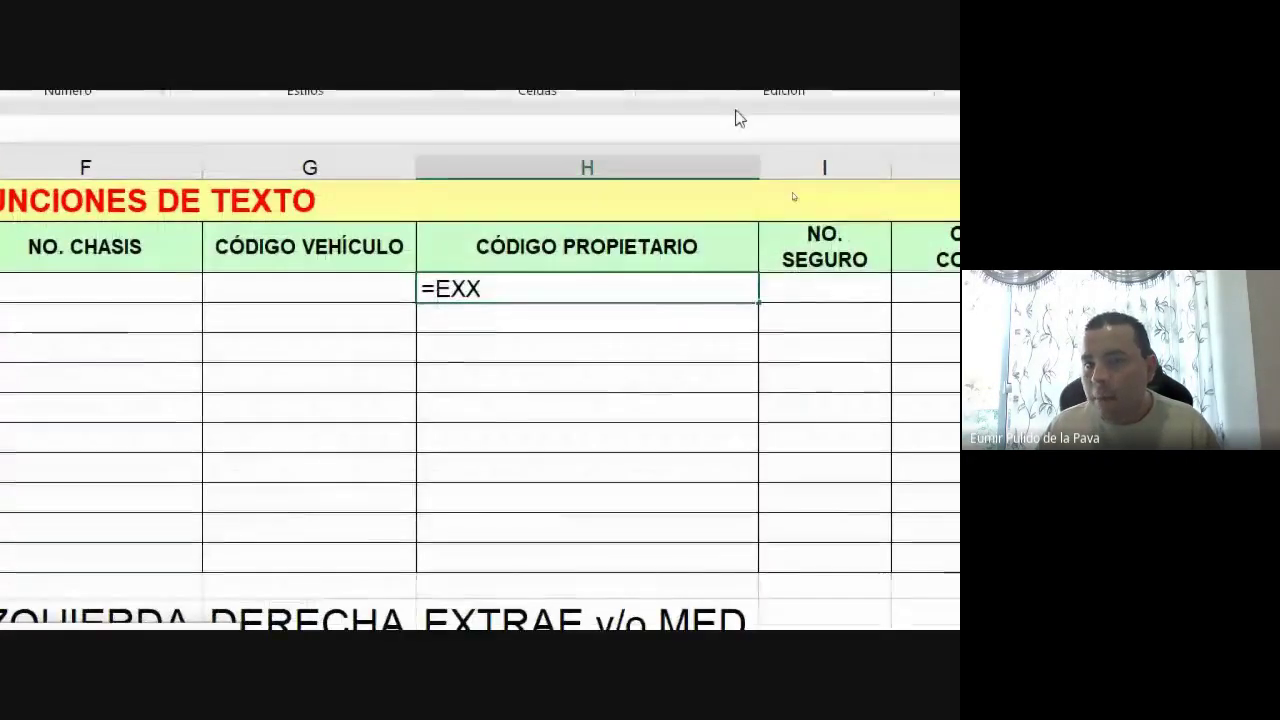
pyautogui.press('BackSpace')
pyautogui.press('BackSpace')
pyautogui.press('BackSpace')
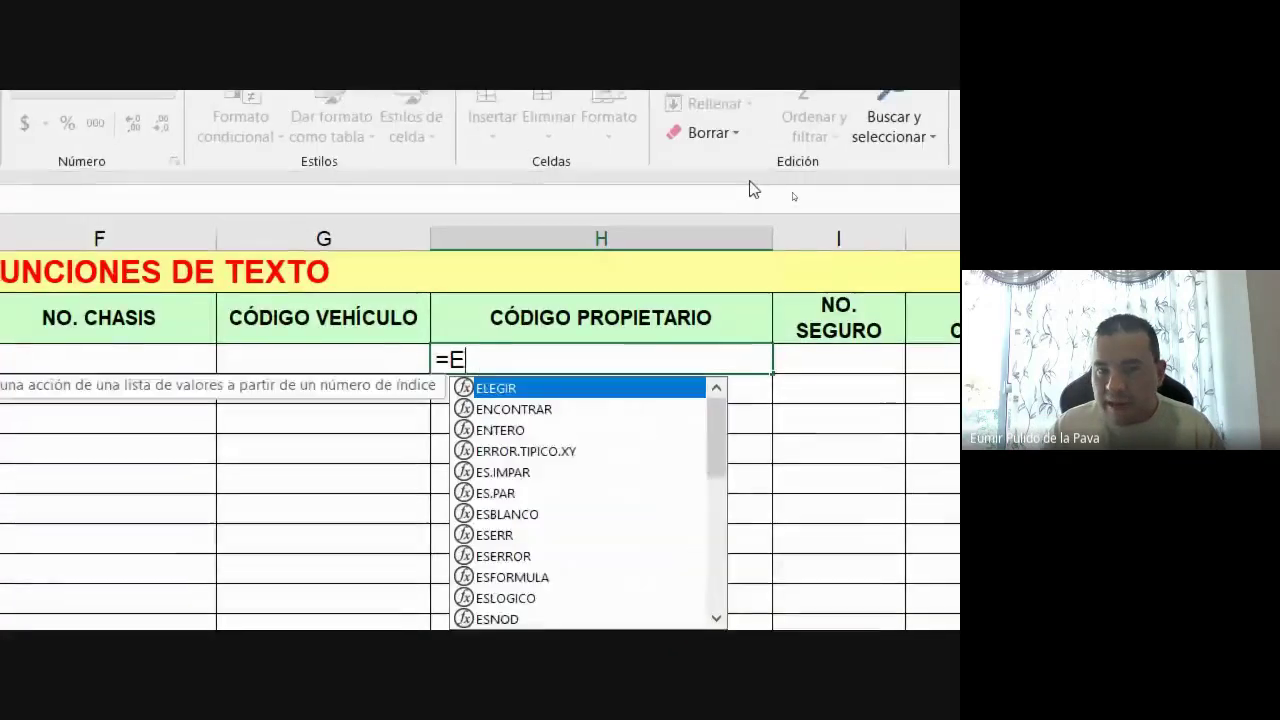
pyautogui.write('MED')
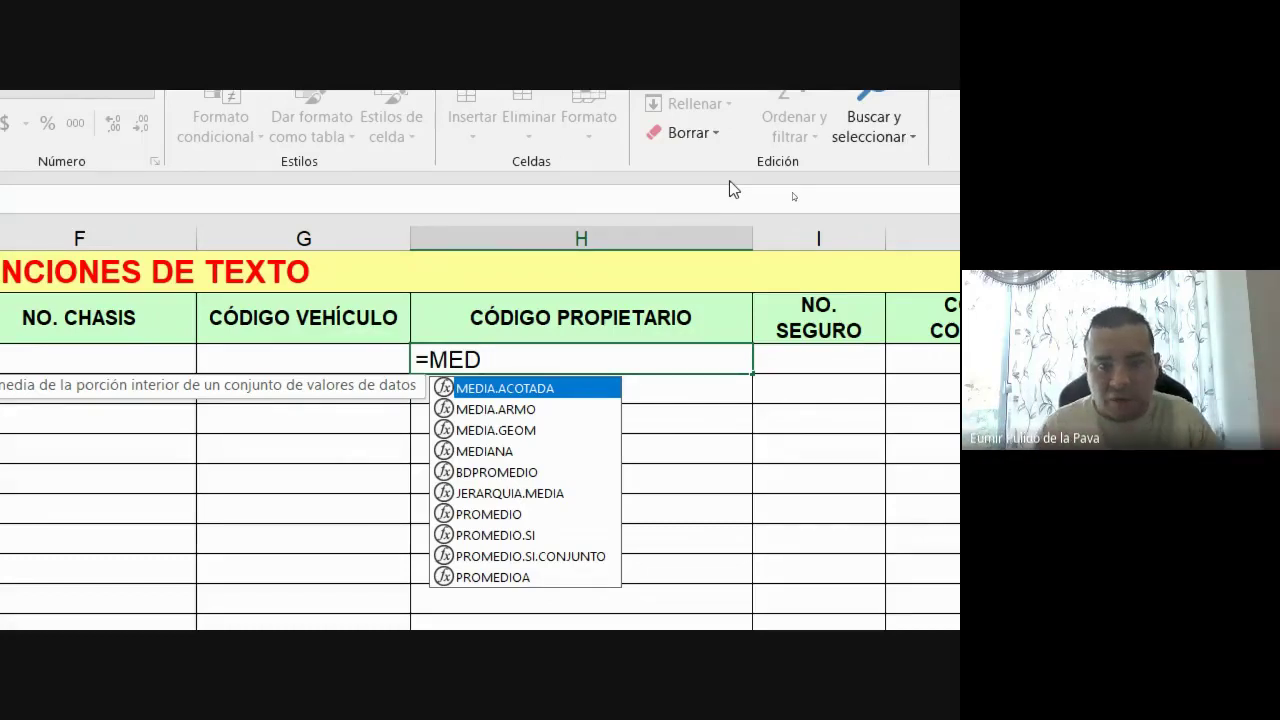
pyautogui.press('BackSpace')
pyautogui.press('BackSpace')
pyautogui.press('BackSpace')
pyautogui.press('BackSpace')
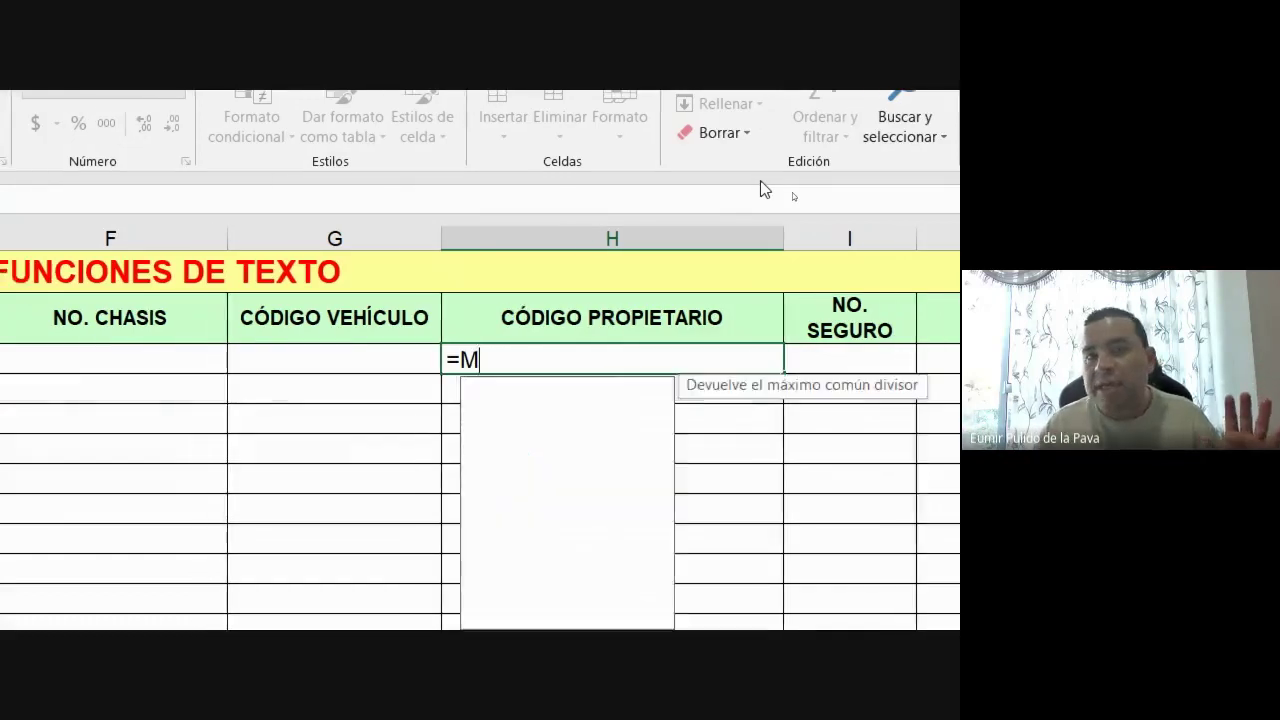
pyautogui.press('Return')
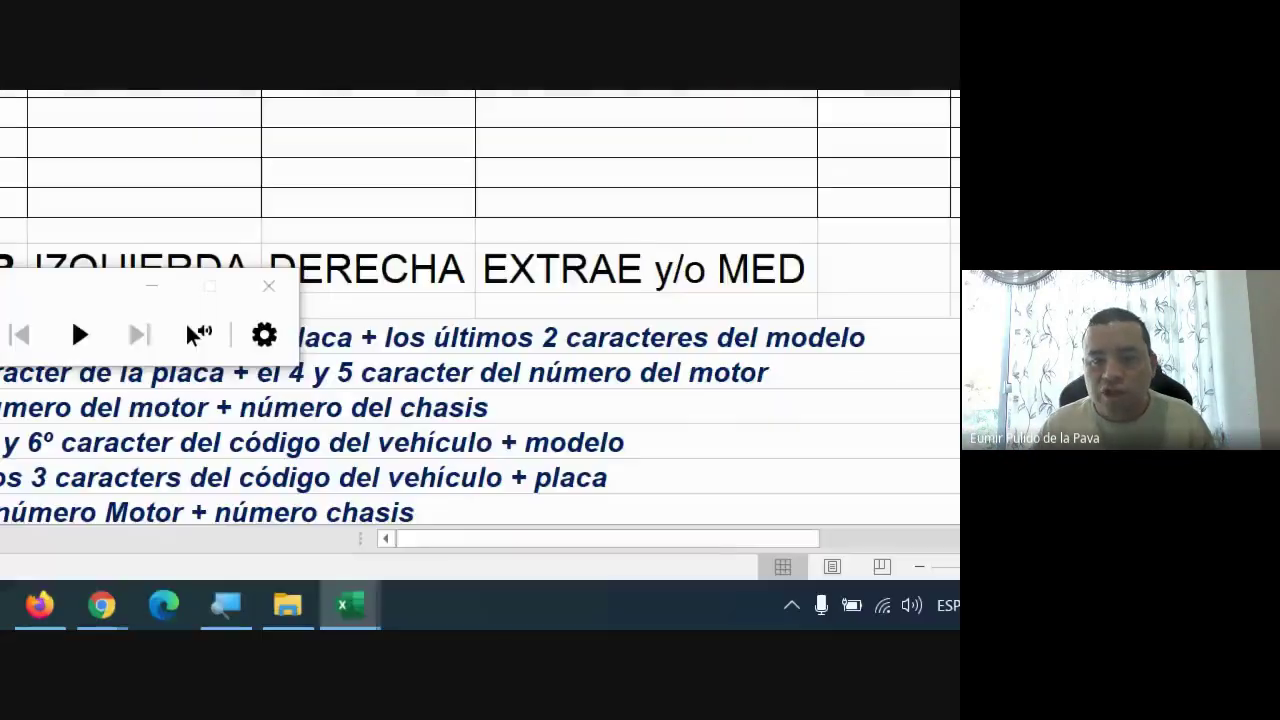
pyautogui.doubleClick(494, 271)
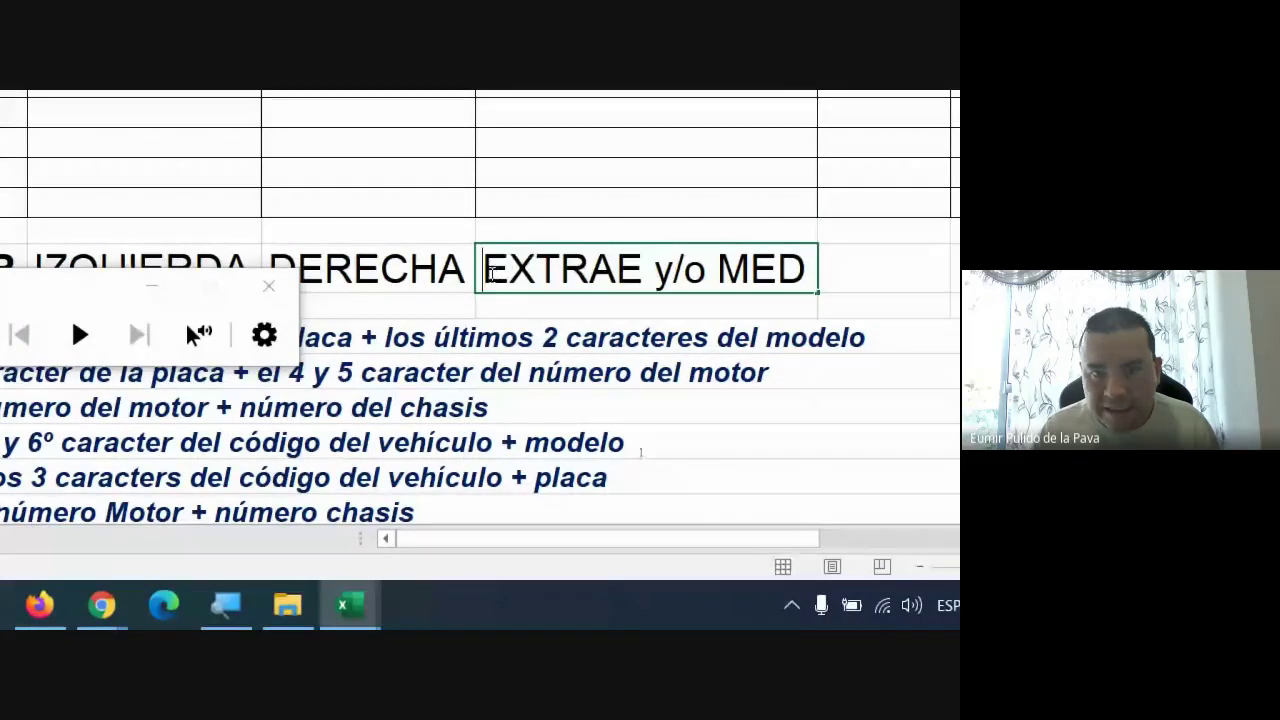
pyautogui.moveTo(483, 271); pyautogui.dragTo(806, 272)
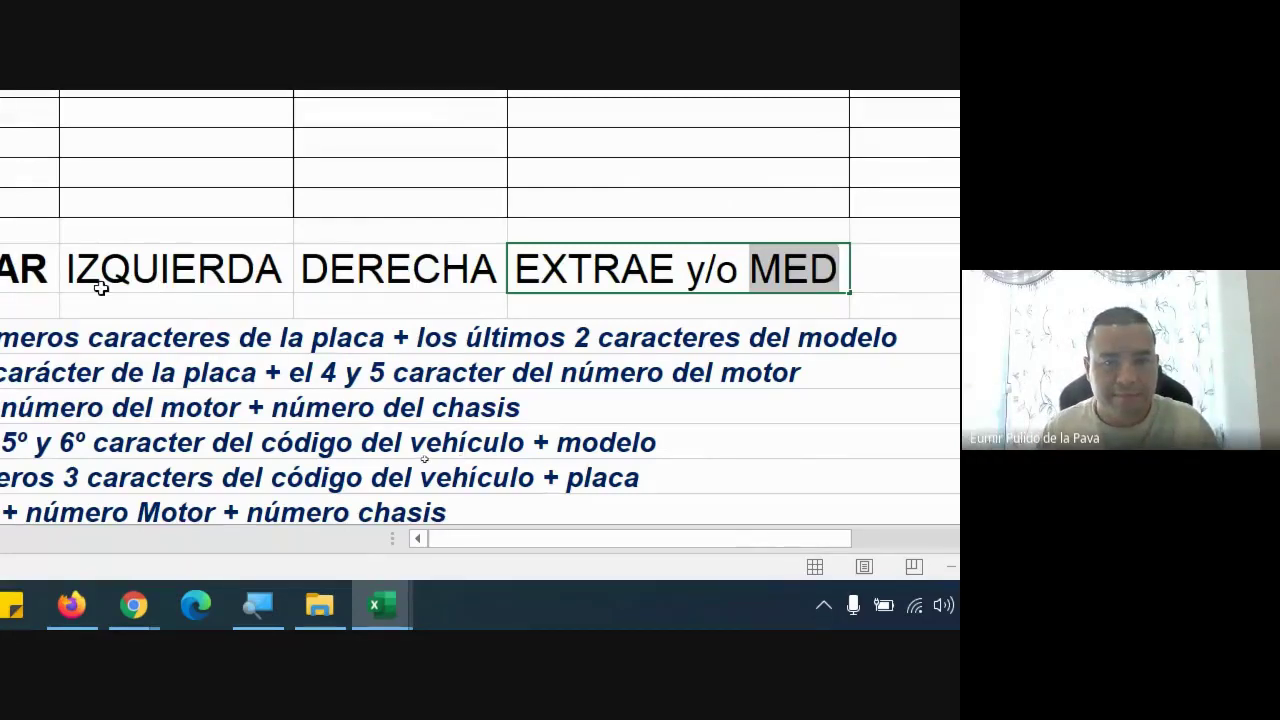
pyautogui.click(30, 268)
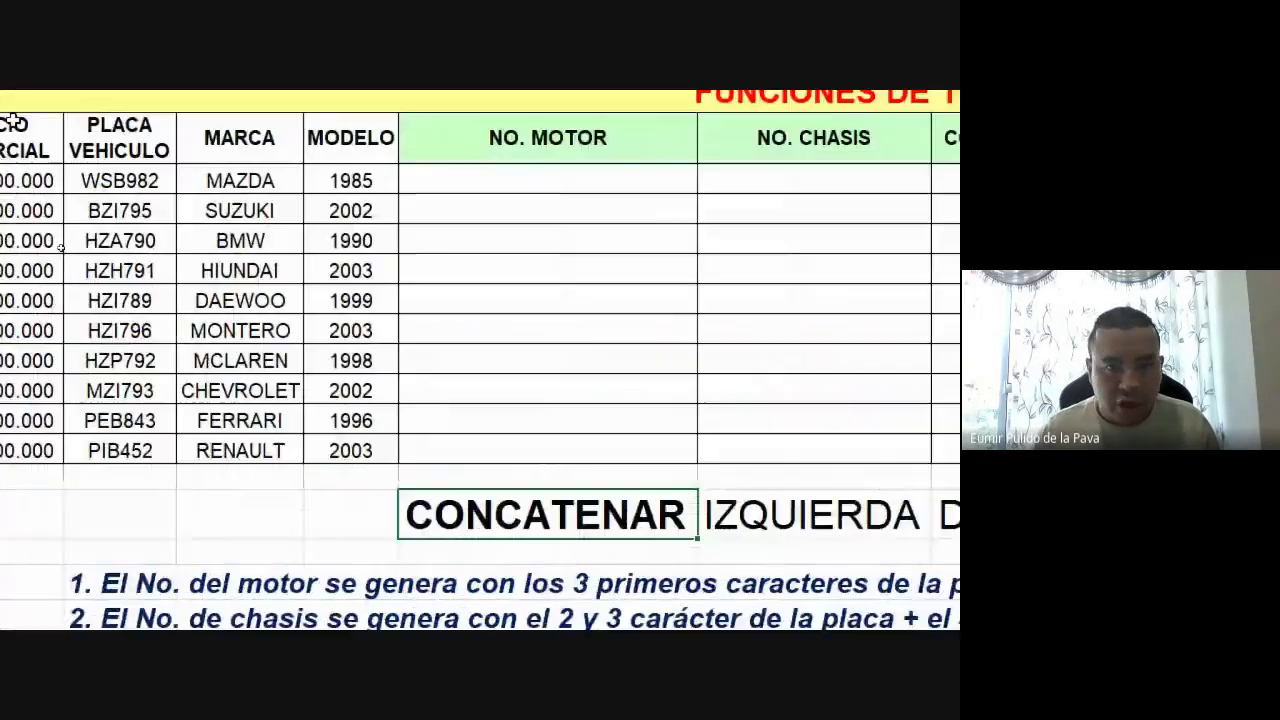
# Enter =CONCATENAR(B4;D4) in E4, joining plate and model into WSB9821985
pyautogui.click(484, 197)
pyautogui.write('=CON')
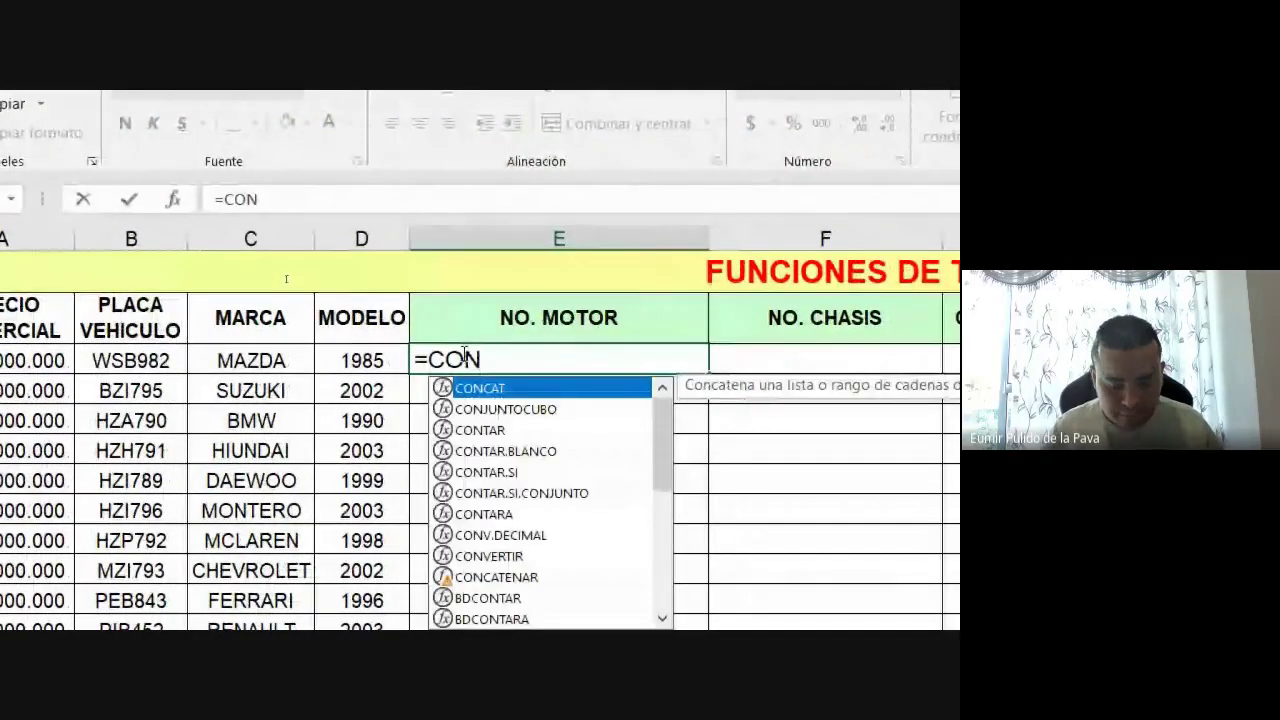
pyautogui.write('CATENAR(')
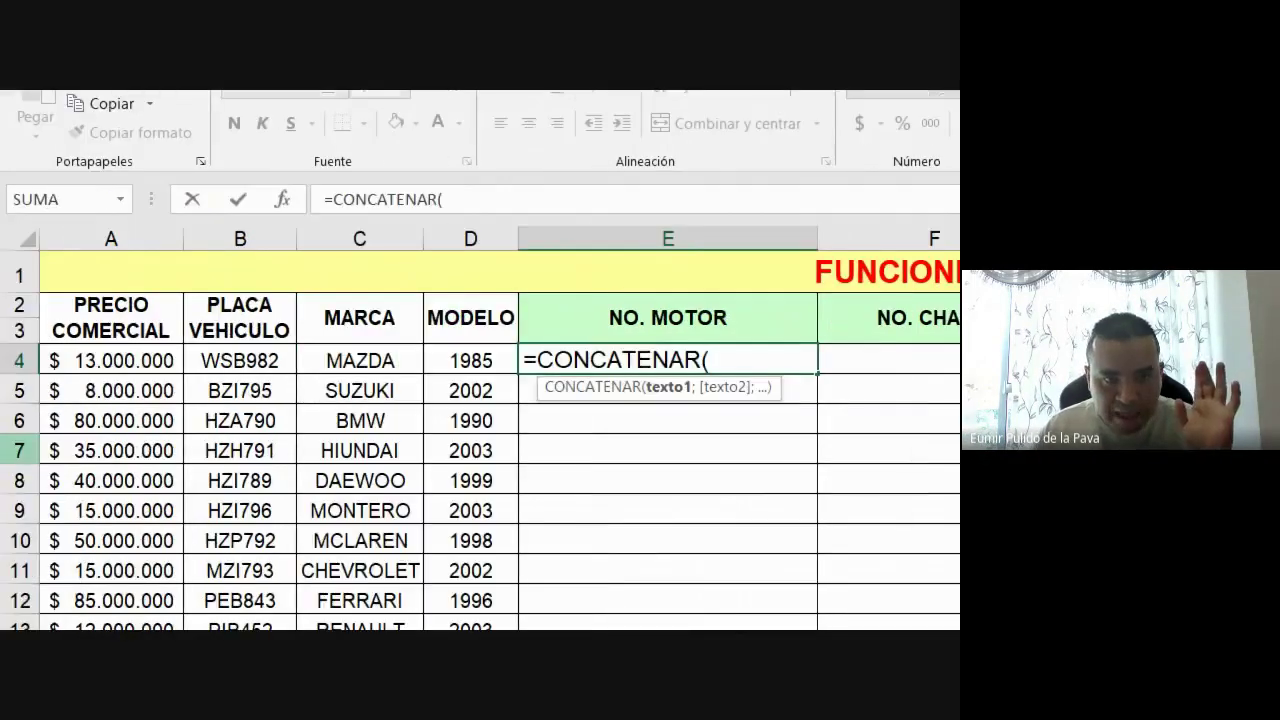
pyautogui.click(207, 362)
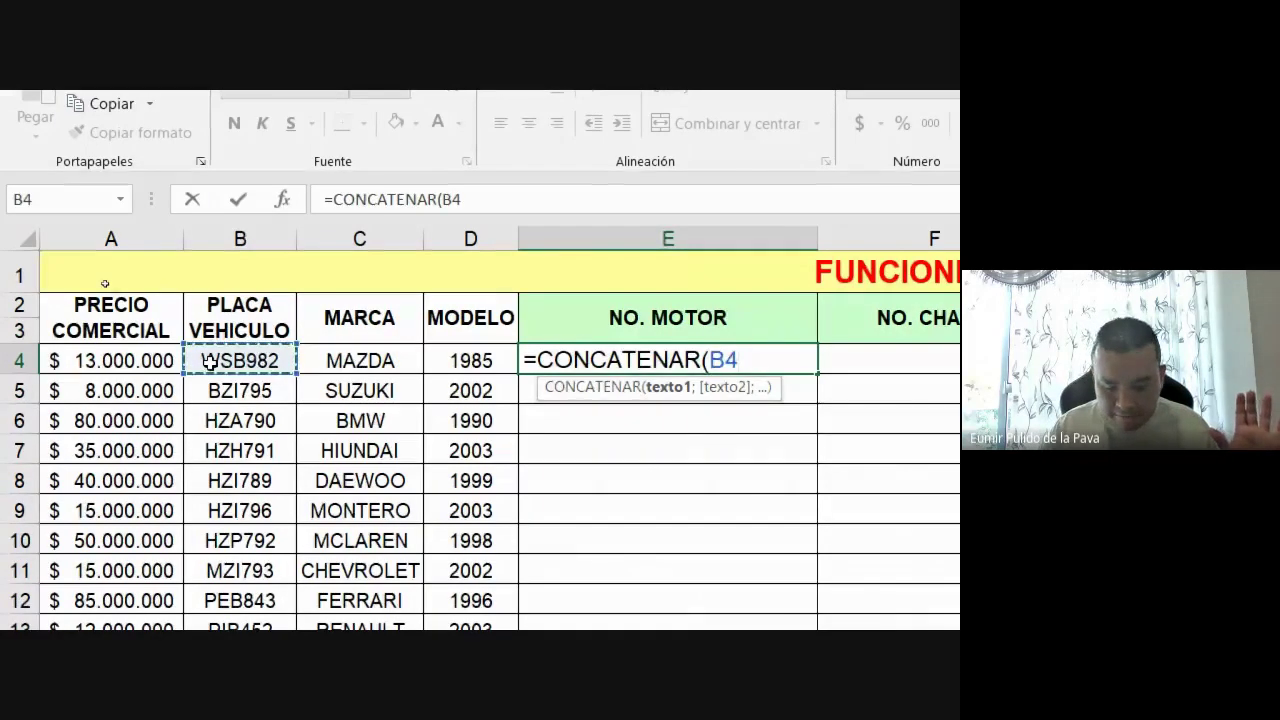
pyautogui.write(';')
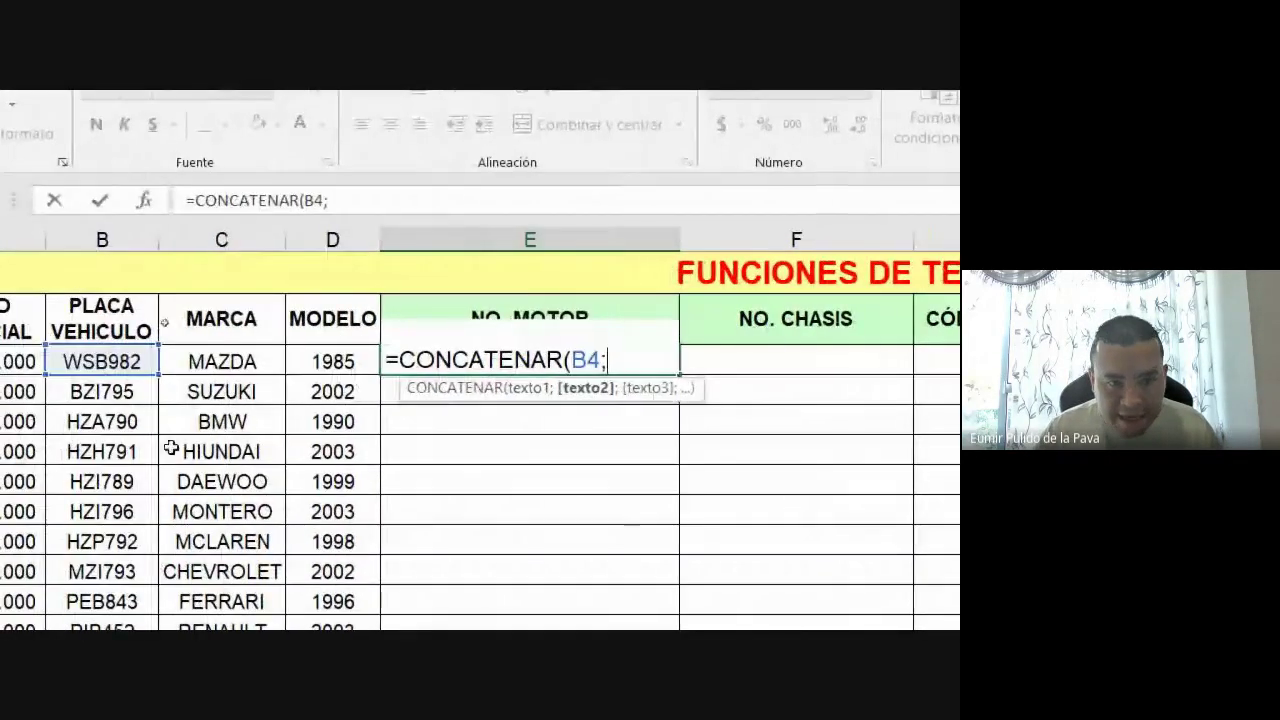
pyautogui.click(188, 360)
pyautogui.write(')')
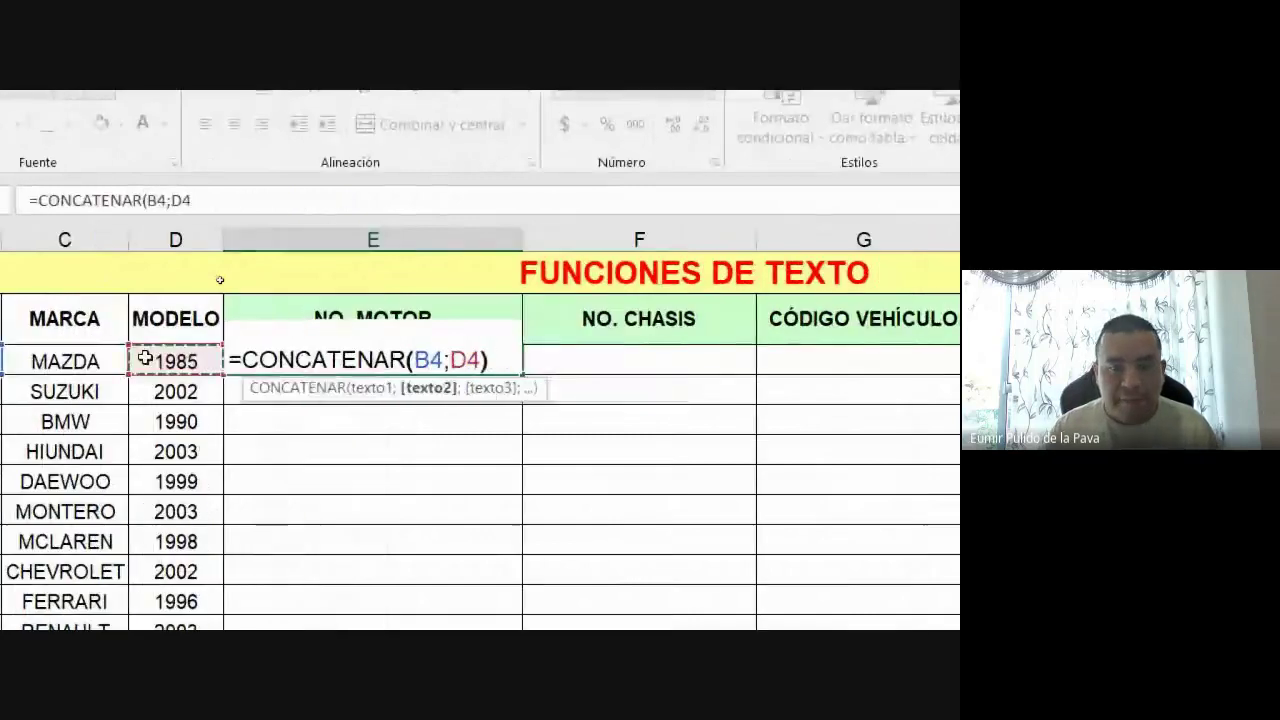
pyautogui.press('Return')
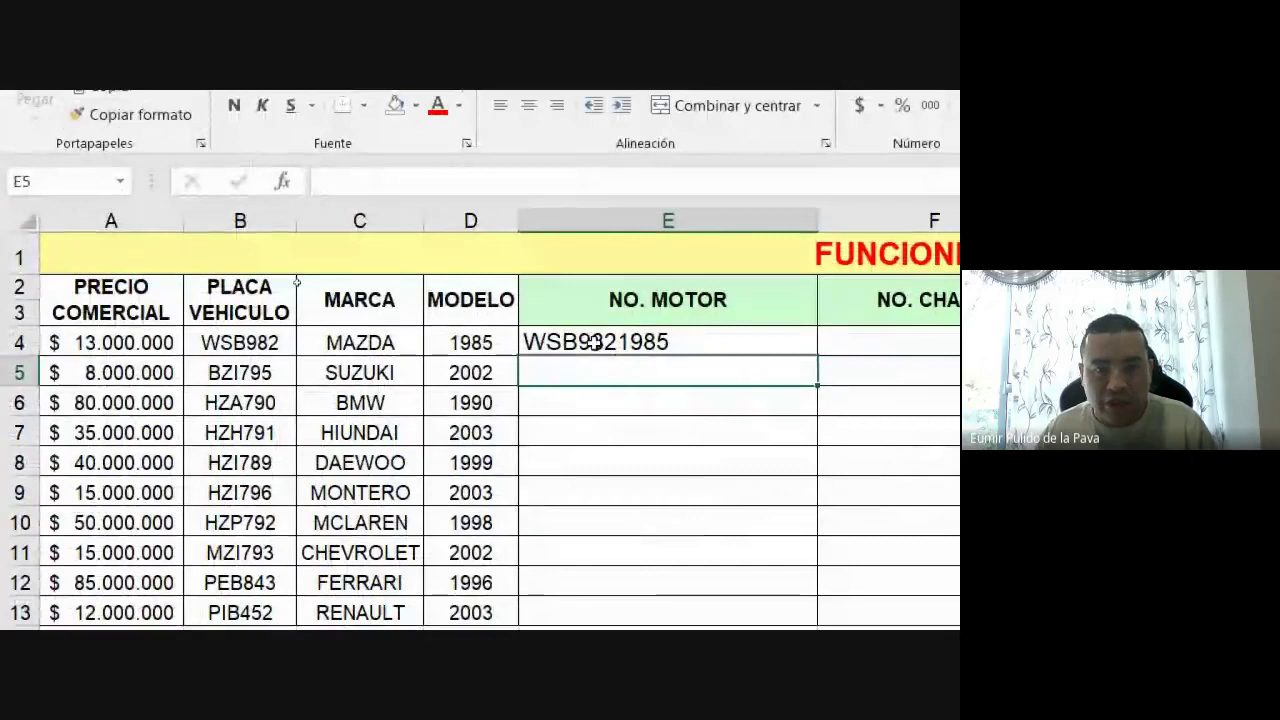
# Edit E4 and delete B4;D4) so only =CONCATENAR( remains
pyautogui.click(595, 342)
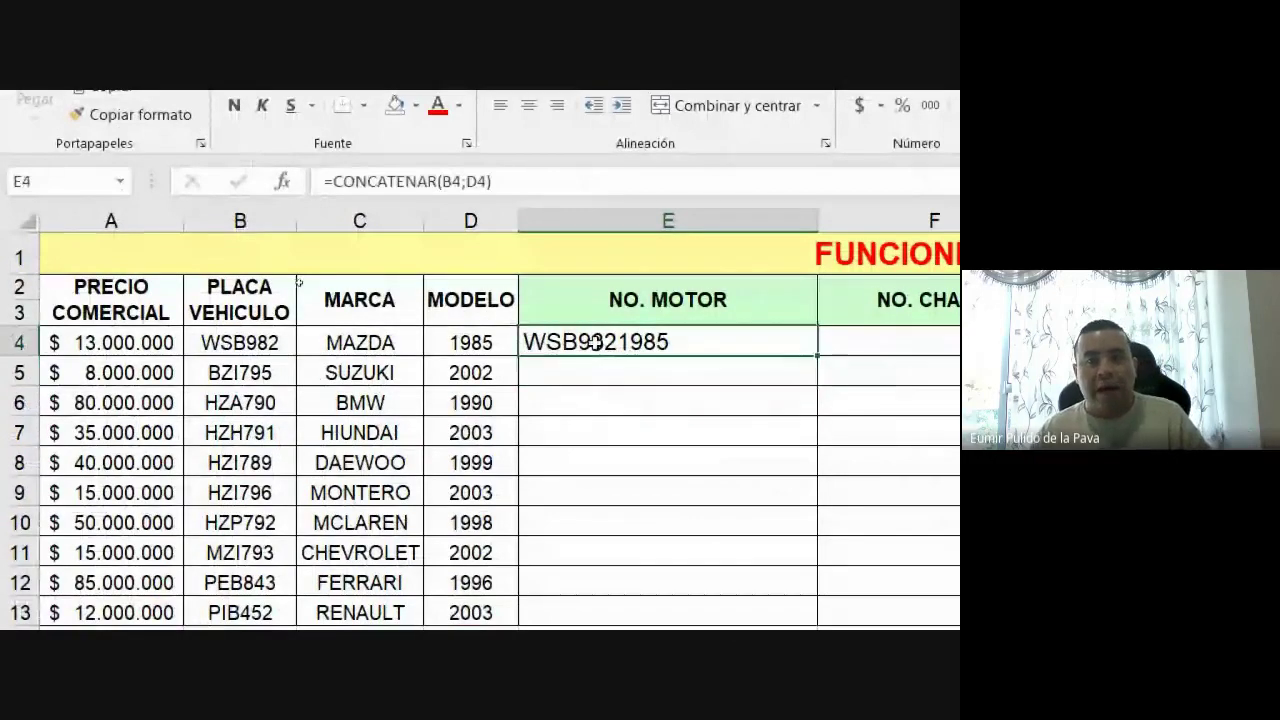
pyautogui.doubleClick(595, 342)
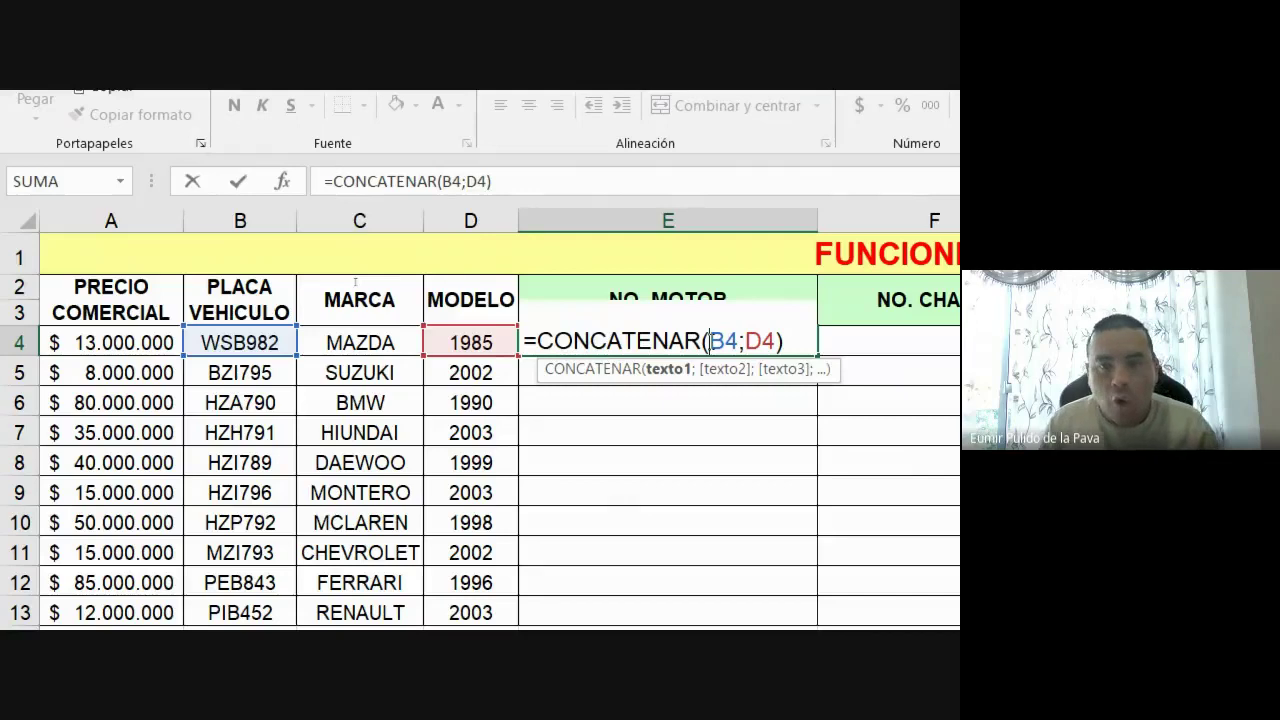
pyautogui.press('Delete')
pyautogui.press('Delete')
pyautogui.press('Delete')
pyautogui.press('Delete')
pyautogui.press('Delete')
pyautogui.press('Delete')
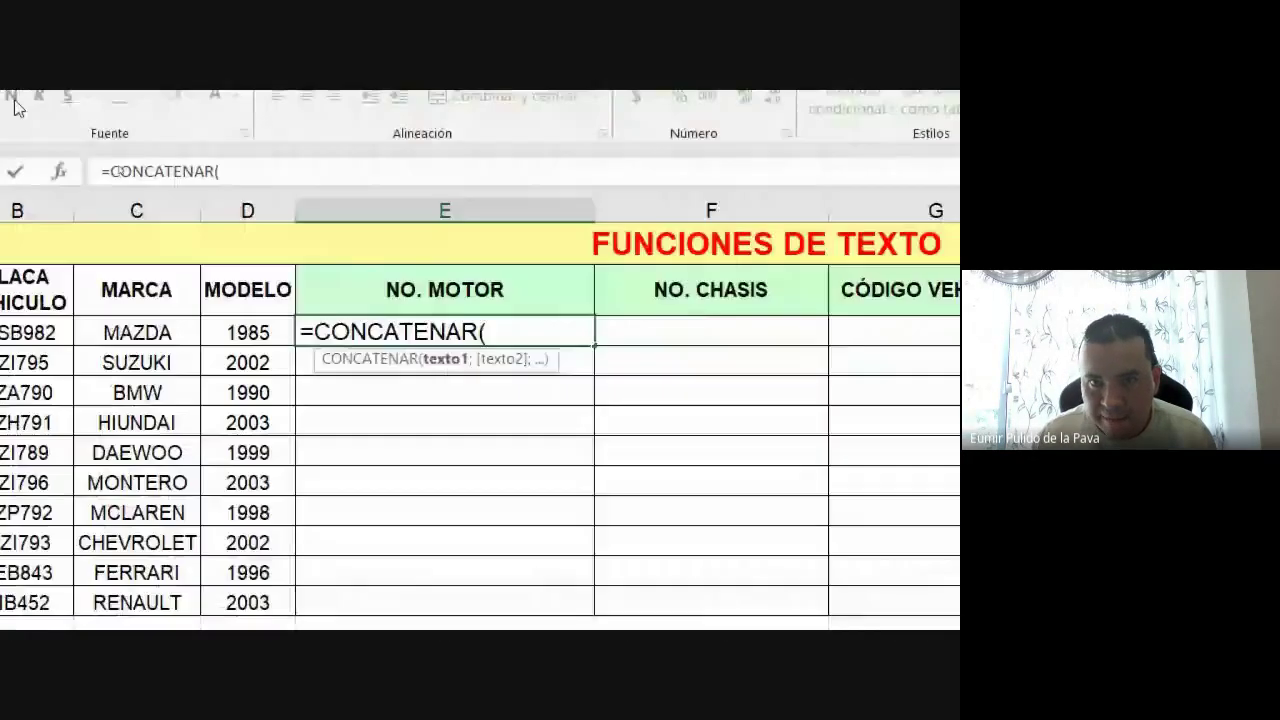
# Nest IZQUIERDA(B4;3) in the E4 formula to take the plate's first three characters
pyautogui.write('IZQU')
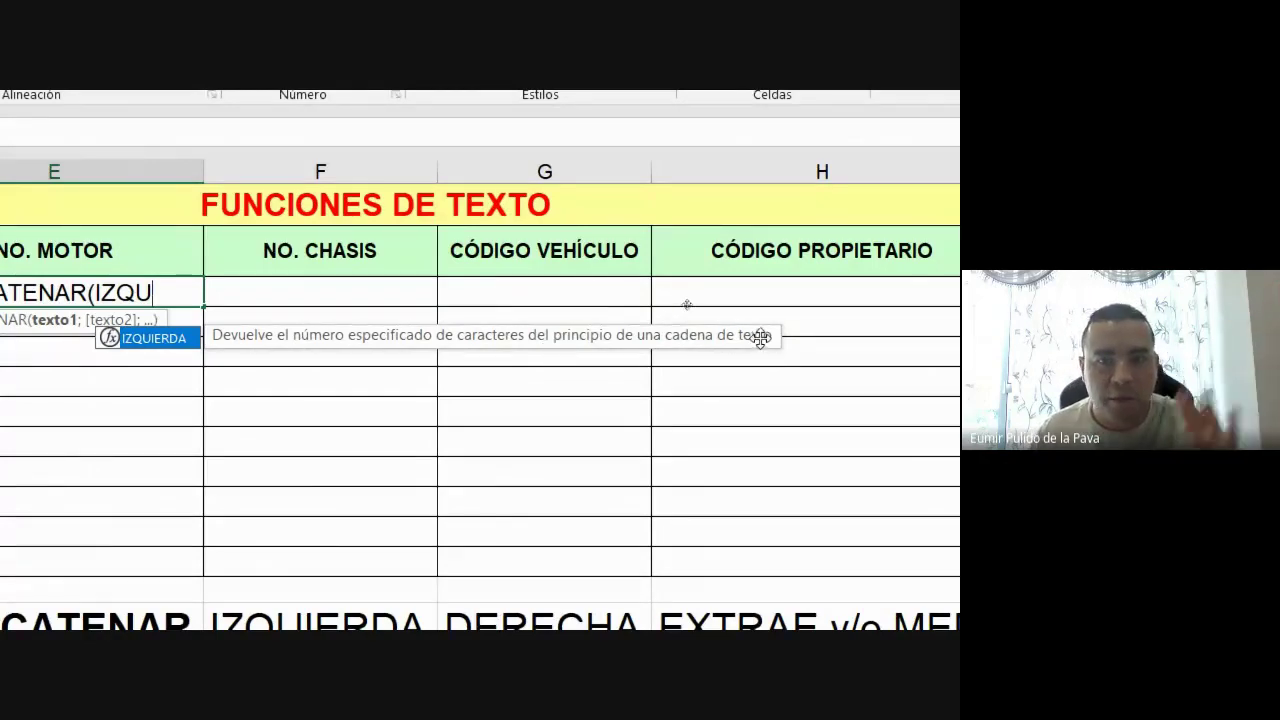
pyautogui.press('Tab')
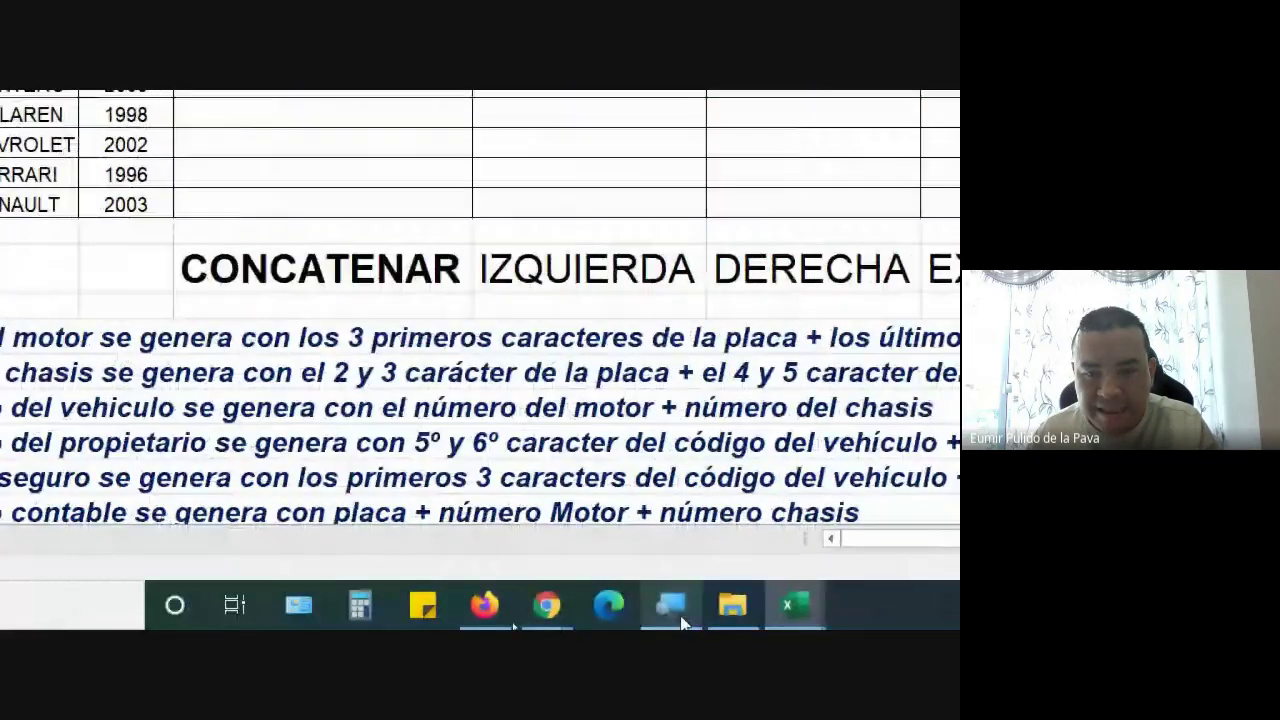
pyautogui.click(676, 610)
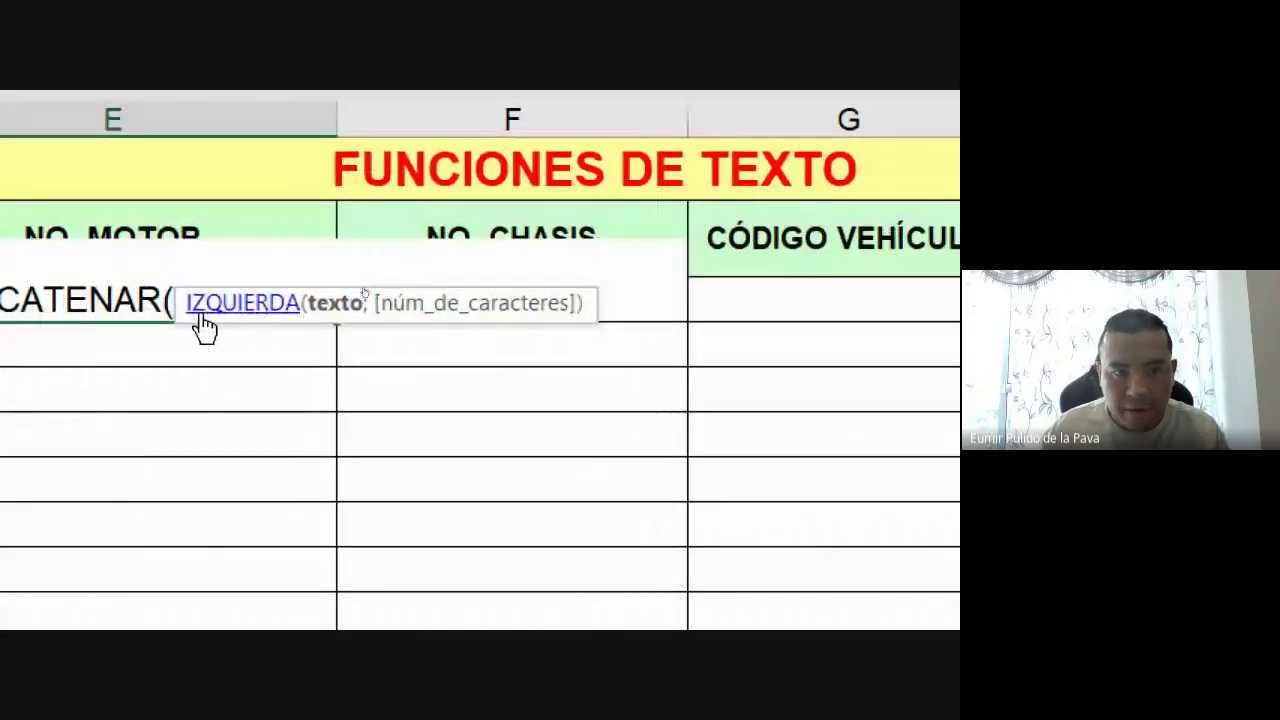
pyautogui.write('B4')
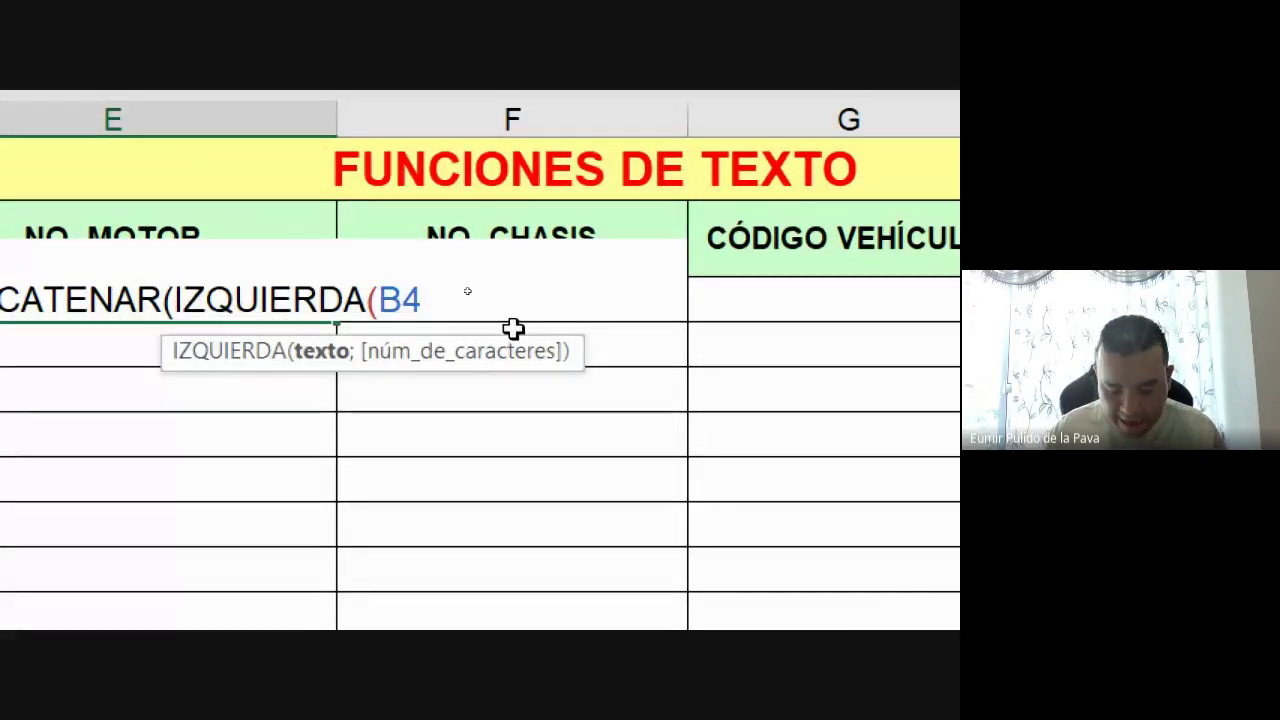
pyautogui.write(';')
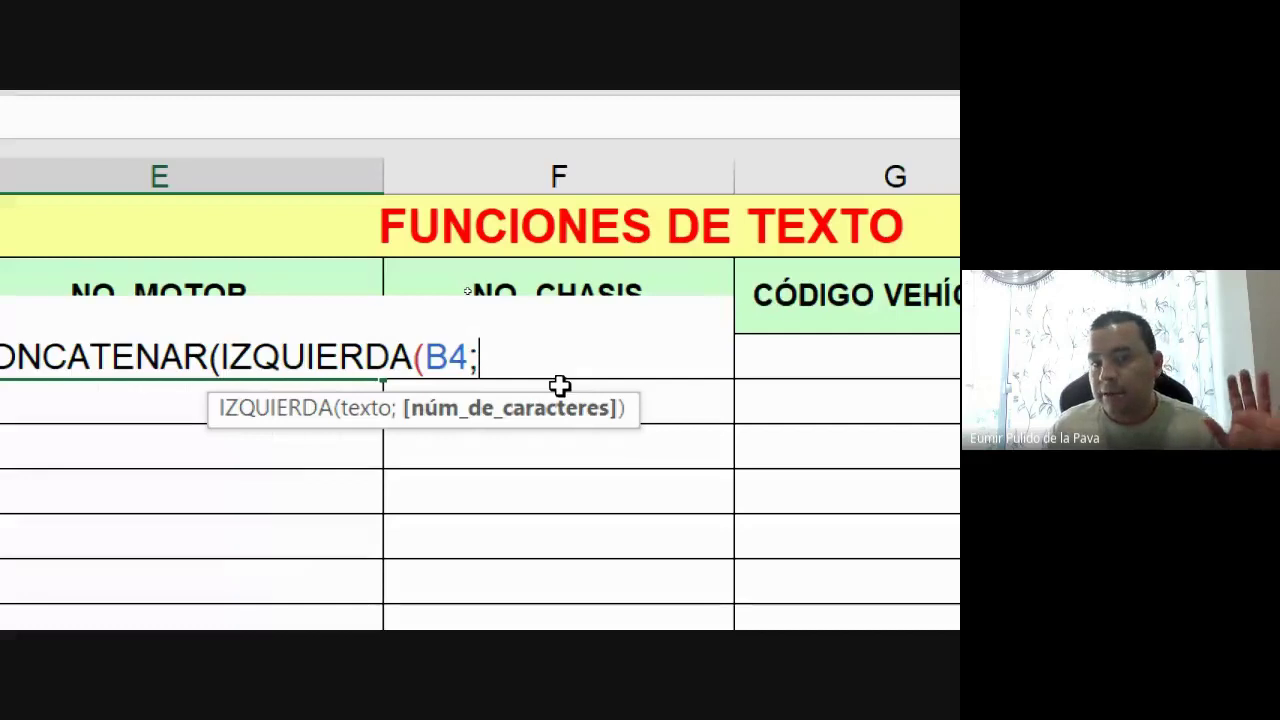
pyautogui.write('3')
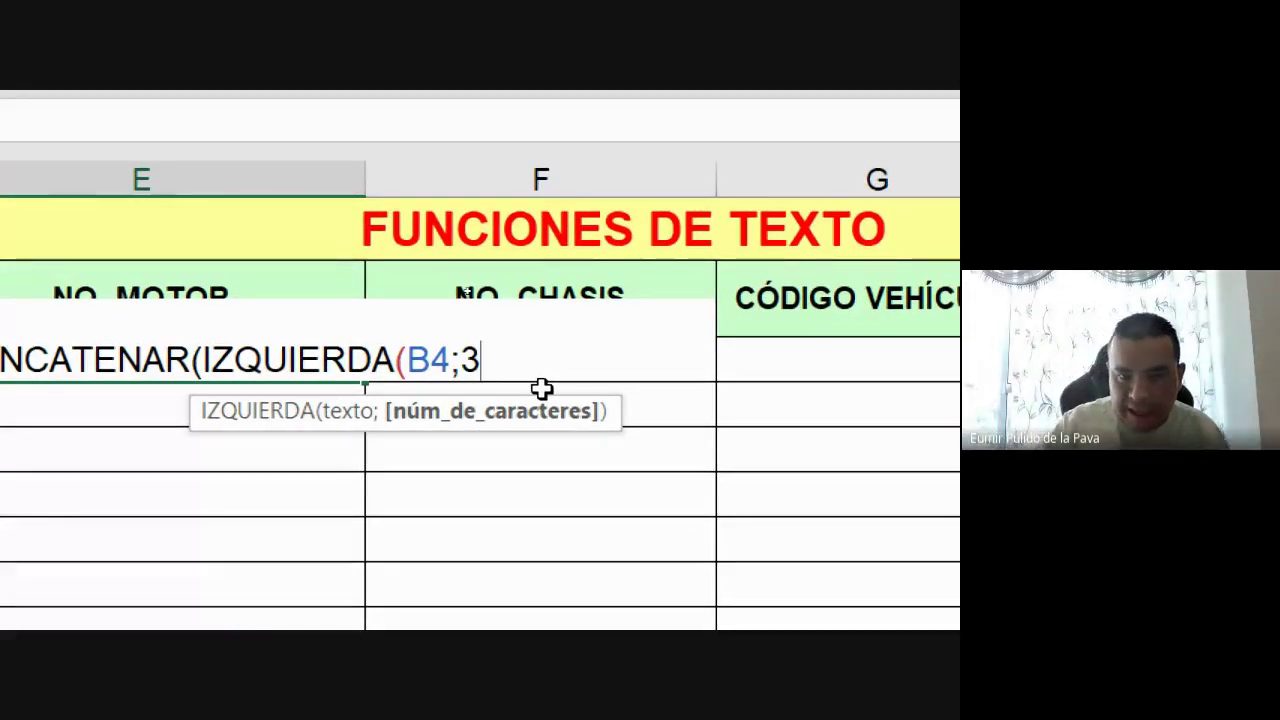
pyautogui.write(')')
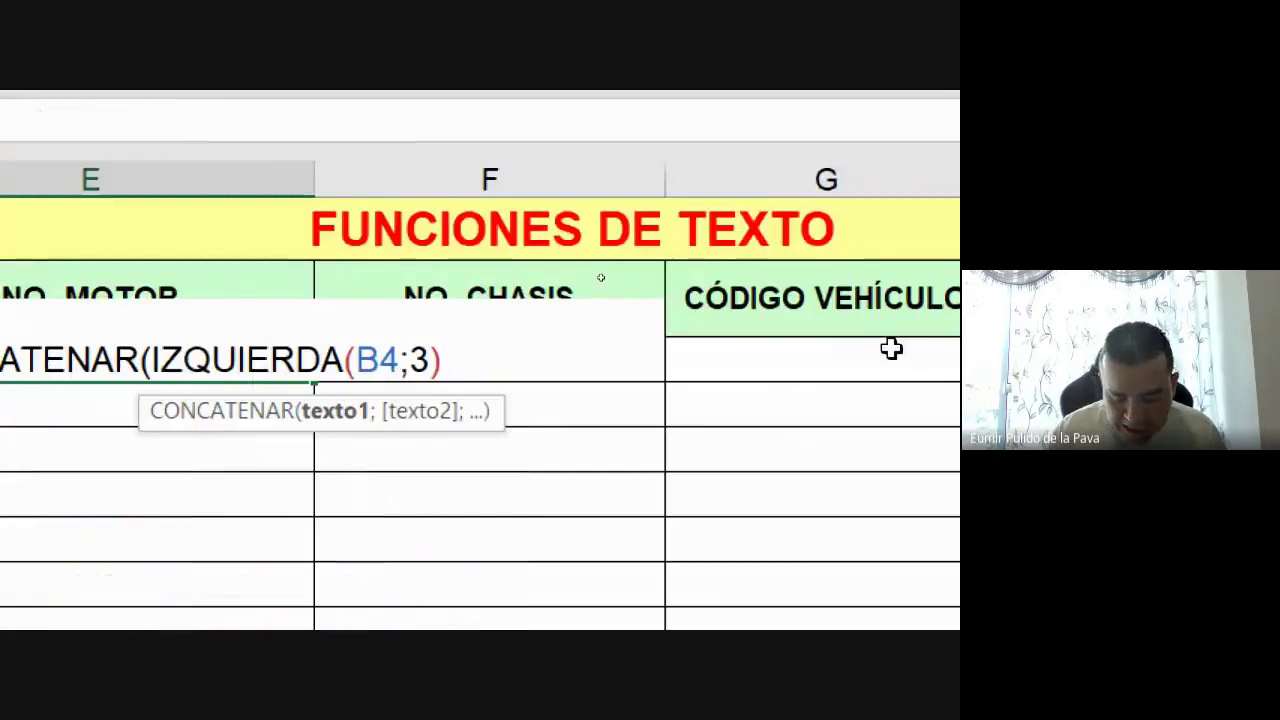
# Append ;DERECHA(D4;2)) to the E4 formula to take the model year's last two digits
pyautogui.write(';')
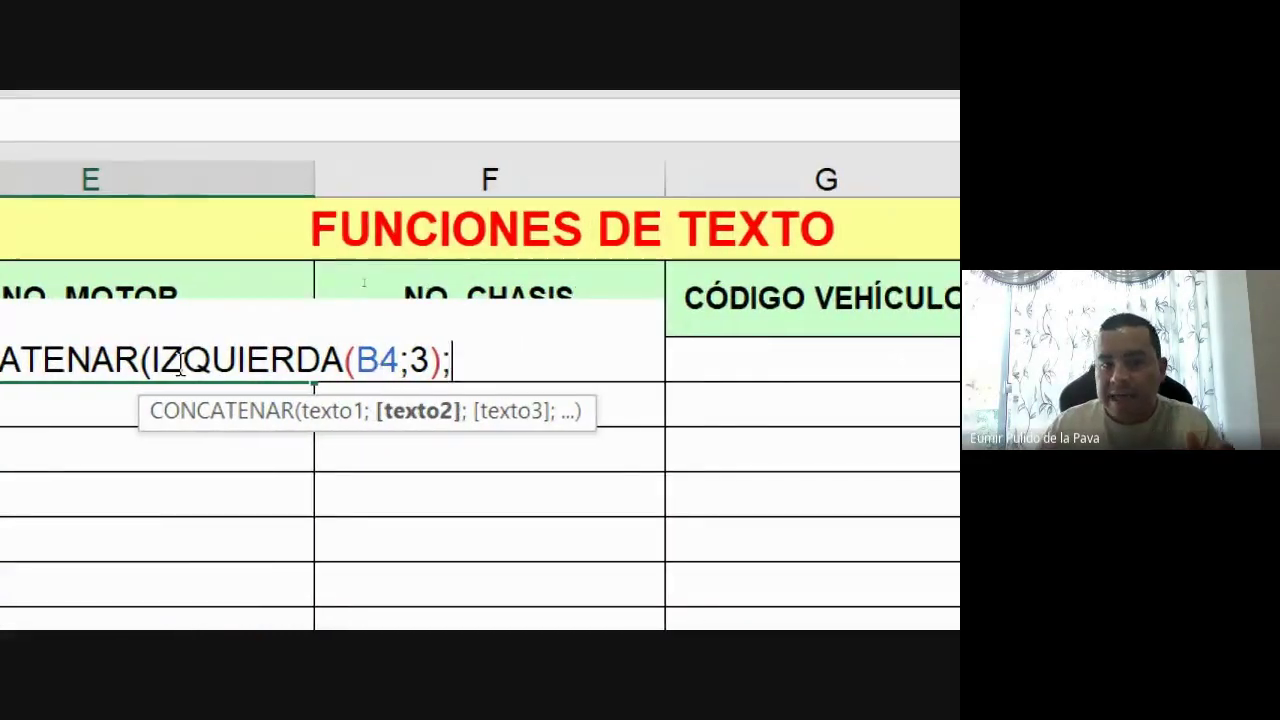
pyautogui.moveTo(150, 360); pyautogui.dragTo(441, 357)
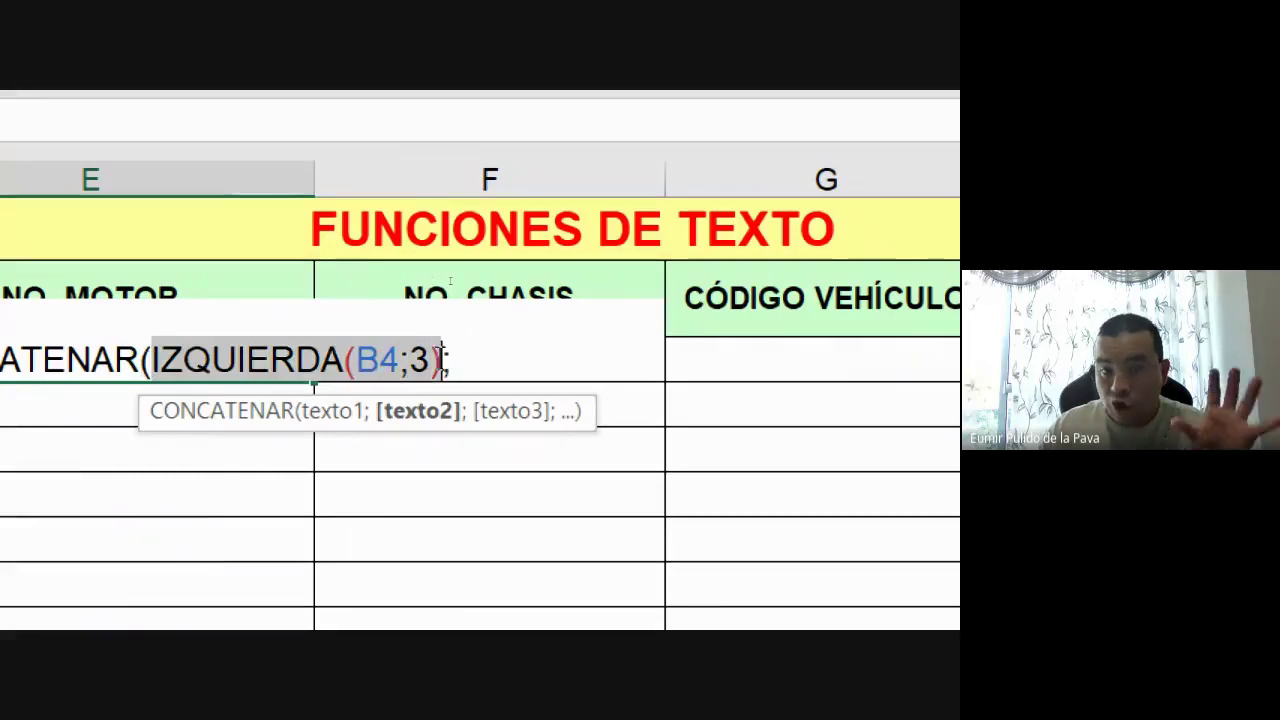
pyautogui.click(464, 363)
pyautogui.write('DERE')
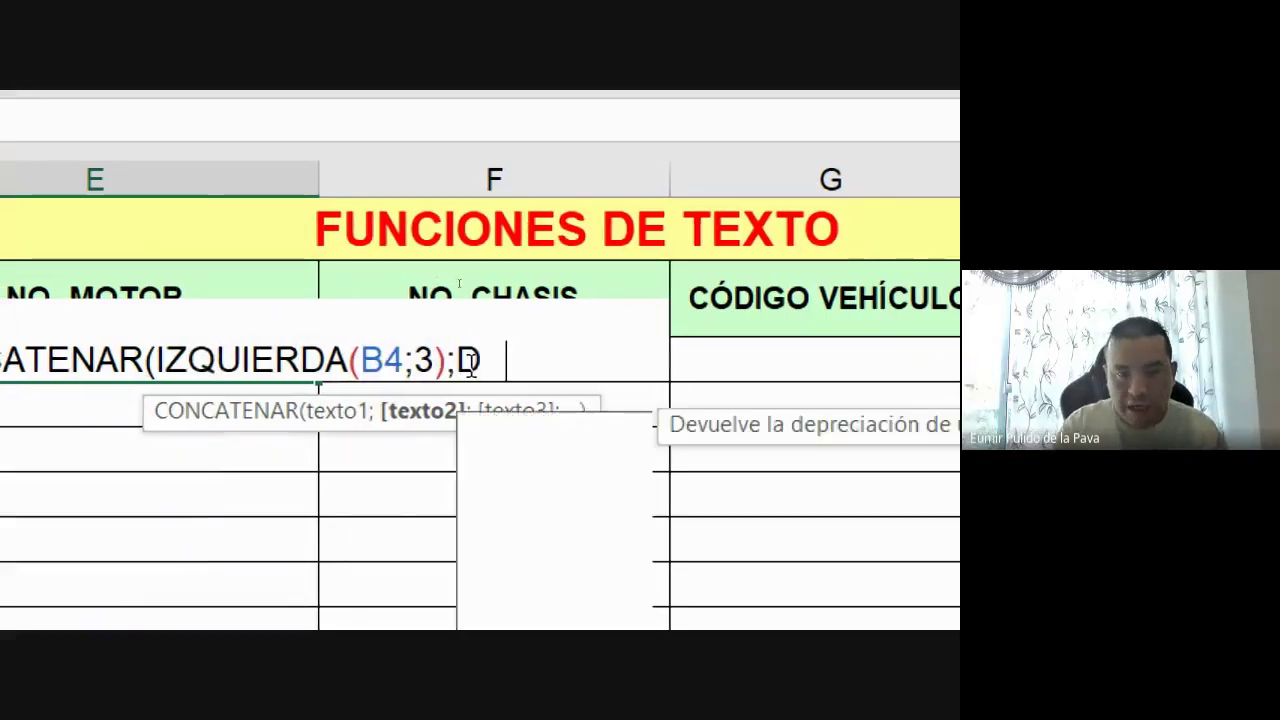
pyautogui.write('CHA(')
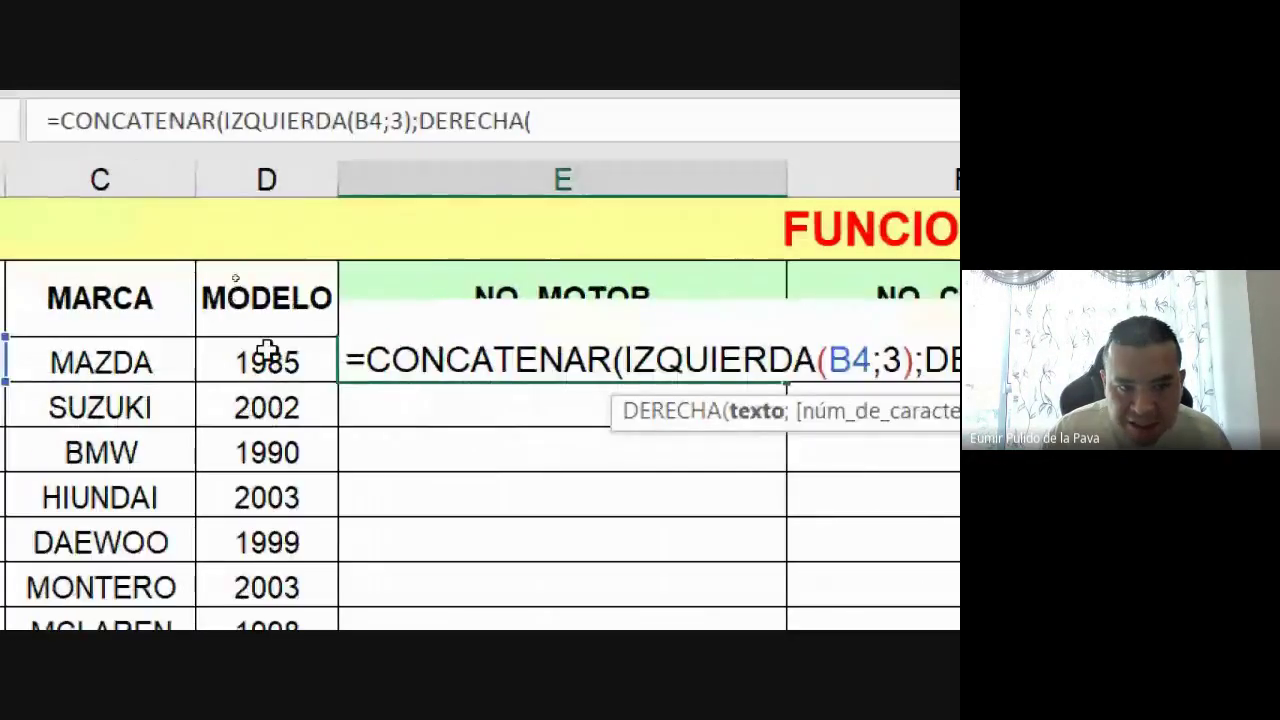
pyautogui.click(268, 350)
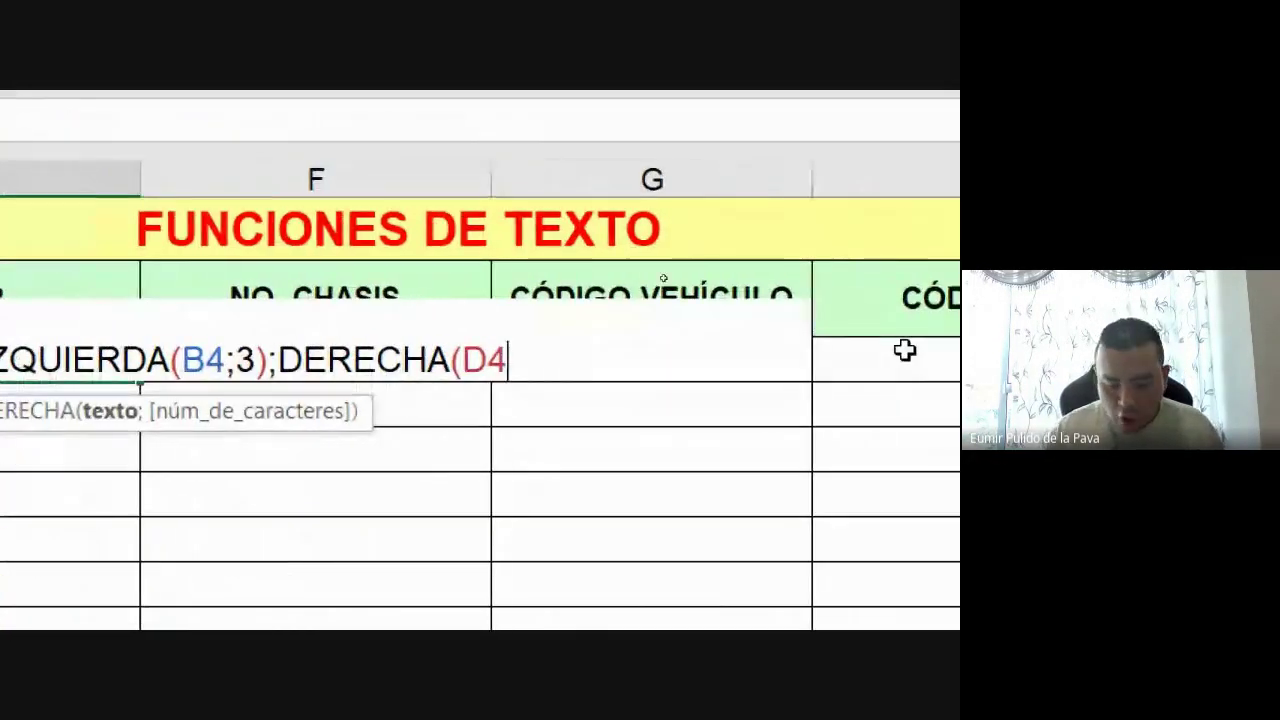
pyautogui.write(';2')
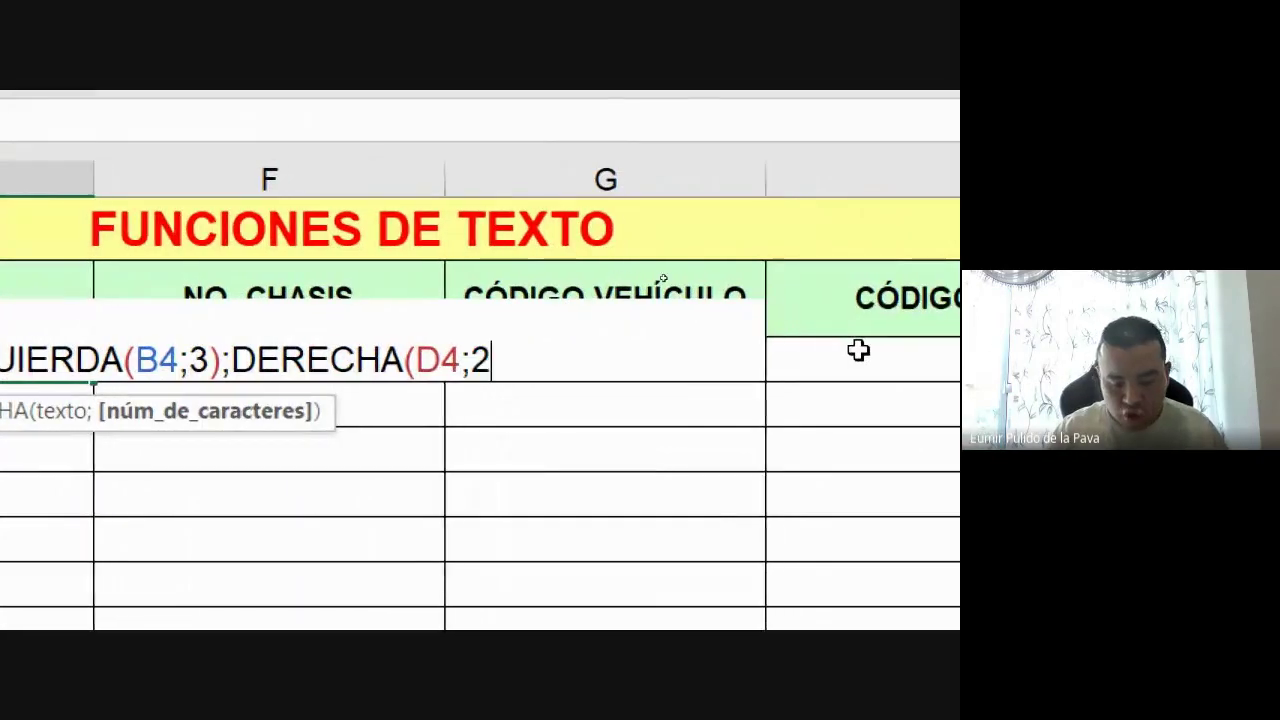
pyautogui.write('))')
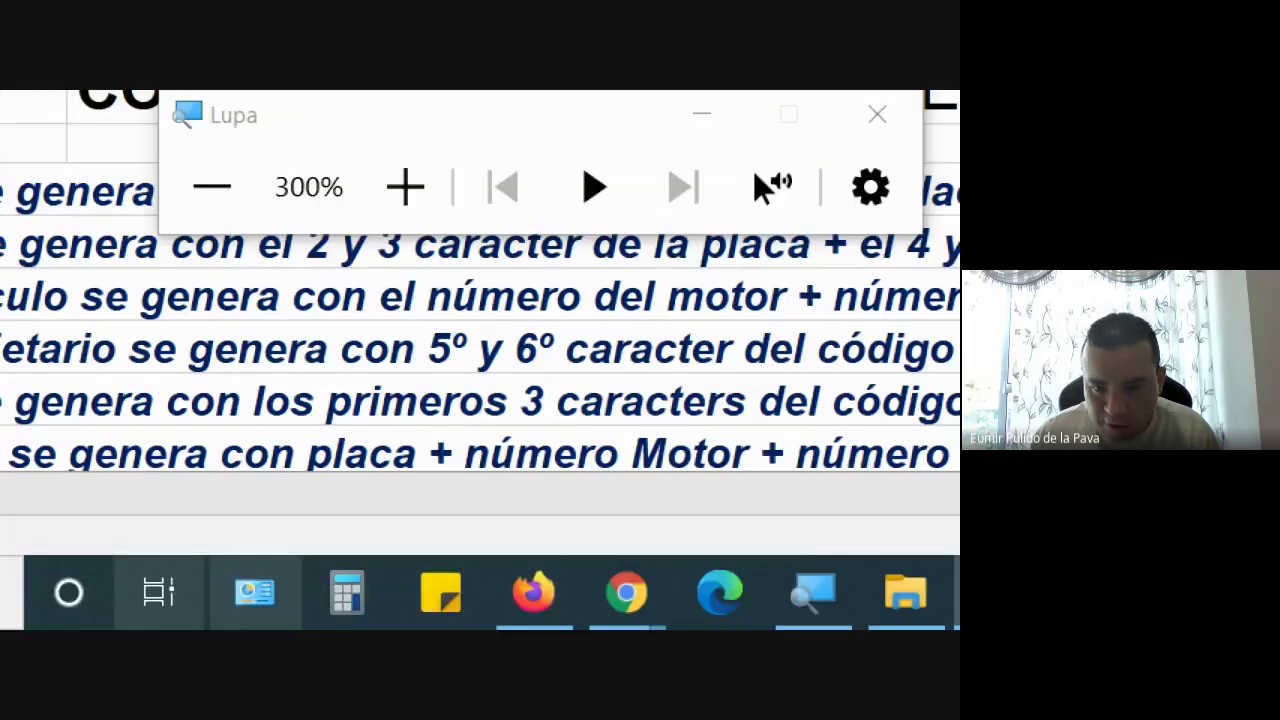
pyautogui.click(626, 591)
pyautogui.click(508, 500)
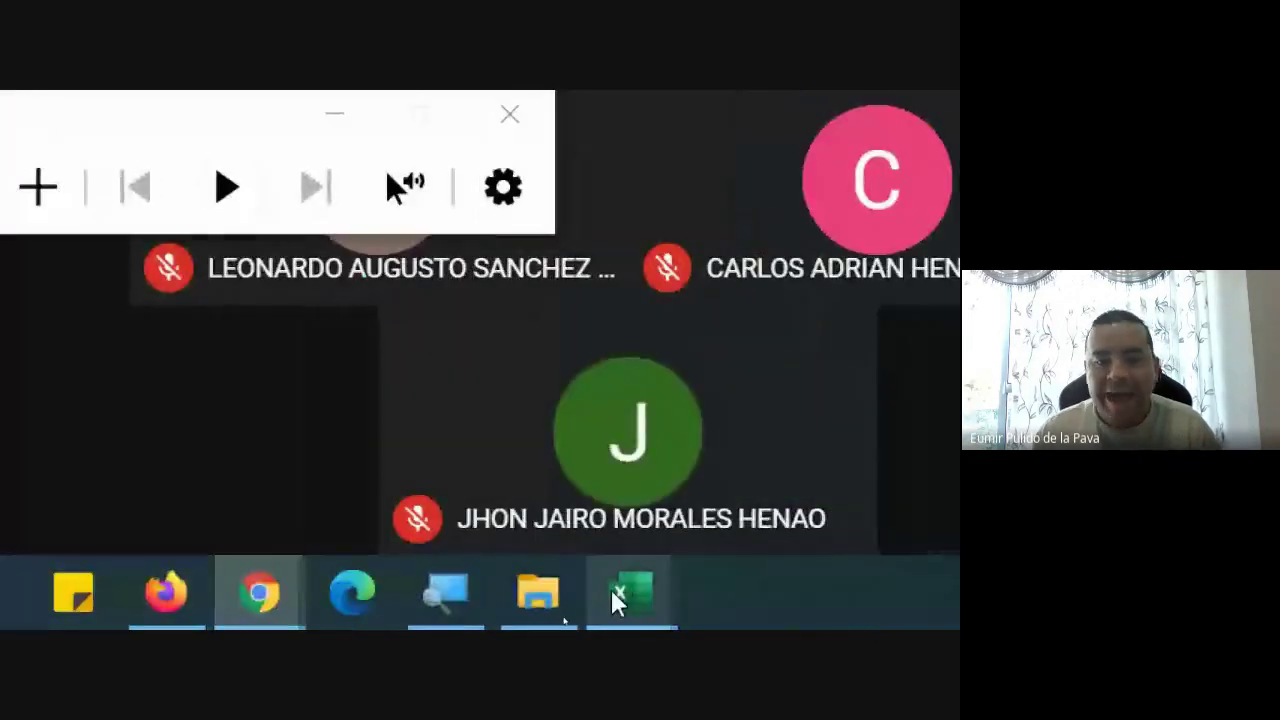
pyautogui.moveTo(612, 592)
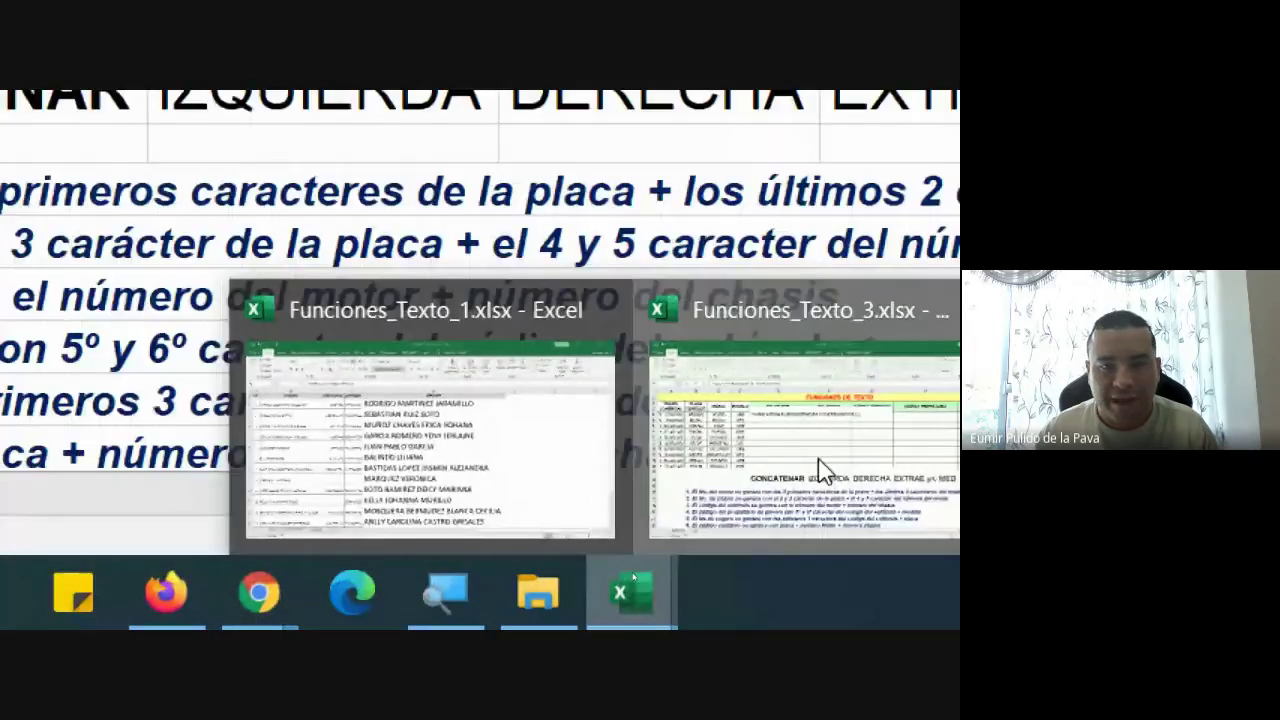
pyautogui.click(718, 483)
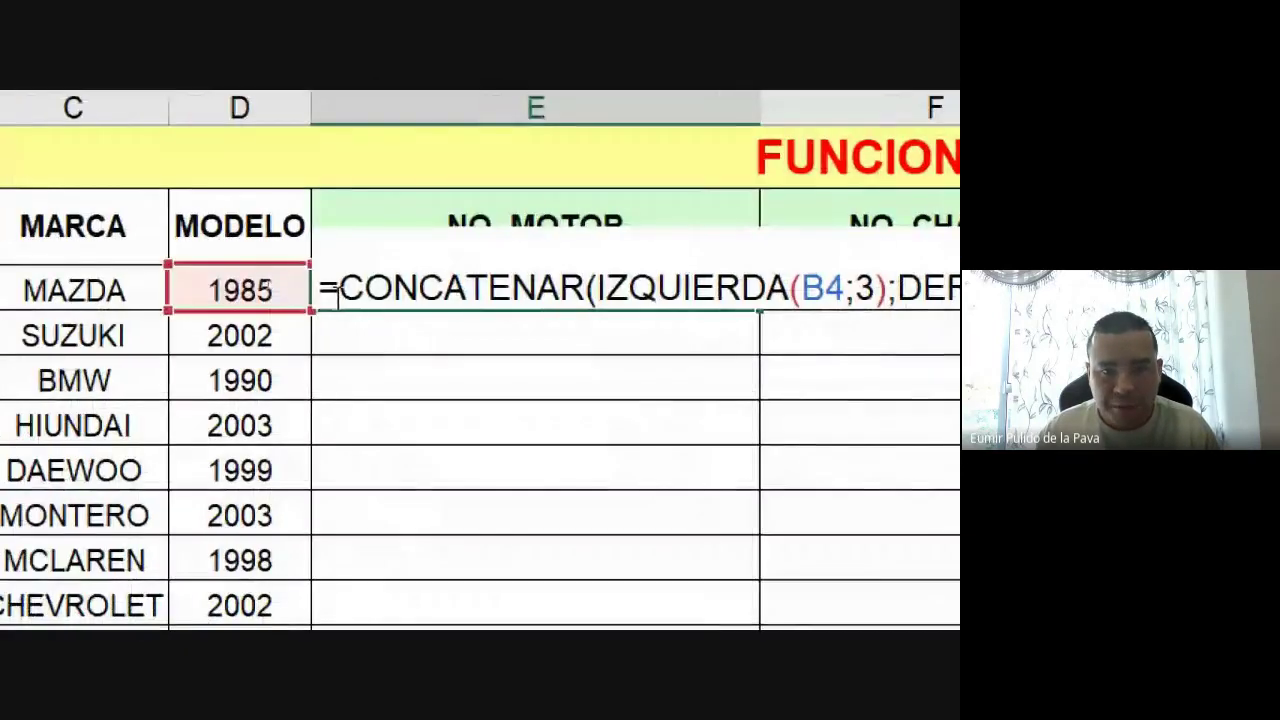
# Highlight CONCATENAR, IZQUIERDA(B4;3) and DERECHA(D4;2) in turn to explain each part of the formula
pyautogui.moveTo(338, 292); pyautogui.dragTo(586, 292)
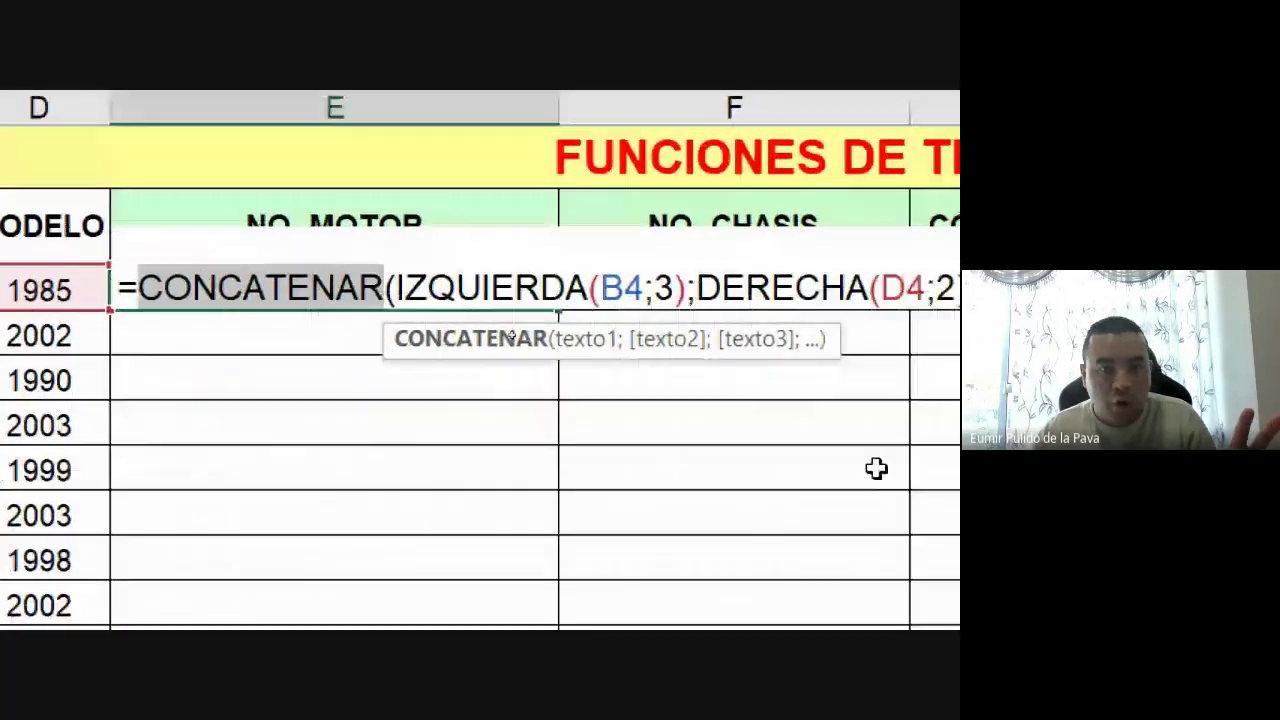
pyautogui.moveTo(386, 290); pyautogui.dragTo(684, 270)
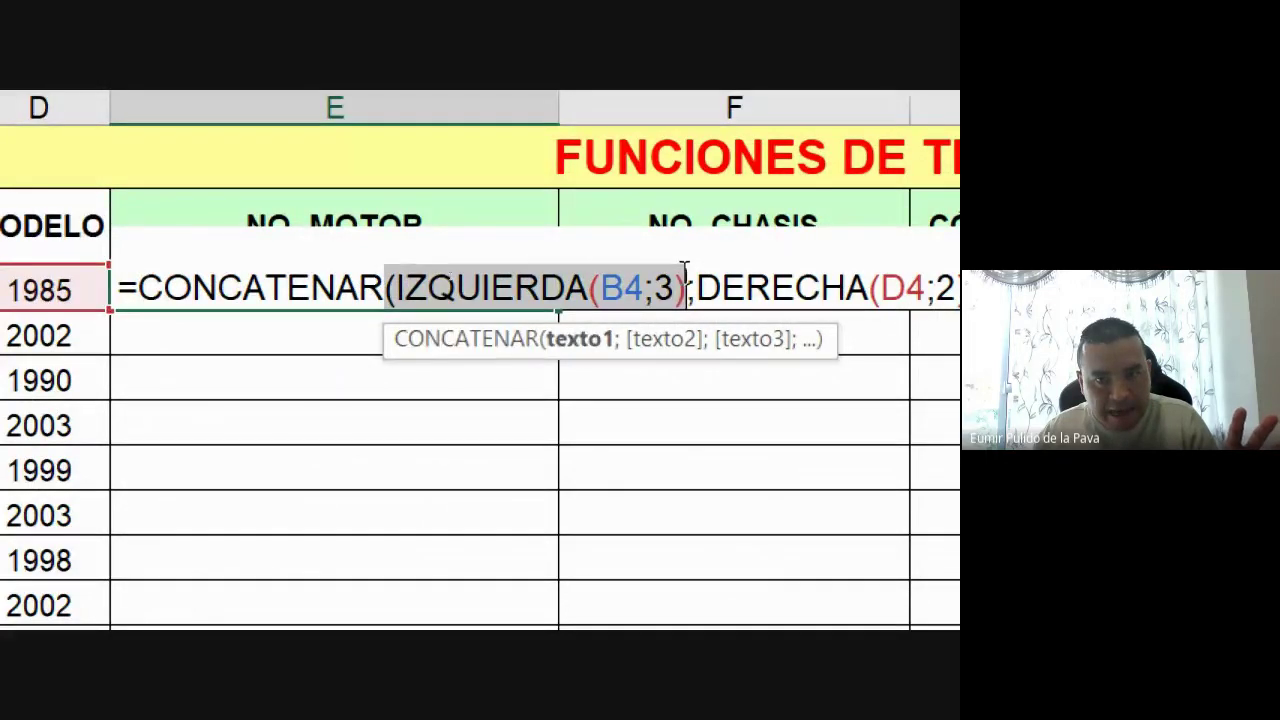
pyautogui.click(722, 288)
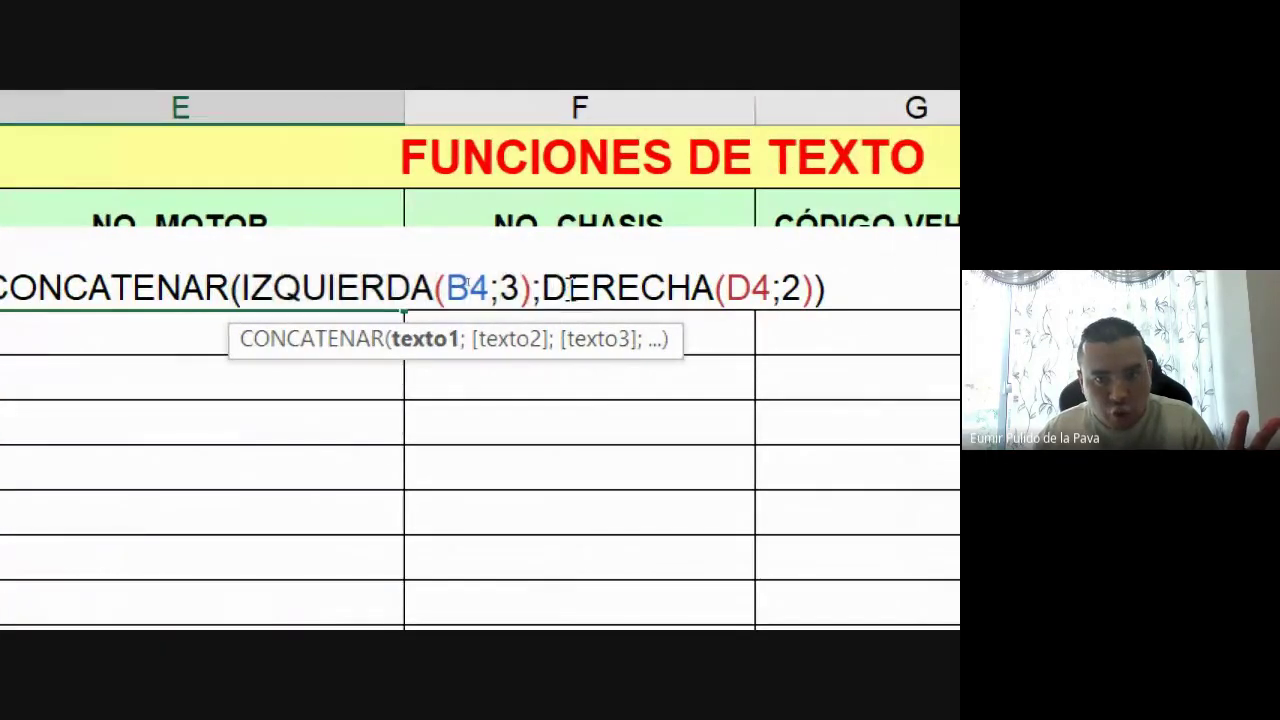
pyautogui.moveTo(543, 288); pyautogui.dragTo(817, 288)
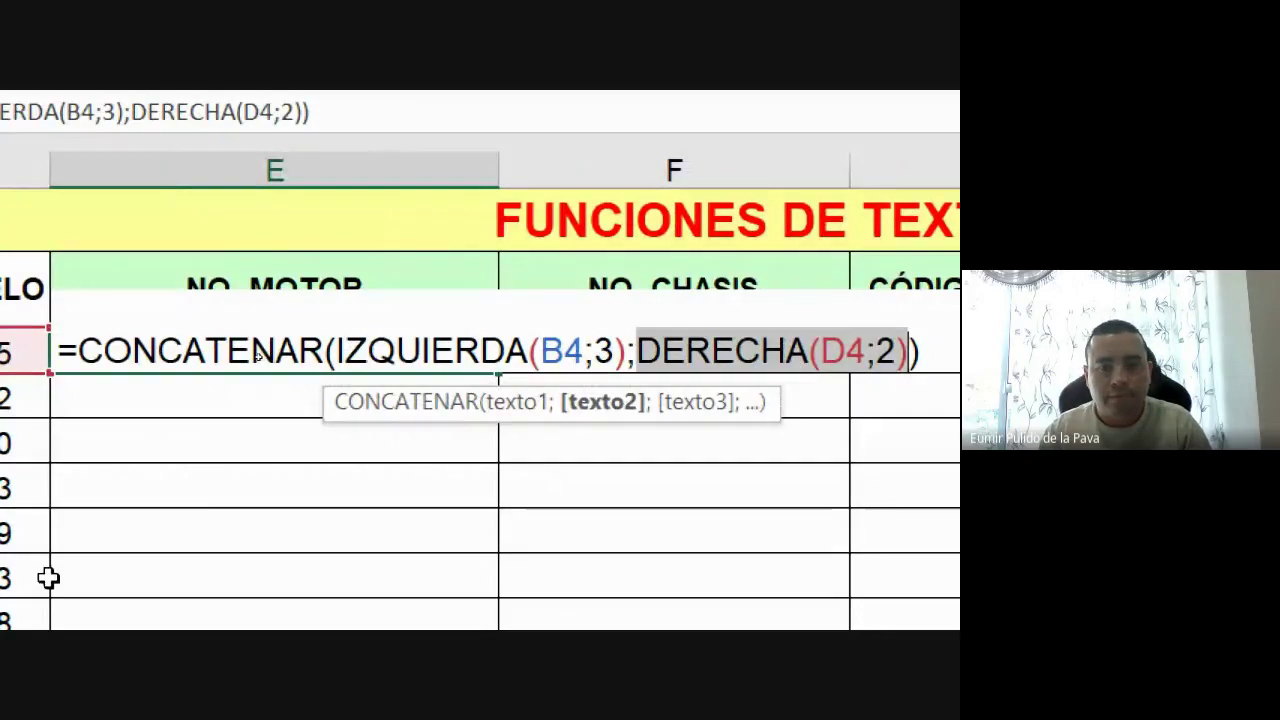
# Commit the E4 formula and fill it down through the RENAULT row
pyautogui.press('Return')
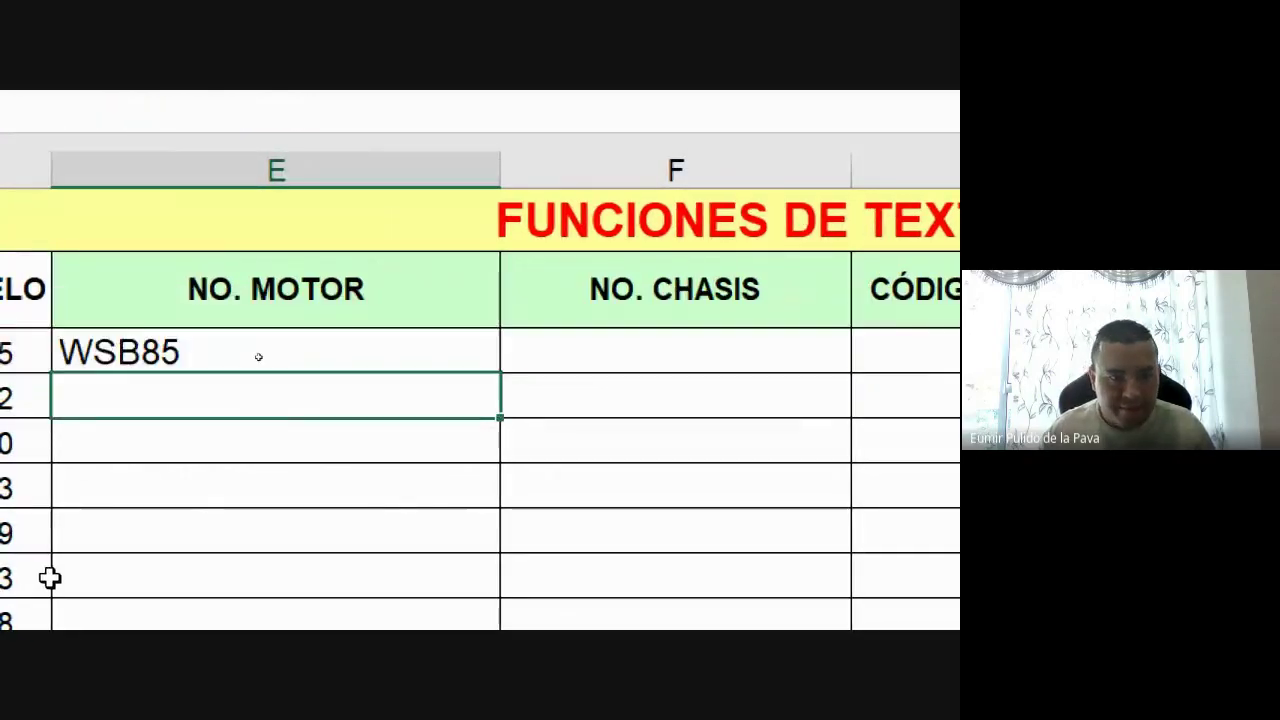
pyautogui.click(543, 160)
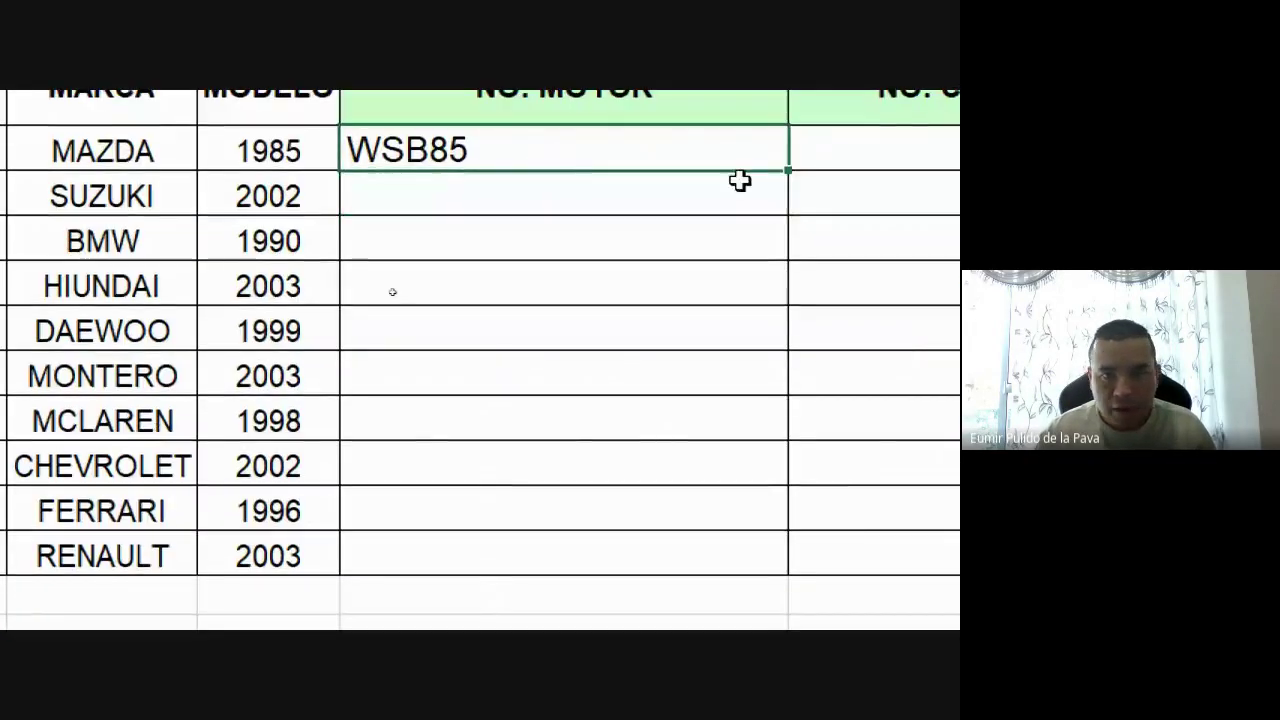
pyautogui.moveTo(786, 171); pyautogui.dragTo(738, 580)
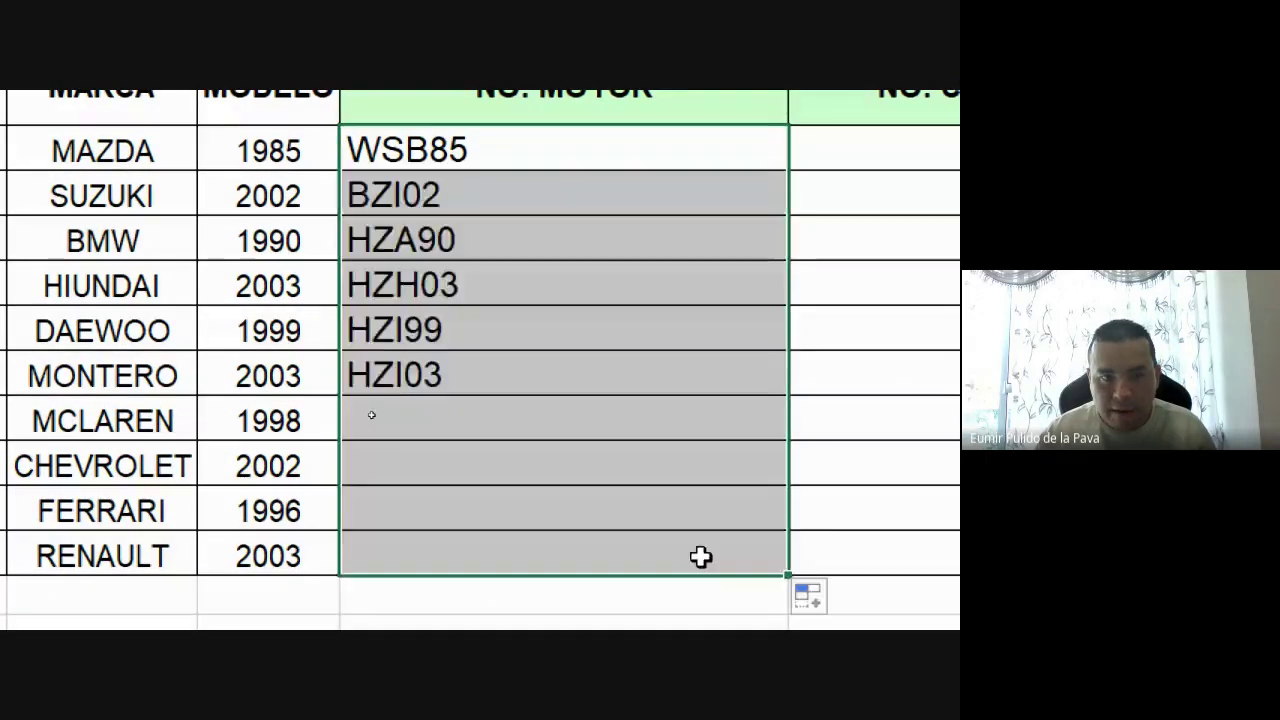
pyautogui.doubleClick(36, 241)
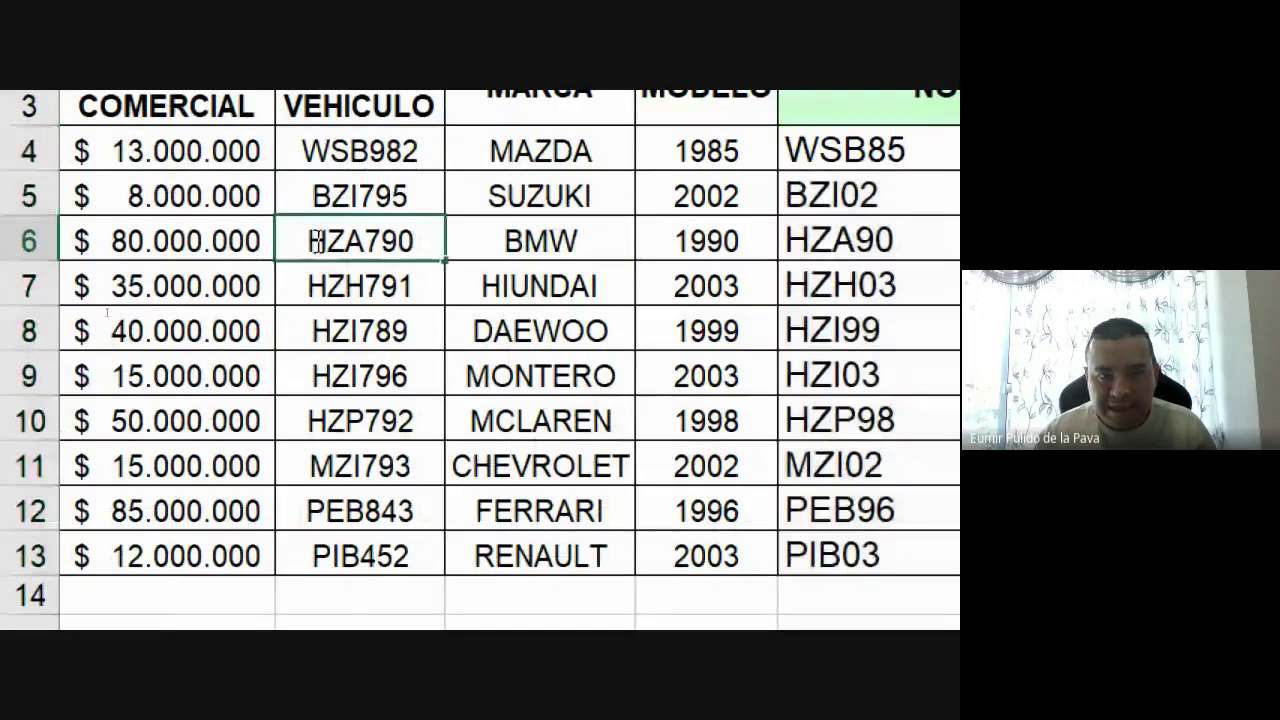
pyautogui.moveTo(36, 241); pyautogui.dragTo(89, 241)
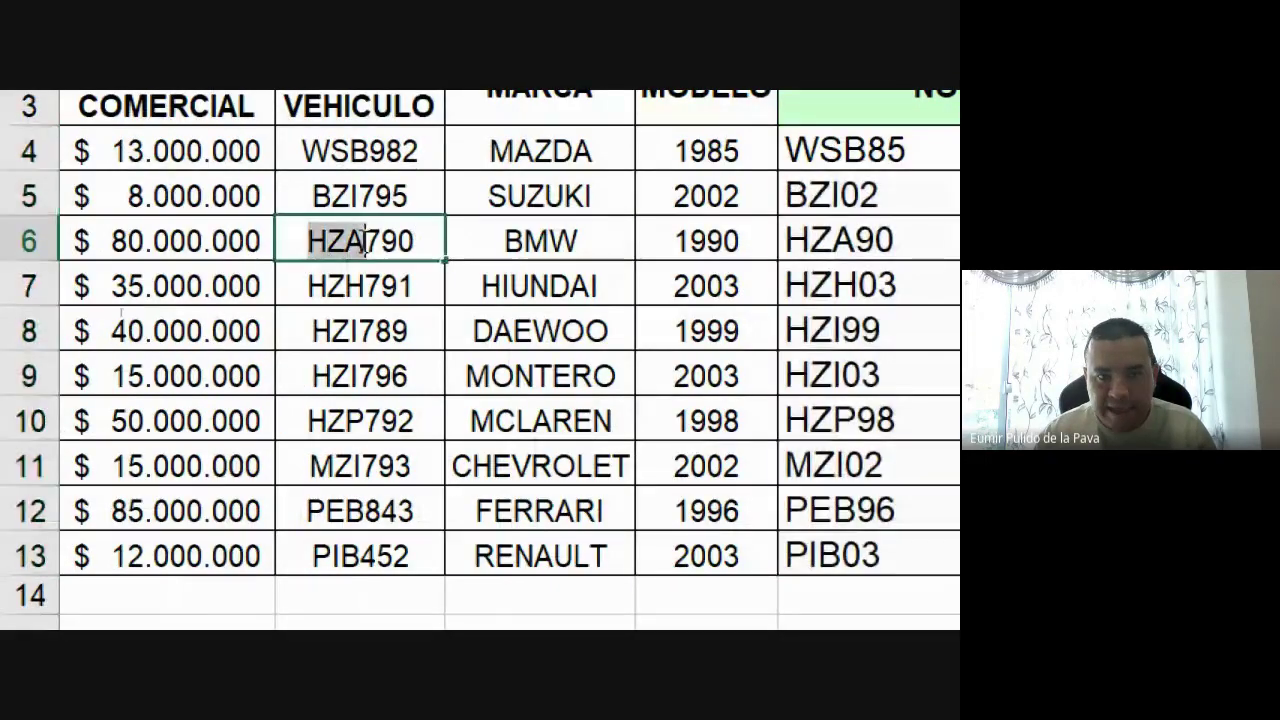
pyautogui.doubleClick(704, 241)
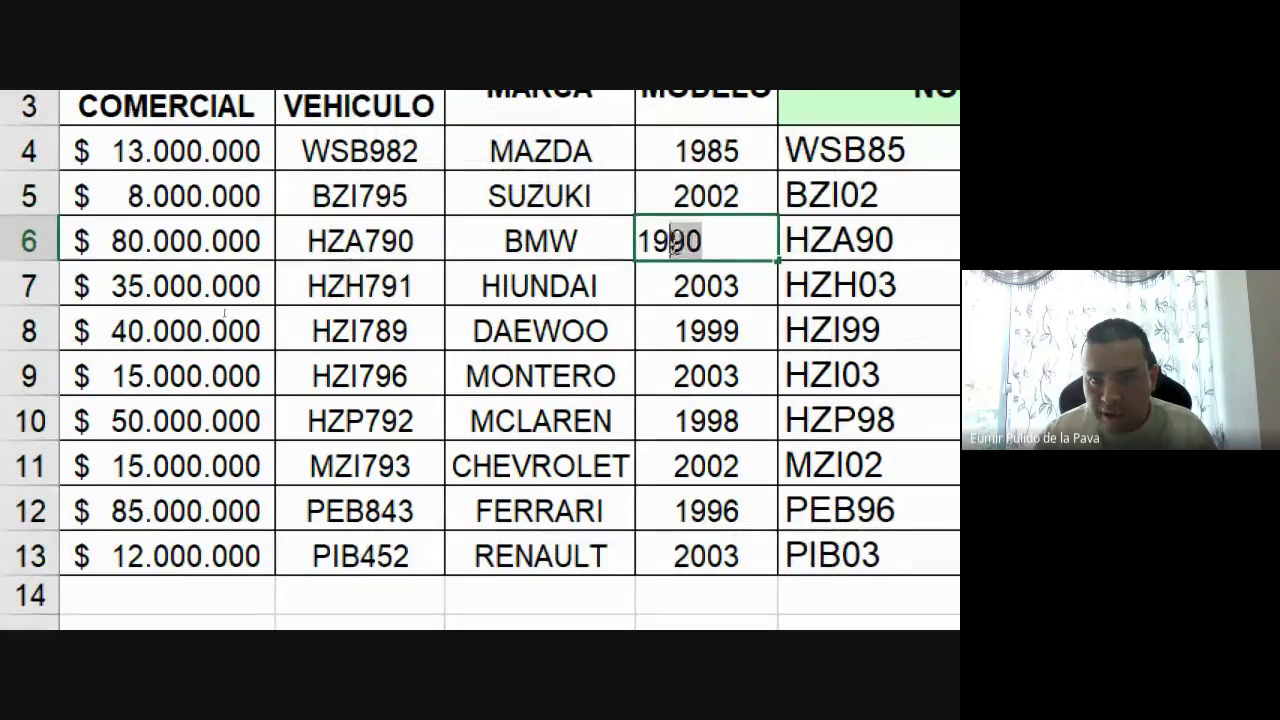
pyautogui.moveTo(651, 240); pyautogui.dragTo(757, 240)
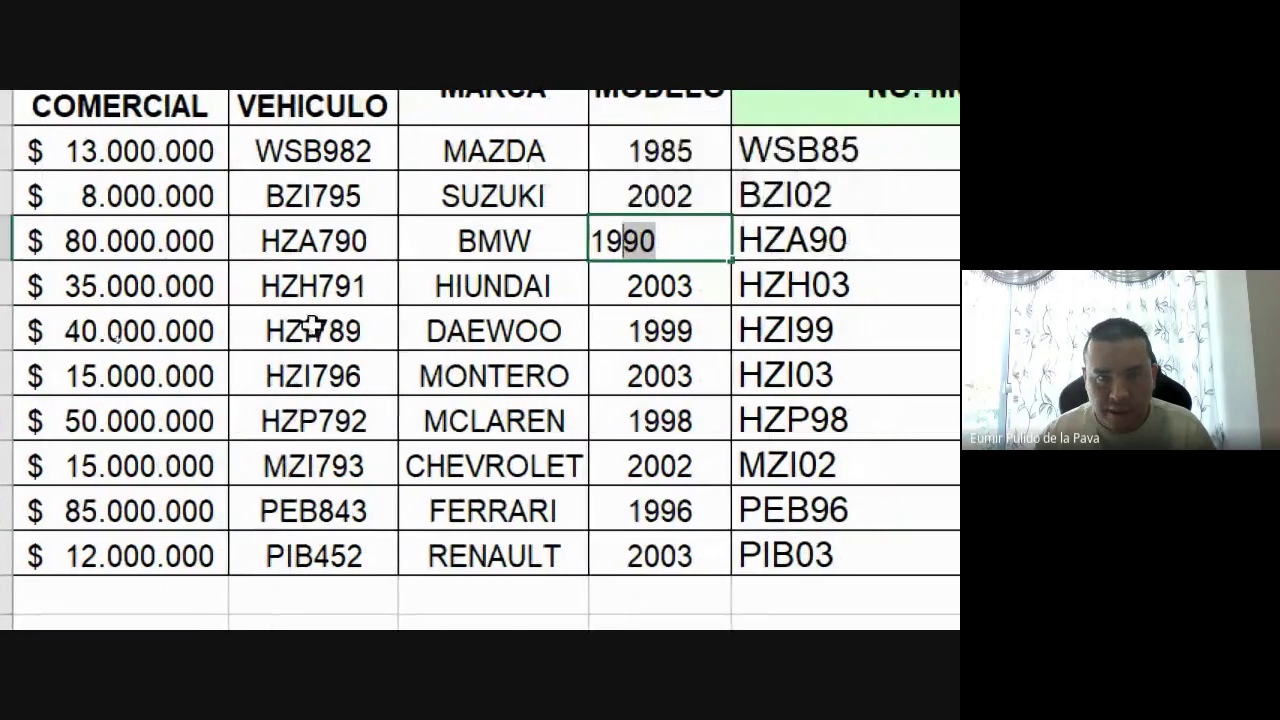
pyautogui.click(323, 272)
pyautogui.doubleClick(298, 285)
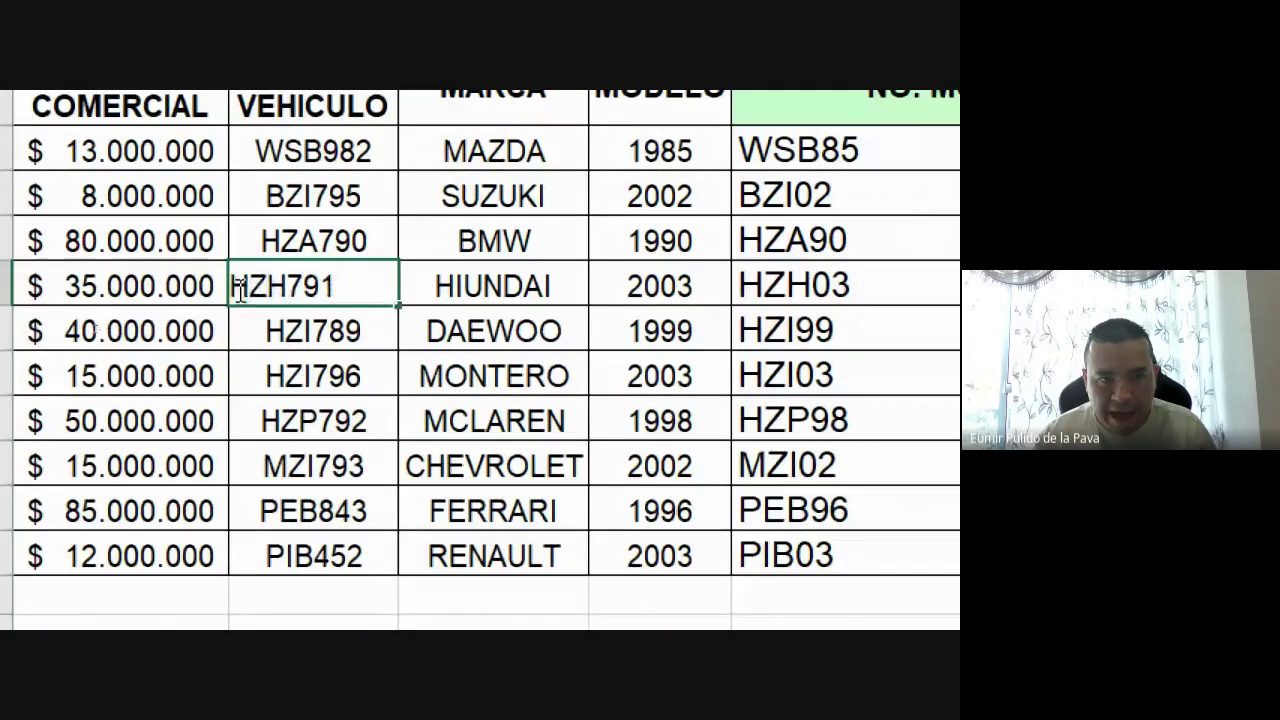
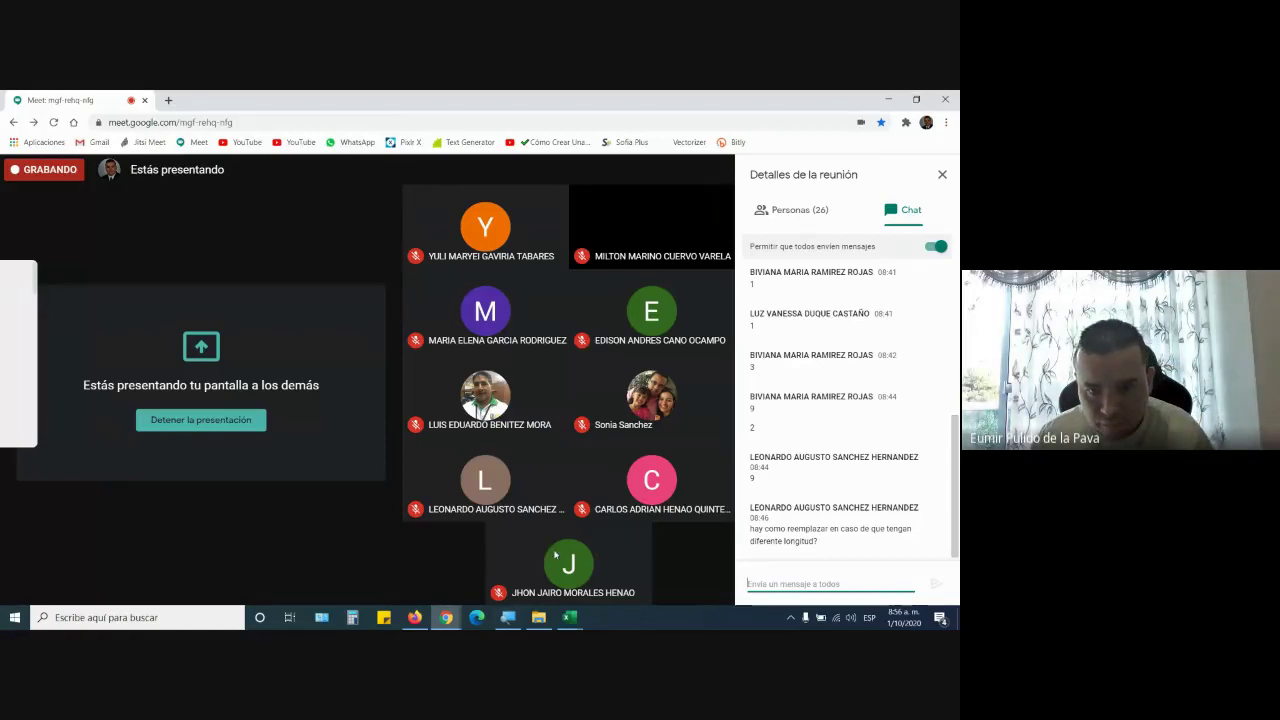
# Bring the Funciones_Texto_3 workbook to the front of the shared screen
pyautogui.click(569, 617)
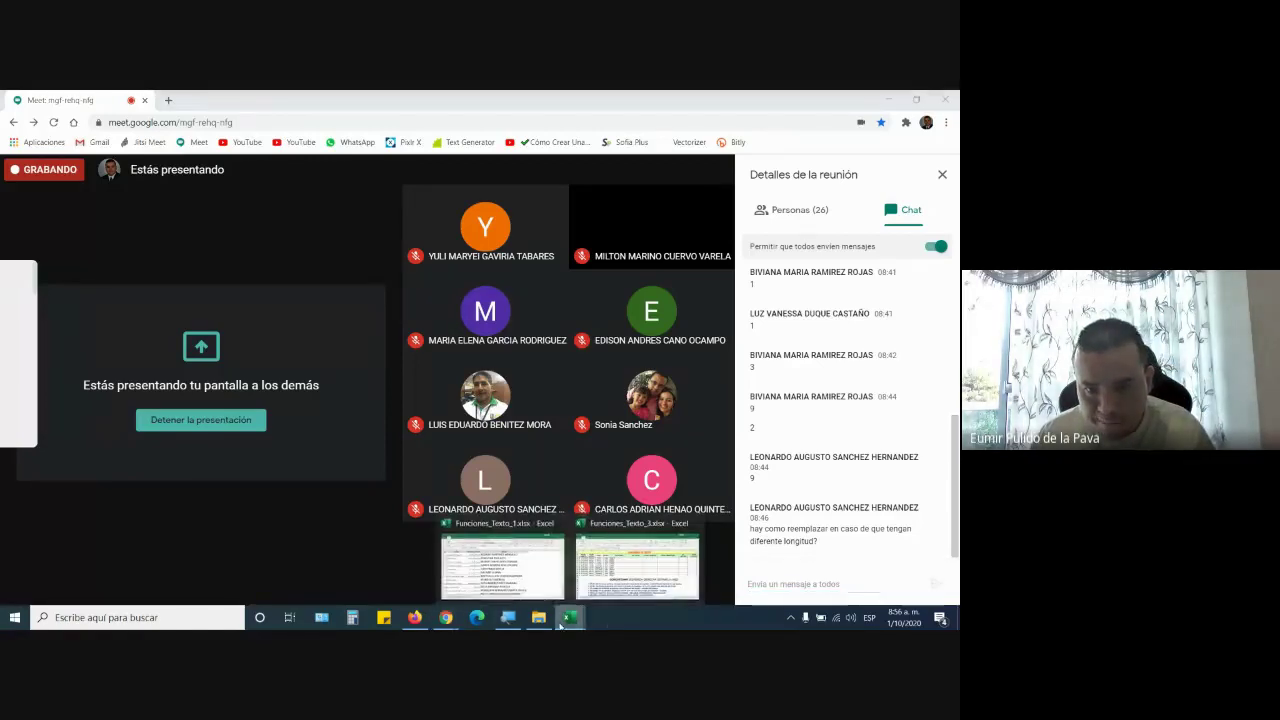
pyautogui.click(618, 578)
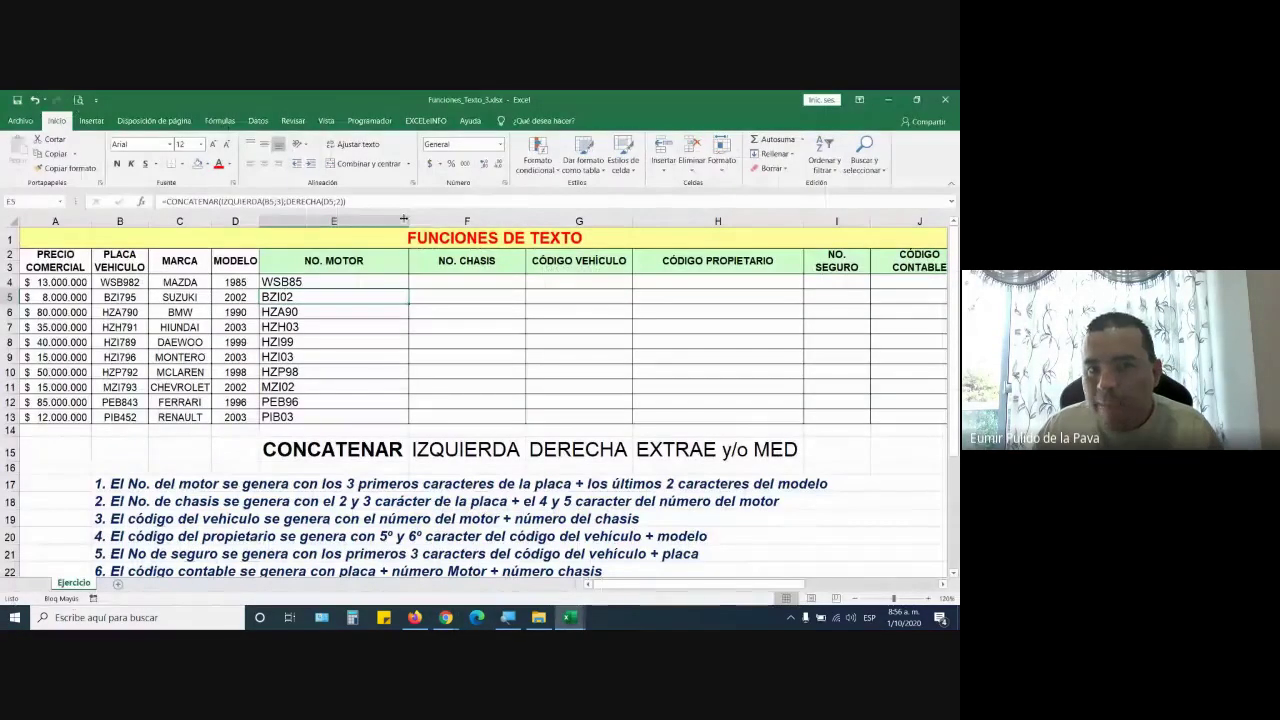
# Point out the EXTRAE y/o MED heading, the first NO. CHASIS cell and the row 18 chassis rule
pyautogui.click(725, 450)
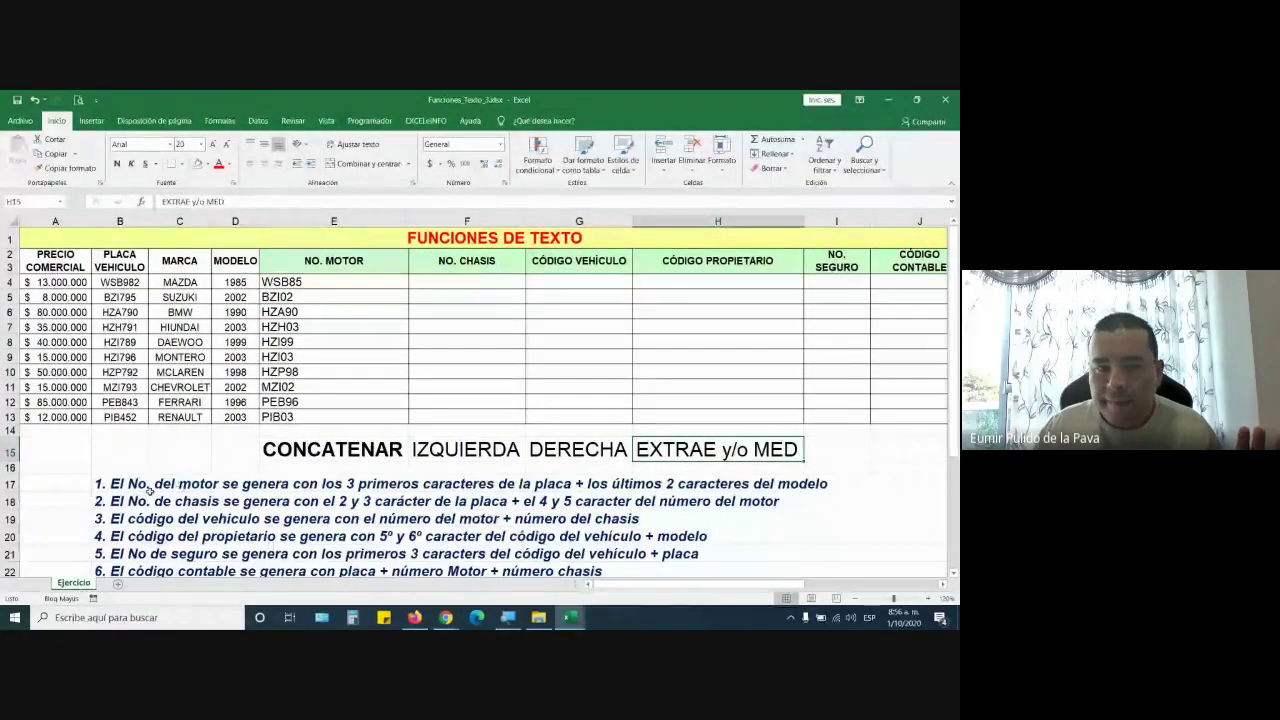
pyautogui.click(440, 284)
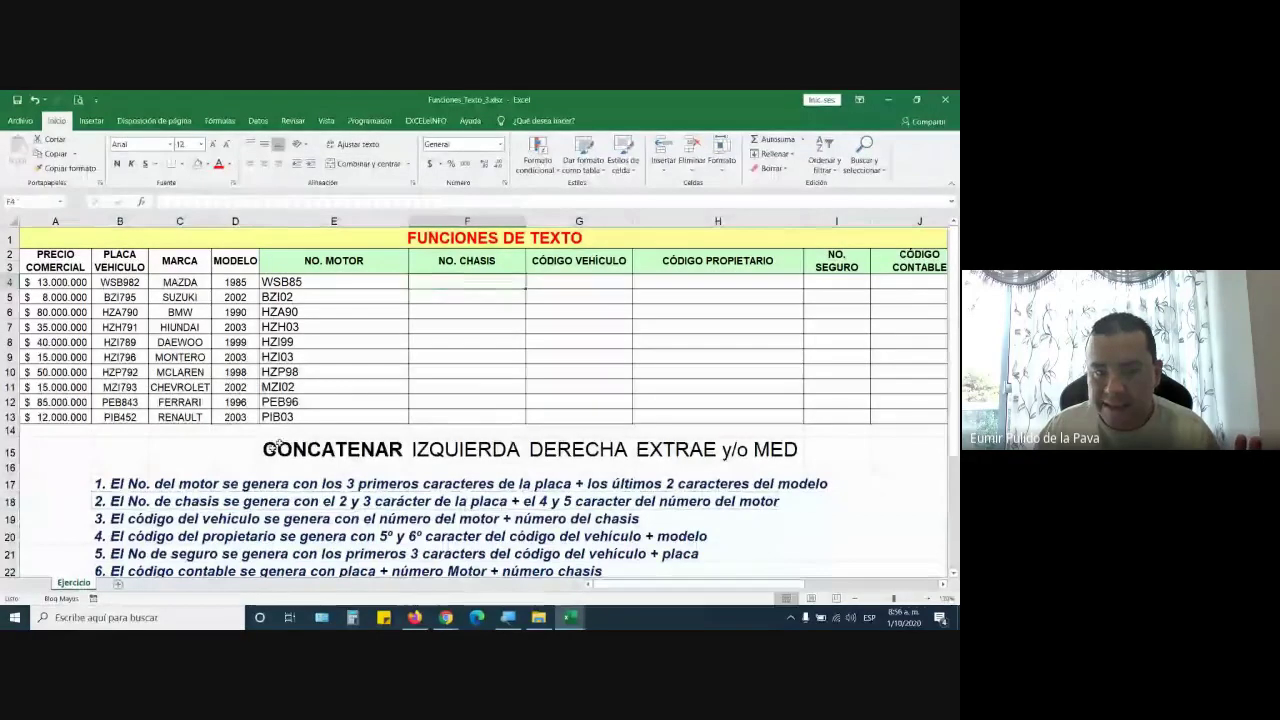
pyautogui.click(245, 498)
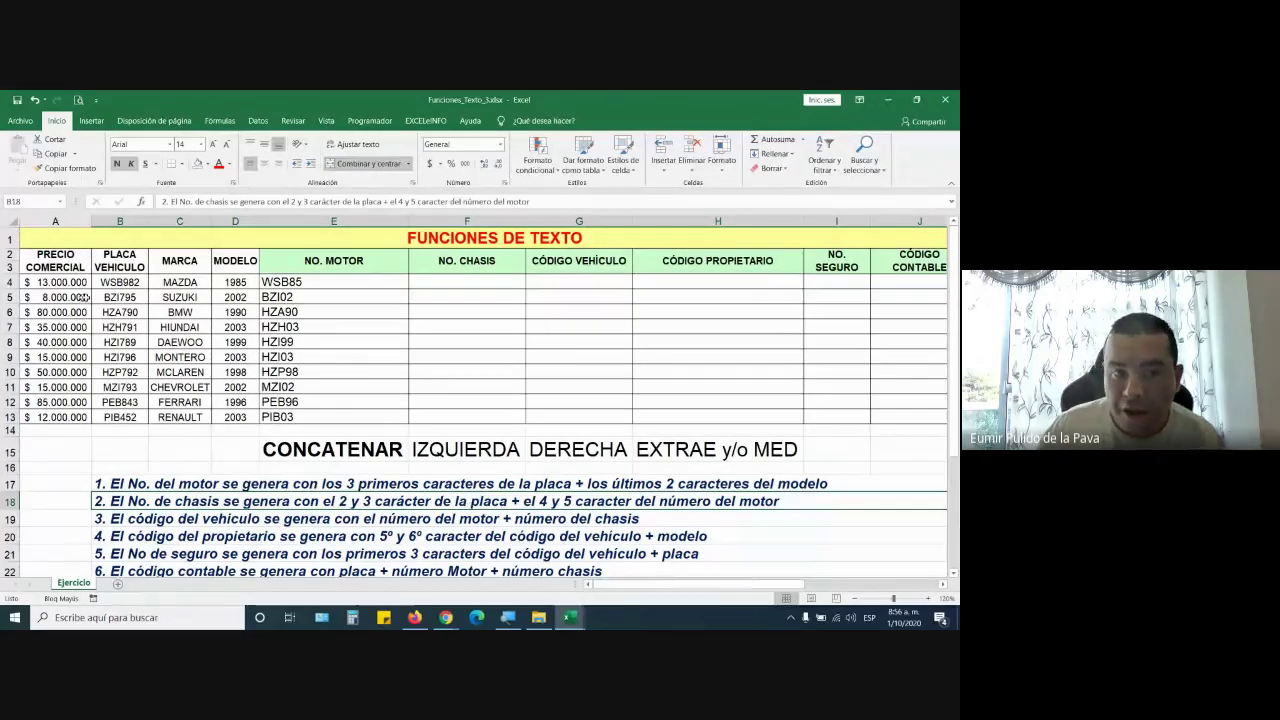
# Turn on magnification and highlight SB inside plate WSB982 in B4
pyautogui.click(507, 618)
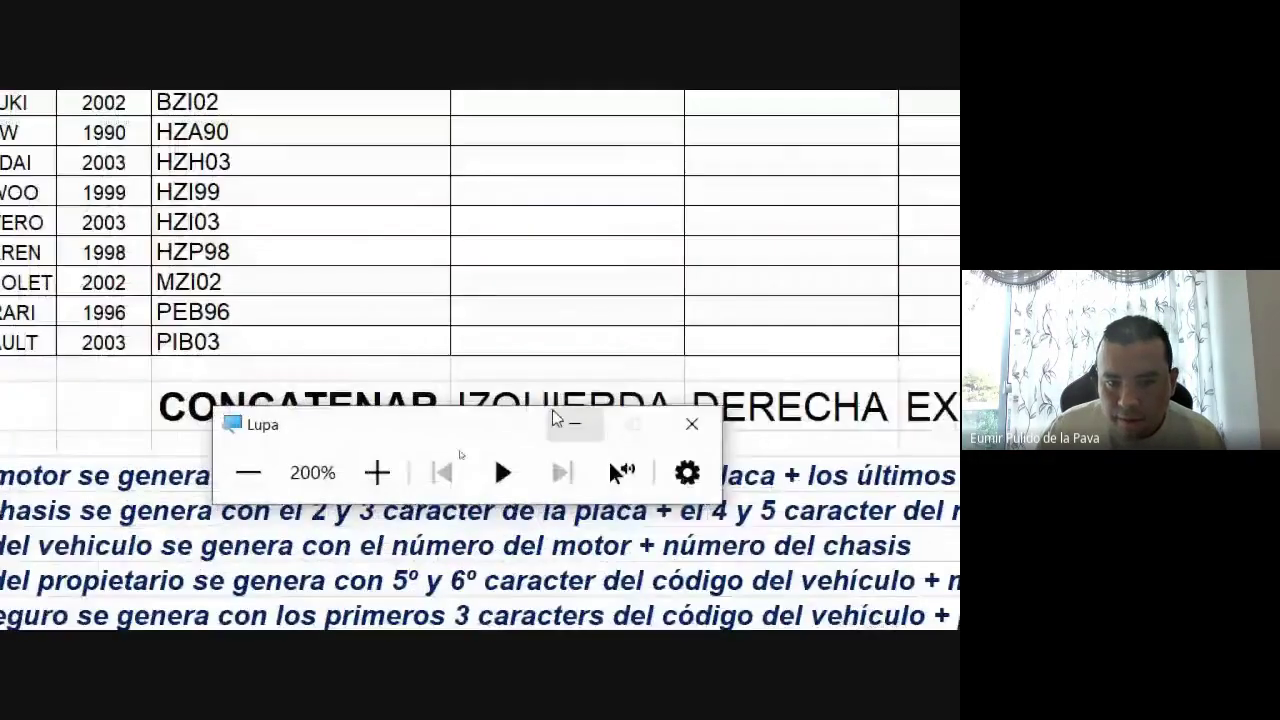
pyautogui.click(560, 420)
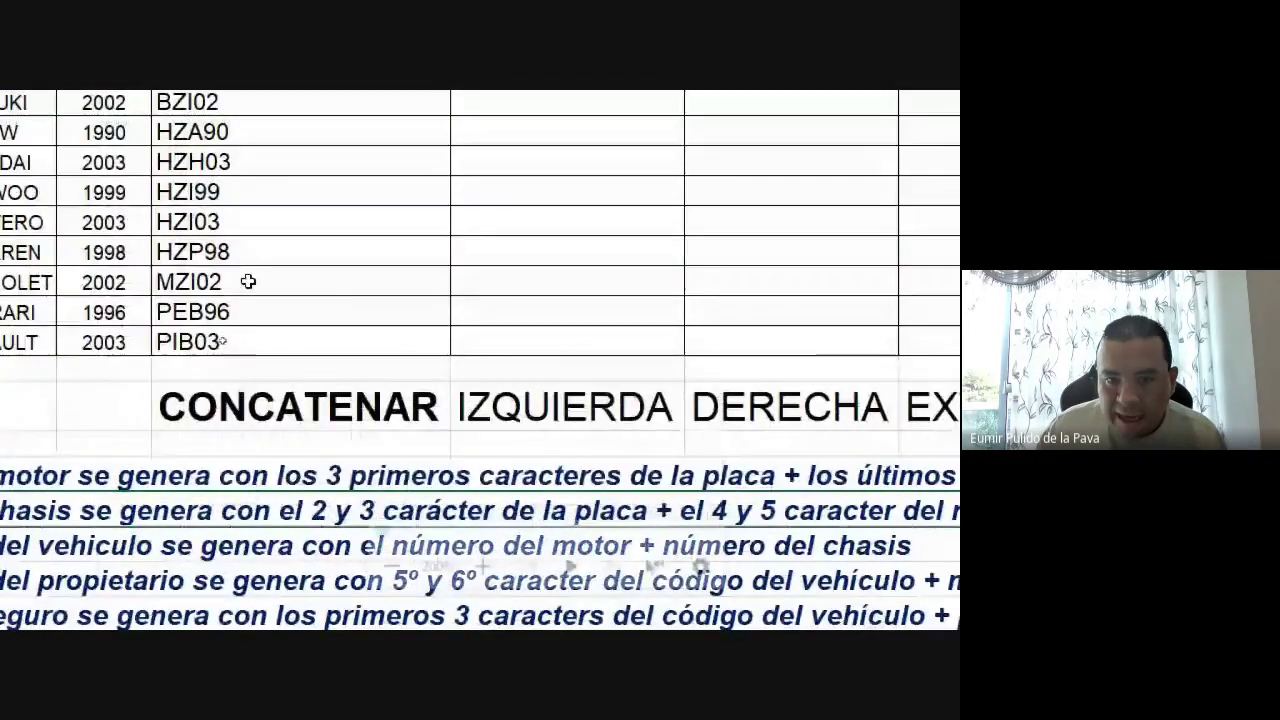
pyautogui.click(243, 350)
pyautogui.doubleClick(243, 348)
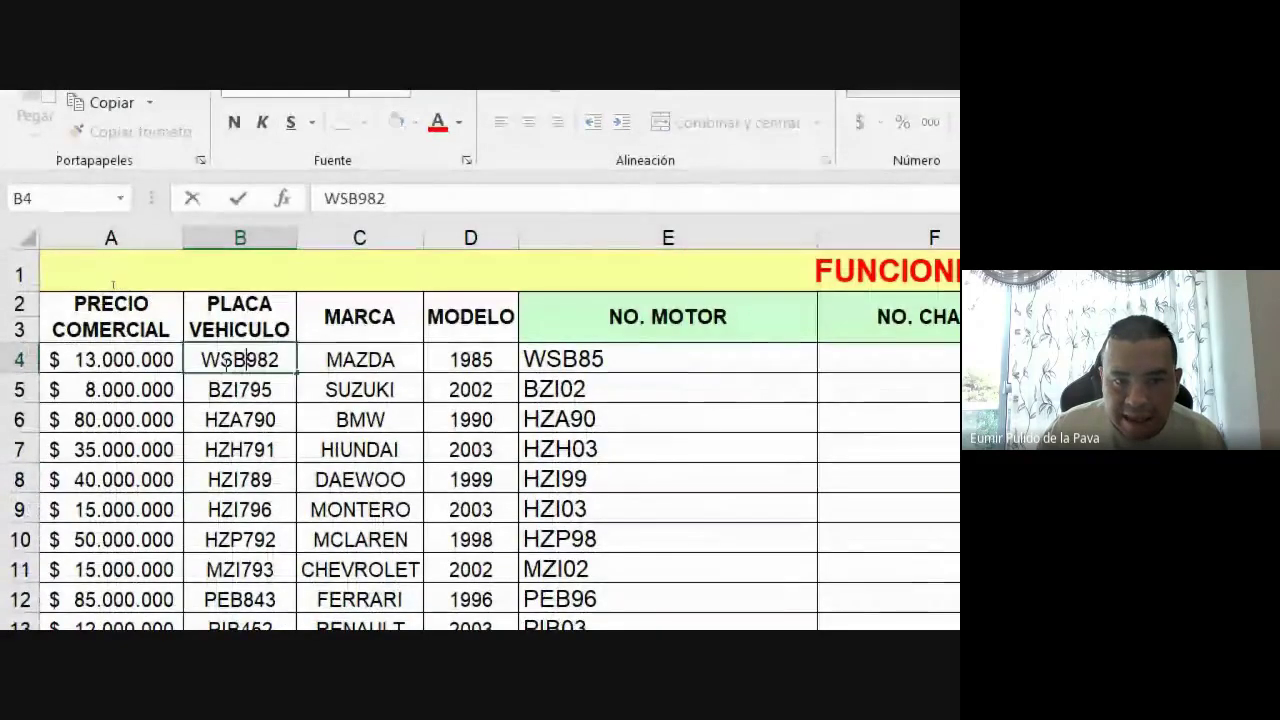
pyautogui.moveTo(247, 357); pyautogui.dragTo(221, 358)
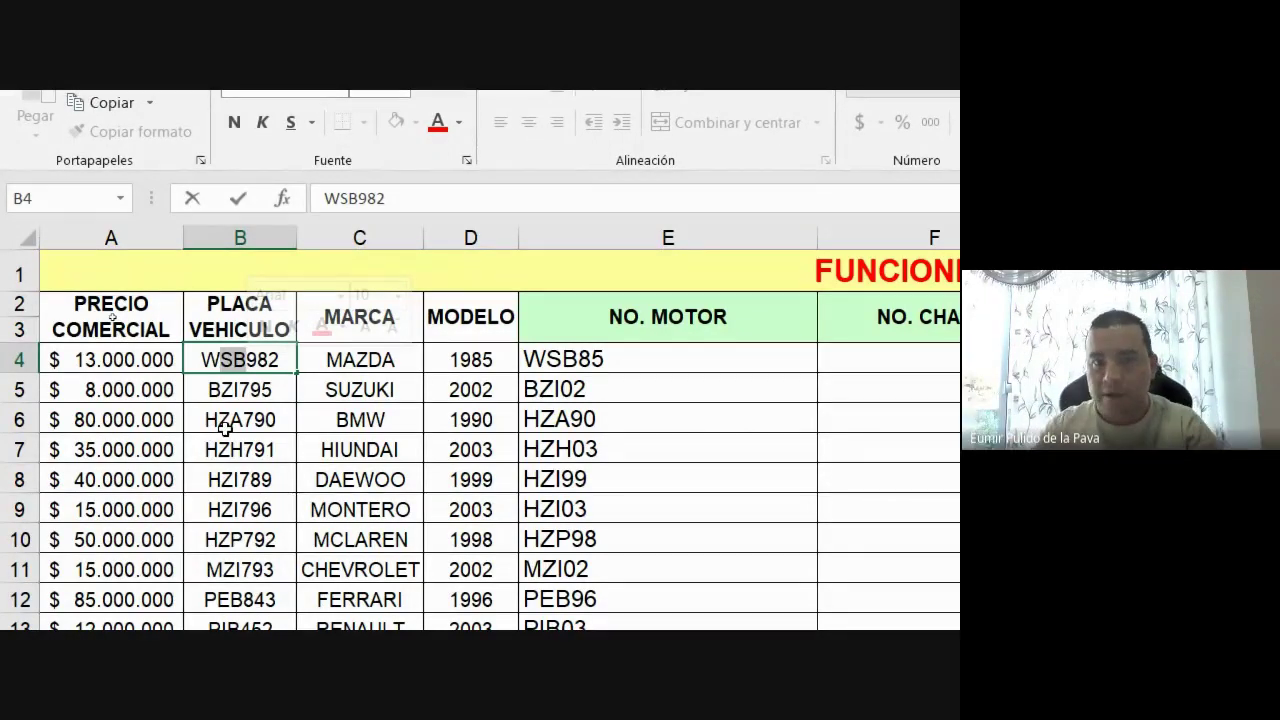
# Narrow the NO. MOTOR column E, then autofit it to its contents
pyautogui.click(815, 233)
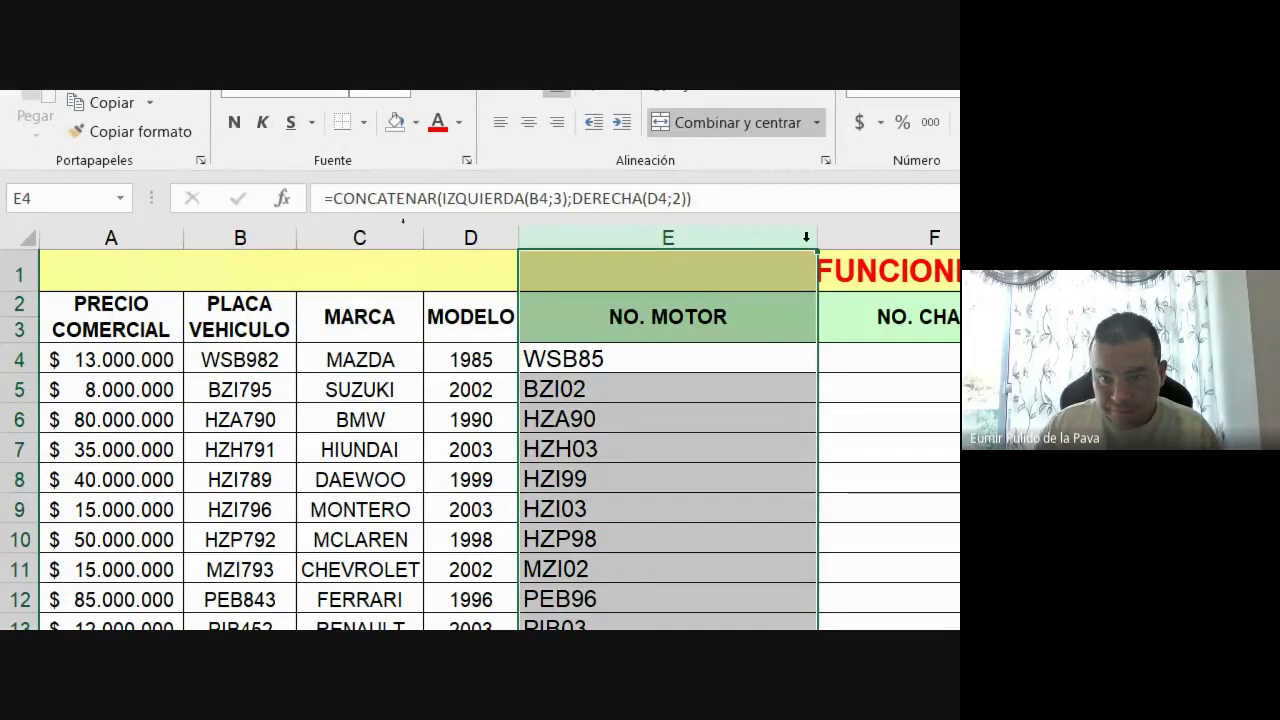
pyautogui.click(815, 227)
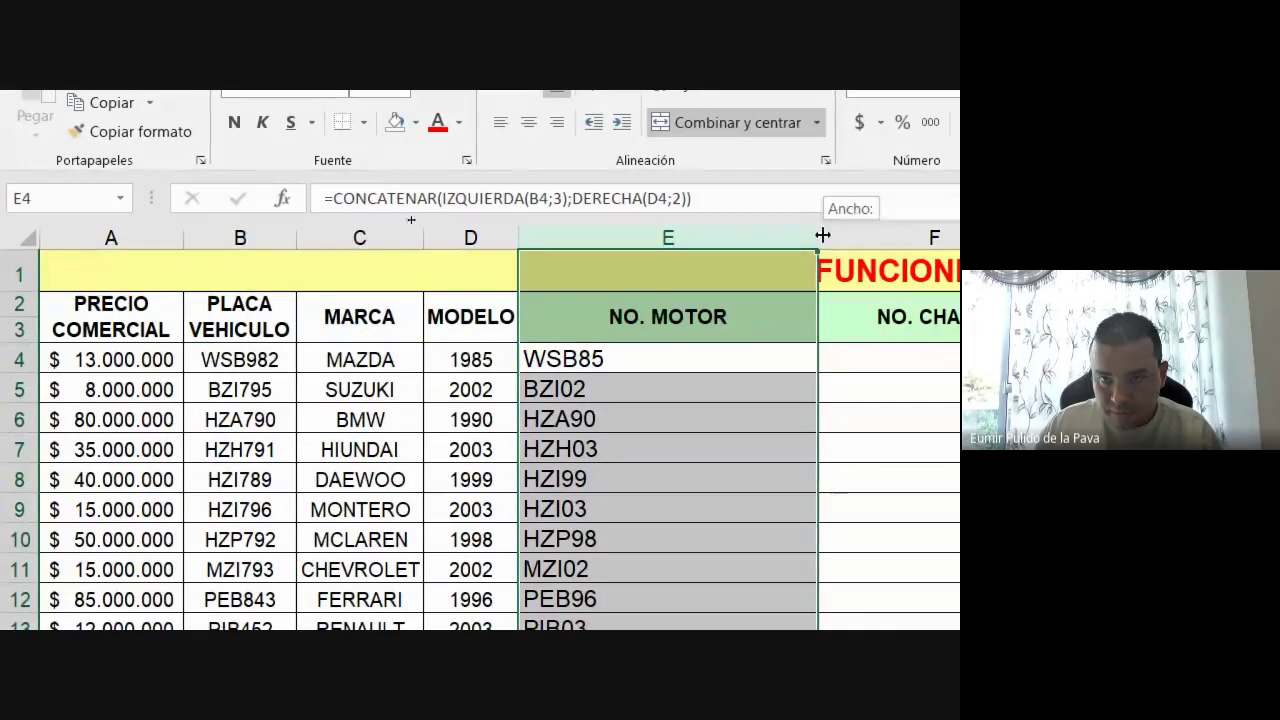
pyautogui.moveTo(648, 249); pyautogui.dragTo(646, 250)
pyautogui.doubleClick(644, 240)
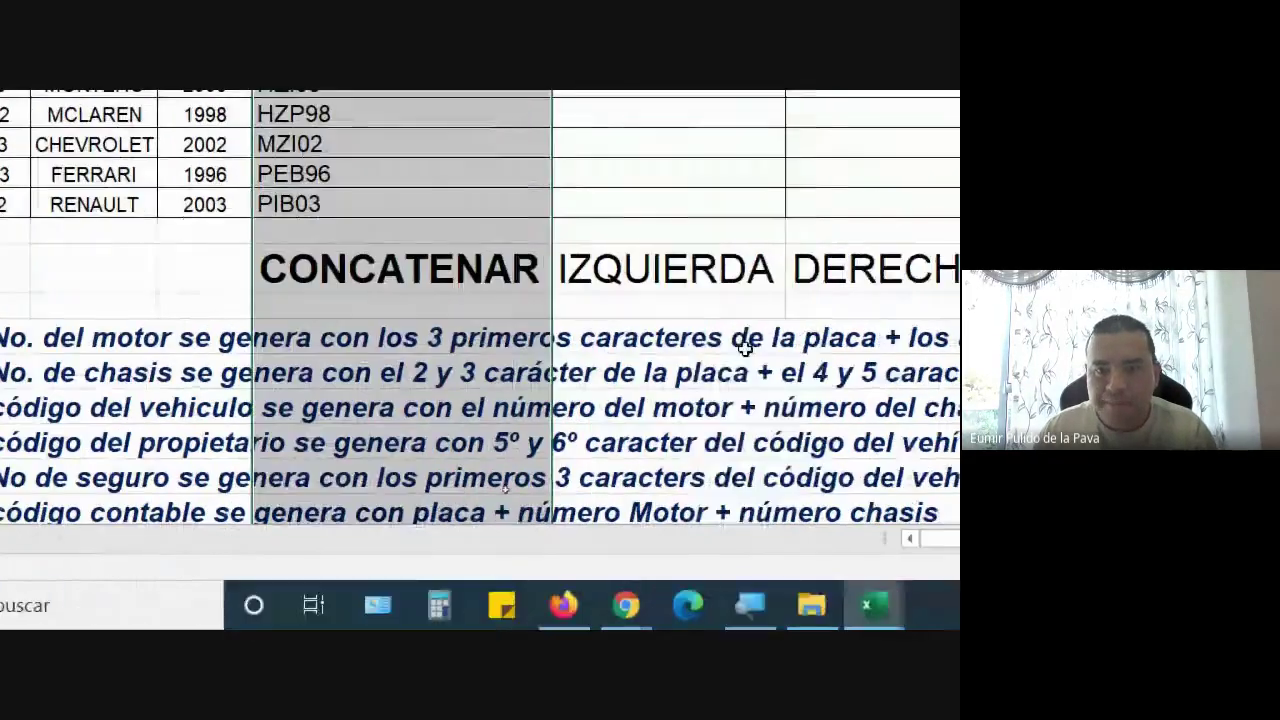
pyautogui.click(746, 347)
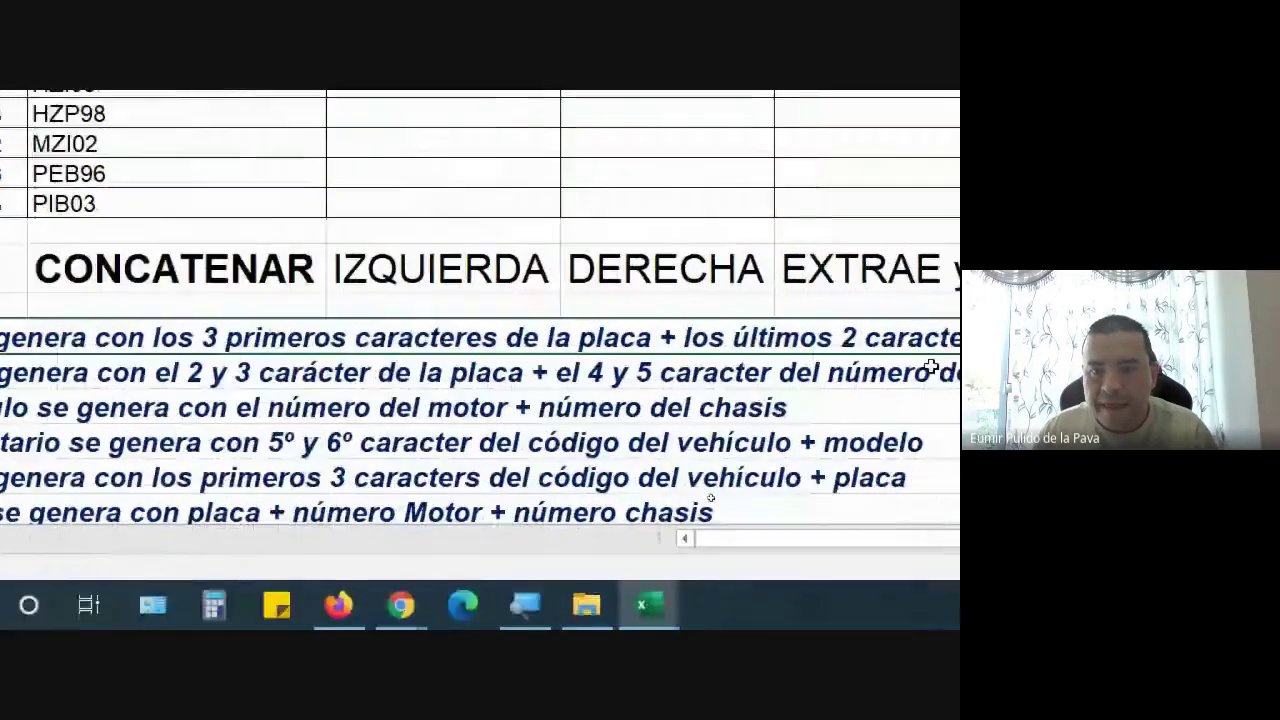
pyautogui.click(517, 372)
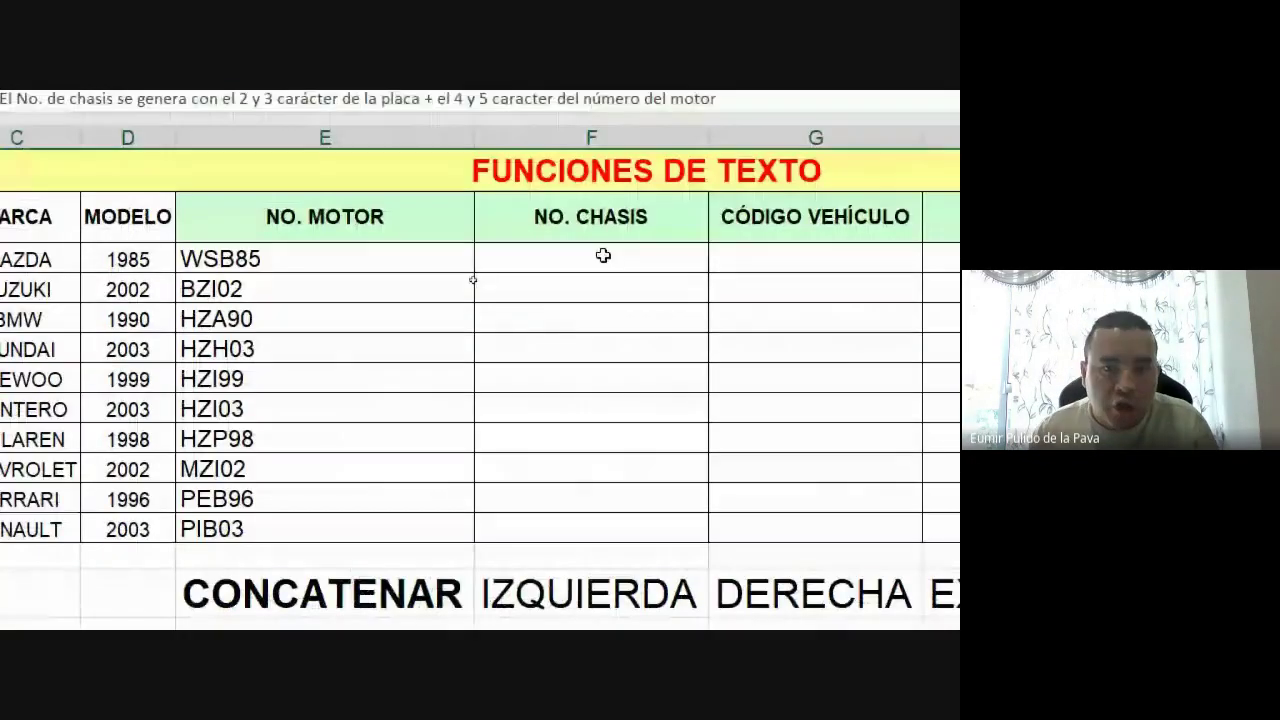
# Start F4's chassis formula as =CONCATENAR(EXTRAE(B4;2;2), taking plate characters 2–3
pyautogui.click(600, 125)
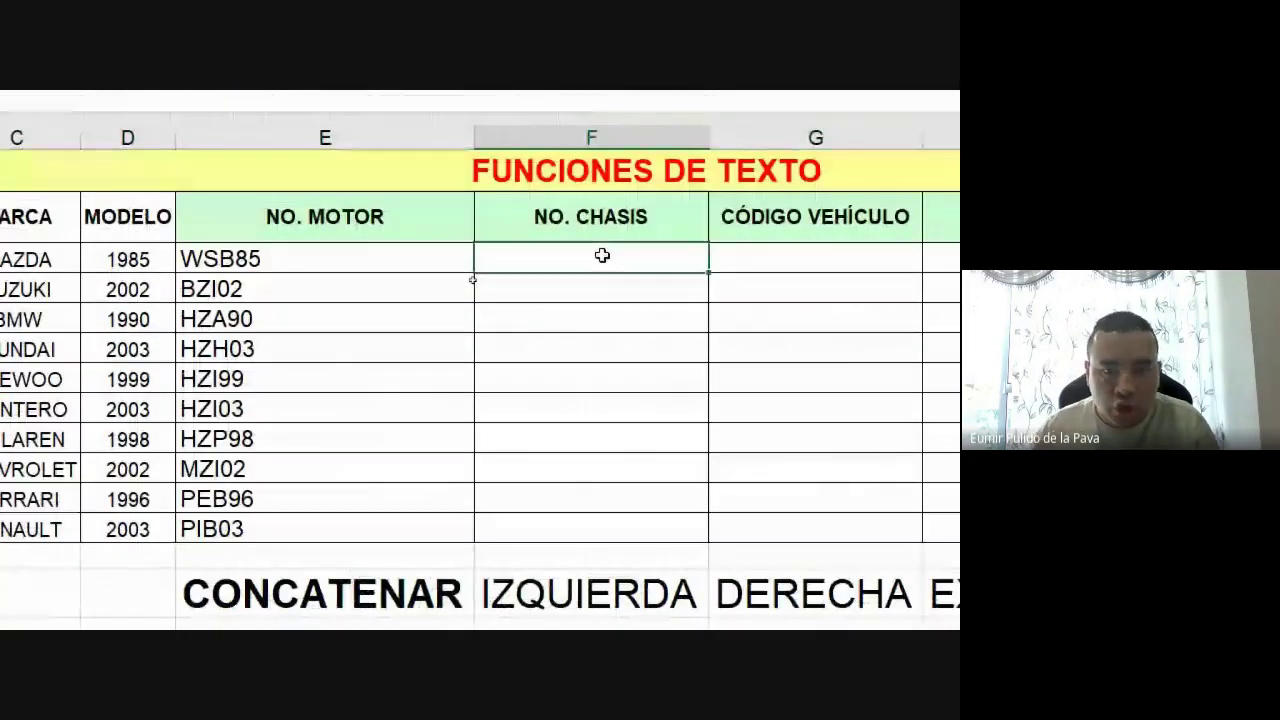
pyautogui.write('=CON')
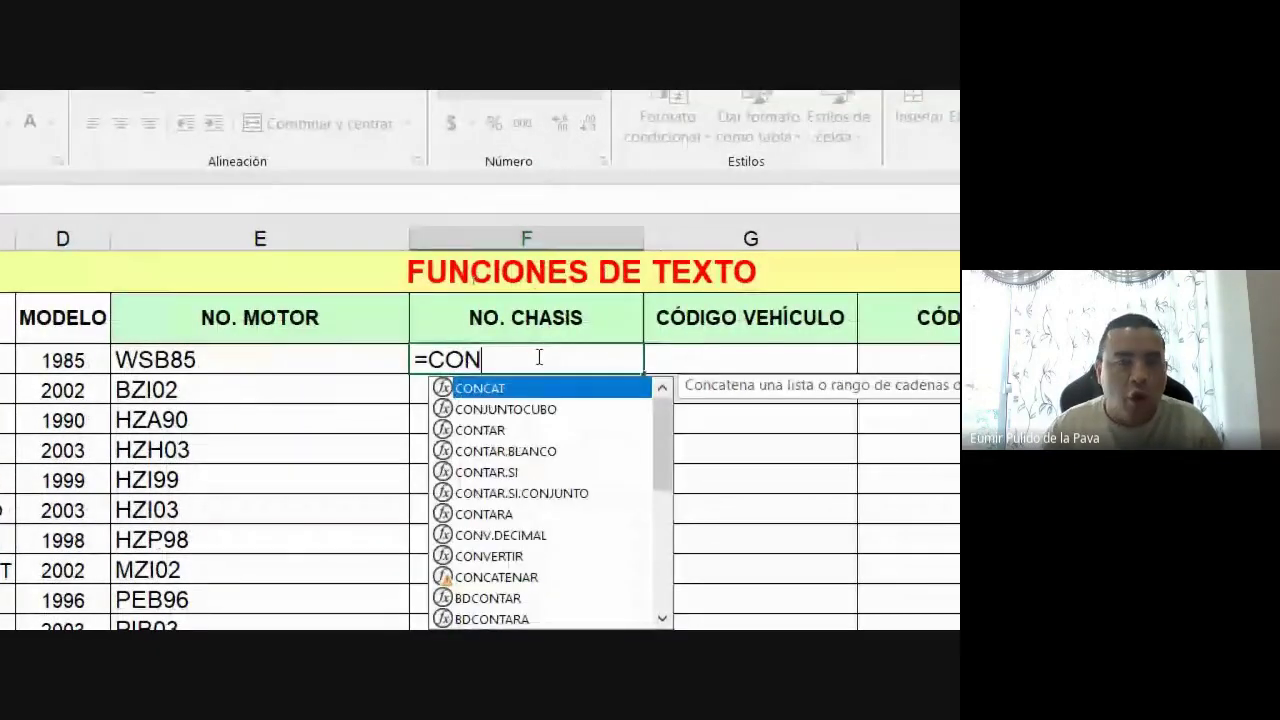
pyautogui.write('CATE')
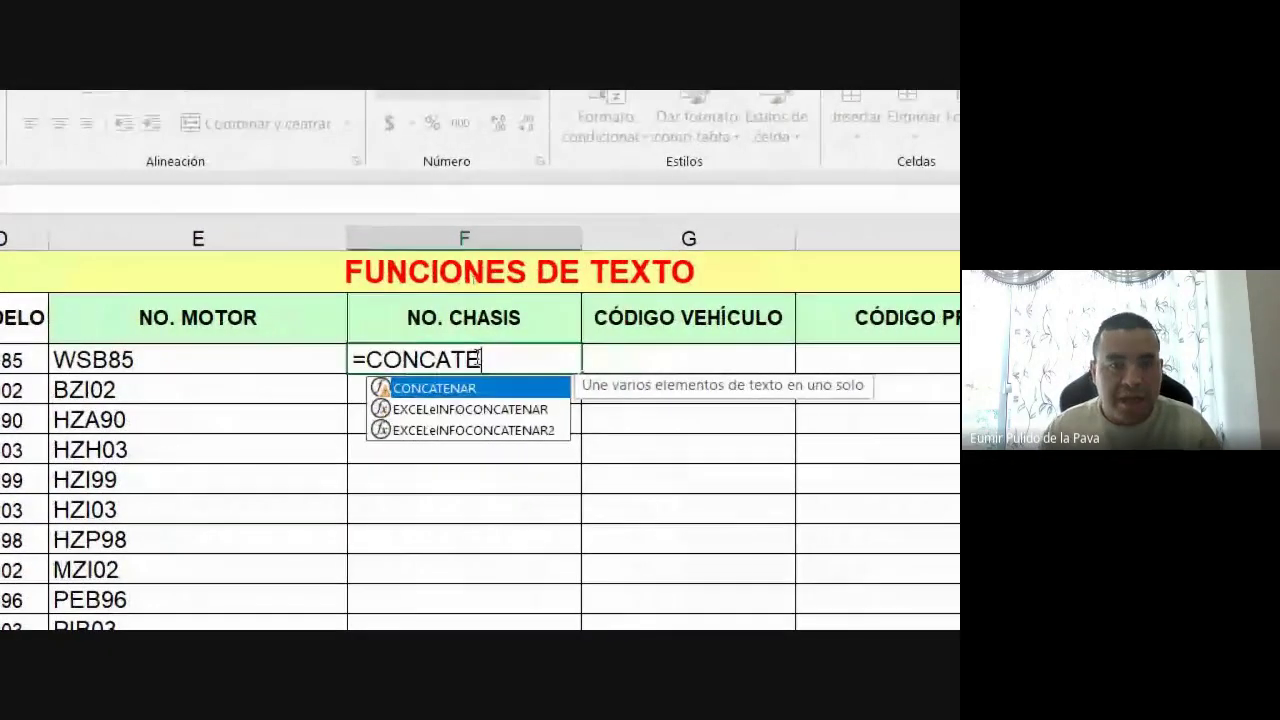
pyautogui.press('Tab')
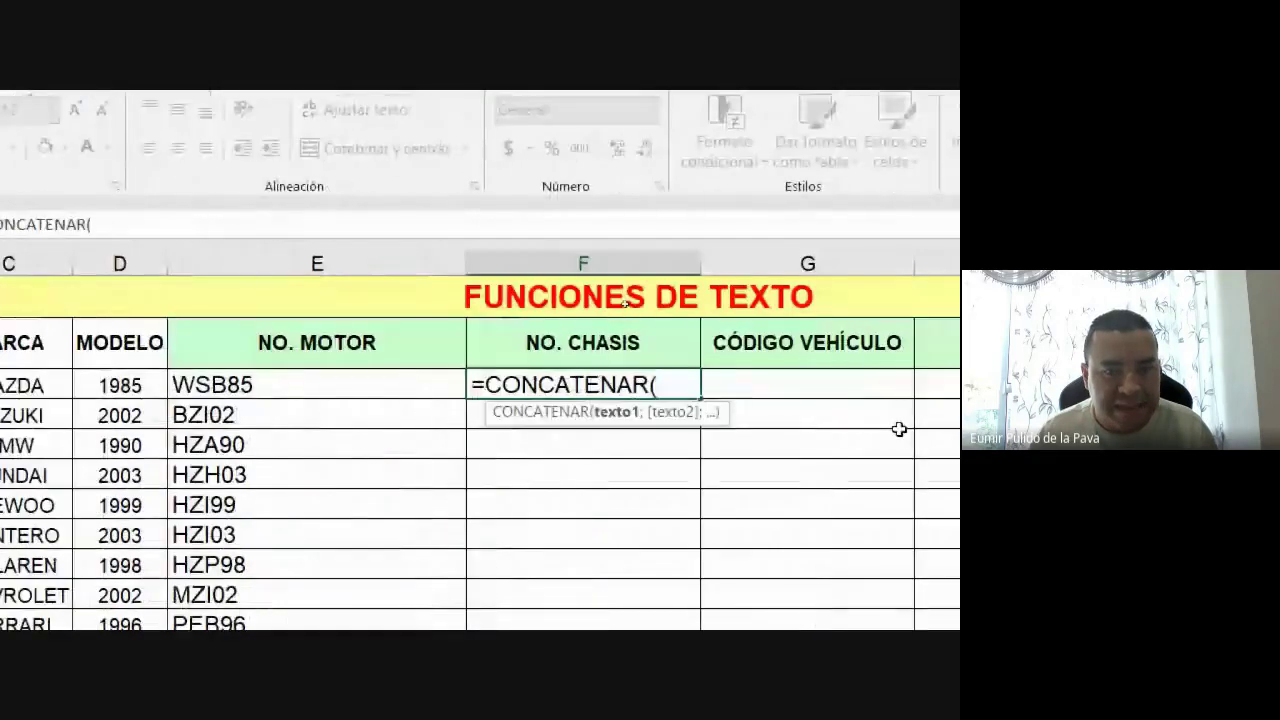
pyautogui.write('EXTRA')
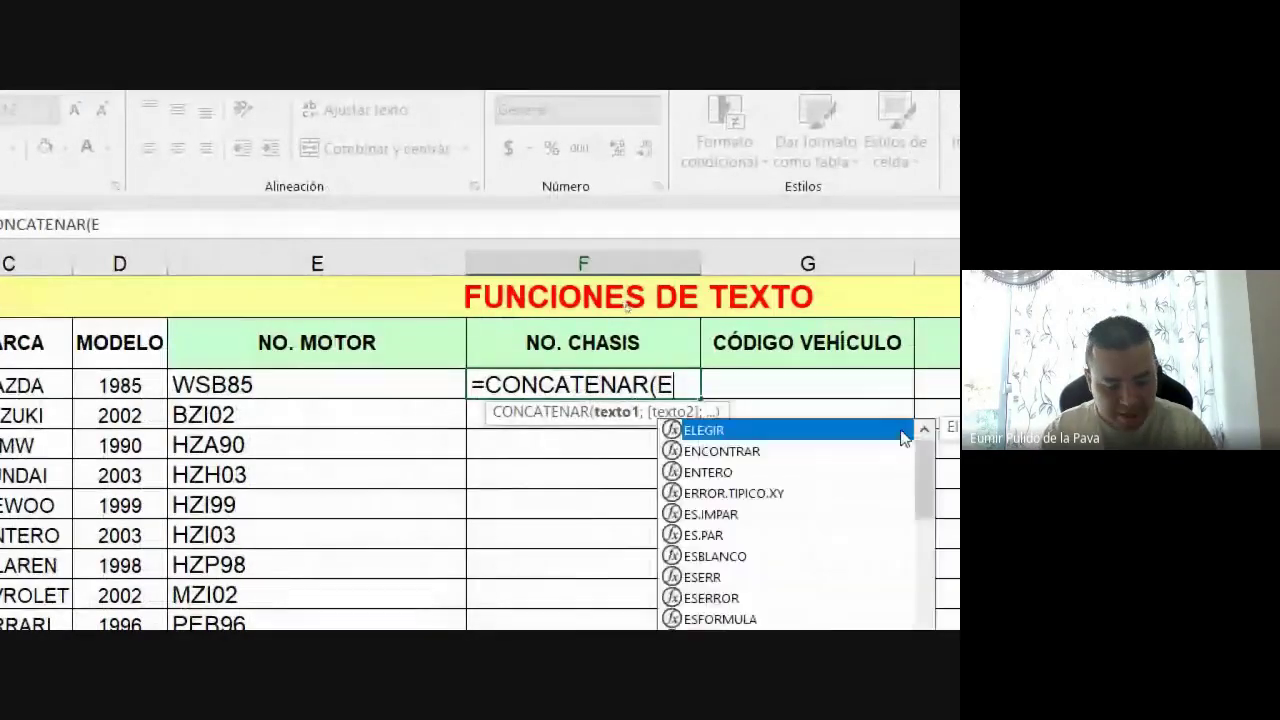
pyautogui.write('E(')
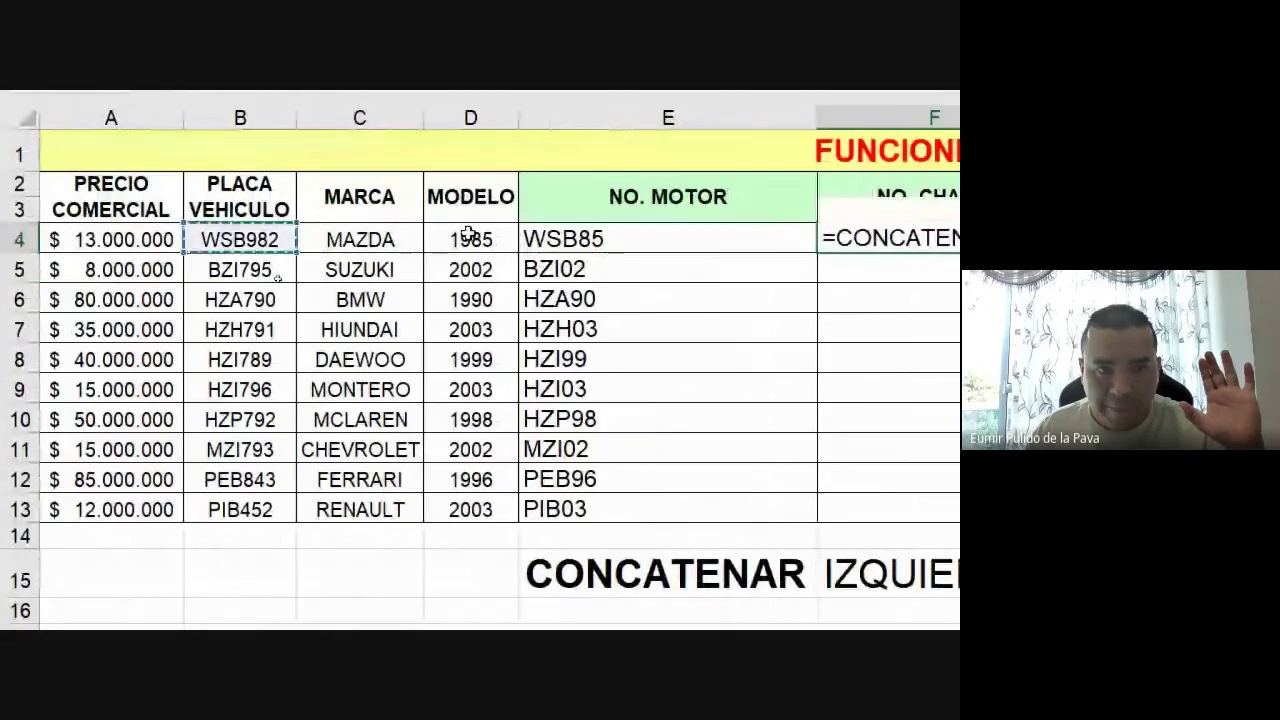
pyautogui.write('B4;')
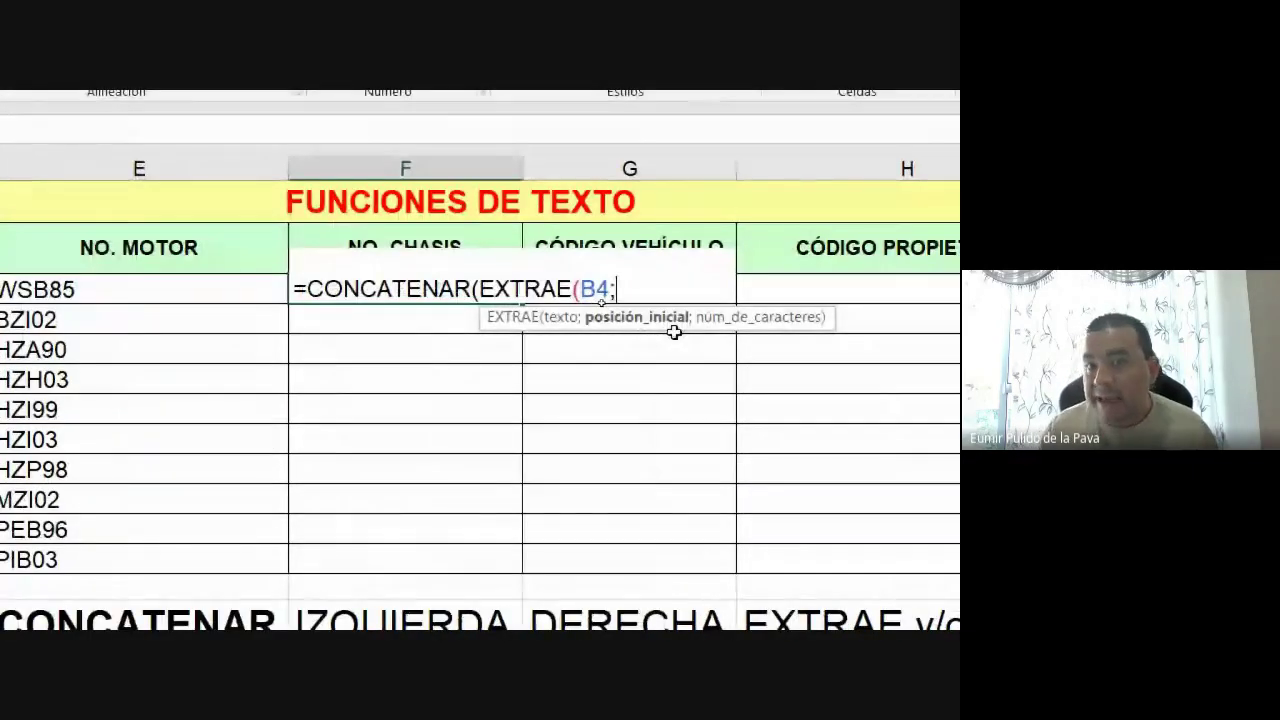
pyautogui.write('2')
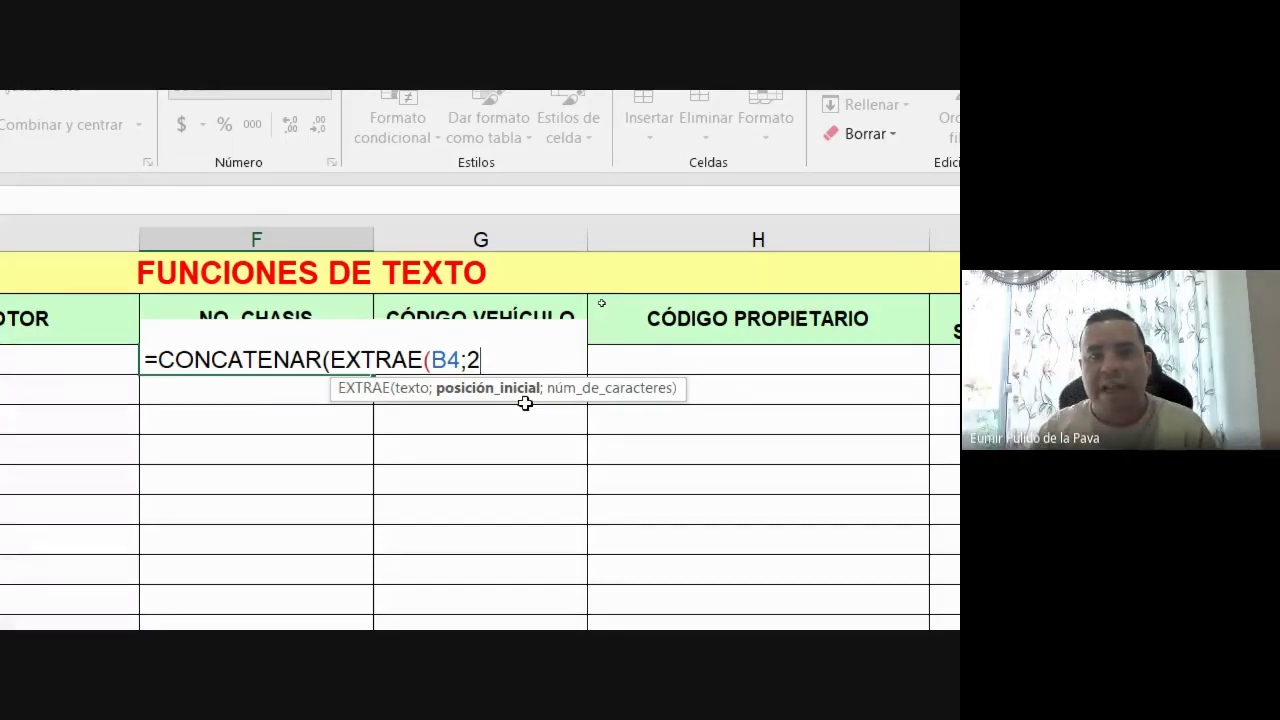
pyautogui.write(';')
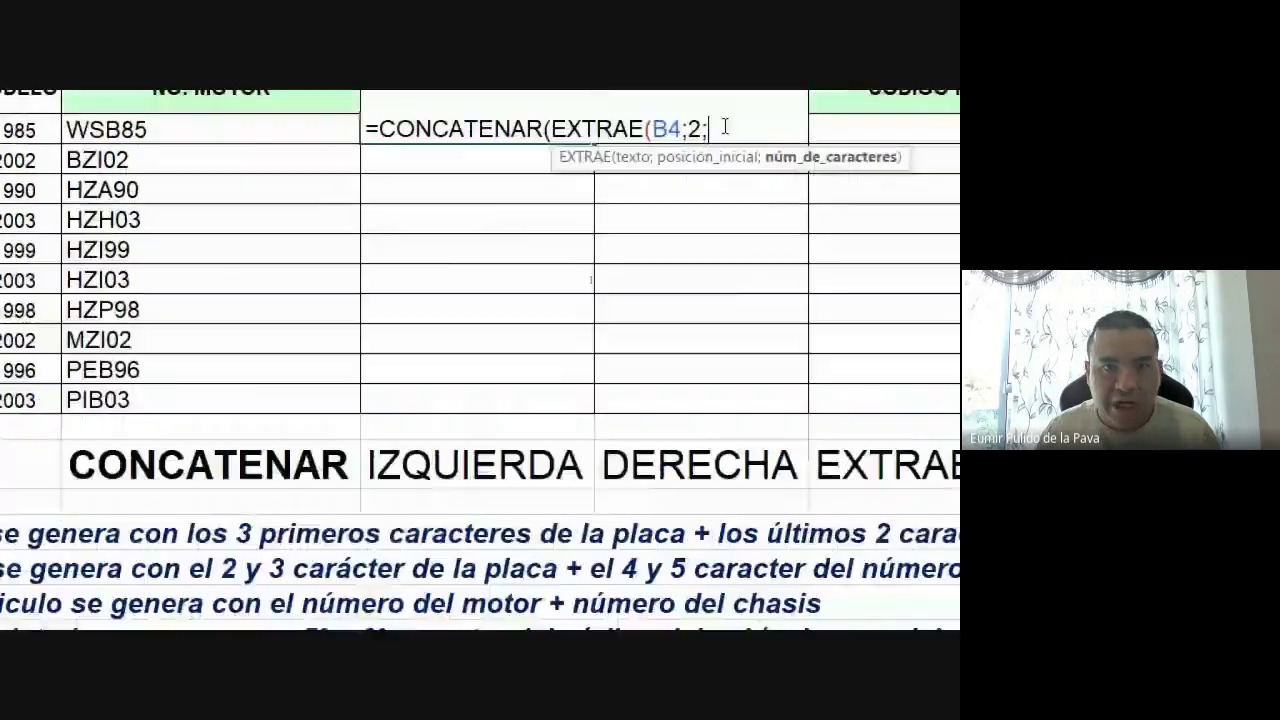
pyautogui.write('2)')
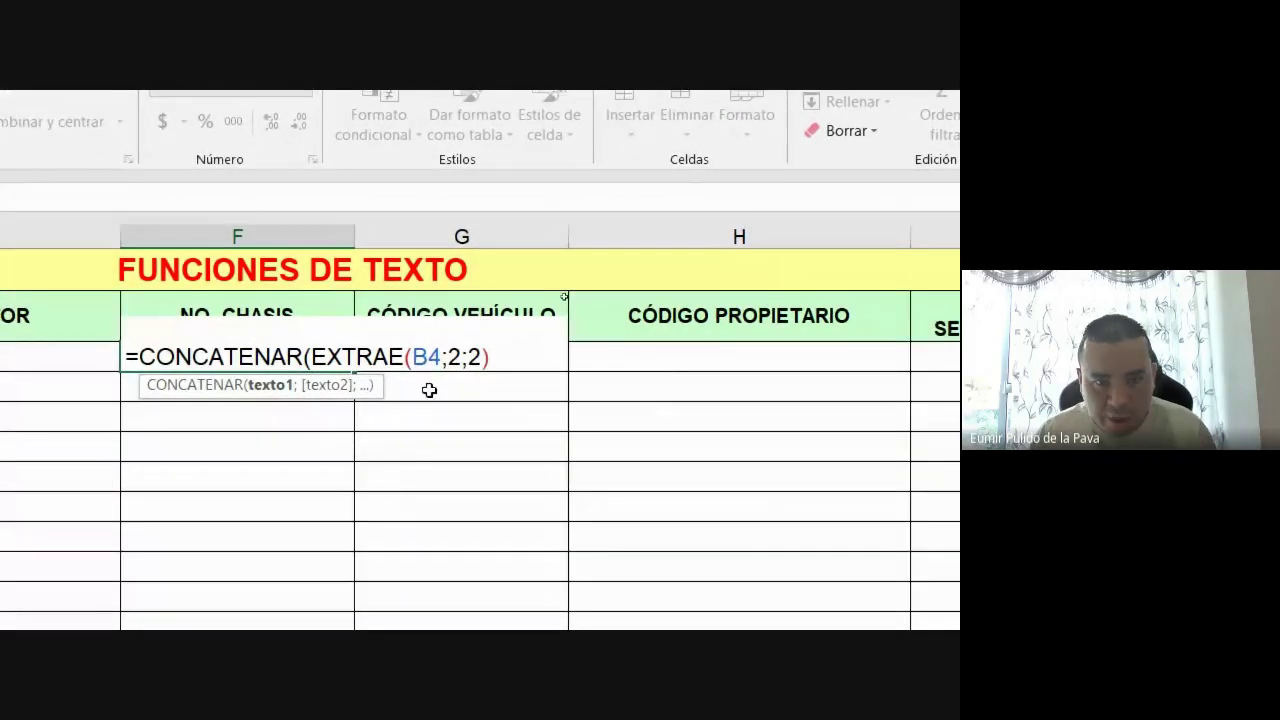
pyautogui.press('Left')
pyautogui.press('Left')
pyautogui.press('Left')
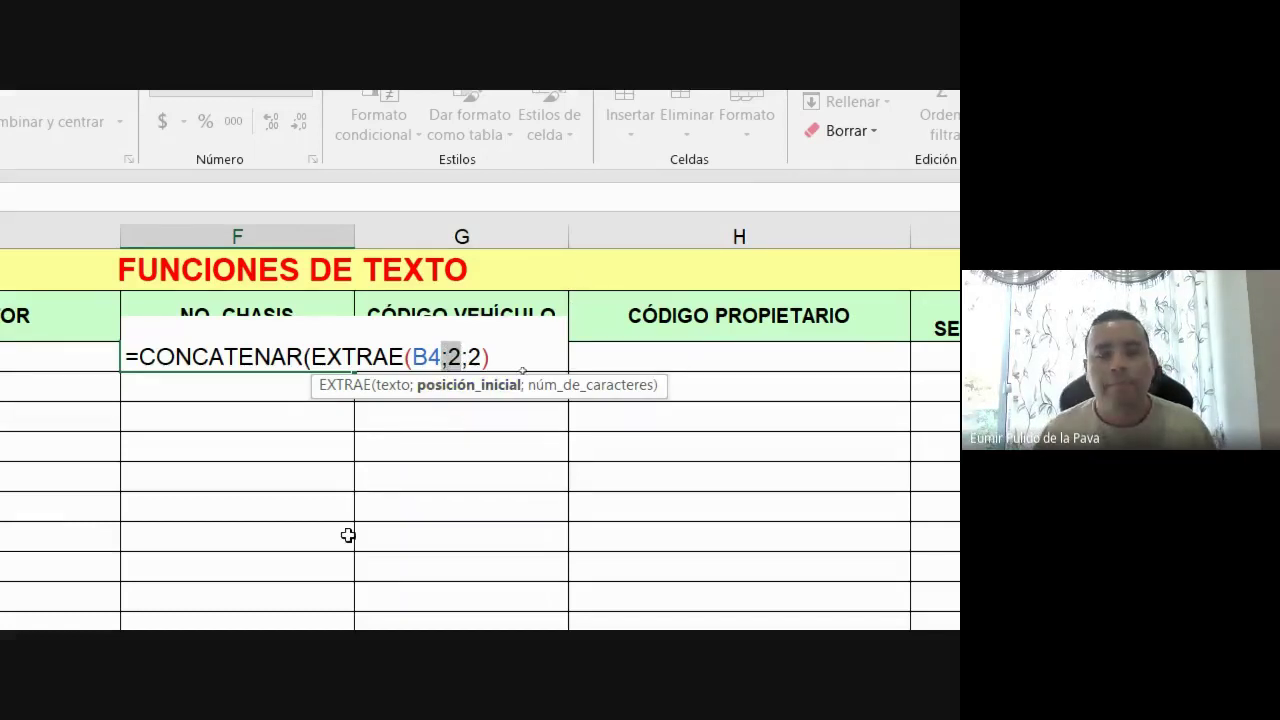
# Add EXTRAE(E4;4;2) as the second part, taking motor-number characters 4–5
pyautogui.click(483, 357)
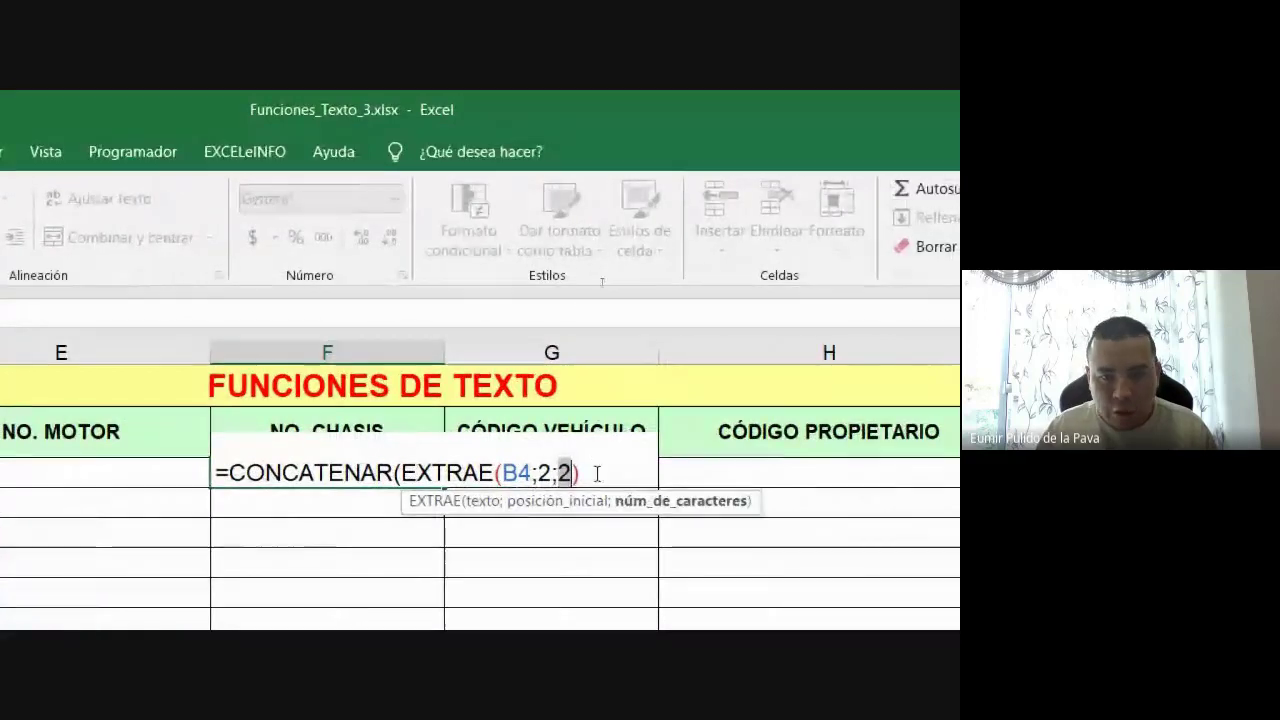
pyautogui.write(');')
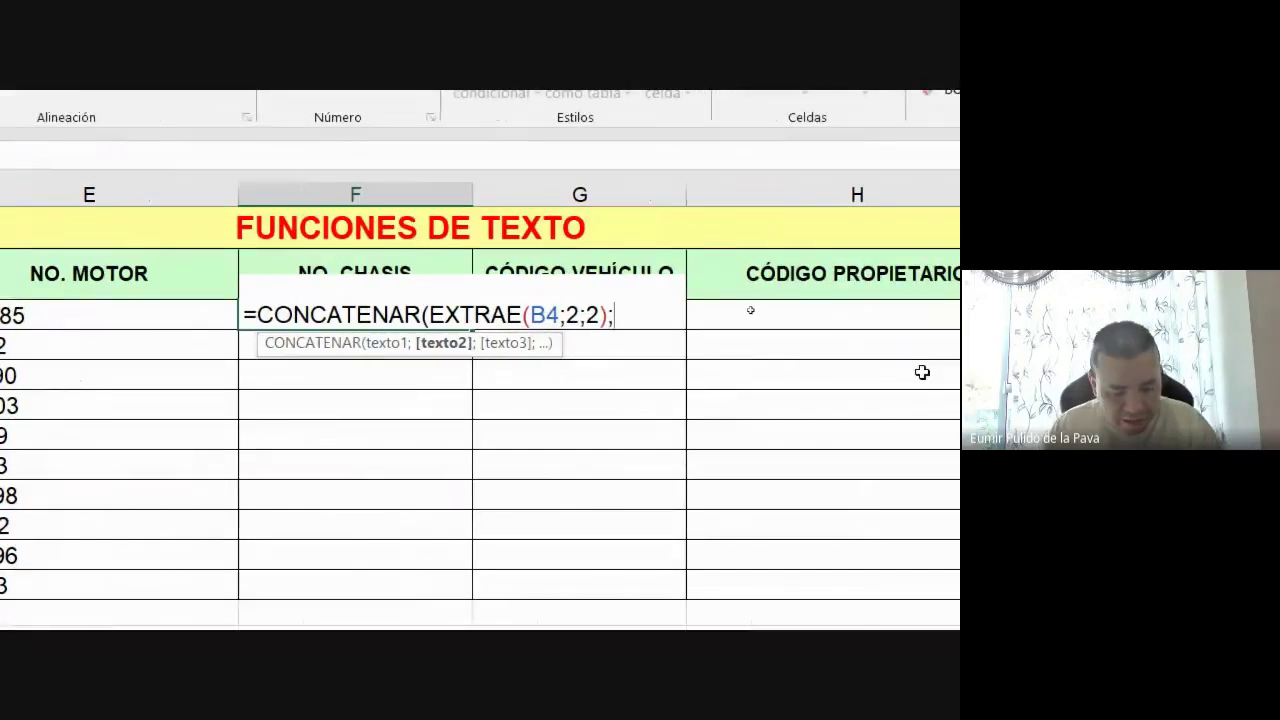
pyautogui.write('EXTRA')
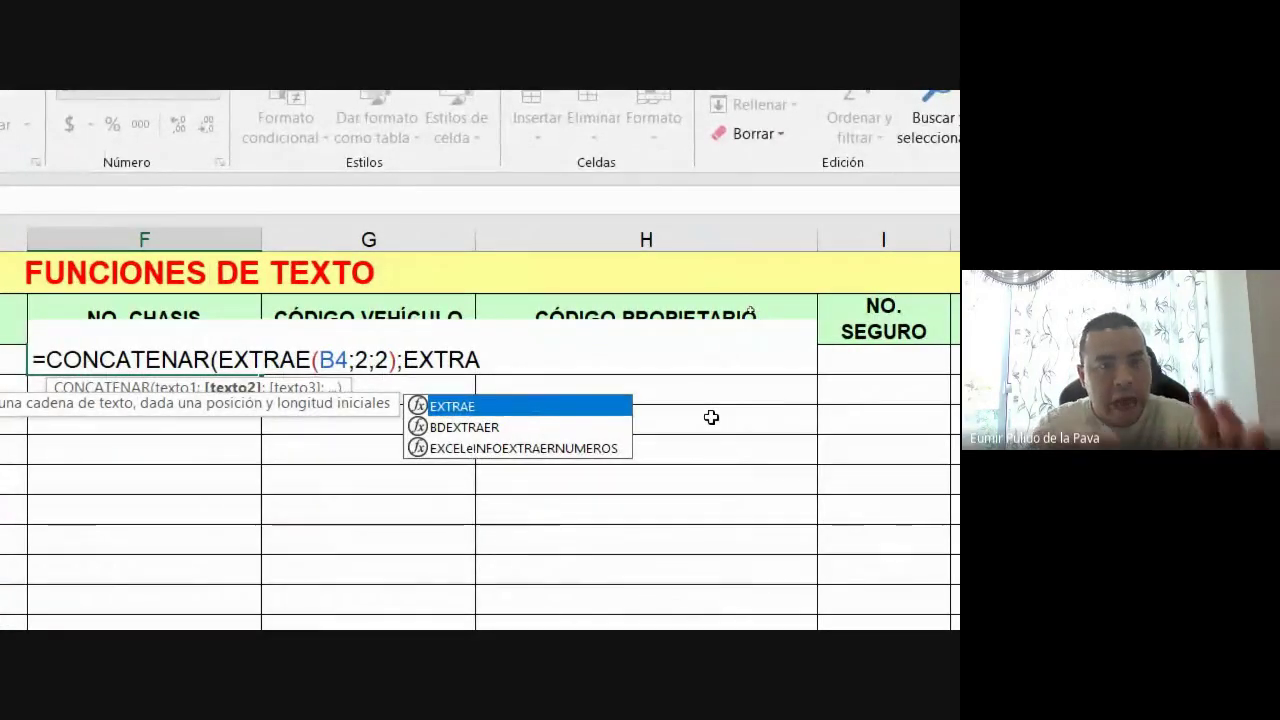
pyautogui.press('Tab')
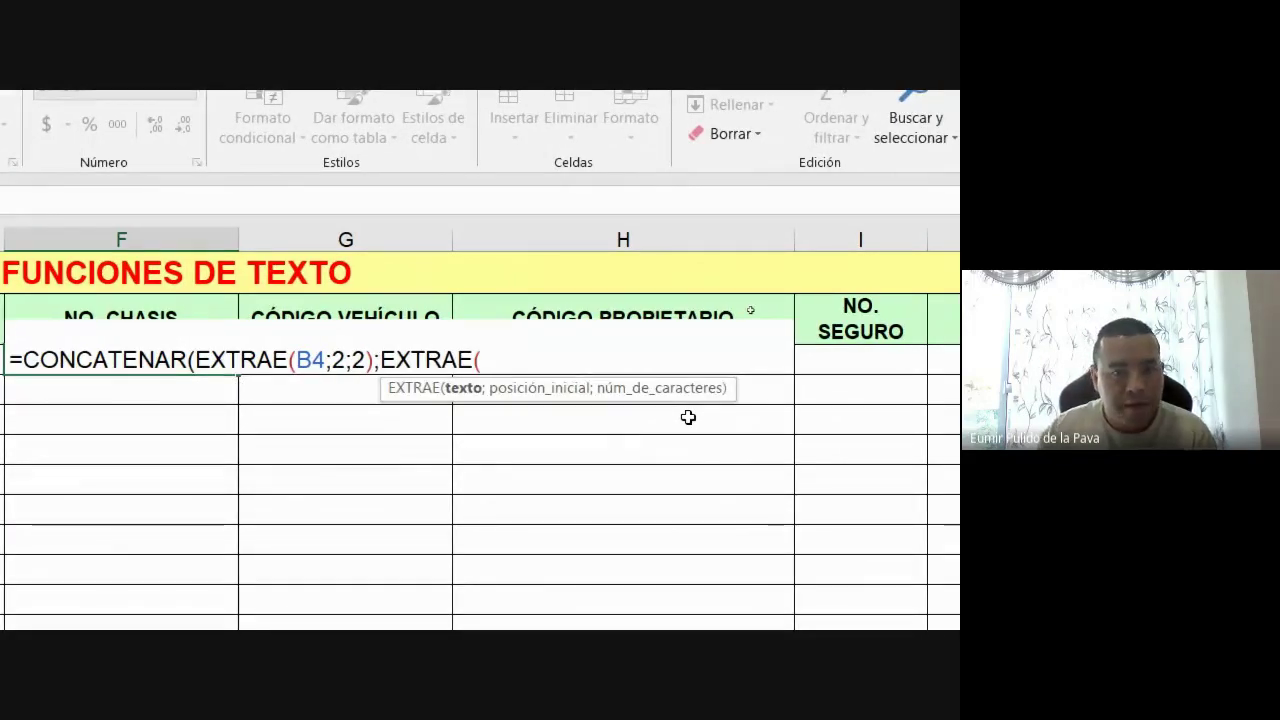
pyautogui.click(118, 358)
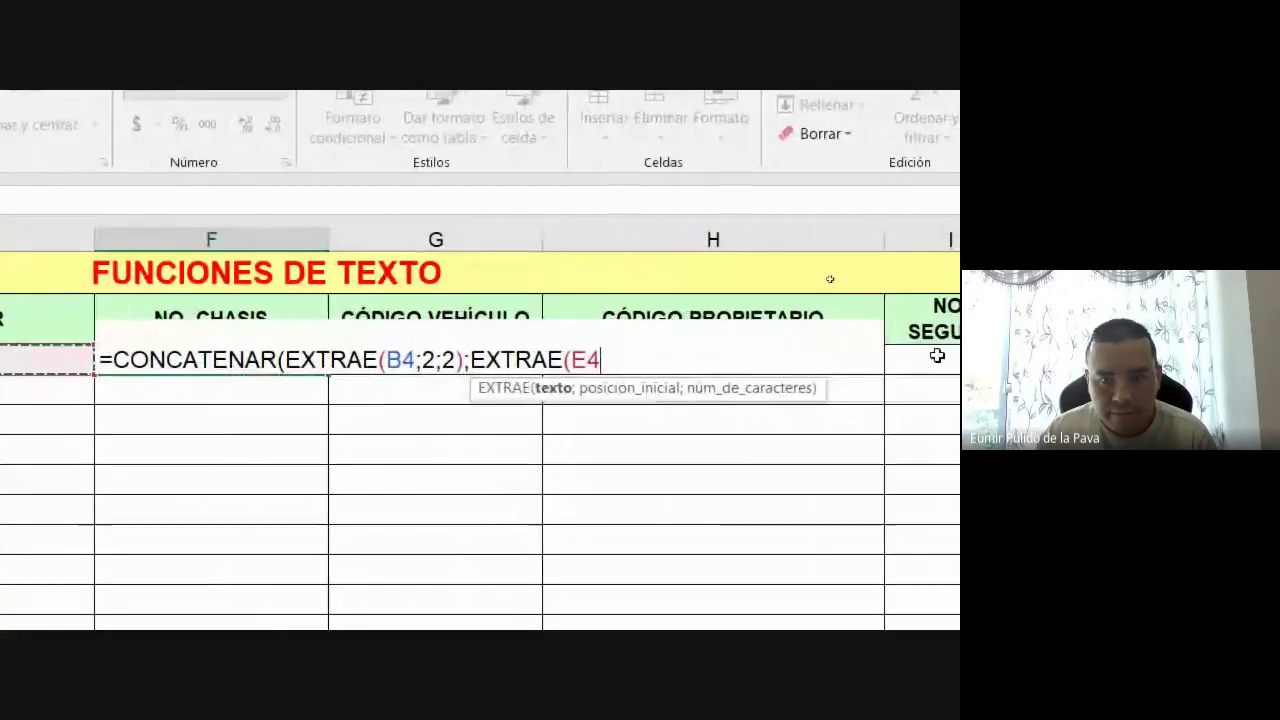
pyautogui.write(';')
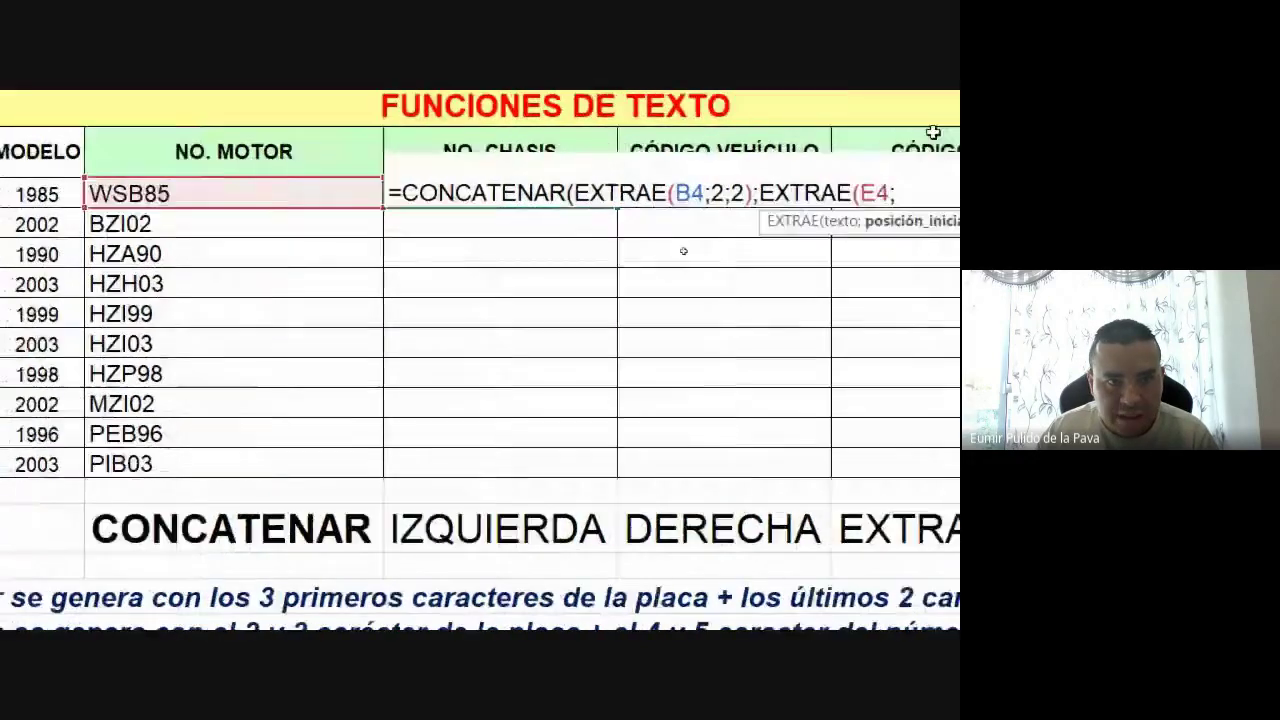
pyautogui.write('4;')
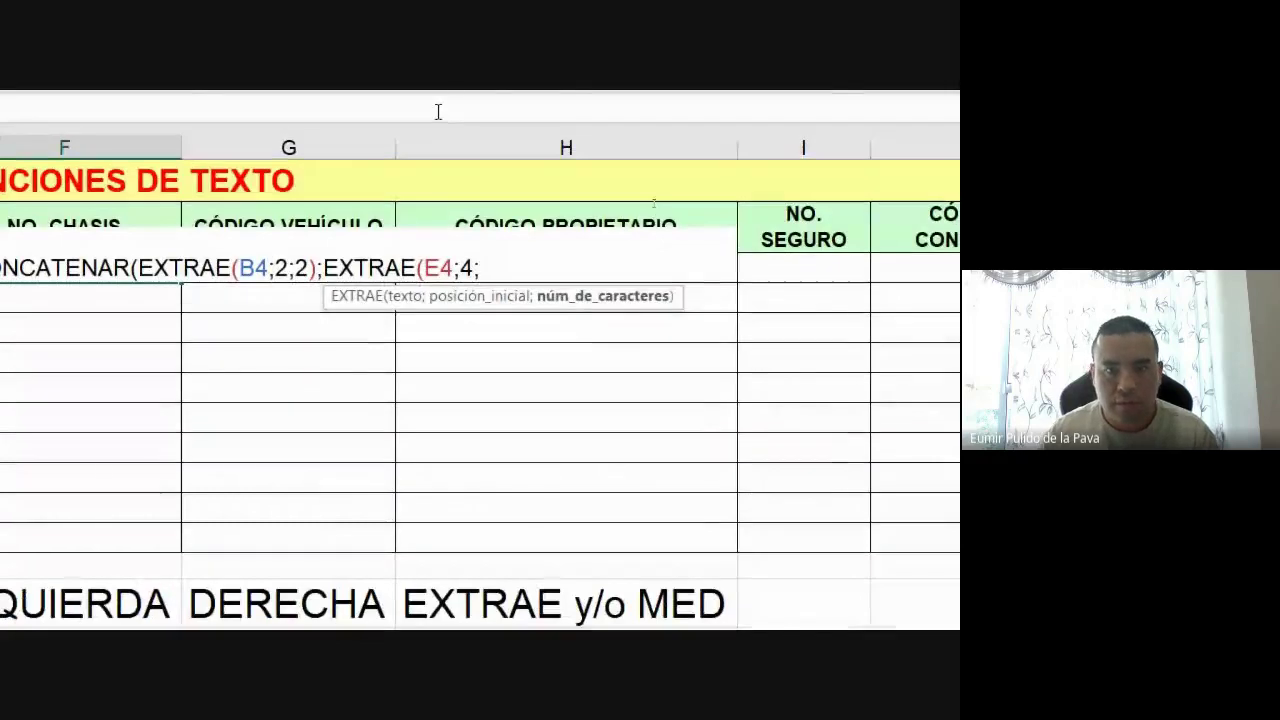
pyautogui.write('2)')
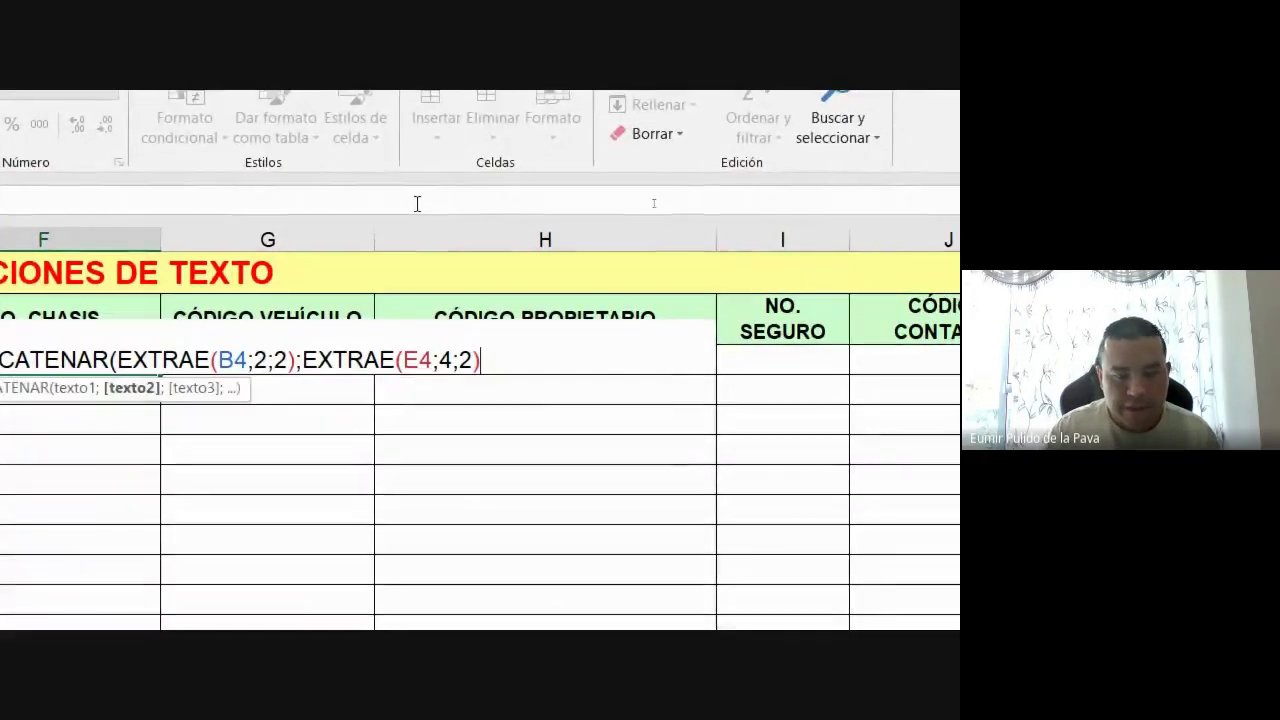
pyautogui.write(')')
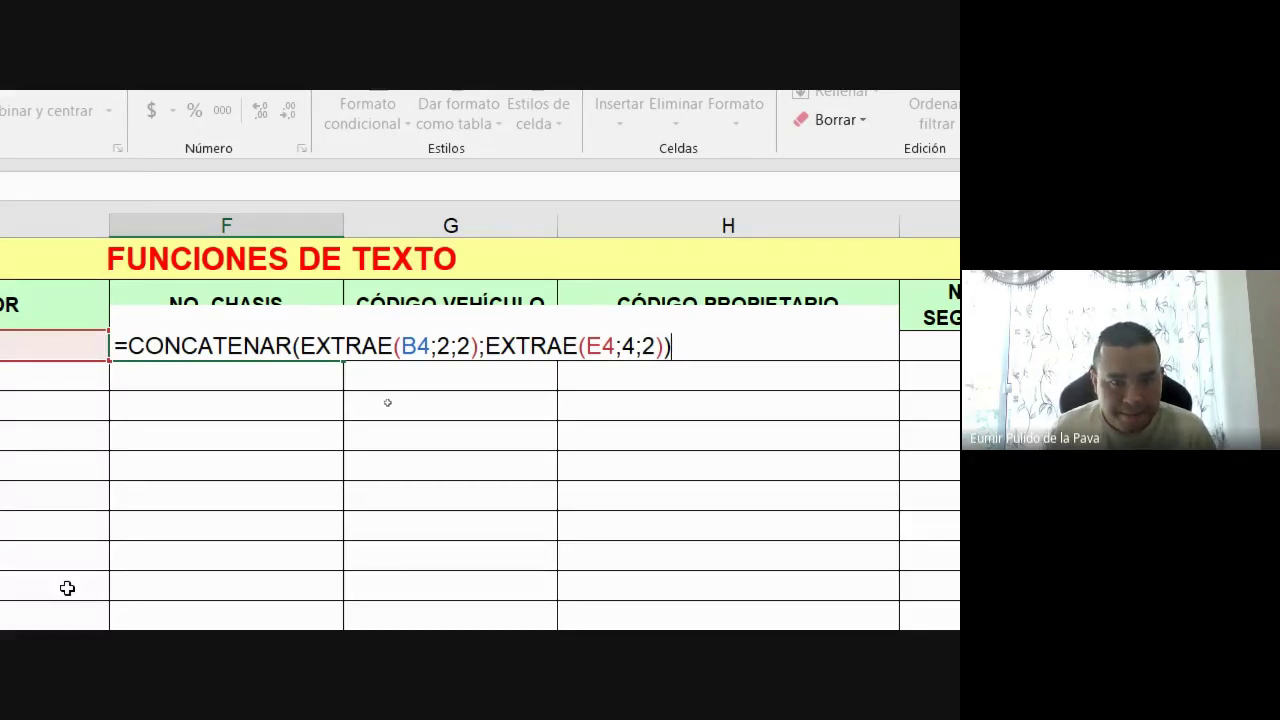
# Commit F4's chassis formula and fill it down to row 13
pyautogui.press('Return')
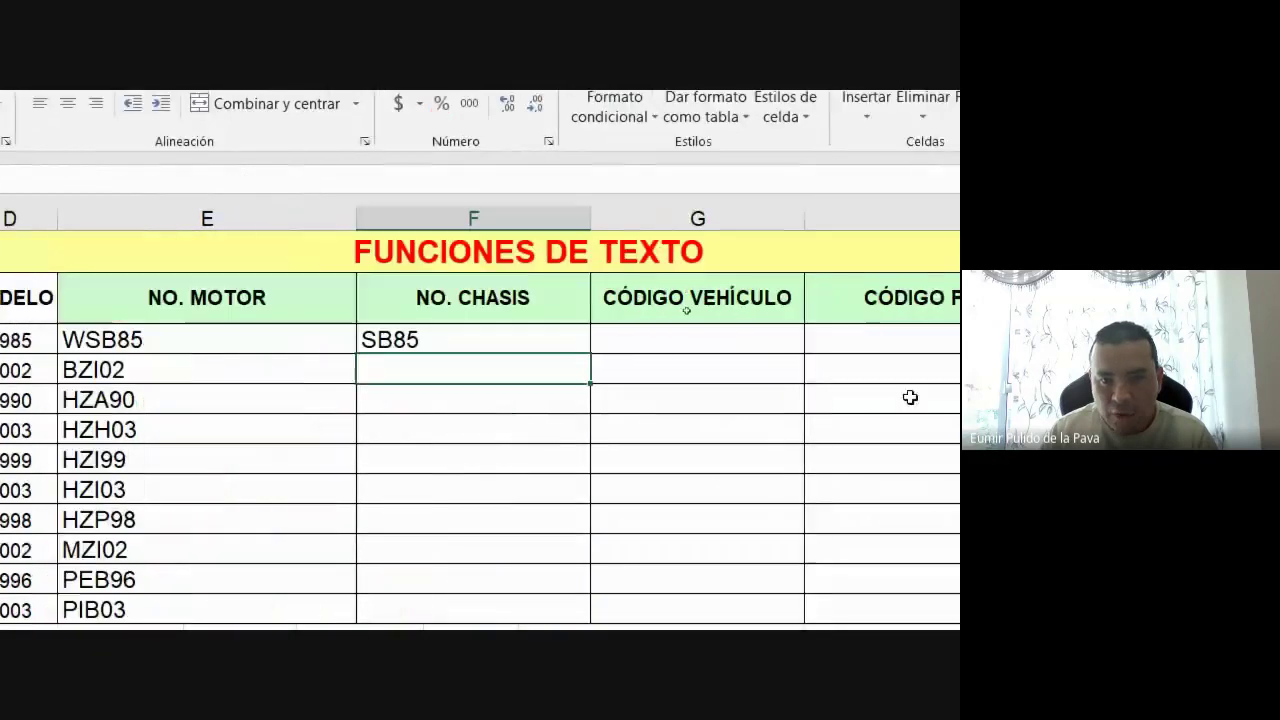
pyautogui.click(890, 340)
pyautogui.moveTo(585, 363); pyautogui.dragTo(542, 623)
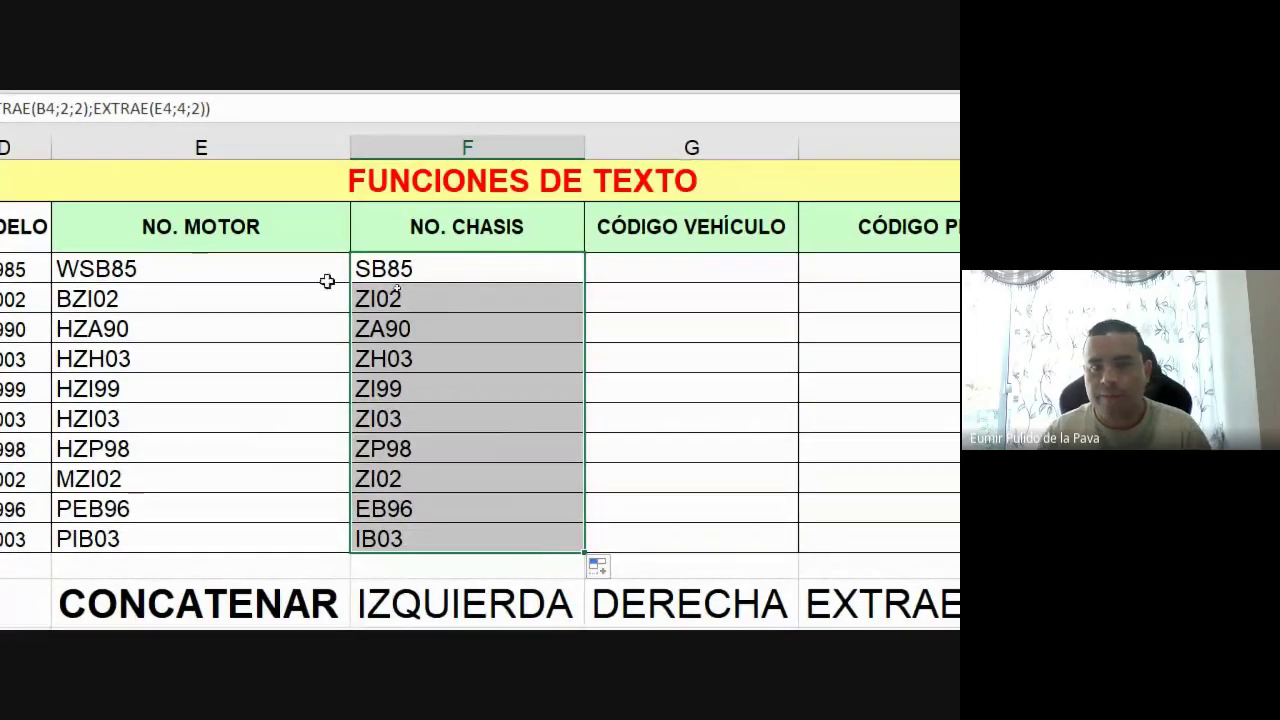
# Highlight CONCATENAR and the first EXTRAE in the formula to explain them
pyautogui.doubleClick(512, 267)
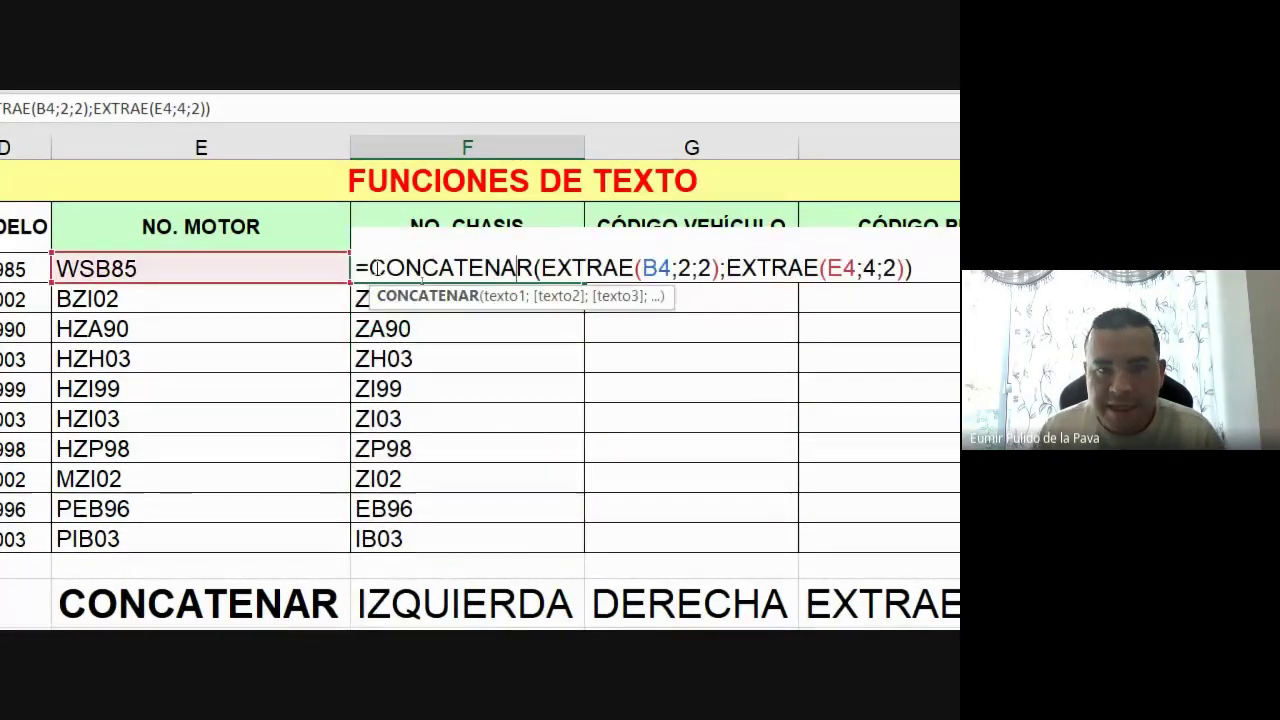
pyautogui.moveTo(368, 267); pyautogui.dragTo(541, 268)
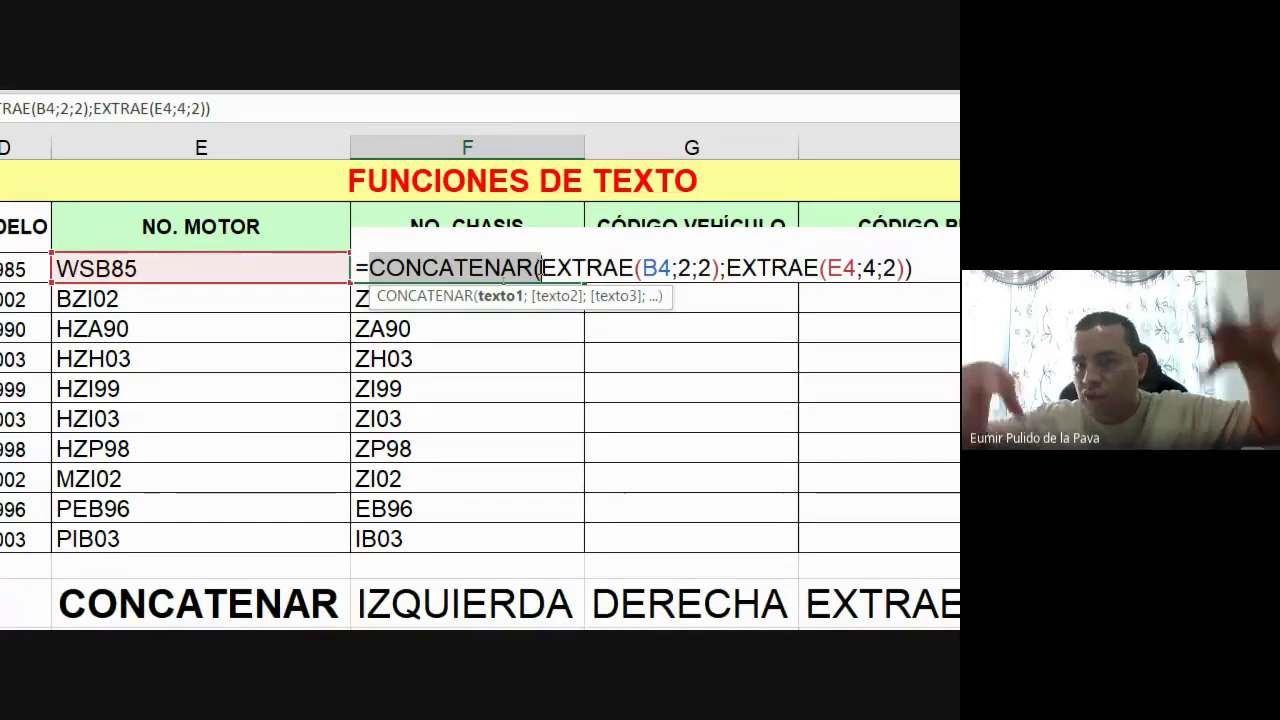
pyautogui.click(540, 268)
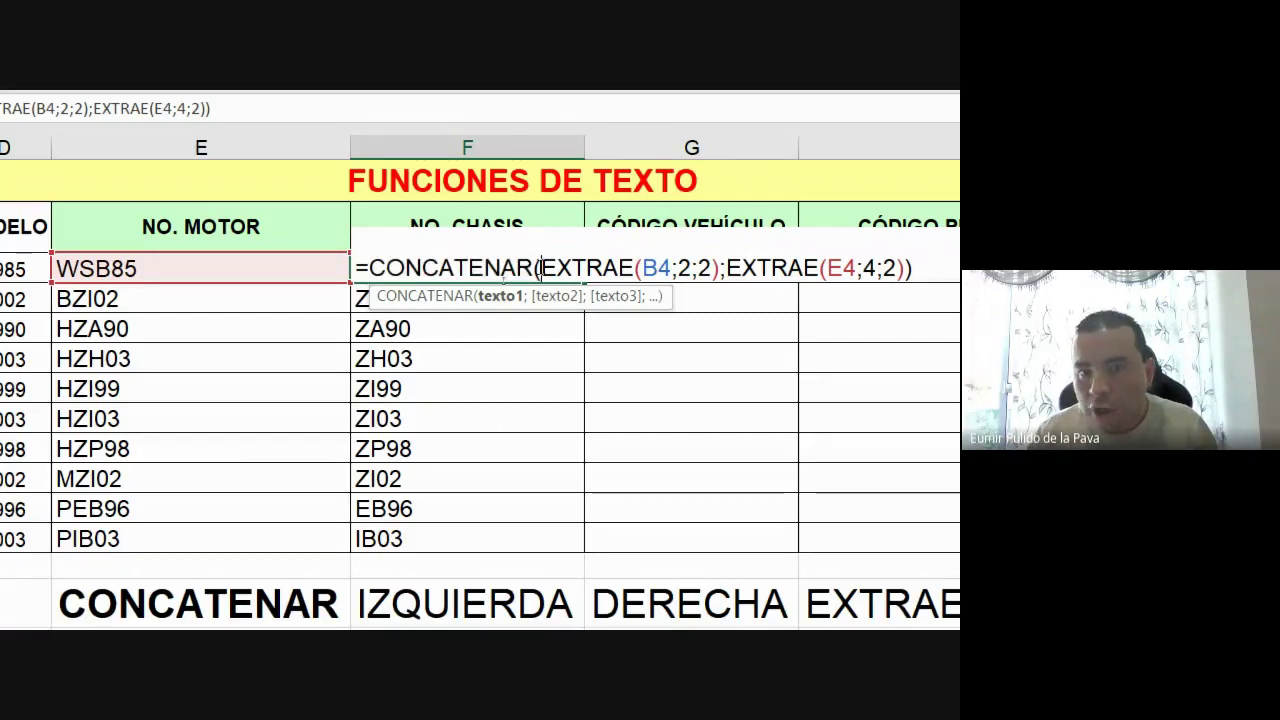
pyautogui.moveTo(540, 268); pyautogui.dragTo(714, 270)
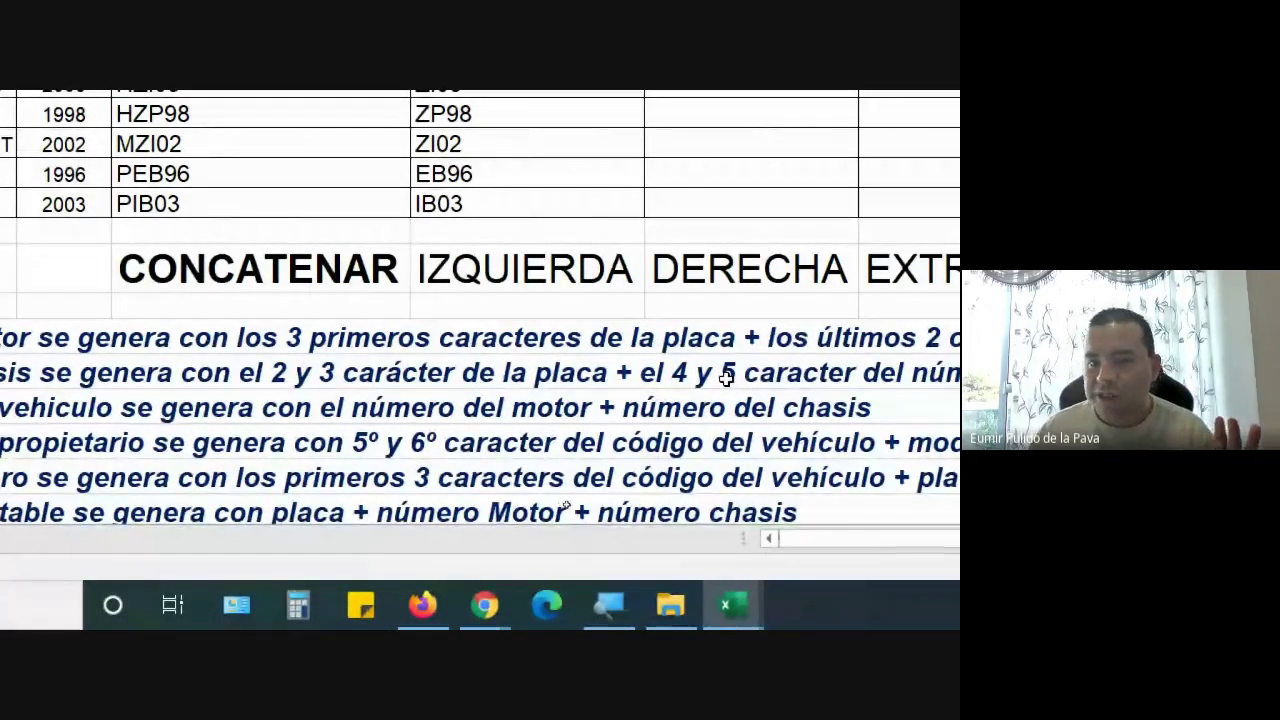
pyautogui.scroll(2, 726, 377)
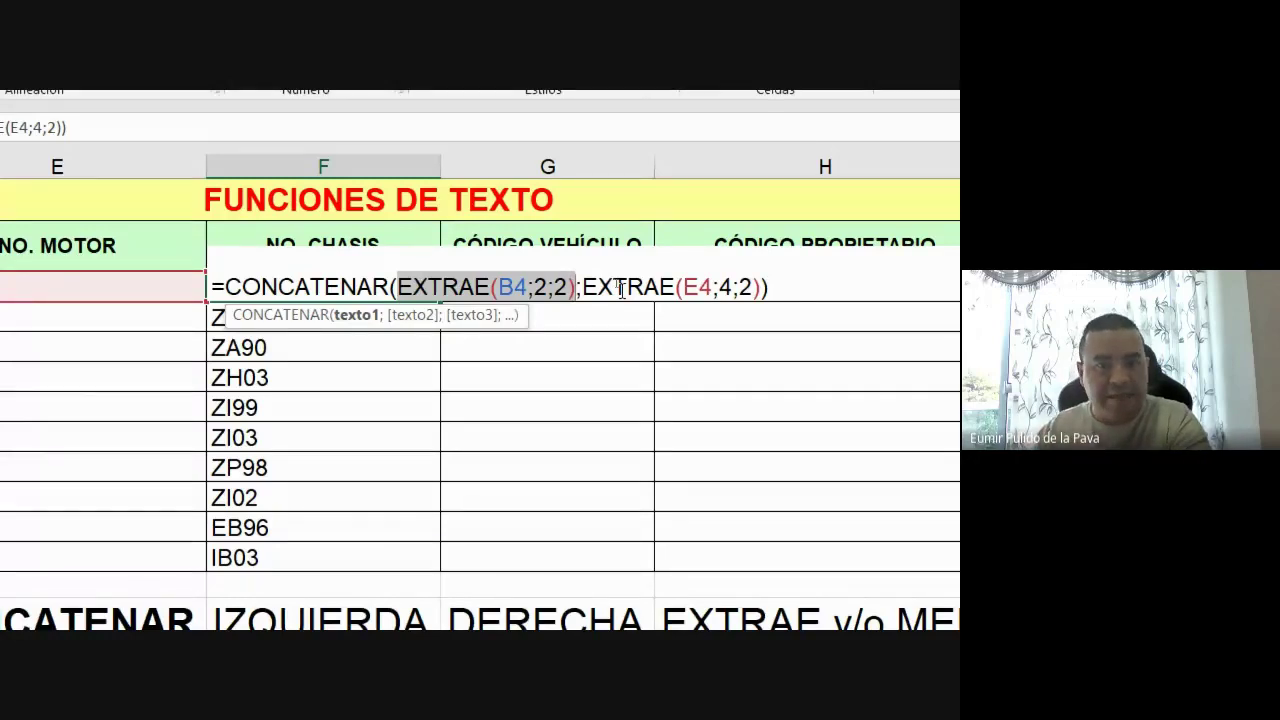
pyautogui.click(490, 285)
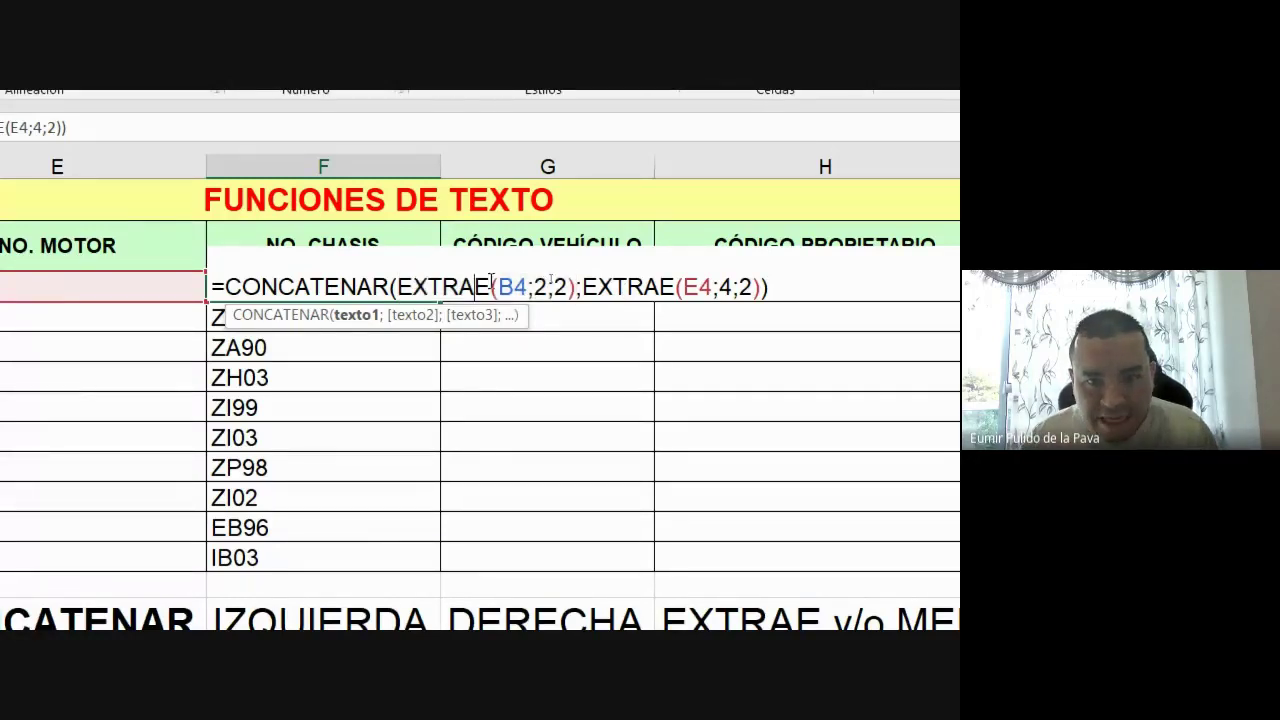
# Point out start position 2 for the plate and 4 for the motor number
pyautogui.click(530, 286)
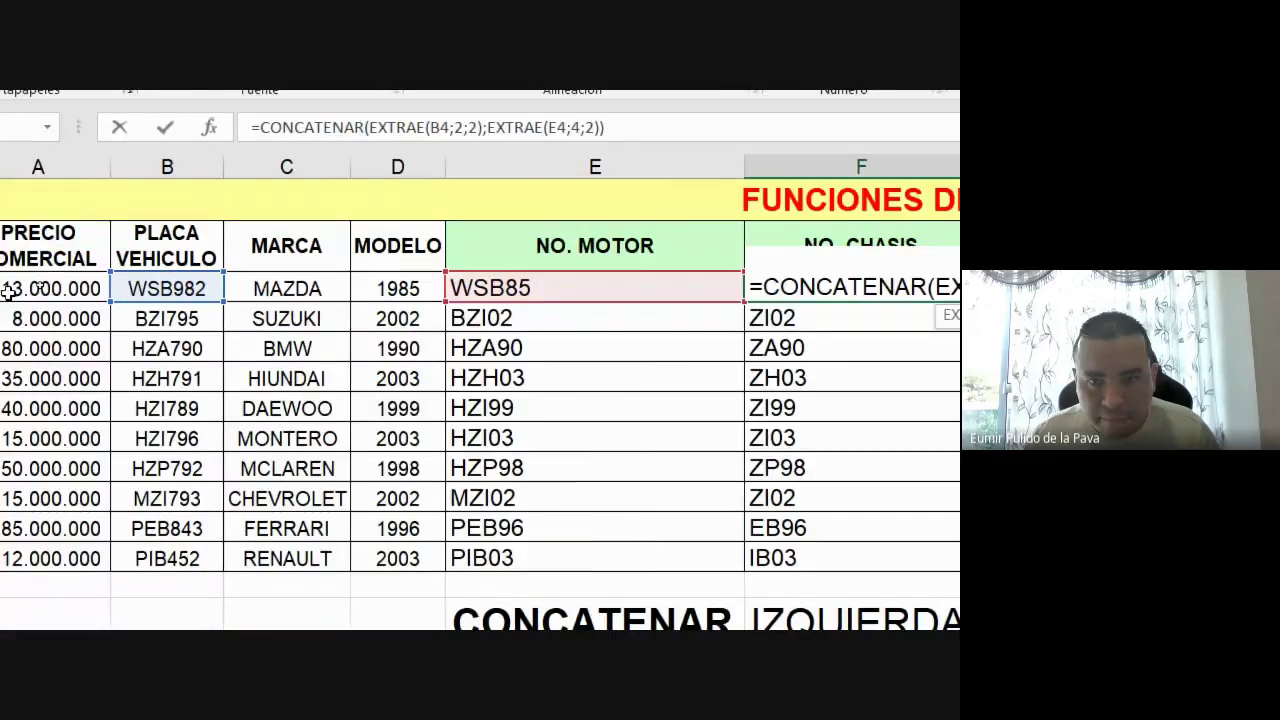
pyautogui.doubleClick(720, 287)
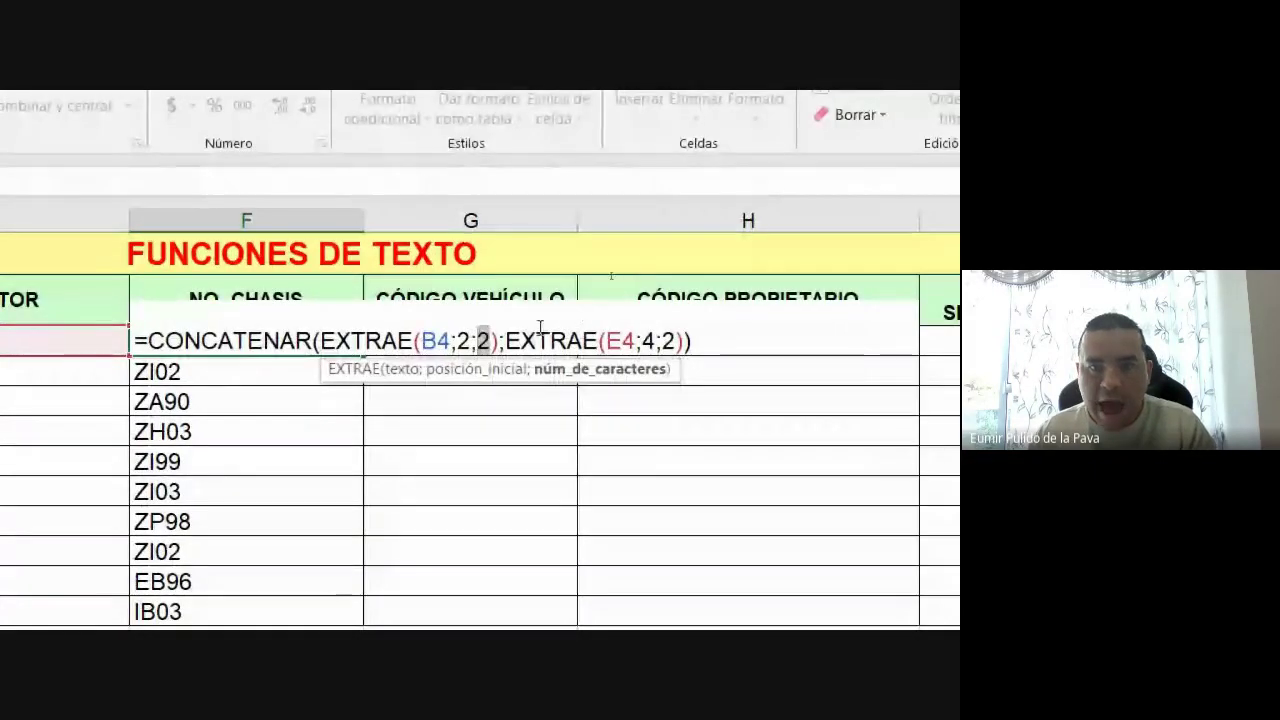
pyautogui.moveTo(498, 341); pyautogui.dragTo(606, 341)
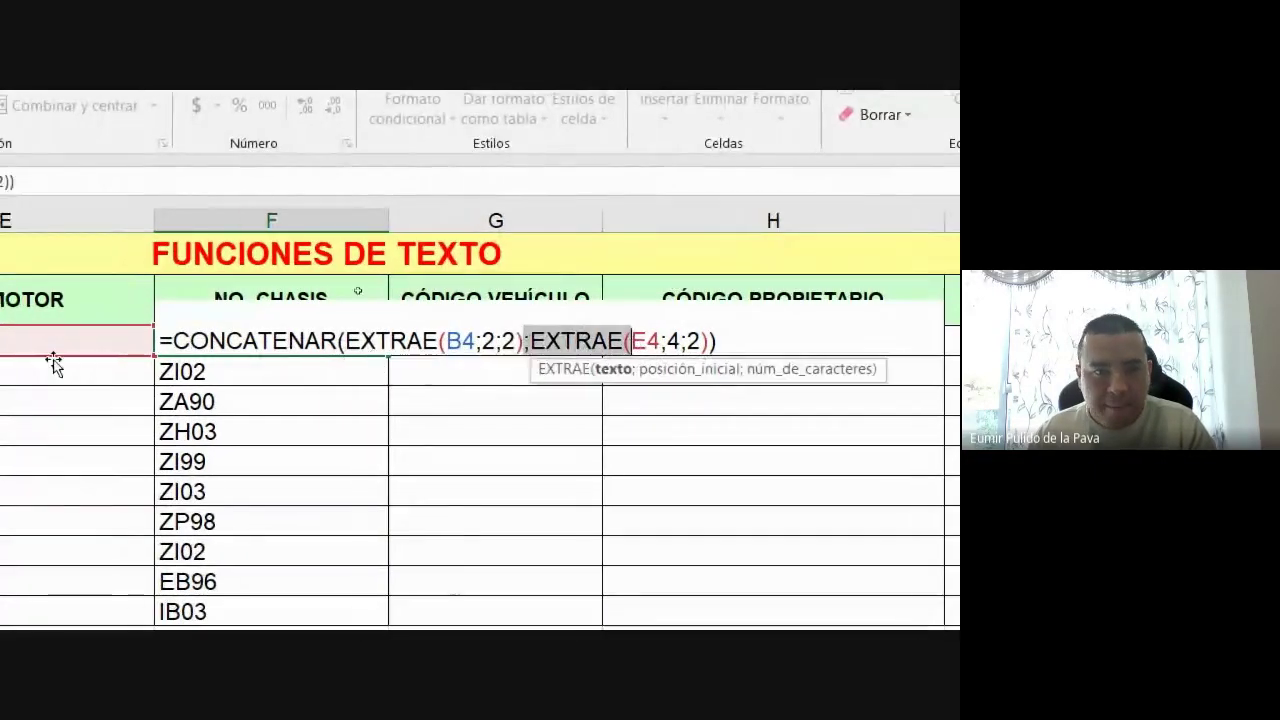
pyautogui.doubleClick(688, 341)
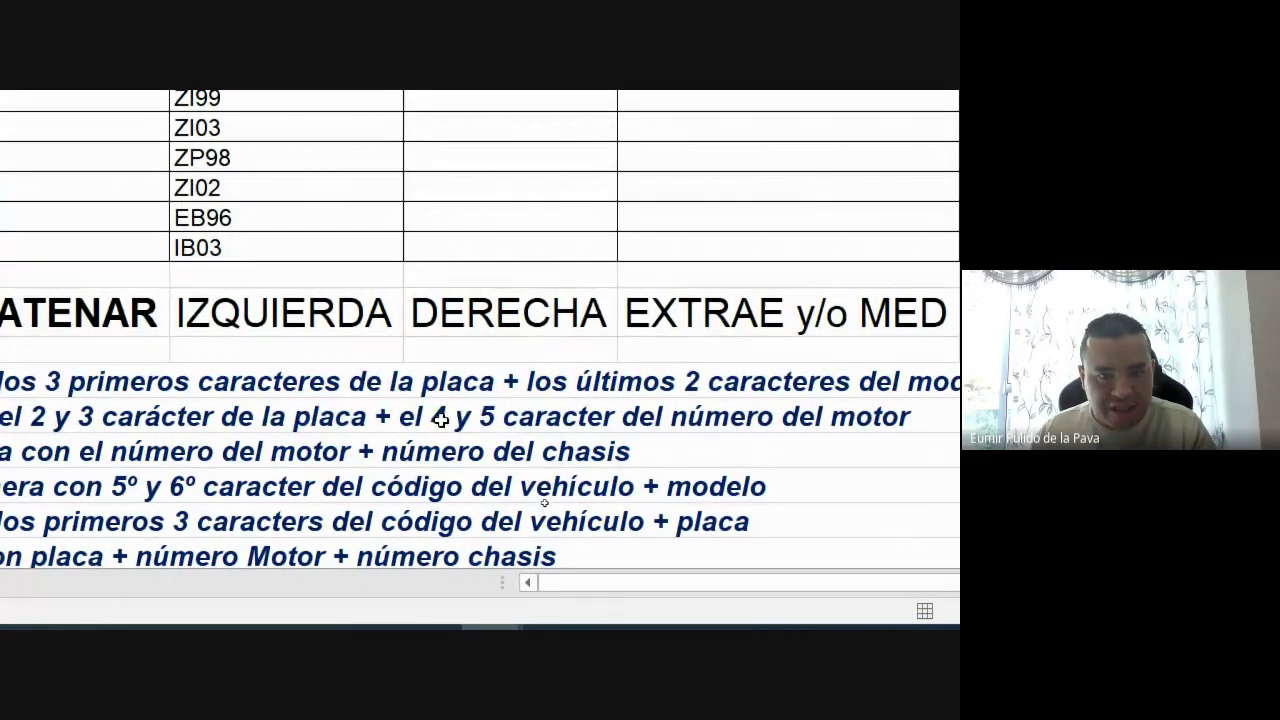
pyautogui.scroll(3, 441, 420)
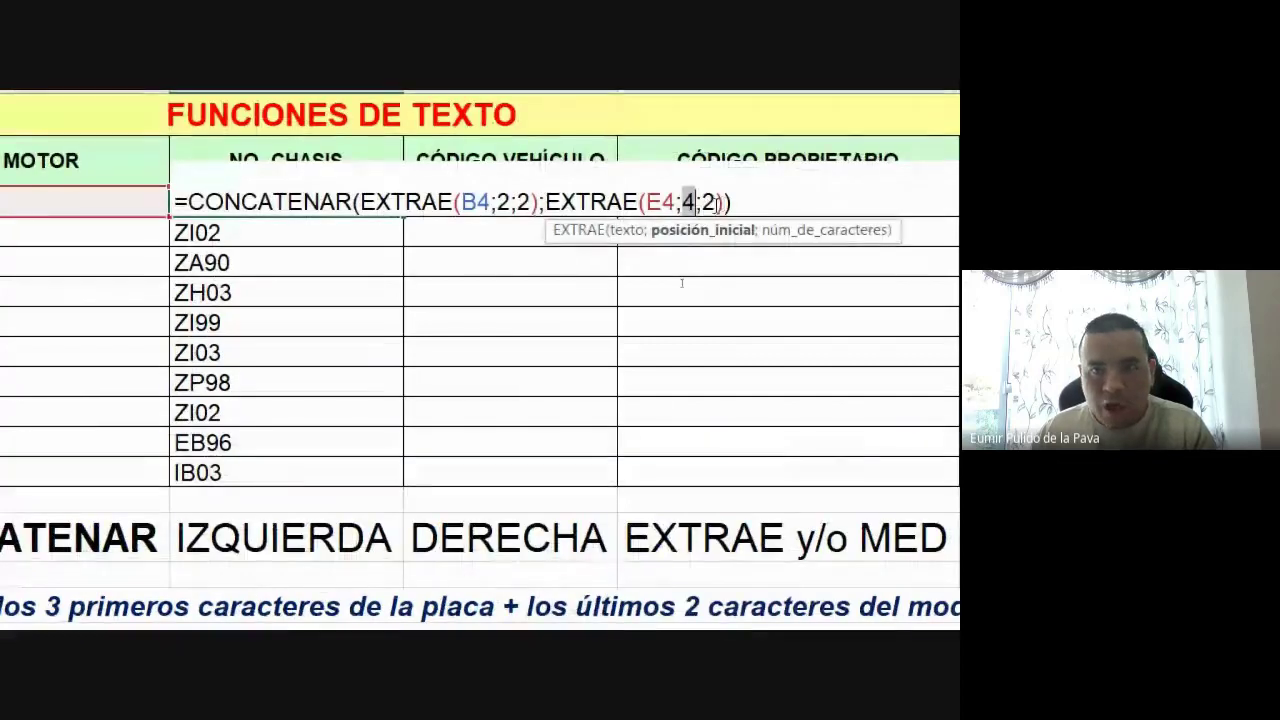
pyautogui.scroll(-3, 691, 369)
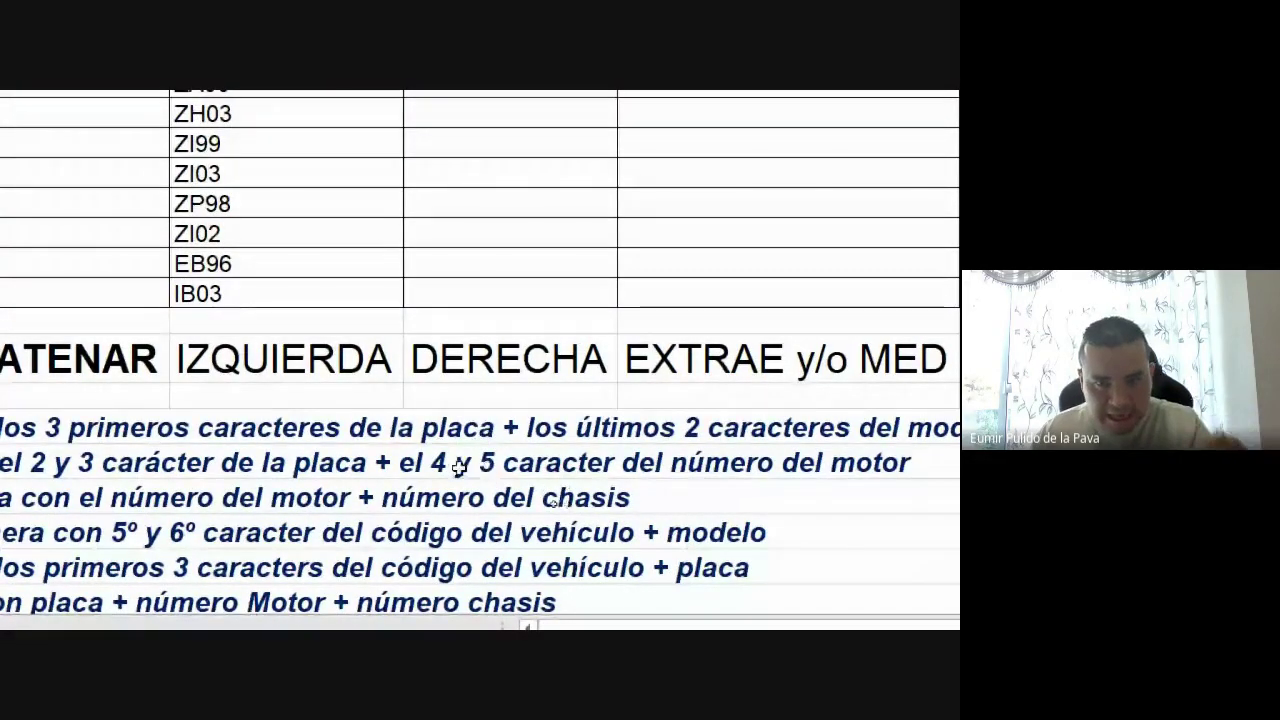
pyautogui.scroll(3, 490, 468)
pyautogui.press('Return')
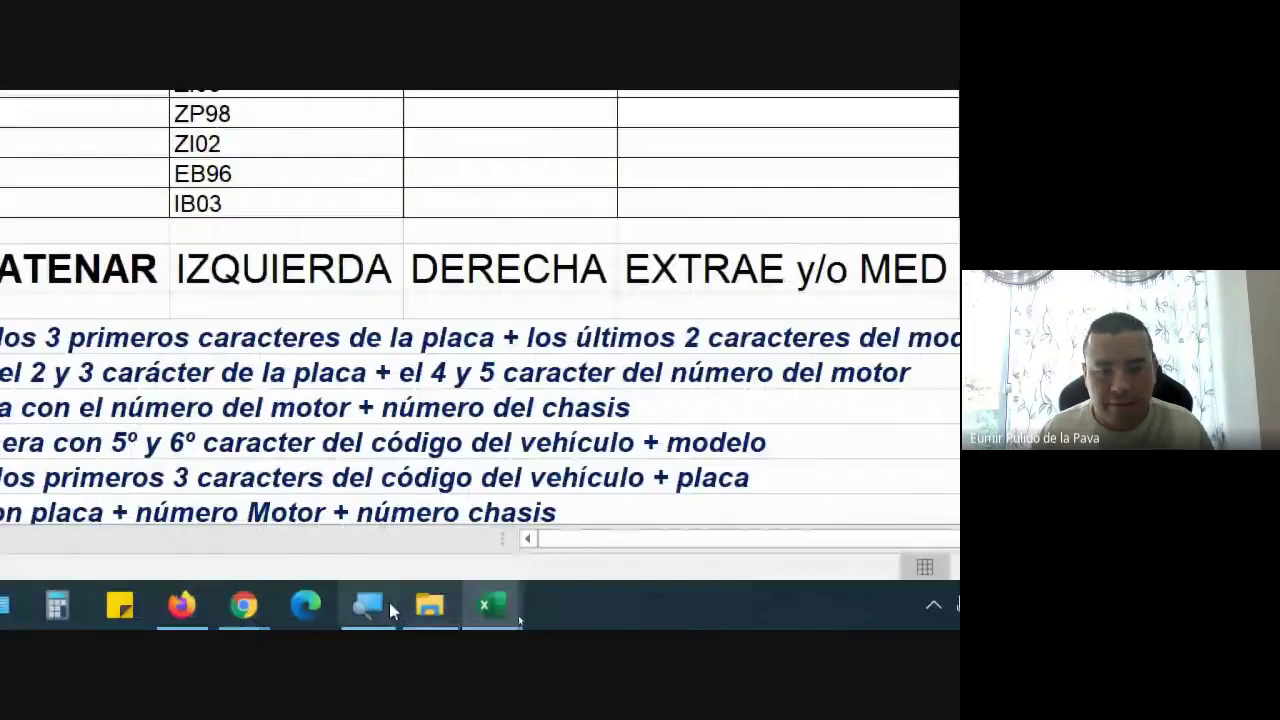
# Reset Magnifier to 100% and switch to the Google Meet call
pyautogui.click(382, 607)
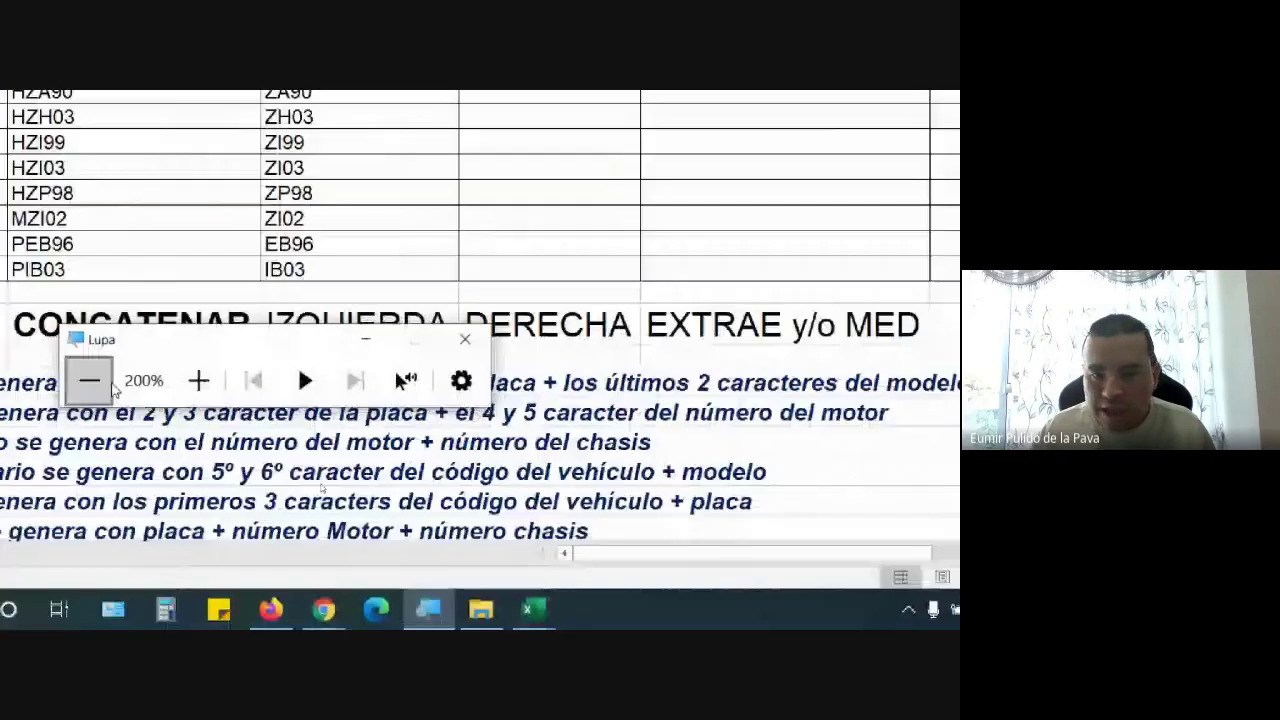
pyautogui.click(94, 377)
pyautogui.click(446, 617)
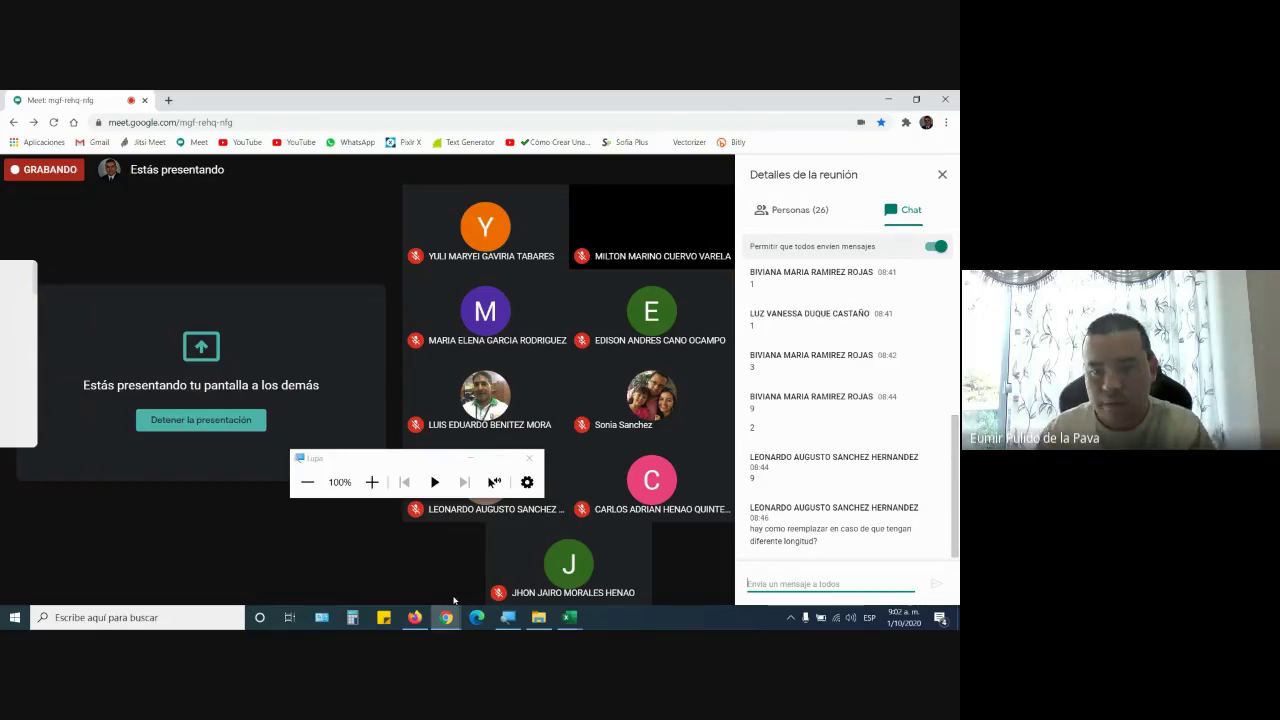
# Copy the CONTROL ASISTENCIA sheet's sharing link and return to the Meet call
pyautogui.click(414, 617)
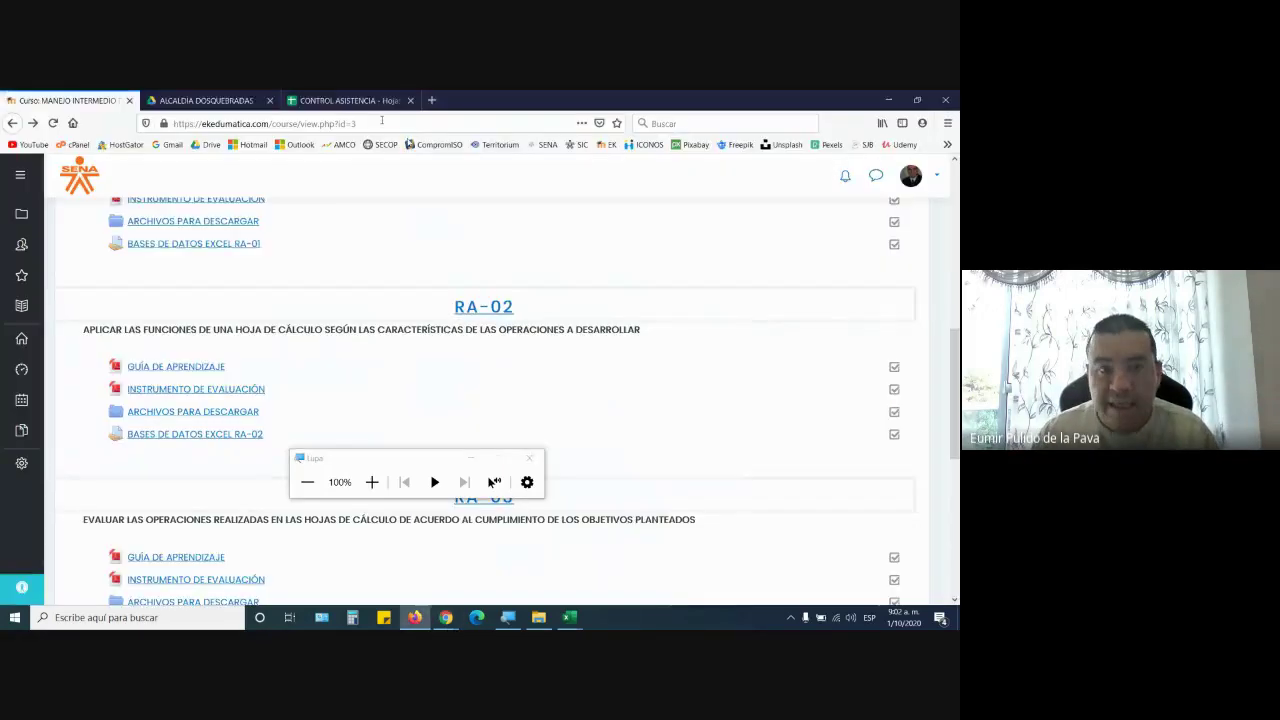
pyautogui.click(365, 100)
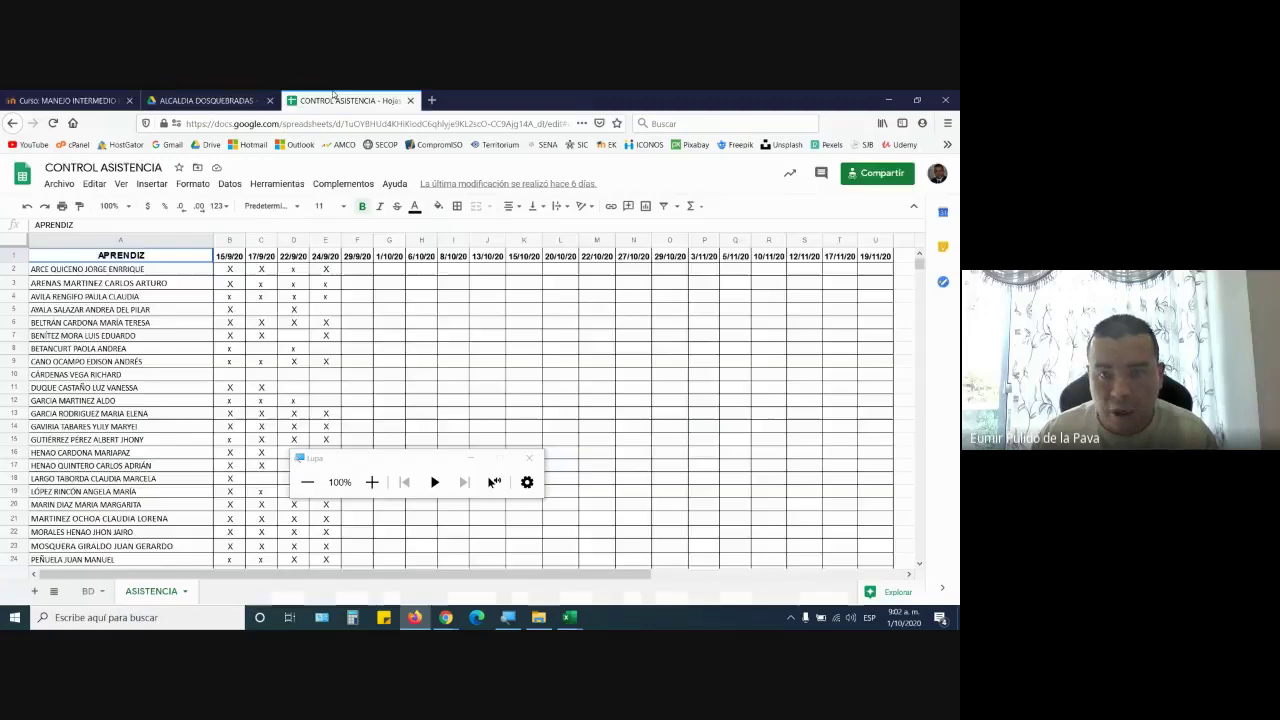
pyautogui.click(880, 174)
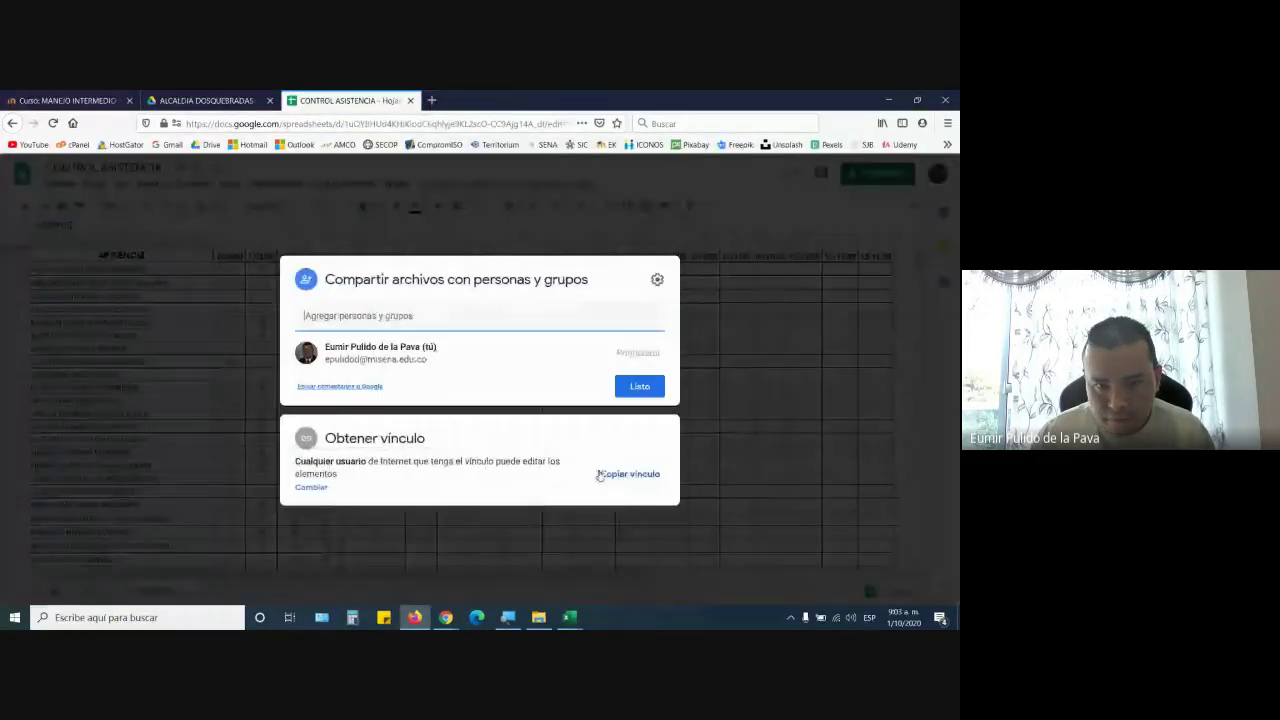
pyautogui.click(610, 474)
pyautogui.click(508, 617)
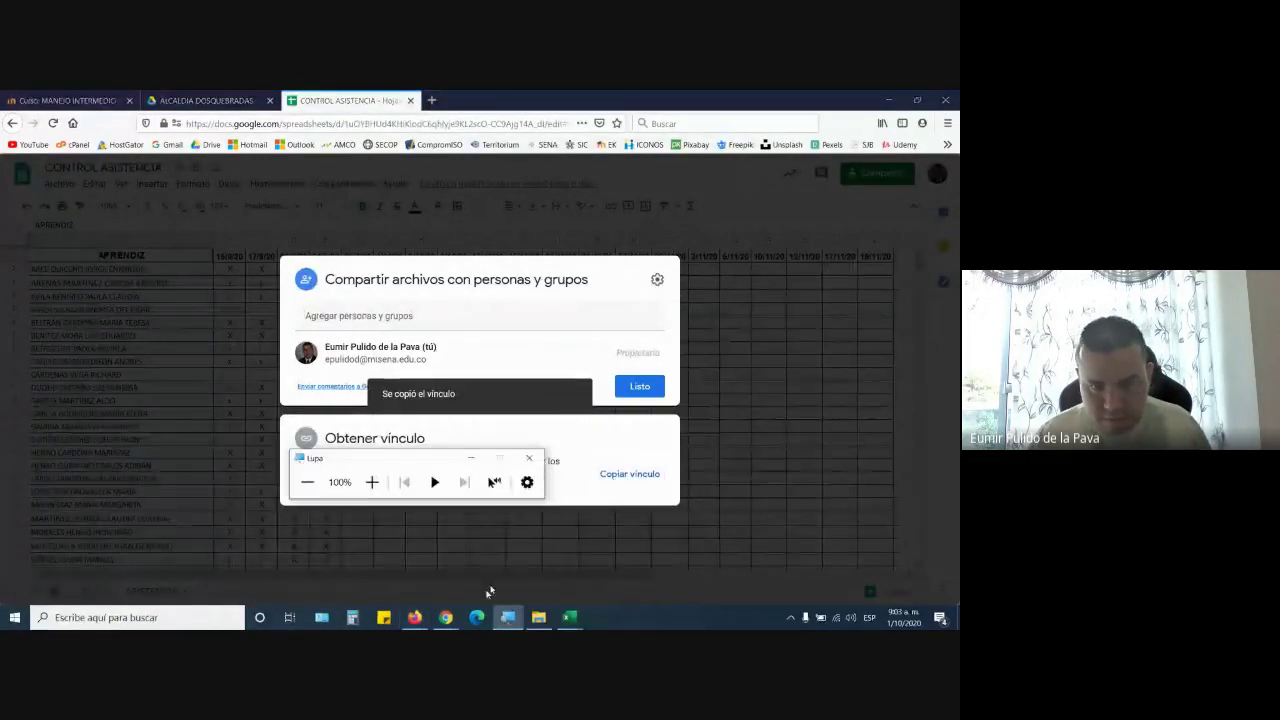
pyautogui.moveTo(446, 617)
pyautogui.click(378, 565)
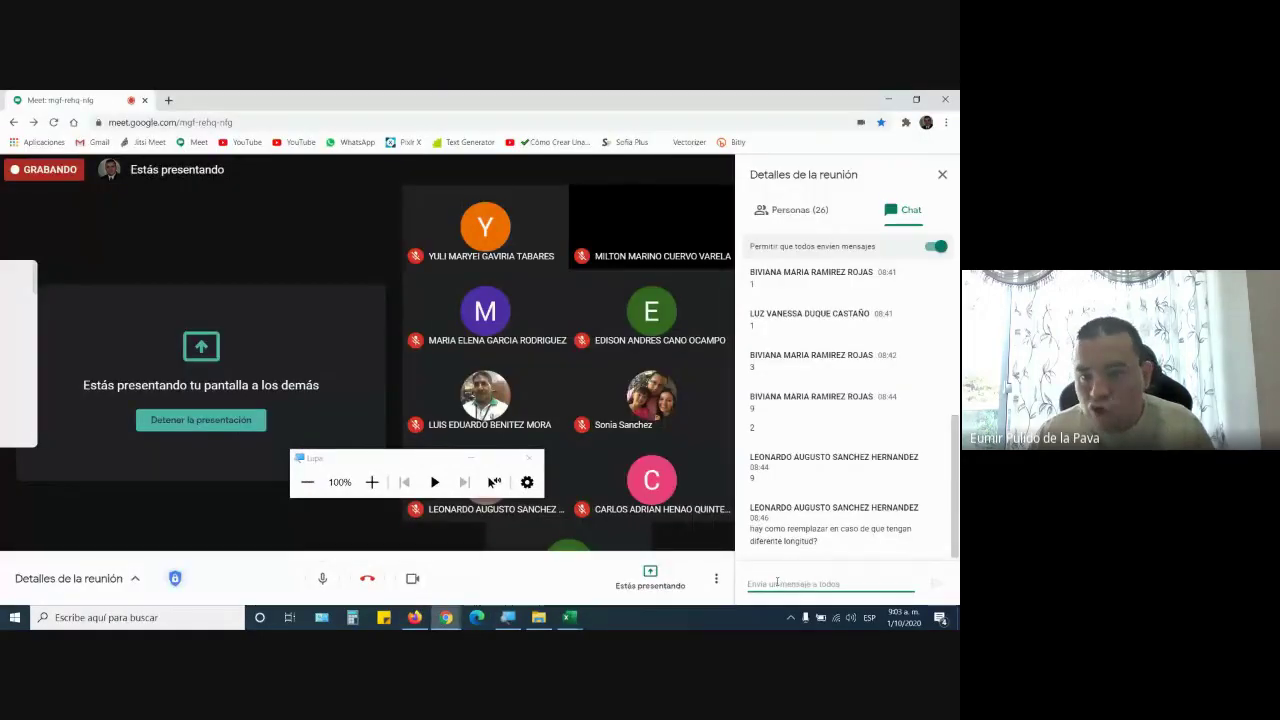
# Paste and send the attendance sheet link in the Meet chat, then return toward Excel
pyautogui.press('Return')
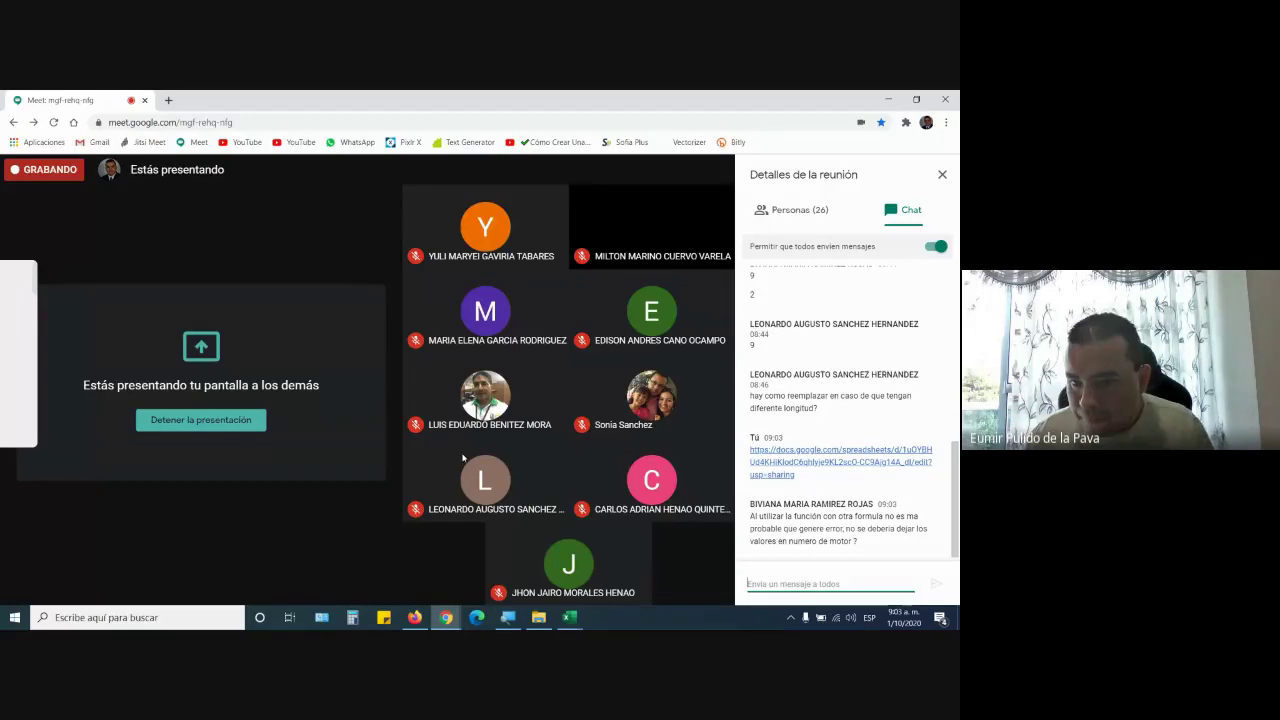
pyautogui.press('super+plus')
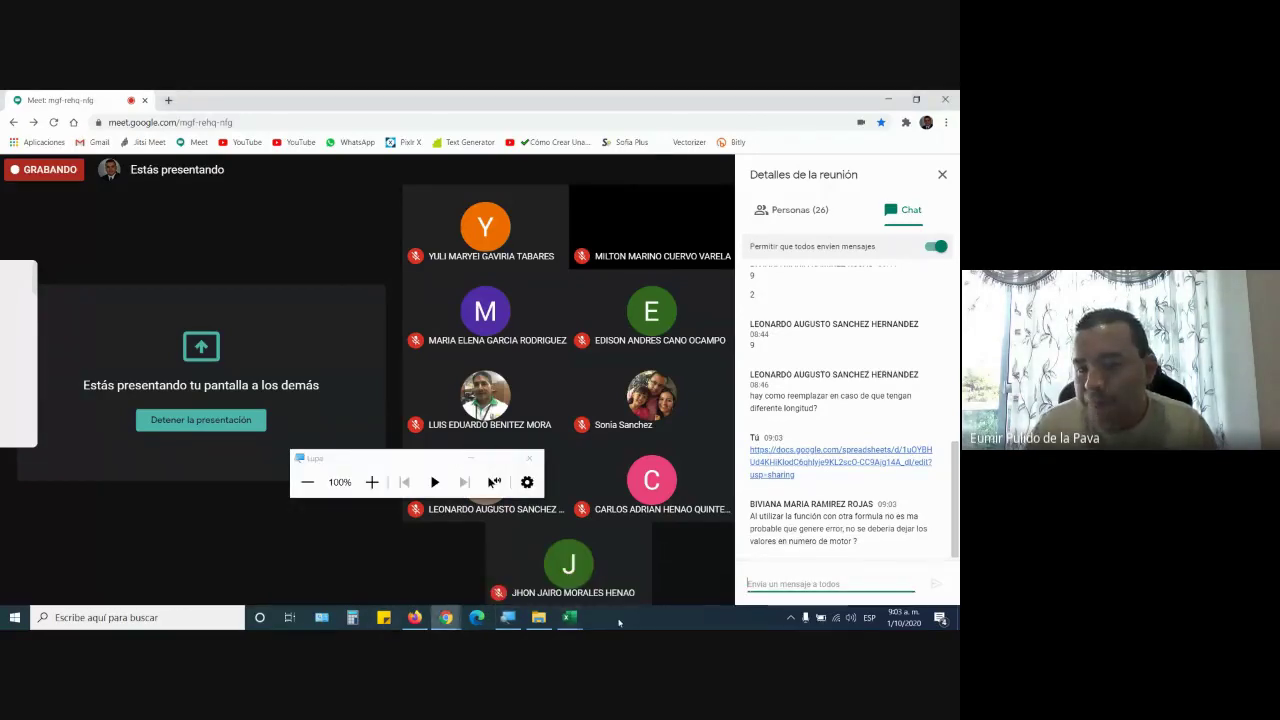
pyautogui.click(578, 625)
# Replace F4's second EXTRAE with DERECHA(D4;2) and accept Excel's correction
pyautogui.click(632, 576)
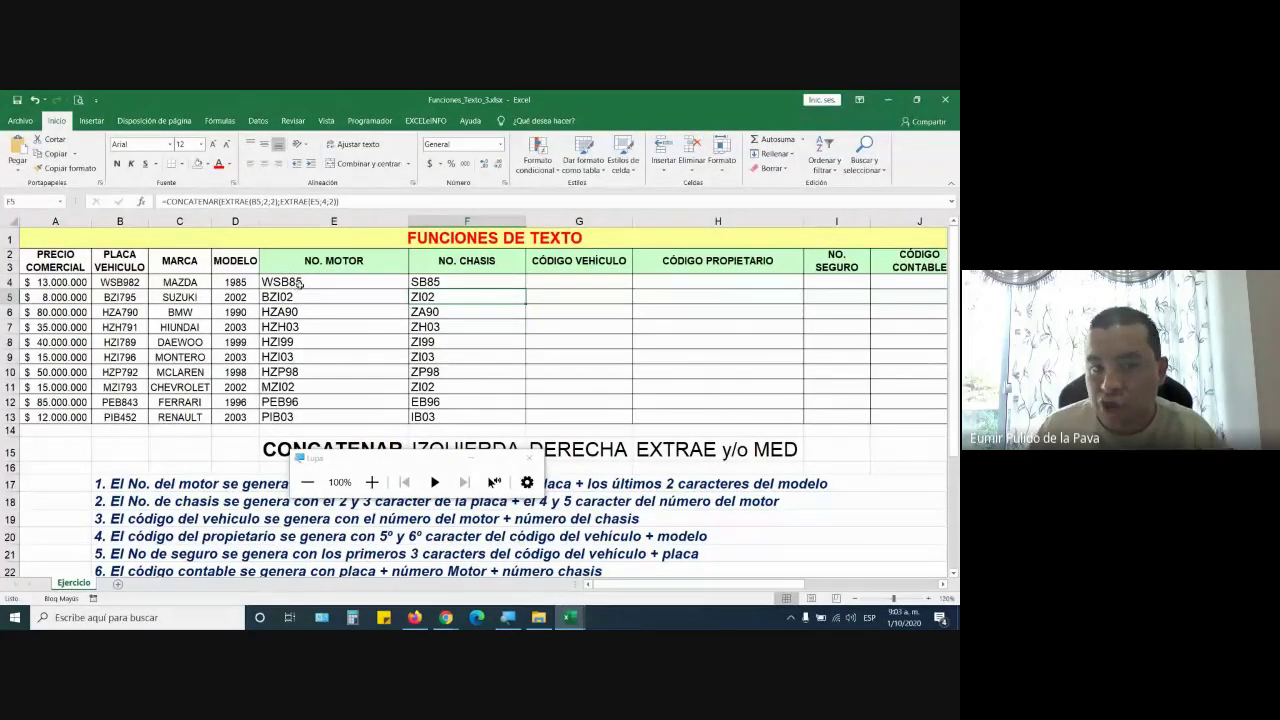
pyautogui.doubleClick(241, 281)
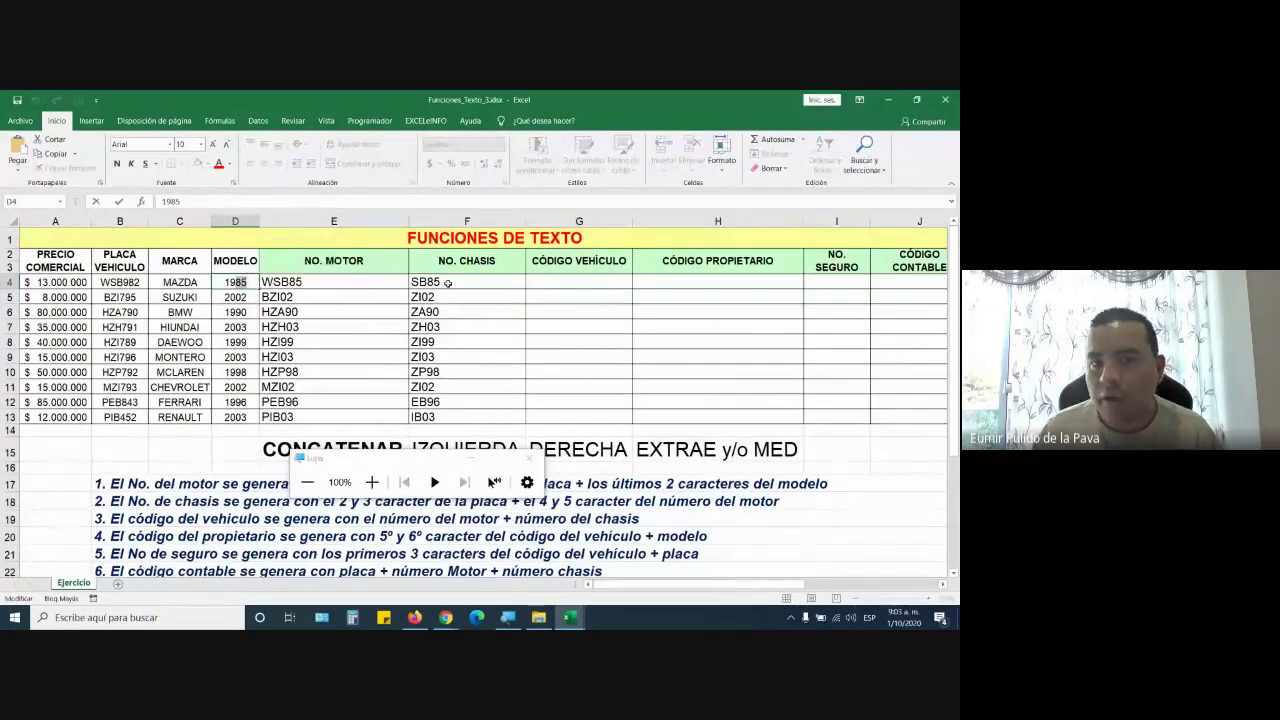
pyautogui.doubleClick(446, 281)
pyautogui.moveTo(596, 281); pyautogui.dragTo(688, 281)
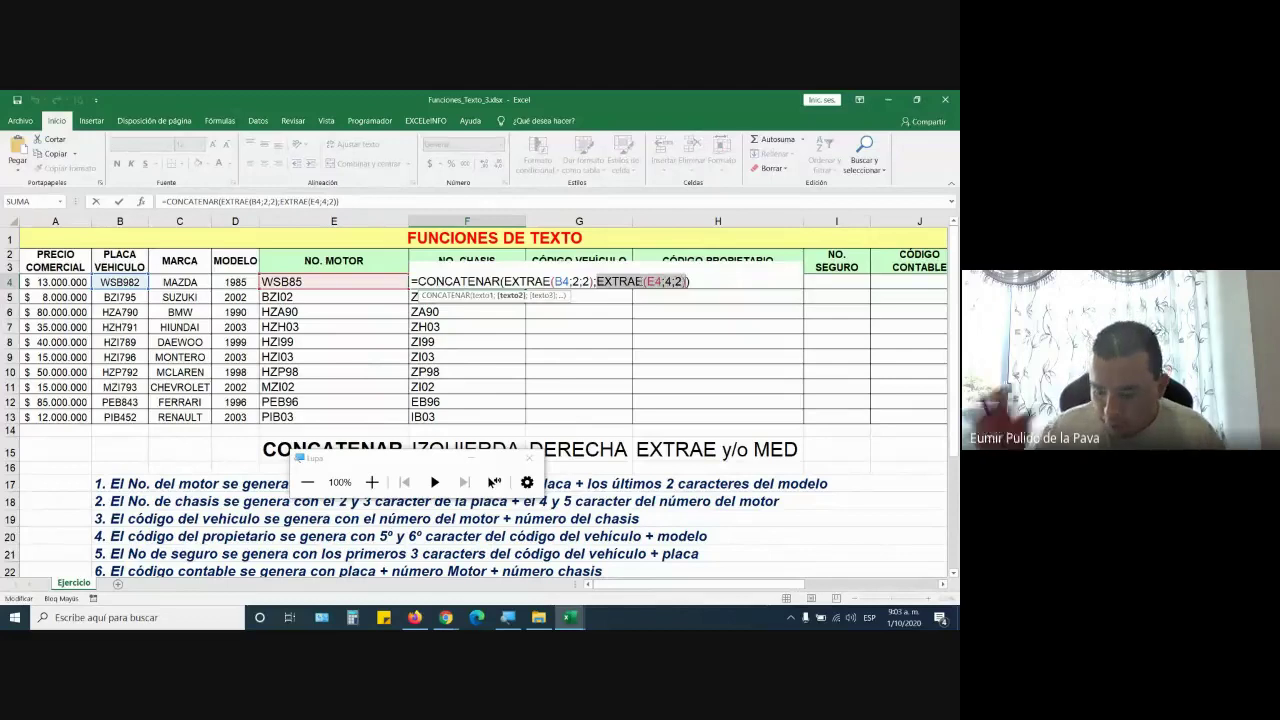
pyautogui.write('DERECHA(')
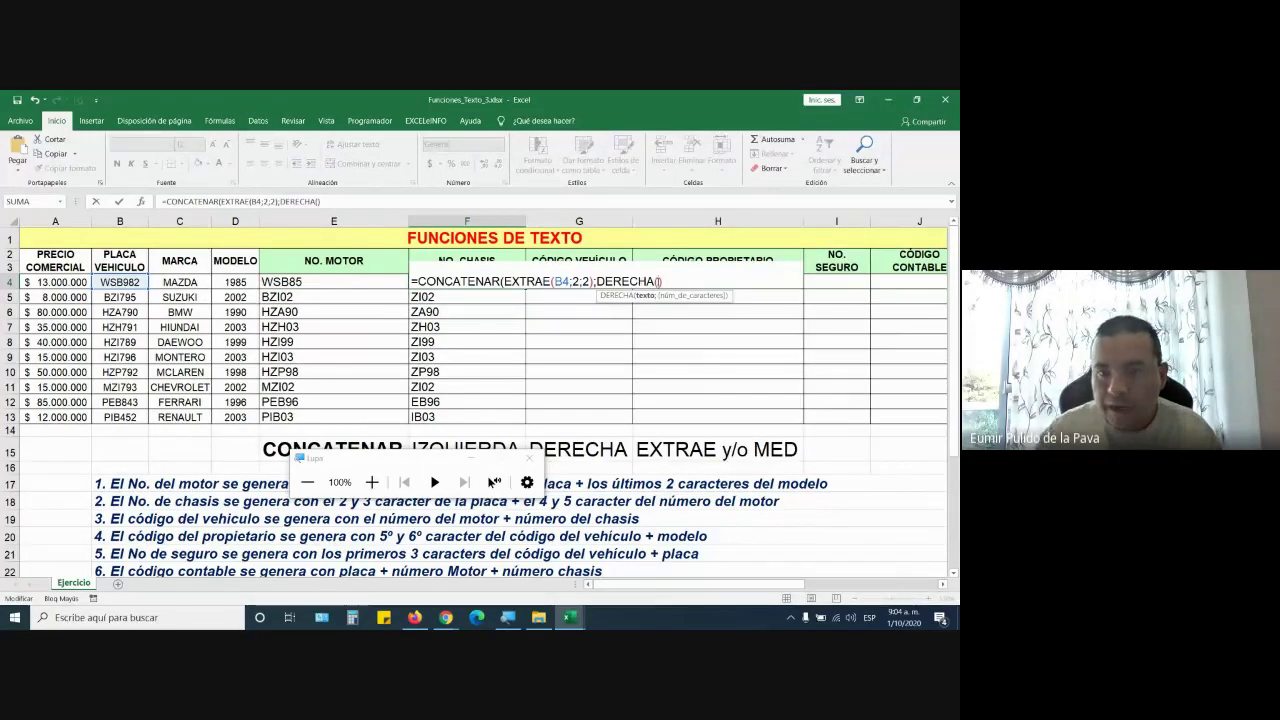
pyautogui.click(237, 282)
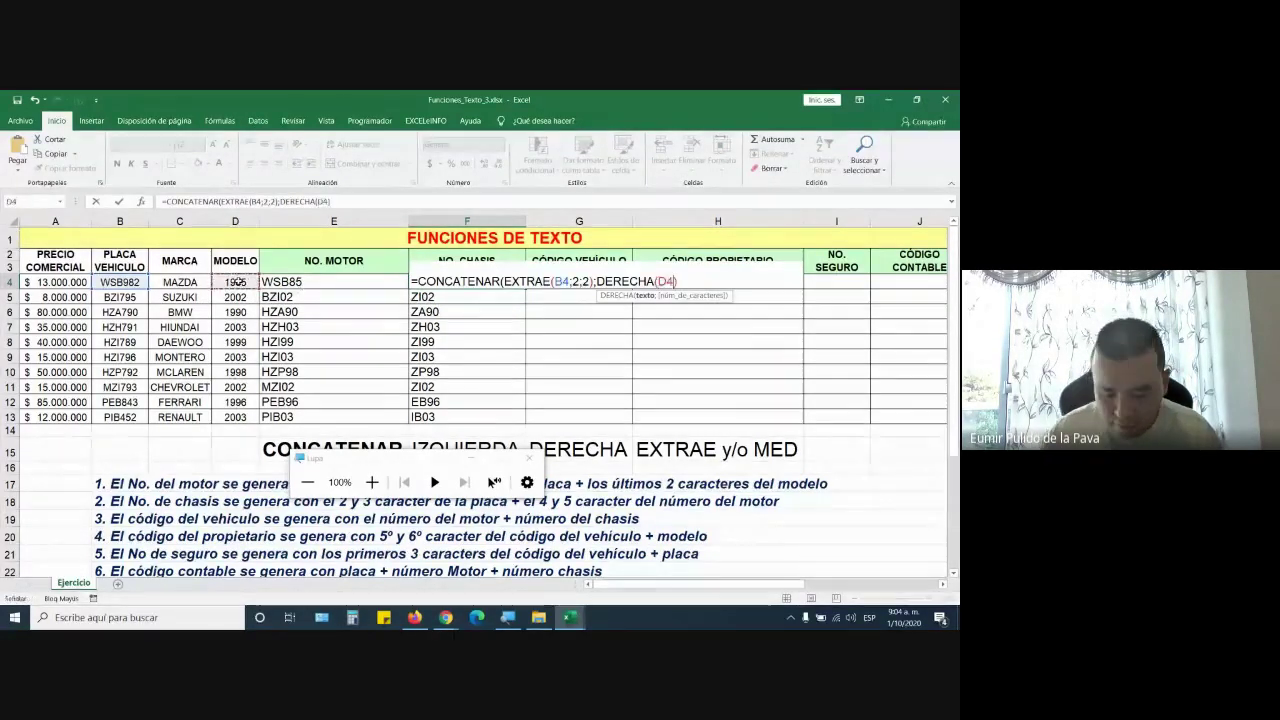
pyautogui.write(';')
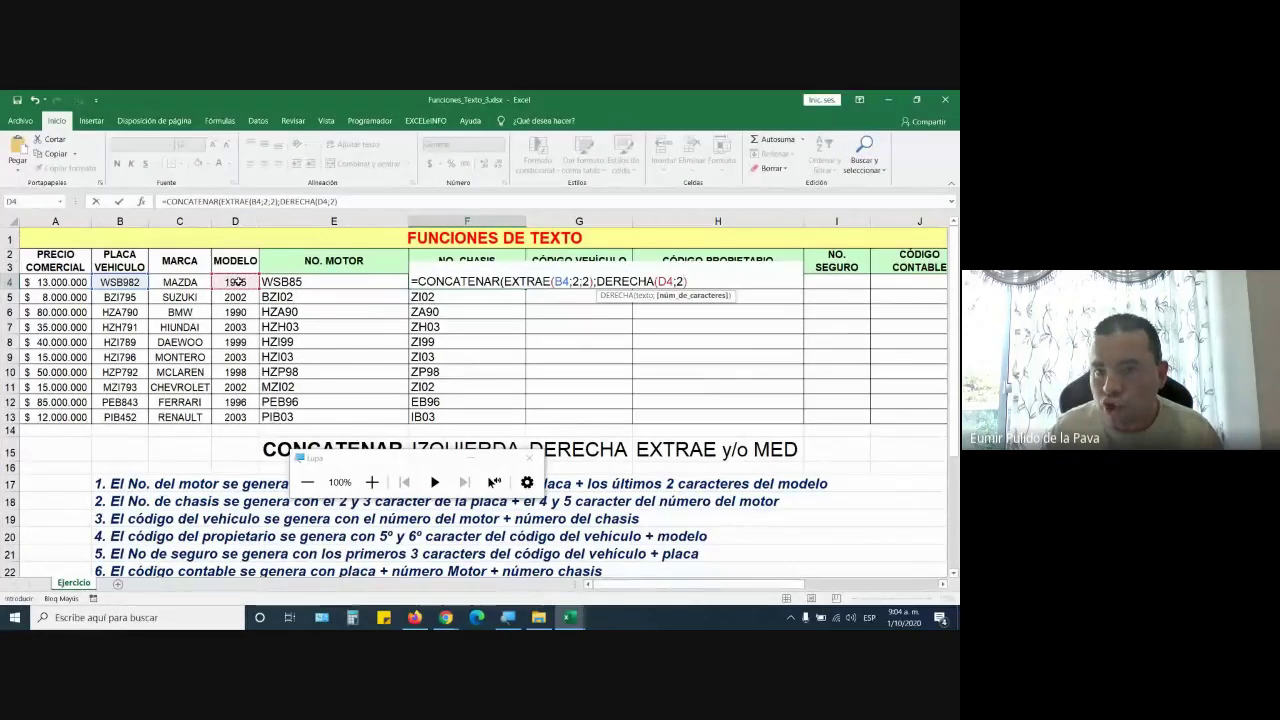
pyautogui.write('2)')
pyautogui.press('Return')
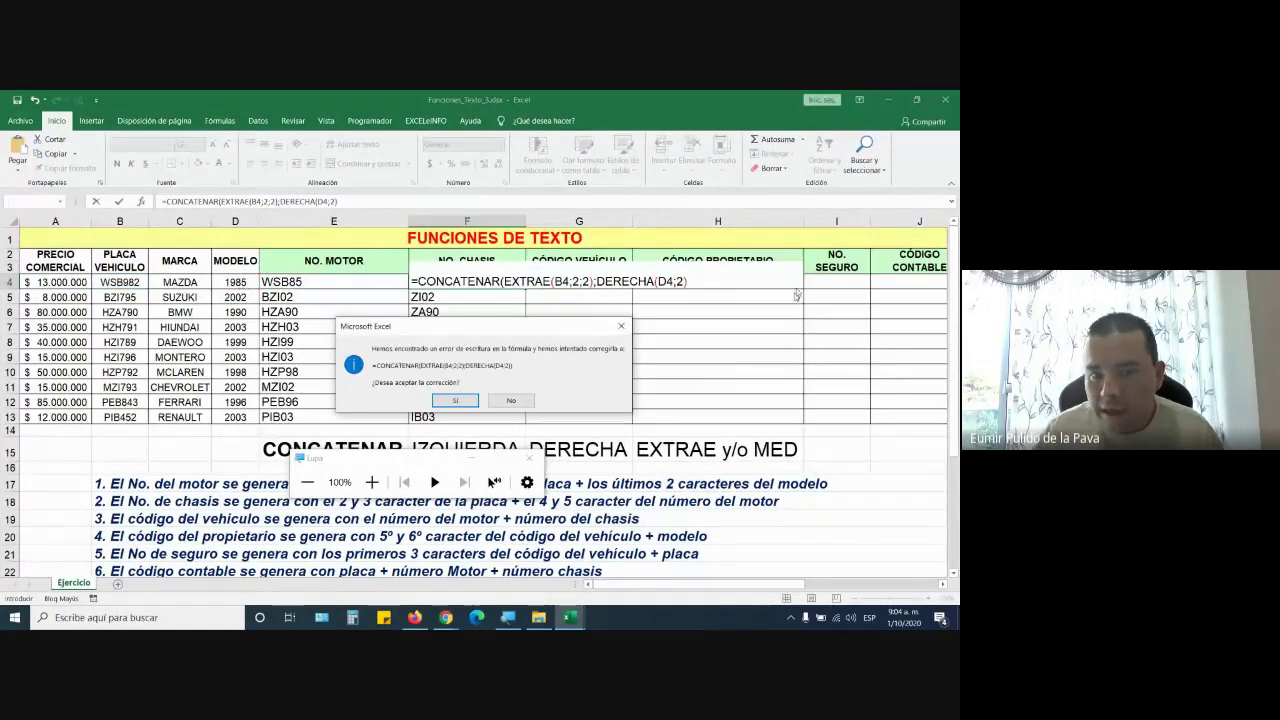
pyautogui.click(462, 400)
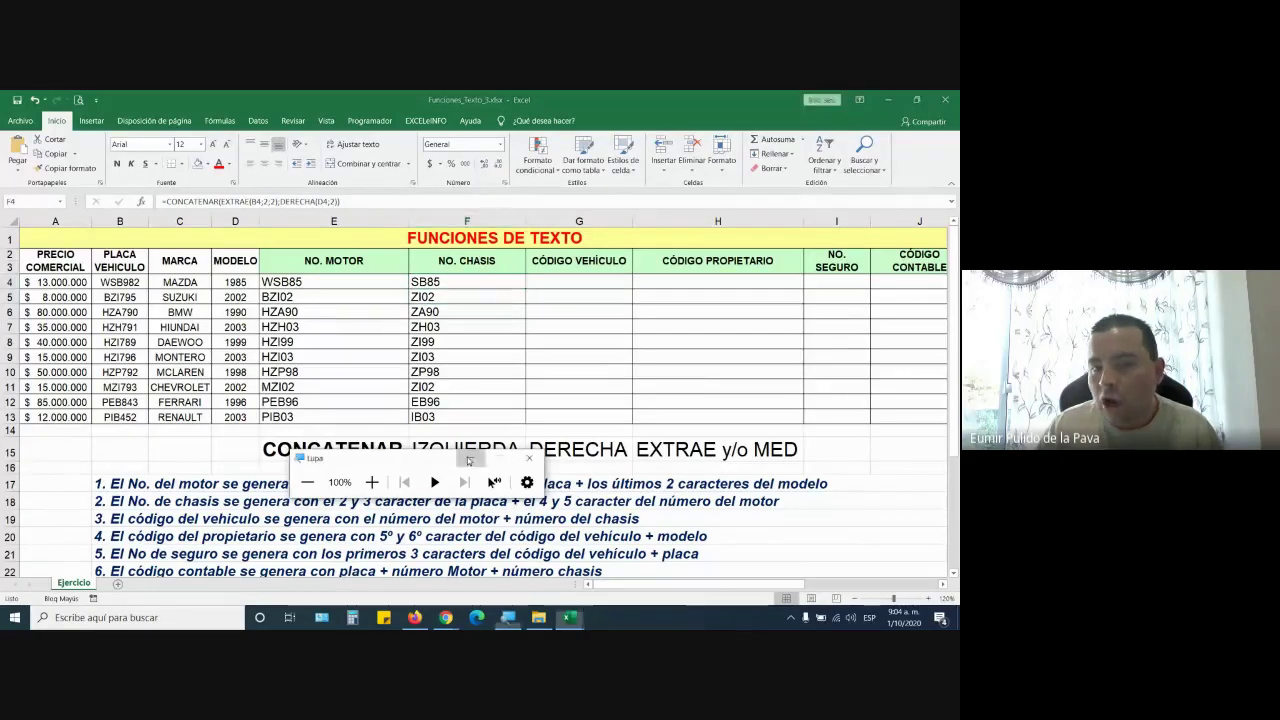
# Review both EXTRAE parts of F5's formula and re-commit it
pyautogui.doubleClick(454, 296)
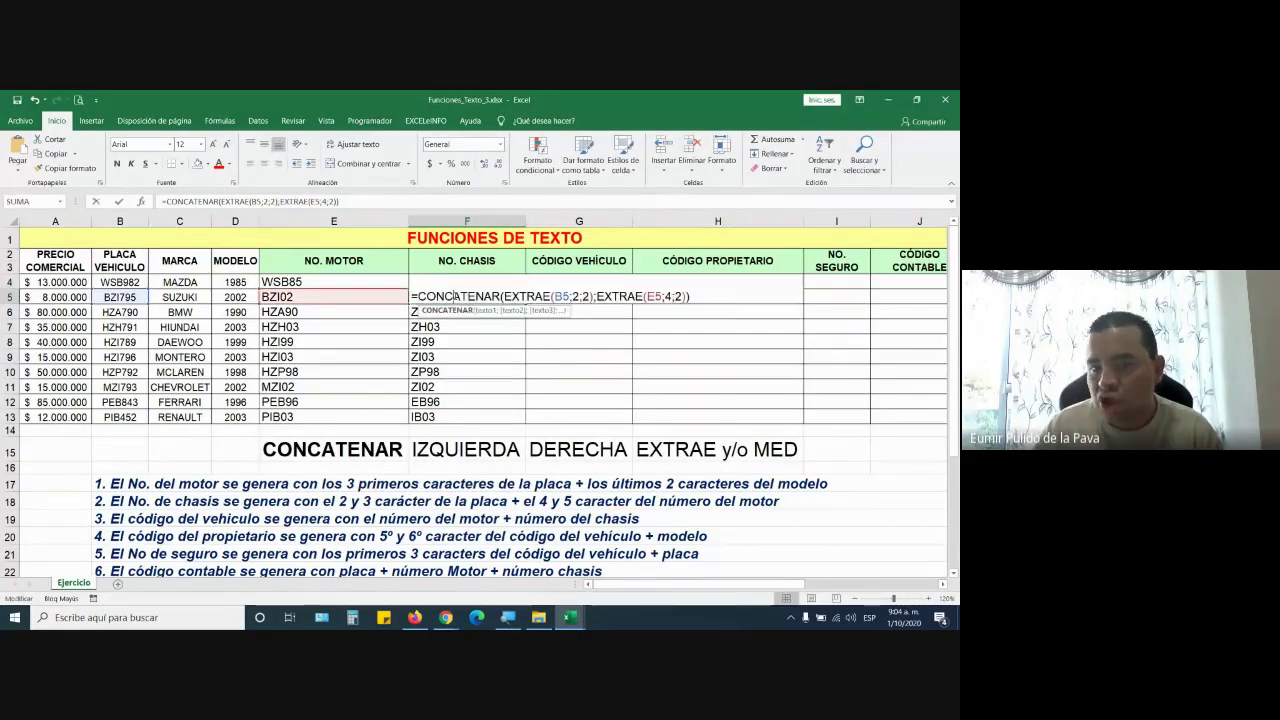
pyautogui.moveTo(504, 296); pyautogui.dragTo(688, 296)
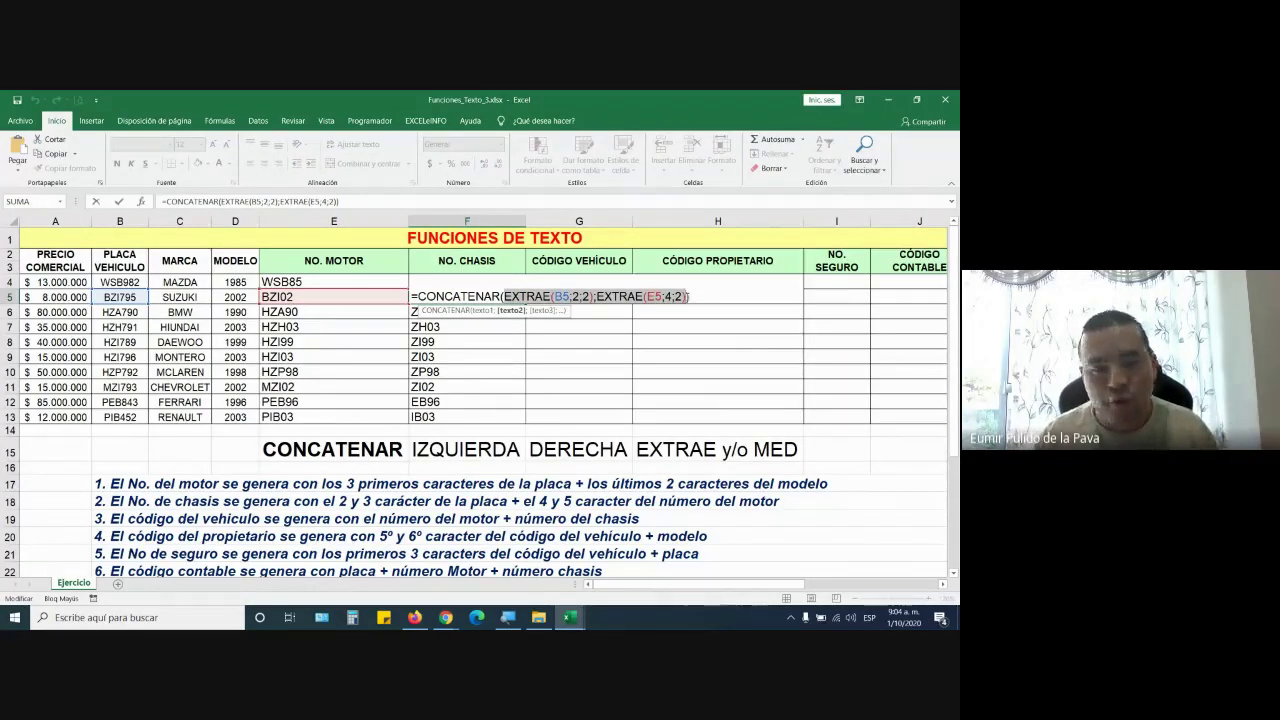
pyautogui.hotkey('ctrl', 'Return')
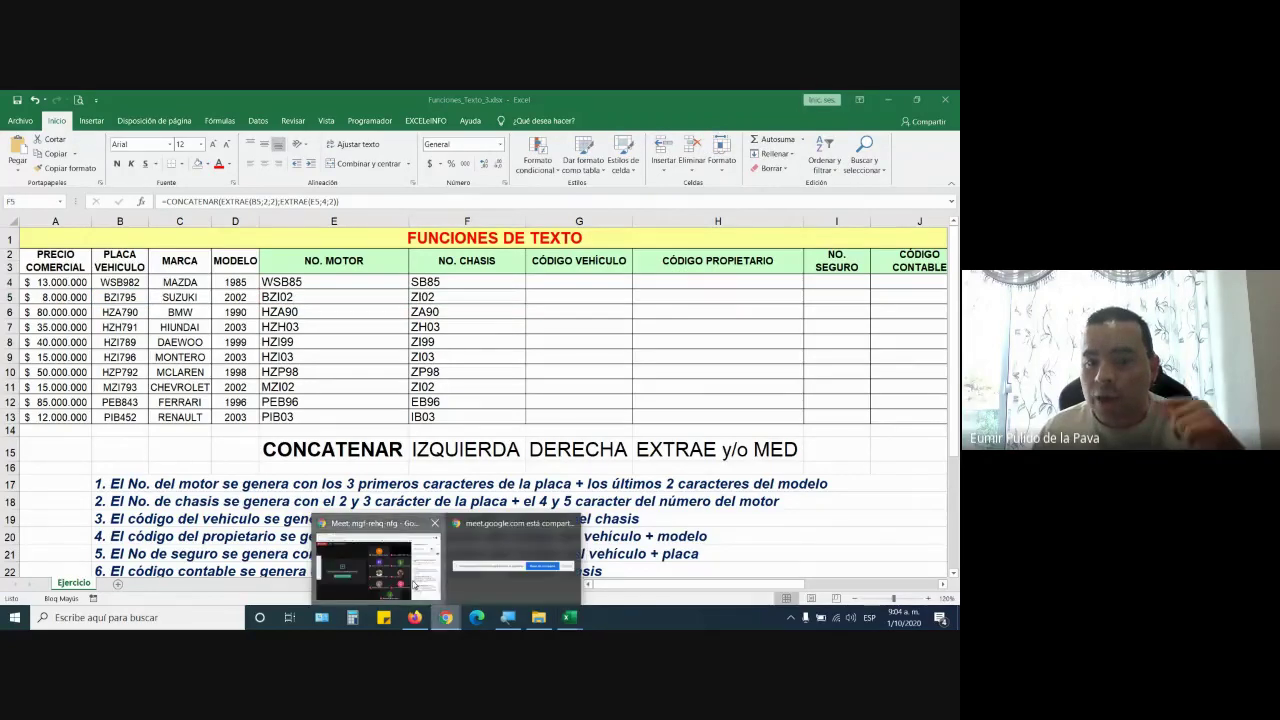
# Check the Meet chat, then show the Curso: MANEJO INTERMEDIO page in Firefox
pyautogui.click(415, 585)
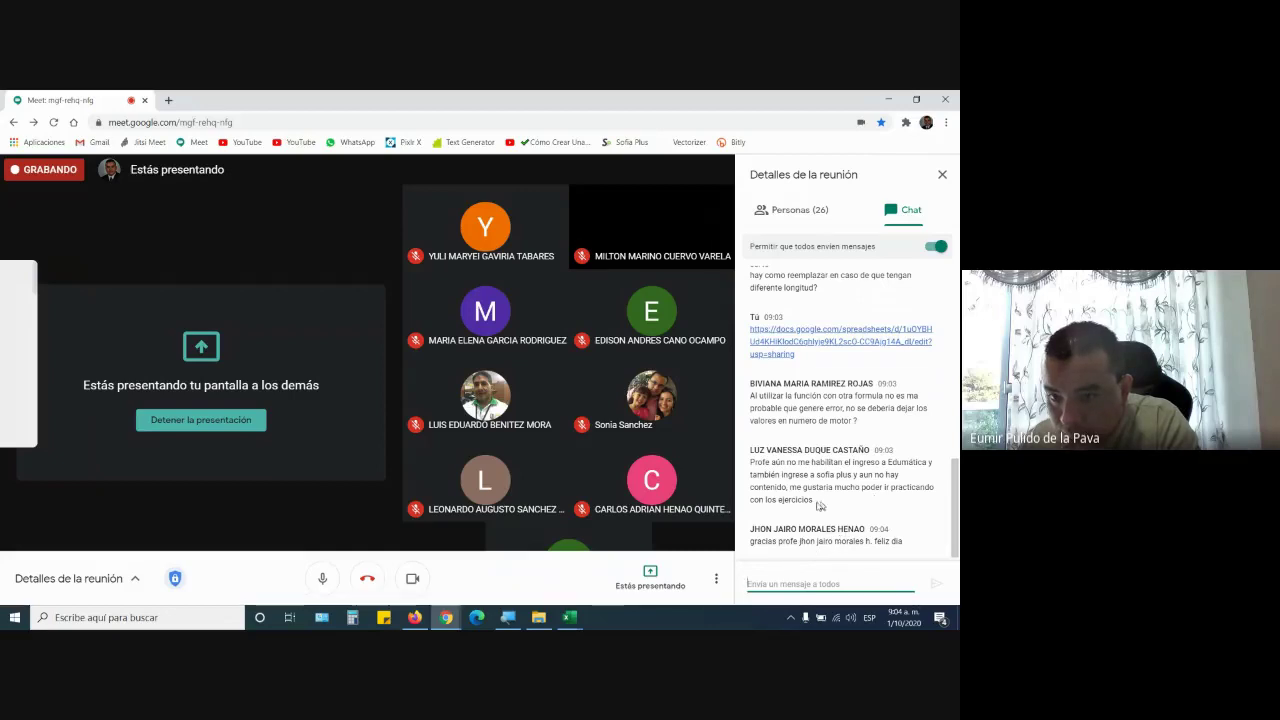
pyautogui.click(414, 617)
pyautogui.click(62, 97)
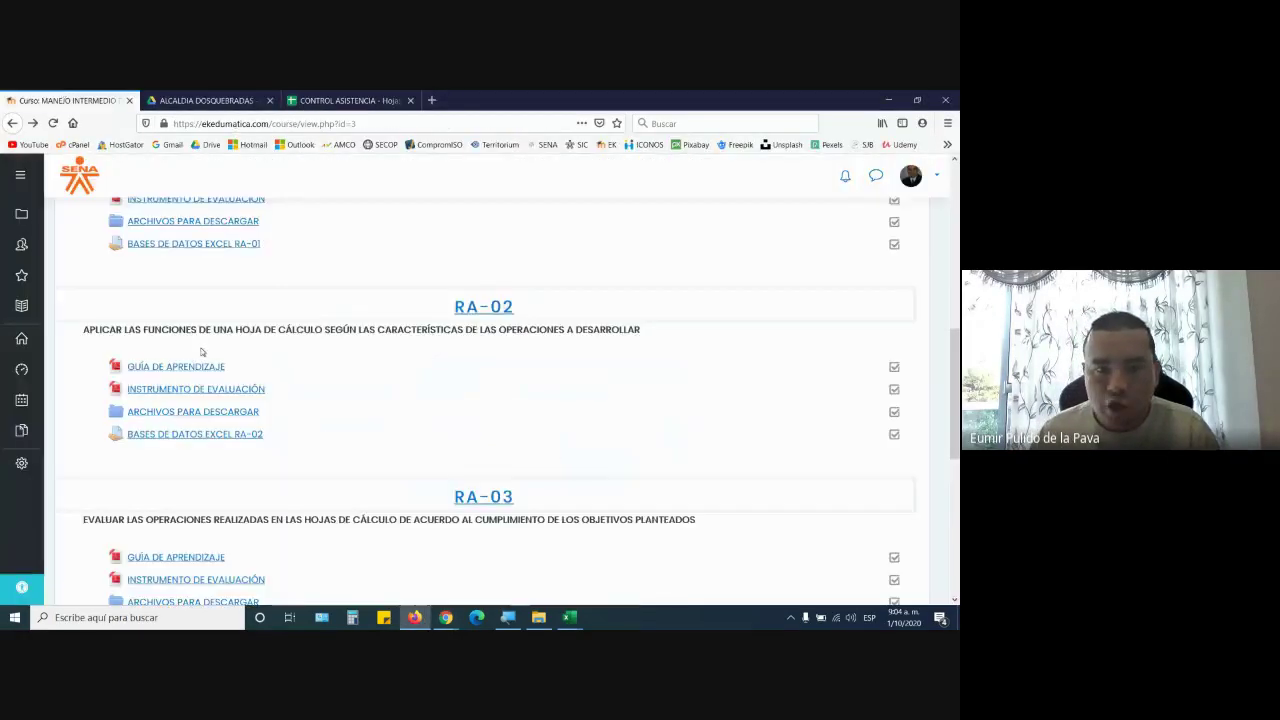
# Open Edumatica's site administration, then switch back to the Google Meet chat
pyautogui.scroll(10, 166, 330)
pyautogui.click(21, 463)
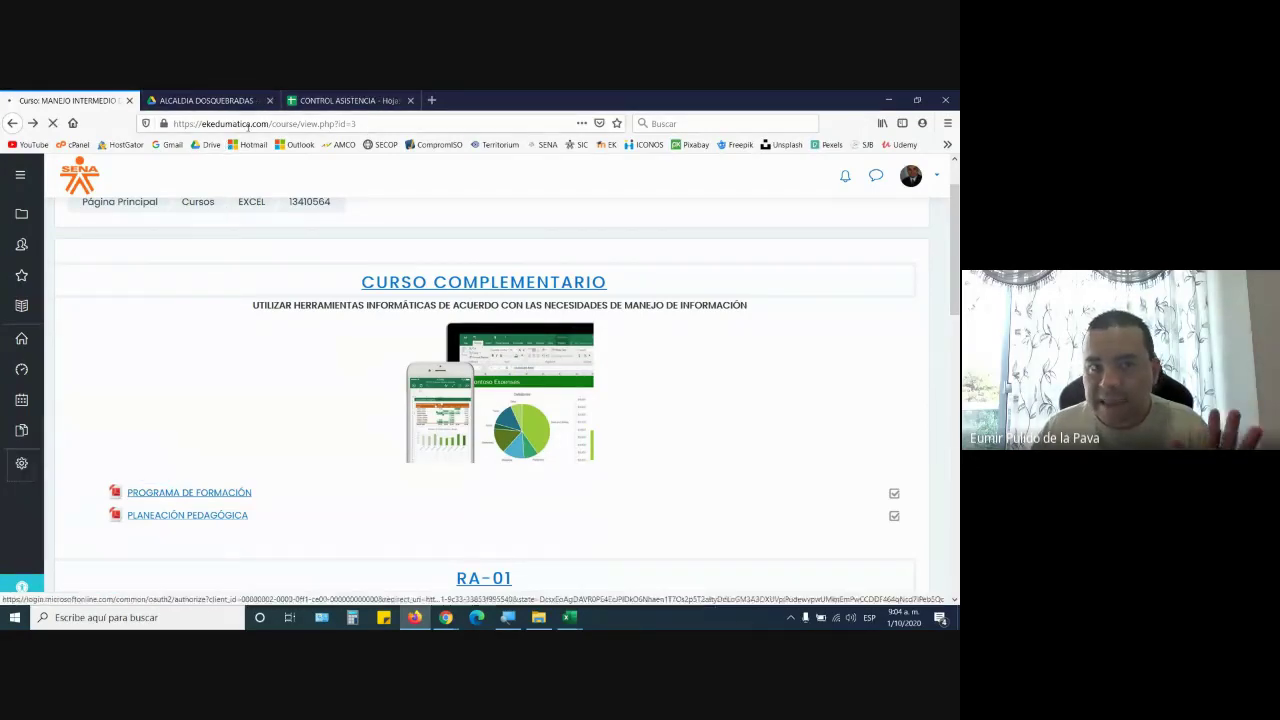
pyautogui.moveTo(447, 620)
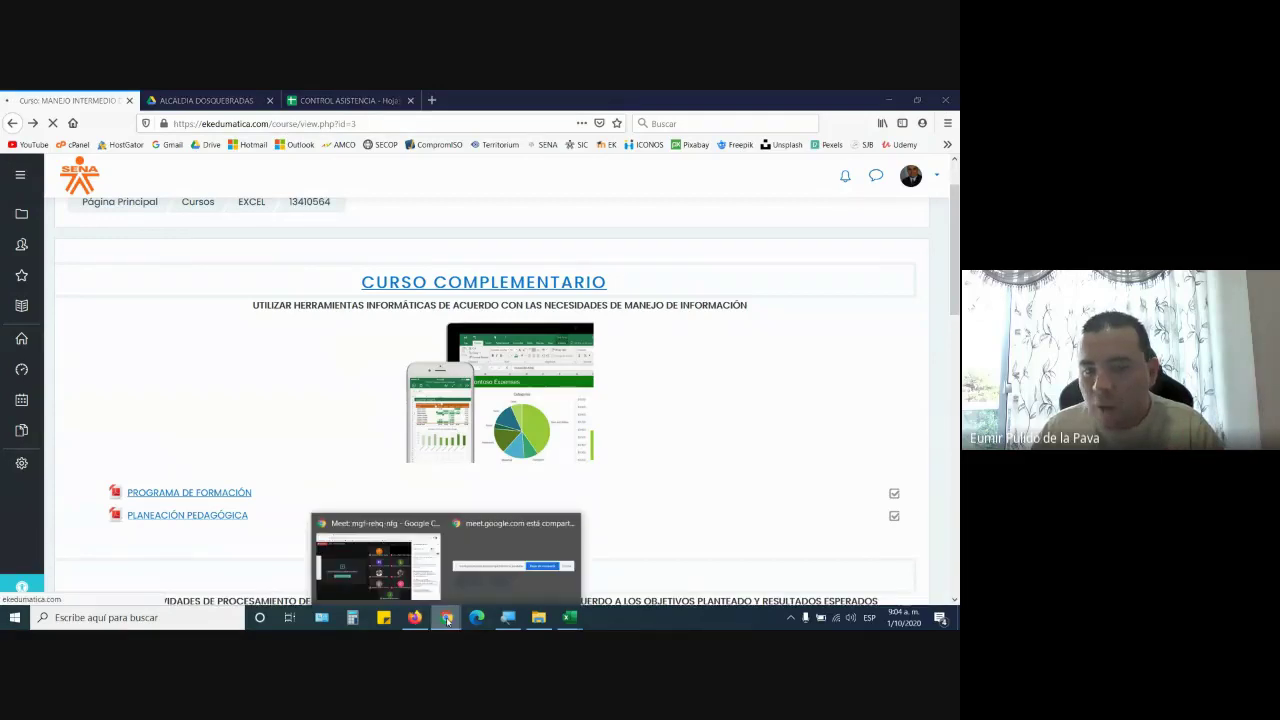
pyautogui.click(390, 550)
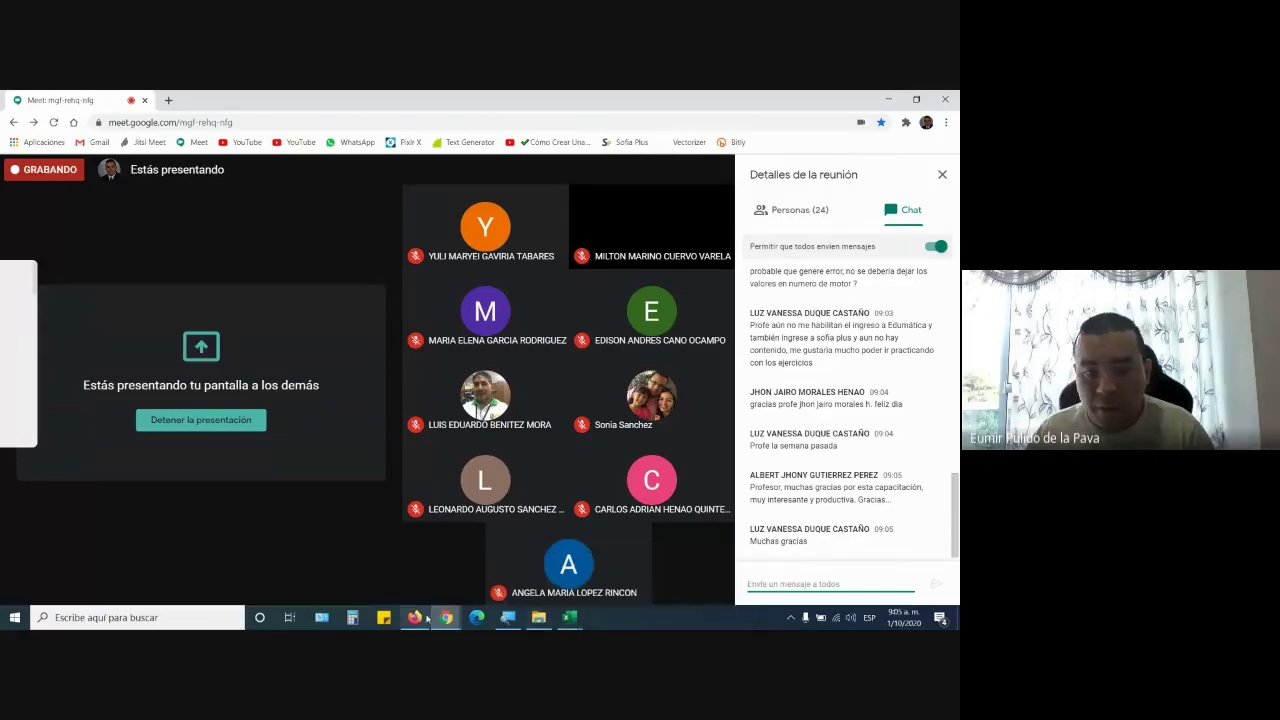
# Open Edumatica's Usuarios > Examinar lista de usuarios page, briefly checking the Meet call
pyautogui.click(412, 617)
pyautogui.click(229, 402)
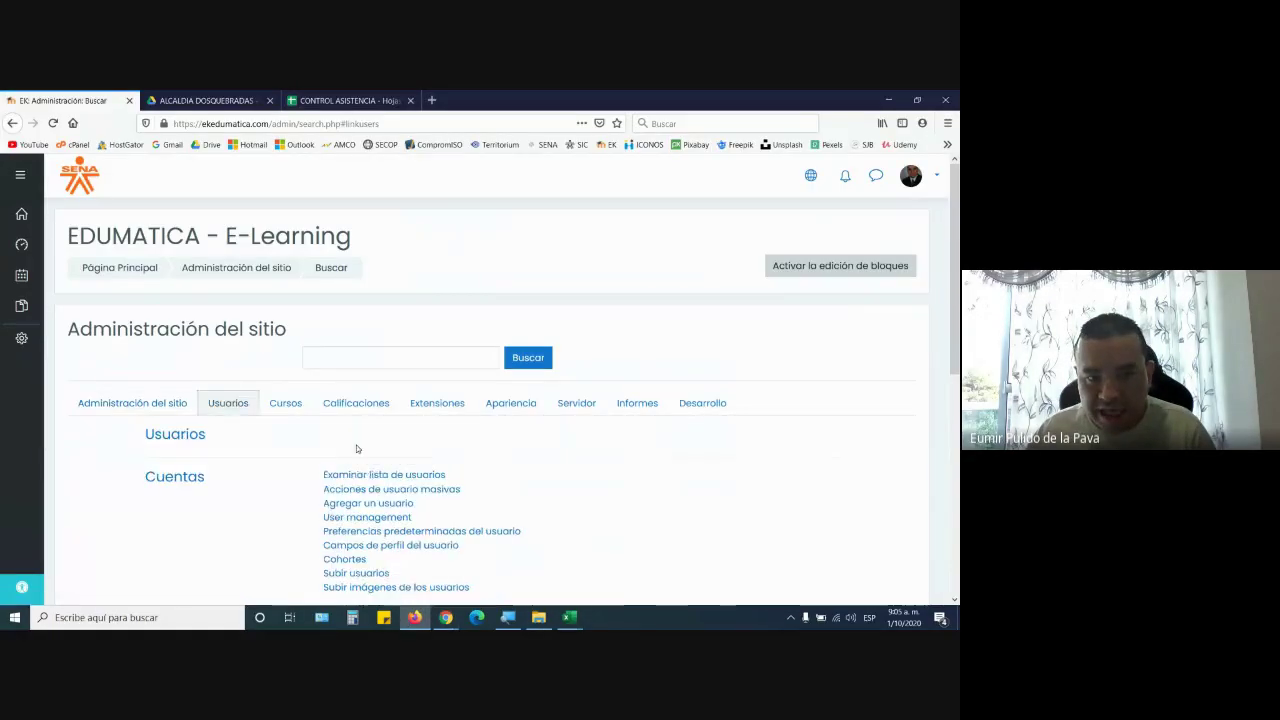
pyautogui.click(368, 480)
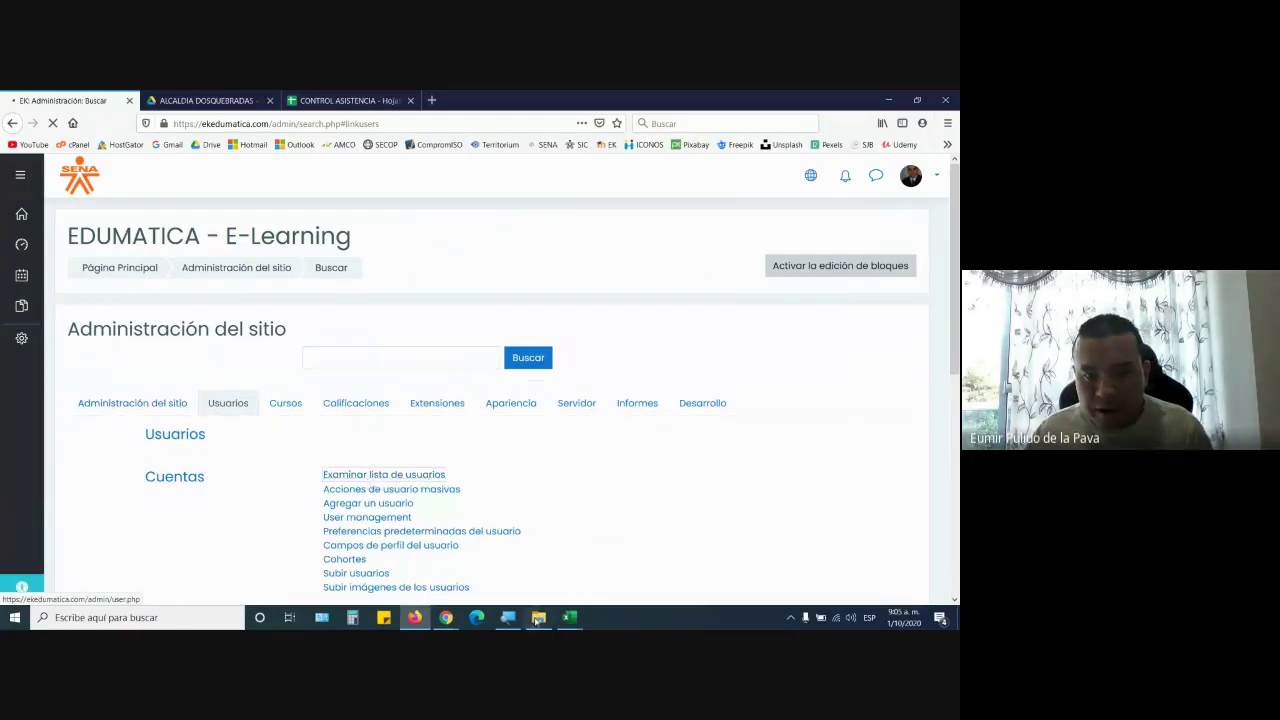
pyautogui.click(380, 555)
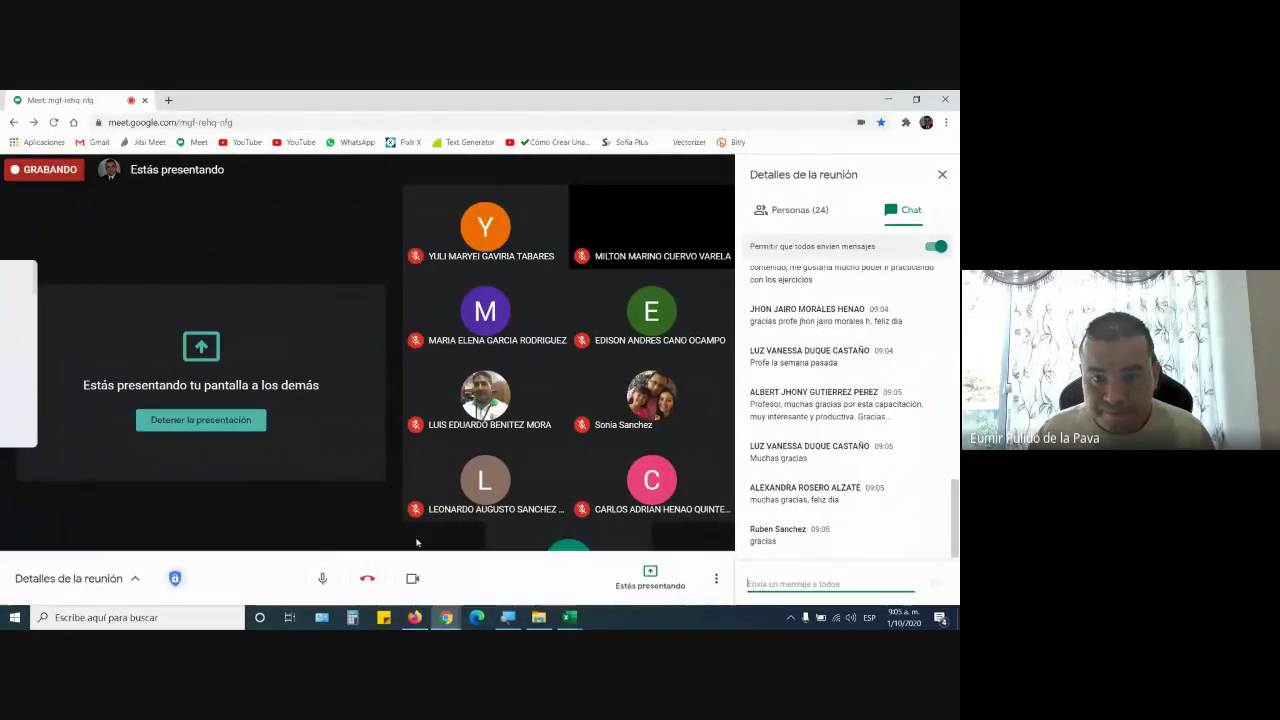
pyautogui.click(413, 617)
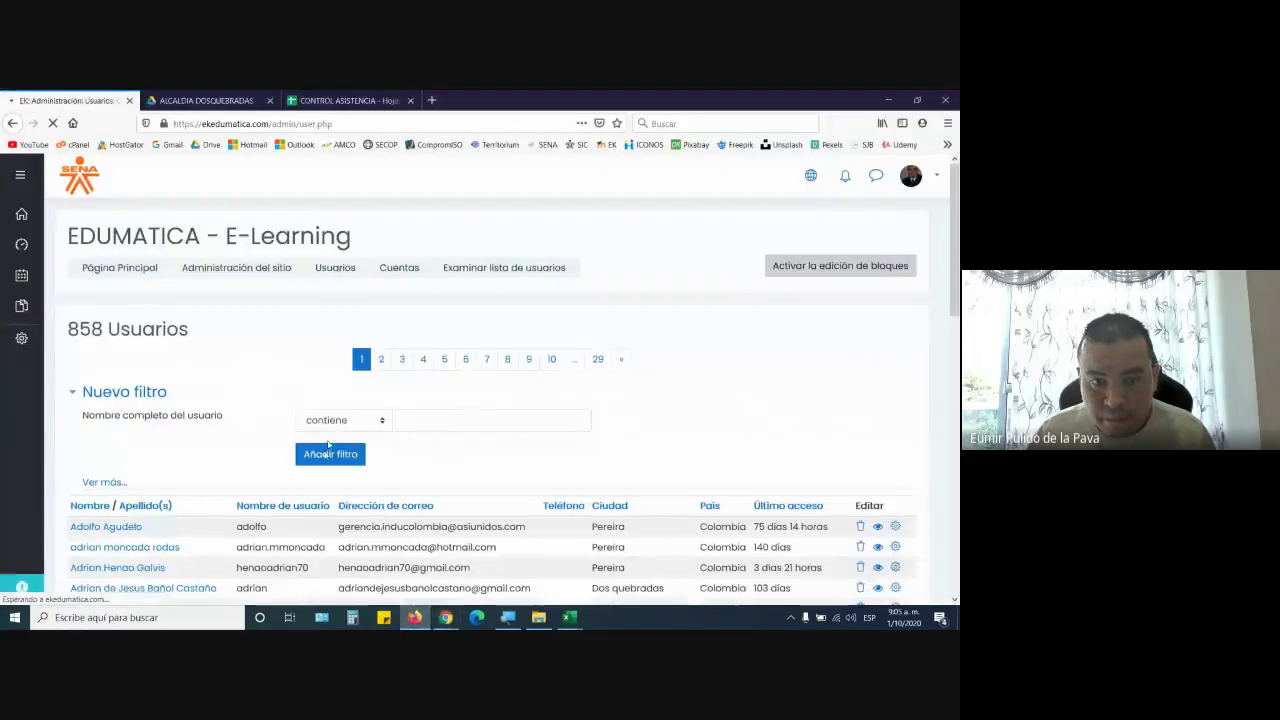
# Filter the user list by a student's partial full name, which matches 0 of 858 users
pyautogui.click(441, 422)
pyautogui.write('LUZ V')
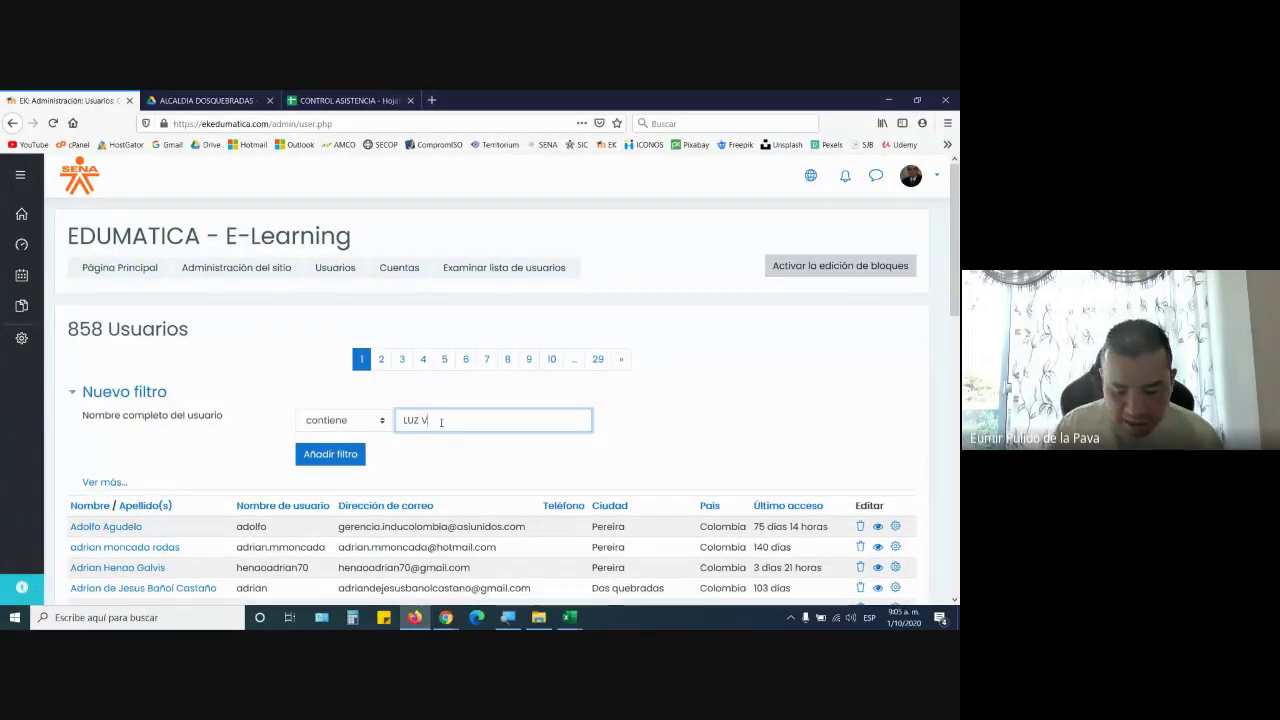
pyautogui.press('Return')
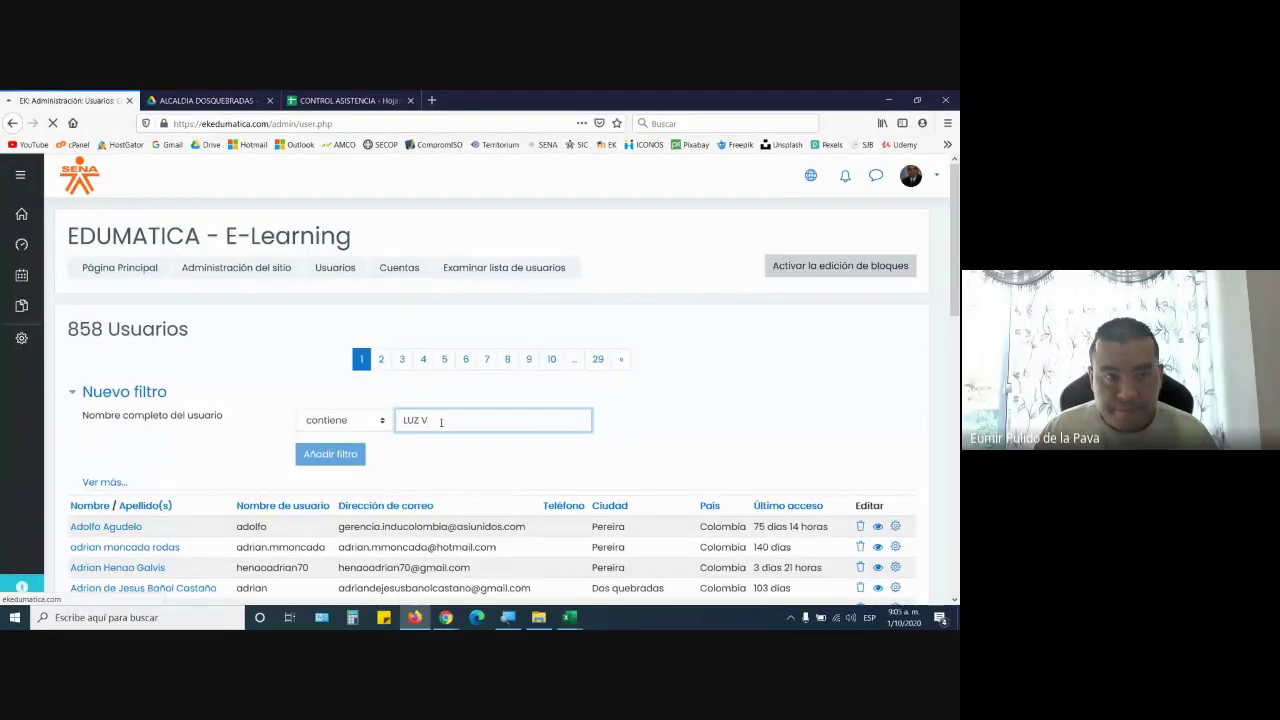
pyautogui.scroll(-4, 366, 314)
pyautogui.scroll(4, 366, 314)
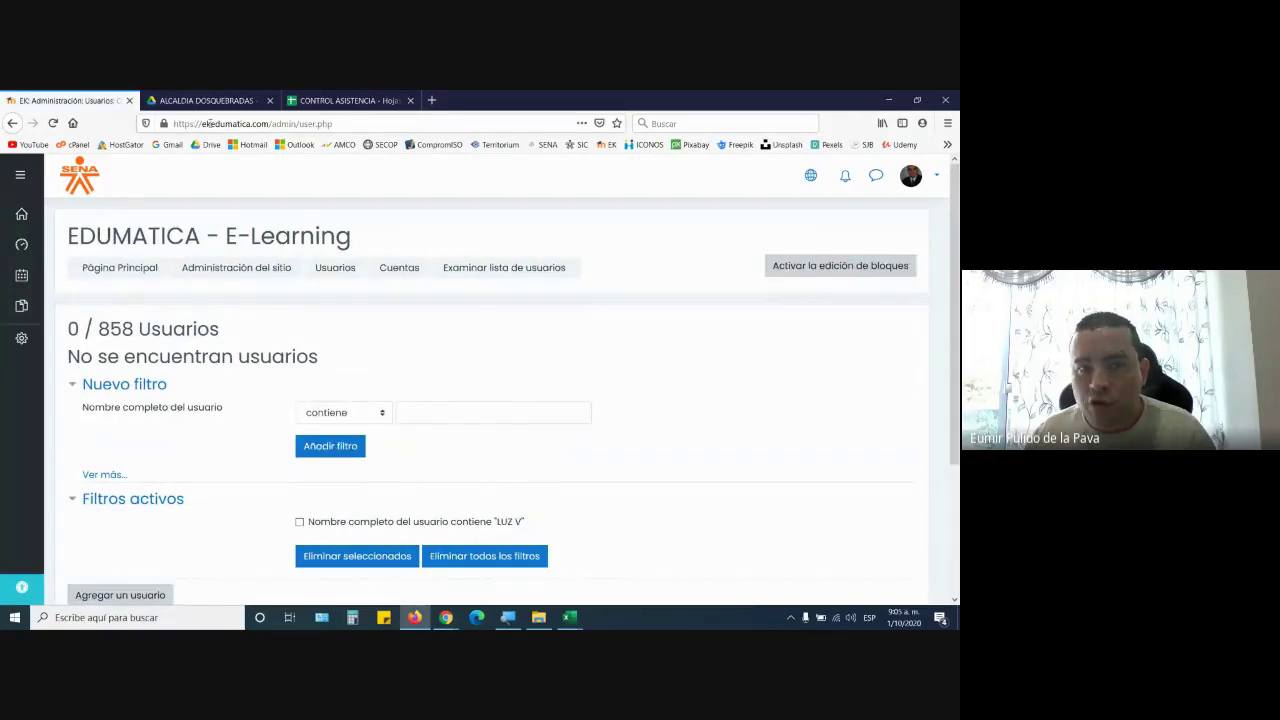
pyautogui.moveTo(199, 123); pyautogui.dragTo(271, 123)
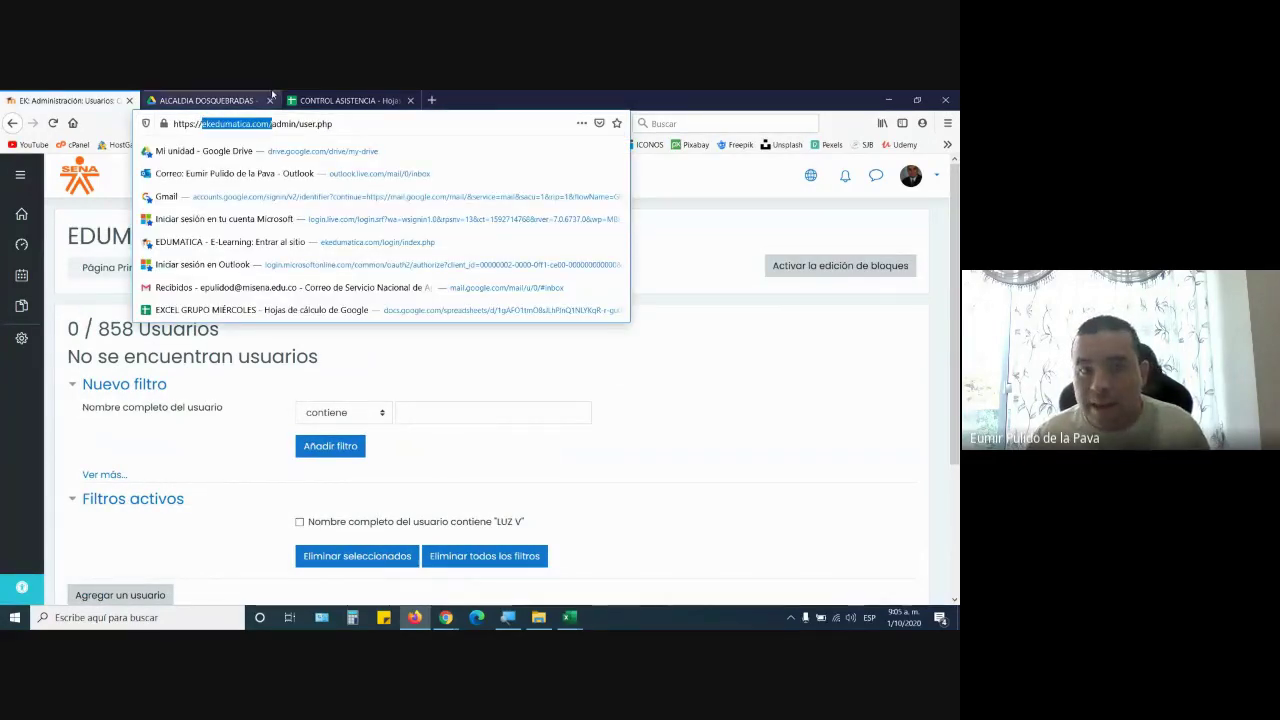
# Copy the ekedumatica.com address from Firefox and post it in the Meet chat
pyautogui.hotkey('ctrl', 'c')
pyautogui.hotkey('alt', 'Tab')
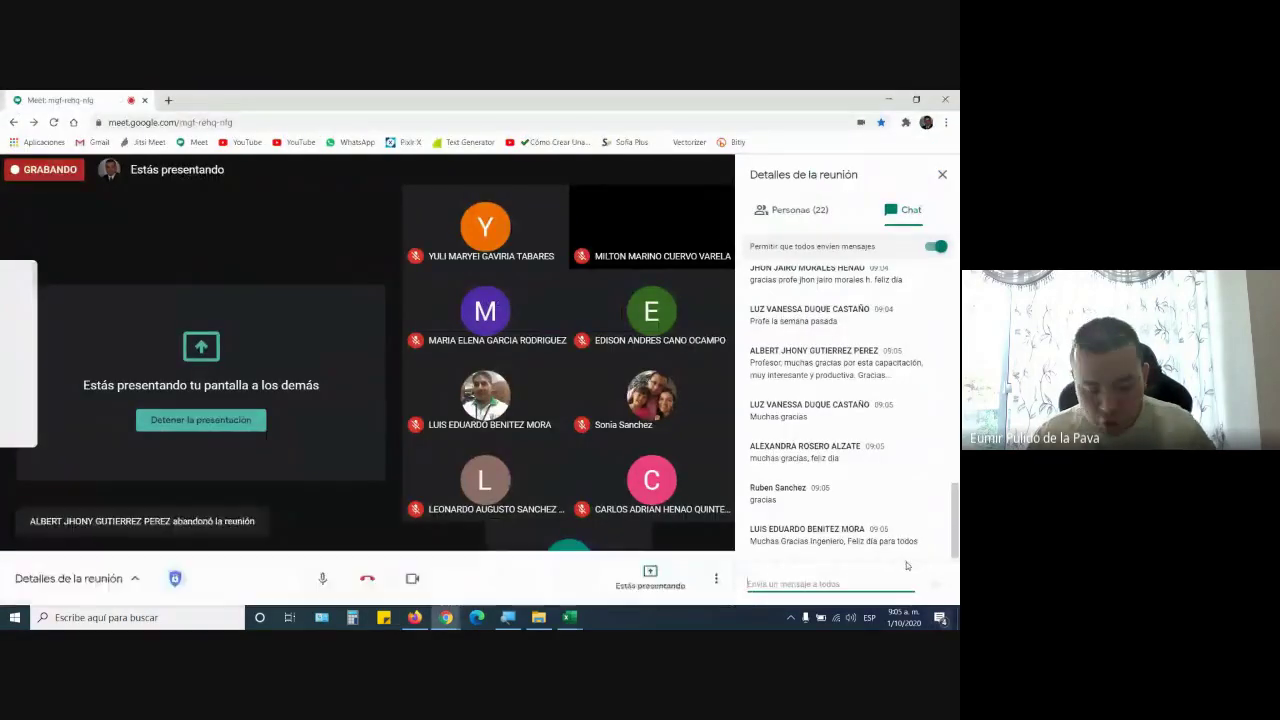
pyautogui.hotkey('ctrl', 'v')
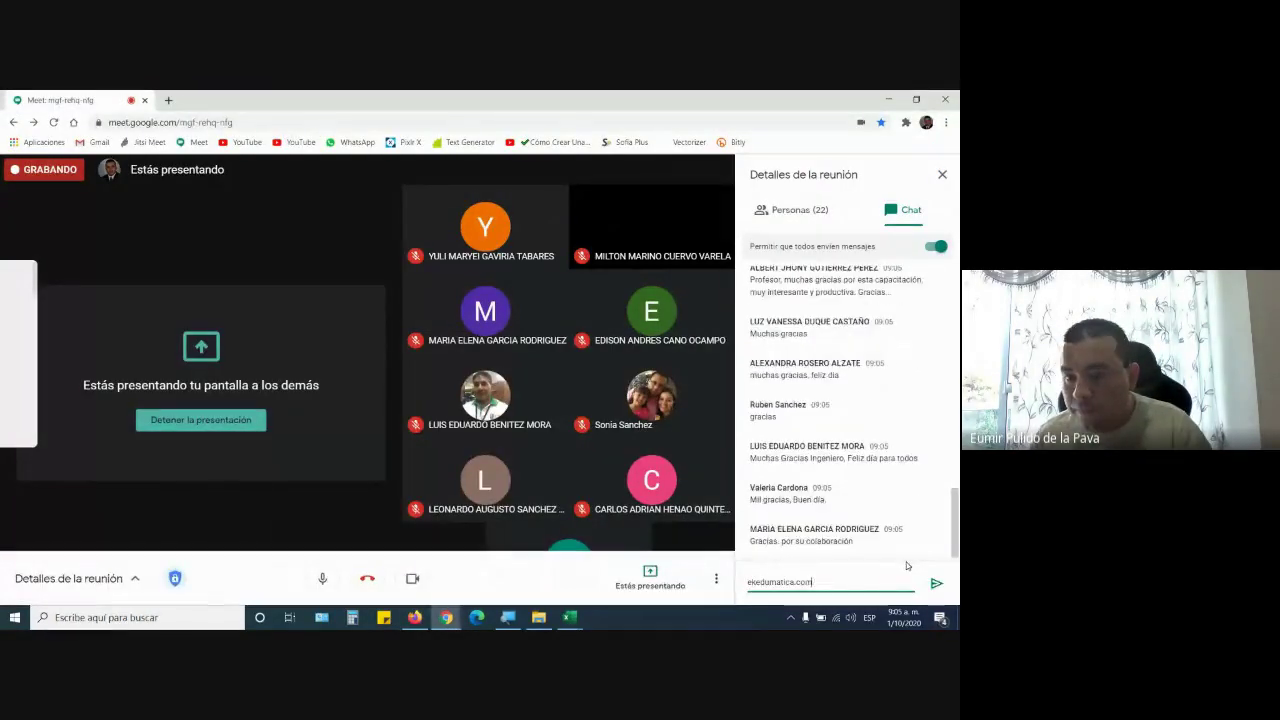
pyautogui.press('Return')
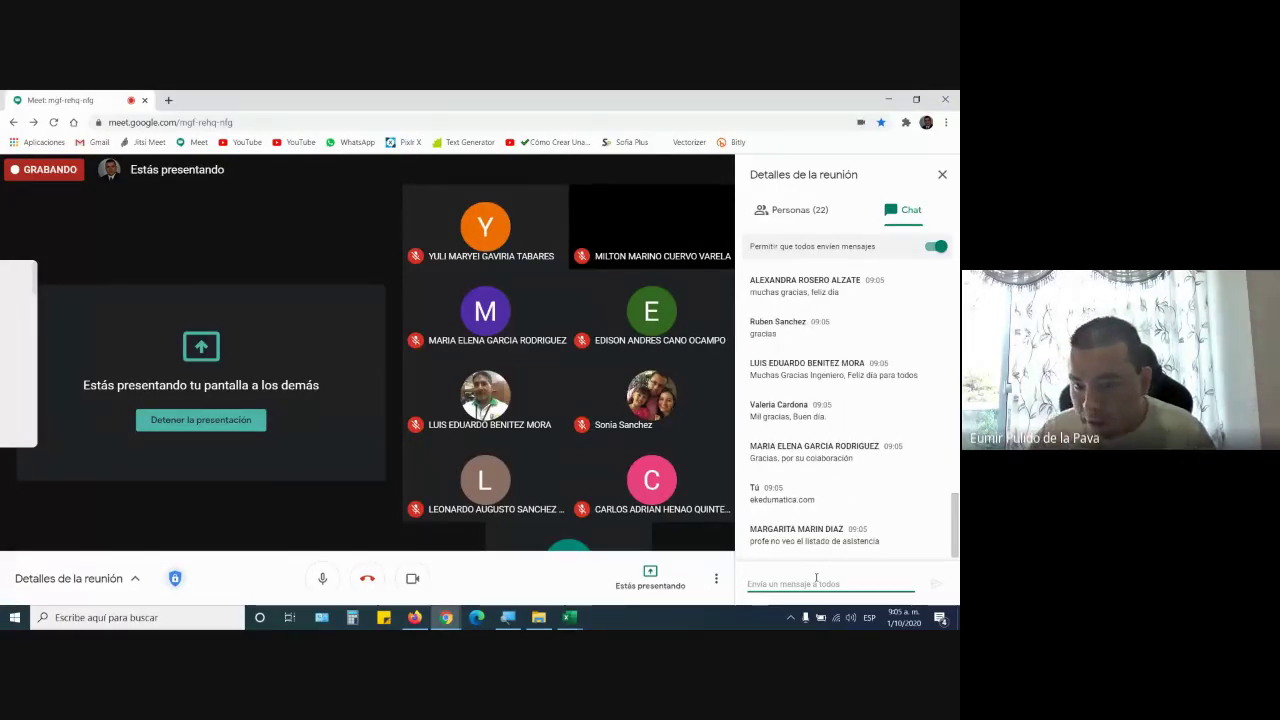
# Close the Funciones_Texto_1 workbook without saving changes
pyautogui.click(412, 616)
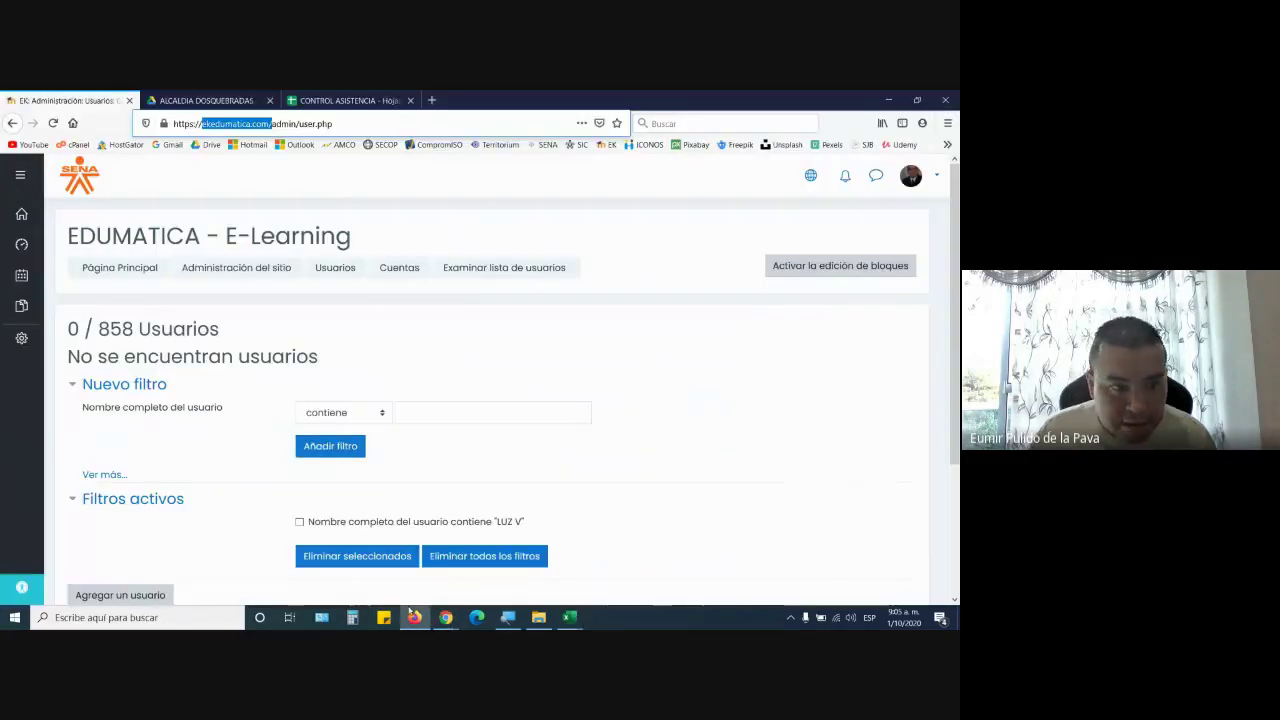
pyautogui.moveTo(571, 614)
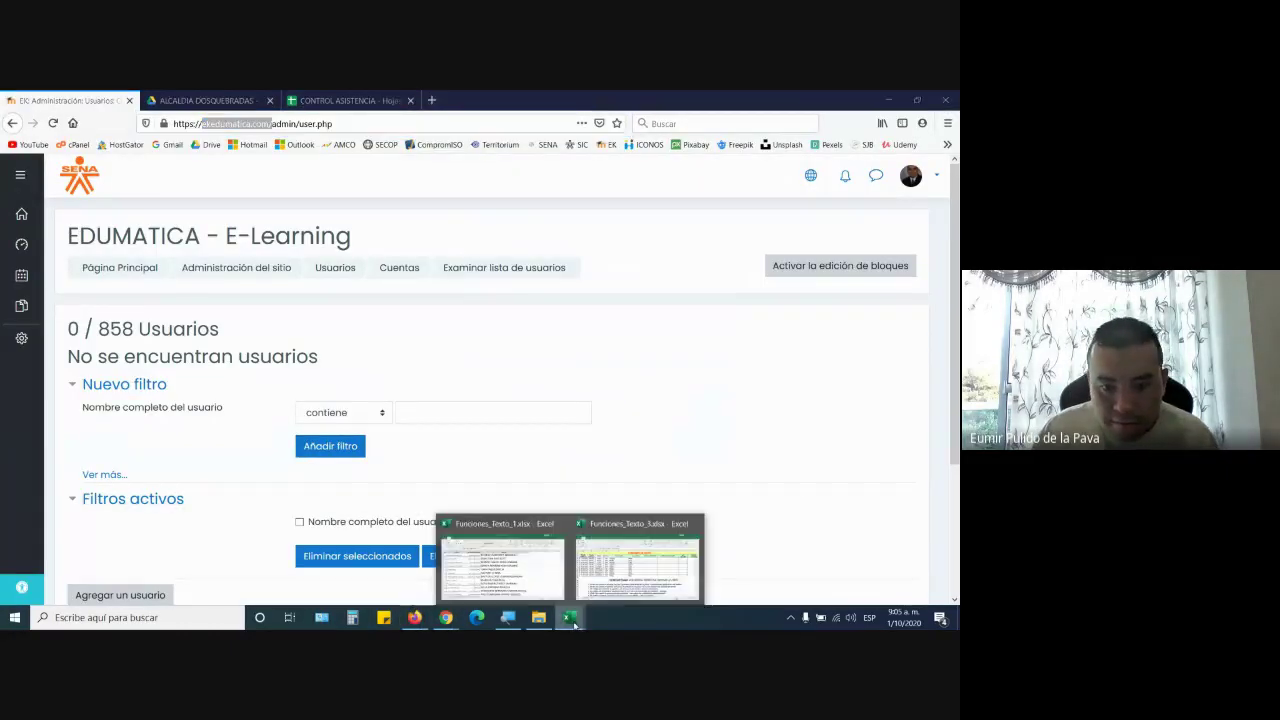
pyautogui.click(612, 585)
pyautogui.hotkey('ctrl', 'w')
pyautogui.click(466, 383)
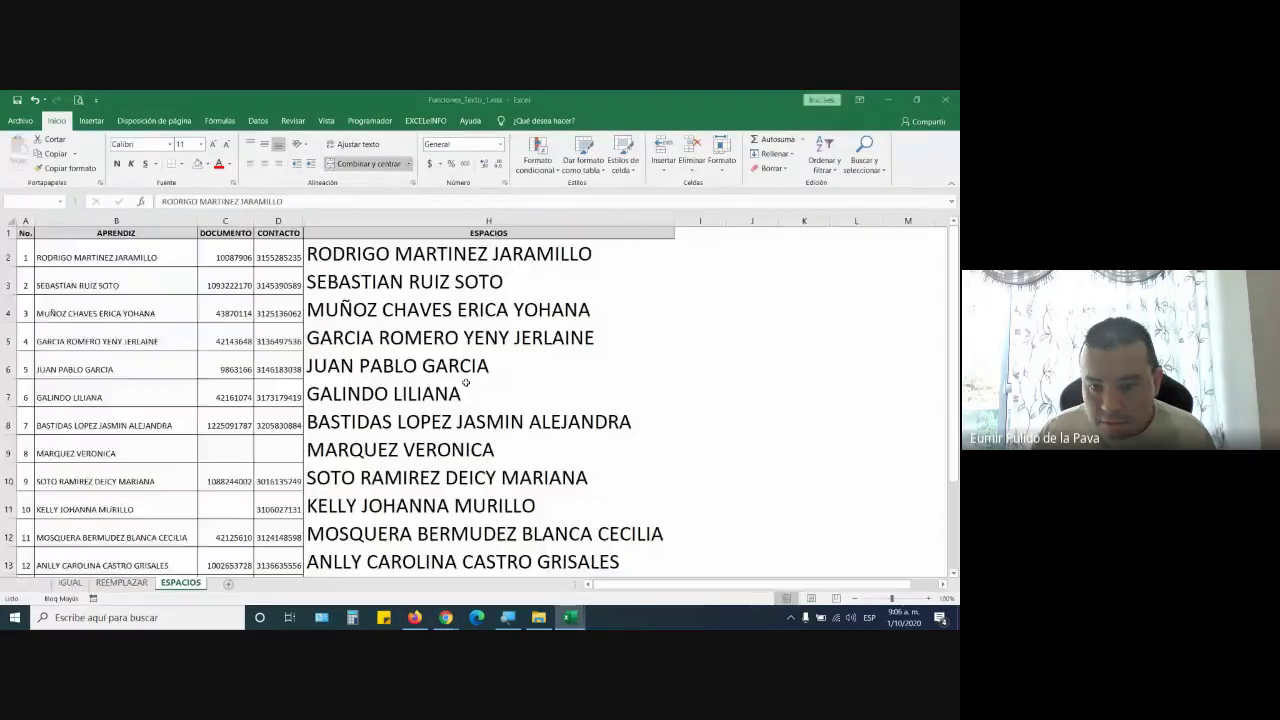
pyautogui.hotkey('ctrl', 'w')
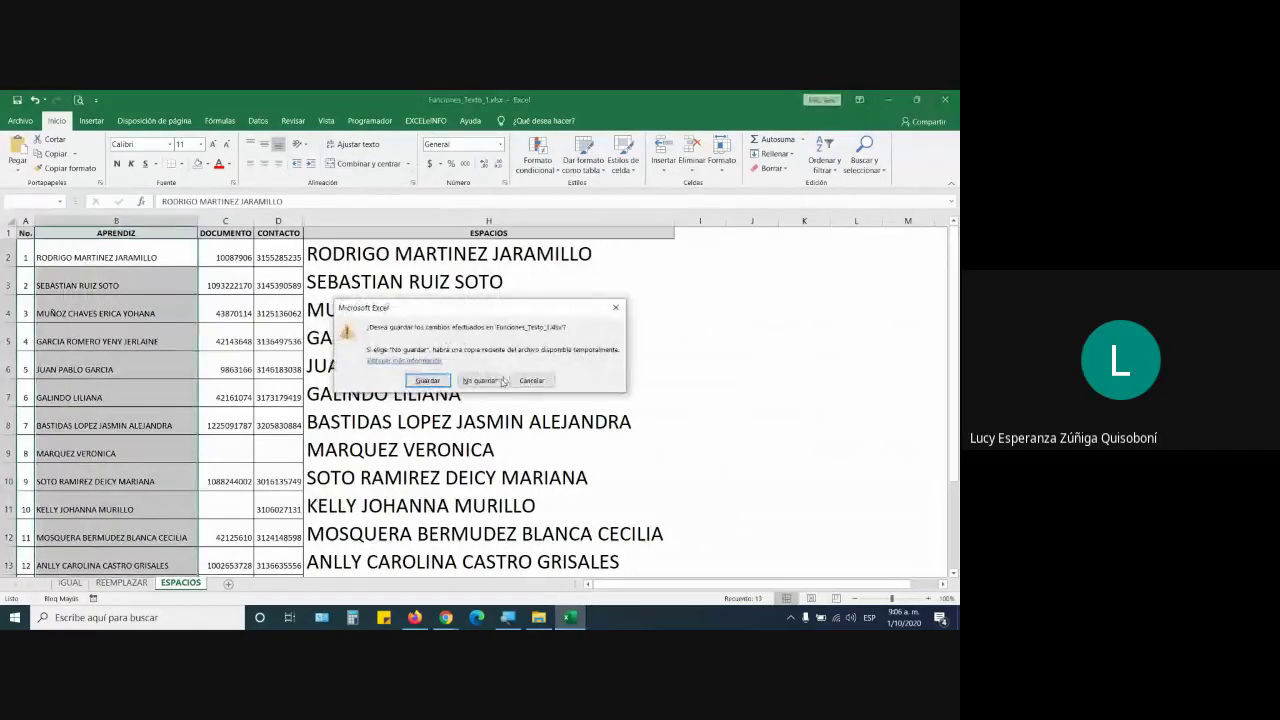
pyautogui.click(480, 381)
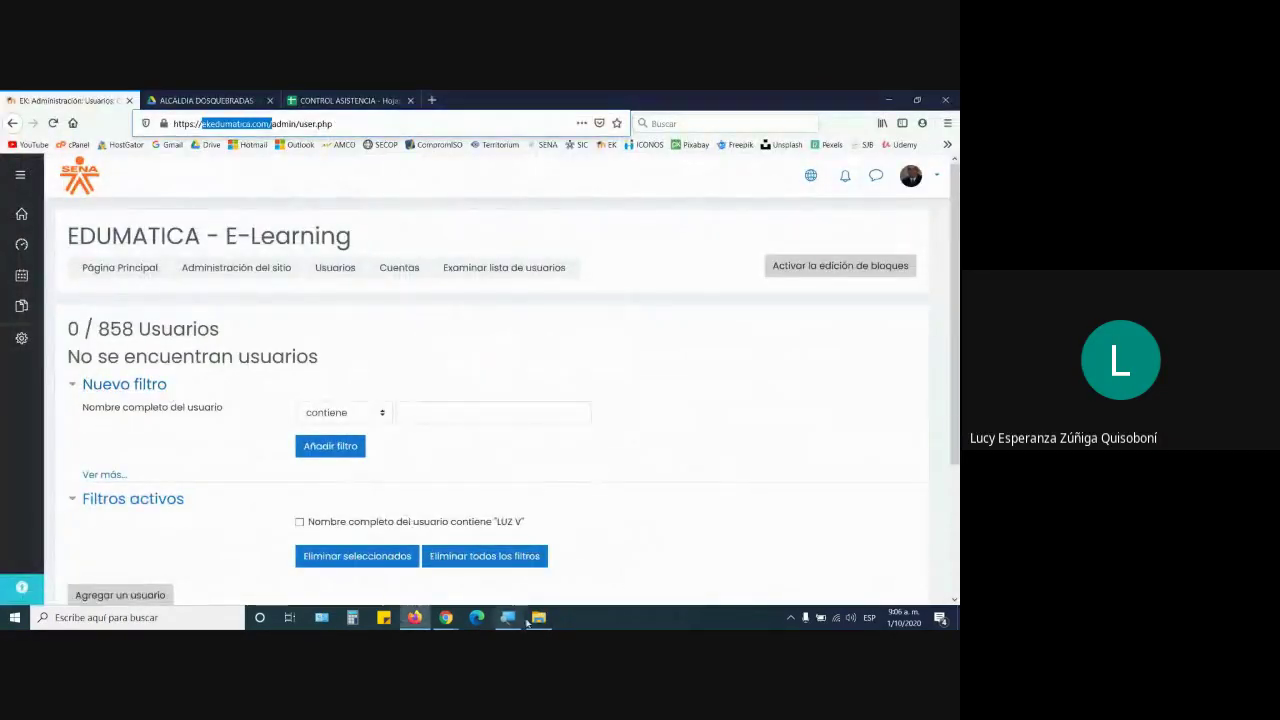
# In File Explorer, open MEMORIA › SENA and select the PROCESO DE CERTIFICACION folder
pyautogui.click(536, 619)
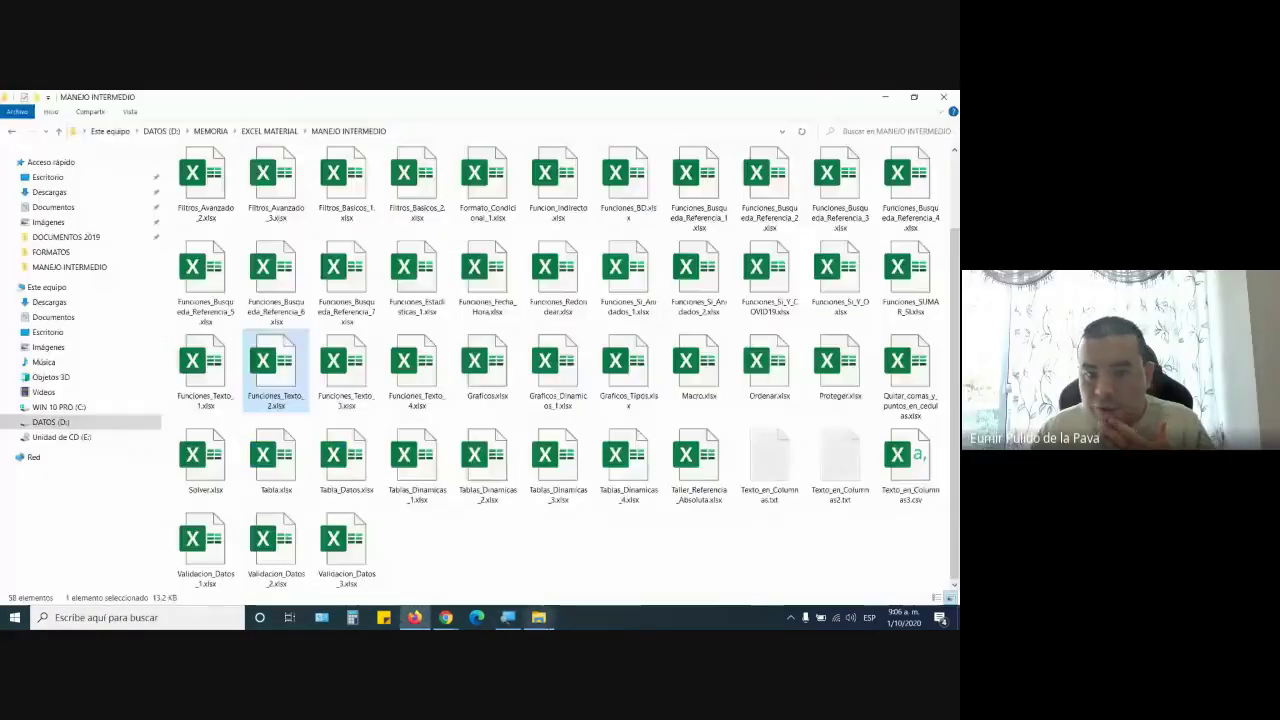
pyautogui.click(209, 131)
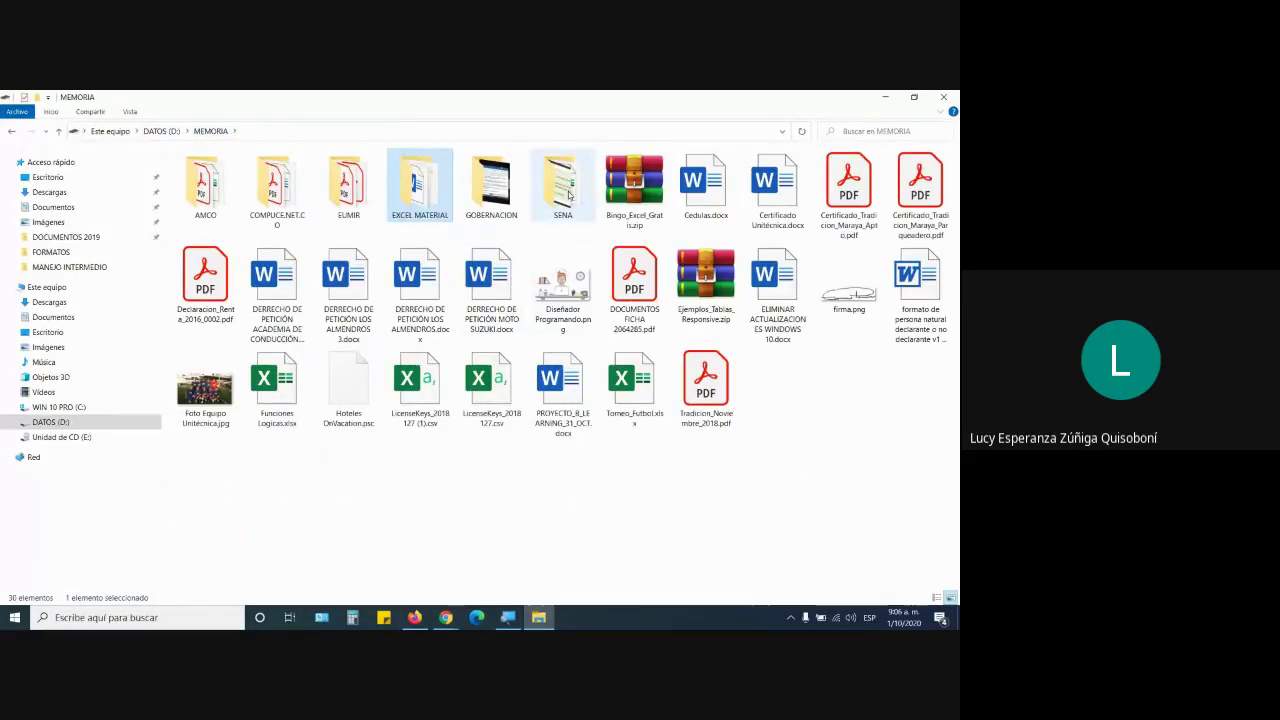
pyautogui.doubleClick(568, 196)
pyautogui.click(557, 206)
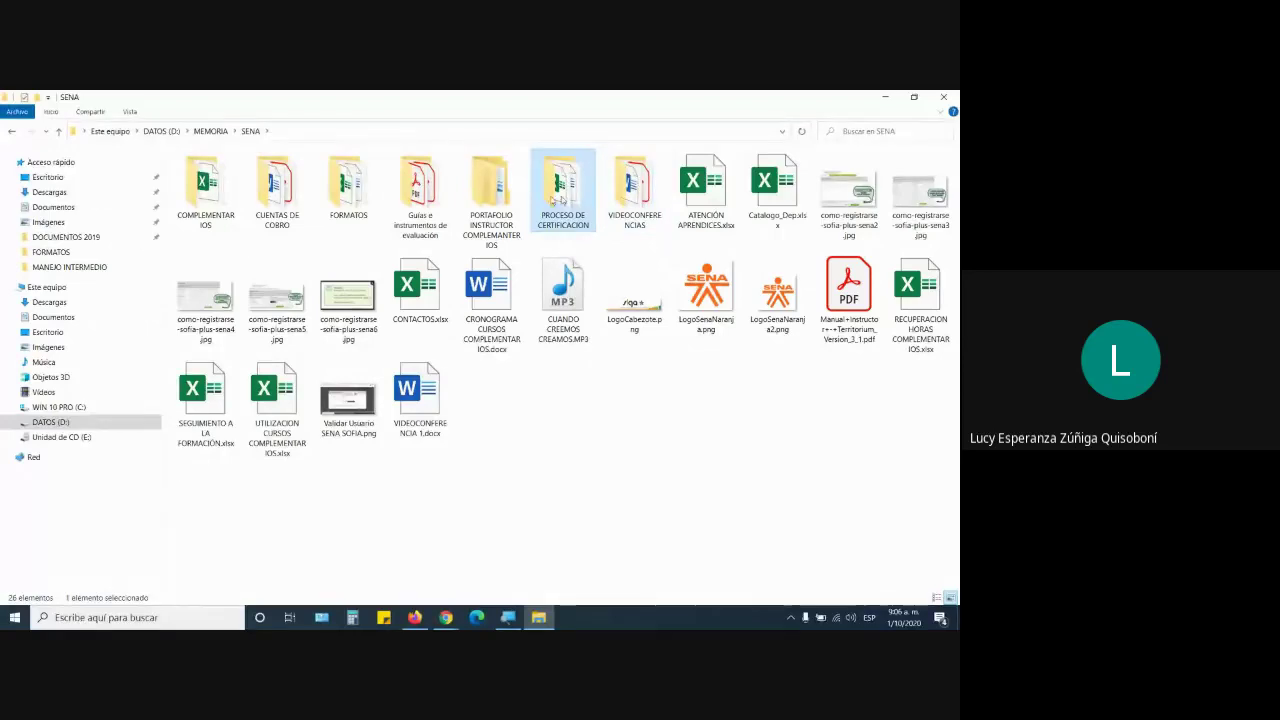
pyautogui.click(444, 618)
# Dismiss the sharing dialog on the CONTROL ASISTENCIA attendance sheet
pyautogui.click(414, 617)
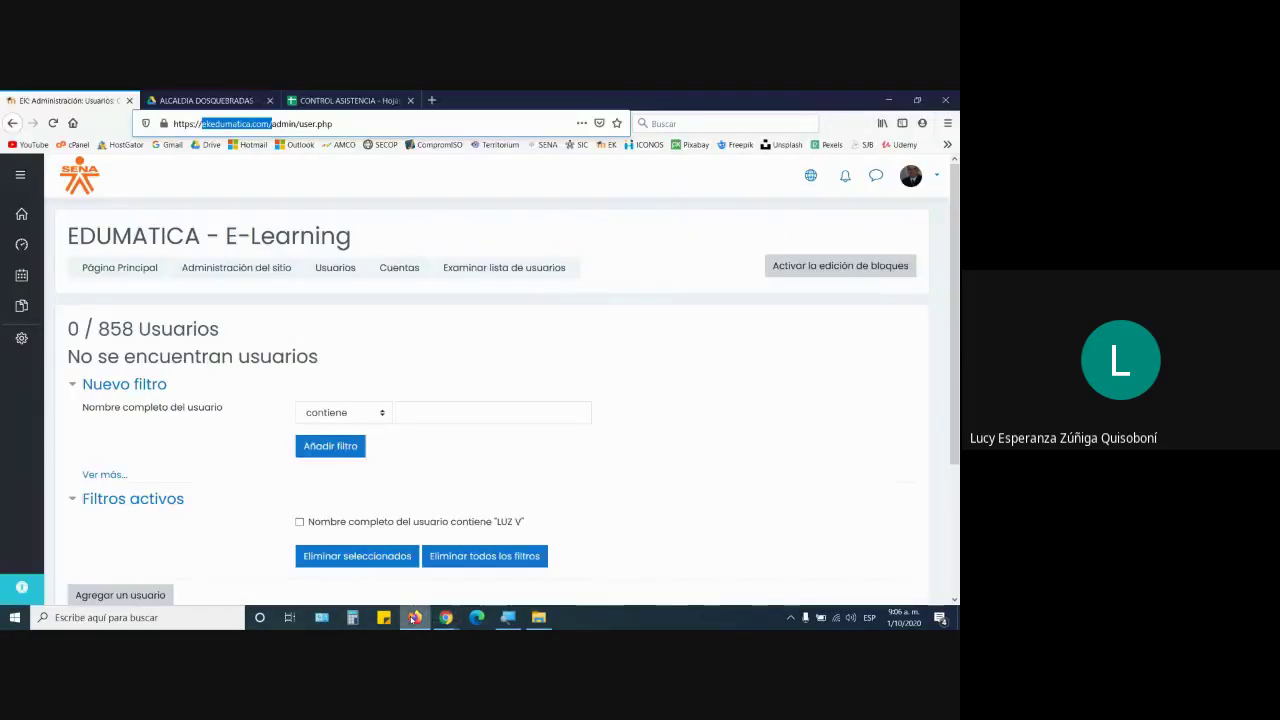
pyautogui.click(366, 98)
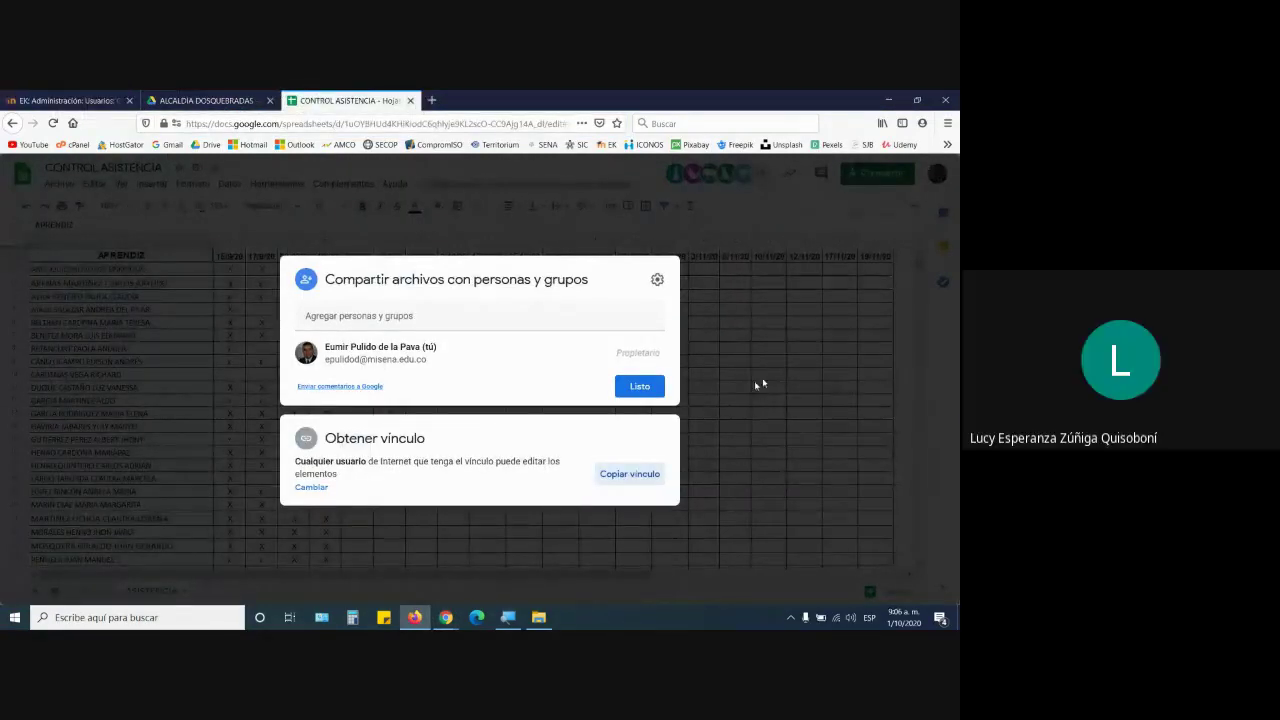
pyautogui.click(639, 386)
pyautogui.scroll(-5, 410, 466)
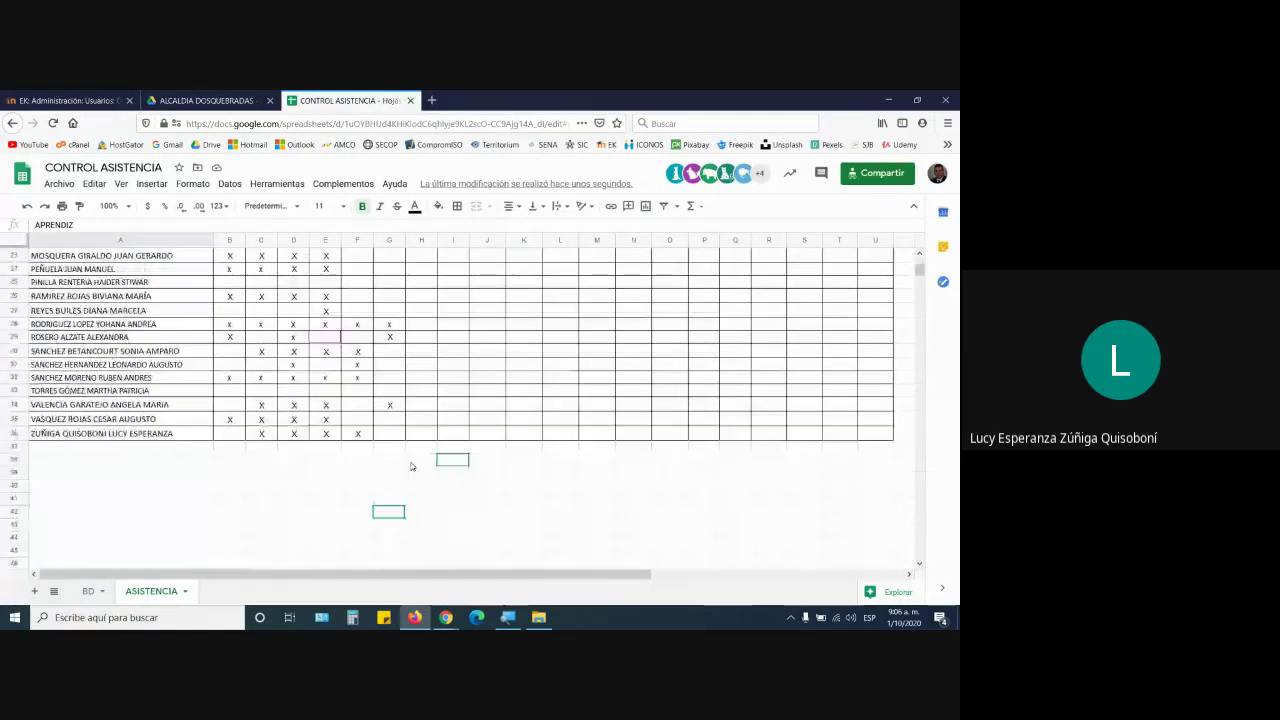
# Clear all filters from the EDUMATICA user list, then return to the Meet call
pyautogui.click(90, 103)
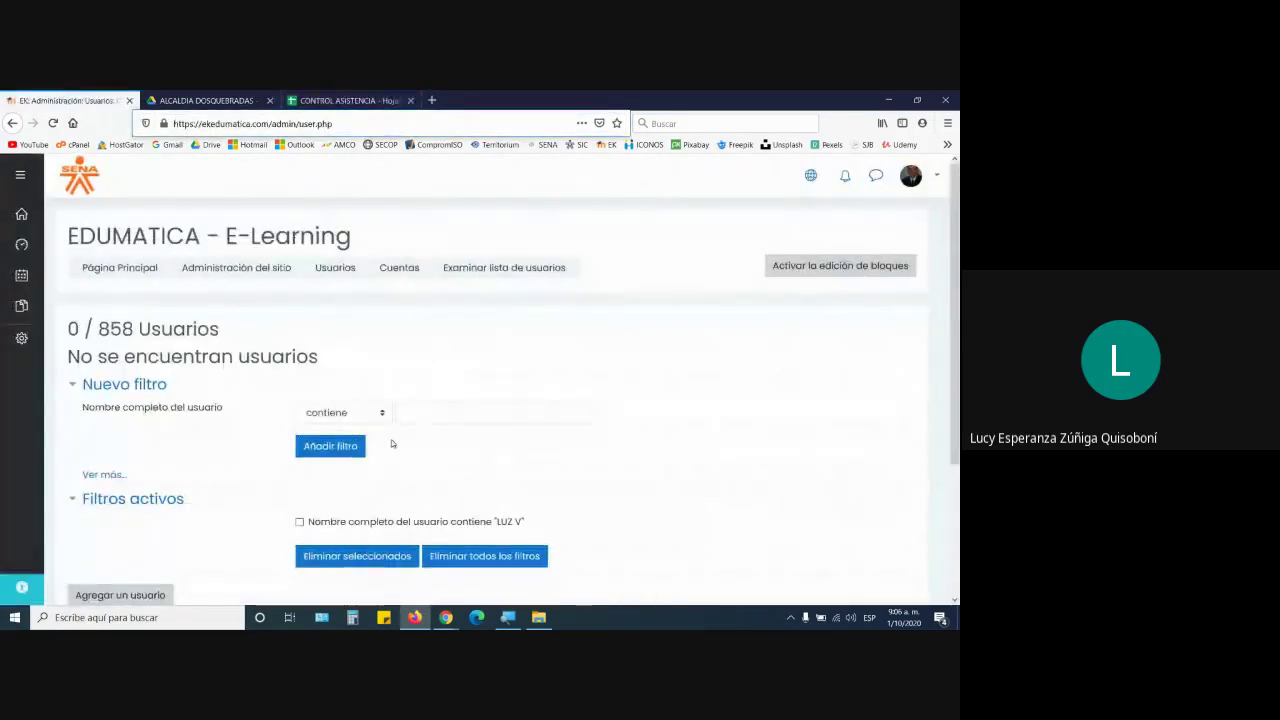
pyautogui.click(486, 556)
pyautogui.moveTo(446, 620)
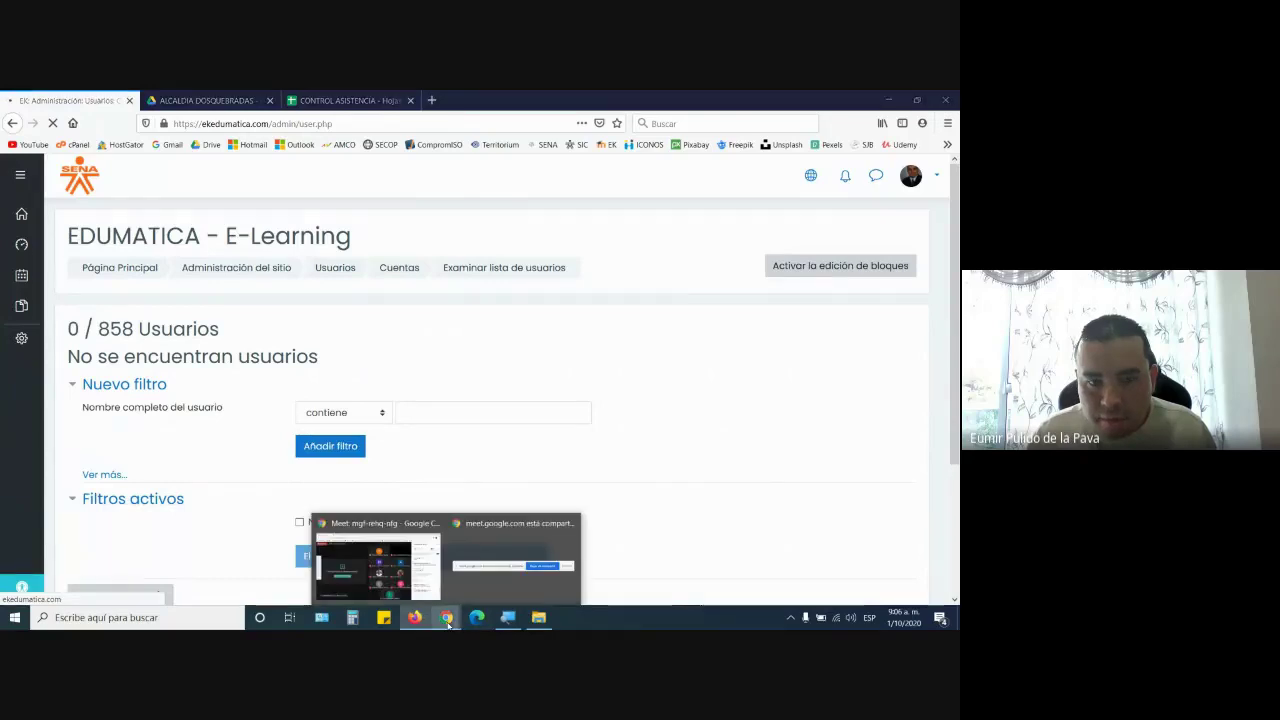
pyautogui.click(360, 560)
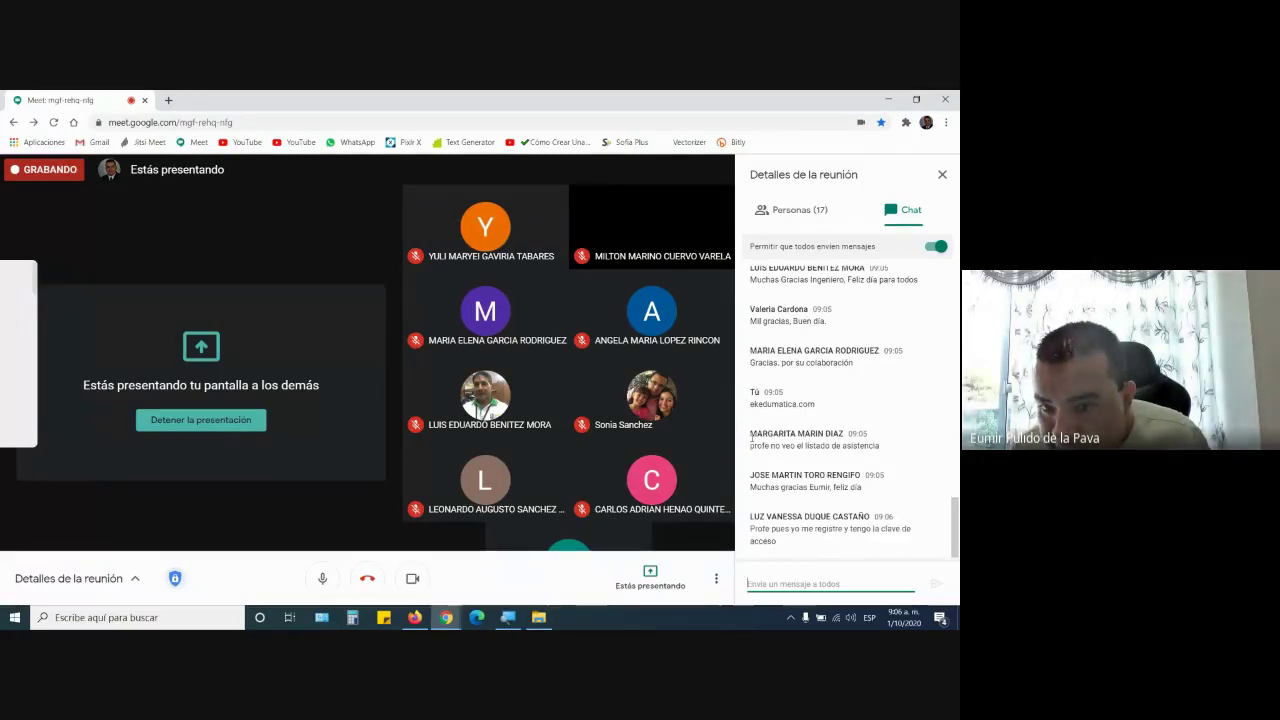
# Write 'ALCALDIA N LISTA' in the third sticky note with the copied participant's name beneath
pyautogui.moveTo(752, 437); pyautogui.dragTo(848, 436)
pyautogui.hotkey('ctrl', 'c')
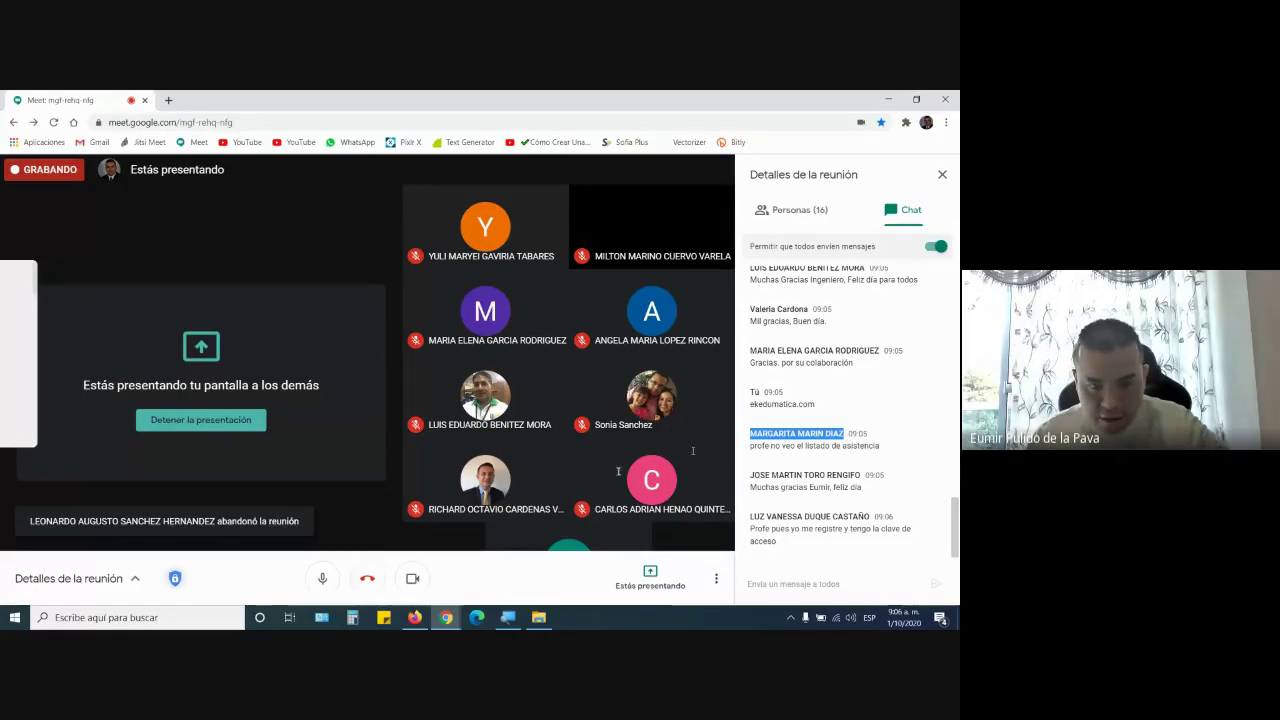
pyautogui.click(387, 620)
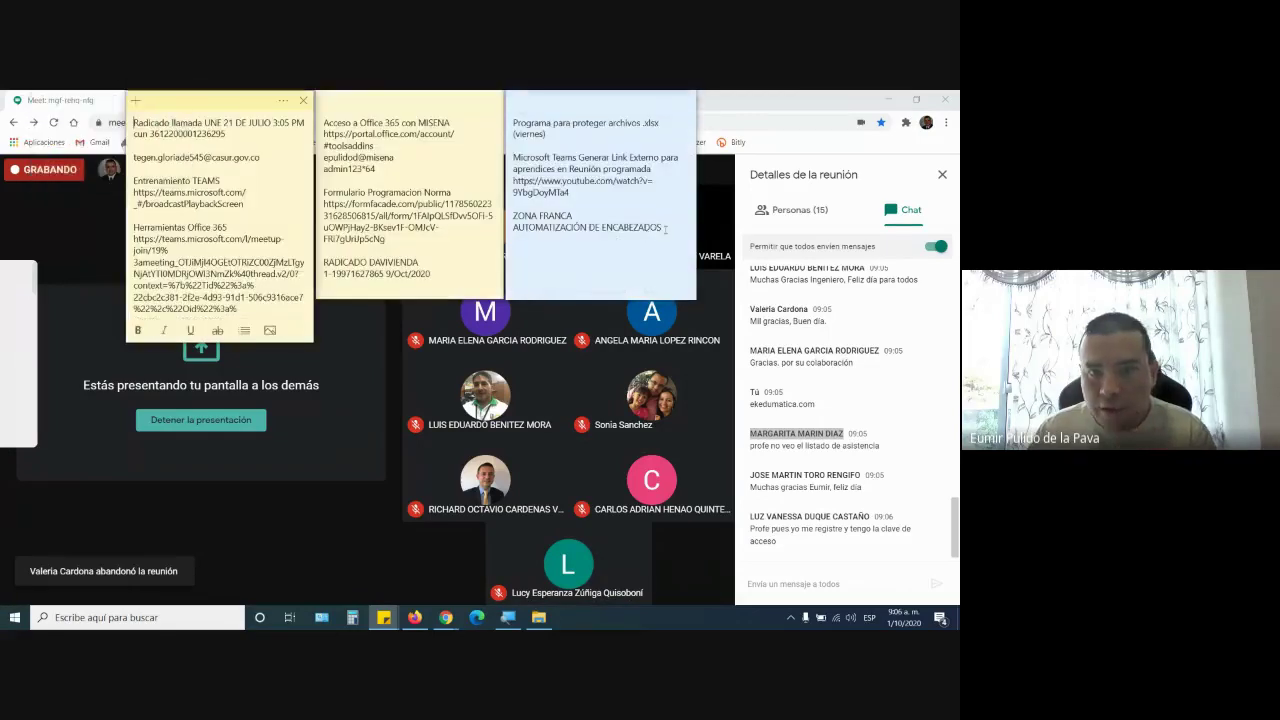
pyautogui.click(666, 229)
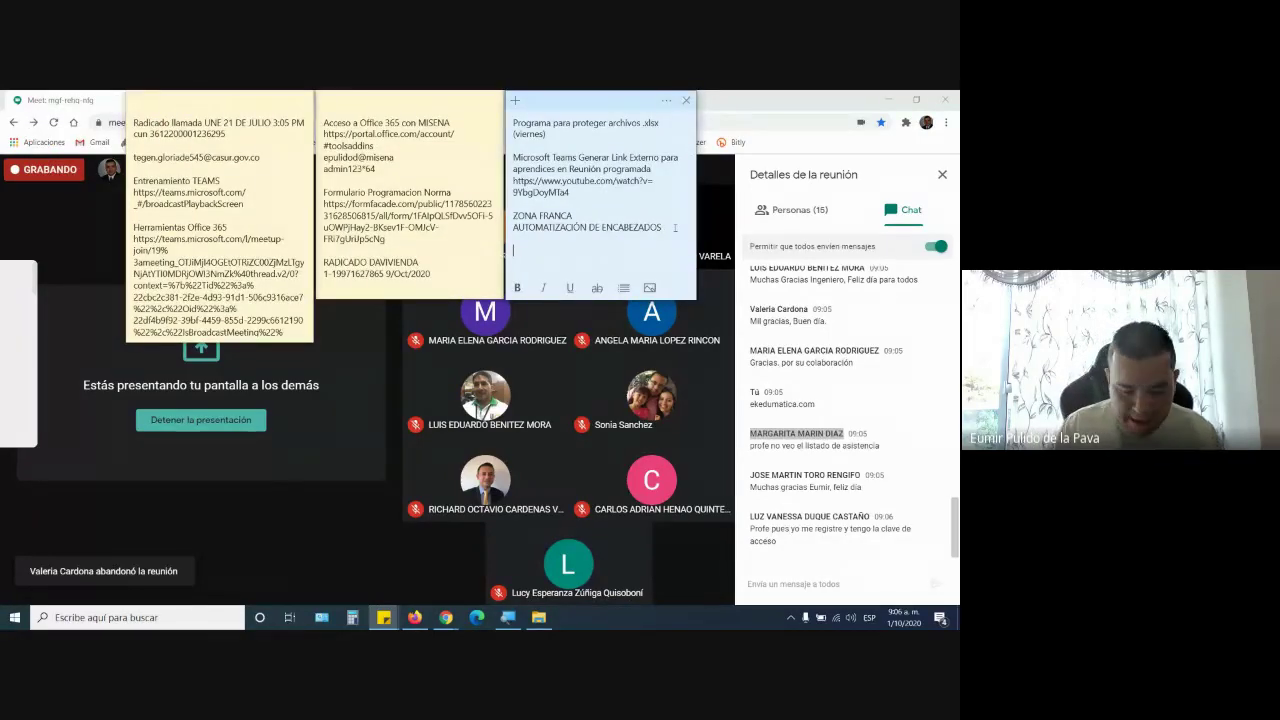
pyautogui.write('ALCALDIA DE DOSQUEBRADAS')
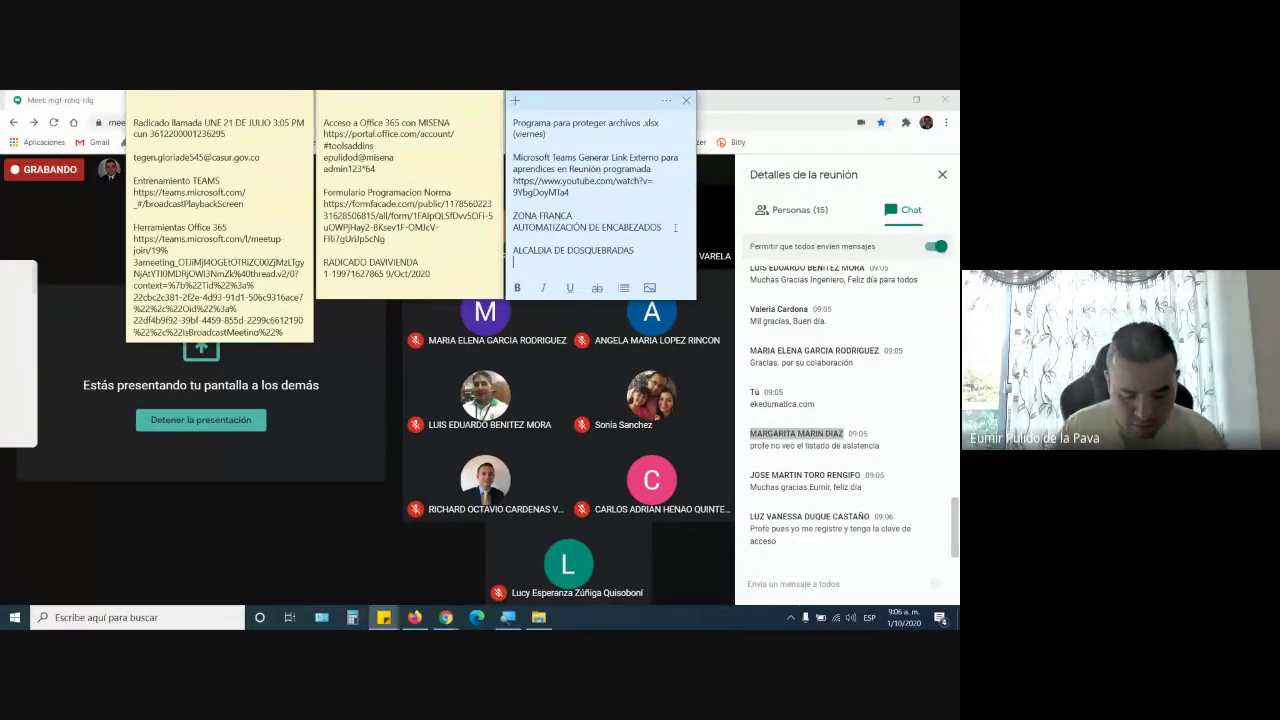
pyautogui.write('N LISTA')
pyautogui.press('Return')
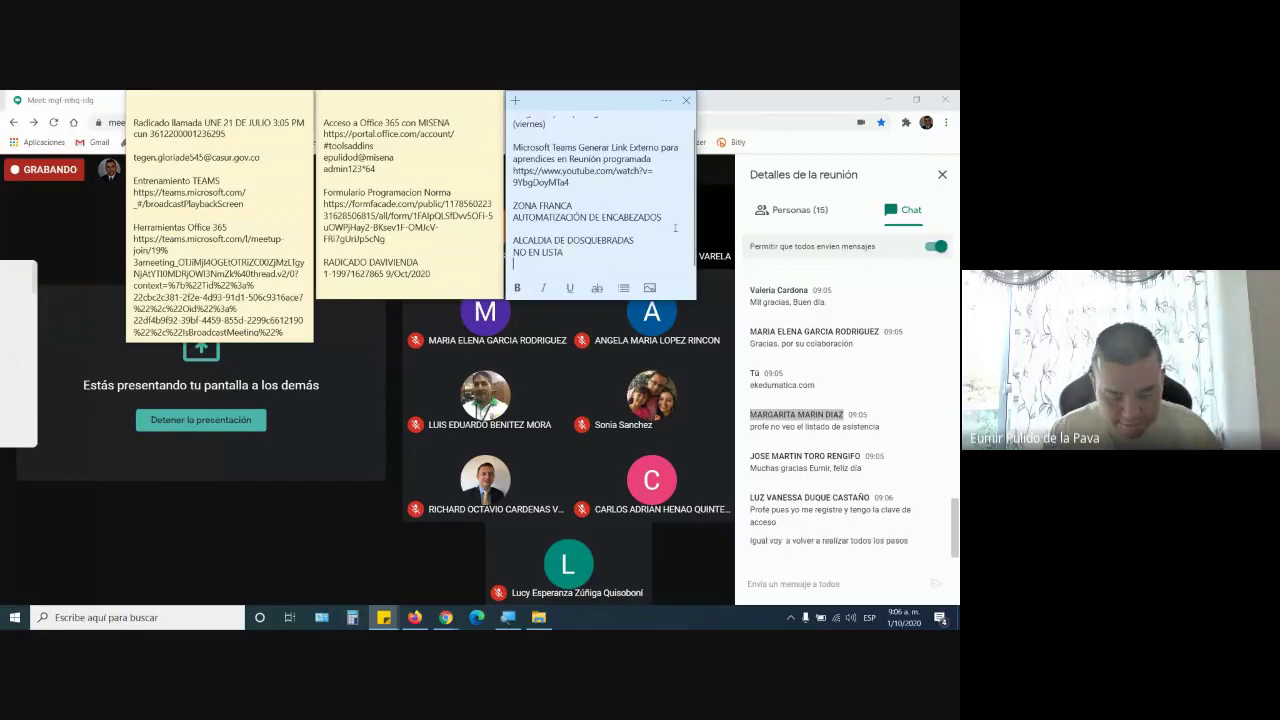
pyautogui.hotkey('ctrl', 'v')
pyautogui.press('Return')
pyautogui.press('Return')
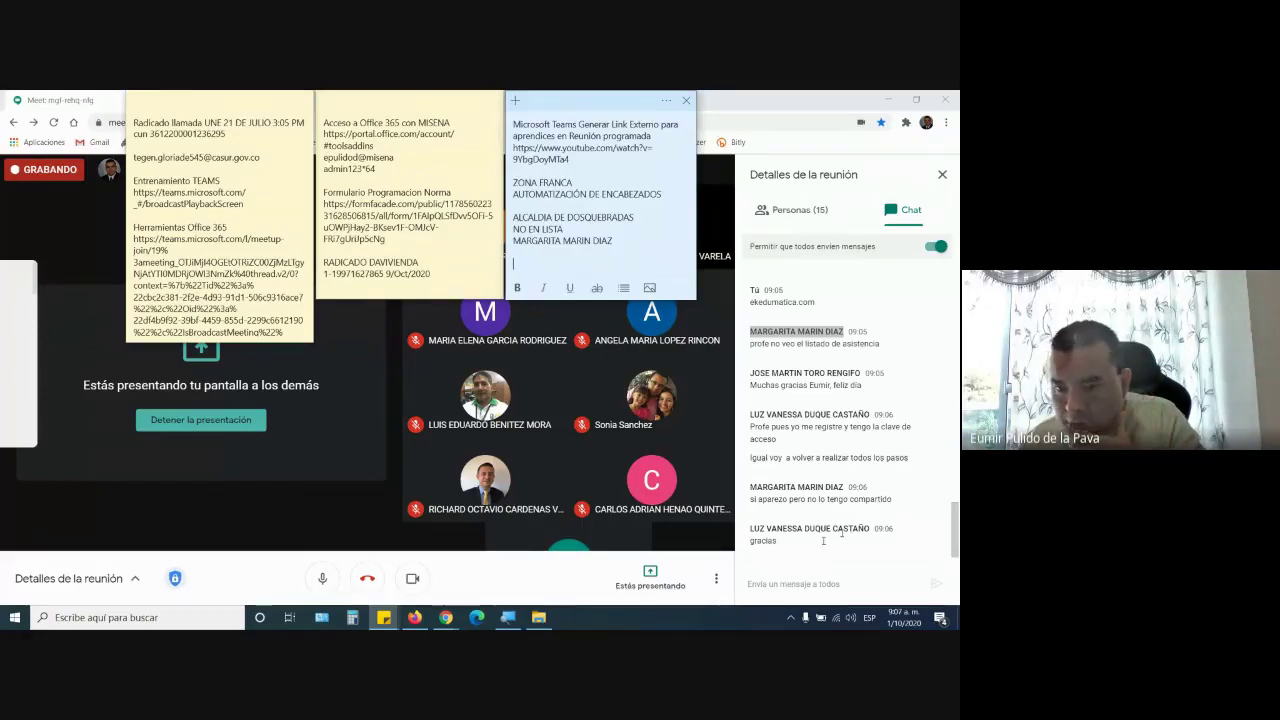
pyautogui.click(420, 619)
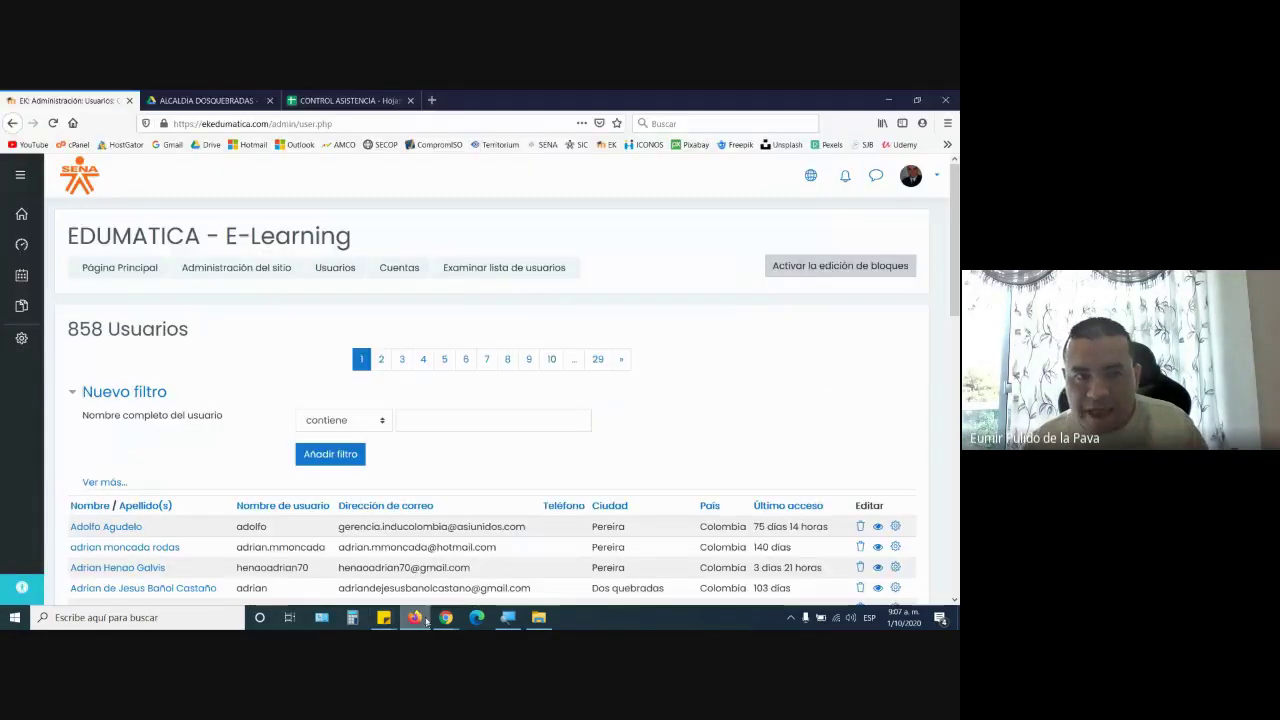
# Mark cell G20 of the CONTROL ASISTENCIA sheet with an X, then return to Meet
pyautogui.click(345, 100)
pyautogui.scroll(3, 311, 366)
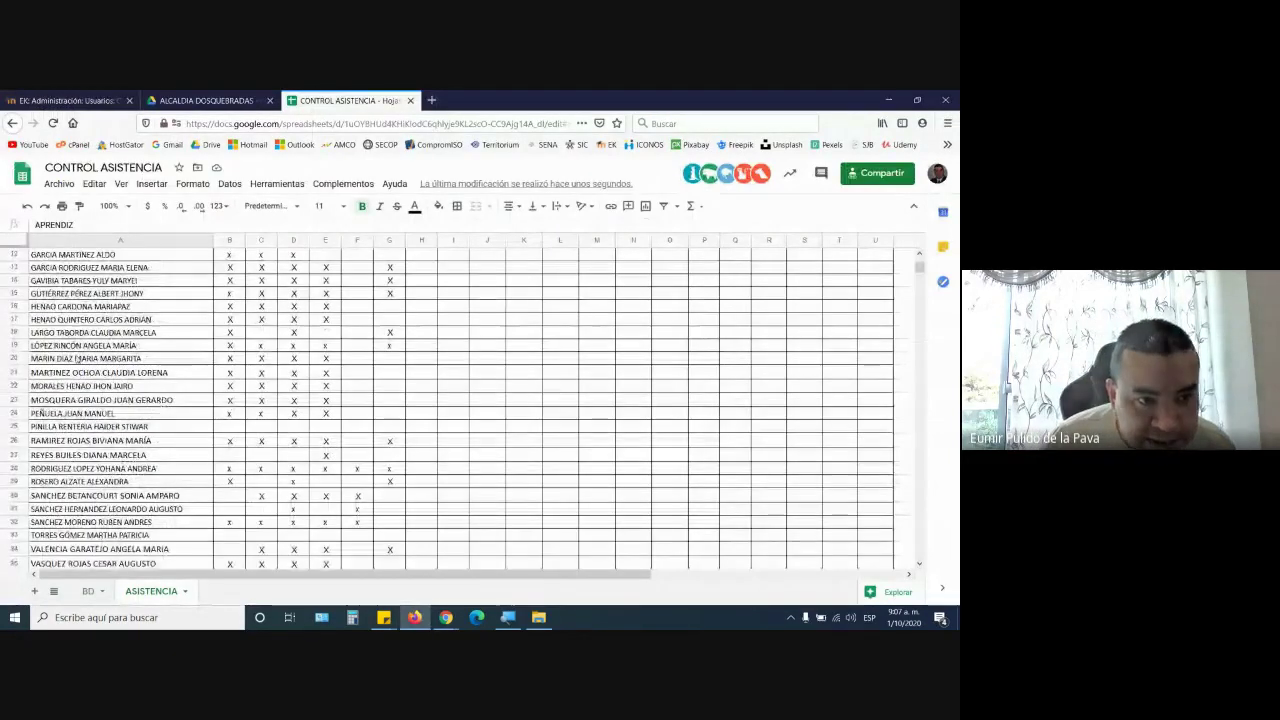
pyautogui.click(395, 367)
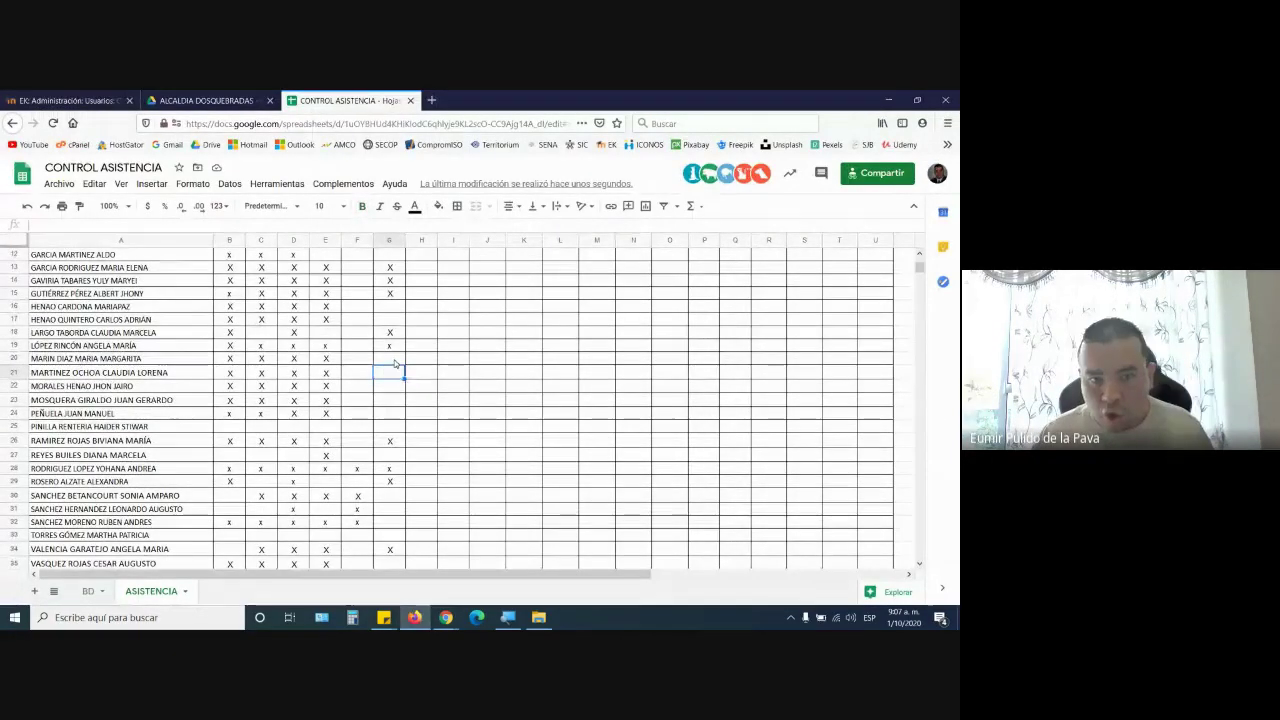
pyautogui.click(396, 360)
pyautogui.press('Return')
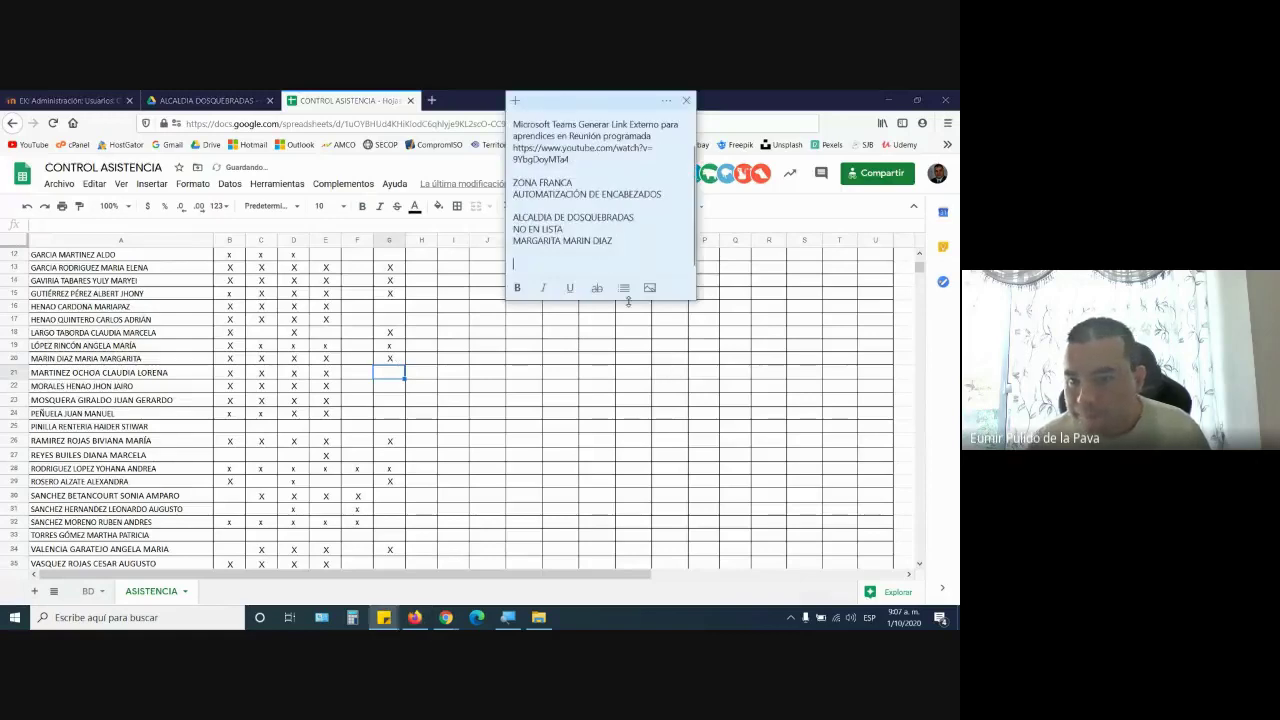
pyautogui.moveTo(446, 617)
pyautogui.click(371, 557)
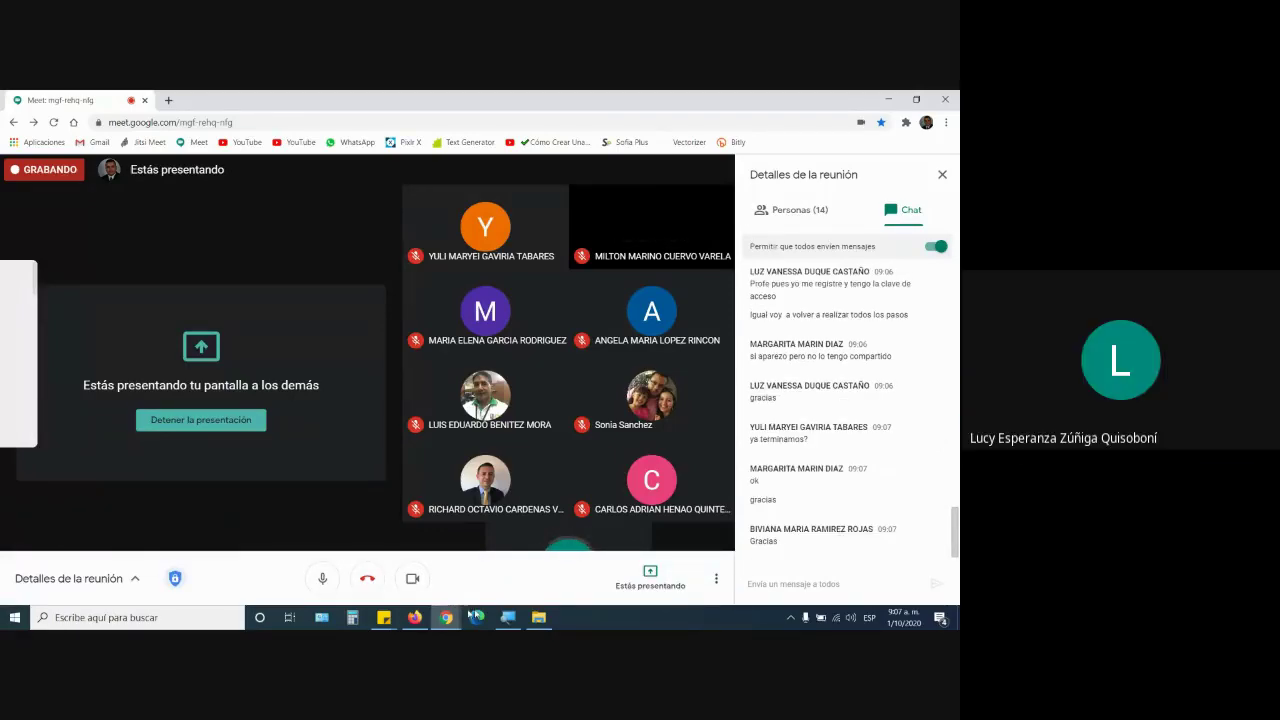
# Bring the attendance sticky note forward and select its NO EN LISTA entry
pyautogui.click(383, 617)
pyautogui.click(435, 588)
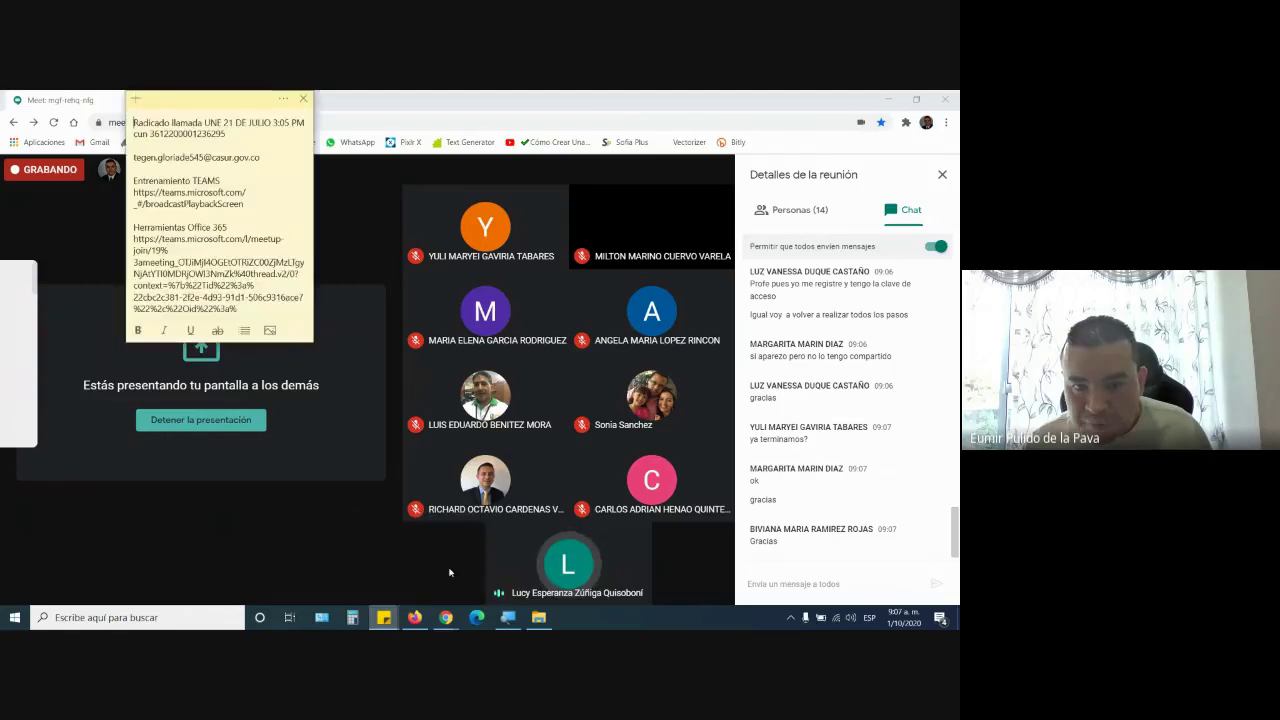
pyautogui.moveTo(378, 617)
pyautogui.click(370, 578)
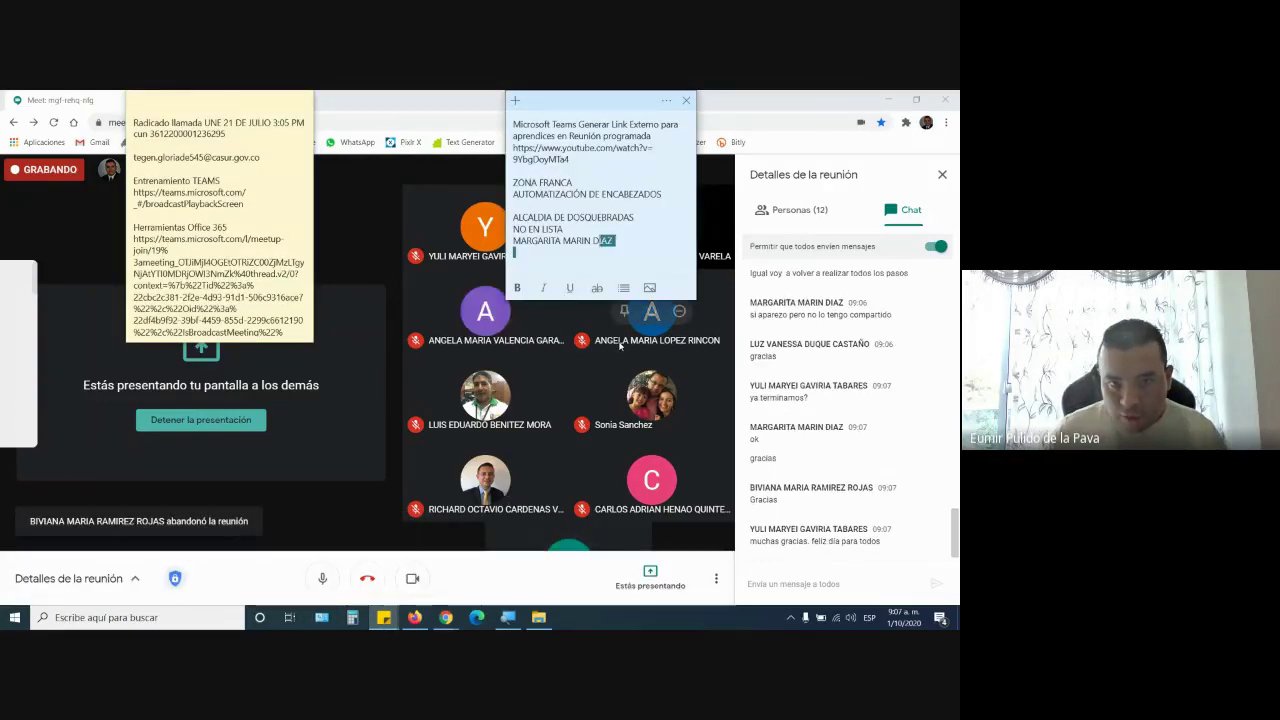
pyautogui.hotkey('ctrl', 'shift', 'Left')
pyautogui.hotkey('ctrl', 'shift', 'Left')
pyautogui.hotkey('ctrl', 'shift', 'Left')
pyautogui.hotkey('ctrl', 'shift', 'Left')
pyautogui.hotkey('ctrl', 'shift', 'Left')
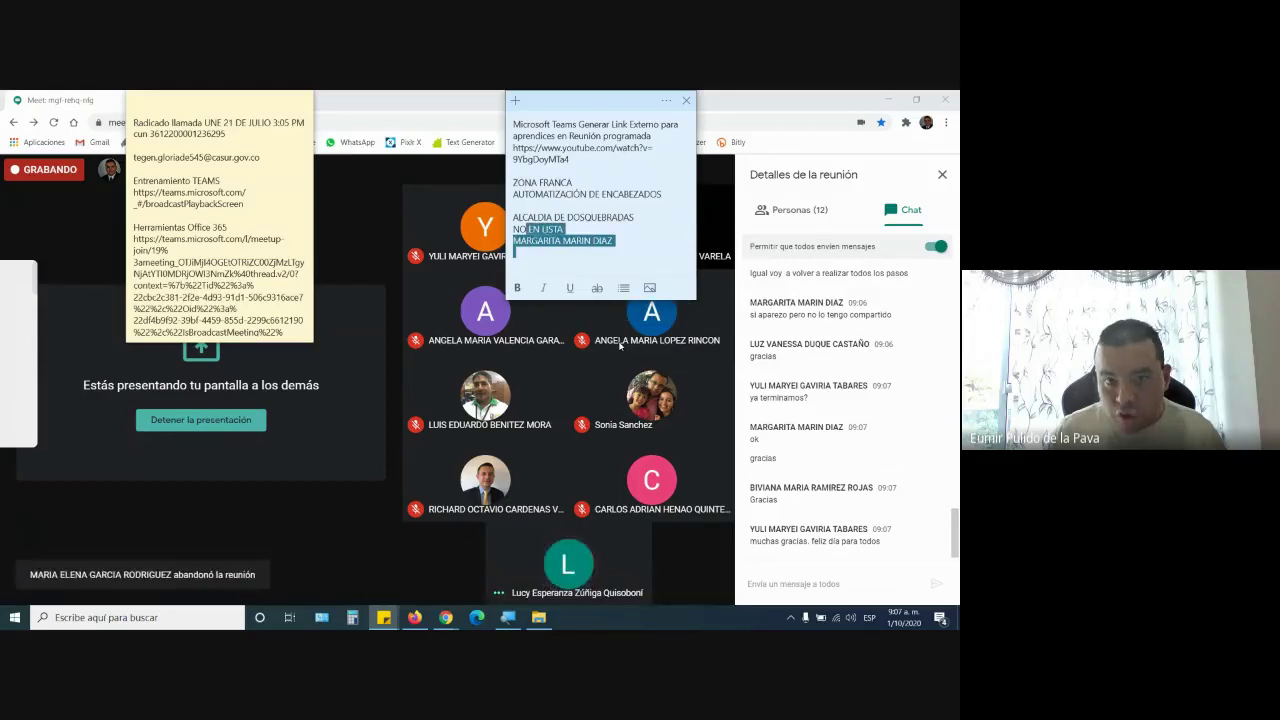
pyautogui.hotkey('ctrl', 'shift', 'Left')
# Replace it with EKEDUMATICA followed by two participants' full names on separate lines
pyautogui.write('EKED')
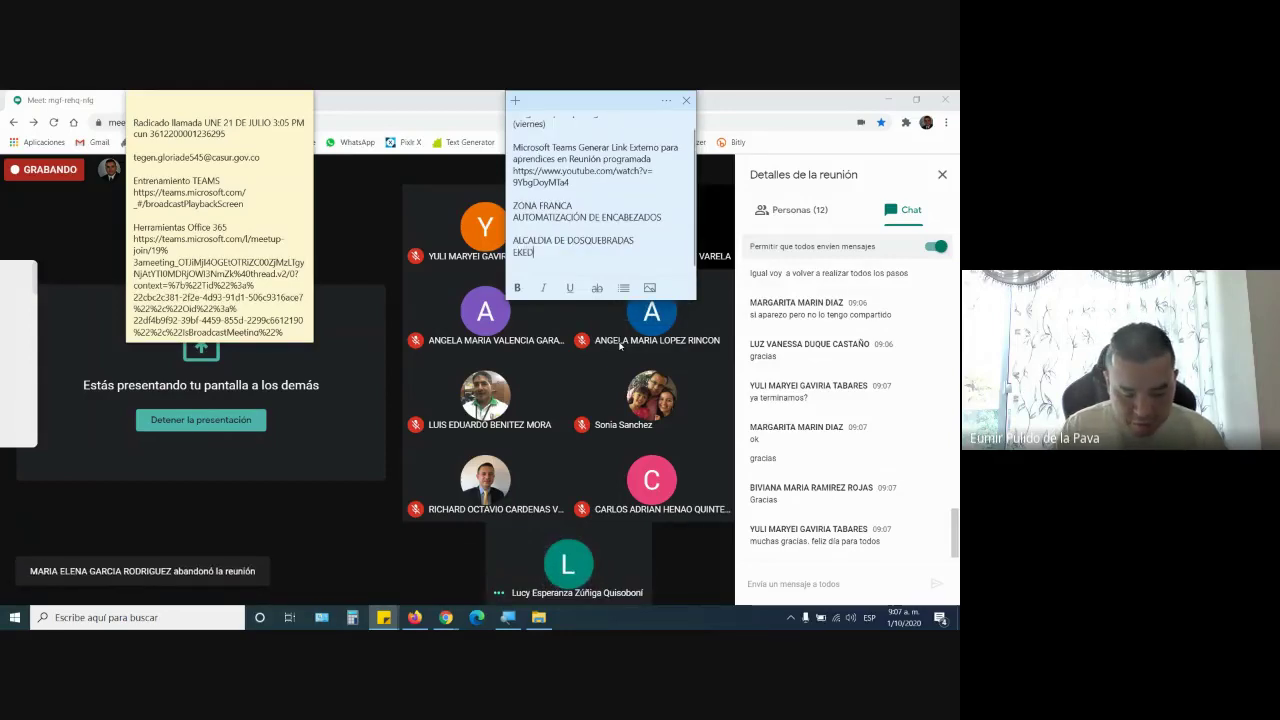
pyautogui.write('UMATICA')
pyautogui.press('Return')
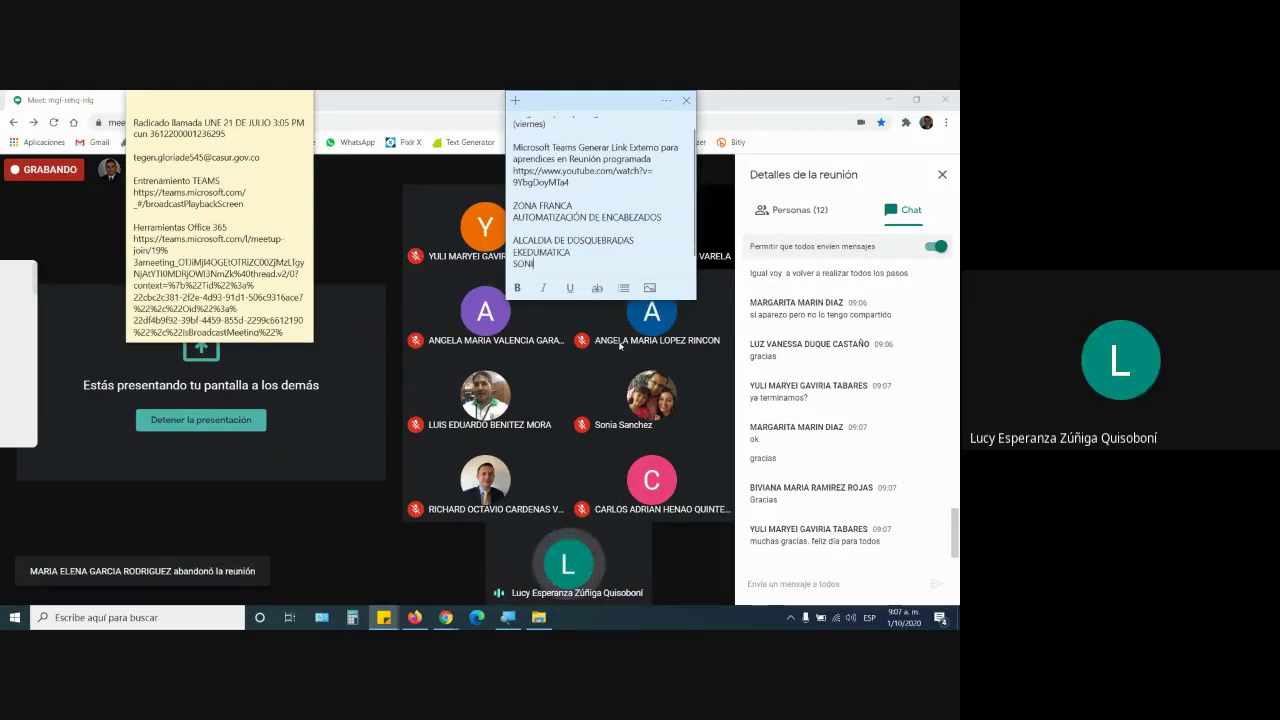
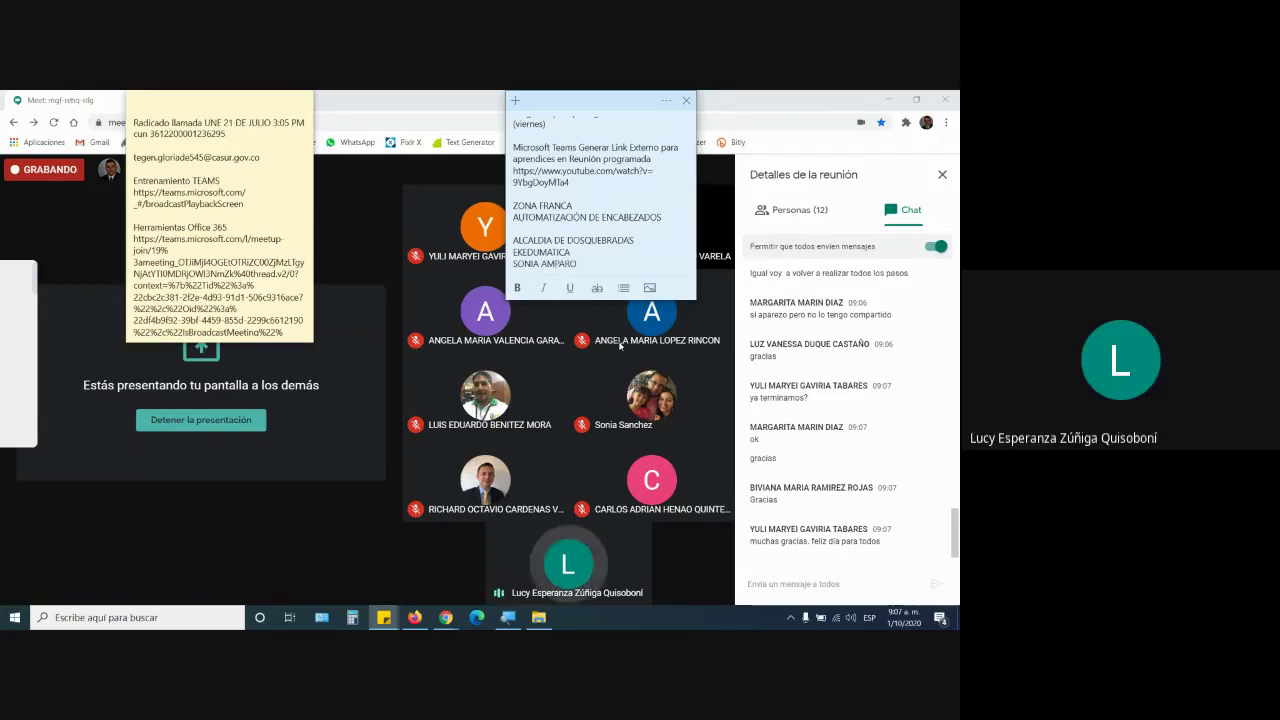
pyautogui.press('Return')
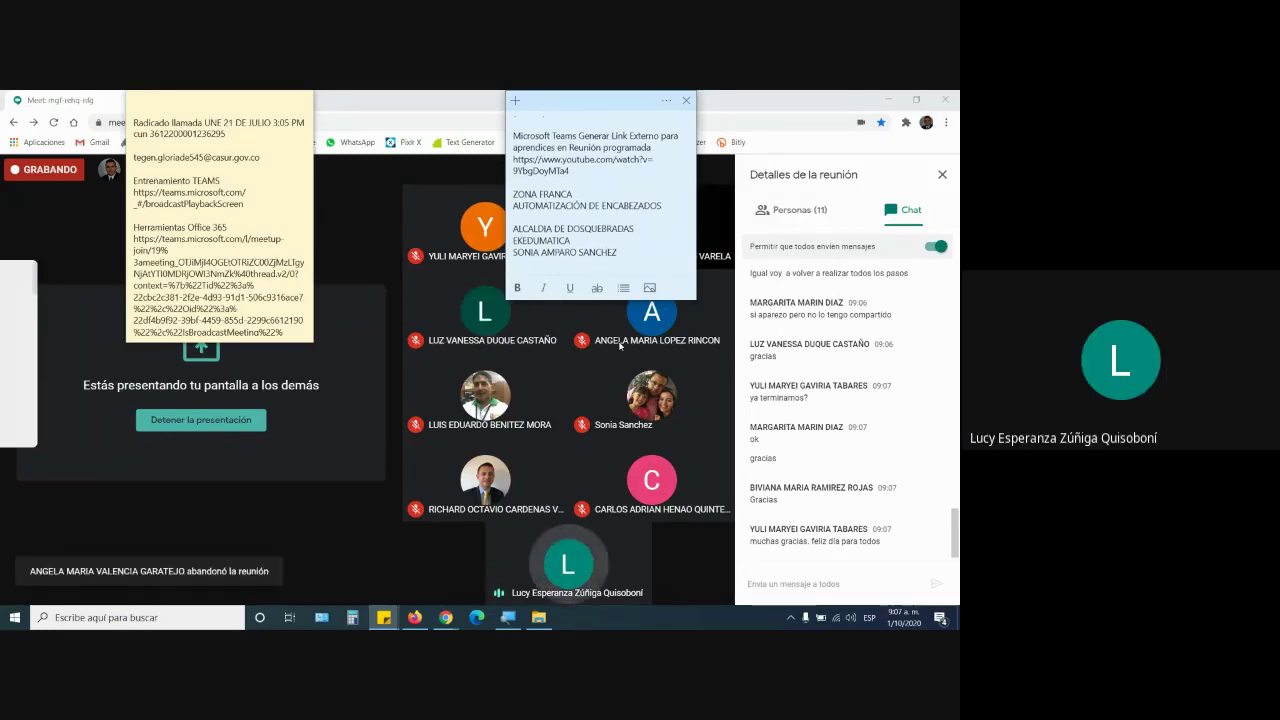
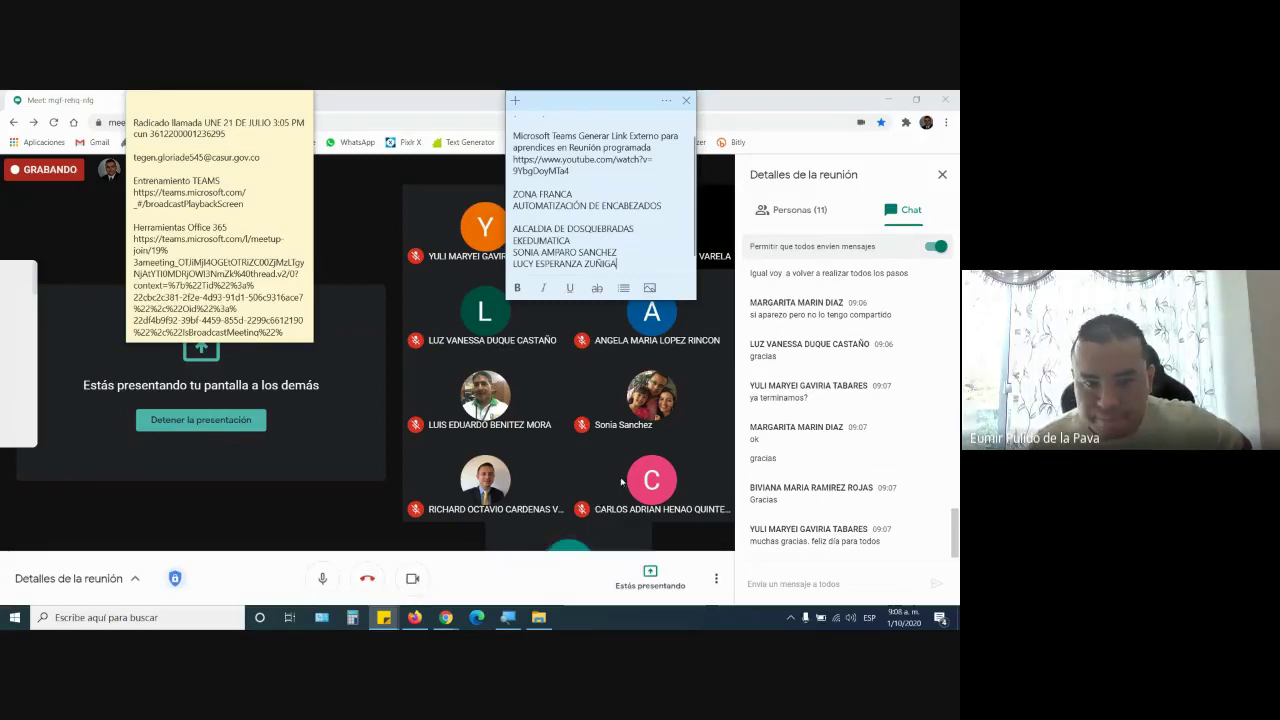
pyautogui.click(716, 578)
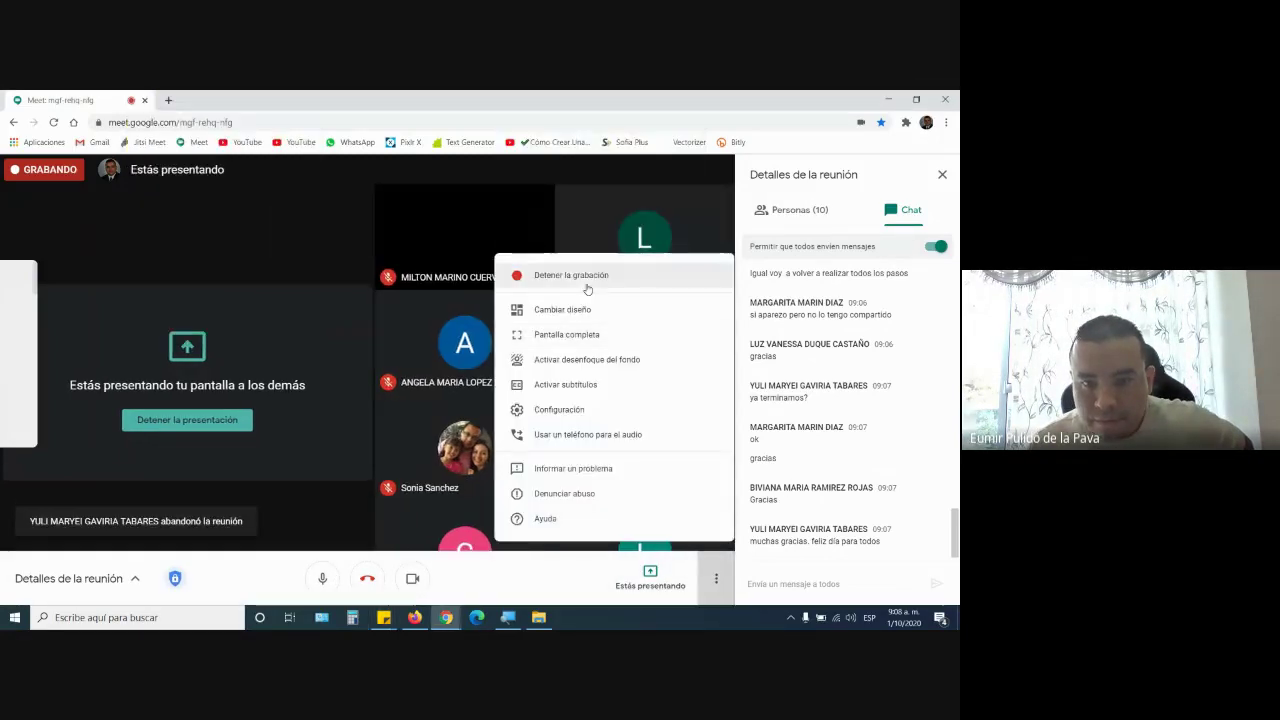